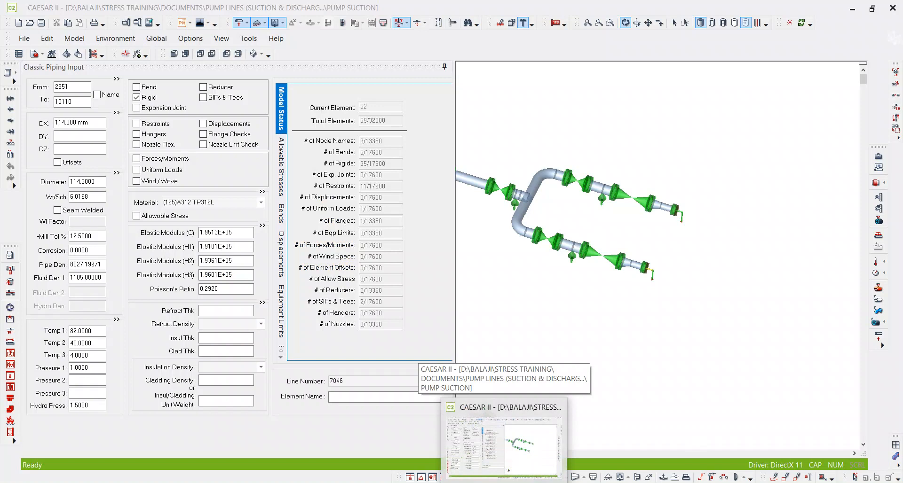
Select the rigid element from node 1271 to 10010 at the pump end and inspect both branches' nozzle connections.
scroll(687, 227, up, 5)
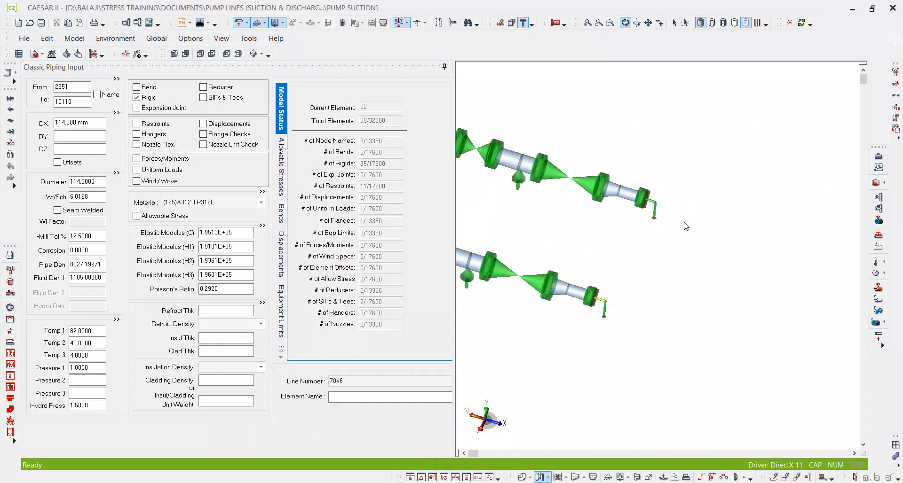
click(648, 22)
scroll(668, 218, up, 6)
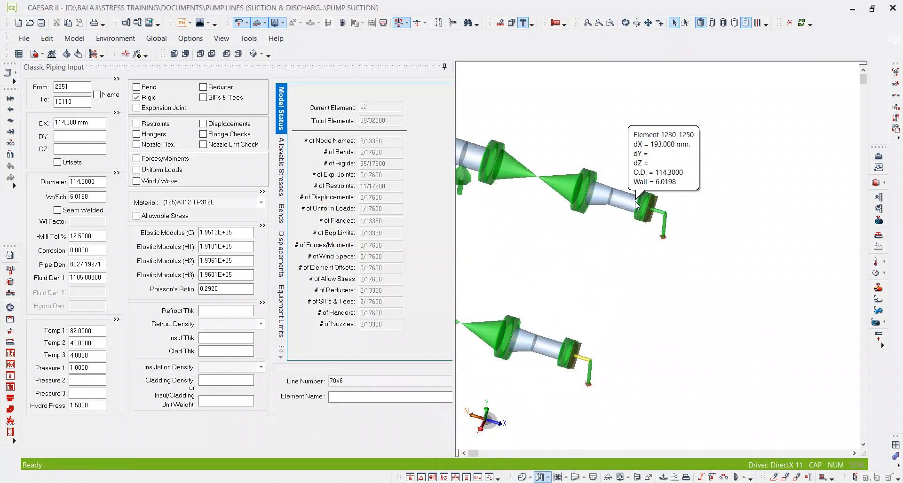
scroll(666, 216, down, 5)
drag(642, 352, 635, 231)
scroll(582, 277, up, 2)
scroll(582, 276, down, 3)
middle_drag(612, 205, 609, 259)
scroll(670, 129, up, 2)
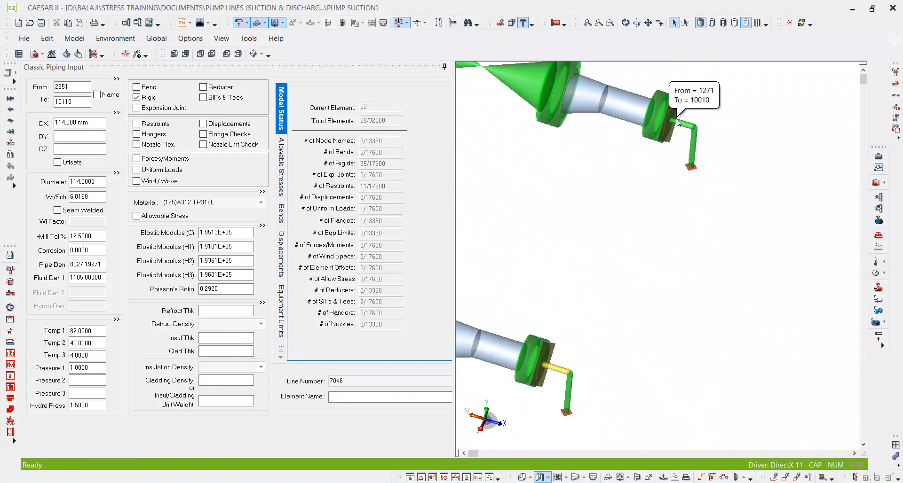
click(675, 123)
middle_drag(646, 174, 624, 193)
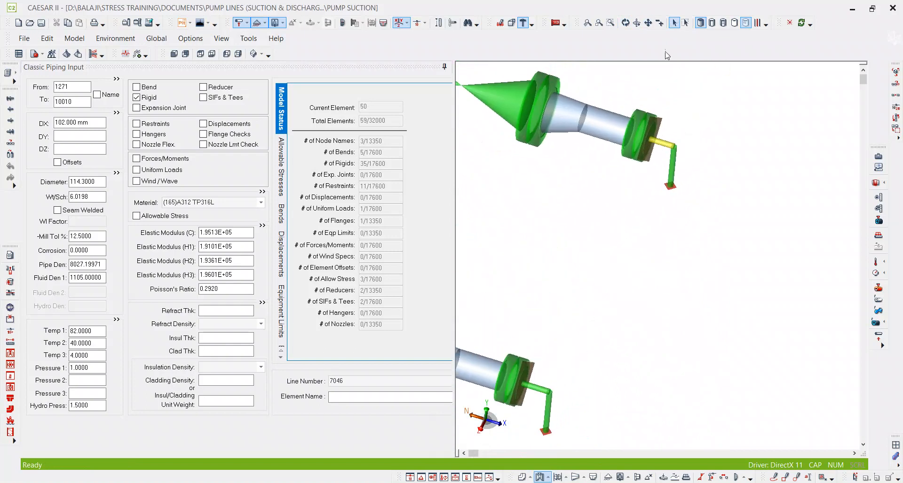
click(625, 23)
drag(678, 264, 725, 282)
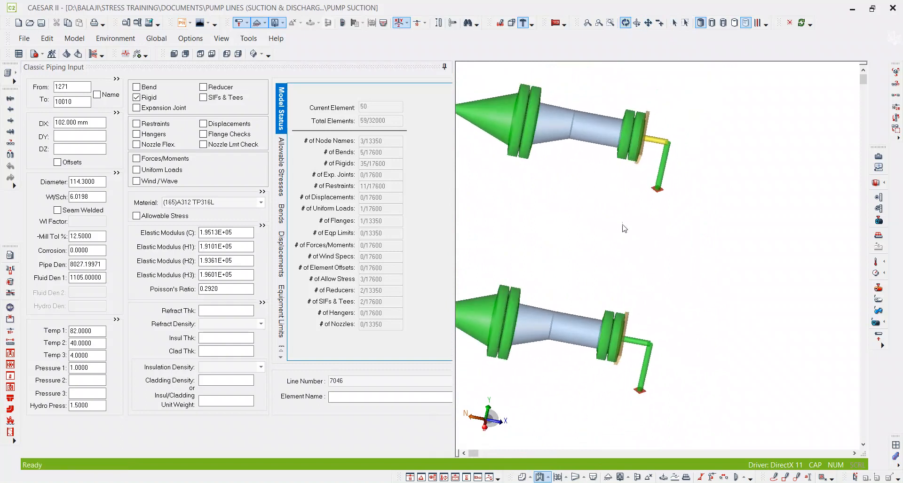
drag(644, 235, 584, 252)
middle_drag(670, 251, 729, 208)
middle_drag(565, 448, 558, 406)
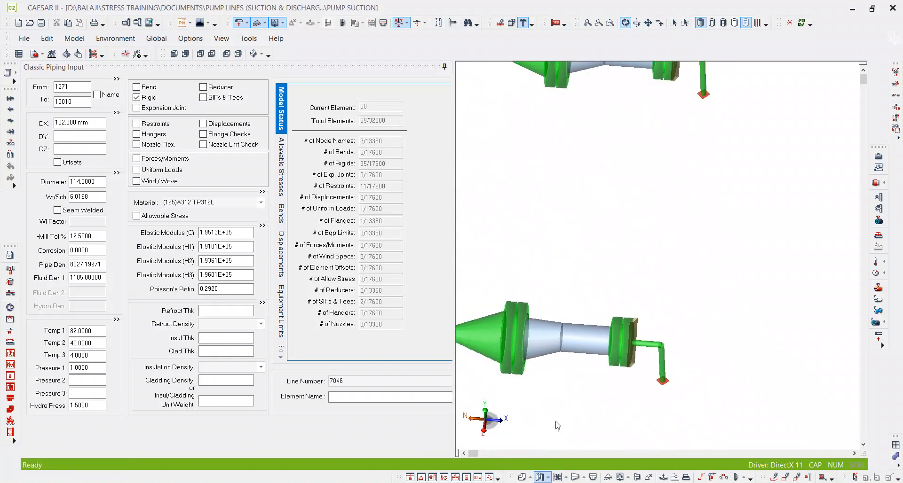
Switch to the pump vendor drawing in PDF-XChange Editor and examine the nozzle table and the suction nozzle N1 dimensions.
click(447, 442)
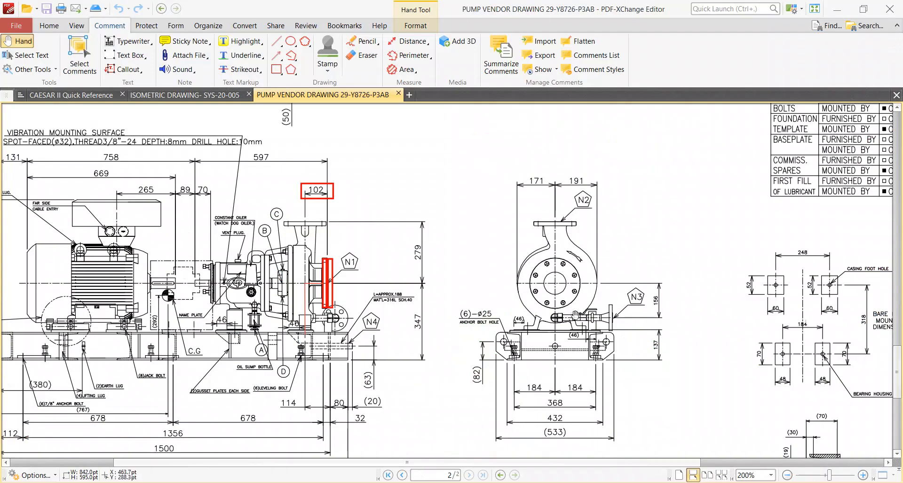
ctrl+scroll(718, 290, down, 3)
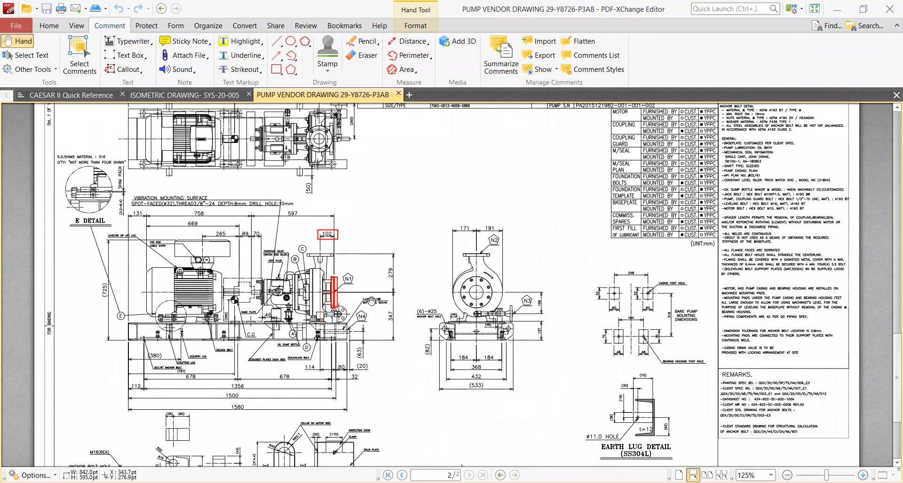
scroll(395, 173, down, 1)
ctrl+scroll(322, 298, up, 1)
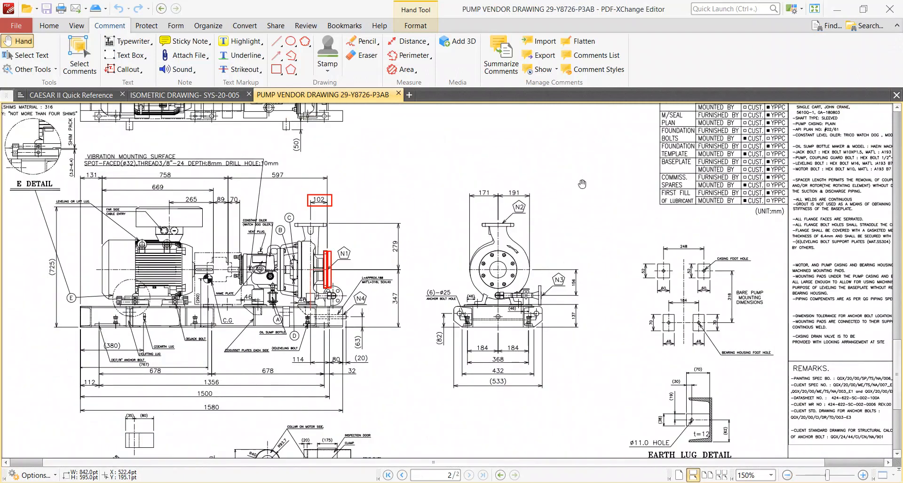
drag(591, 214, 442, 353)
drag(512, 260, 388, 346)
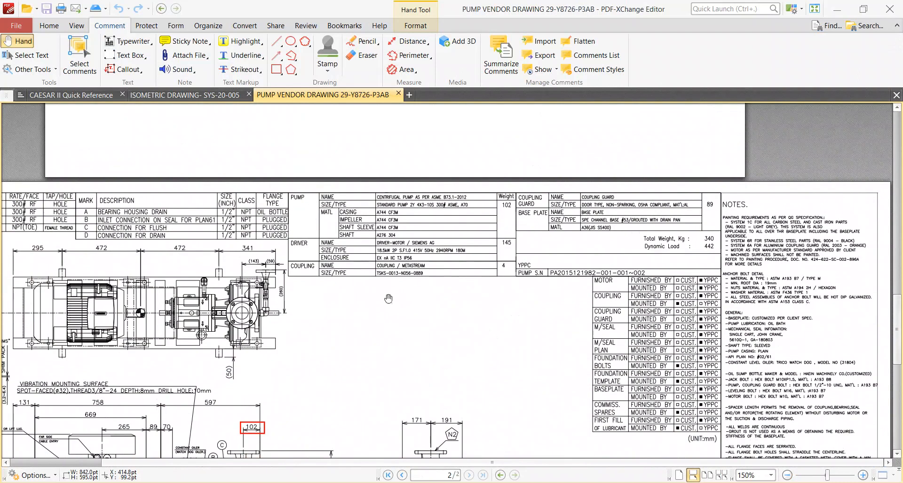
drag(476, 332, 559, 306)
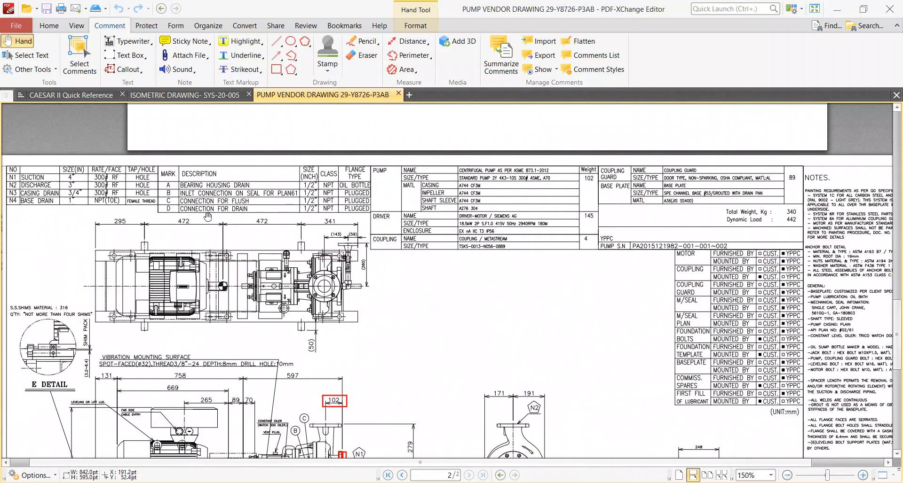
ctrl+scroll(118, 214, up, 2)
drag(123, 213, 254, 231)
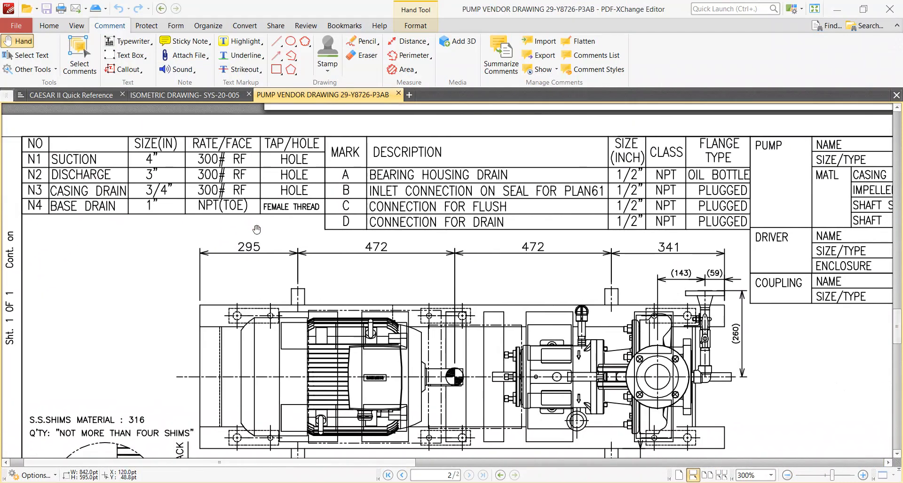
ctrl+scroll(256, 229, down, 2)
drag(405, 380, 455, 189)
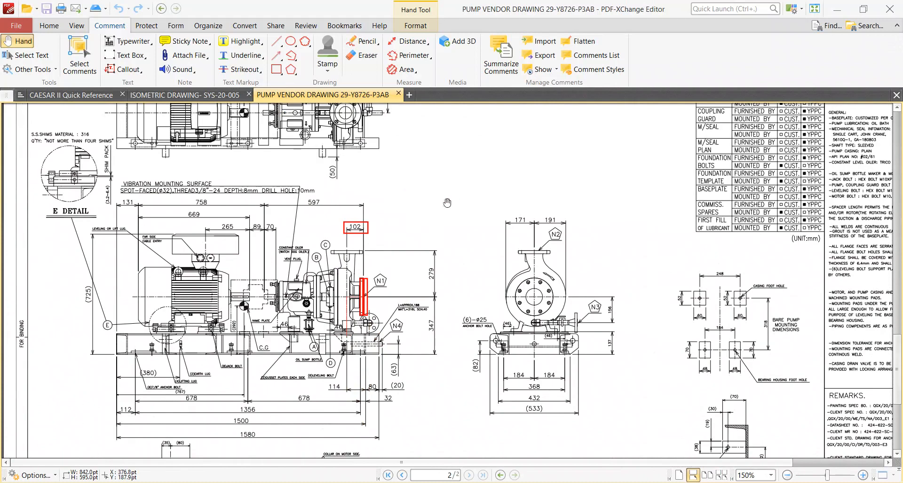
ctrl+scroll(379, 301, up, 2)
ctrl+scroll(348, 288, up, 3)
drag(348, 262, 258, 328)
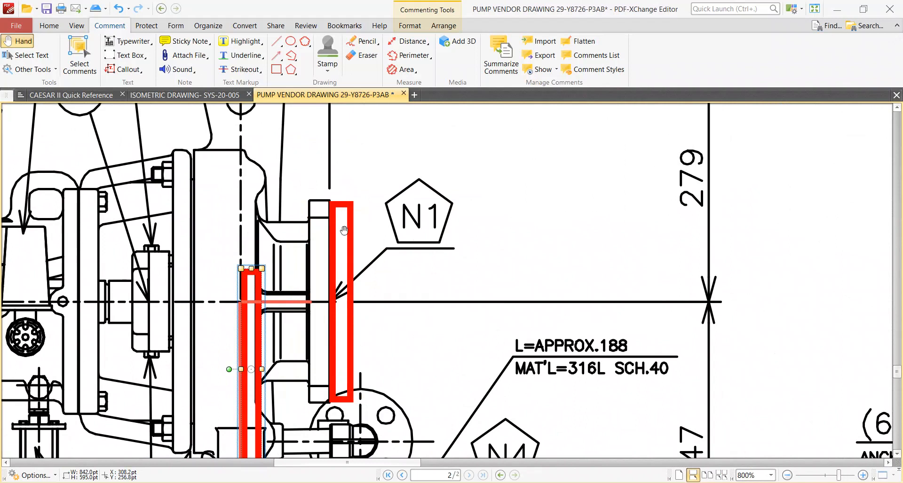
key(ctrl+z)
Save the pump vendor drawing and look up the 4" 300# RF slip-on flange dimensions in Pipedata-Pro.
key(ctrl+s)
click(494, 276)
ctrl+scroll(493, 276, down, 3)
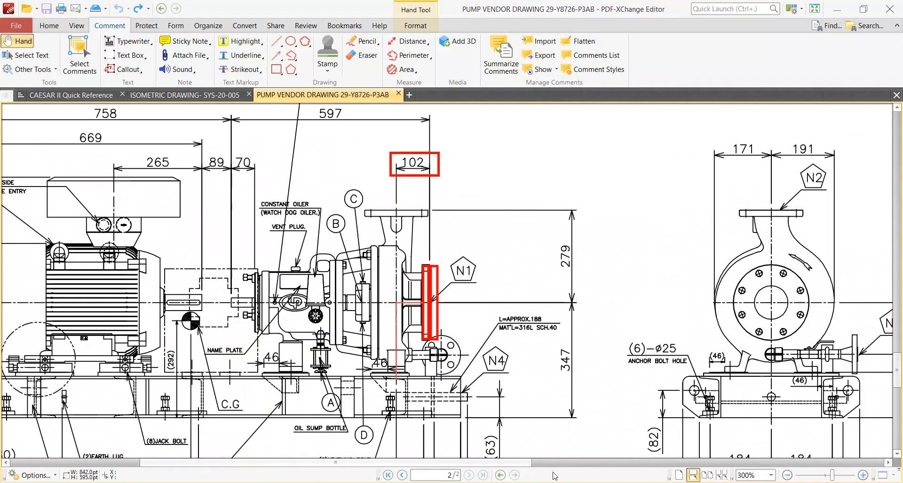
key(alt+Tab)
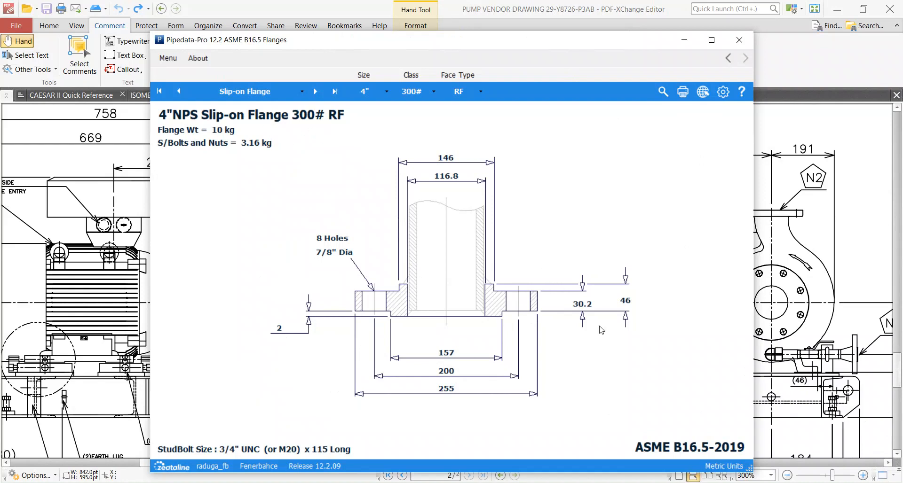
Return to CAESAR II and break element 1271–10010 with new node 10005 placed 46 mm from node 1271.
key(alt+Tab)
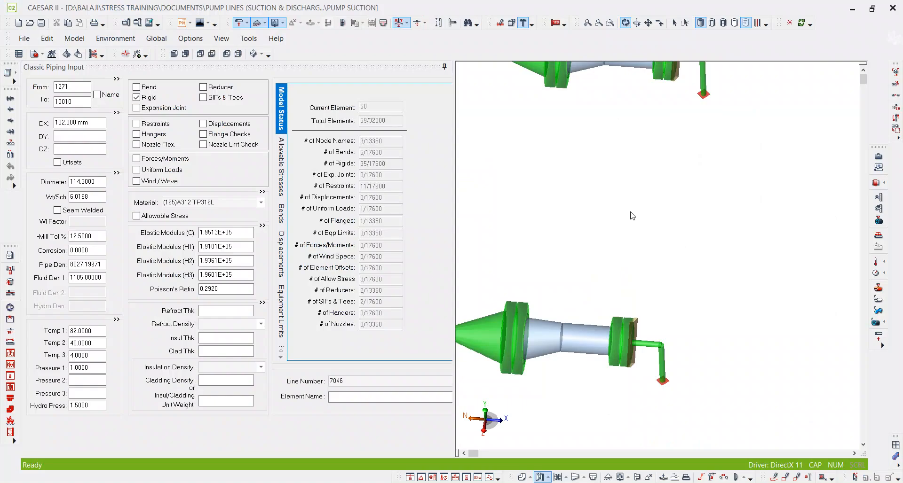
click(80, 103)
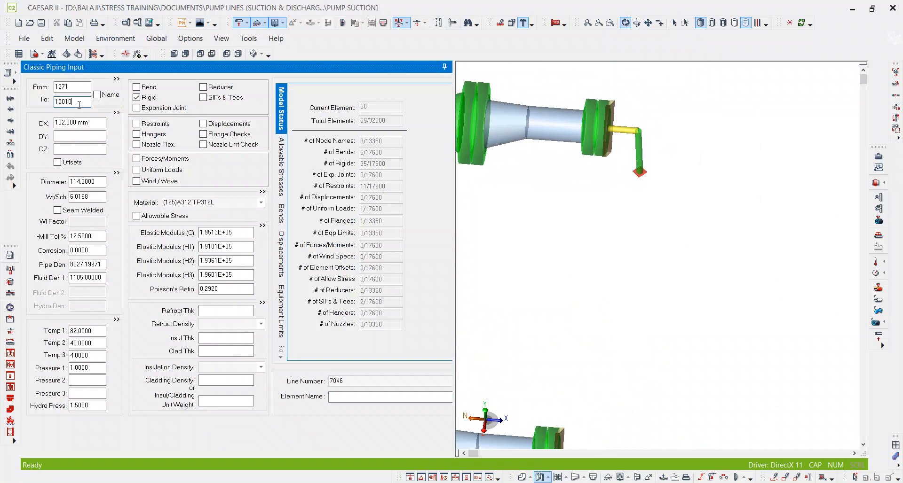
key(alt+b)
double_click(508, 185)
text(1)
key(Tab)
key(Tab)
text(46)
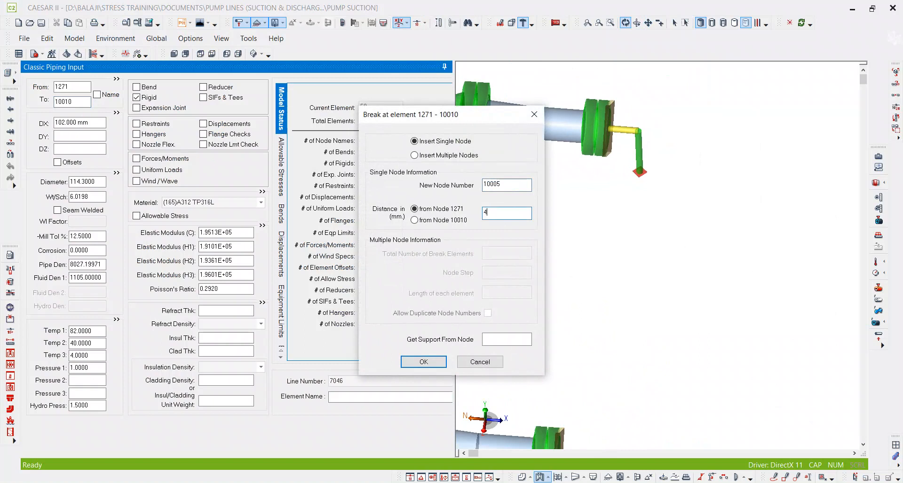
key(Return)
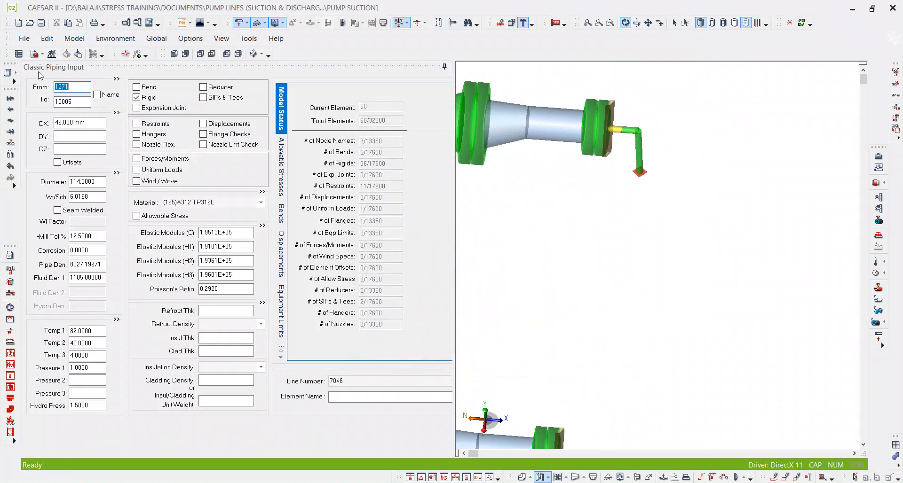
Check the flange and bolt weights in Pipedata-Pro and set the rigid weight of element 1271–10005 to 132.
double_click(150, 99)
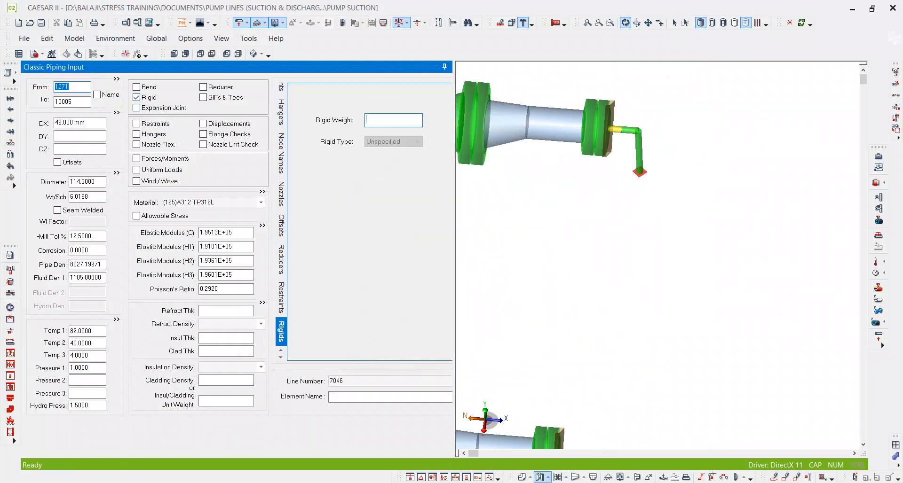
key(alt+Tab)
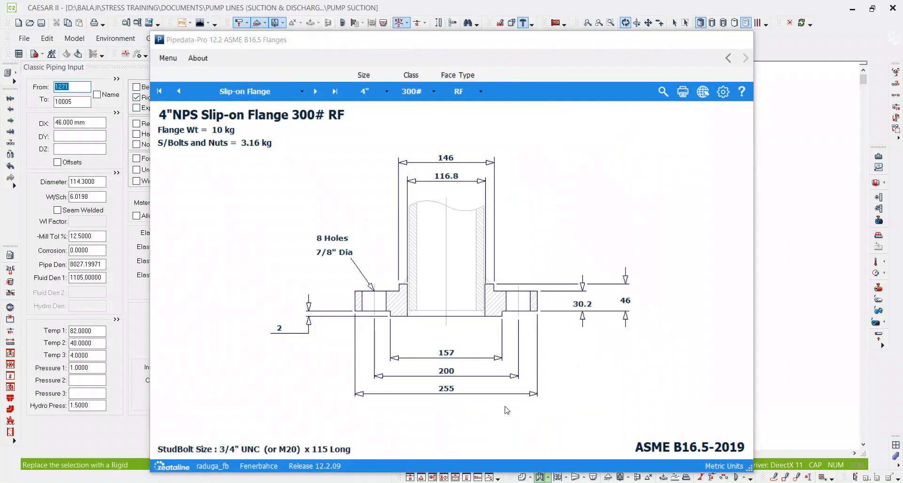
key(alt+Tab)
click(397, 125)
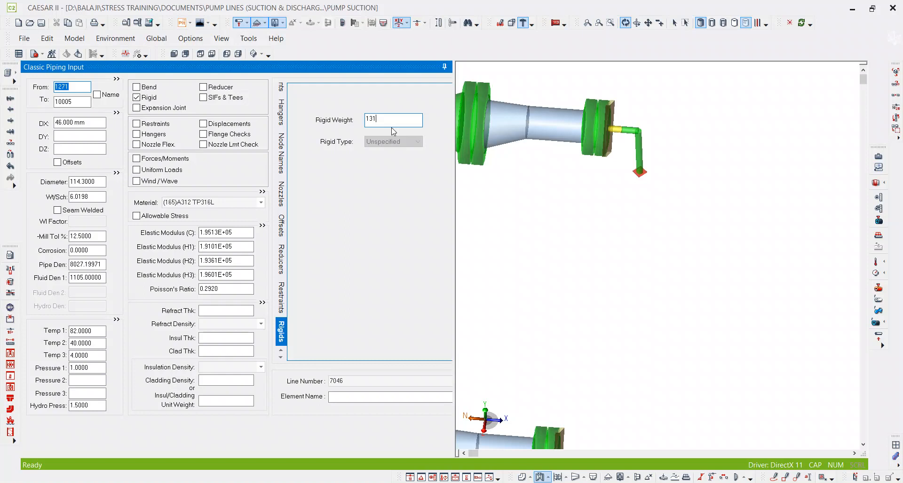
key(Tab)
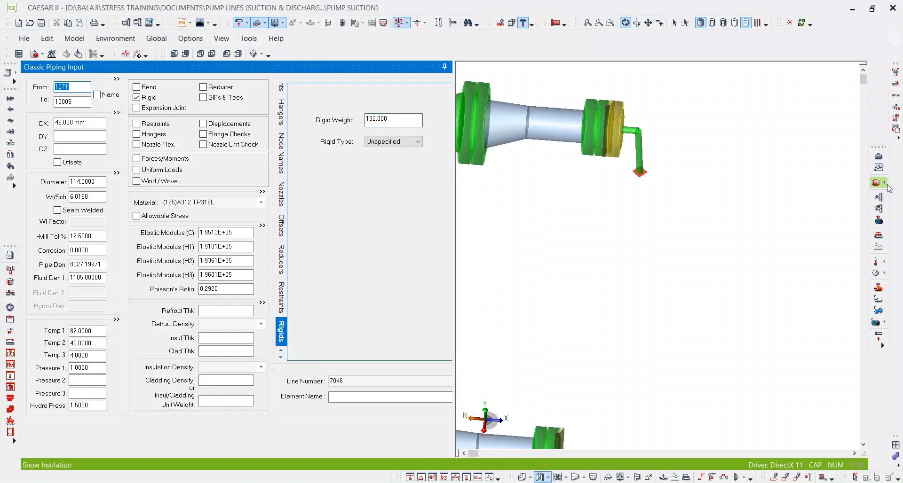
Break the other branch's nozzle element 2851–10110 with new node 10105 placed 46 mm from node 2851.
click(683, 176)
middle_drag(605, 331, 615, 248)
scroll(611, 292, up, 4)
click(605, 367)
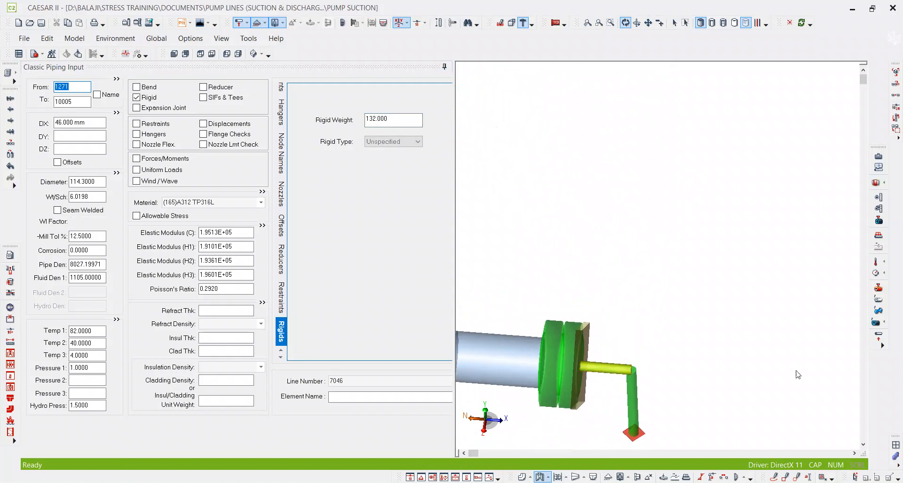
click(81, 103)
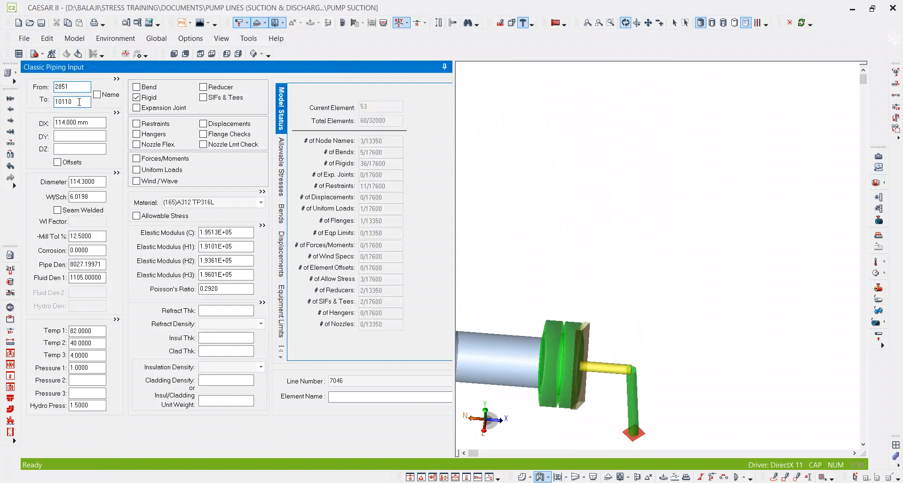
key(alt+b)
drag(512, 186, 446, 187)
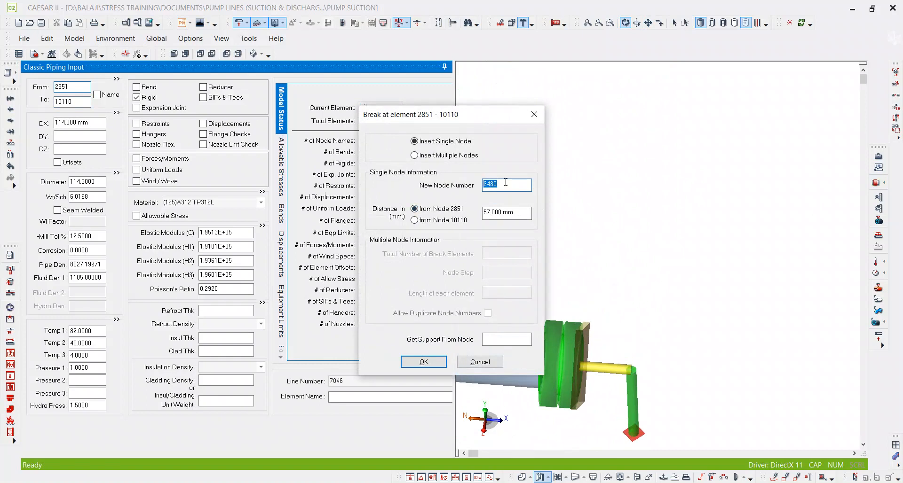
text(10105)
key(Tab)
key(Tab)
text(46)
key(Tab)
key(Return)
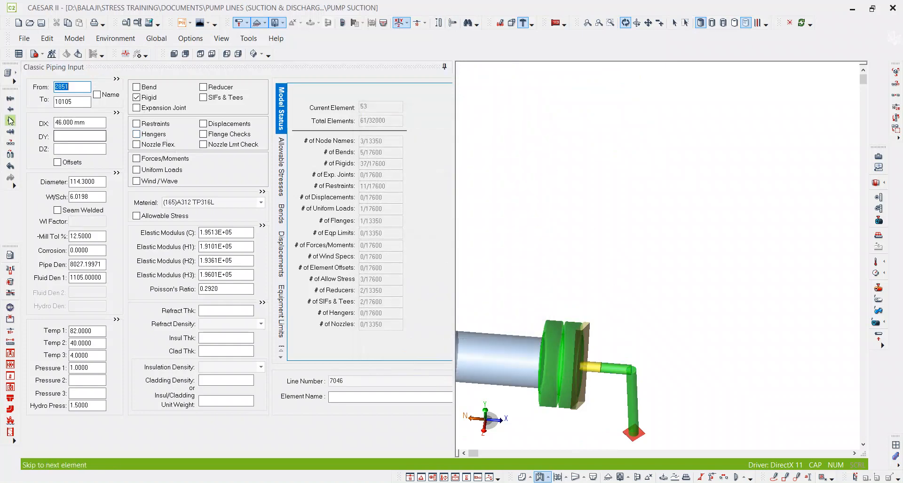
Set the rigid weight of element 2851–10105 to 132.
click(152, 99)
text(132)
key(Tab)
Show the whole suction line in an isometric view to review the modelled nozzle flanges.
scroll(625, 188, down, 1)
scroll(733, 243, down, 4)
scroll(696, 241, up, 1)
scroll(728, 217, down, 1)
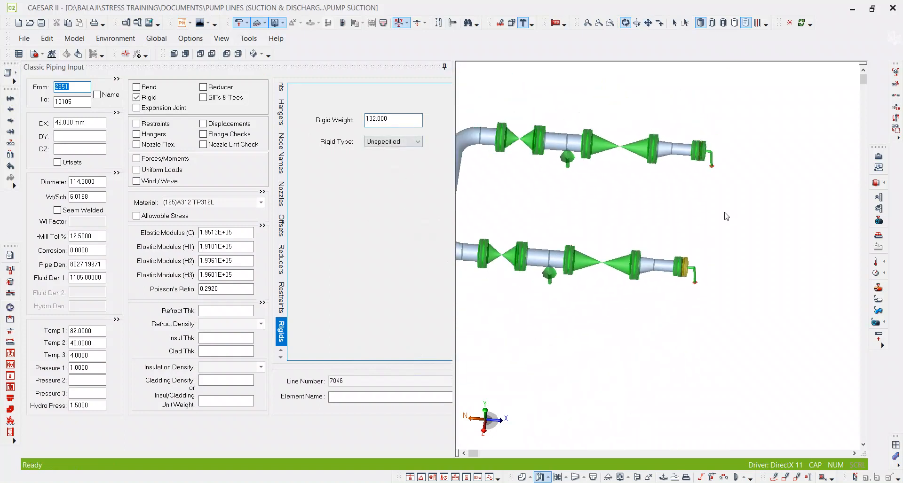
scroll(694, 211, down, 2)
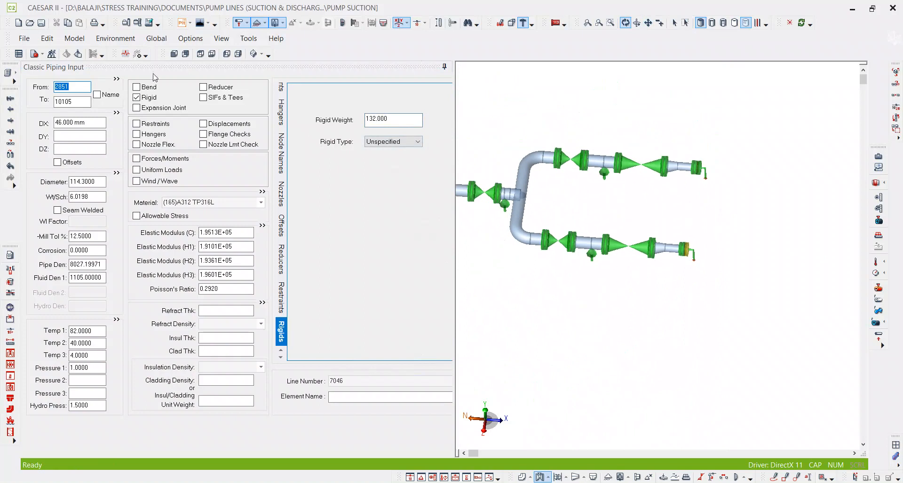
click(254, 54)
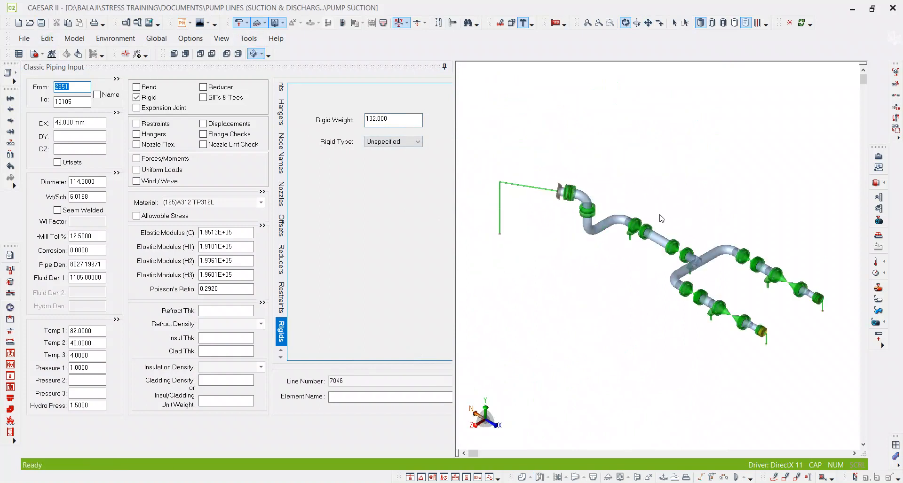
middle_drag(661, 219, 592, 194)
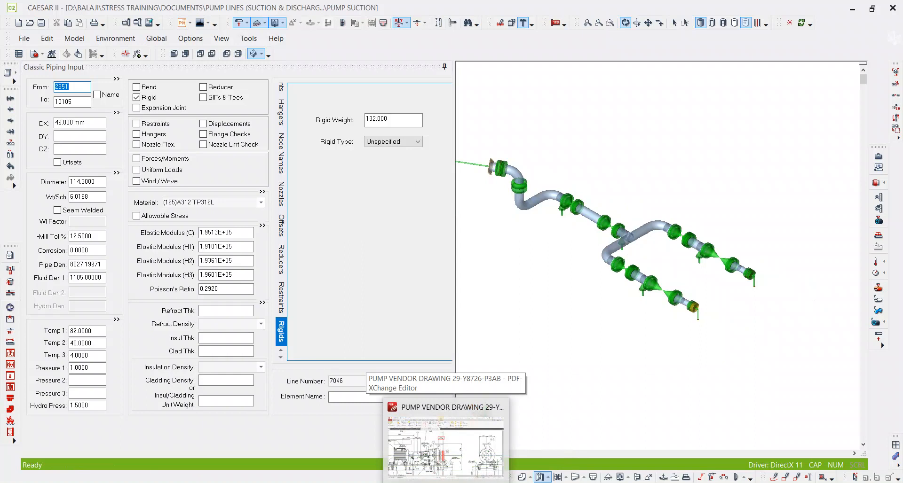
Switch to the NATIVE FILES folder in File Explorer and open the RO CIP SUCTION- P&ID document.
mouse_move(359, 482)
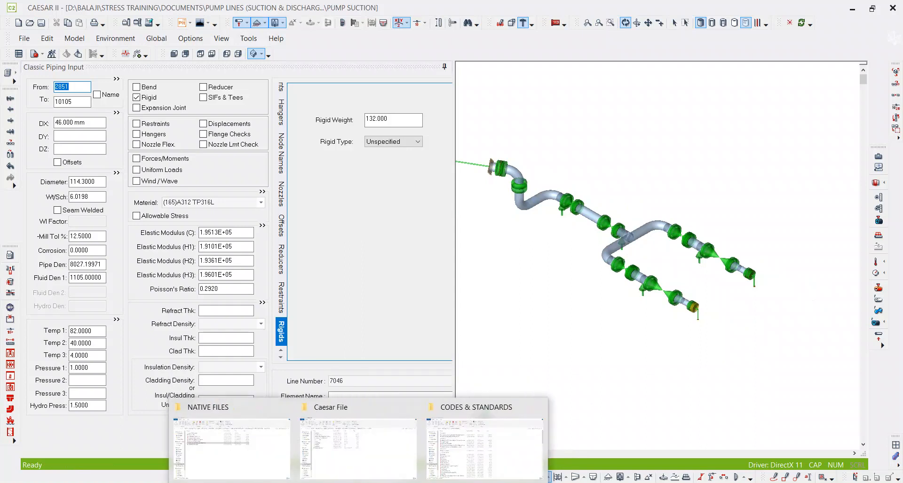
click(218, 466)
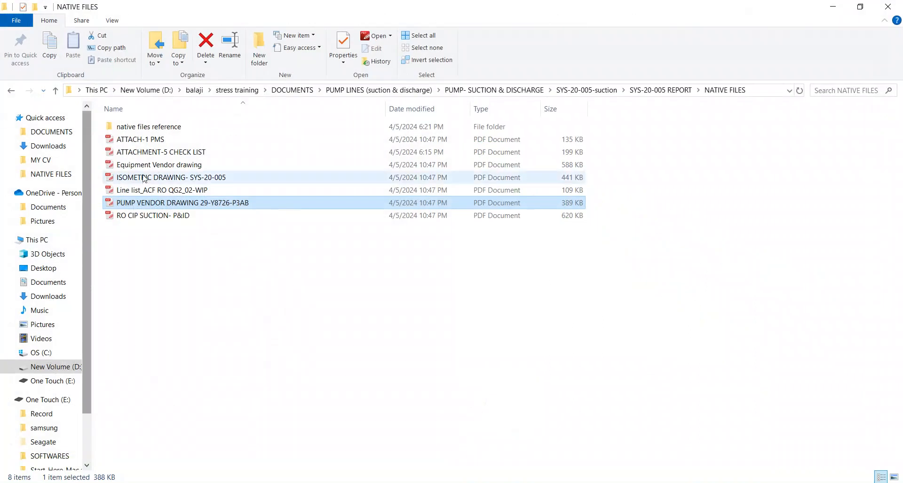
click(152, 215)
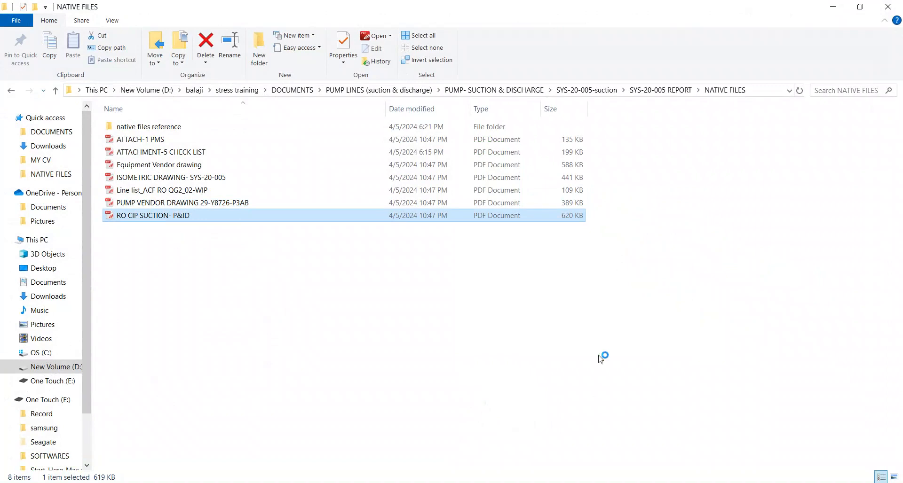
Mark the RO CIP pumps' quantity entry with a rectangle in the P&ID's 29-Y8726-P3A/B data table.
key(Return)
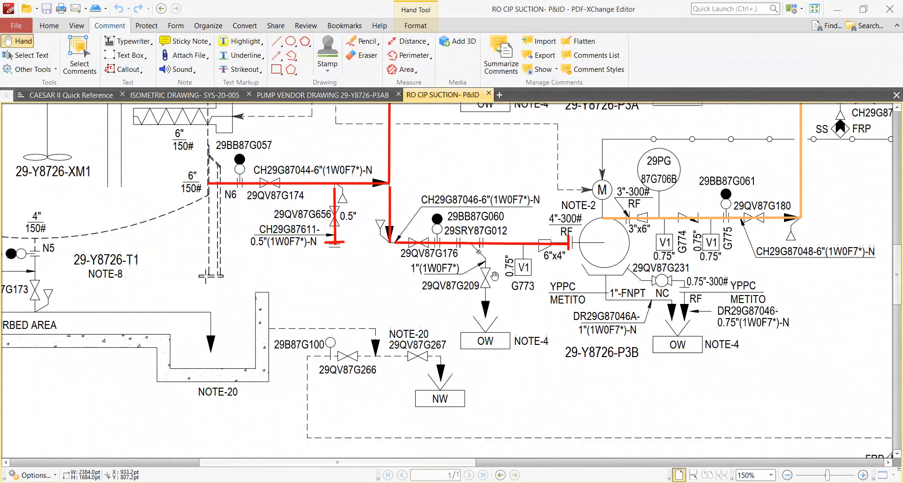
scroll(496, 287, down, 10)
ctrl+scroll(541, 339, down, 4)
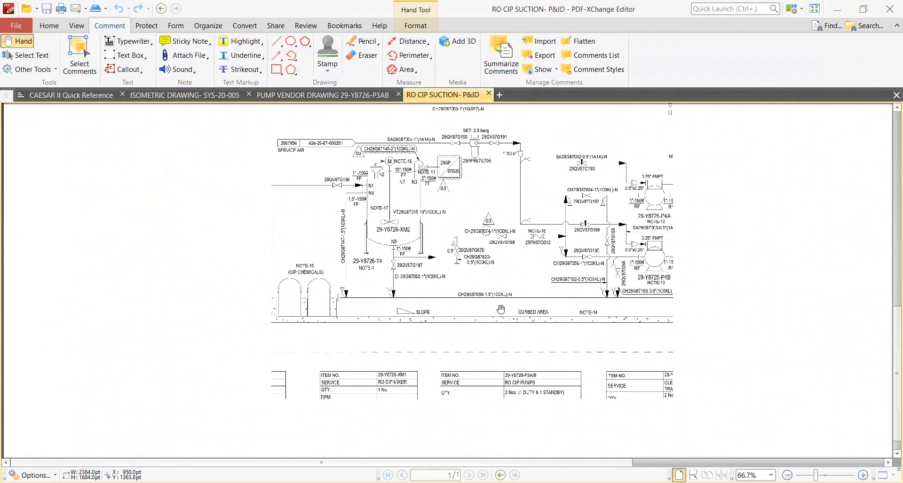
ctrl+scroll(592, 397, up, 4)
scroll(528, 363, down, 1)
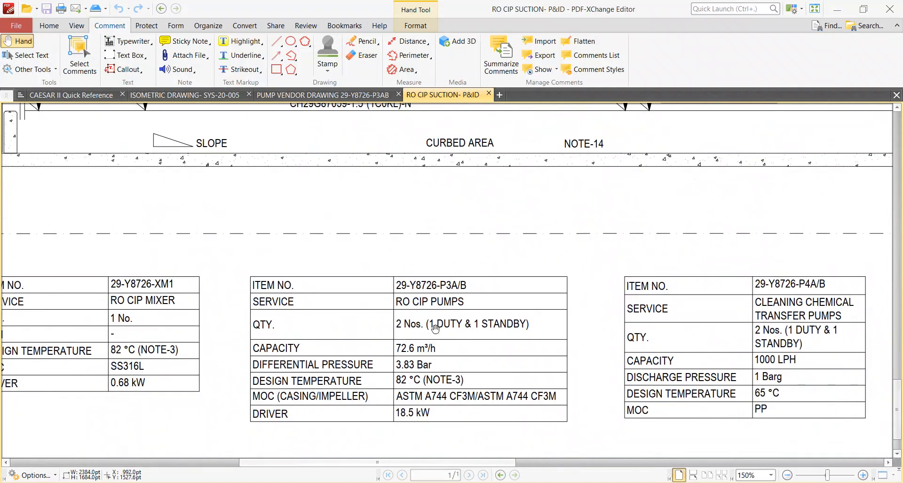
click(276, 69)
drag(380, 310, 546, 333)
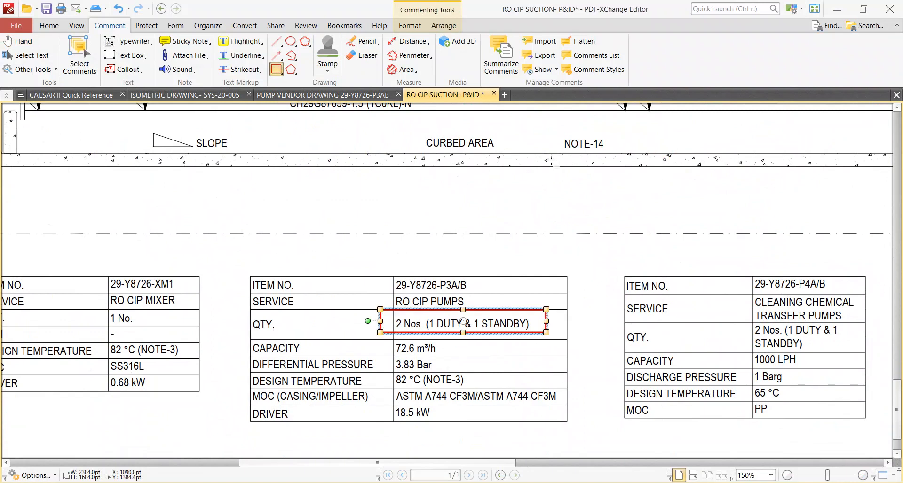
Switch back to CAESAR II, display the Temp 1 values on the suction line and enlarge the model view.
click(837, 9)
key(alt+Tab)
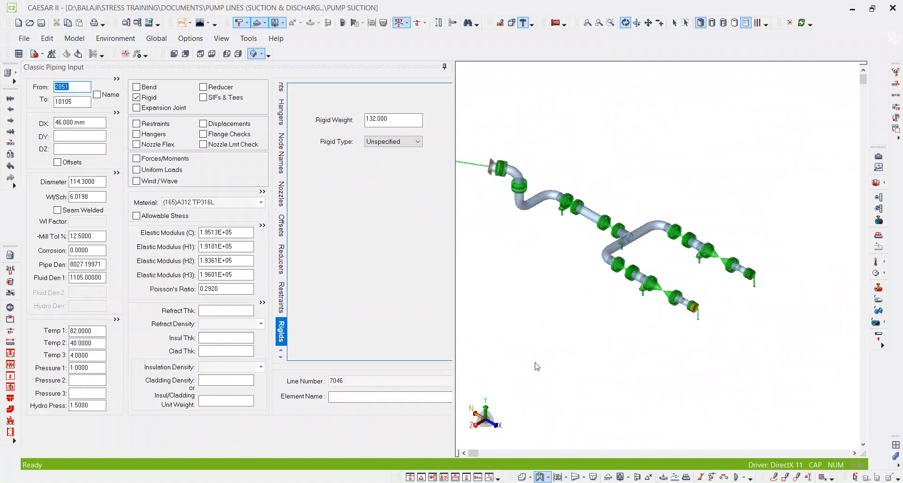
middle_drag(620, 289, 600, 311)
scroll(635, 273, up, 3)
scroll(635, 257, down, 4)
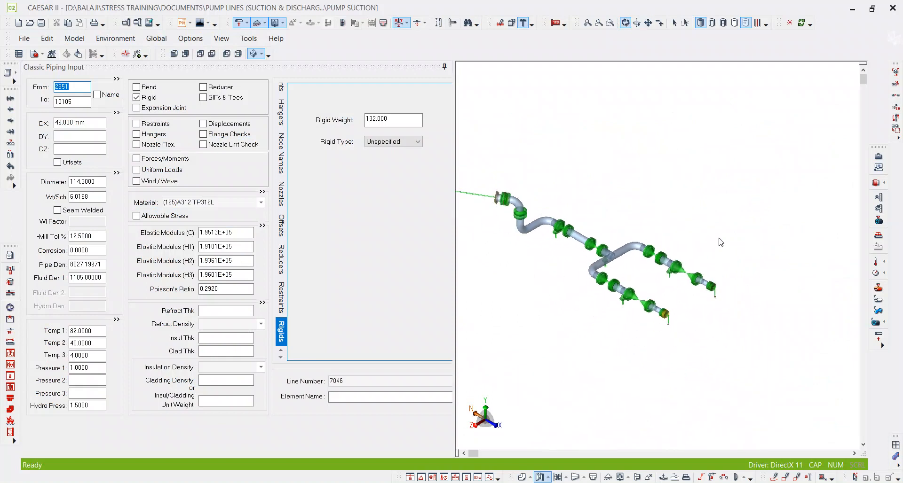
click(867, 264)
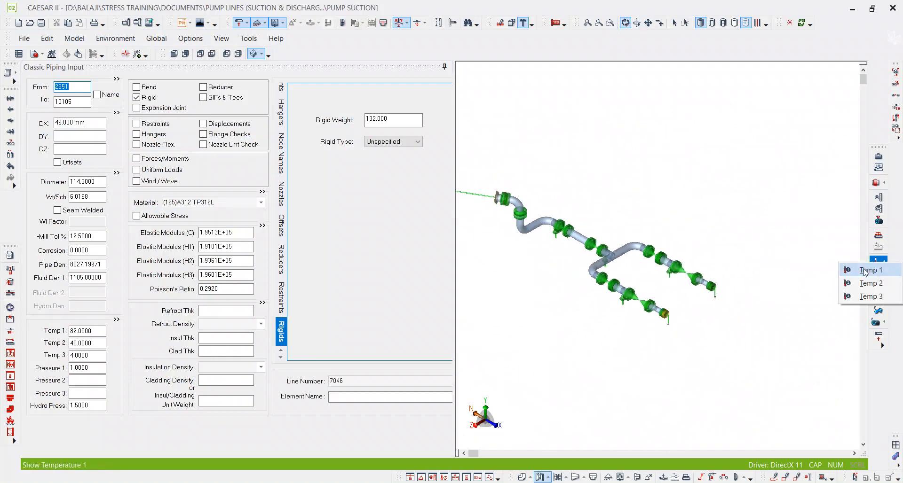
click(865, 273)
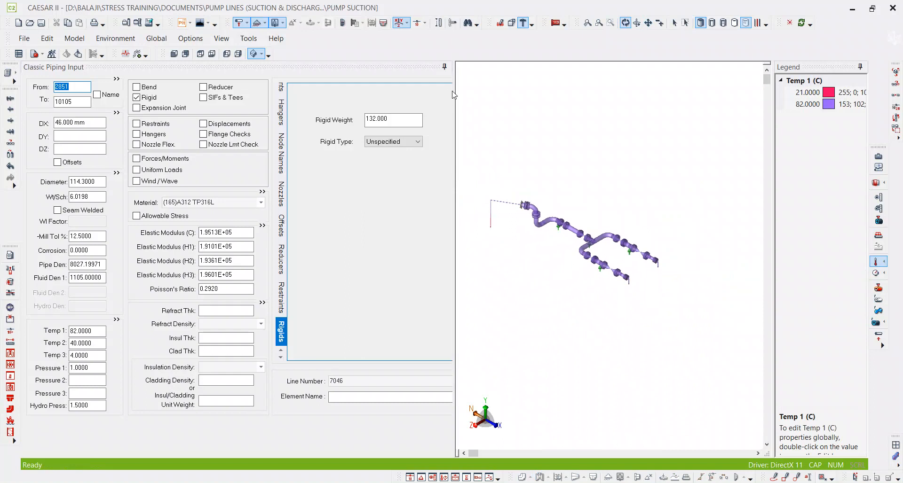
drag(453, 94, 403, 94)
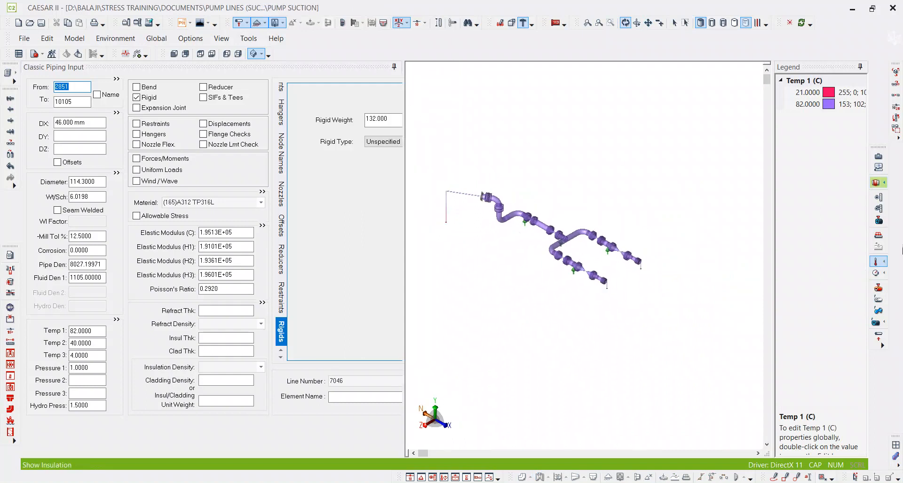
Display Temp 2 and Temp 3 on the model in turn, and examine the equipment element 10230–10250 in the Temp 3 display.
click(871, 263)
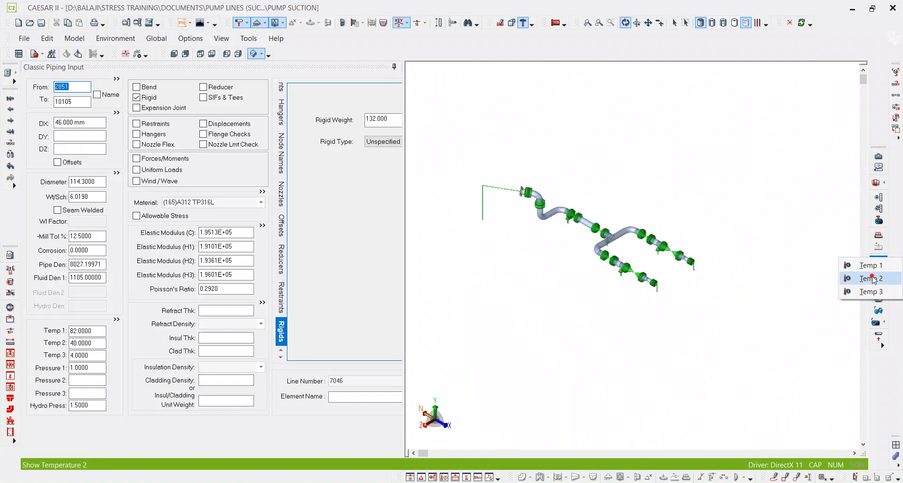
click(871, 277)
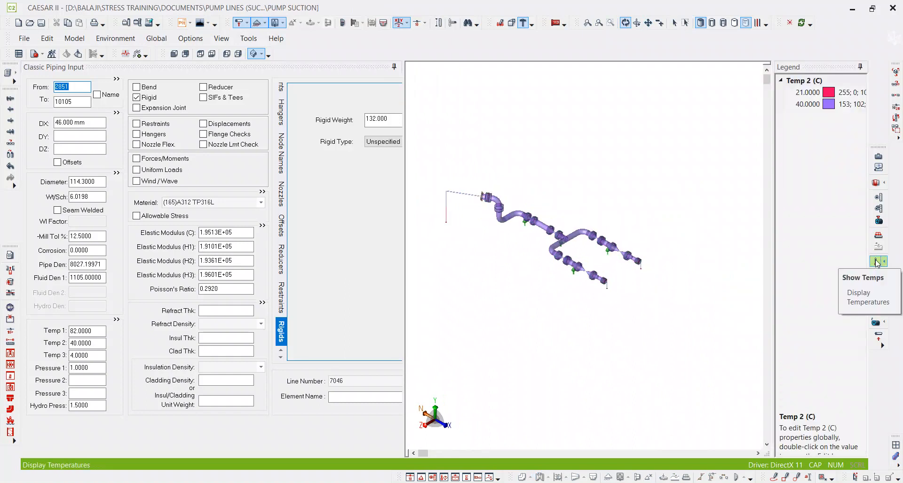
click(877, 263)
click(875, 262)
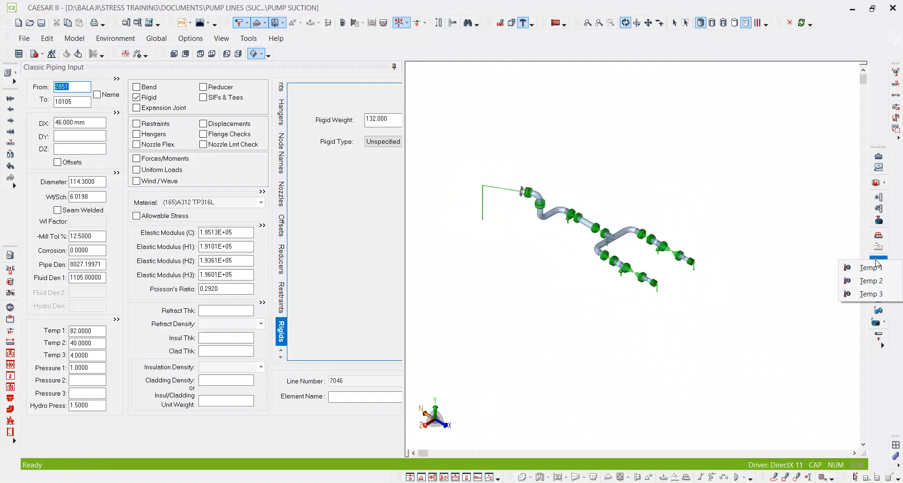
click(866, 294)
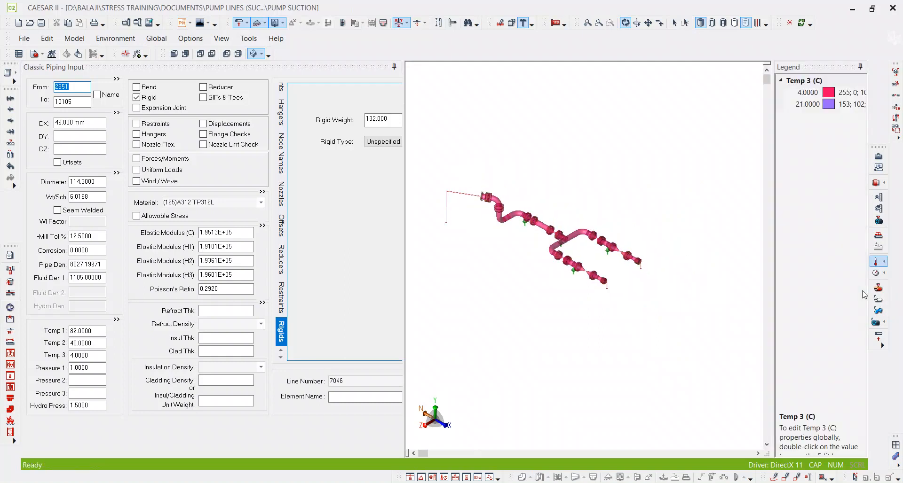
scroll(515, 188, up, 5)
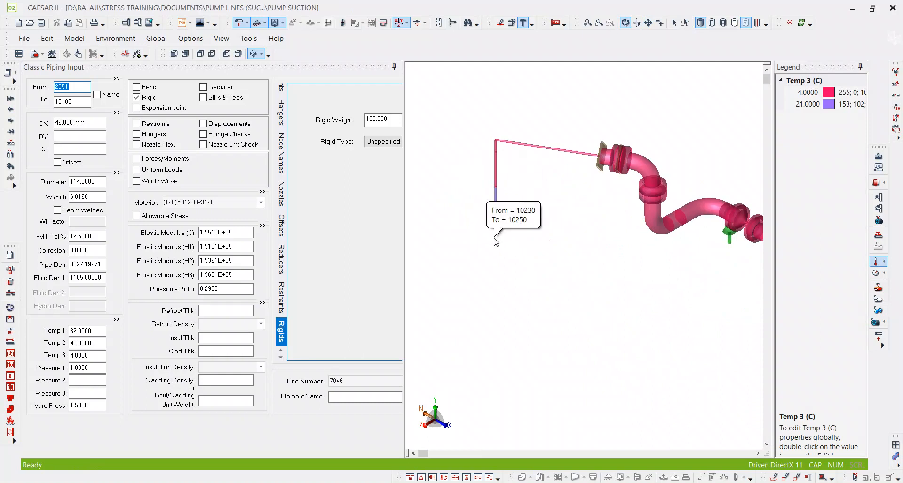
middle_drag(530, 228, 507, 198)
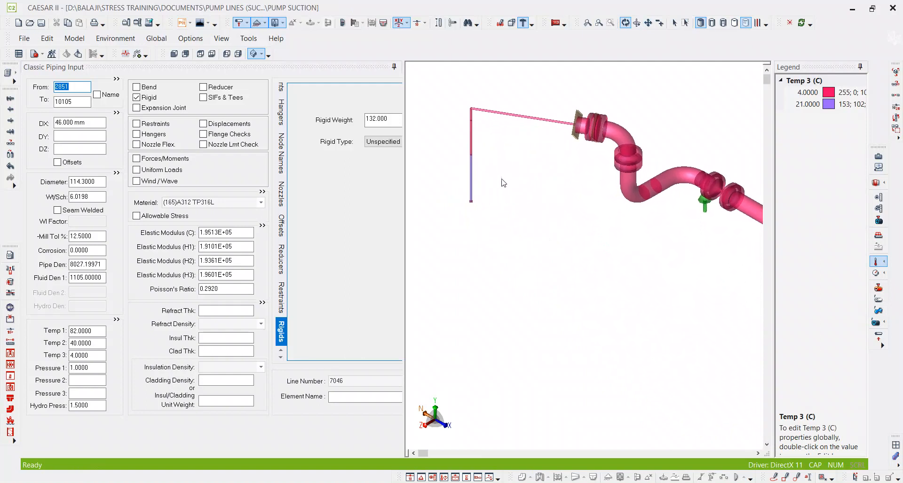
Replace the Temp 3 display with Temp 1 and inspect the equipment element and both pump nozzle ends.
click(885, 262)
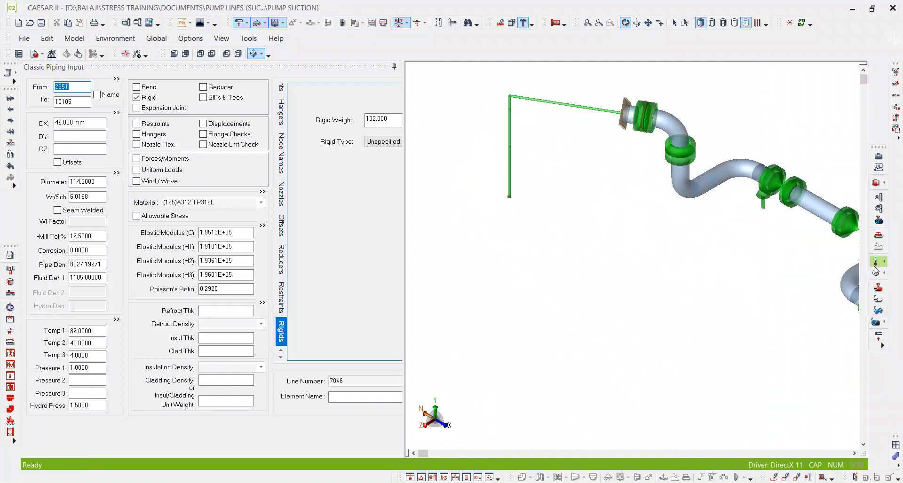
click(875, 265)
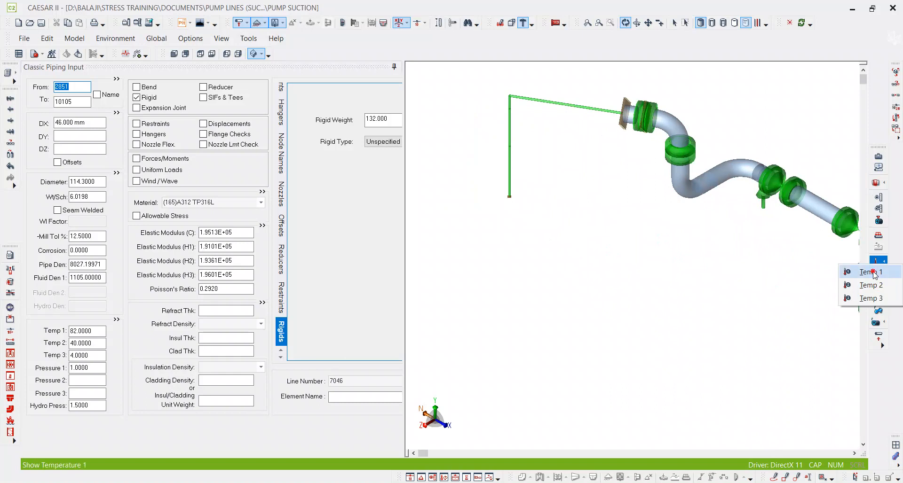
click(871, 272)
middle_drag(527, 243, 496, 220)
scroll(496, 219, down, 2)
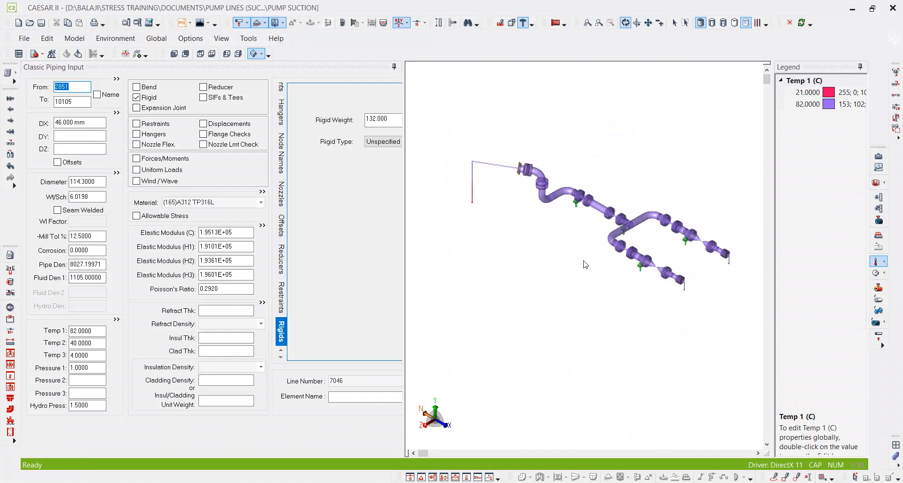
middle_drag(555, 221, 510, 202)
scroll(588, 266, up, 5)
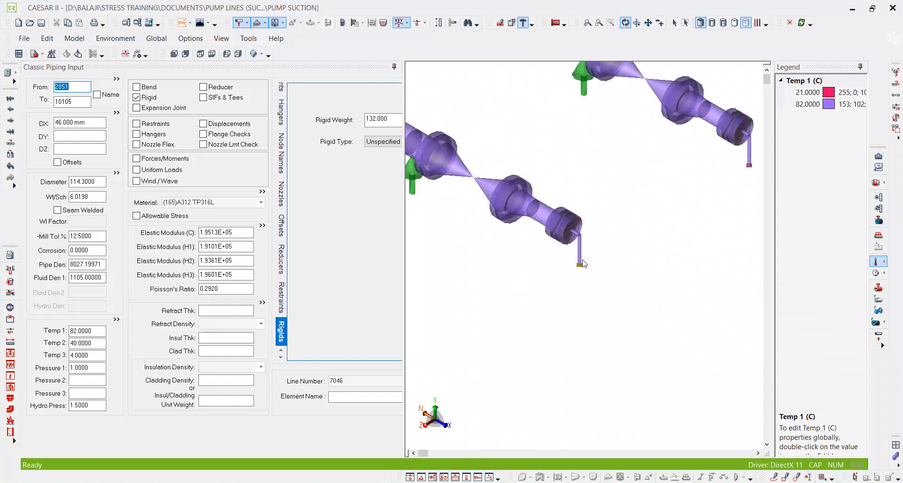
Select pump element 10110–10130 and examine it in the Temp 1 display alongside the other pump branch.
click(585, 262)
scroll(595, 266, down, 2)
scroll(597, 268, down, 1)
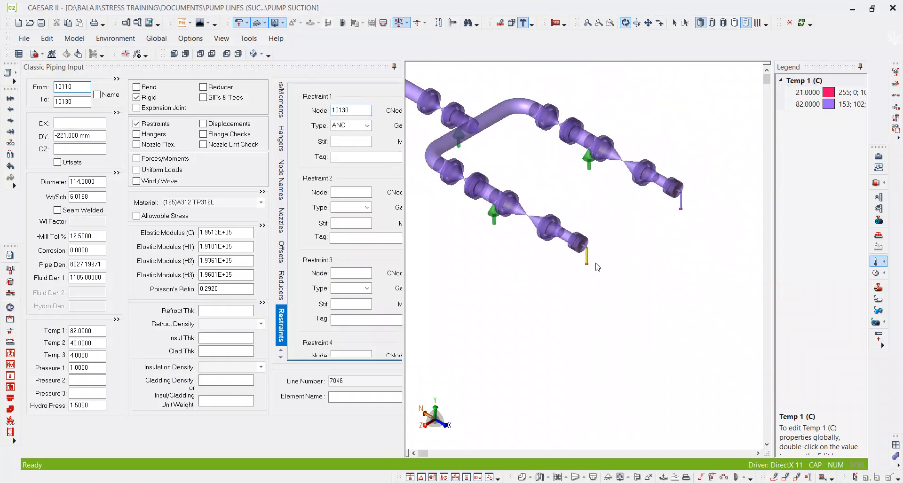
scroll(617, 272, down, 2)
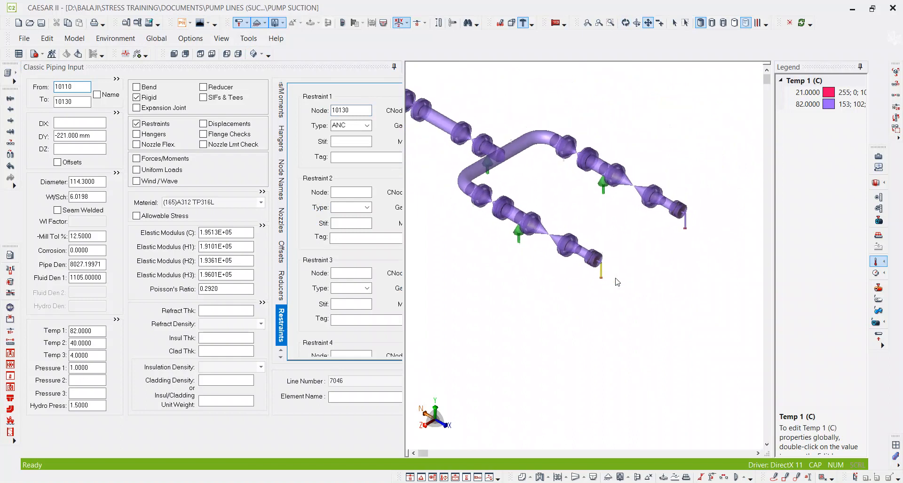
middle_drag(532, 213, 595, 272)
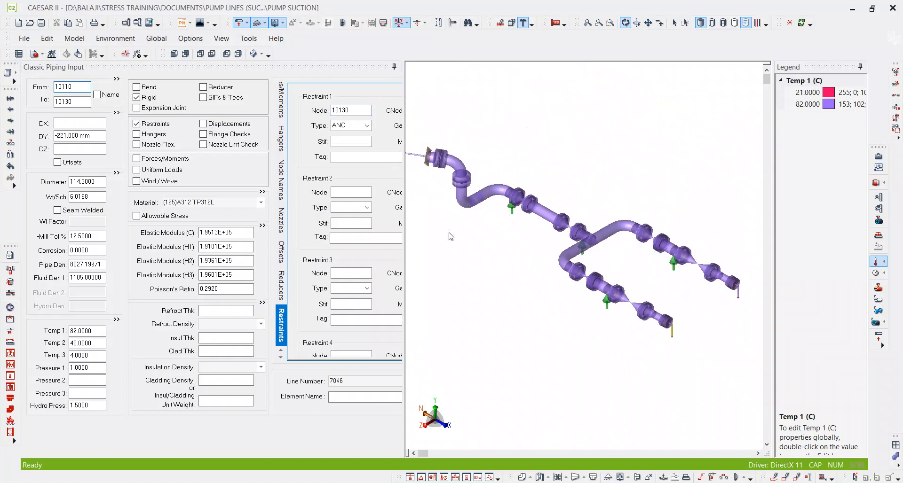
middle_drag(697, 351, 642, 292)
scroll(632, 275, up, 3)
scroll(632, 276, up, 3)
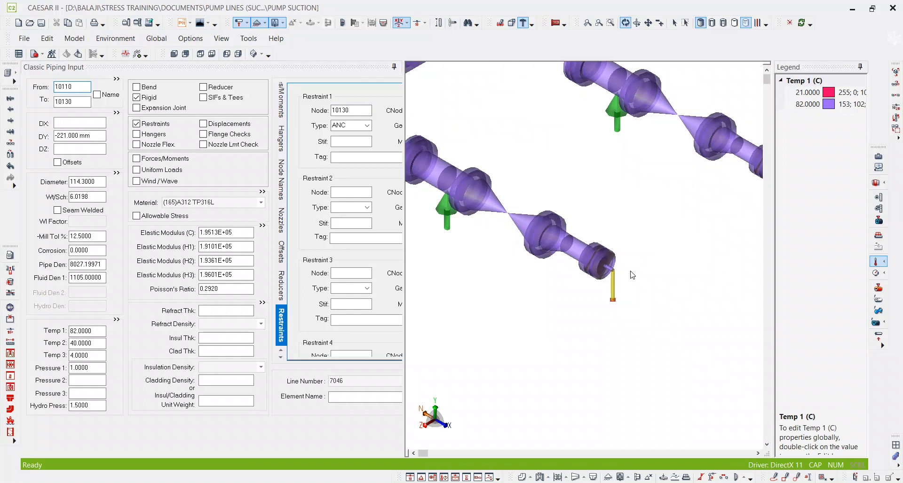
scroll(632, 275, down, 2)
scroll(629, 291, up, 5)
scroll(659, 308, down, 2)
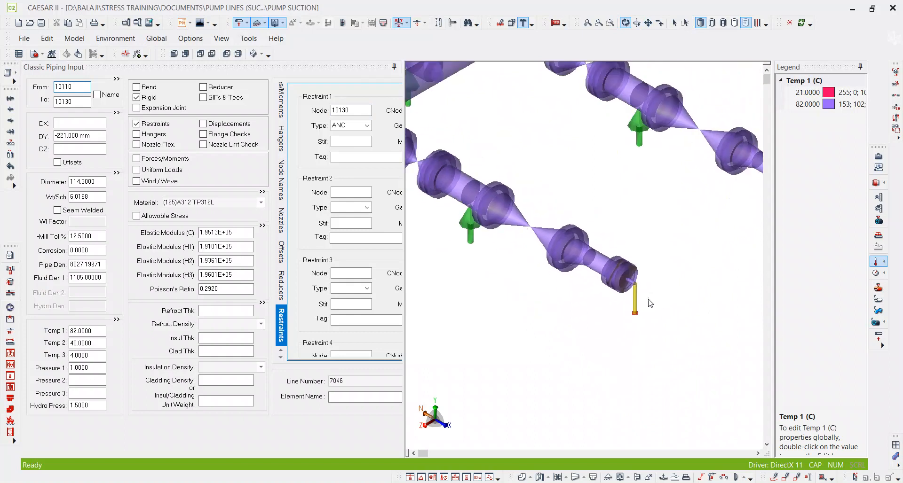
scroll(632, 311, up, 3)
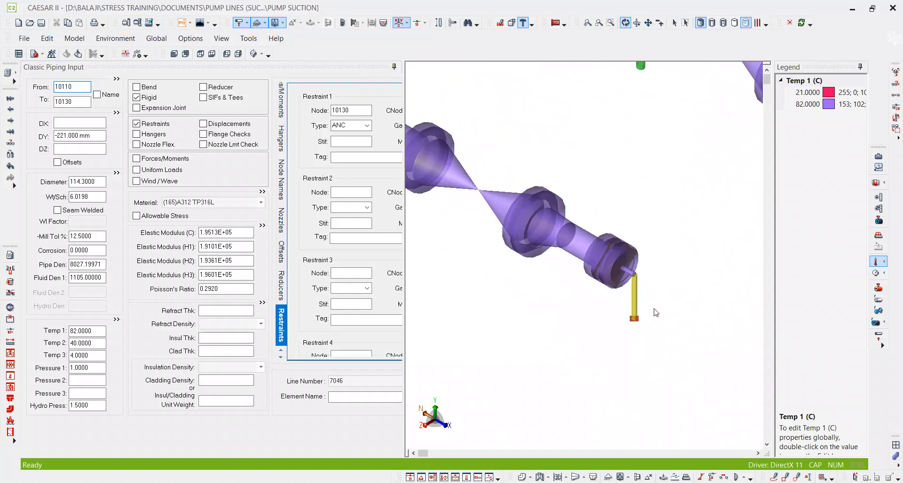
scroll(656, 313, down, 2)
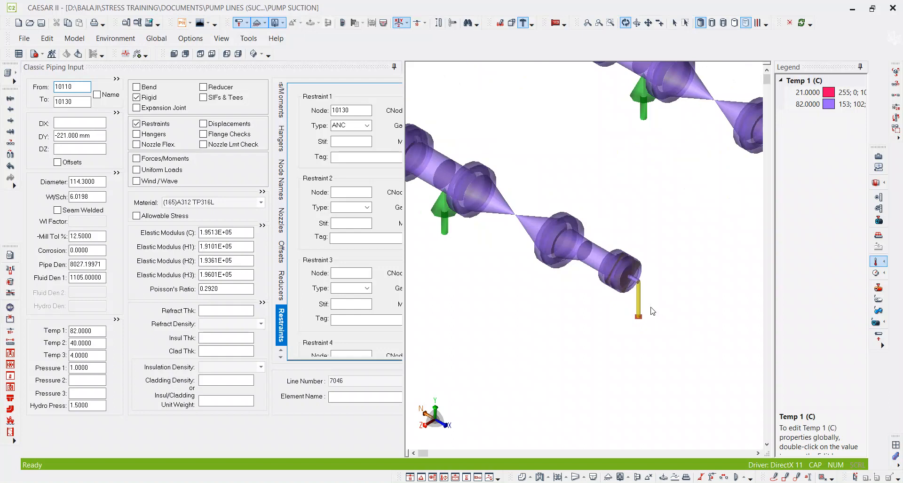
scroll(649, 301, down, 5)
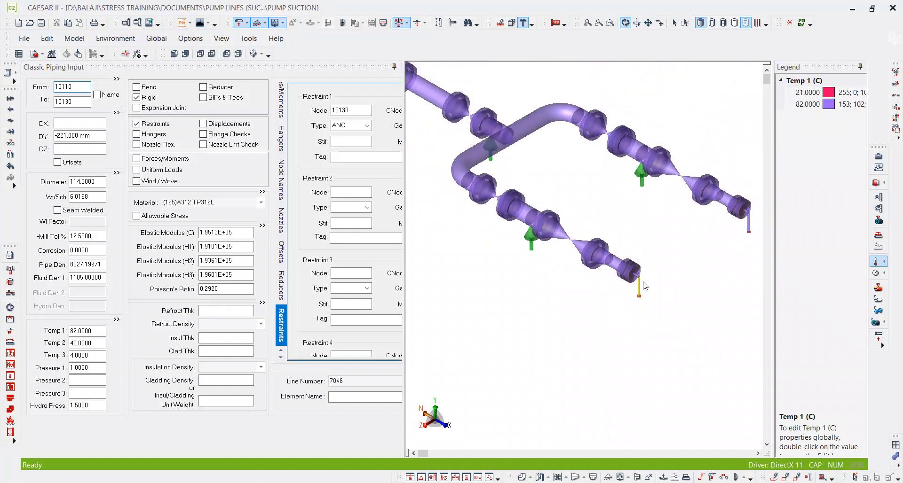
scroll(646, 269, down, 2)
Turn off the temperature display and show the whole suction line in a top view.
click(877, 262)
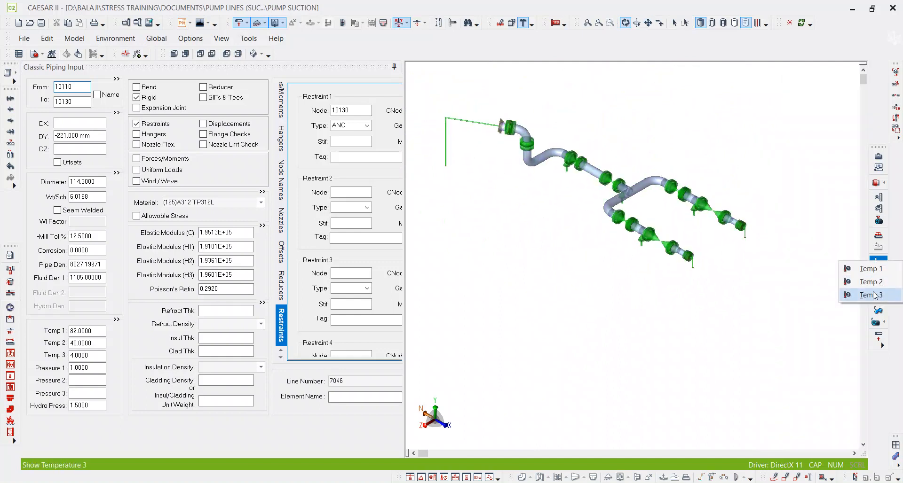
click(786, 251)
middle_drag(785, 253, 764, 267)
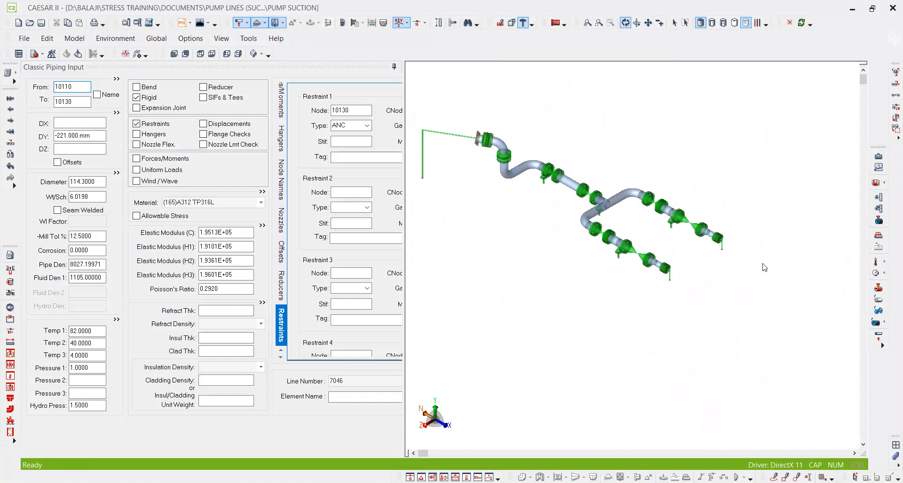
click(201, 54)
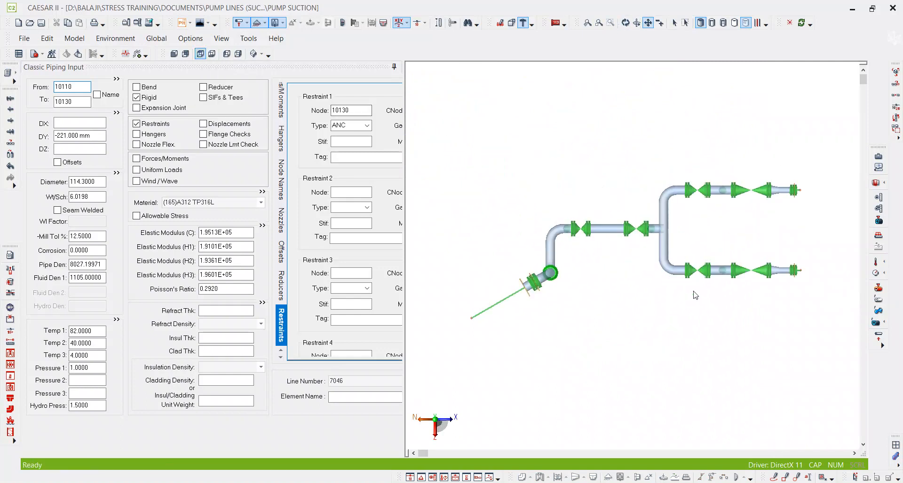
Switch to the QM2014.nwd model in Navisworks Manage and orbit out to view the pump suction piping from above.
key(alt+Tab)
key(alt+Tab)
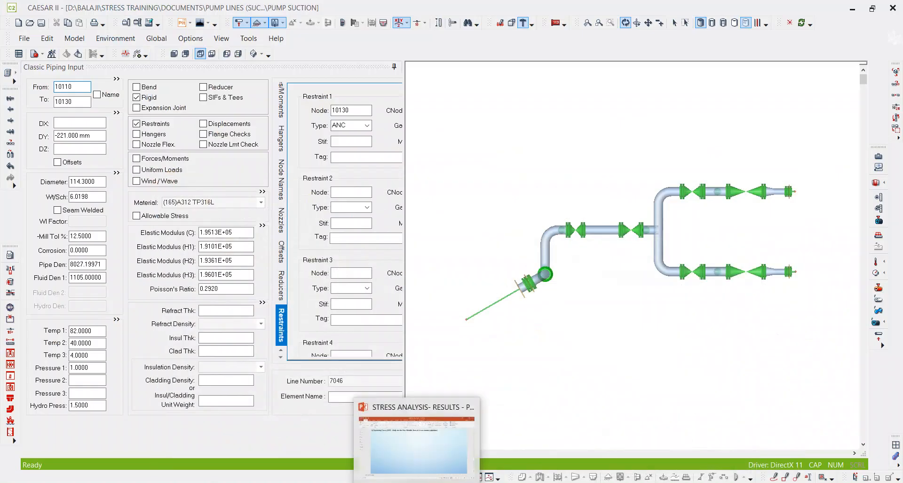
click(449, 444)
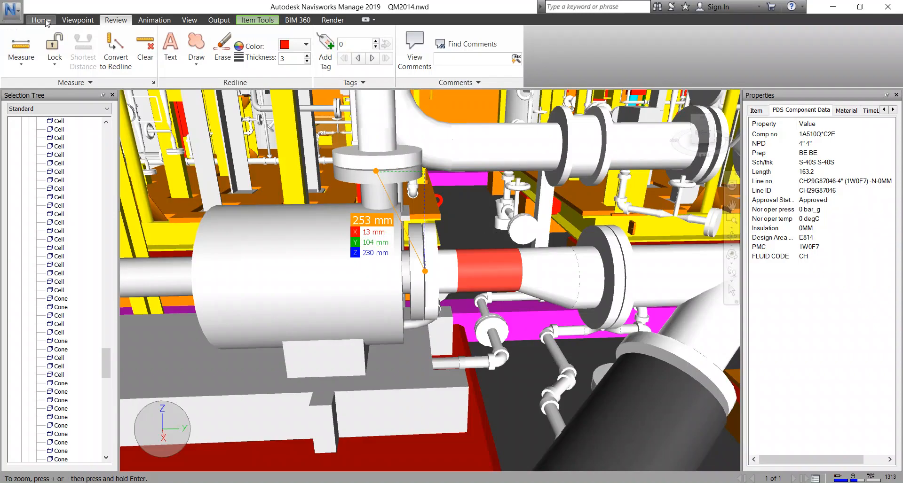
click(78, 20)
click(354, 66)
drag(426, 197, 437, 291)
middle_drag(548, 239, 399, 186)
scroll(423, 206, down, 5)
mouse_move(477, 233)
middle_down()
mouse_move(454, 185)
mouse_move(456, 214)
mouse_move(415, 213)
mouse_move(403, 232)
middle_up()
scroll(463, 205, down, 2)
scroll(404, 232, down, 2)
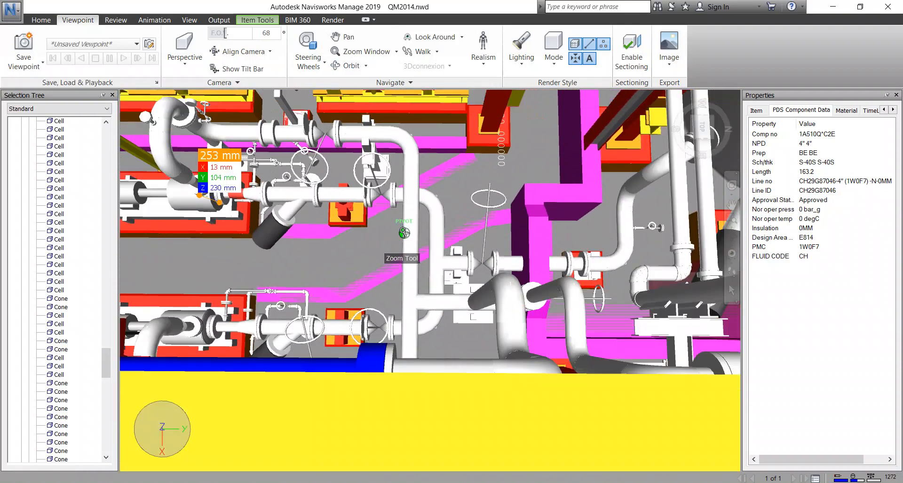
Orbit the plant model obliquely to examine both pumps and their suction branches together.
mouse_move(413, 274)
shift+middle_down()
mouse_move(477, 269)
mouse_move(528, 242)
mouse_move(524, 195)
shift+middle_up()
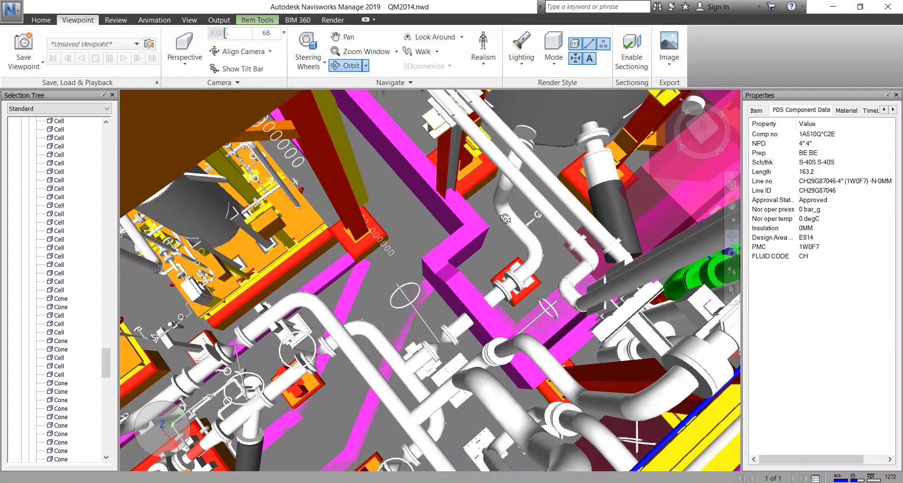
middle_drag(412, 357, 455, 270)
mouse_move(422, 345)
shift+middle_down()
mouse_move(423, 286)
mouse_move(461, 311)
mouse_move(461, 286)
shift+middle_up()
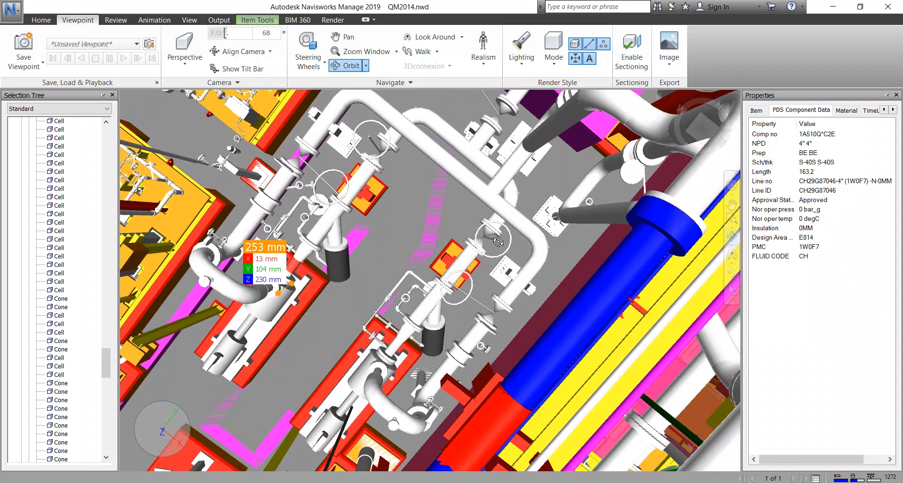
Select the isolation valve and then the adjacent flange on pump suction line CH29G87045 to inspect their component data.
scroll(498, 243, up, 3)
click(41, 20)
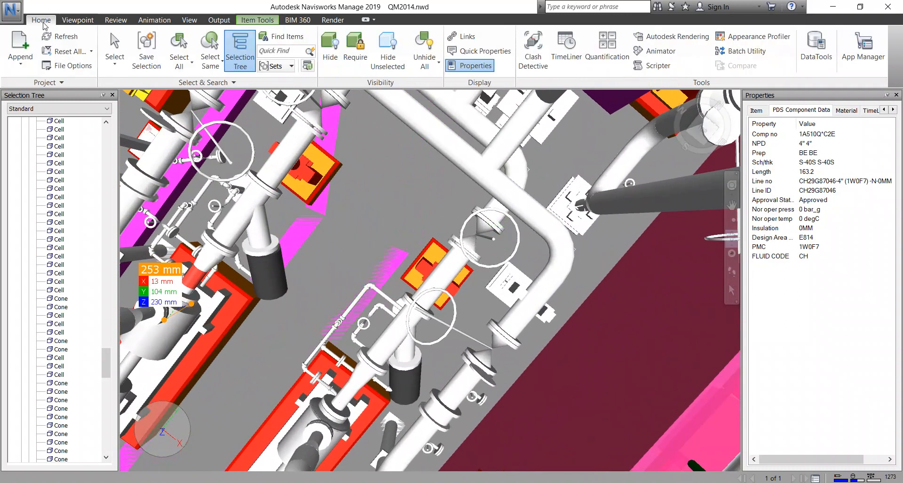
click(477, 240)
click(481, 242)
middle_drag(488, 258, 516, 191)
scroll(515, 191, down, 3)
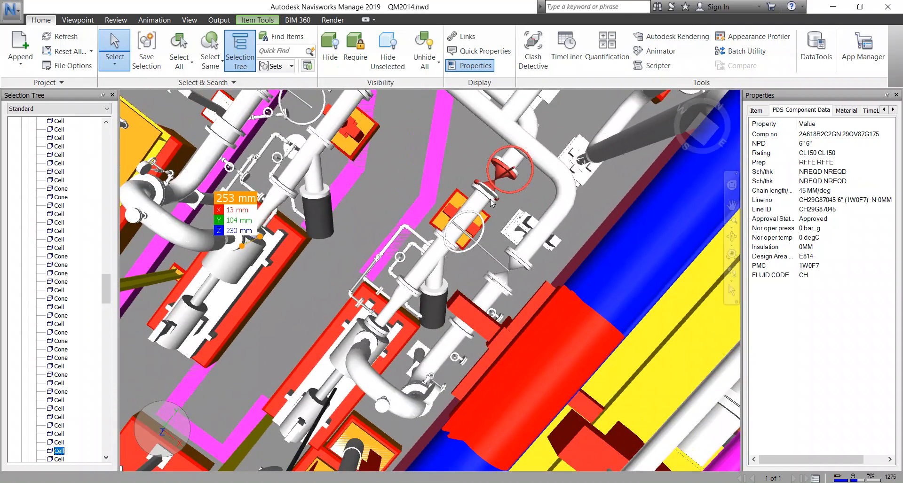
click(487, 202)
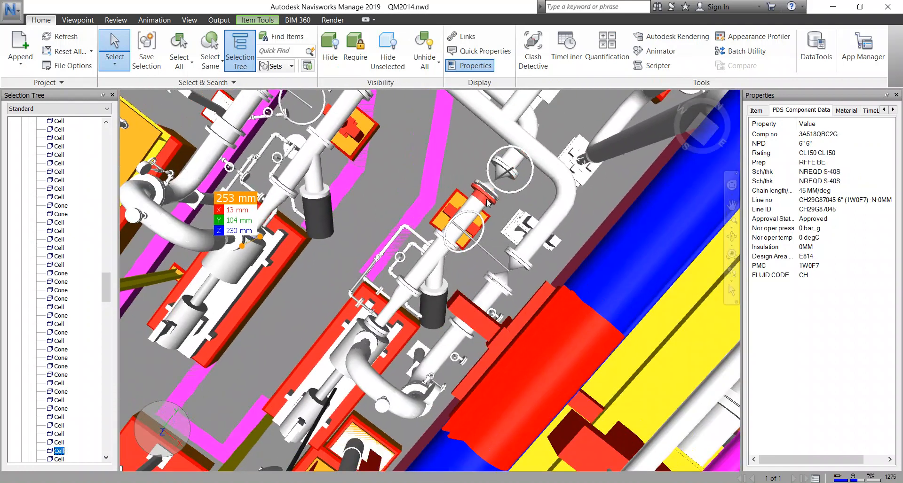
Inspect the nearer pump and the elbow, pipe and valve along its adjoining line CH29G87047.
click(373, 342)
click(408, 401)
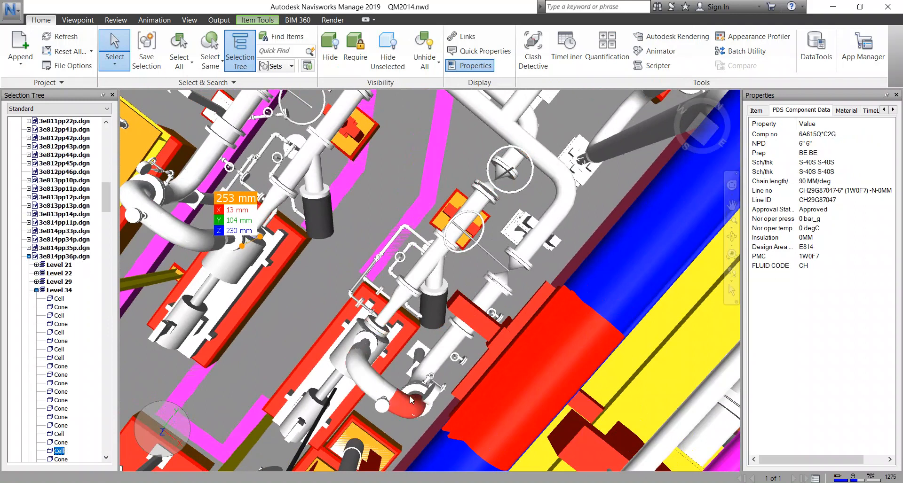
click(437, 366)
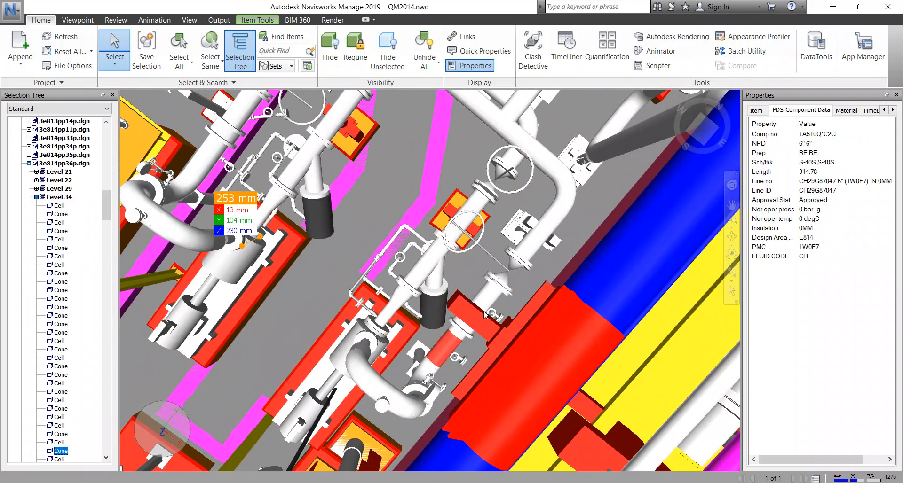
click(508, 271)
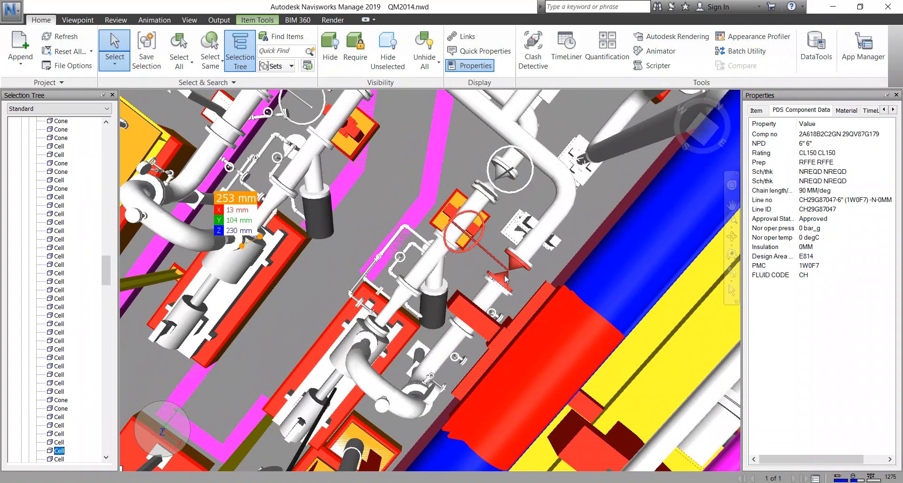
View both pumps from above and select the straight crossover pipe on line CH29G87046 to inspect its data.
mouse_move(509, 271)
middle_down()
mouse_move(492, 261)
mouse_move(503, 270)
middle_up()
scroll(504, 271, down, 4)
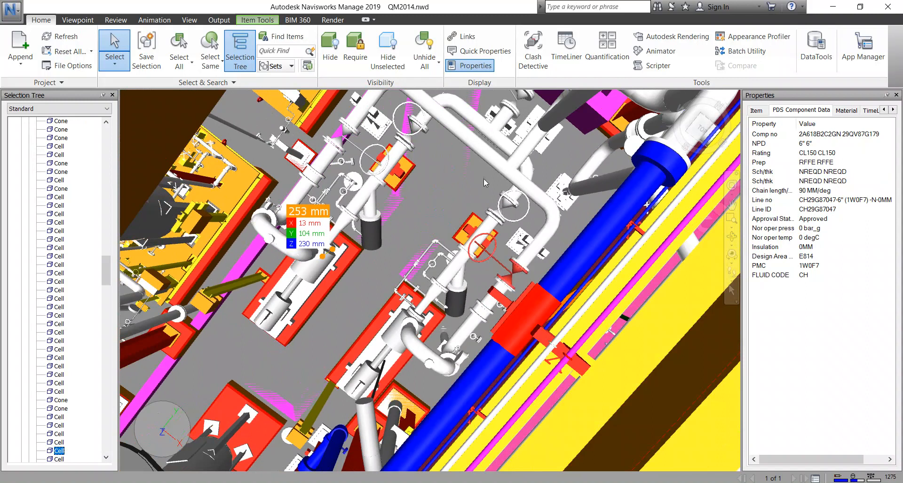
scroll(466, 222, up, 3)
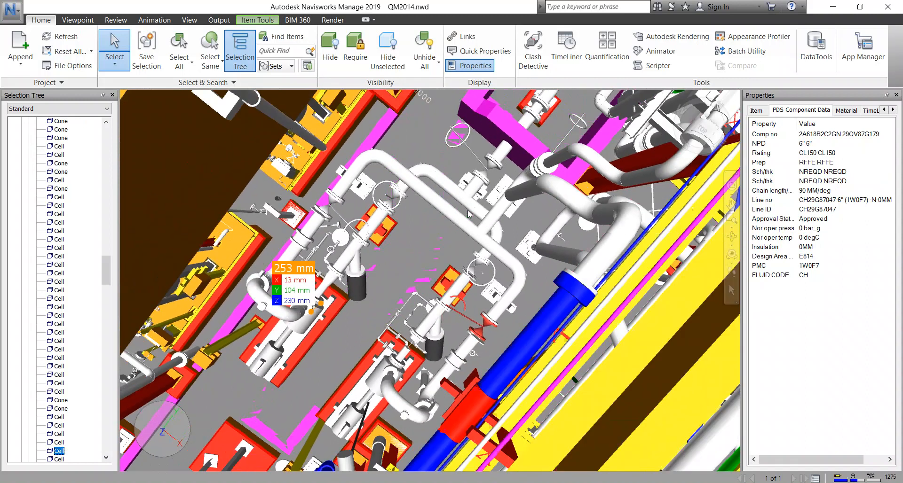
click(445, 183)
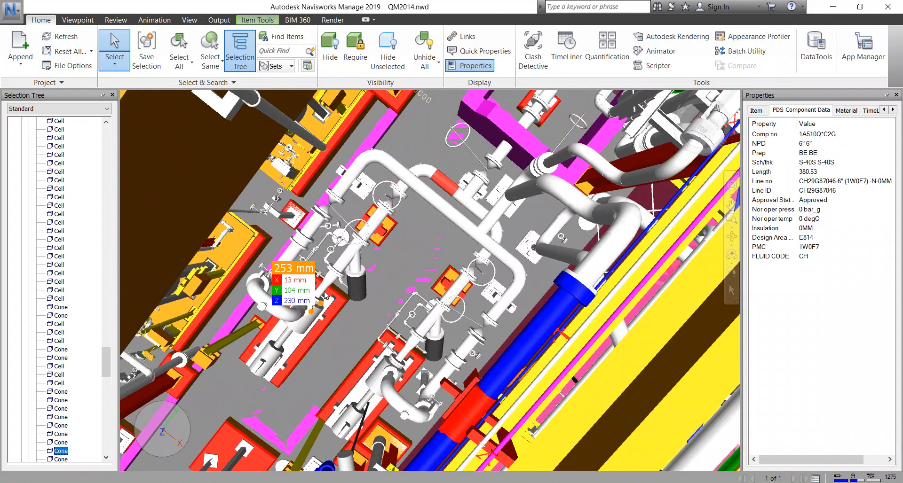
Select both pump bodies in turn, check their equipment data, and adjust the plant view around the pair.
click(310, 324)
middle_drag(306, 340, 305, 305)
click(375, 356)
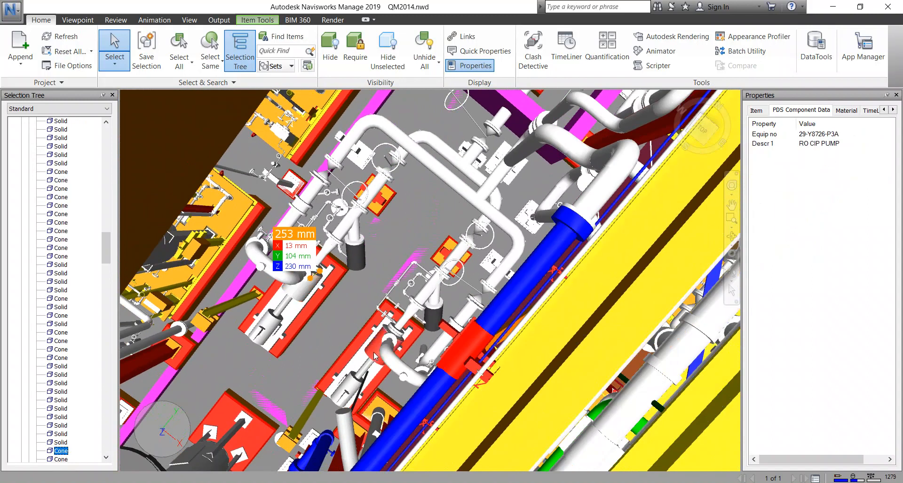
middle_drag(383, 347, 427, 335)
middle_drag(385, 258, 407, 281)
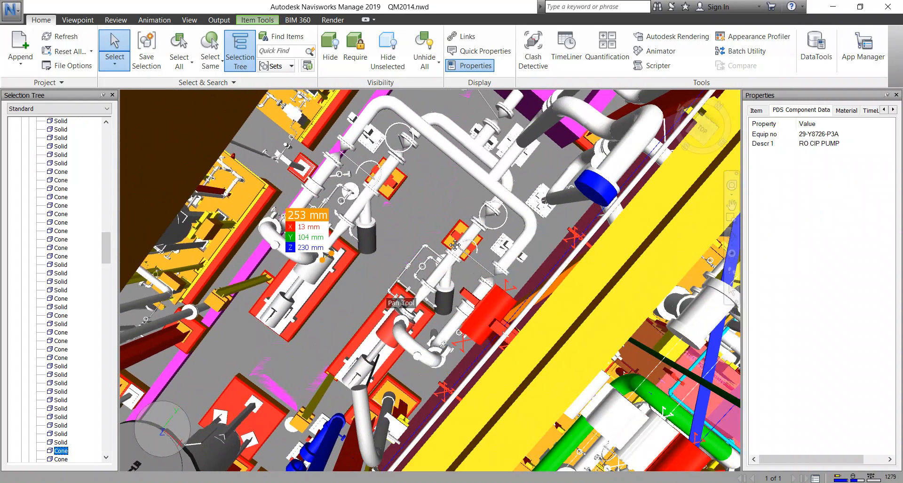
Inspect the isolation valve on line CH29G87045 and the piping of the neighbouring branch beside the pump.
click(491, 222)
click(482, 222)
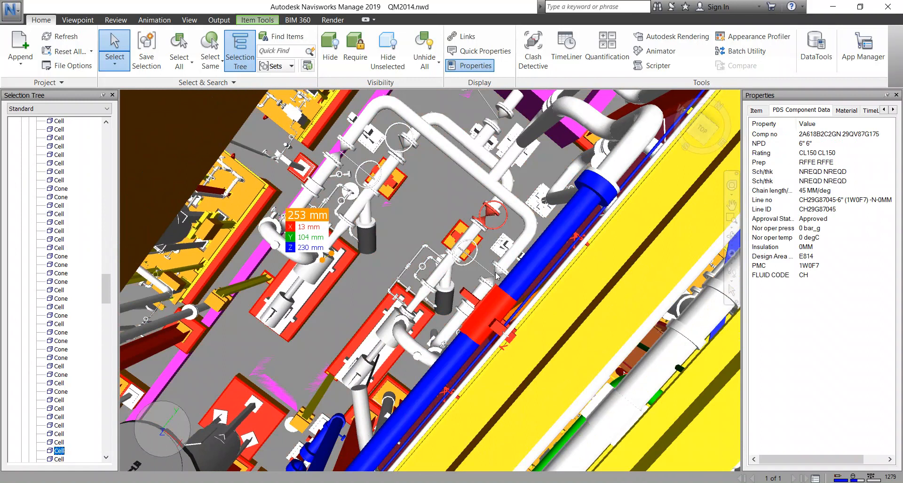
scroll(487, 273, up, 5)
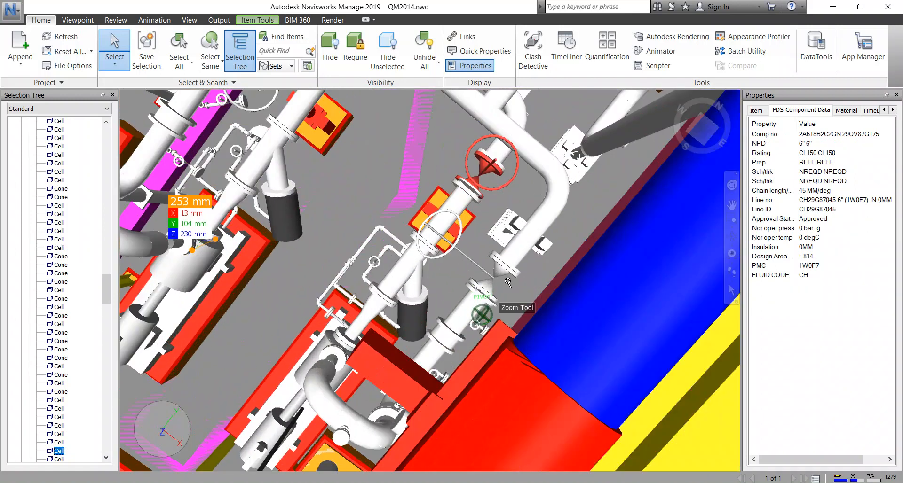
click(492, 290)
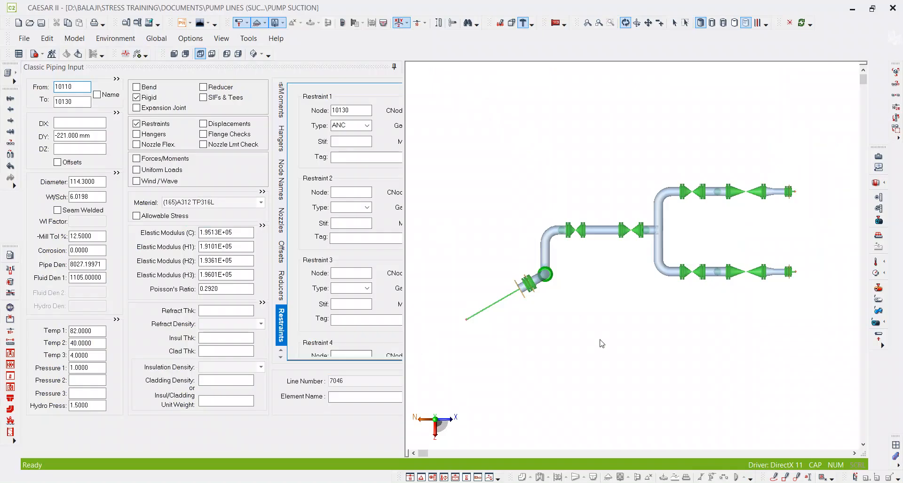
In CAESAR II, examine the pump ends of both suction branches up close and frame the two branches together.
scroll(639, 235, up, 3)
middle_drag(682, 235, 585, 253)
scroll(688, 196, up, 4)
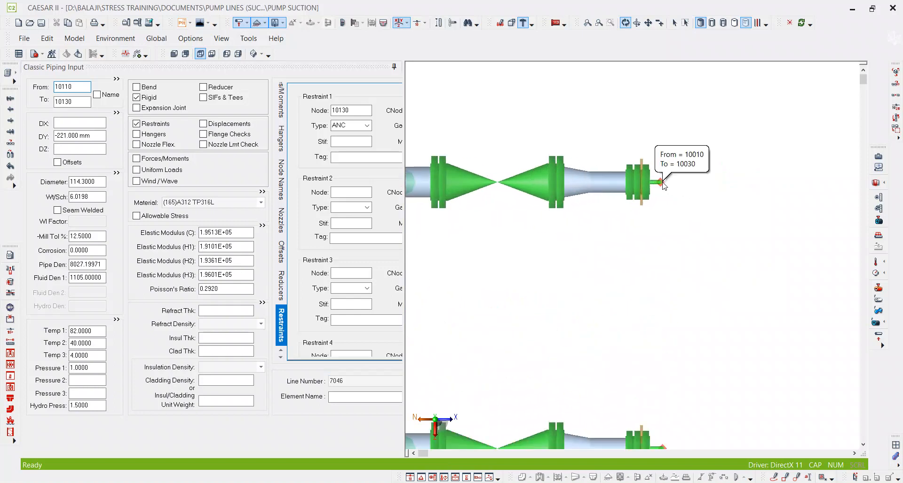
scroll(697, 402, down, 4)
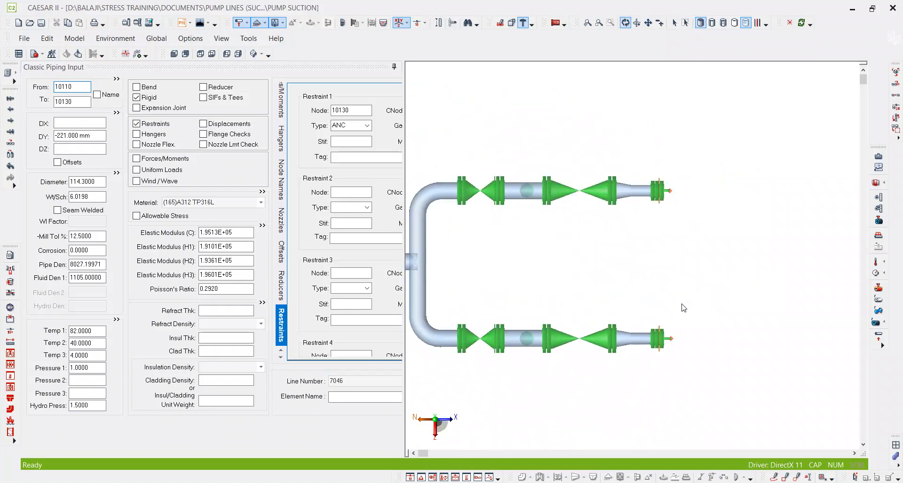
middle_drag(621, 301, 641, 308)
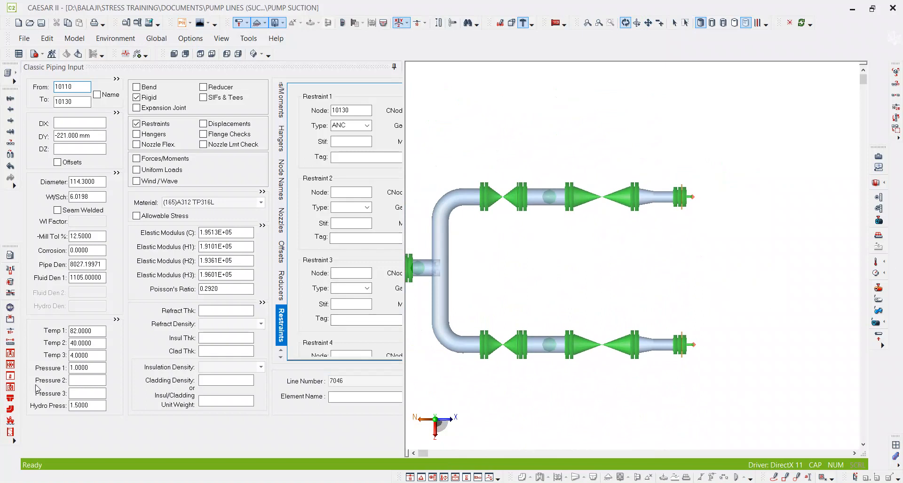
Open the full operating conditions of element 10110–10130 and go through temperature cases 3 and 4.
click(116, 320)
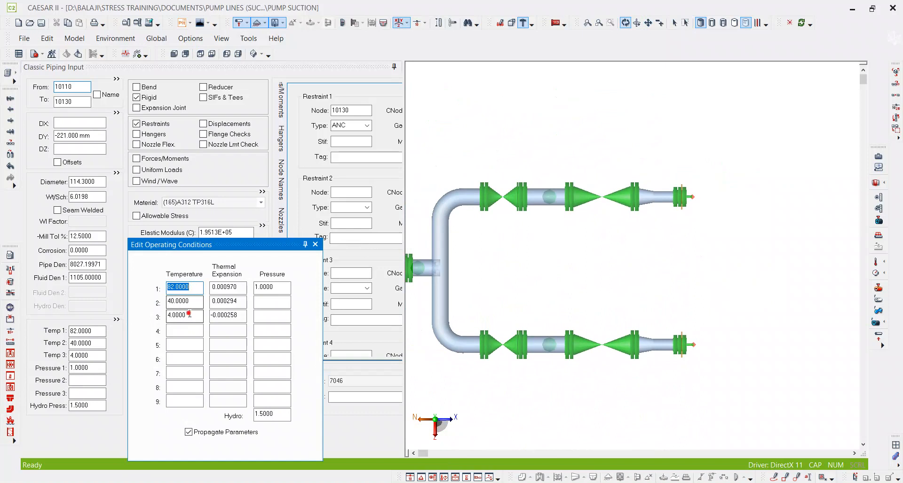
click(167, 314)
click(183, 331)
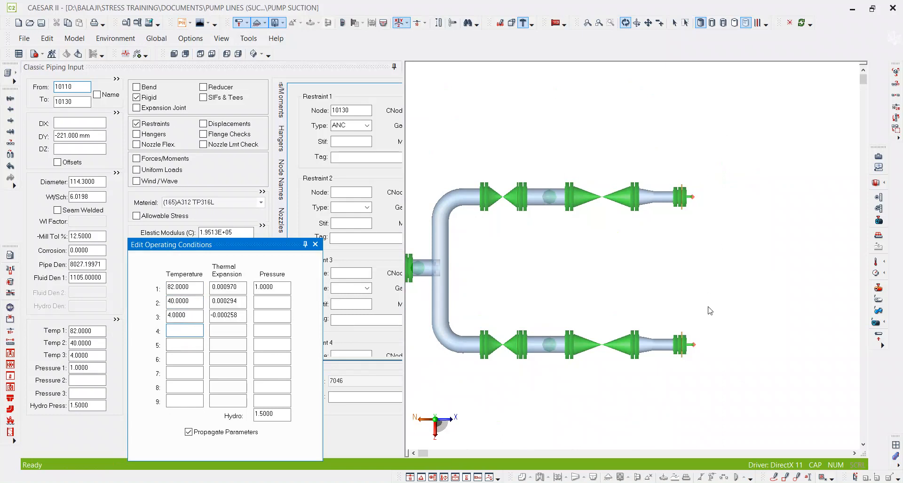
Mark the duty combinations freehand beside the pumps, W S on the upper branch and S W on the lower, and circle the upper pair.
click(775, 478)
mouse_move(704, 197)
mouse_down()
mouse_move(712, 207)
mouse_move(718, 193)
mouse_up()
drag(724, 337, 712, 356)
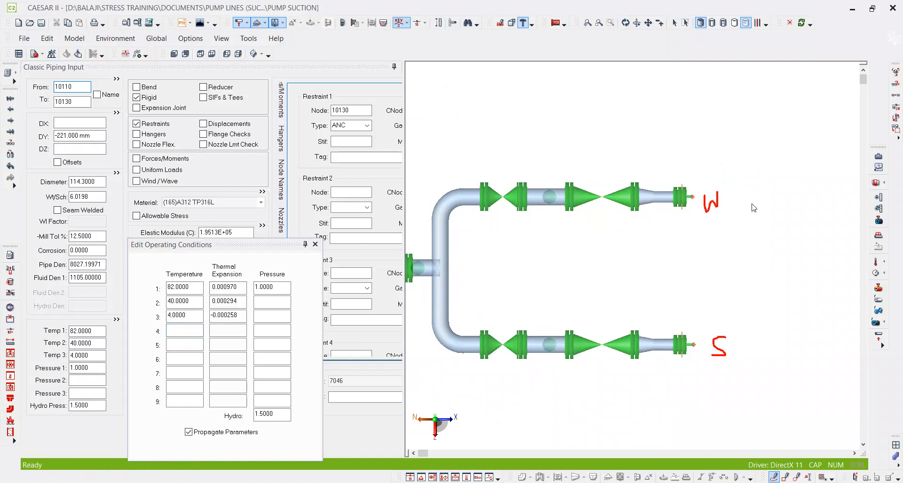
drag(753, 193, 739, 210)
mouse_move(744, 337)
mouse_down()
mouse_move(759, 345)
mouse_move(770, 335)
mouse_up()
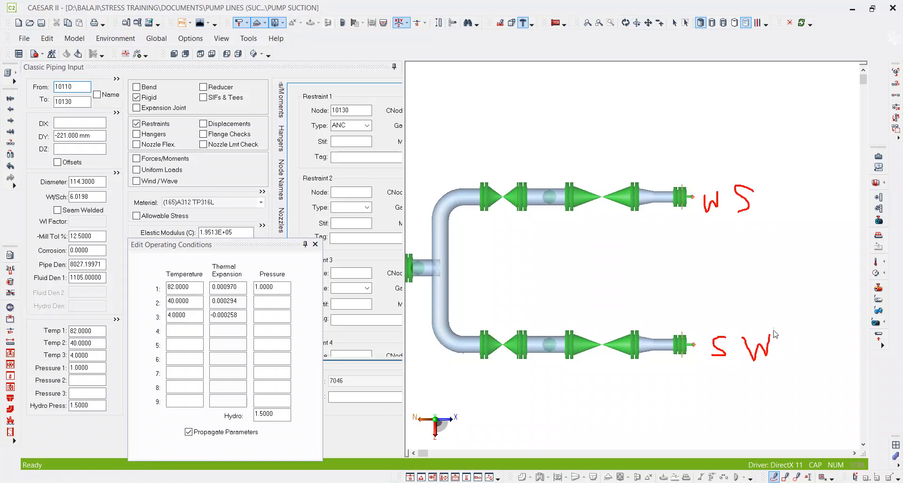
mouse_move(731, 175)
mouse_down()
mouse_move(745, 241)
mouse_move(729, 171)
mouse_up()
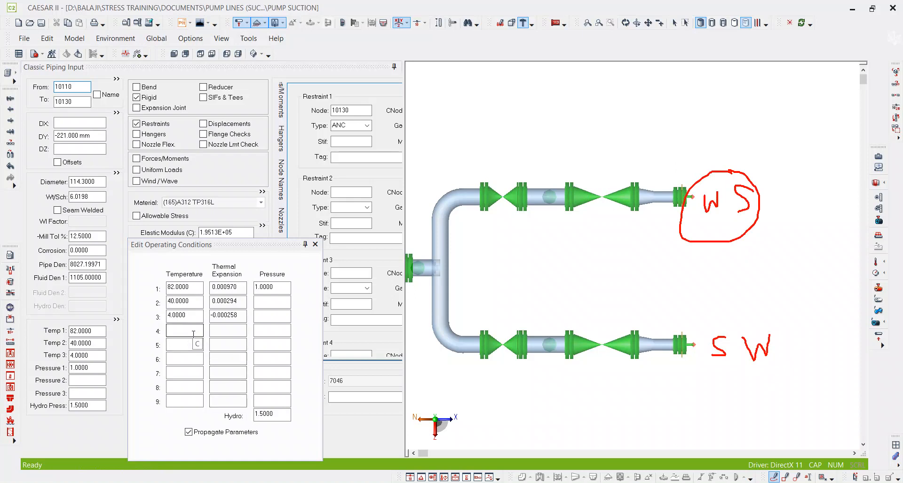
Sketch a third pump branch from the header's upper bend and label the three pumps W, W and S from upper to lower.
scroll(768, 225, down, 1)
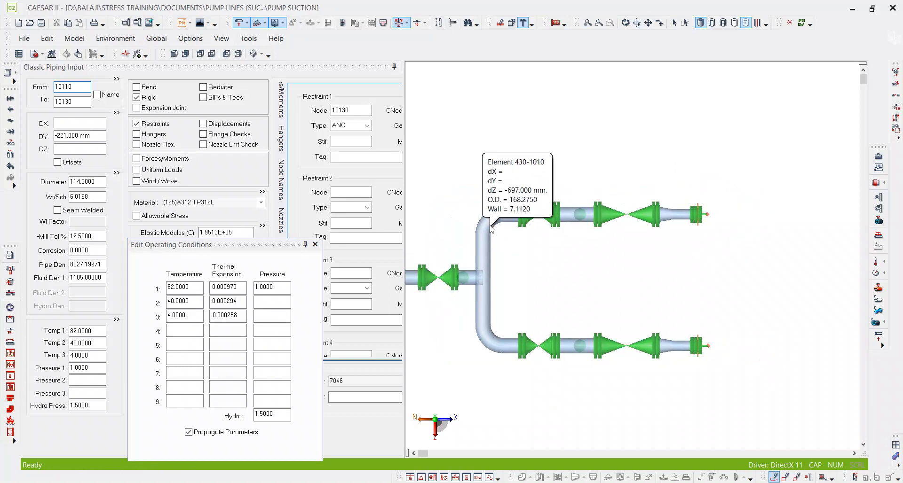
mouse_move(486, 216)
mouse_down()
mouse_move(485, 120)
mouse_move(718, 114)
mouse_up()
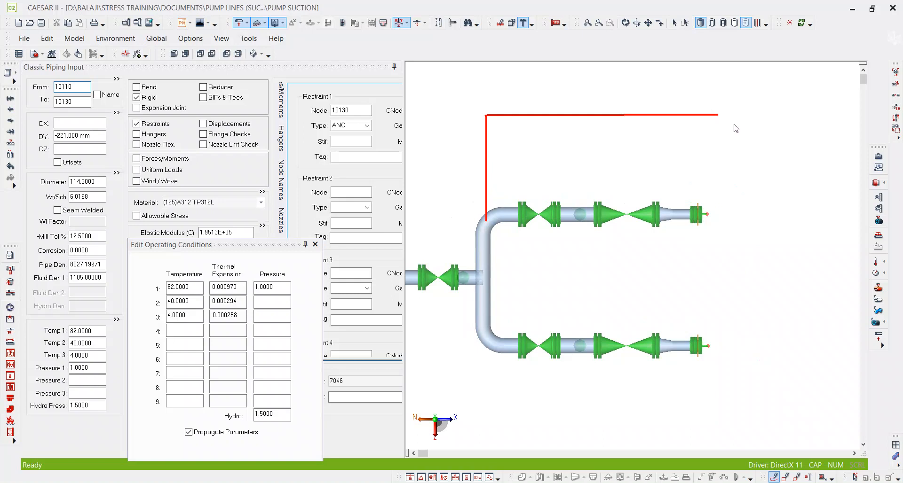
mouse_move(734, 109)
mouse_down()
mouse_move(738, 121)
mouse_move(752, 122)
mouse_move(763, 106)
mouse_up()
mouse_move(734, 214)
mouse_down()
mouse_move(739, 224)
mouse_move(762, 210)
mouse_up()
click(731, 339)
drag(734, 344, 739, 362)
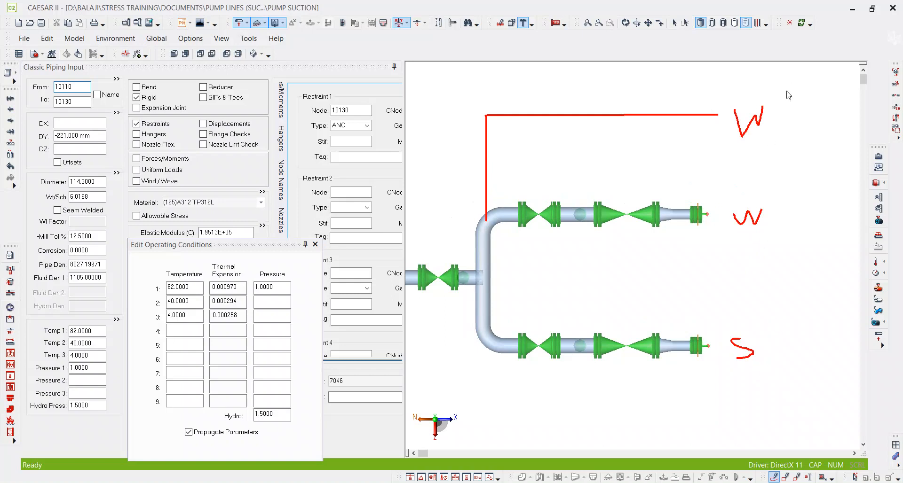
Add two more columns of pump duty labels, reading W, S, W and S, W, W from upper to lower.
drag(783, 115, 815, 142)
drag(809, 210, 798, 228)
click(784, 337)
mouse_move(784, 338)
mouse_down()
mouse_move(797, 348)
mouse_move(809, 334)
mouse_up()
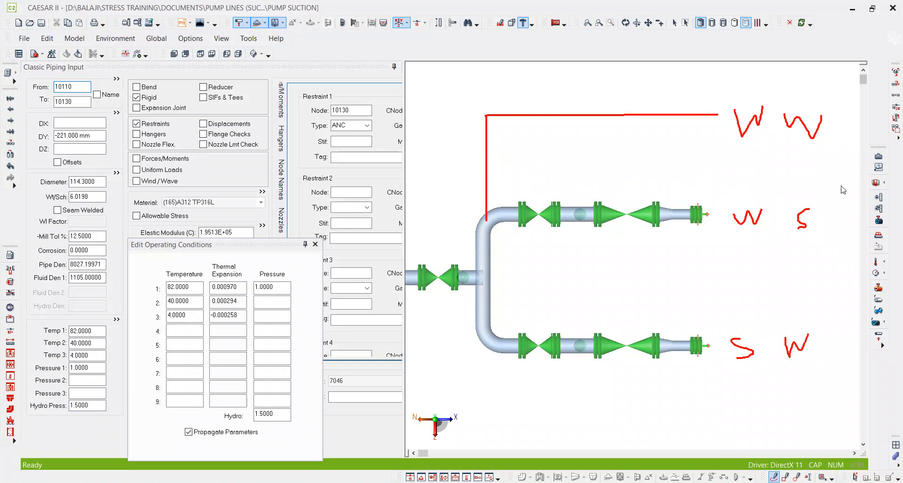
mouse_move(849, 118)
mouse_down()
mouse_move(840, 118)
mouse_move(842, 142)
mouse_up()
click(832, 227)
drag(832, 226, 850, 210)
mouse_move(829, 334)
mouse_down()
mouse_move(844, 353)
mouse_move(852, 327)
mouse_up()
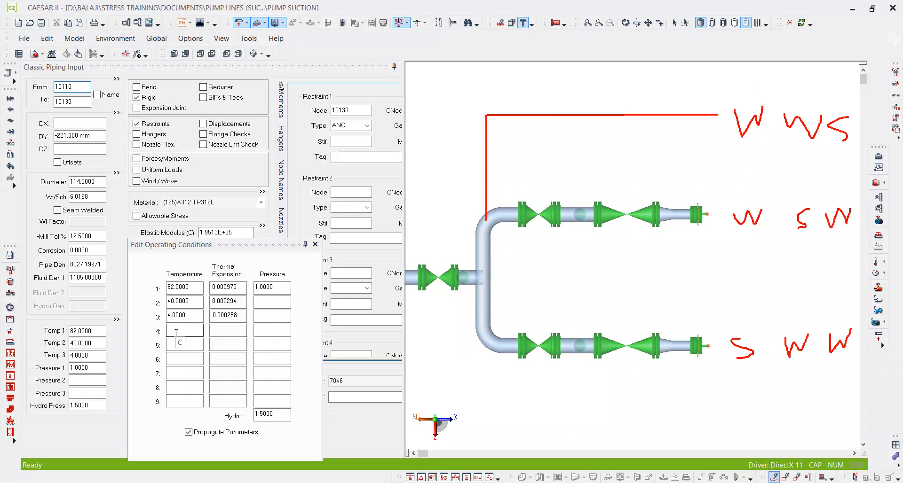
Examine temperature cases 6 and 3 in the operating conditions and clear the freehand markups from the model view.
click(195, 359)
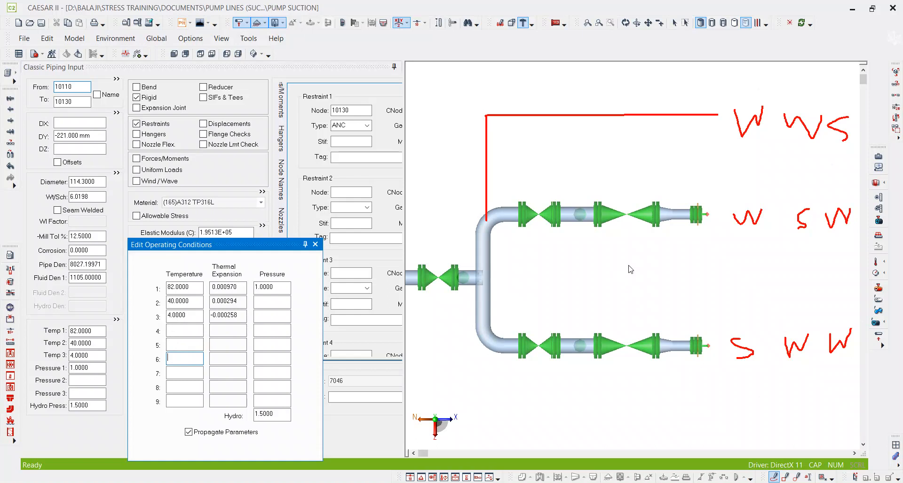
scroll(630, 269, down, 2)
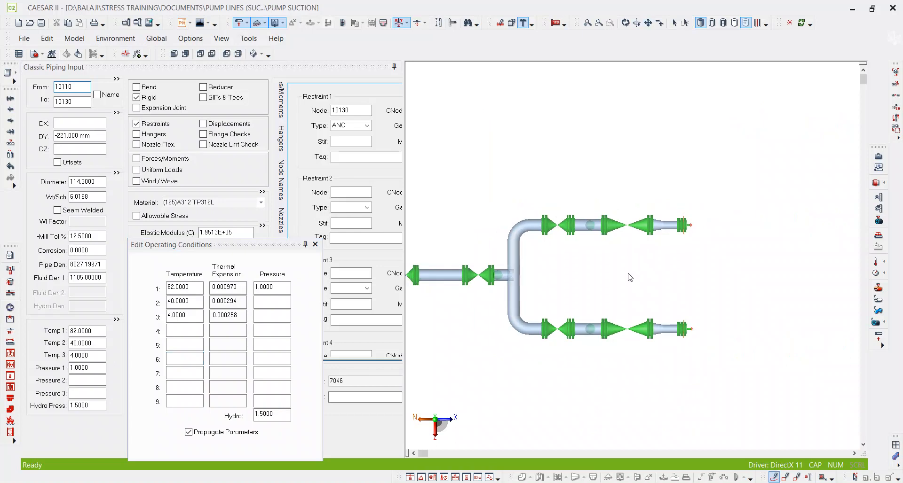
middle_drag(630, 275, 630, 262)
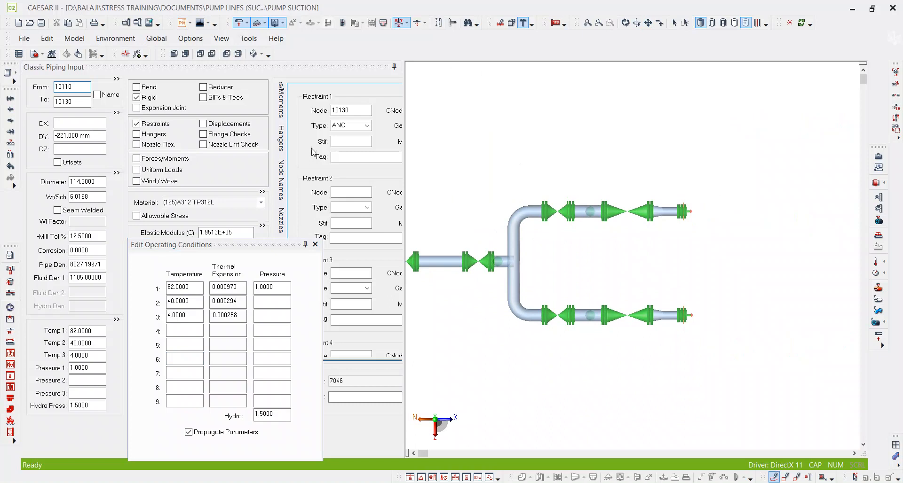
click(181, 315)
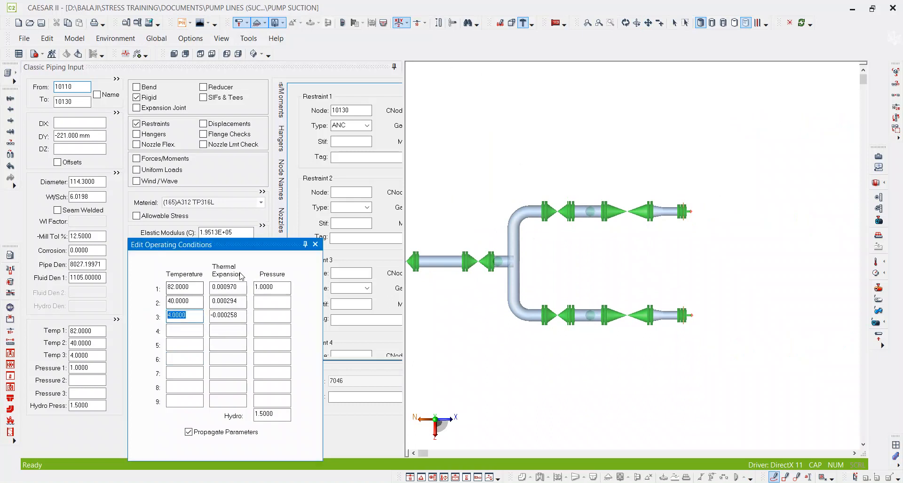
Show the whole suction line and trace the flow path freehand from its inlet end through the header to both pumps.
click(675, 22)
click(659, 292)
scroll(612, 283, up, 4)
scroll(661, 267, down, 5)
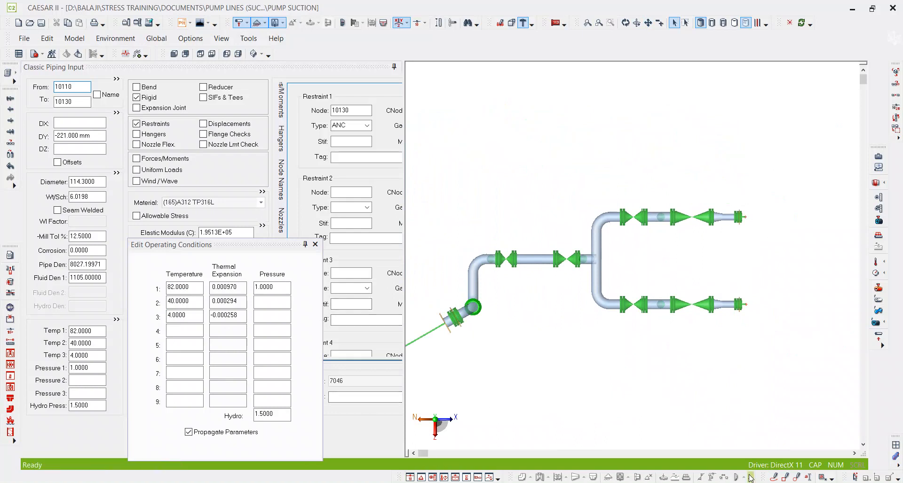
click(773, 477)
mouse_move(468, 257)
mouse_down()
mouse_move(588, 250)
mouse_move(600, 229)
mouse_move(734, 209)
mouse_up()
mouse_move(593, 246)
mouse_down()
mouse_move(598, 294)
mouse_move(748, 318)
mouse_up()
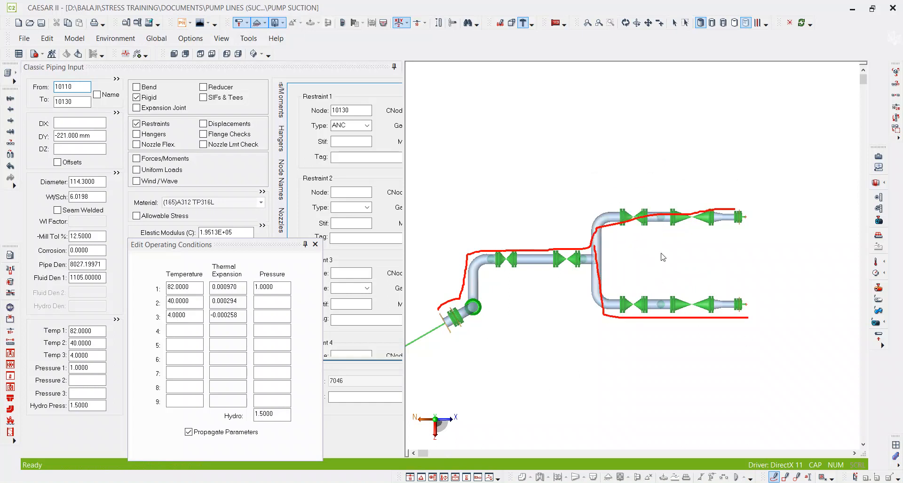
Clear the flow path sketch and select the valve element 1050–1070 at the start of the upper pump branch.
scroll(648, 221, up, 3)
click(674, 23)
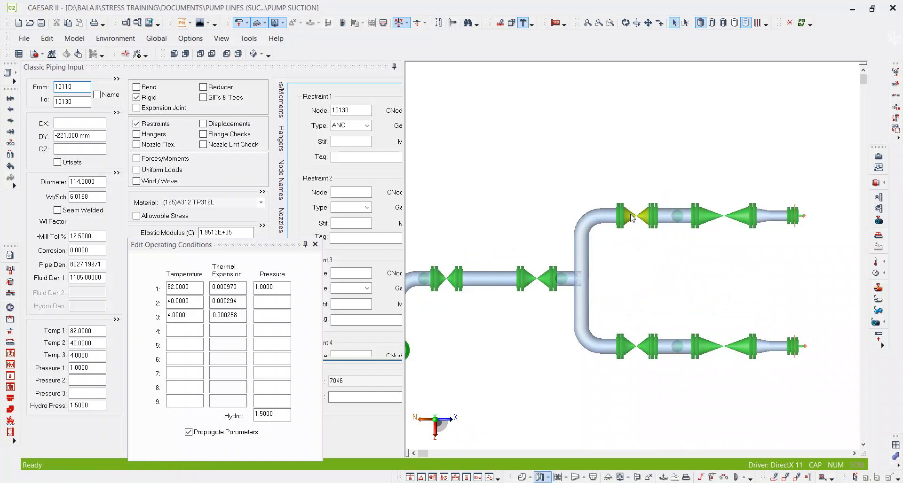
click(643, 224)
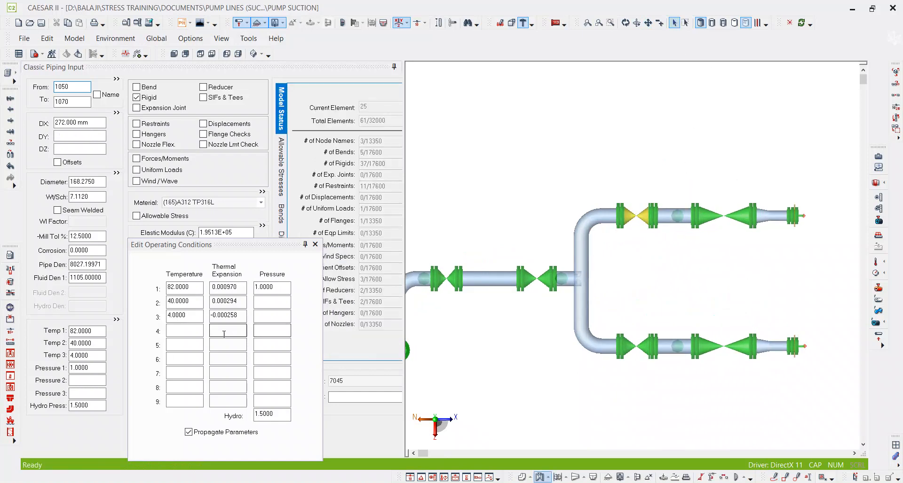
Open the list of all elements and bring its temperature columns T1 to T9 into view.
click(191, 335)
click(566, 253)
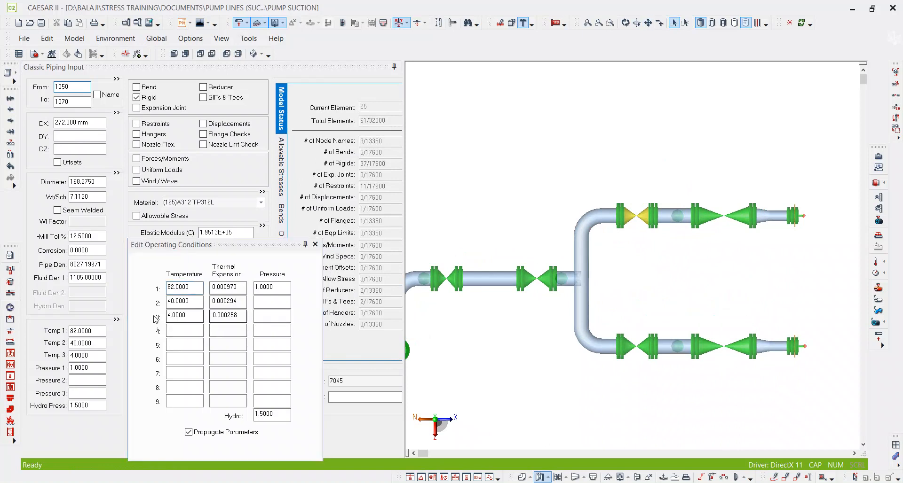
click(192, 333)
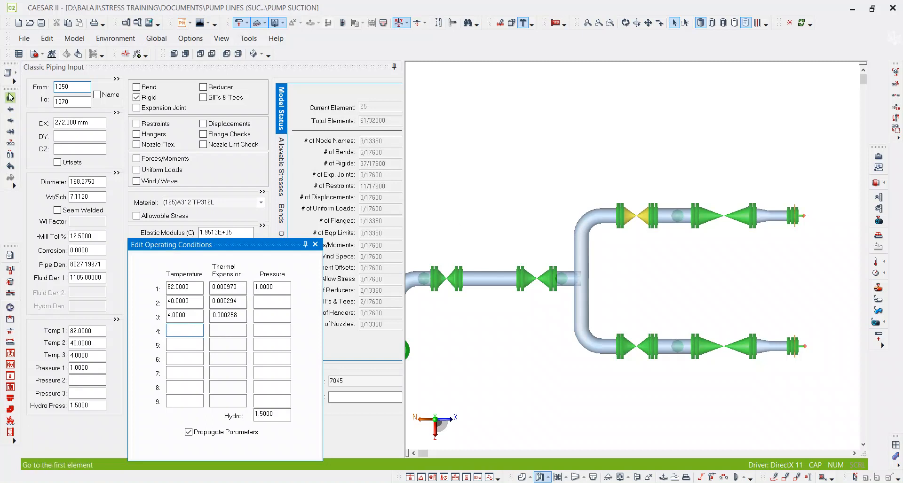
click(16, 74)
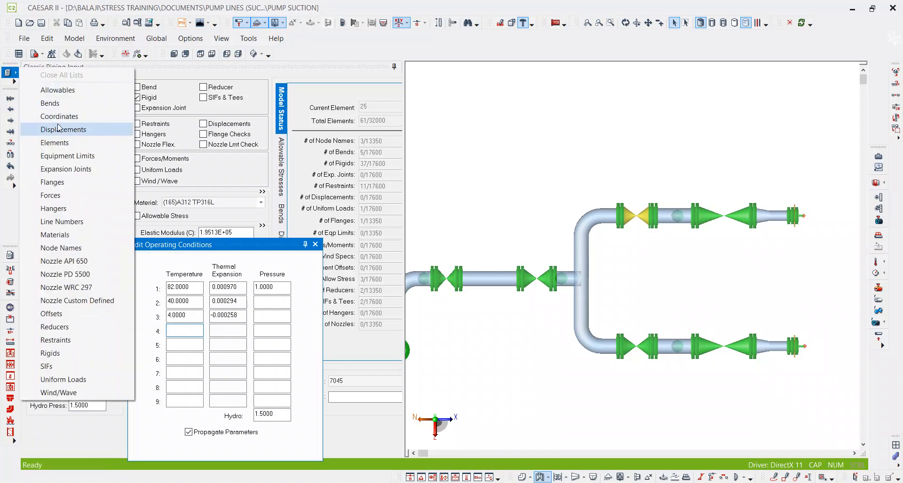
click(55, 151)
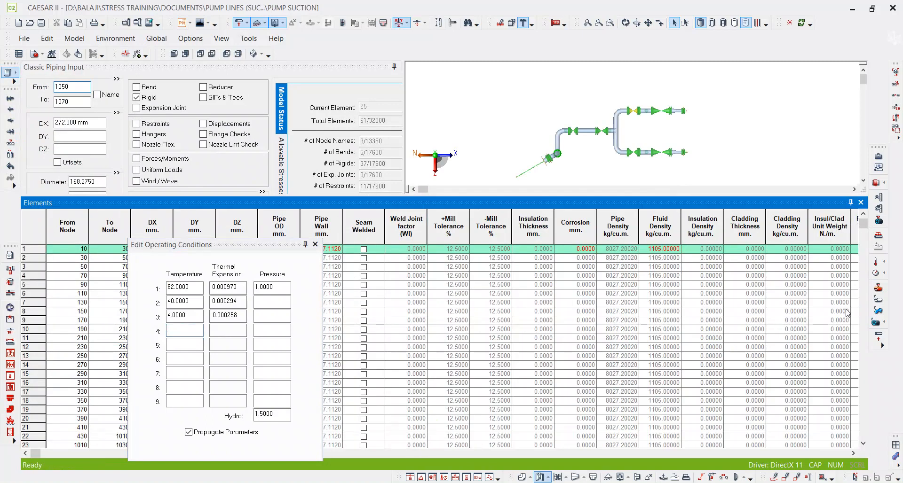
click(853, 454)
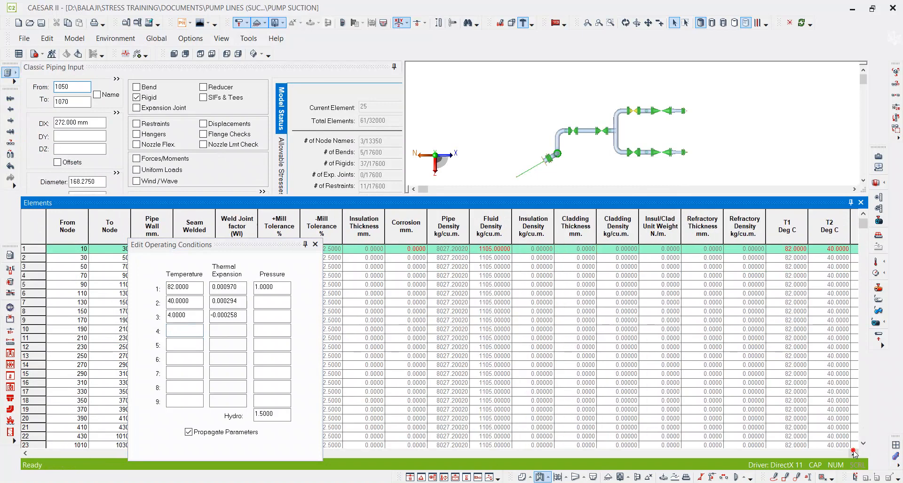
click(854, 454)
click(854, 454)
click(853, 453)
click(854, 454)
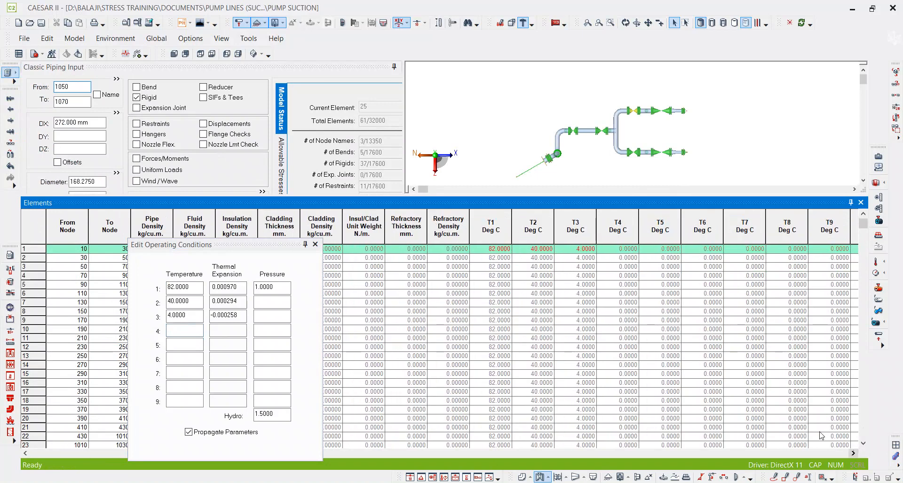
Set temperatures T4 and T5 of the first element, 10–30, to 40 °C in the list.
click(611, 250)
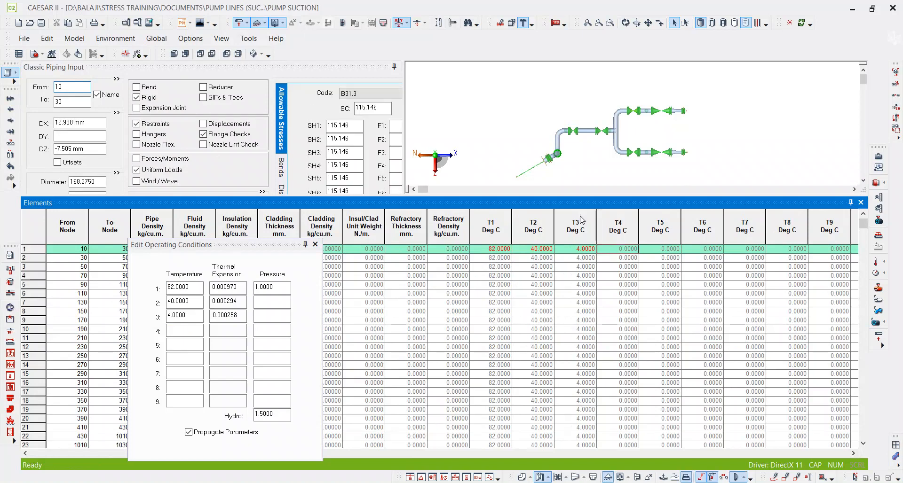
text(40)
key(Tab)
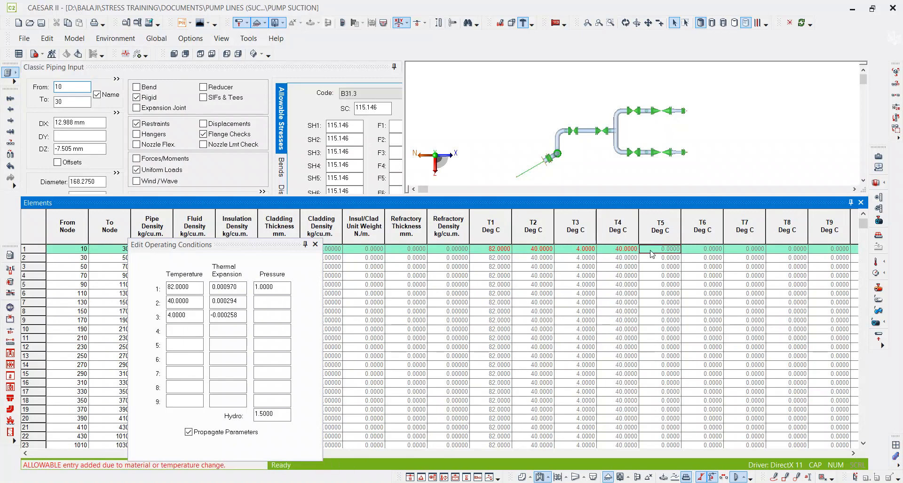
text(40)
key(Tab)
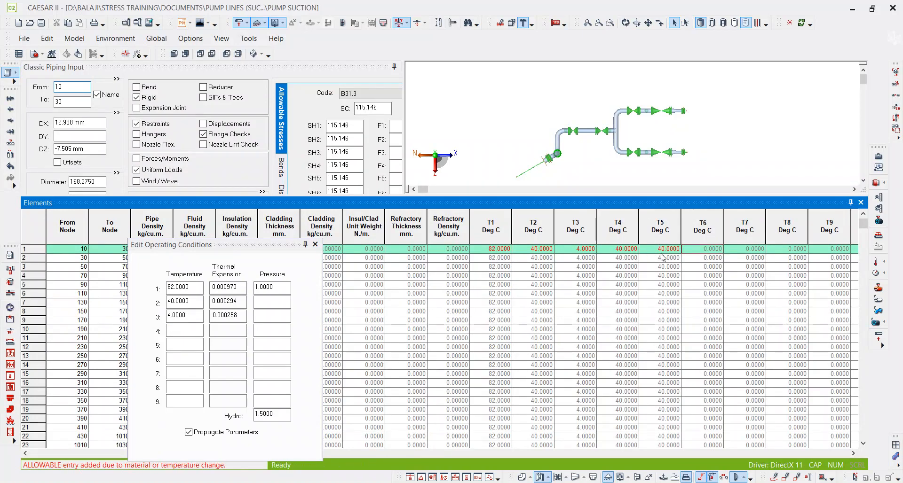
Check the T4 and T5 values down to the last element and close the element list.
click(611, 251)
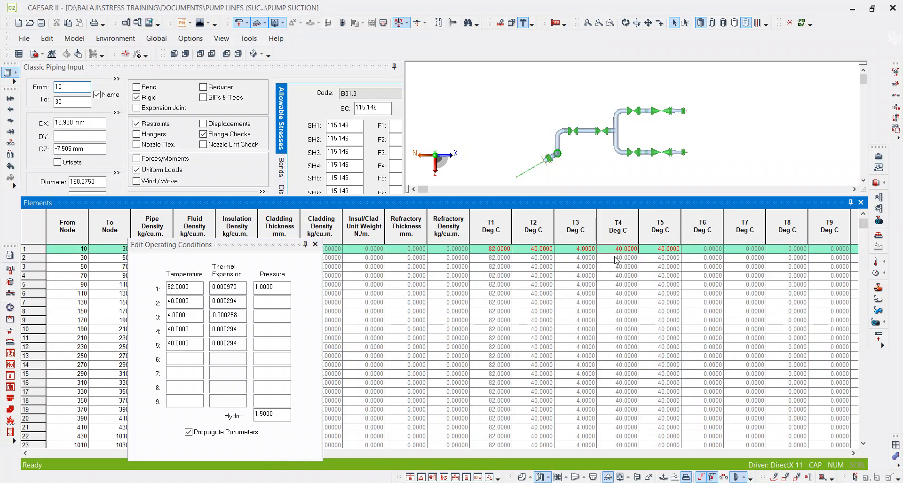
scroll(629, 290, down, 13)
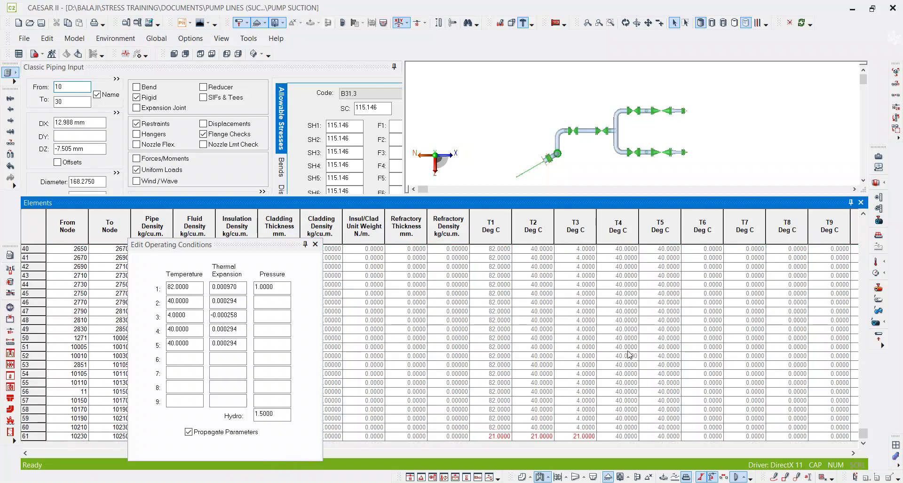
scroll(621, 423, up, 13)
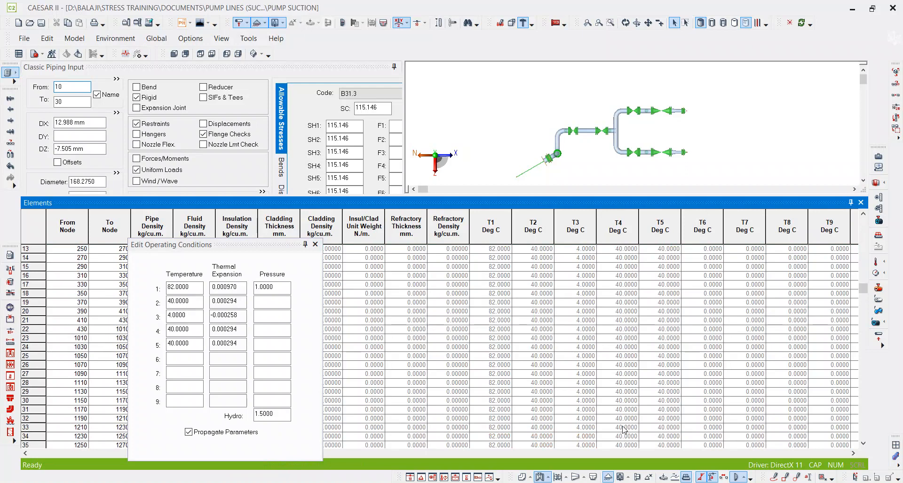
click(861, 203)
Display Temp 4 by color on the model and examine it along the whole line and around the inlet end.
middle_drag(649, 219, 603, 227)
scroll(686, 175, down, 1)
scroll(705, 211, up, 1)
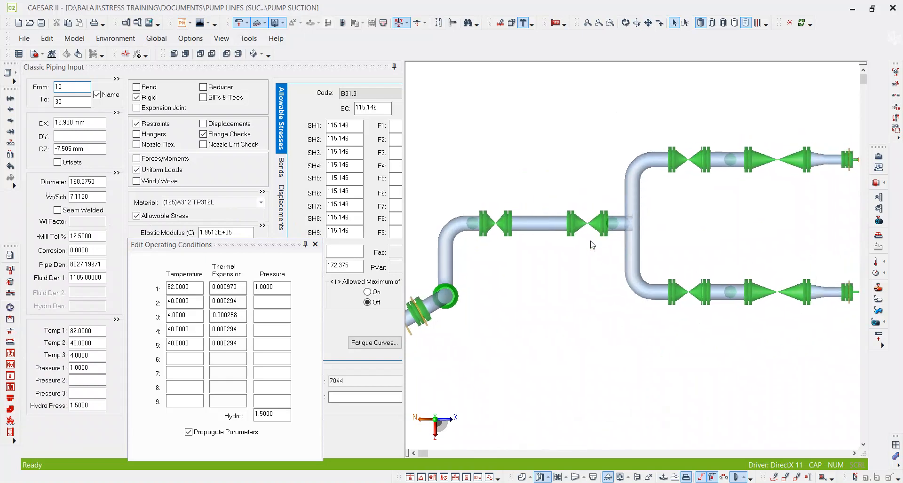
middle_drag(580, 257, 598, 253)
scroll(598, 253, down, 1)
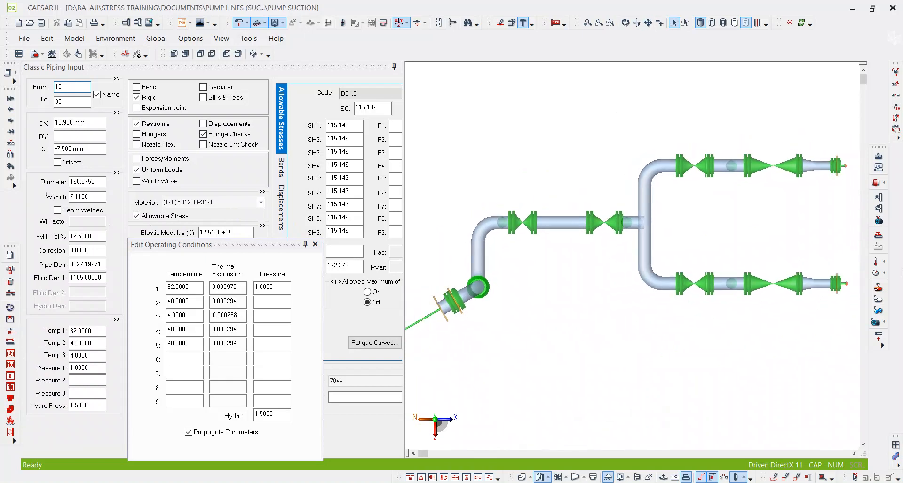
click(885, 267)
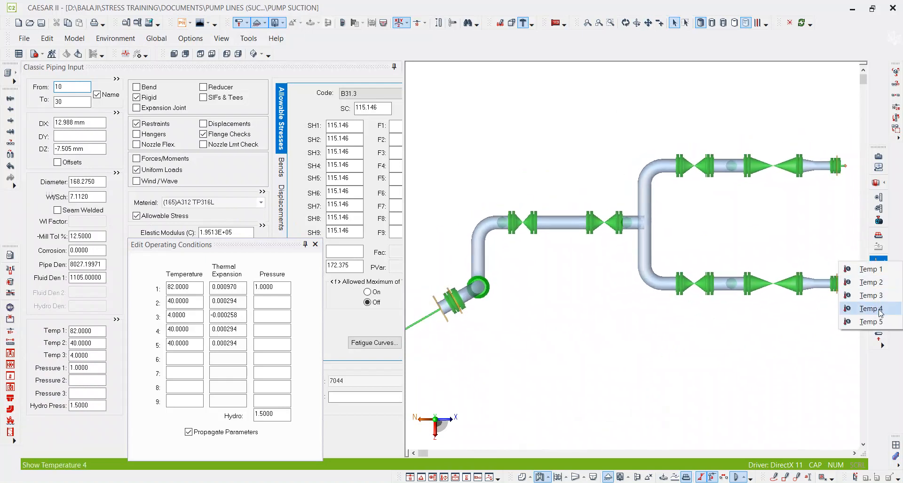
click(871, 309)
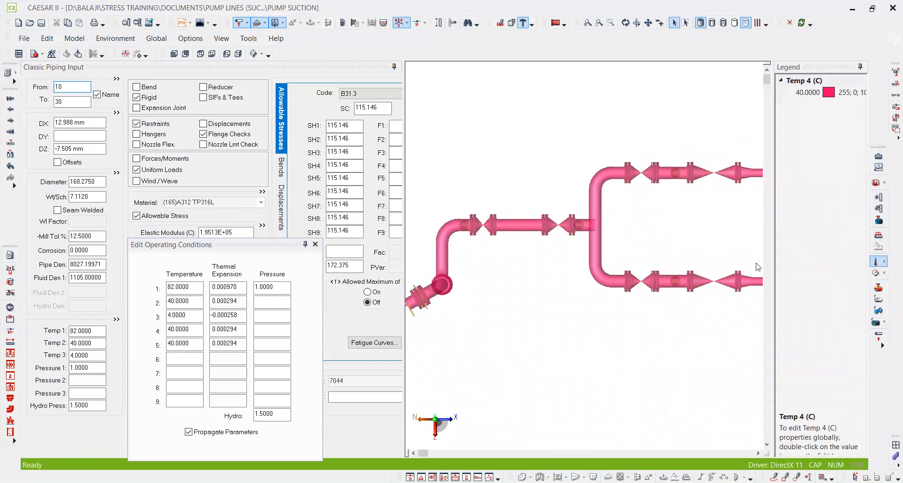
scroll(596, 228, down, 3)
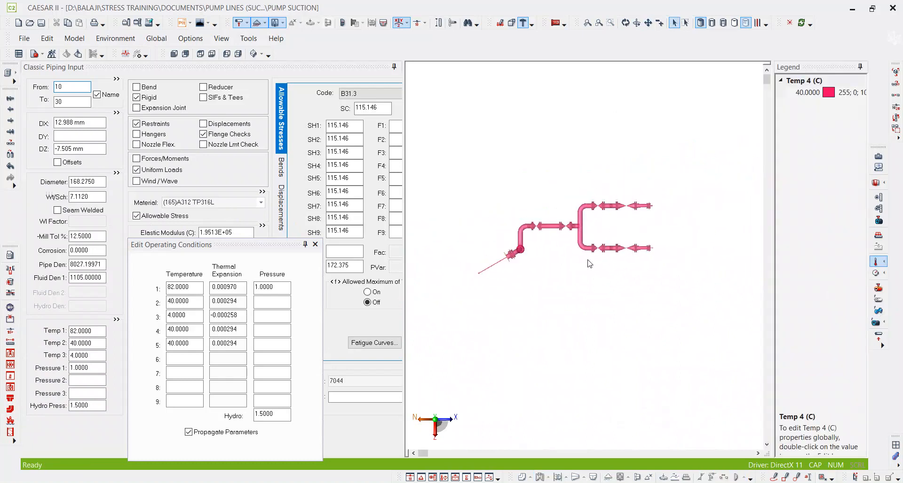
middle_drag(559, 206, 586, 175)
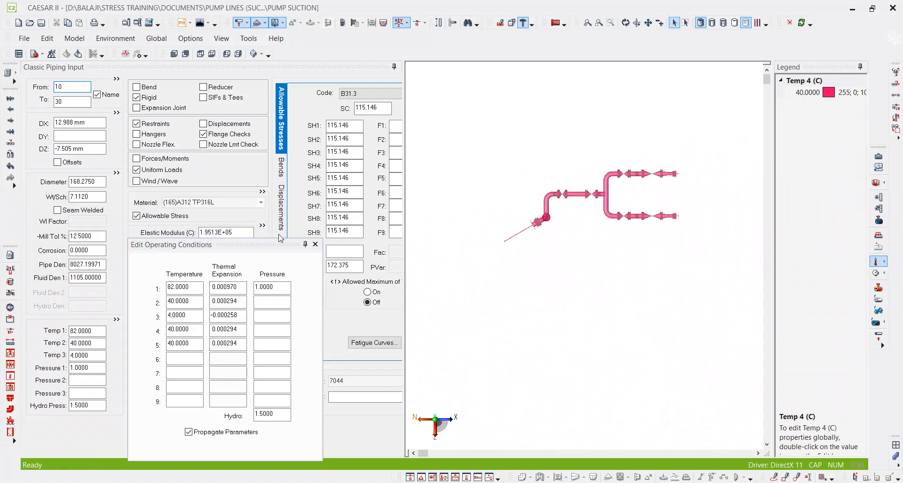
scroll(562, 219, up, 5)
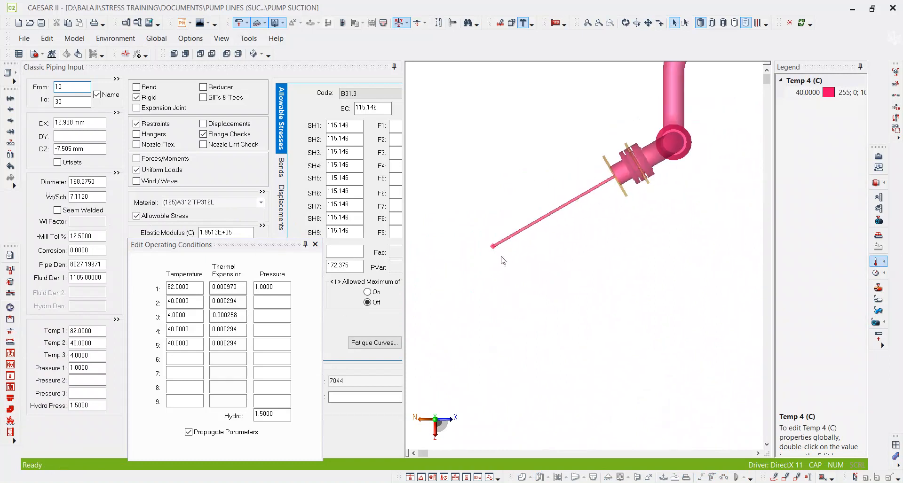
click(626, 24)
drag(633, 328, 607, 272)
drag(571, 334, 664, 343)
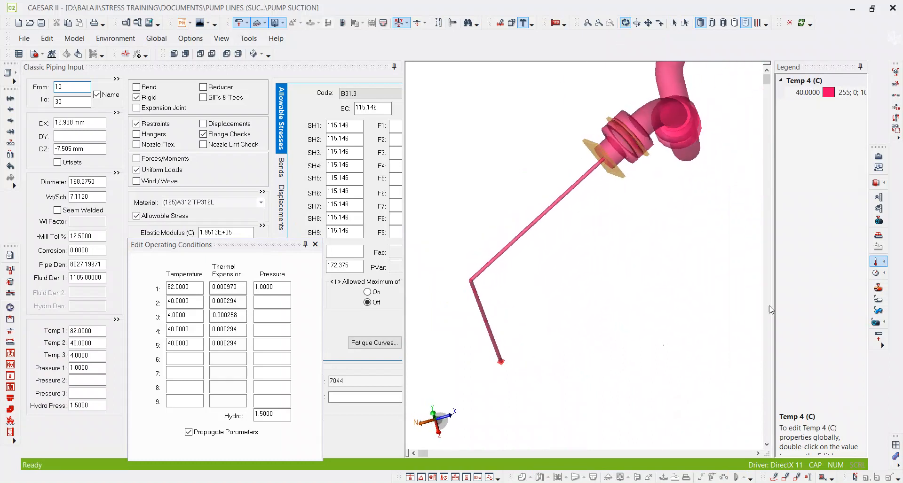
Turn off the temperature display and select the valve element 1050–1070 on the upper pump branch.
click(876, 262)
scroll(535, 281, down, 1)
middle_drag(702, 269, 636, 288)
scroll(605, 170, up, 4)
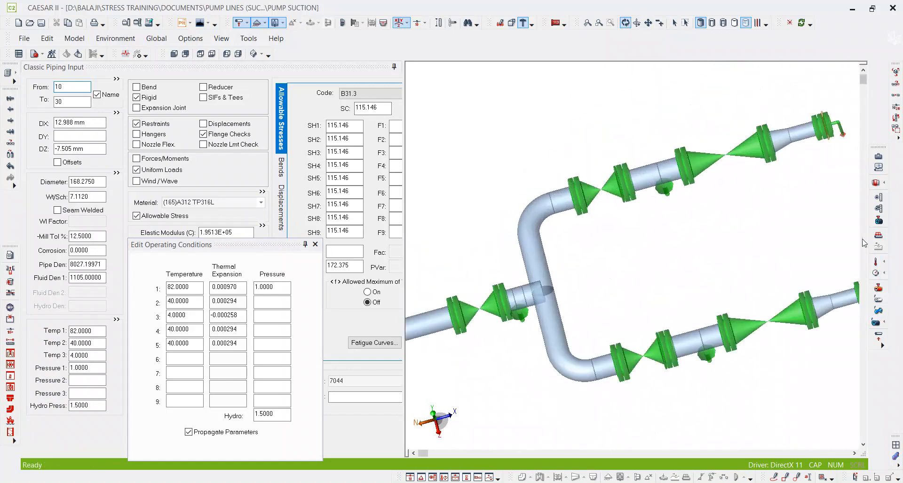
click(675, 23)
click(604, 185)
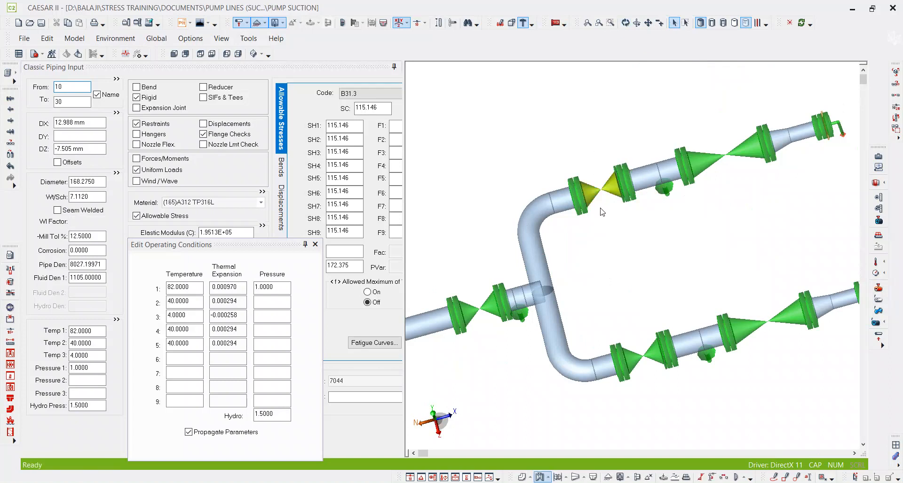
Trace the header path to the upper valve freehand, label it 40, trace the lower branch, and mark the branches W (lower) and S (upper).
scroll(605, 210, down, 4)
scroll(581, 165, up, 1)
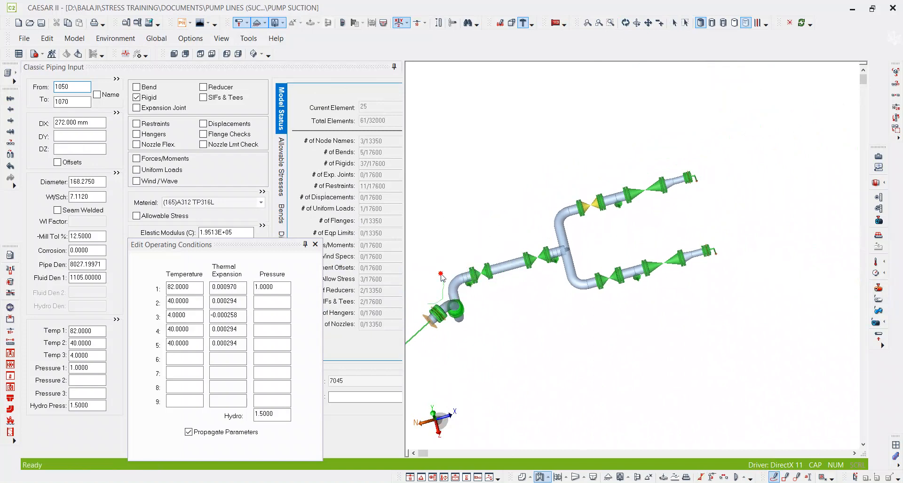
drag(582, 204, 582, 204)
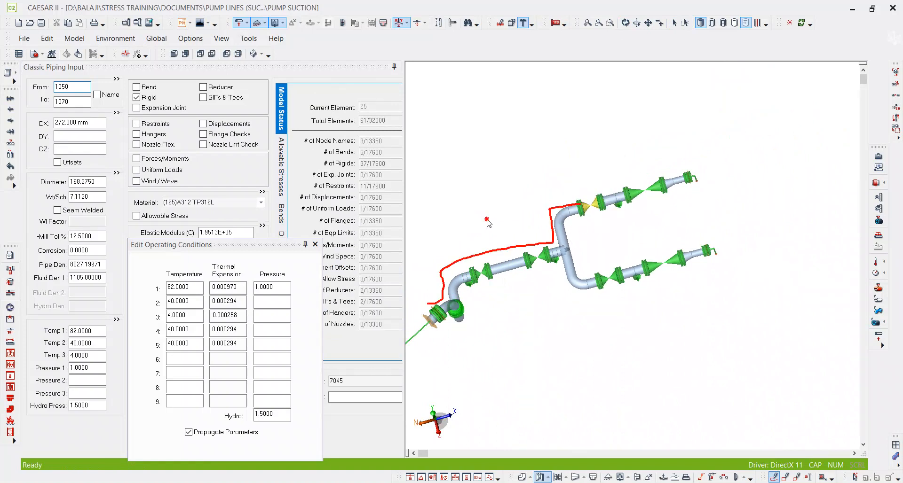
drag(496, 228, 511, 224)
drag(649, 272, 723, 256)
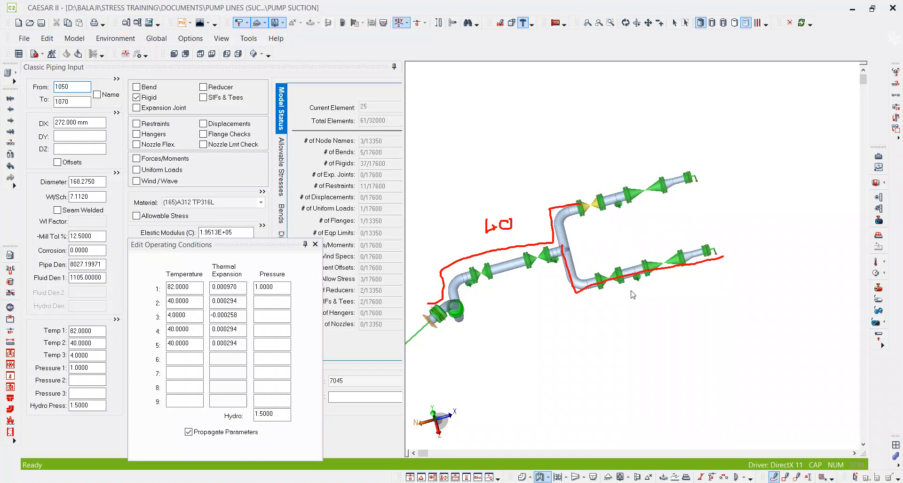
mouse_move(632, 291)
mouse_down()
mouse_move(648, 293)
mouse_move(665, 276)
mouse_up()
drag(616, 219, 615, 232)
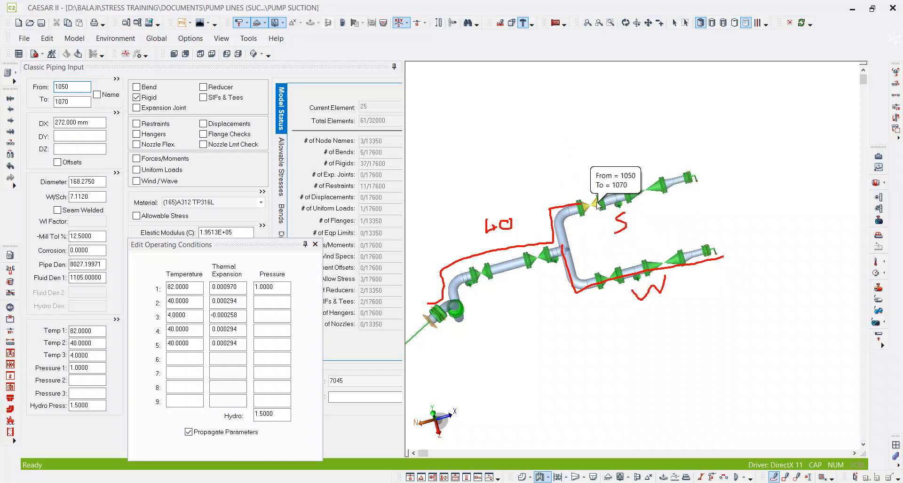
Mark the standby stretch from node 1050 to the upper pump end with a freehand dimension line, and clear all markups.
drag(571, 177, 578, 203)
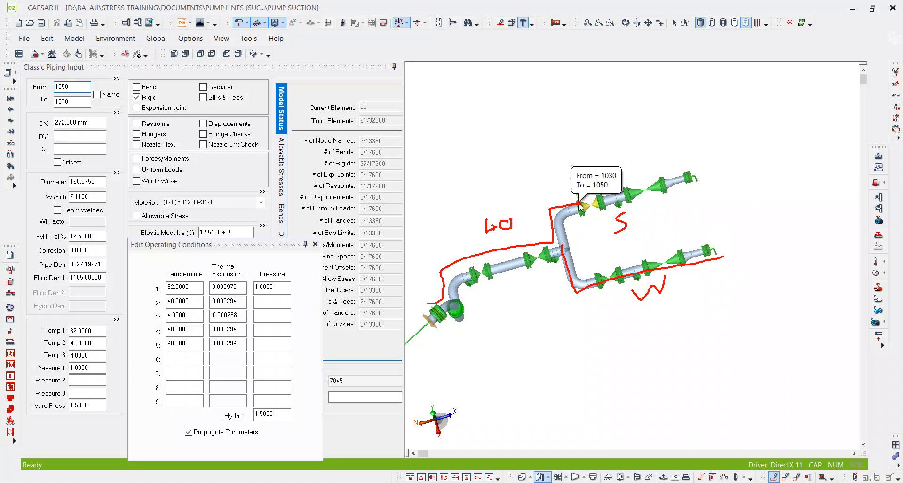
drag(689, 162, 696, 180)
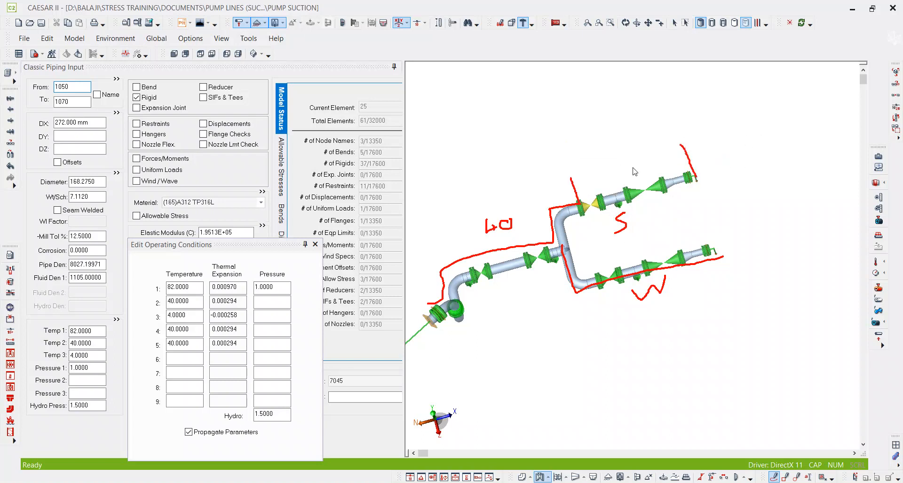
drag(578, 187, 690, 161)
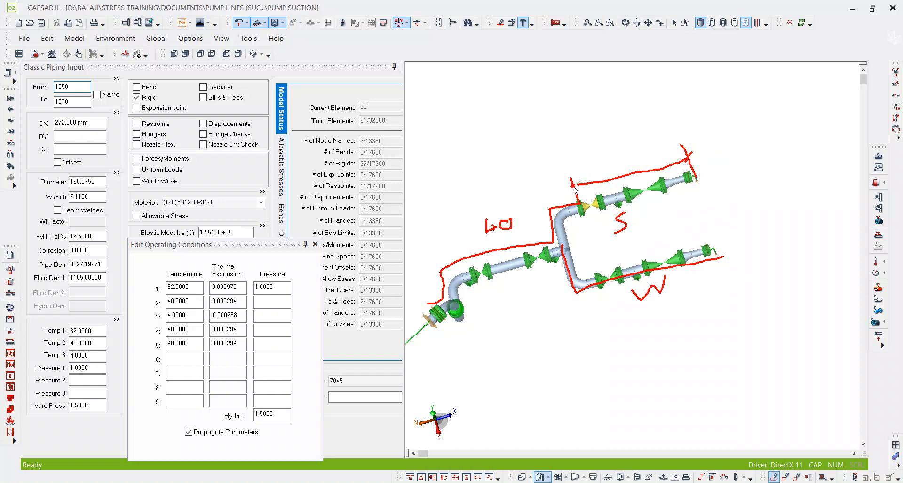
drag(615, 173, 617, 171)
scroll(591, 212, up, 4)
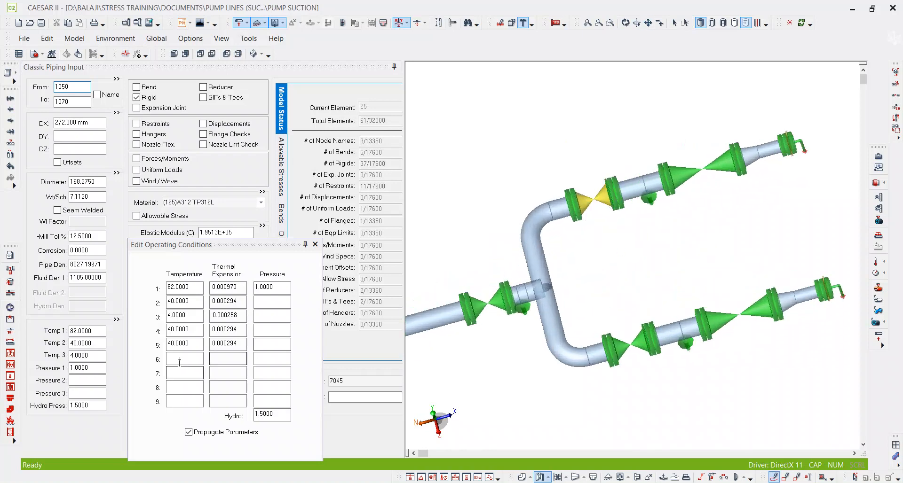
Set temperature 4 to 21 °C in the operating conditions of valve element 1050–1070.
click(194, 335)
drag(194, 335, 128, 343)
click(596, 197)
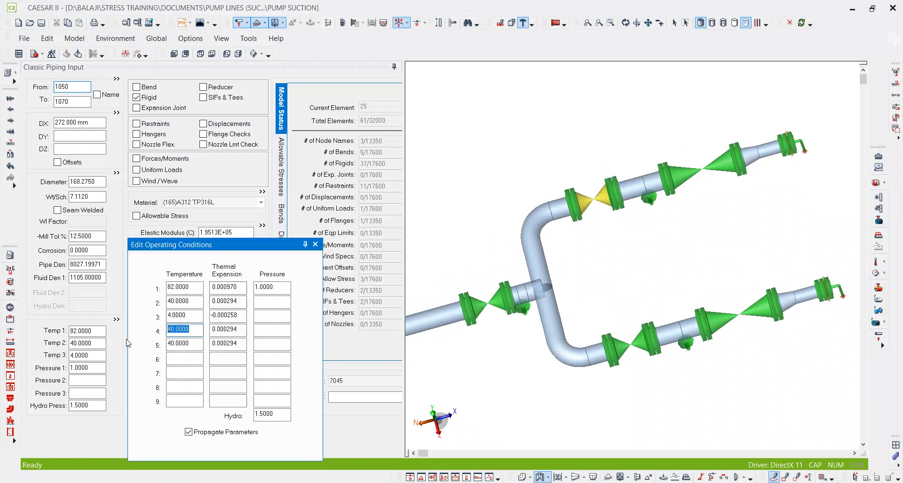
text(21)
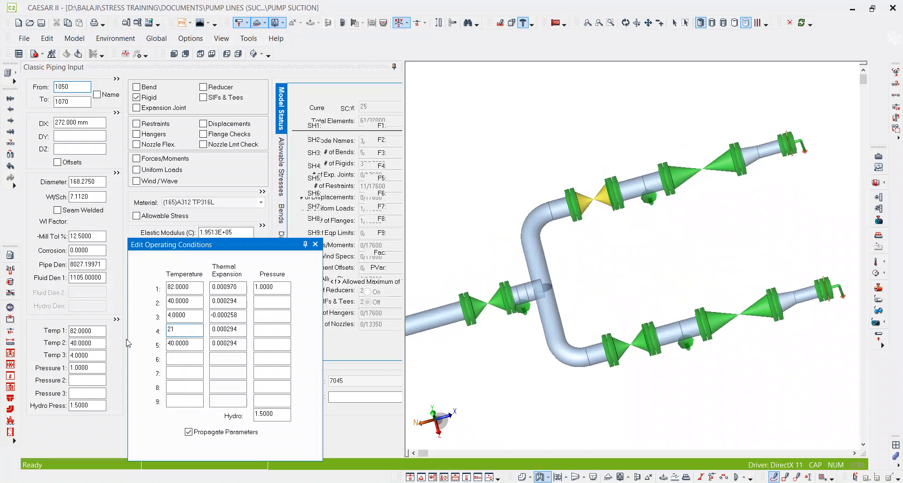
key(Tab)
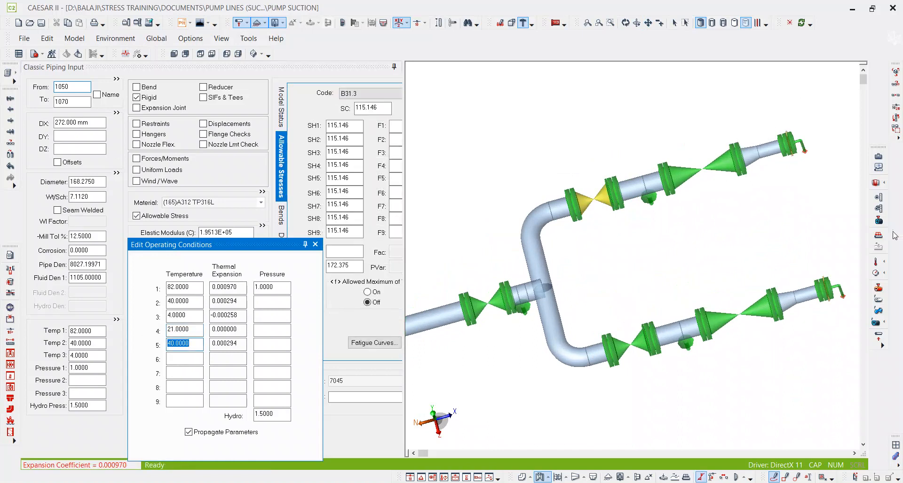
Display Temp 4 by color again and examine its distribution over both pump branches.
click(883, 258)
click(870, 315)
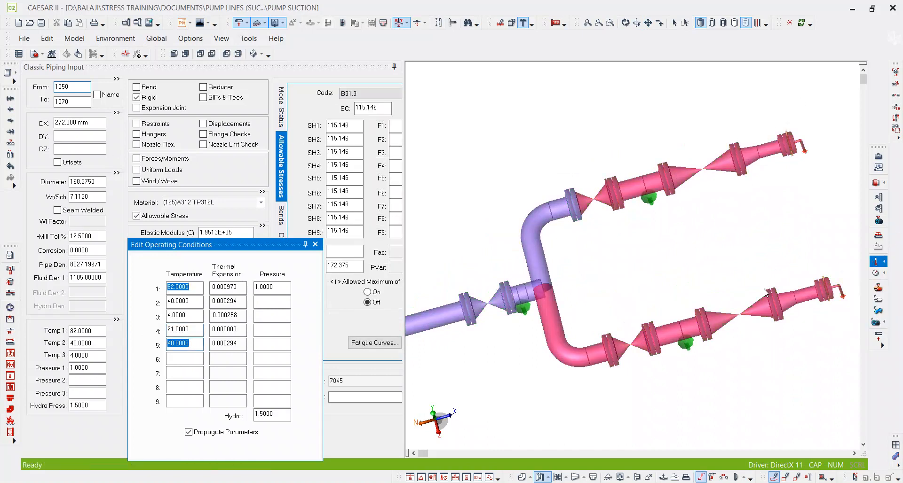
scroll(541, 193, up, 5)
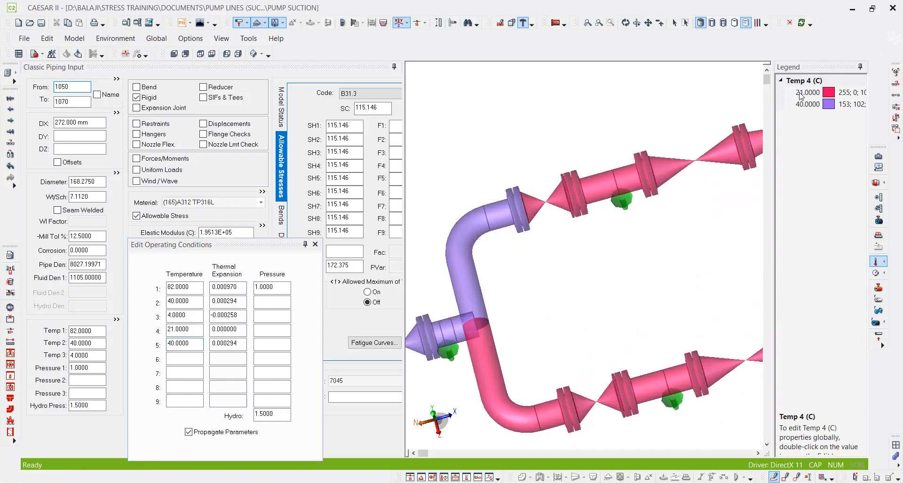
Check the Temp 4 colors at both pump ends and select rigid element 1250–1270 at the upper pump end.
scroll(503, 221, down, 3)
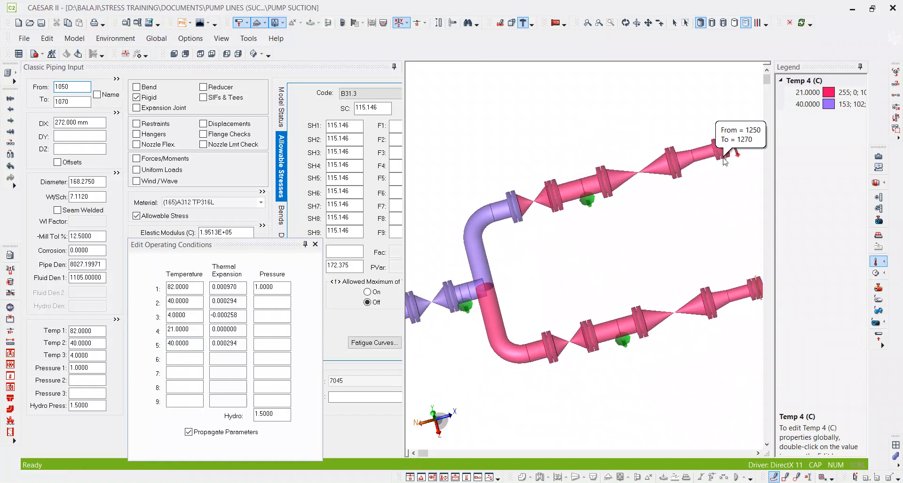
scroll(717, 153, up, 4)
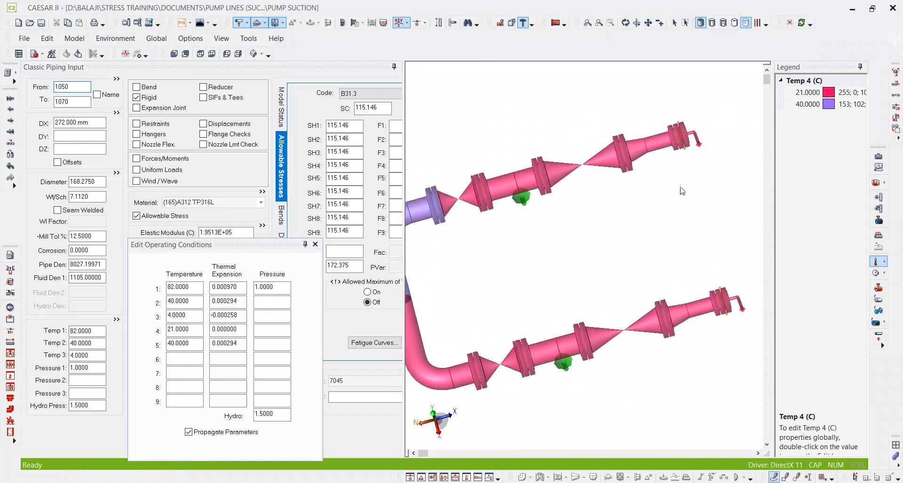
scroll(684, 206, down, 1)
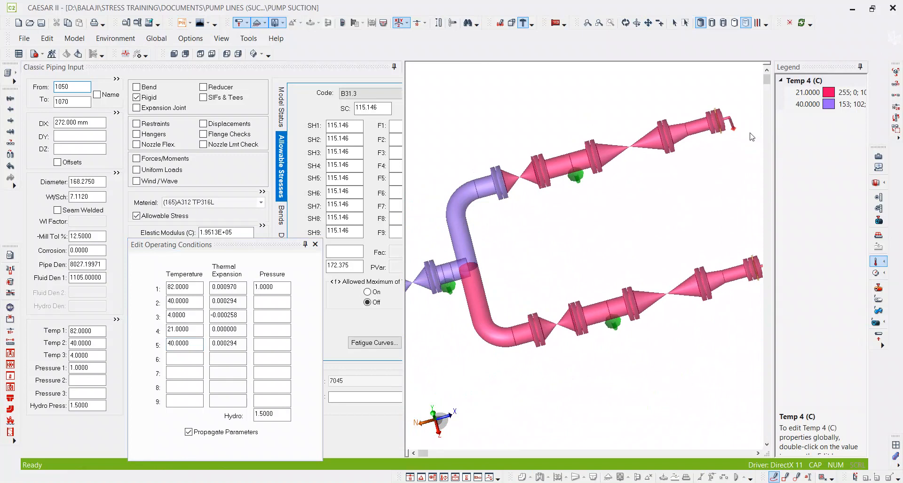
scroll(704, 119, up, 3)
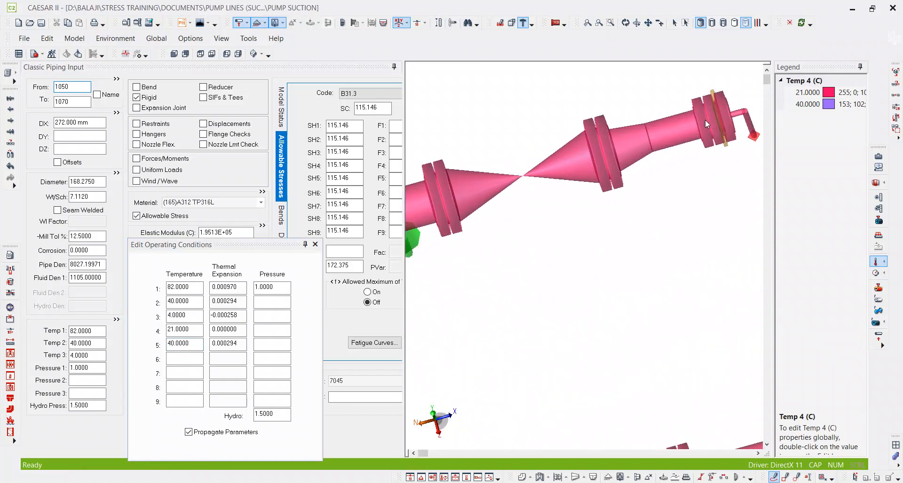
click(685, 27)
drag(760, 60, 693, 143)
click(78, 102)
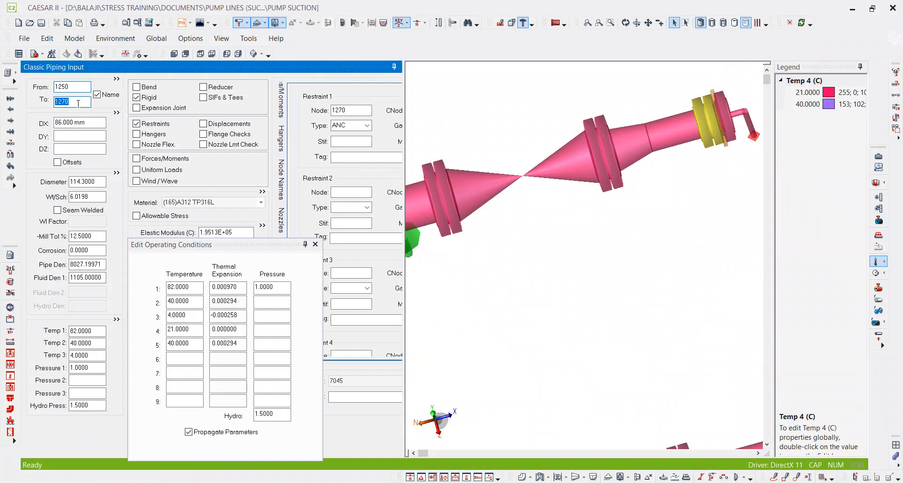
Set temperature 4 to 40 °C in the operating conditions of bend element 430–2590 at the start of the lower branch.
key(Page_Down)
scroll(532, 219, down, 3)
middle_drag(531, 219, 648, 153)
scroll(648, 154, down, 3)
mouse_move(478, 252)
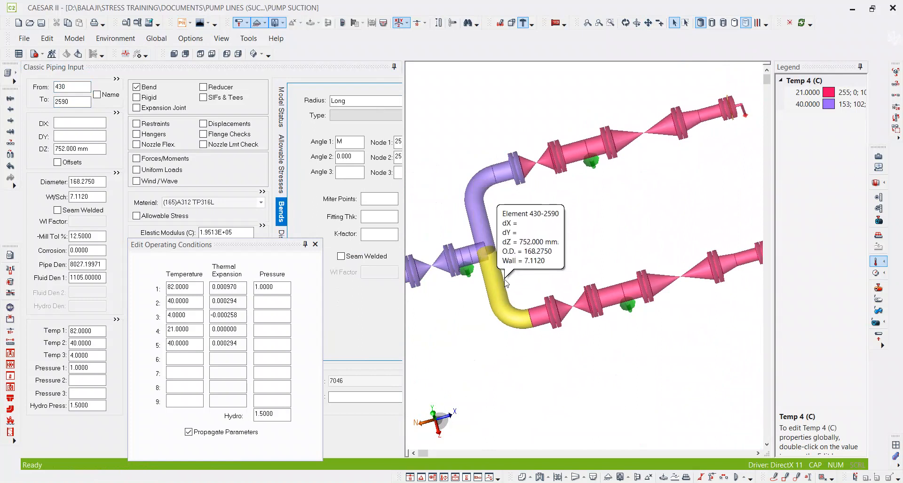
mouse_move(496, 272)
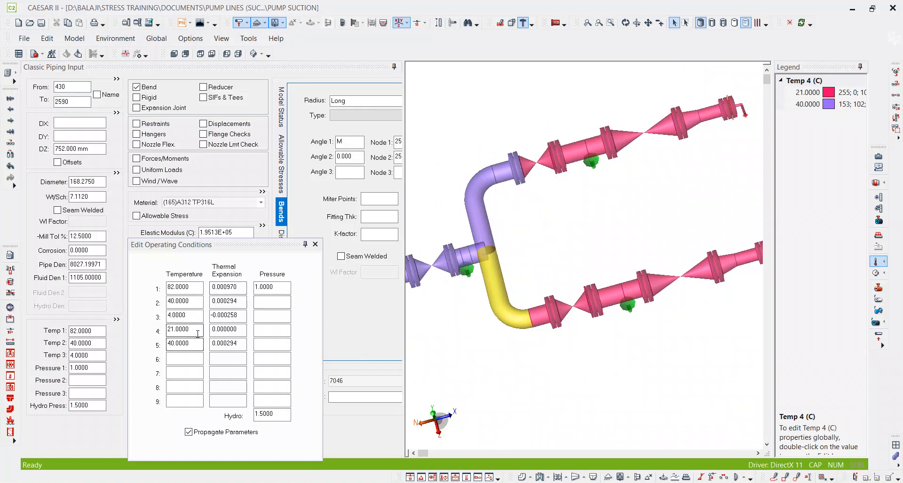
click(165, 328)
text(40)
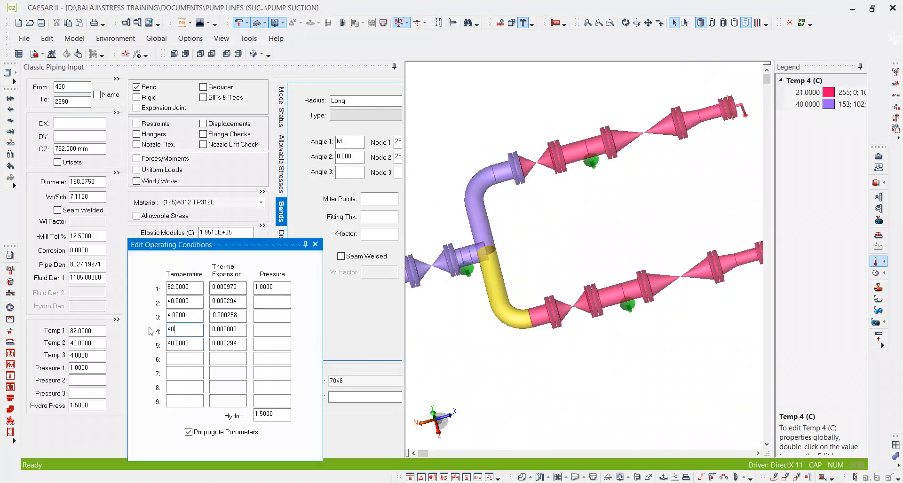
key(Tab)
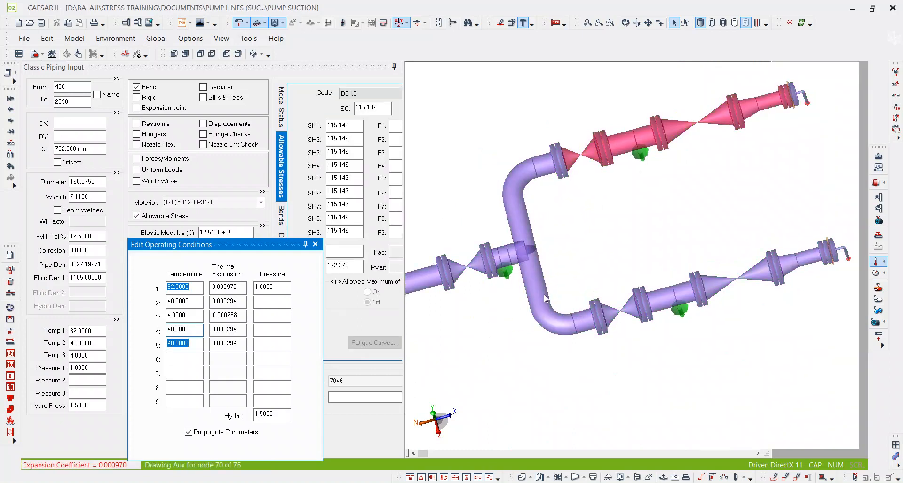
Examine the Temp 4 distribution over the header and both pump branches.
middle_drag(615, 267, 568, 237)
scroll(566, 236, down, 5)
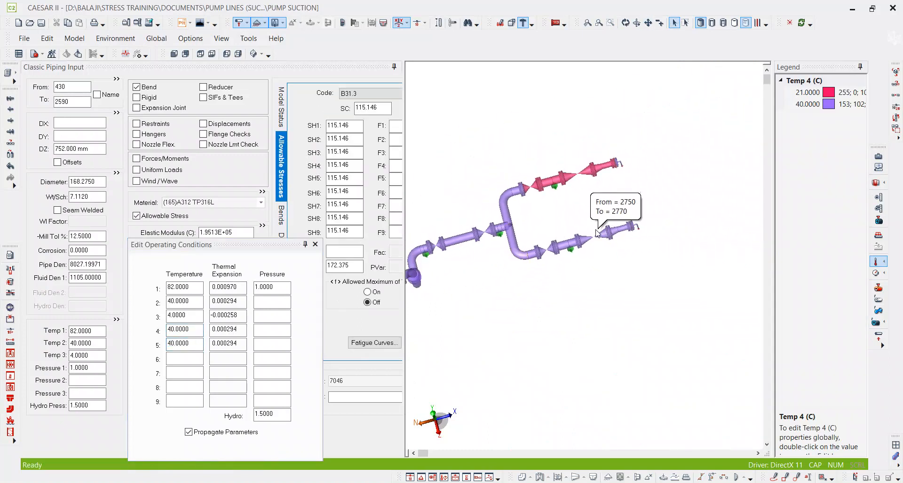
scroll(536, 229, up, 3)
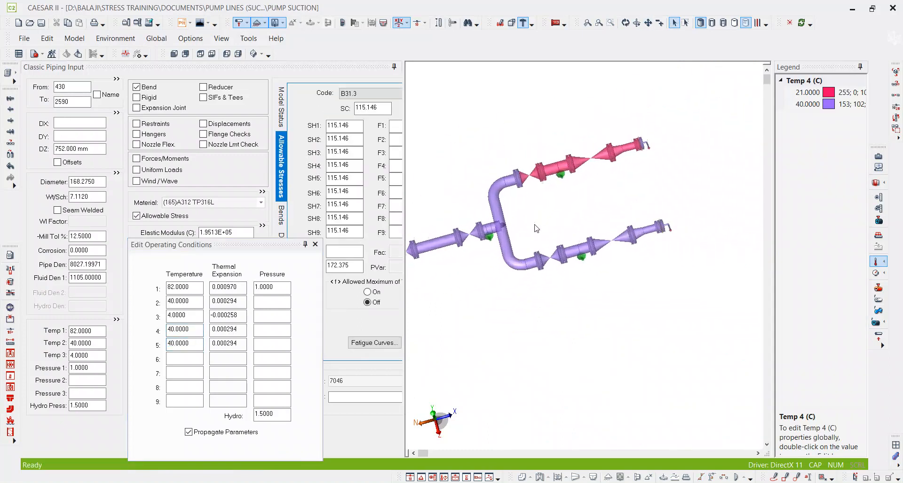
middle_drag(529, 226, 542, 230)
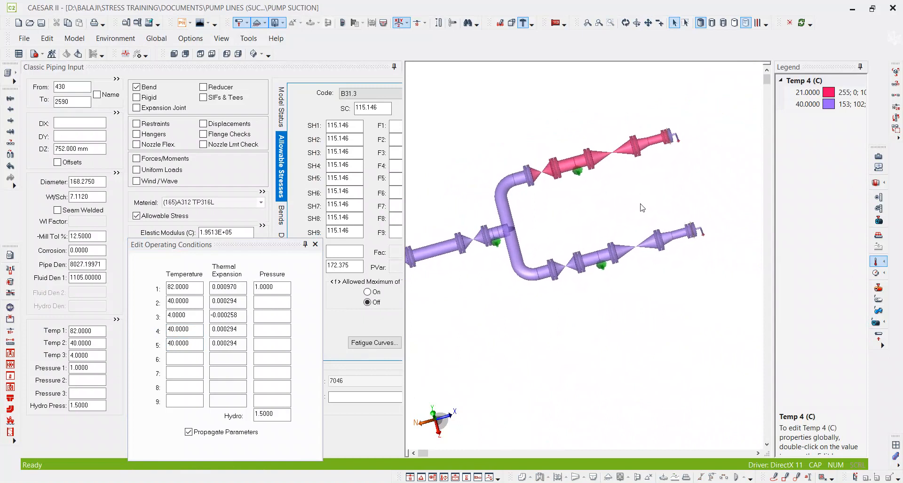
scroll(651, 211, up, 2)
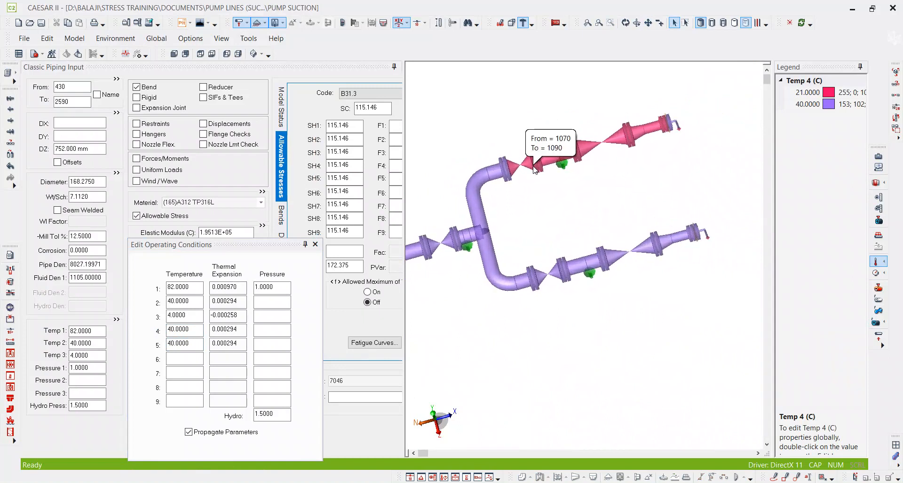
scroll(503, 171, up, 3)
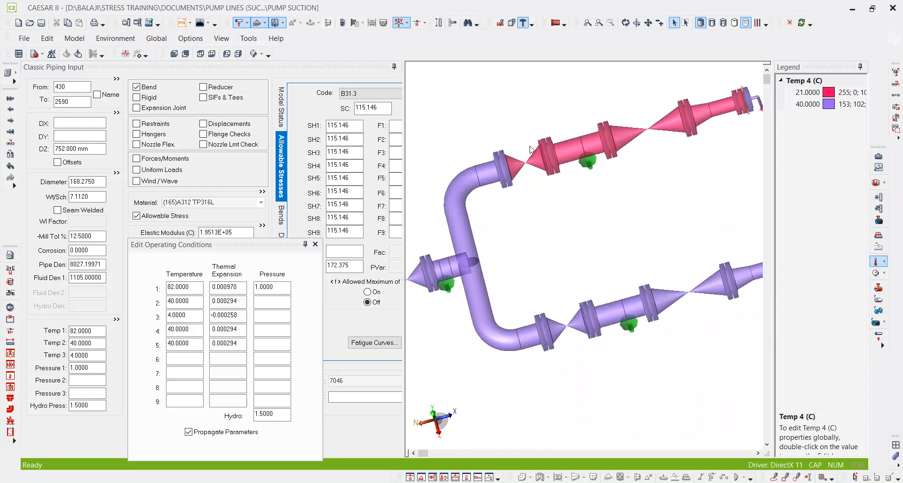
middle_drag(548, 161, 524, 231)
scroll(515, 236, down, 1)
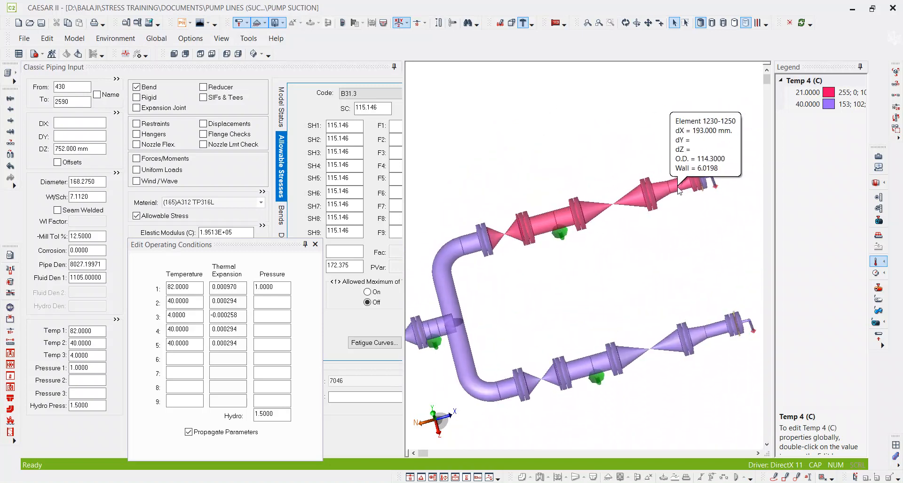
Set temperature 4 to 21 °C in the operating conditions of rigid element 1271–10005 at the upper pump nozzle.
scroll(680, 187, down, 1)
middle_drag(680, 187, 609, 216)
scroll(483, 236, up, 1)
scroll(483, 236, up, 1)
scroll(611, 215, up, 4)
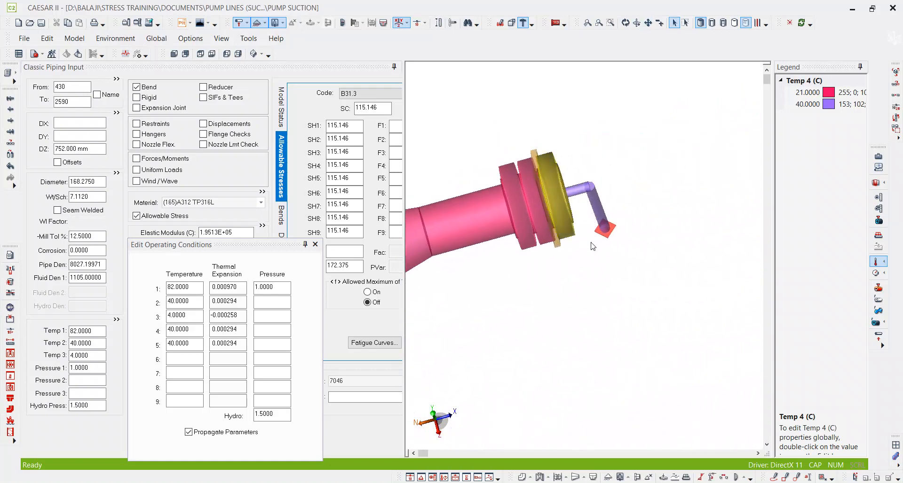
click(588, 226)
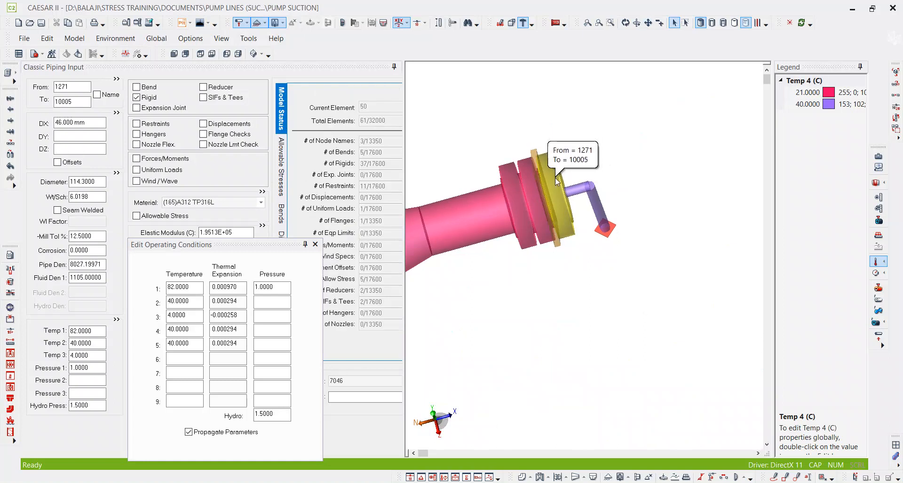
drag(194, 328, 117, 342)
text(21)
key(Return)
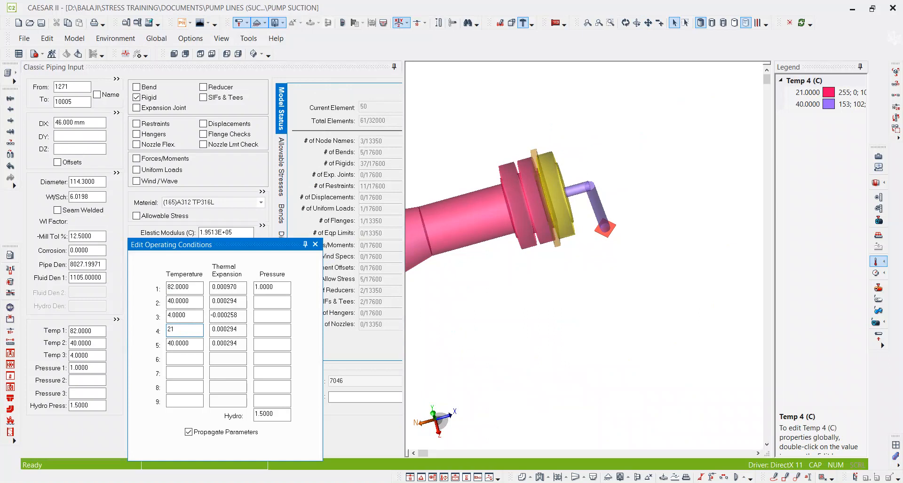
Set temperature 4 to 40 °C in the operating conditions of rigid element 2851–10105 at the lower pump nozzle.
scroll(690, 215, down, 3)
middle_drag(571, 256, 631, 193)
scroll(661, 213, down, 5)
middle_drag(684, 187, 616, 189)
scroll(612, 189, up, 2)
scroll(588, 198, down, 2)
scroll(607, 361, up, 3)
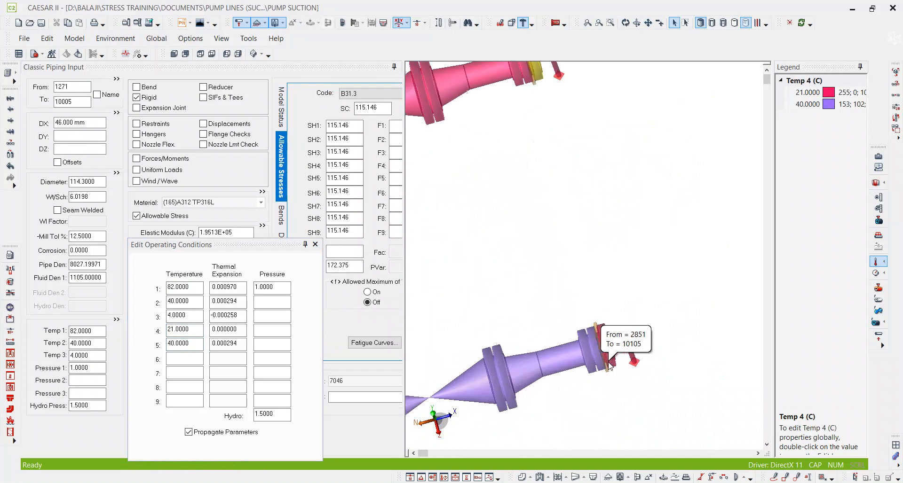
scroll(597, 281, up, 4)
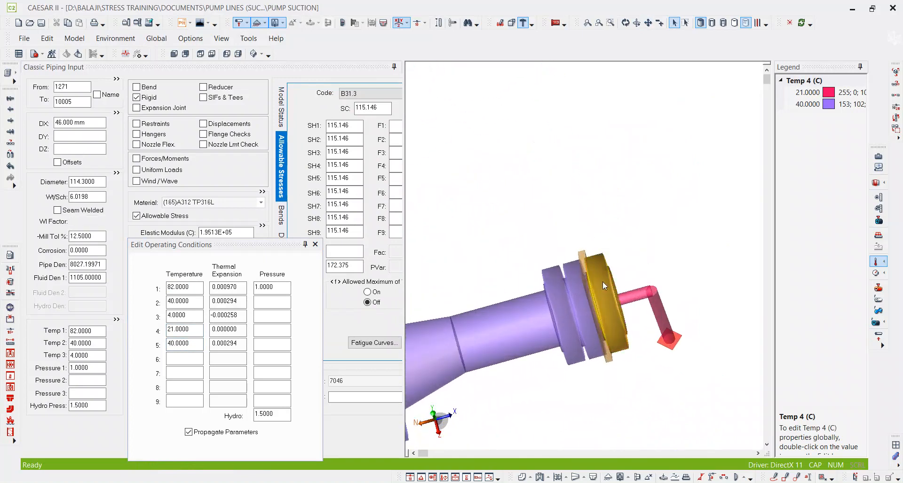
click(603, 282)
double_click(190, 333)
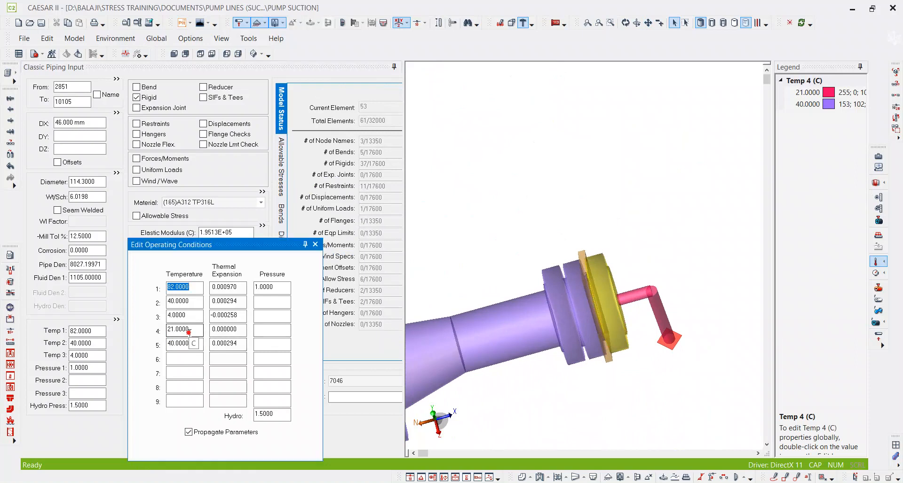
text(40)
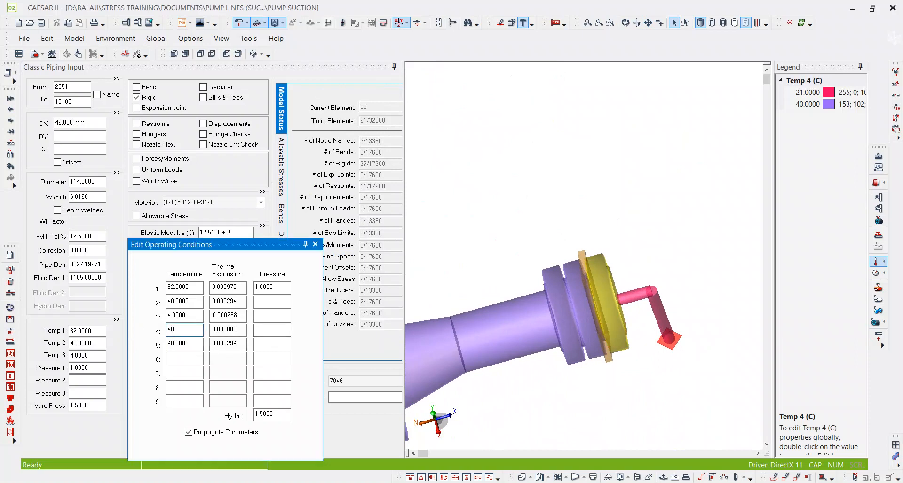
key(Tab)
Examine the Temp 4 colors along the whole line, from both pump ends back to the anchored 10230–10250 element.
scroll(682, 217, down, 5)
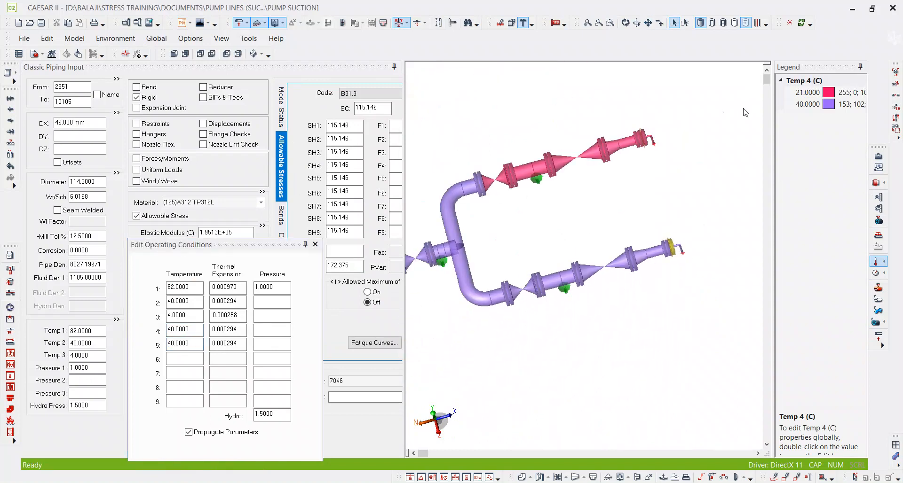
middle_drag(536, 267, 756, 126)
scroll(753, 127, down, 2)
scroll(540, 240, up, 2)
scroll(536, 249, up, 2)
scroll(528, 258, down, 4)
mouse_move(610, 221)
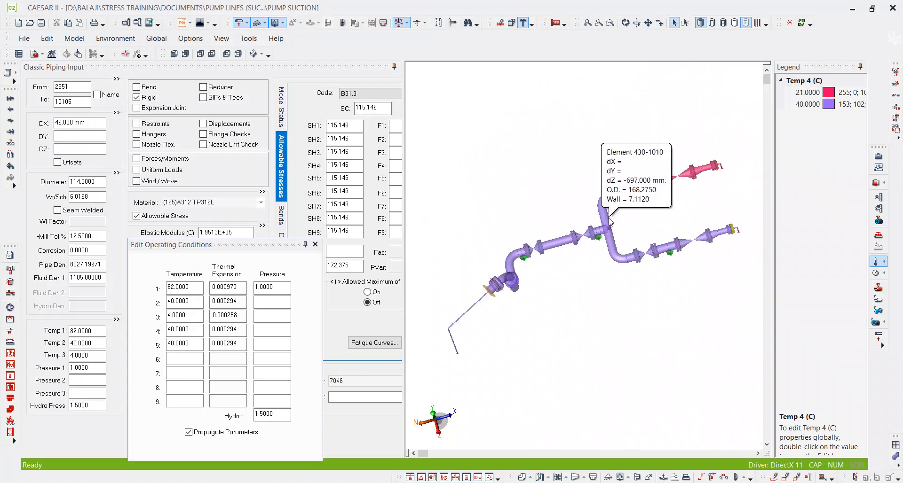
middle_drag(609, 218, 543, 218)
middle_drag(520, 261, 635, 166)
scroll(510, 221, up, 6)
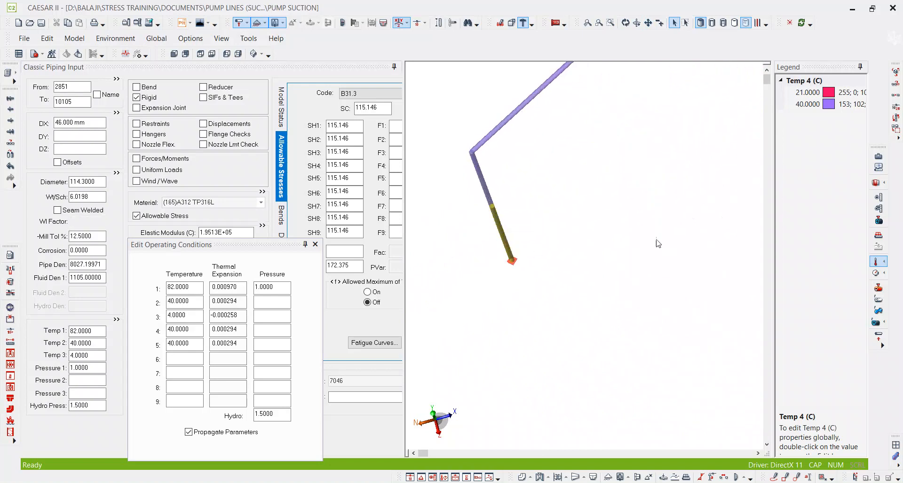
Set T4 and T5 to 21 °C for element 10230–10250 in the elements list, and close the list.
click(505, 227)
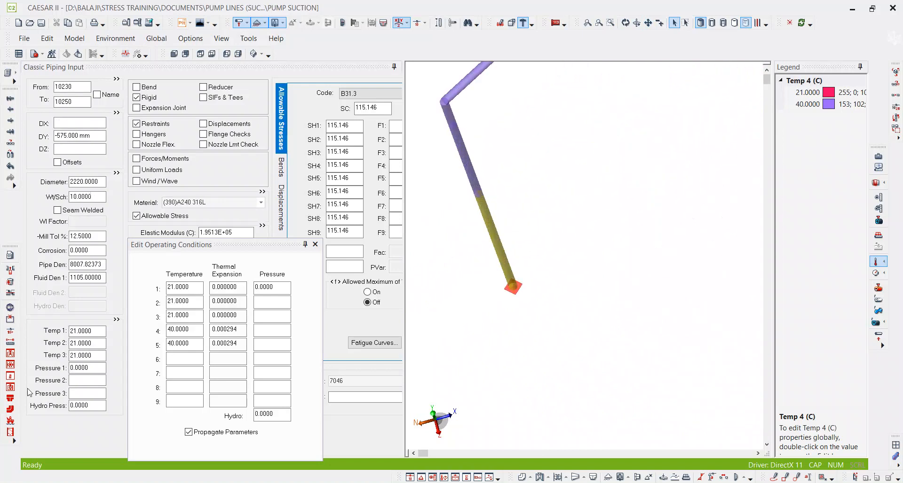
click(7, 73)
click(53, 143)
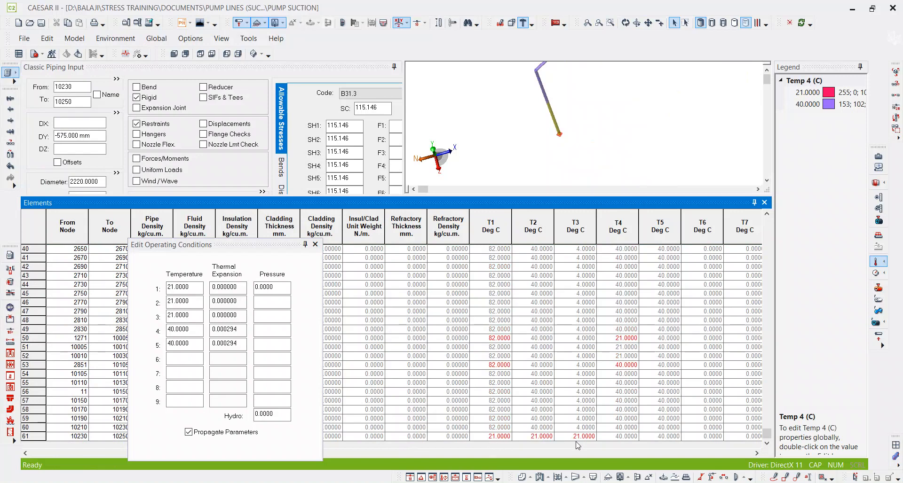
click(610, 438)
text(21)
key(Tab)
text(21)
key(Tab)
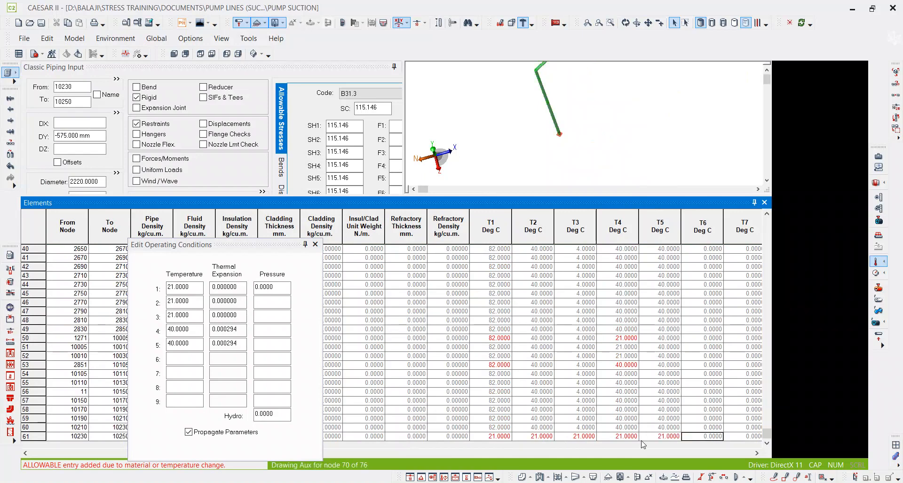
click(764, 202)
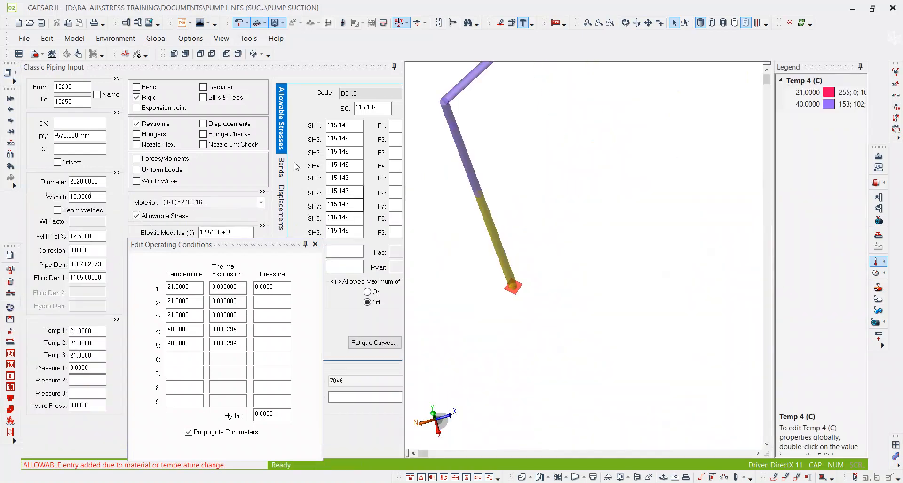
Redisplay Temp 4 by color and check element 10230–10250 and both pump branches.
click(877, 263)
click(877, 263)
click(879, 309)
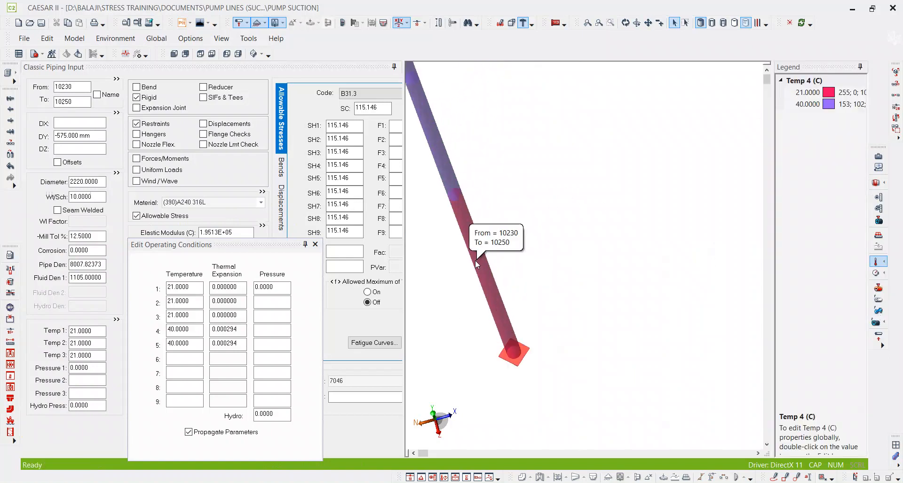
scroll(471, 291, down, 3)
scroll(469, 284, down, 5)
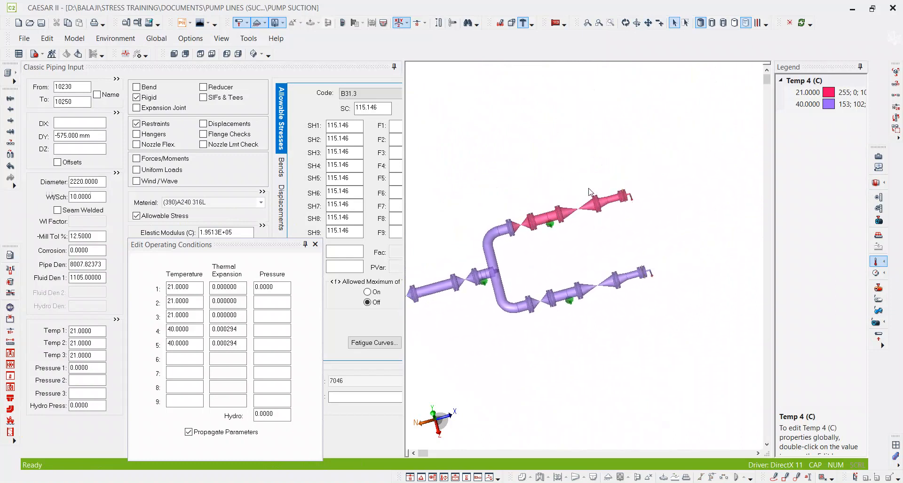
Display Temp 5 by color and examine its distribution over the header and both pump branches.
click(874, 264)
click(876, 265)
click(868, 326)
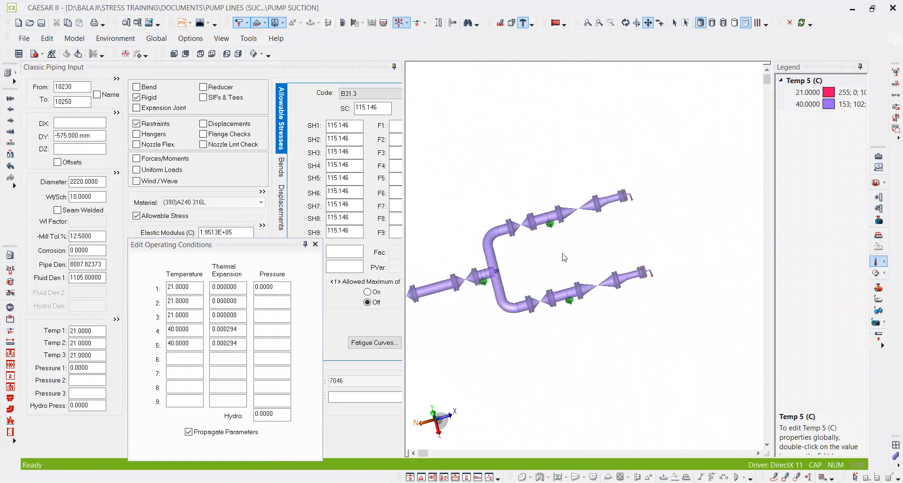
middle_drag(564, 258, 655, 192)
scroll(656, 192, down, 4)
scroll(555, 247, up, 3)
middle_drag(653, 229, 510, 287)
scroll(551, 262, up, 3)
scroll(553, 265, up, 2)
Annotate the lower pump branch with a freehand "S" and the upper branch with a "W".
click(674, 23)
click(773, 477)
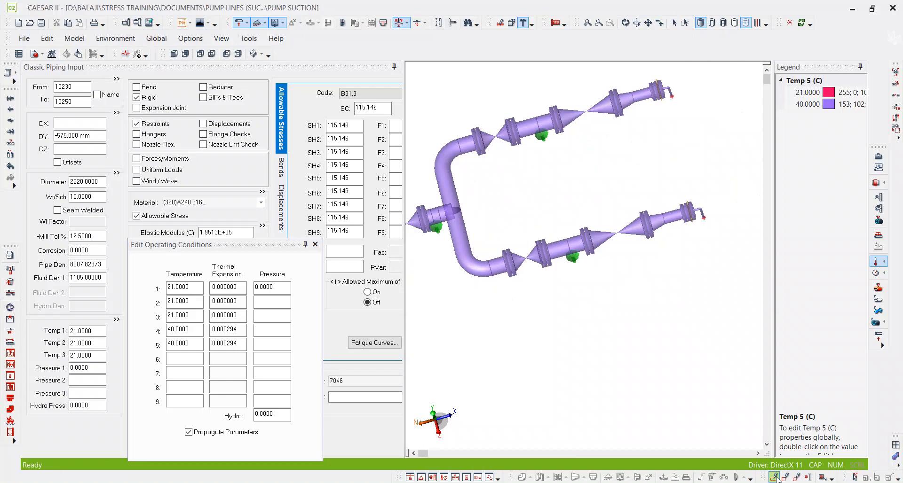
mouse_move(619, 262)
mouse_down()
mouse_move(607, 289)
mouse_move(568, 297)
mouse_up()
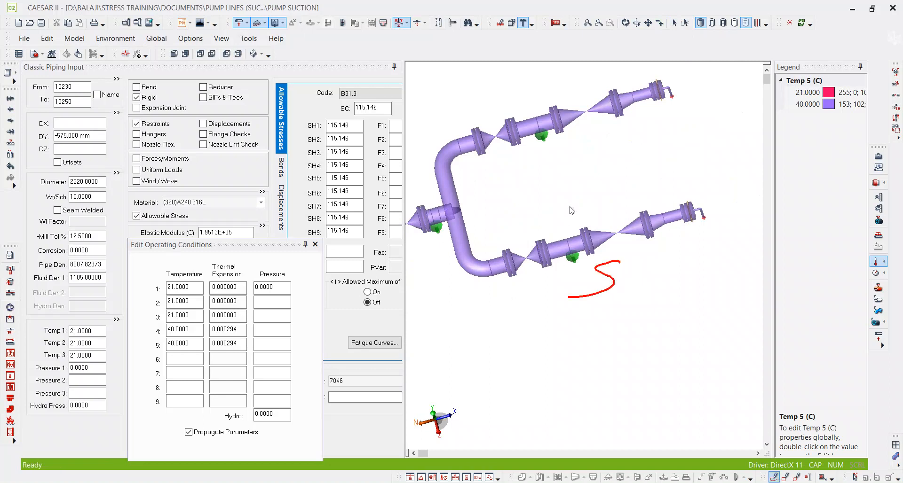
drag(586, 137, 586, 132)
Sketch a freehand dimension line along the lower pump branch up to the pump end and label it 21.
drag(516, 276, 546, 329)
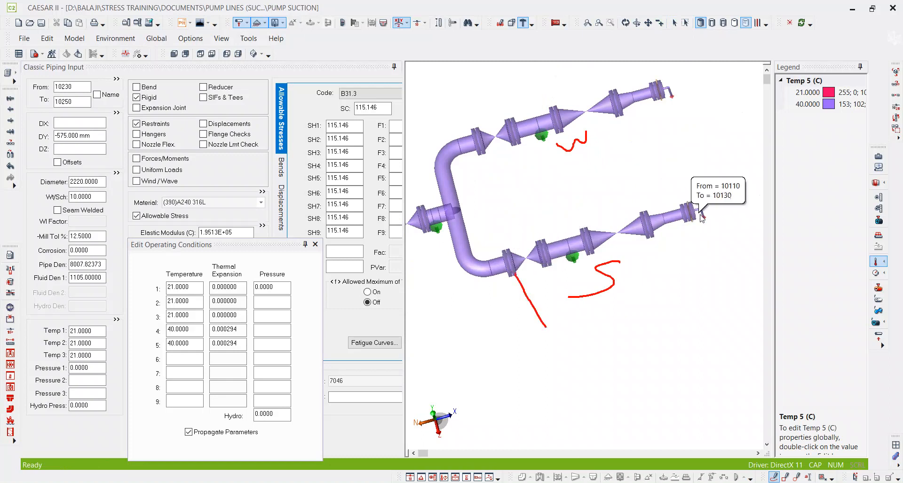
drag(704, 217, 724, 261)
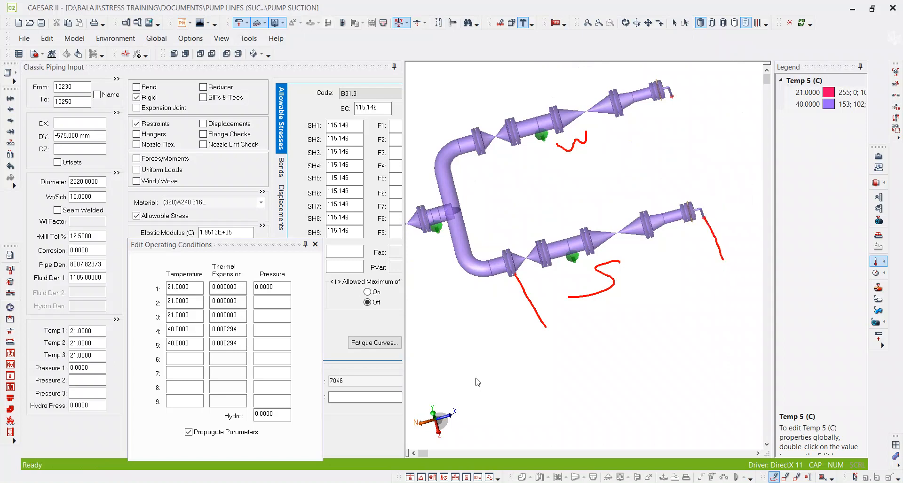
mouse_move(546, 327)
mouse_down()
mouse_move(726, 256)
mouse_move(714, 275)
mouse_up()
drag(545, 314, 544, 332)
click(600, 328)
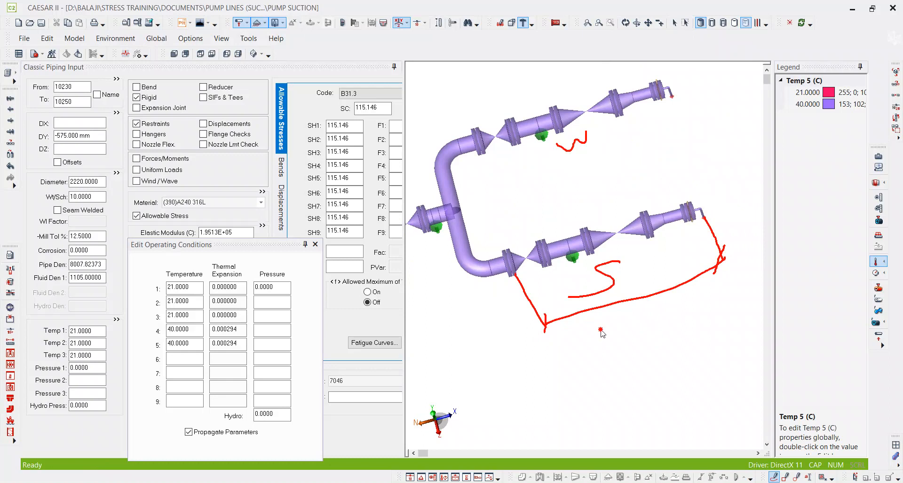
drag(597, 338, 632, 337)
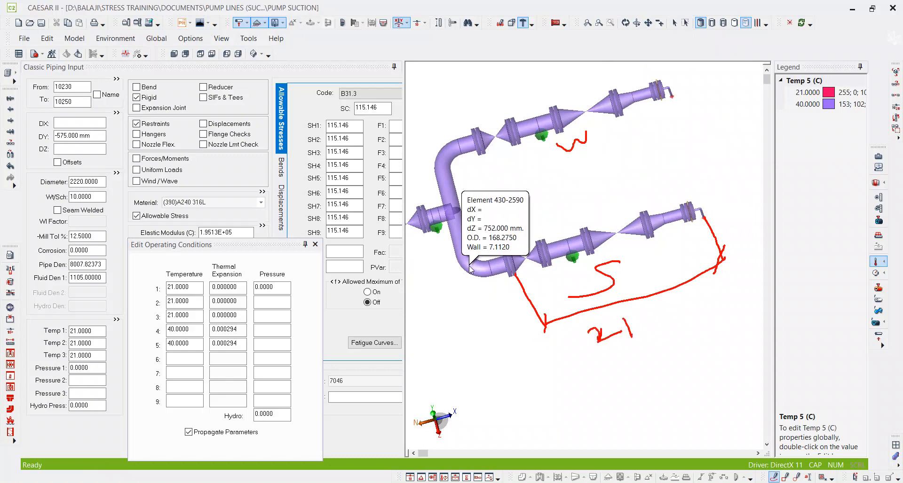
Set Temp 5 to 21 °C for element 2630–2650 at the start of the lower pump branch.
scroll(458, 191, up, 3)
click(674, 23)
click(587, 259)
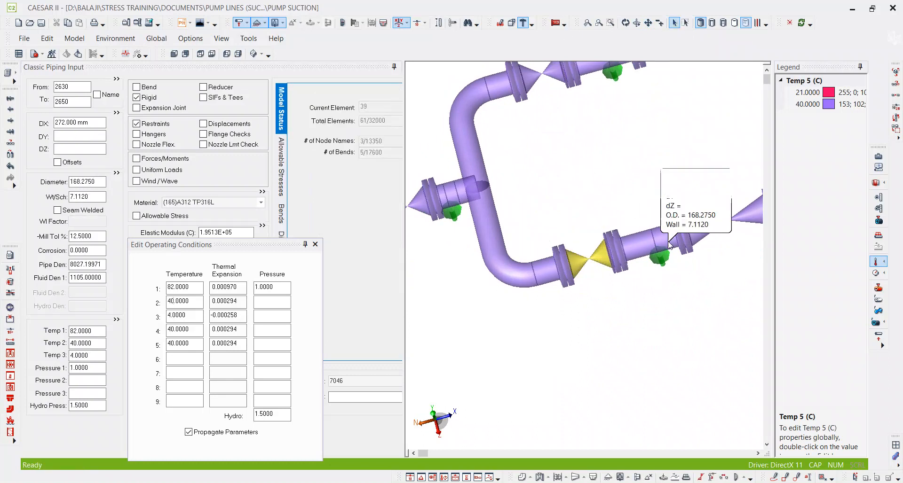
double_click(197, 342)
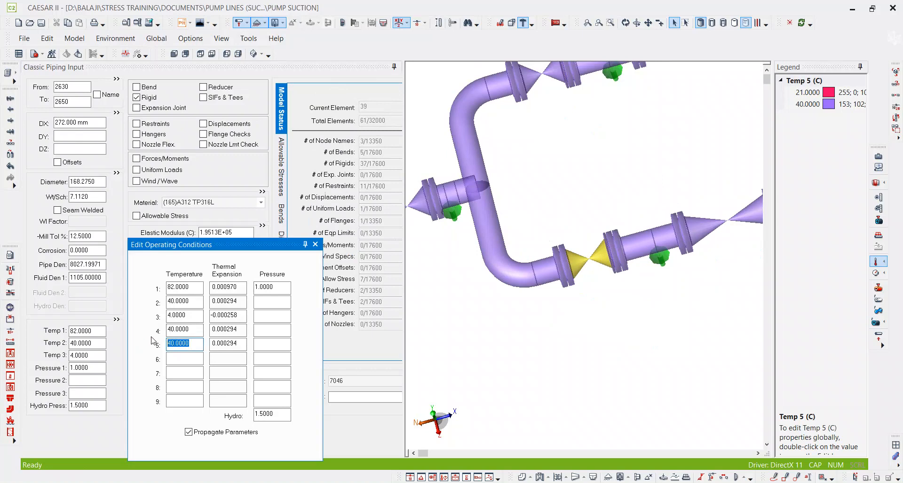
text(21)
key(Return)
Examine the Temp 5 colors along both pump branches up to the pump ends.
middle_drag(589, 173, 545, 218)
scroll(524, 191, down, 3)
scroll(682, 227, up, 5)
scroll(684, 230, down, 5)
middle_drag(613, 123, 576, 167)
scroll(596, 119, up, 5)
scroll(595, 166, down, 3)
scroll(598, 196, down, 1)
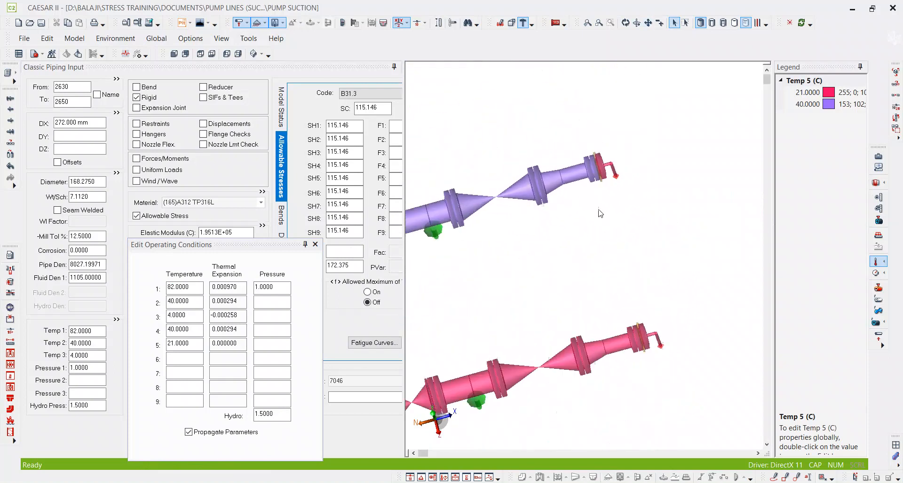
Compare the operating conditions of element 2830–2850 with those of the preceding element and of element 1271–10005.
click(625, 343)
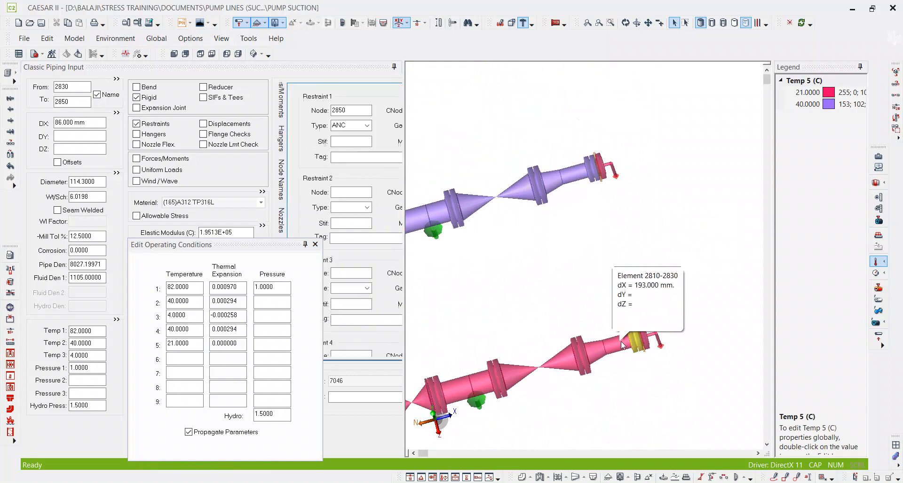
click(74, 101)
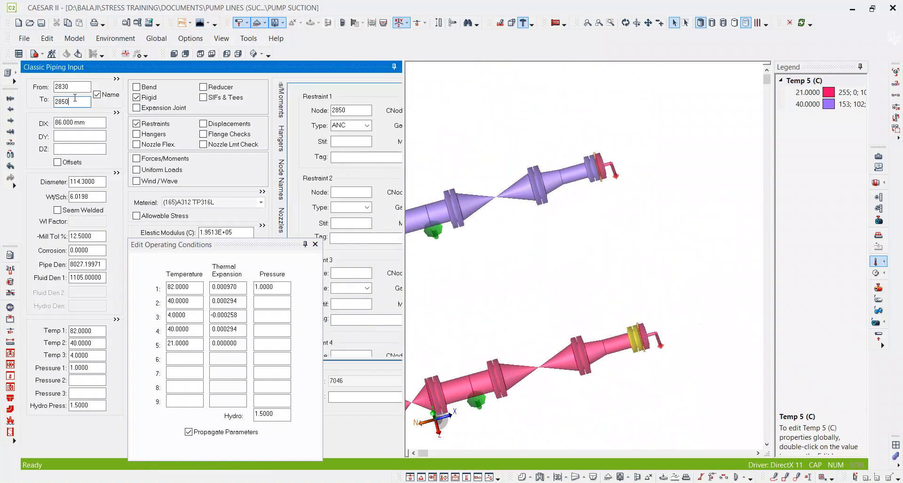
key(Page_Up)
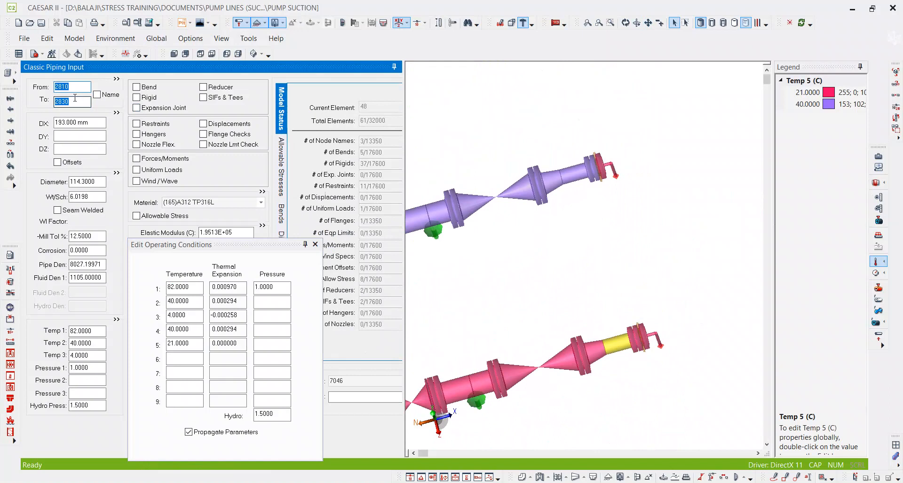
key(Page_Down)
key(Page_Down)
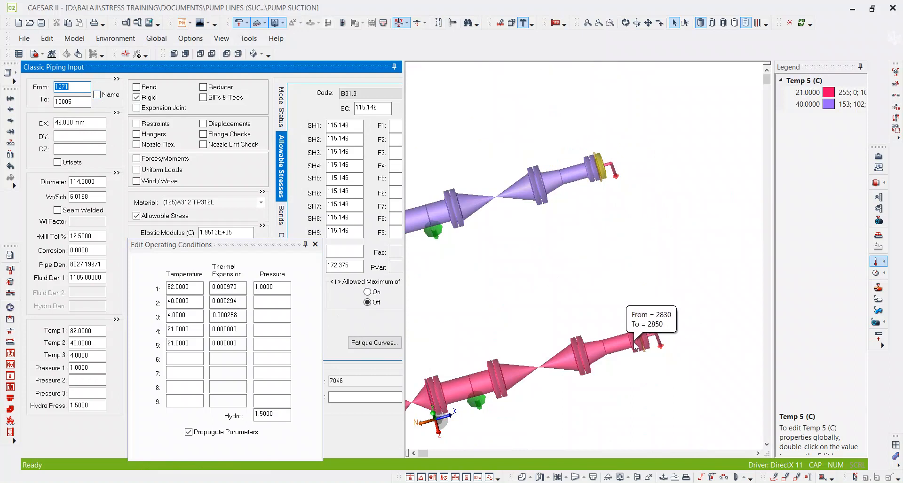
double_click(76, 100)
key(Page_Up)
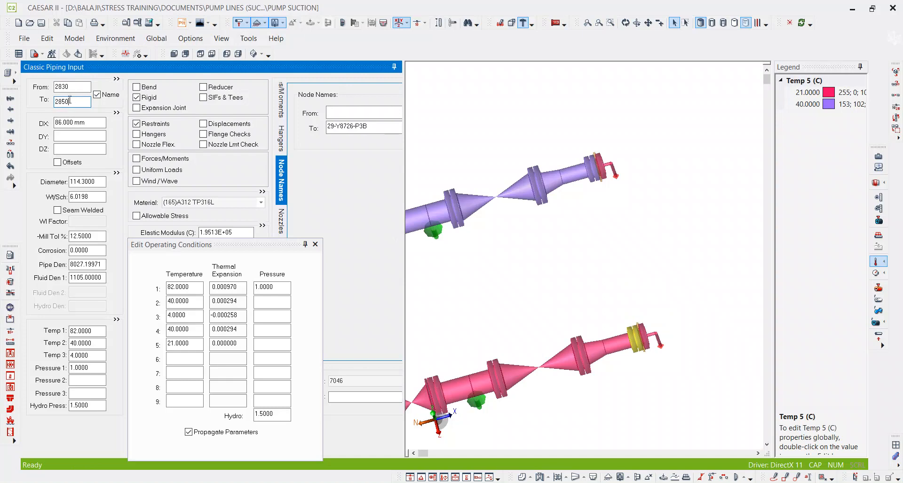
key(Page_Down)
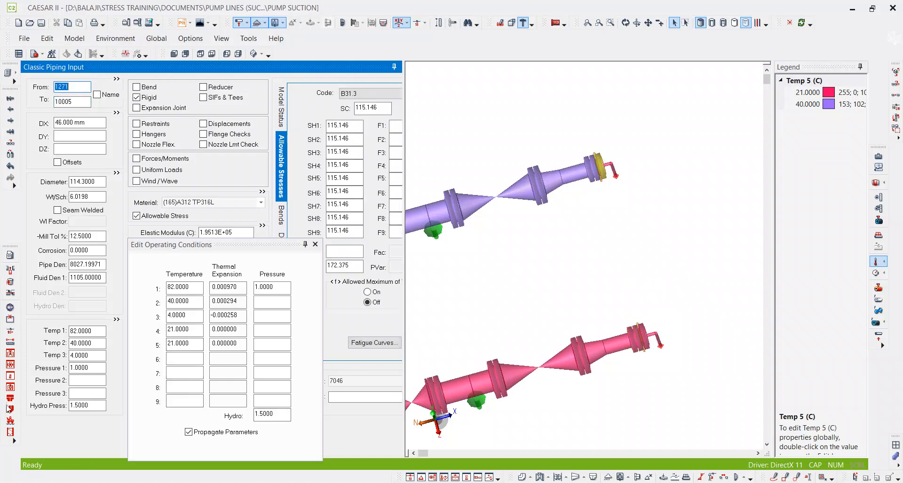
Open the elements list, close the operating conditions window, and check T4 and T5 around element 2830–2850.
click(9, 73)
click(61, 145)
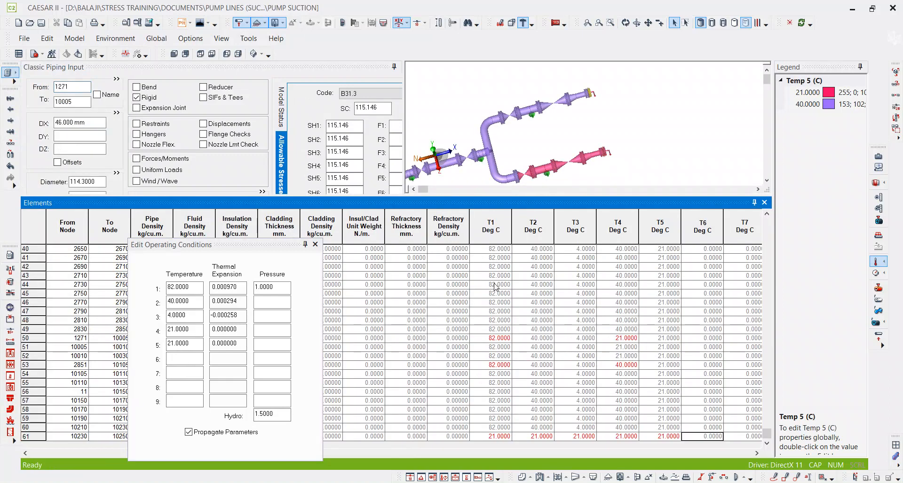
click(315, 245)
click(104, 330)
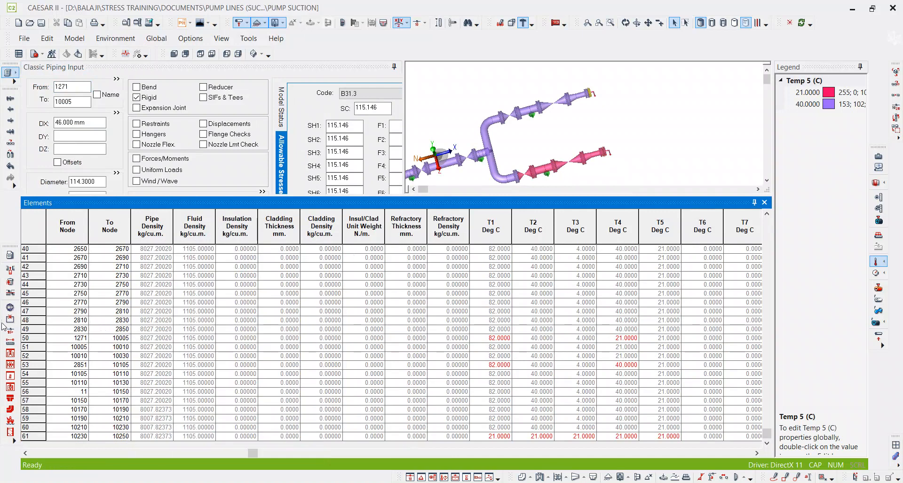
click(26, 330)
click(617, 339)
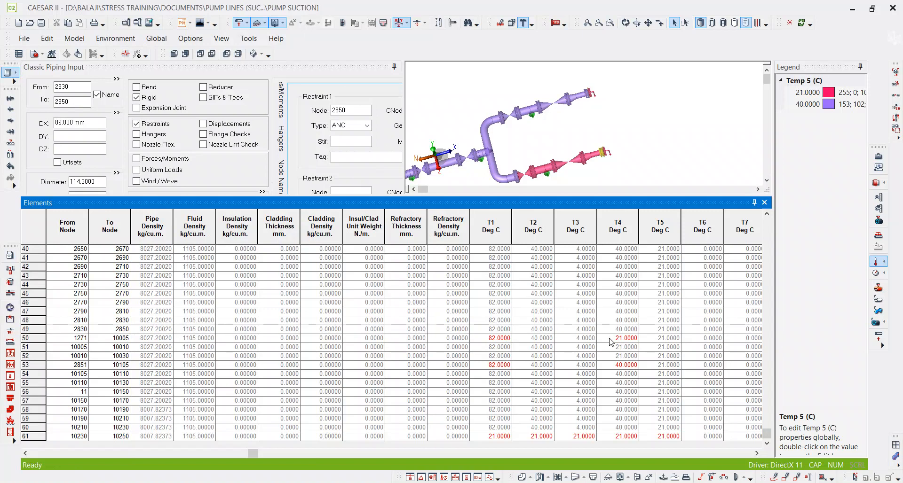
click(609, 331)
click(654, 330)
scroll(657, 333, up, 1)
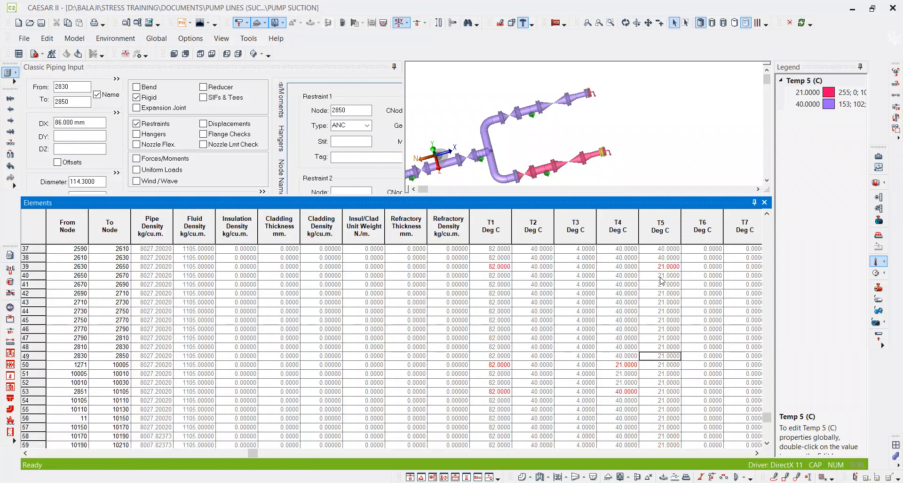
Set T5 to 40 °C for element 1271–10005 at the upper pump end in the elements list.
click(657, 365)
click(657, 366)
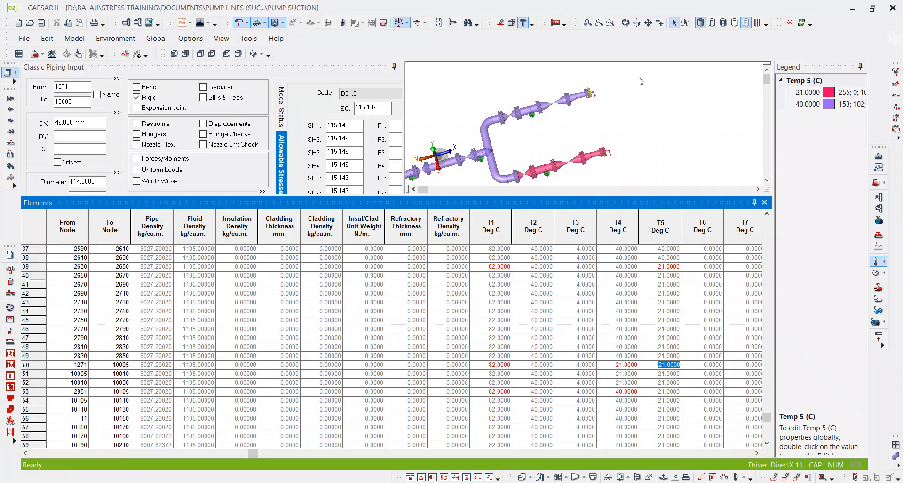
click(603, 93)
scroll(603, 94, up, 5)
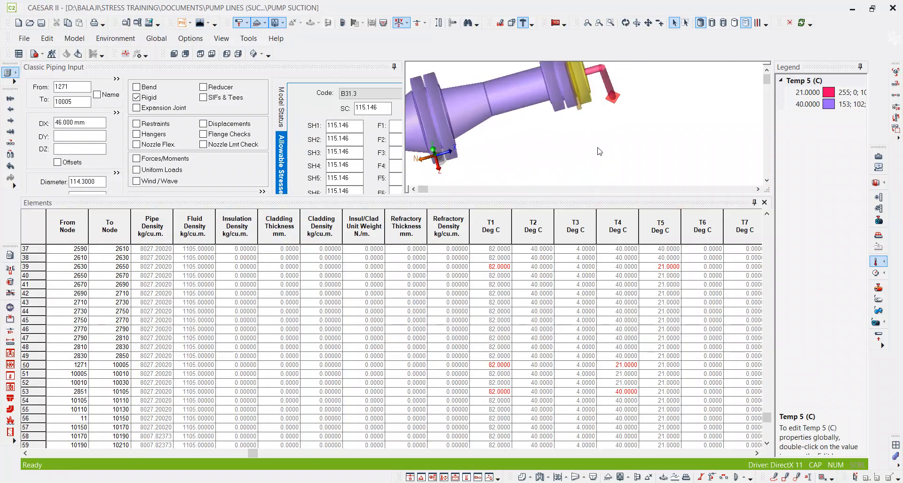
click(650, 366)
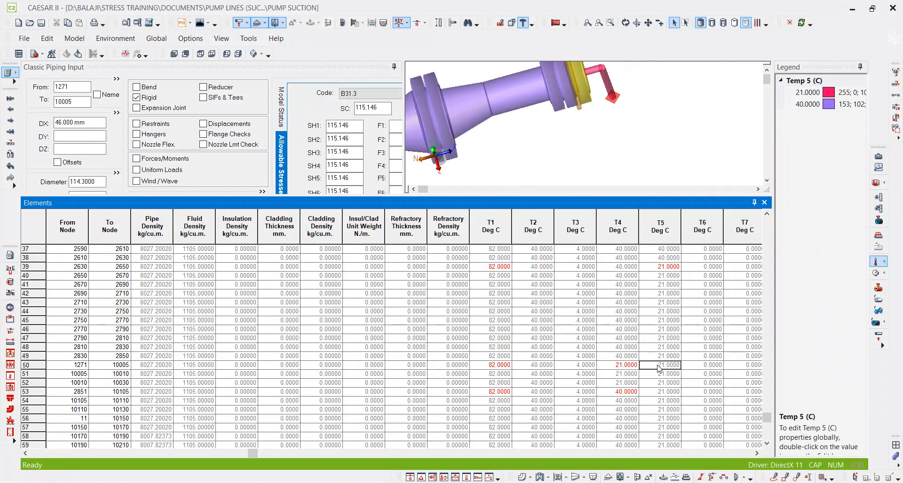
text(40)
key(Tab)
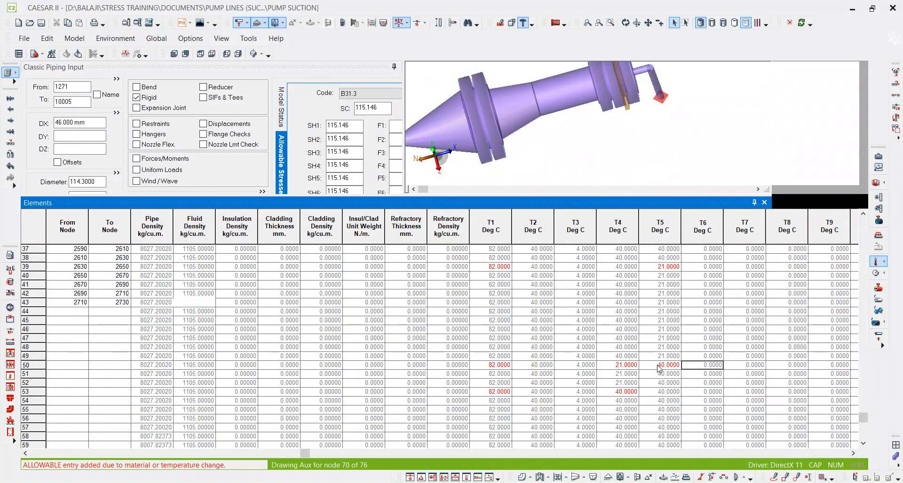
Select element 2851–10105 through its T5 value in the elements list, and close the list.
scroll(613, 101, down, 3)
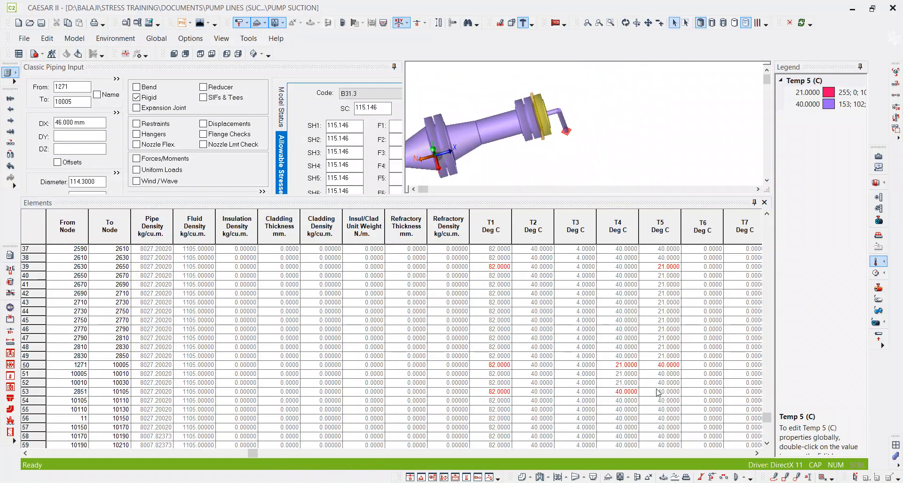
scroll(658, 402, down, 1)
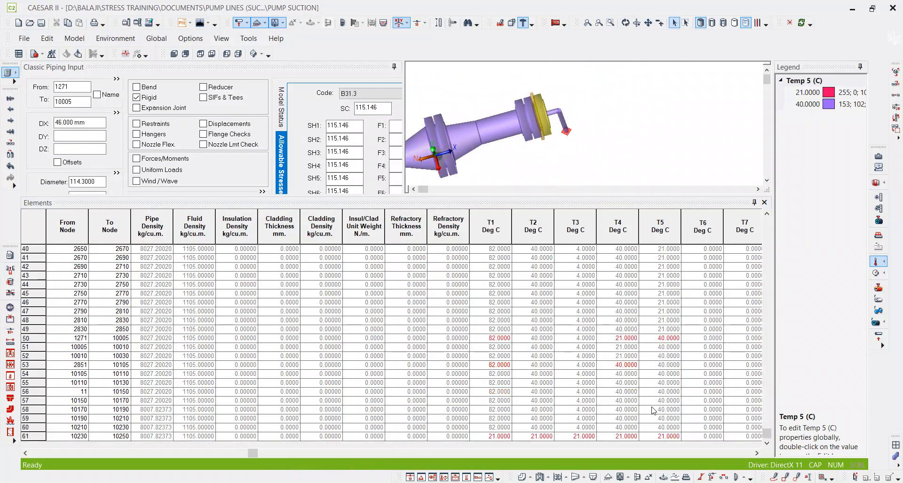
click(649, 366)
click(764, 203)
Open the extended operating conditions of element 2851–10105 at the lower pump end and set Temp 5 to 21 °C.
scroll(588, 235, down, 5)
scroll(607, 243, up, 5)
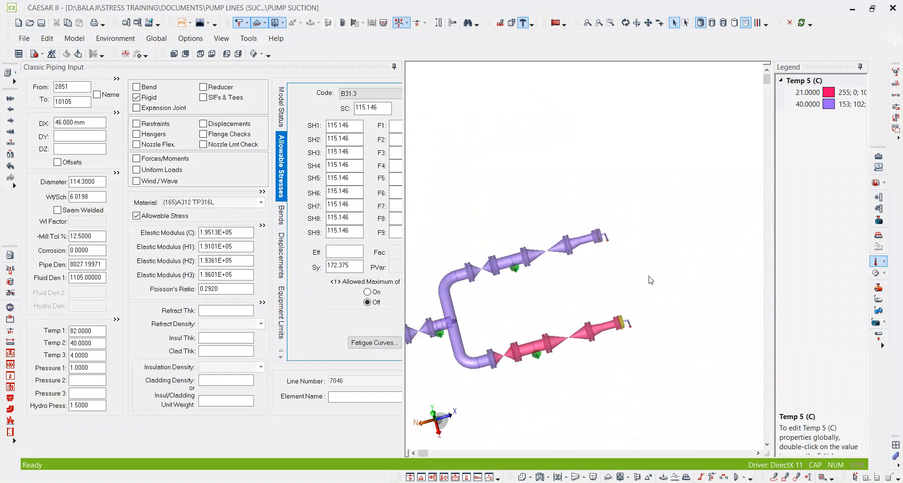
scroll(611, 269, up, 2)
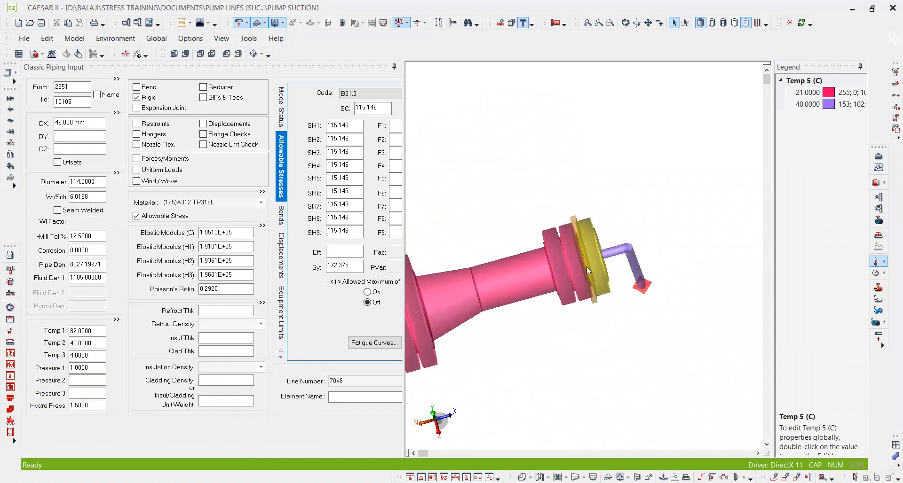
scroll(588, 271, down, 1)
scroll(602, 240, down, 2)
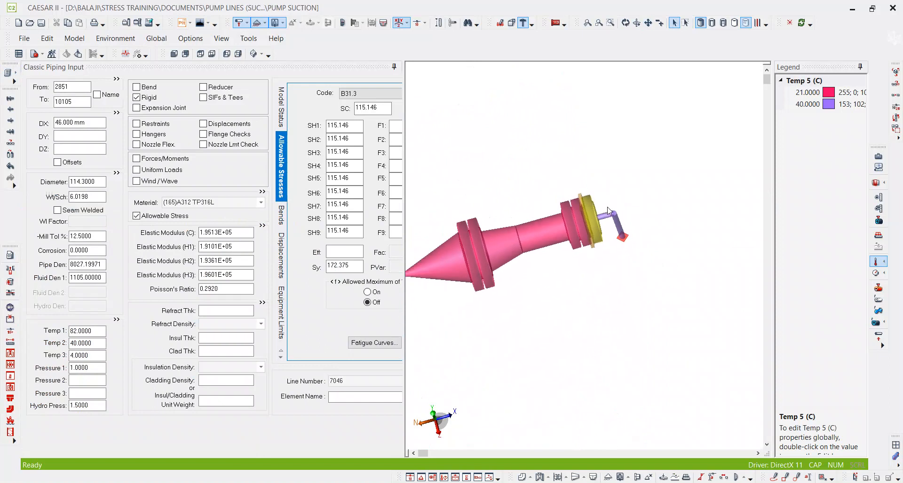
click(115, 320)
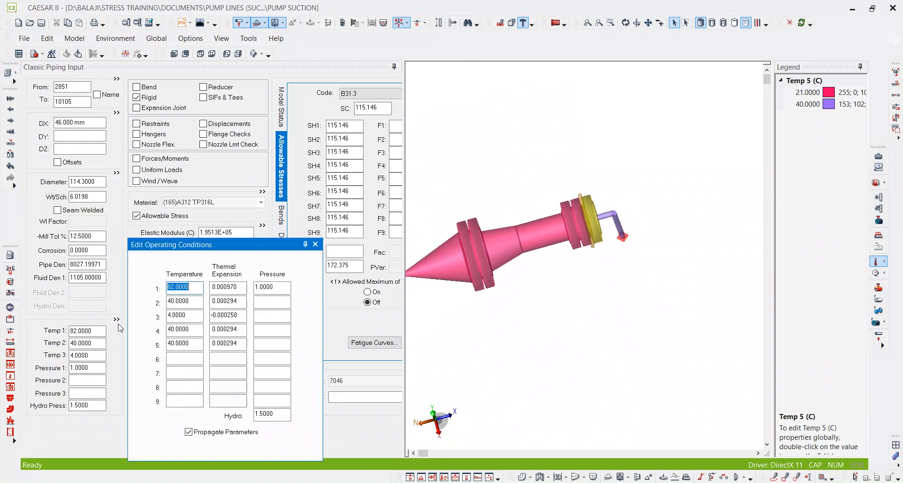
double_click(184, 344)
text(2)
key(Tab)
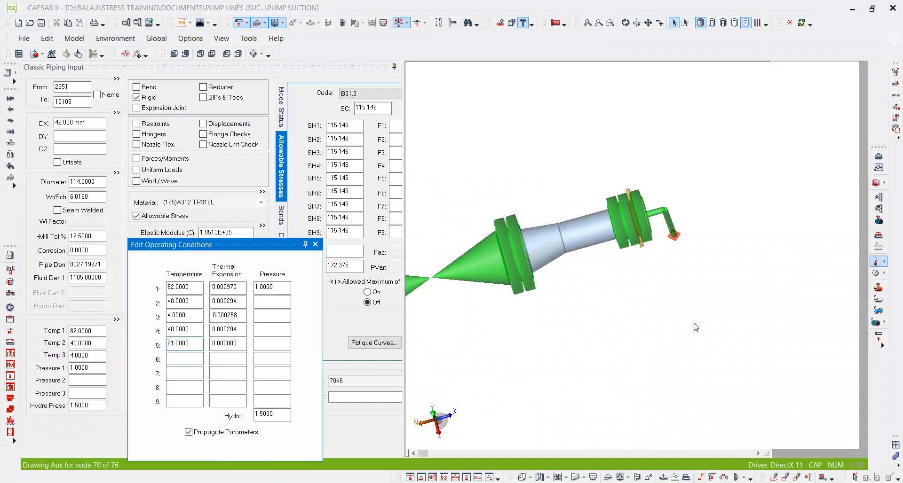
Circle the entire lower pump branch with a freehand annotation.
click(671, 318)
scroll(712, 298, down, 3)
scroll(707, 304, down, 2)
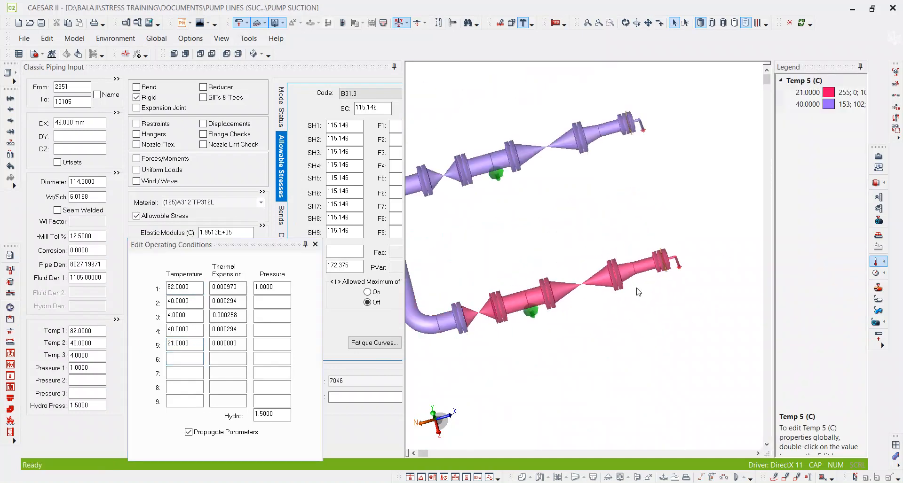
click(774, 477)
mouse_move(468, 331)
mouse_move(468, 331)
mouse_down()
mouse_move(666, 282)
mouse_move(677, 233)
mouse_move(482, 275)
mouse_move(465, 291)
mouse_up()
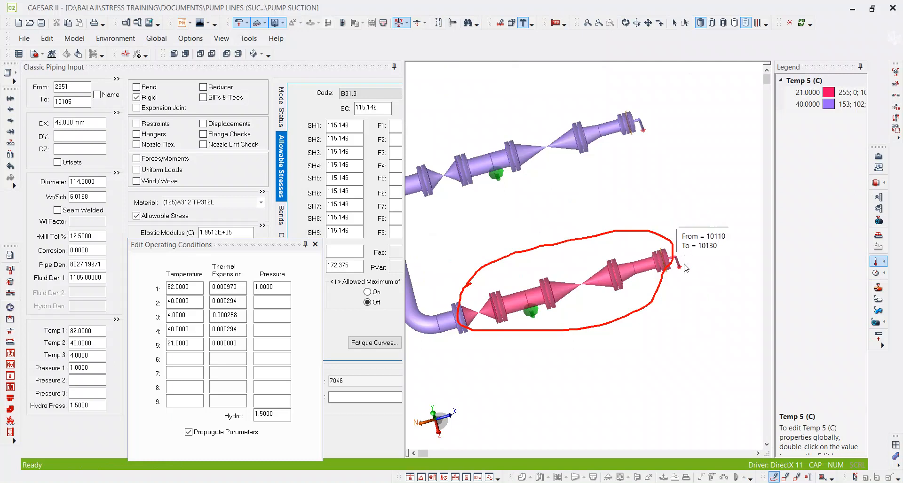
Examine the Temp 5 colors over the whole line from several angles, from the pump branches back to the header.
scroll(680, 261, up, 3)
scroll(676, 273, down, 6)
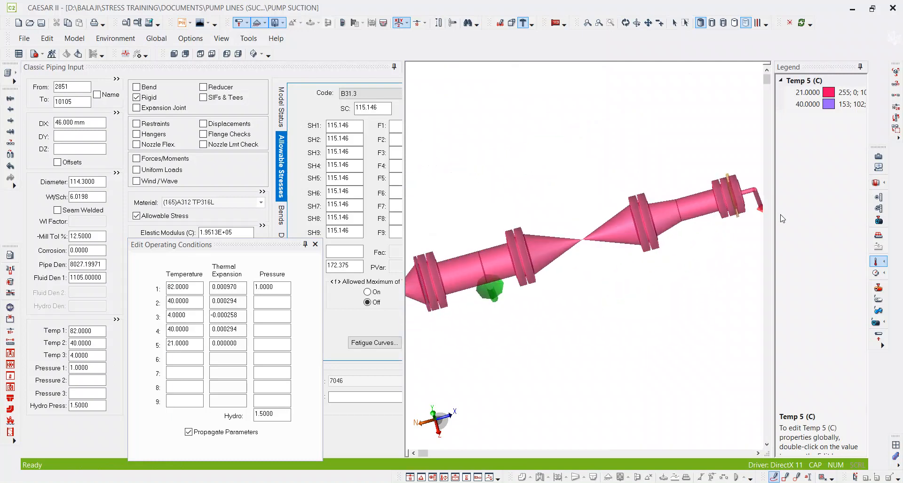
scroll(711, 230, down, 3)
click(625, 23)
drag(639, 258, 596, 263)
scroll(519, 285, up, 3)
scroll(515, 268, up, 3)
drag(579, 335, 563, 328)
middle_drag(586, 313, 531, 265)
scroll(532, 265, down, 4)
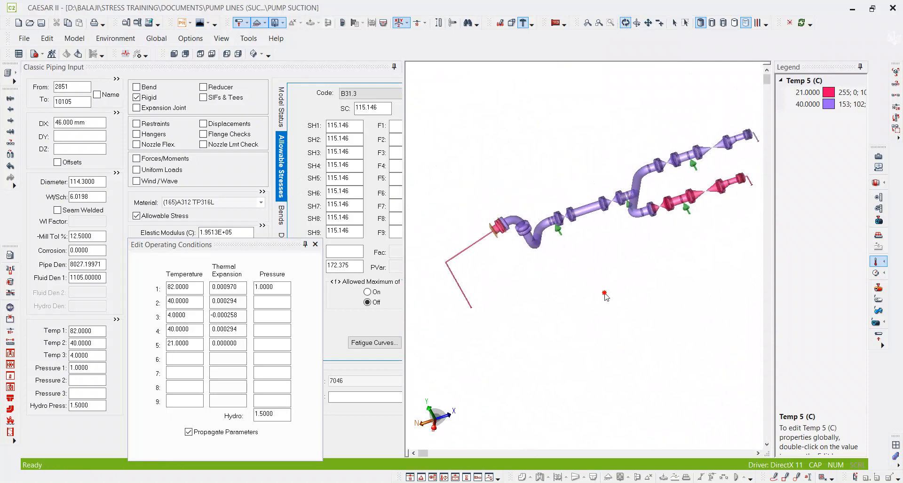
Select element 10110–10130 at the lower pump end and review its operating conditions against the overall Temp 5 distribution.
scroll(655, 262, up, 5)
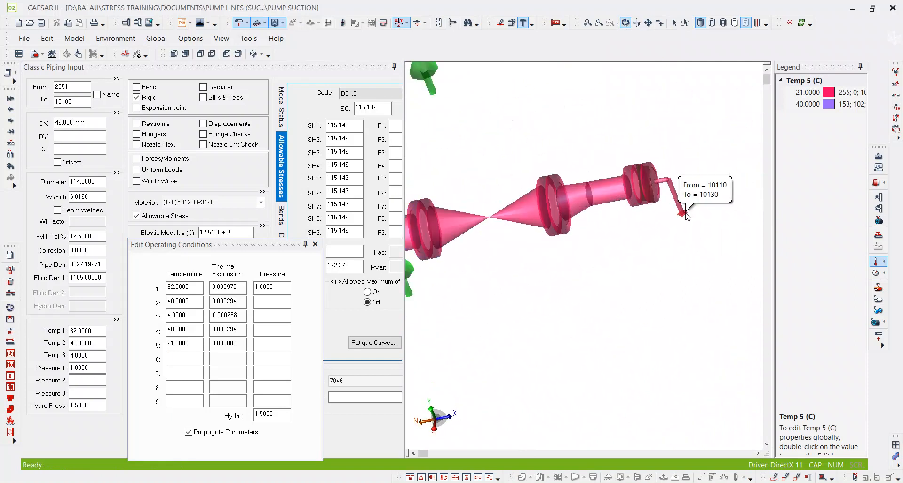
scroll(686, 216, up, 1)
click(683, 213)
scroll(648, 261, down, 5)
middle_drag(589, 284, 669, 253)
scroll(654, 267, down, 2)
scroll(670, 256, down, 1)
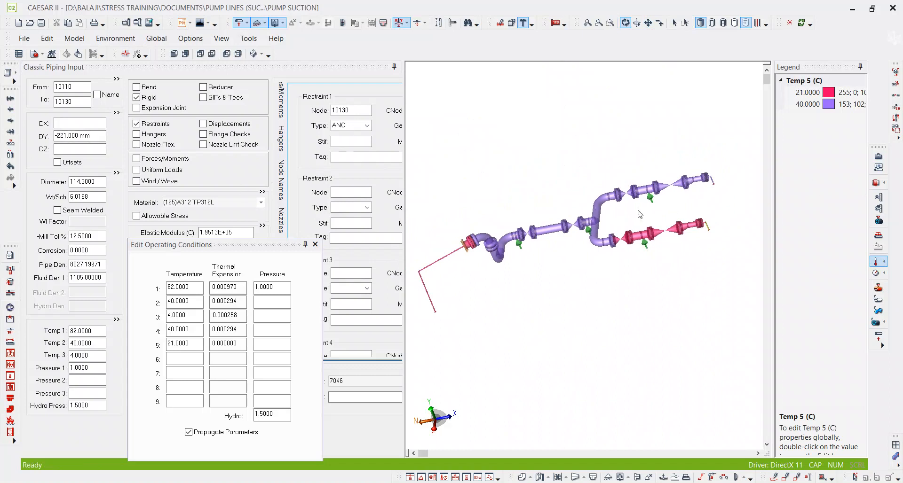
Set Temp 5 to 40 °C on element 11–10150 at the header nozzle end of the line.
scroll(718, 227, up, 3)
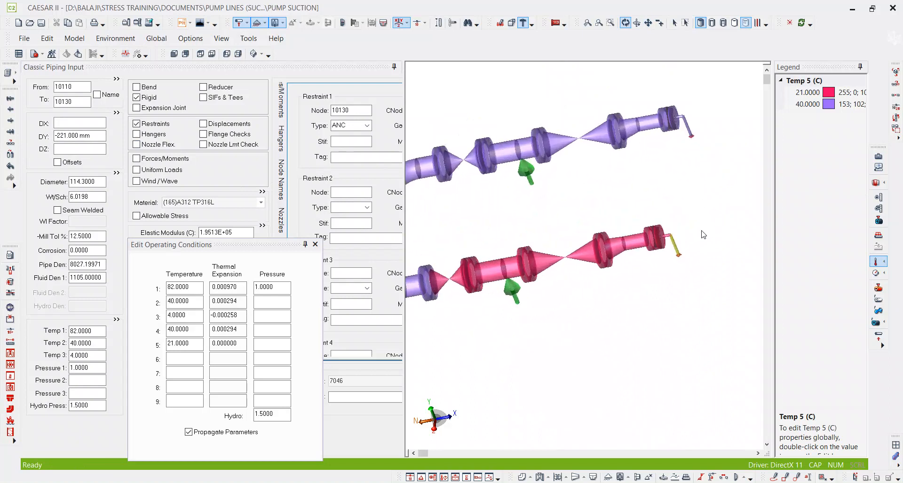
scroll(704, 235, down, 4)
click(80, 101)
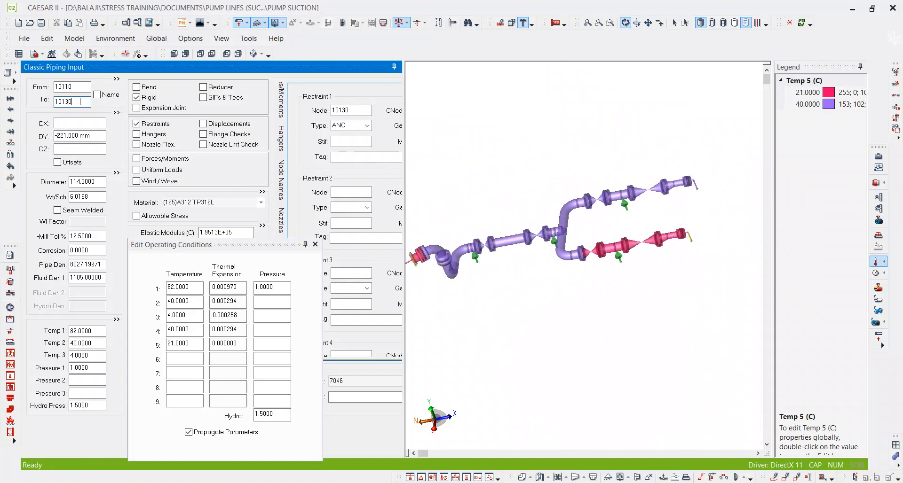
key(Page_Down)
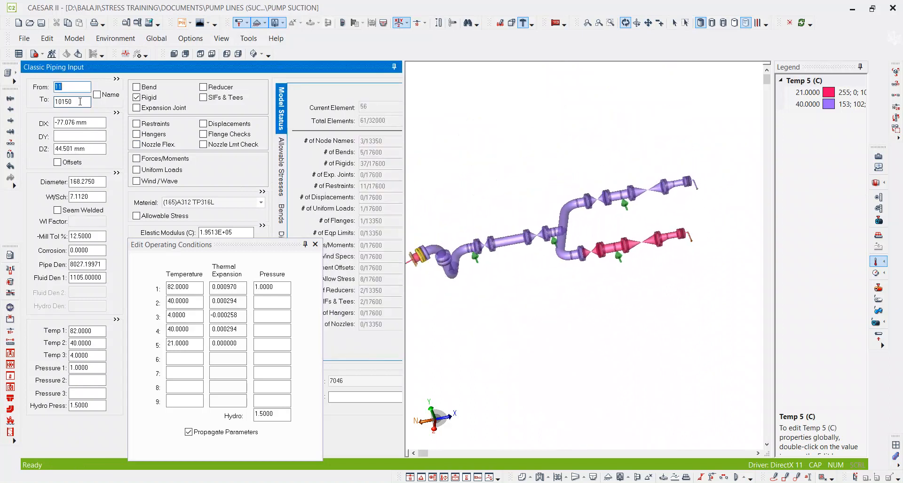
scroll(479, 216, up, 5)
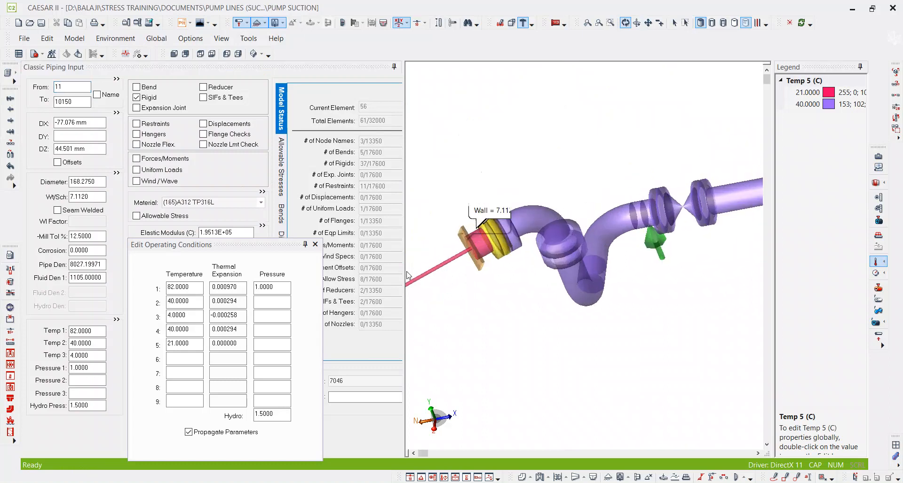
drag(191, 343, 123, 343)
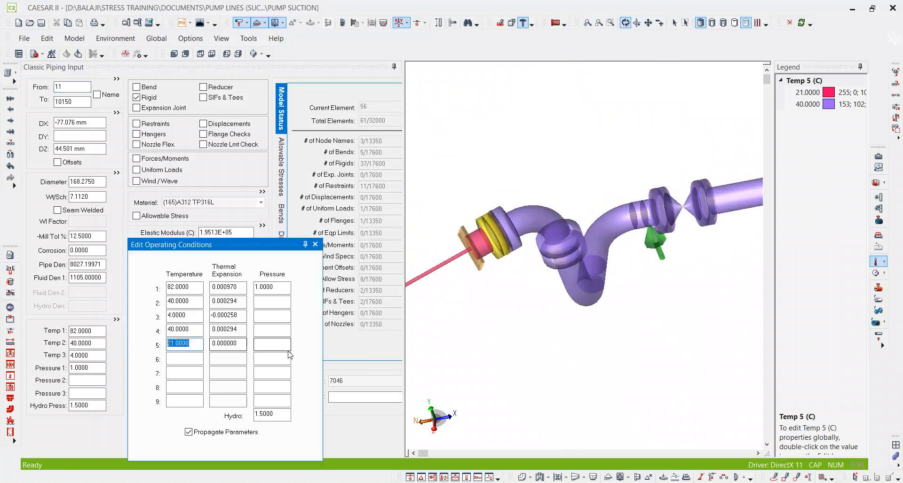
text(40)
key(Tab)
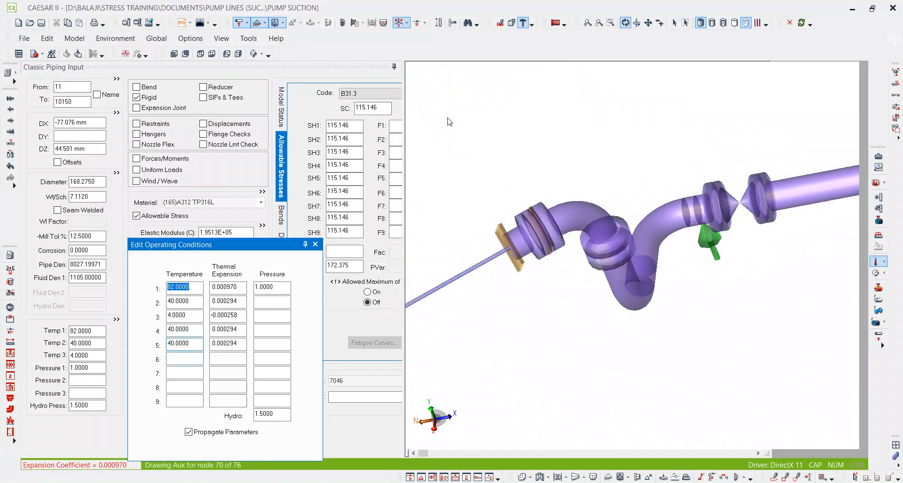
Check the Temp 5 colors over the whole line, collapse the legend and close the extended operating conditions.
middle_drag(517, 145, 665, 144)
scroll(666, 144, down, 2)
middle_drag(617, 269, 539, 245)
scroll(539, 245, down, 6)
drag(615, 275, 641, 301)
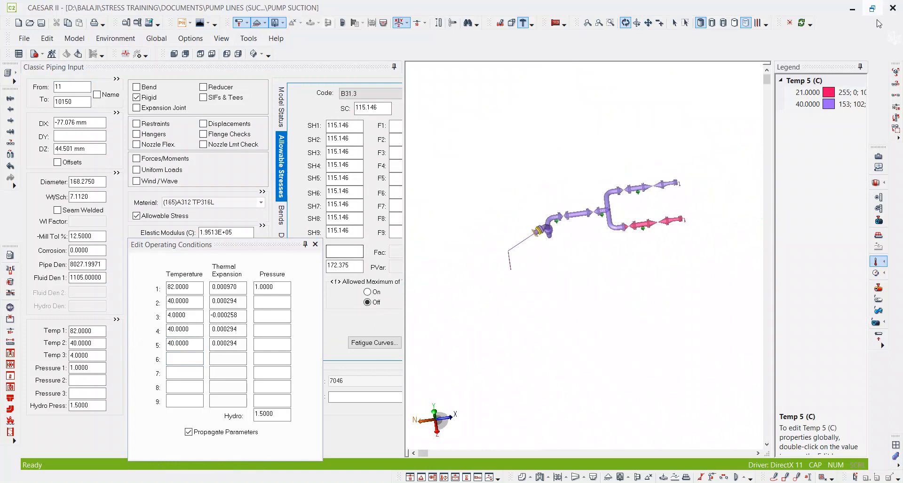
click(860, 66)
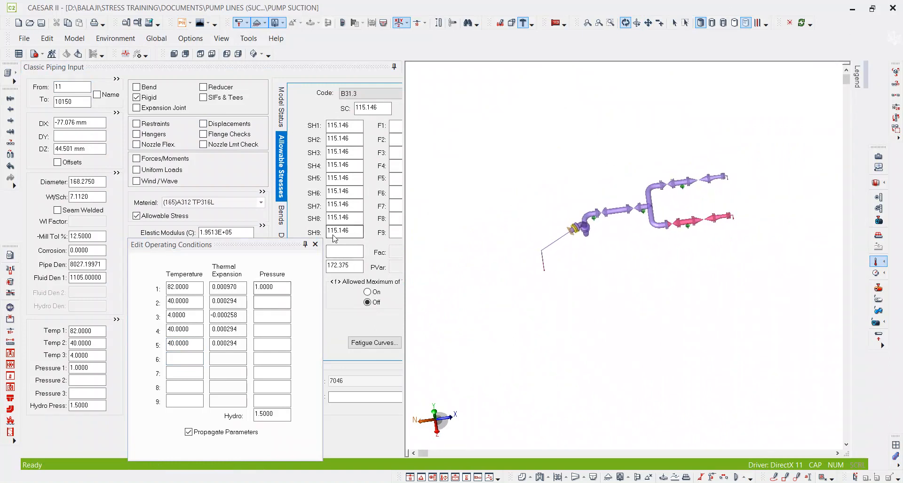
click(315, 244)
Show the suction line in the Southeast isometric view and bring all of it into the display.
scroll(467, 169, up, 2)
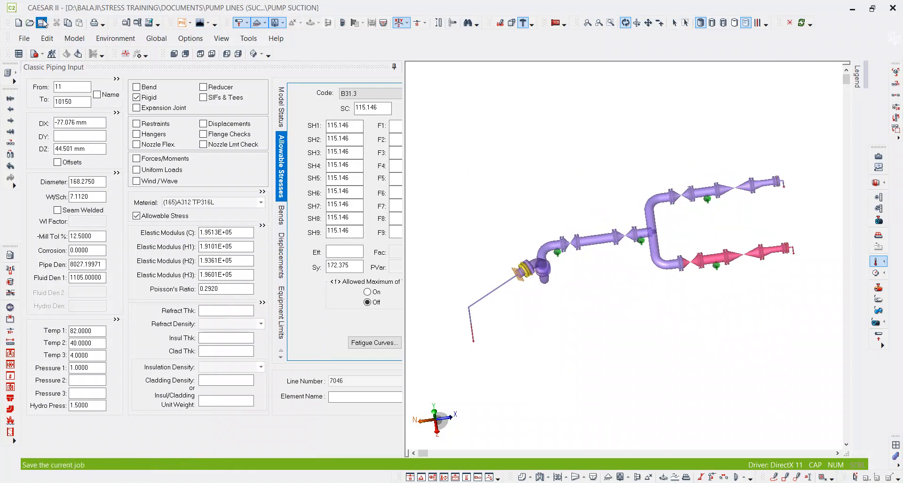
click(252, 55)
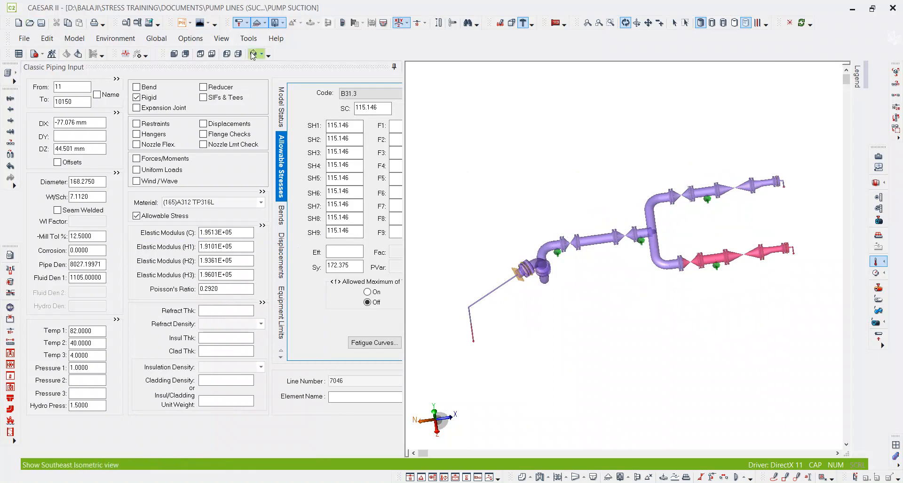
click(860, 67)
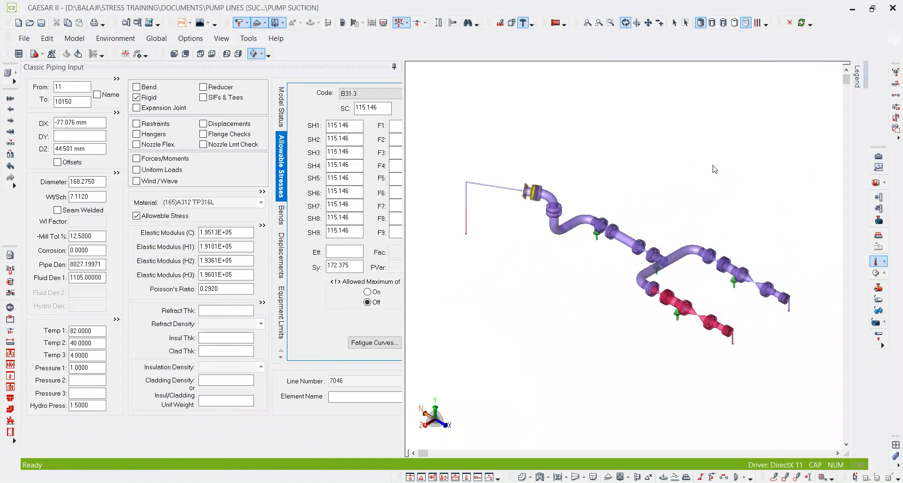
middle_drag(707, 258, 659, 203)
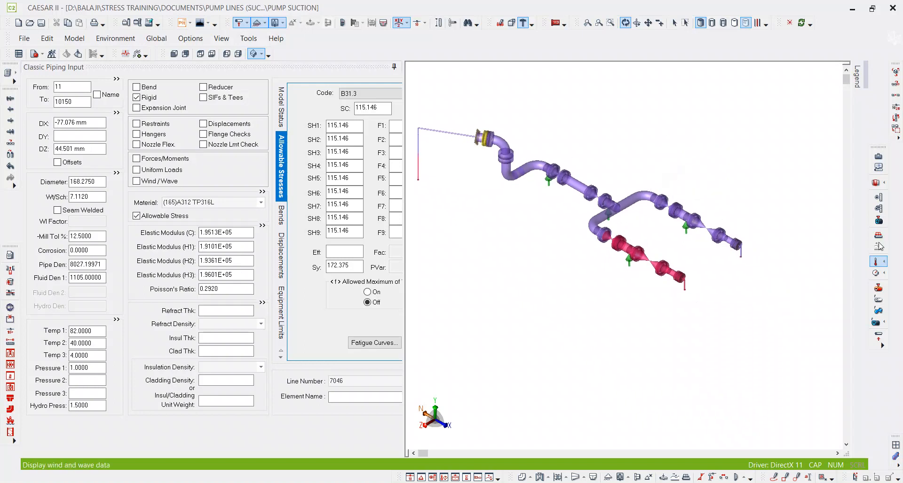
Turn off the Temp 5 color display and return to selection mode with the whole line in view.
click(880, 266)
scroll(813, 190, up, 5)
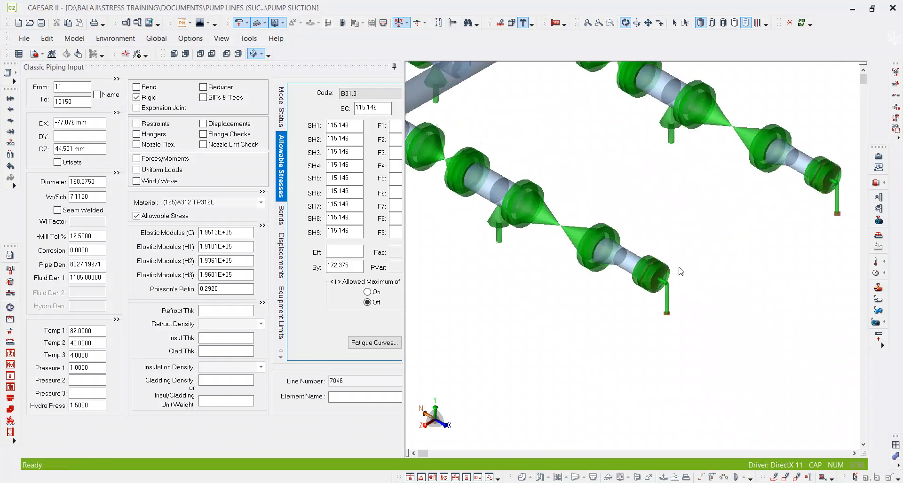
click(675, 23)
scroll(689, 192, down, 5)
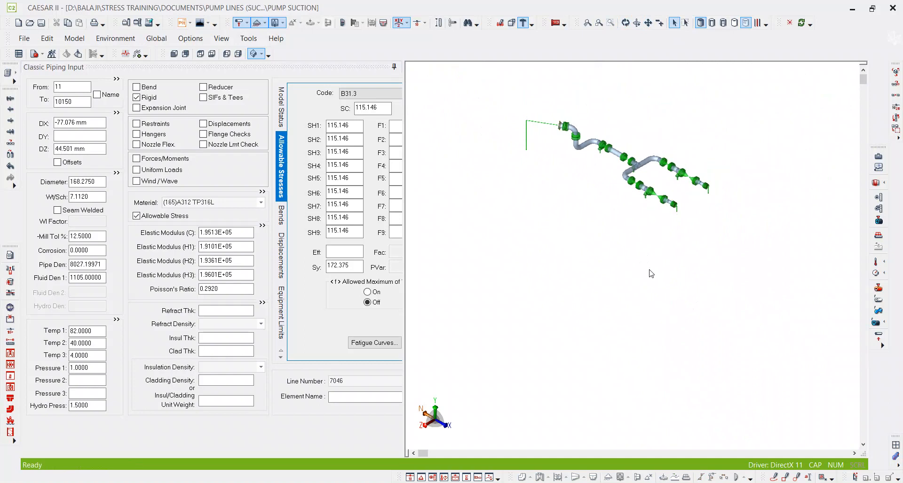
scroll(701, 210, up, 1)
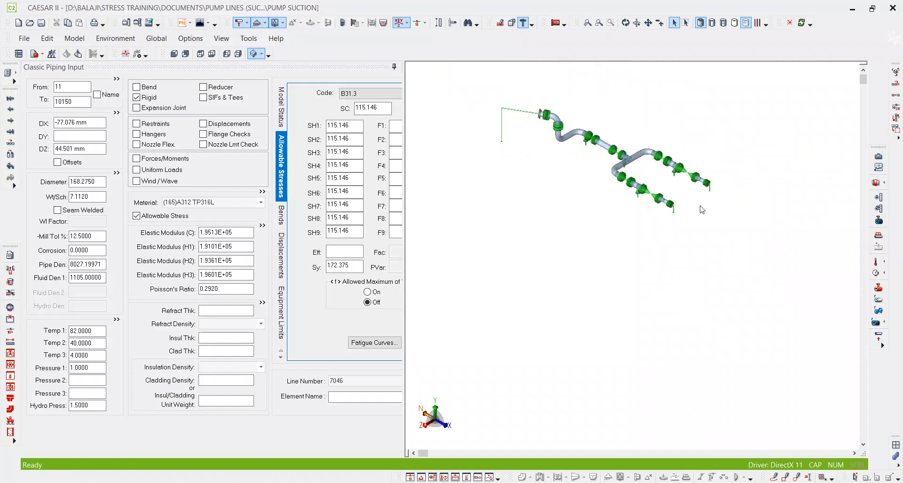
middle_drag(701, 235, 664, 286)
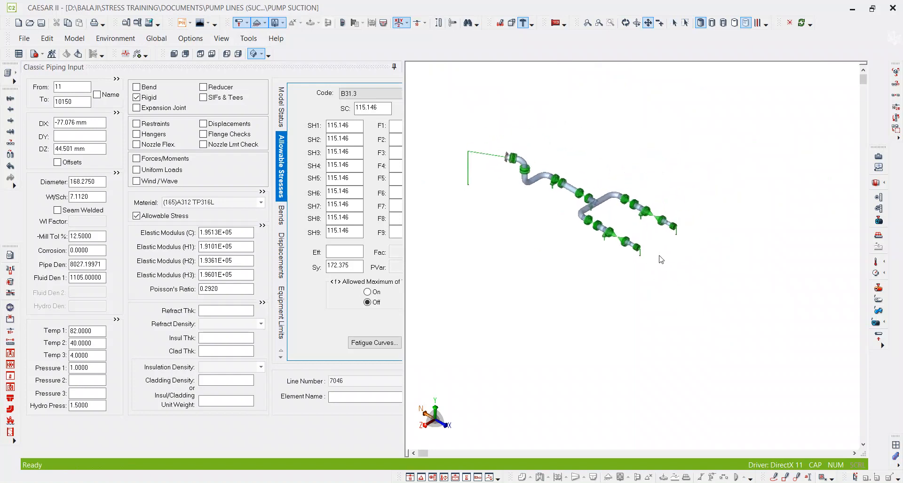
scroll(661, 260, up, 1)
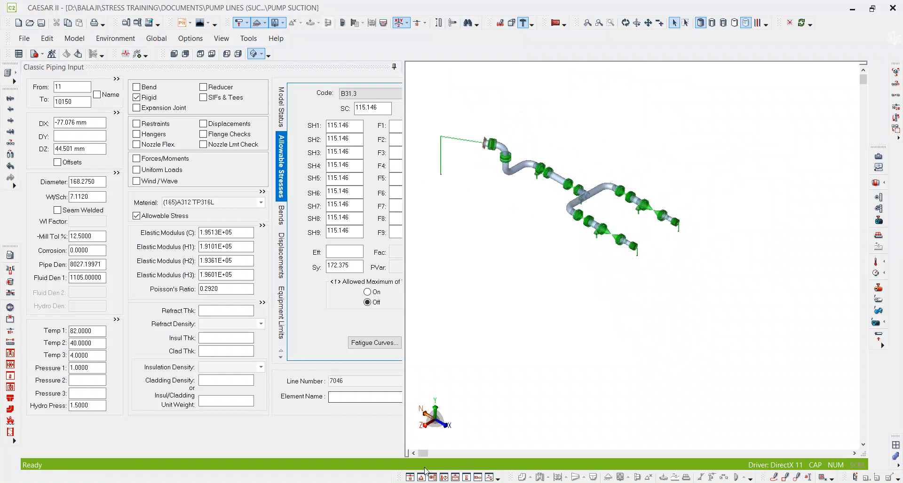
Switch to File Explorer and open "ATTACHMENT 2_1_Line List _Iso ACF RO QG3_4" from the SYS-005 (ACF RO)-discharge folder.
key(alt+Tab)
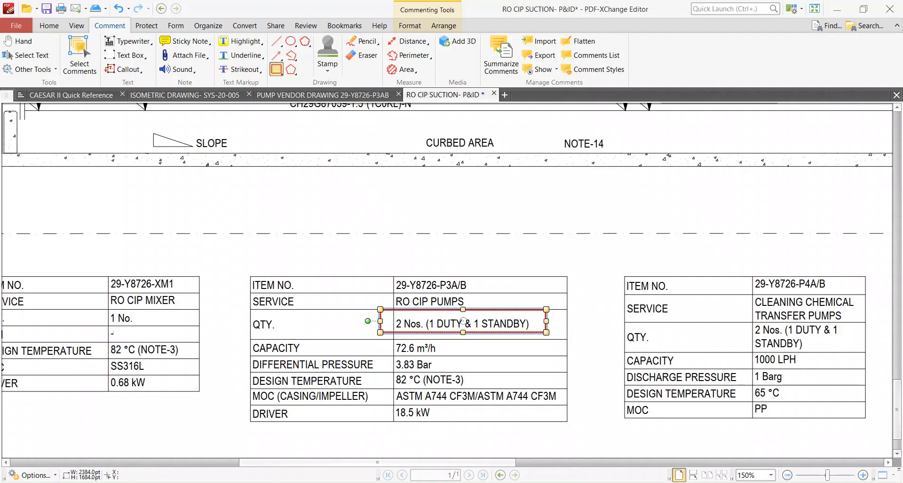
mouse_move(359, 479)
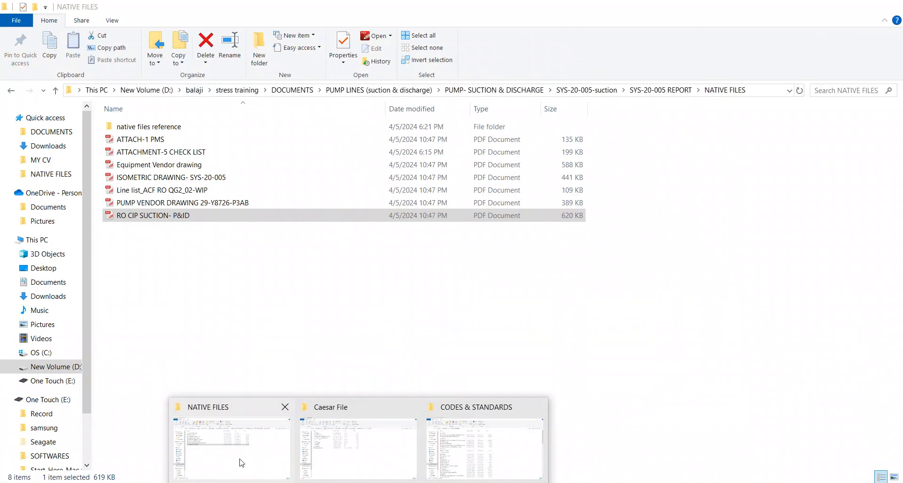
click(242, 463)
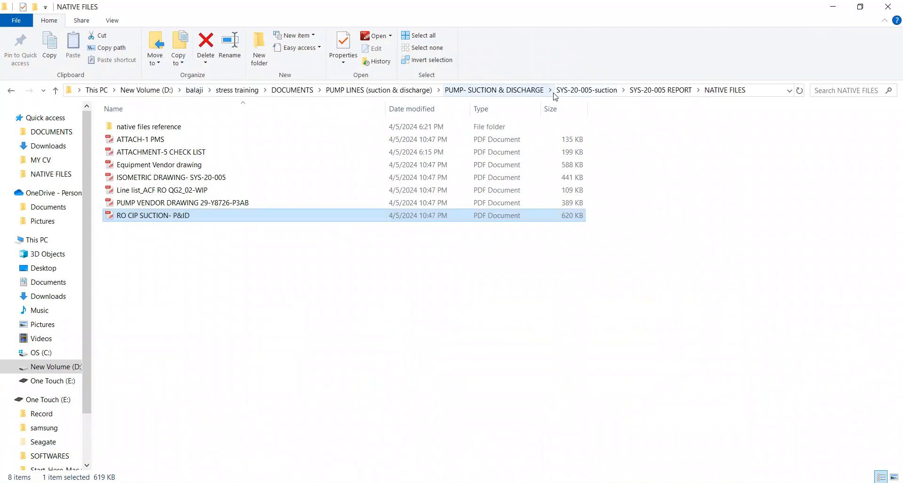
click(541, 90)
click(161, 128)
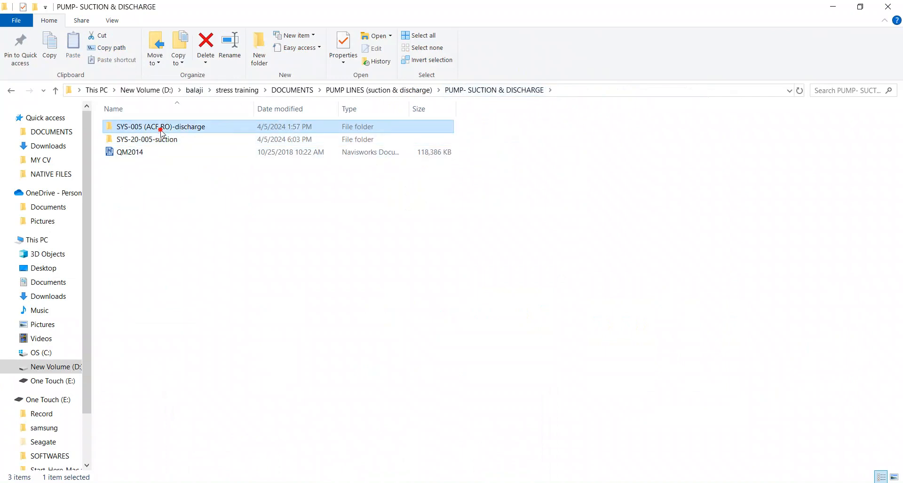
double_click(162, 129)
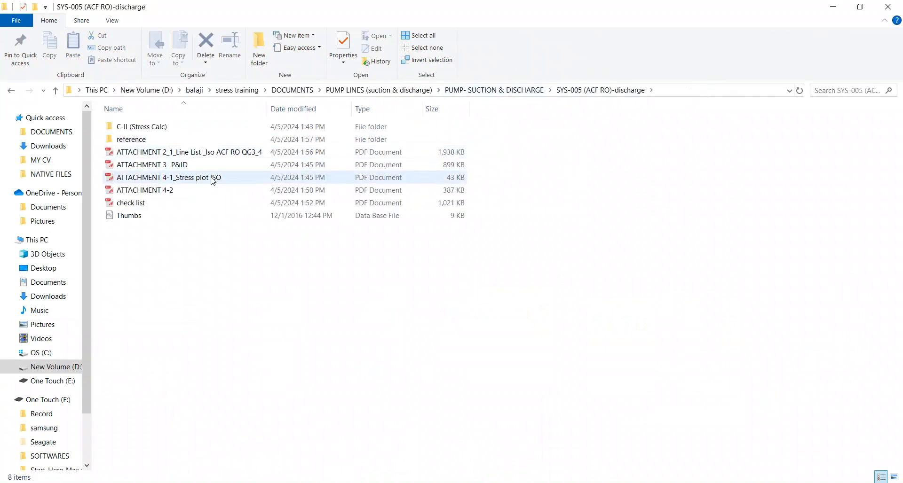
click(219, 153)
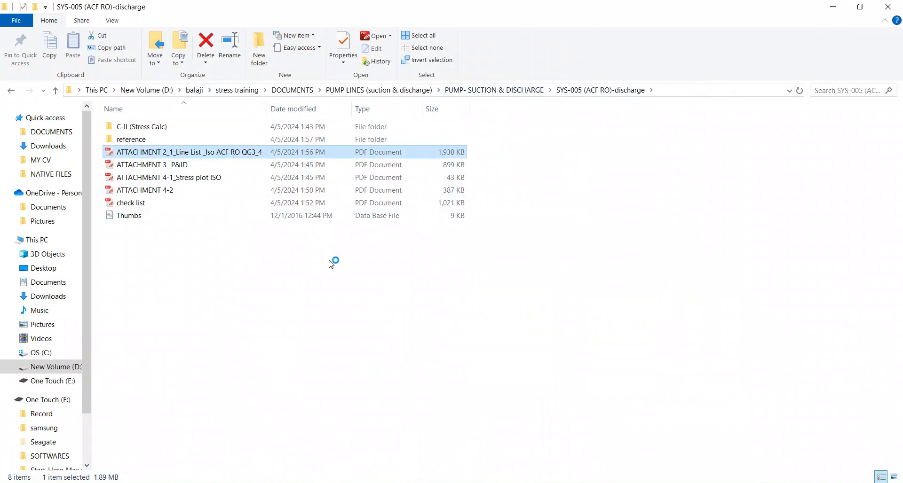
Examine the discharge line list and the first piping isometric drawing in the attachment.
scroll(325, 259, down, 3)
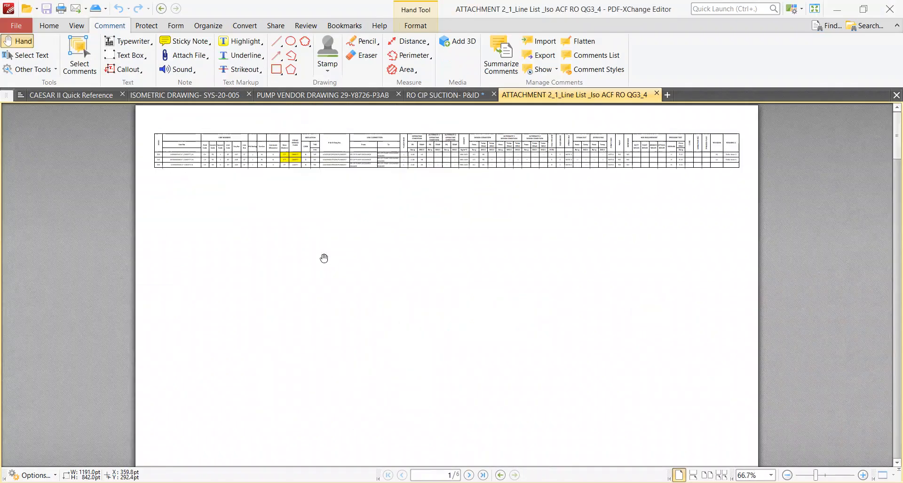
scroll(324, 259, down, 4)
scroll(324, 257, up, 3)
scroll(324, 256, down, 3)
scroll(324, 256, up, 3)
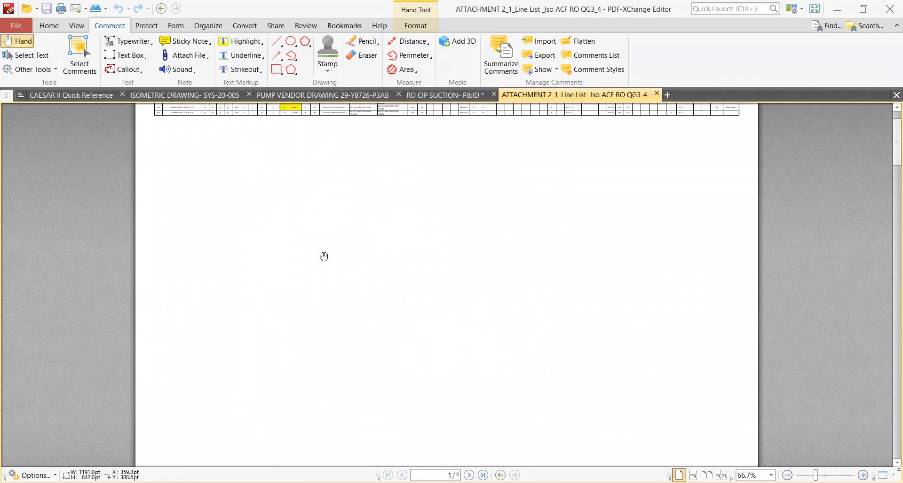
scroll(324, 256, down, 1)
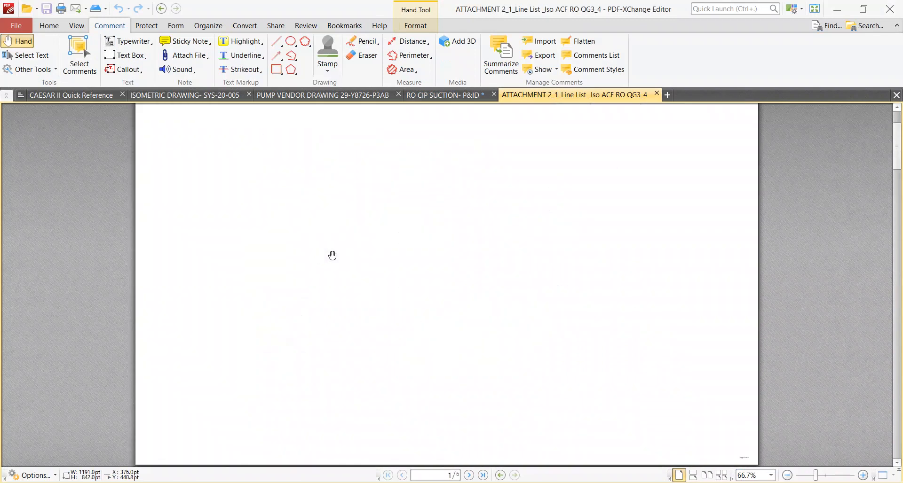
scroll(332, 254, down, 2)
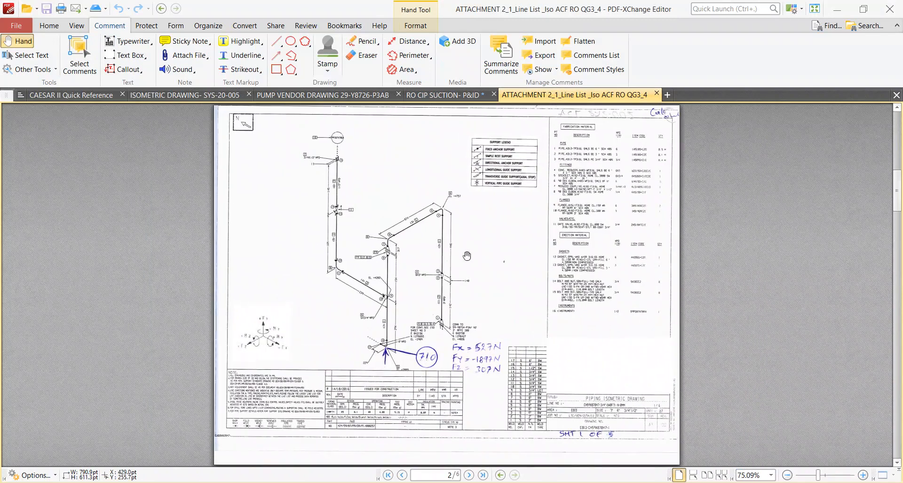
ctrl+scroll(479, 259, up, 4)
ctrl+scroll(439, 311, up, 1)
drag(385, 314, 297, 285)
ctrl+scroll(297, 286, down, 1)
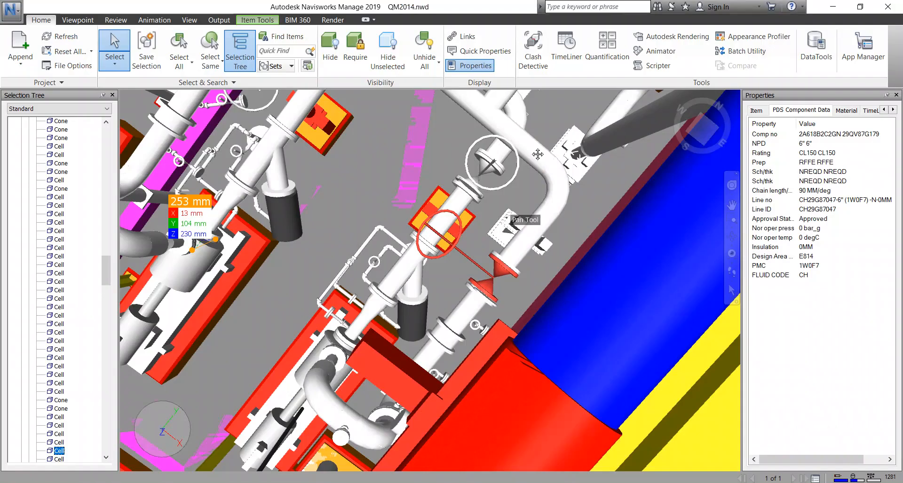
Select the large elbow on top of the pump in the Navisworks model QM2014 and review its component data.
middle_drag(403, 403, 424, 345)
middle_drag(351, 301, 405, 309)
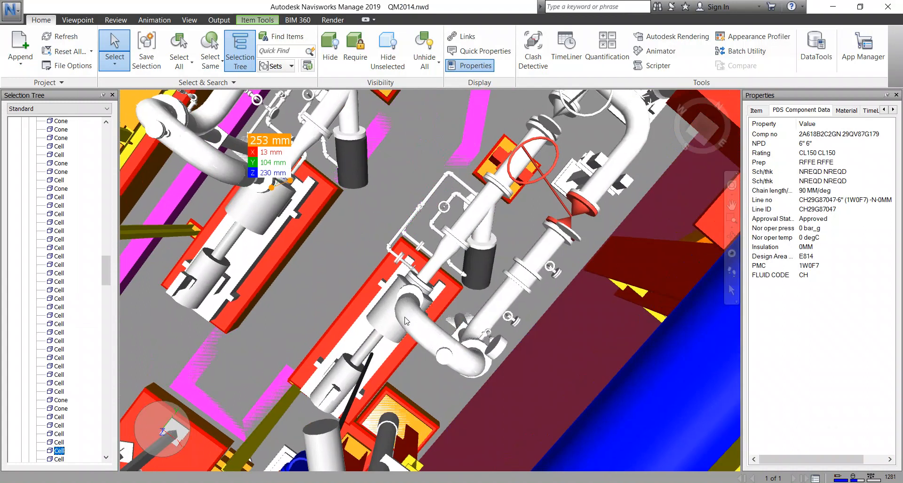
click(406, 315)
scroll(427, 235, down, 10)
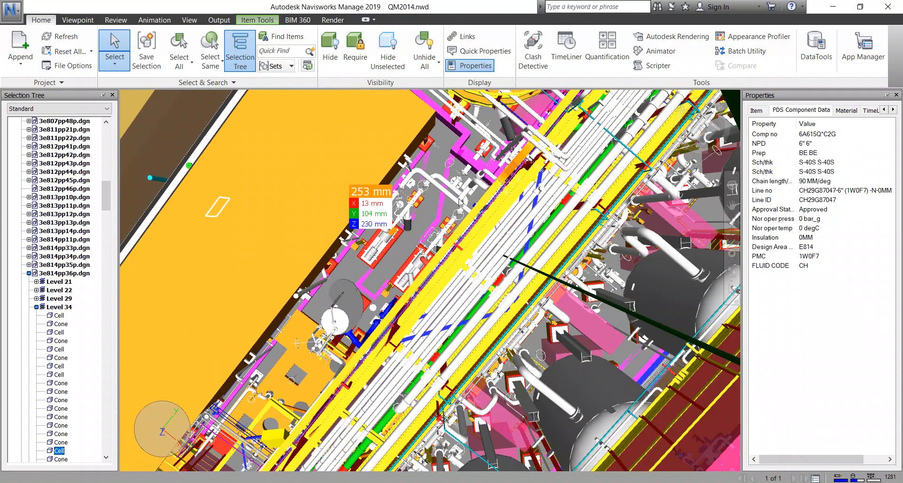
Survey the plant from above in Navisworks, from the surrounding equipment rows to the duty and standby pumps and their piping.
scroll(451, 204, down, 6)
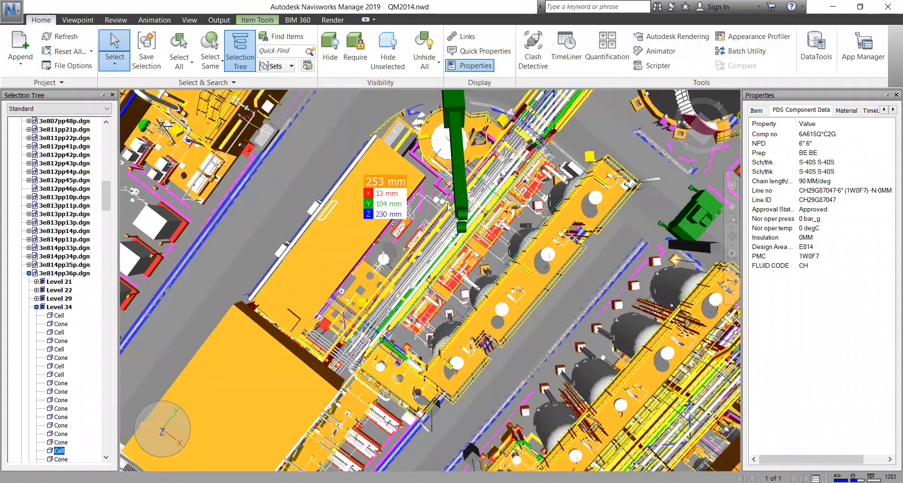
middle_drag(446, 204, 508, 245)
middle_drag(399, 222, 526, 266)
scroll(386, 219, down, 3)
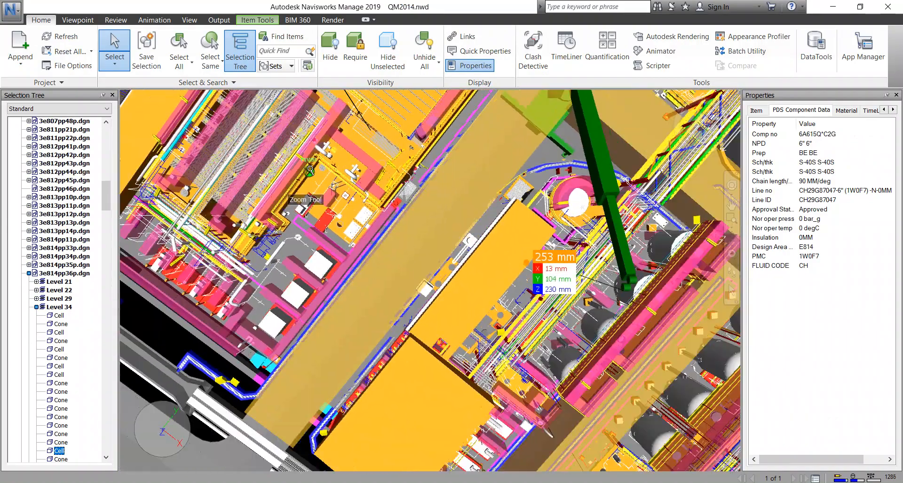
middle_drag(604, 346, 457, 249)
scroll(542, 309, up, 5)
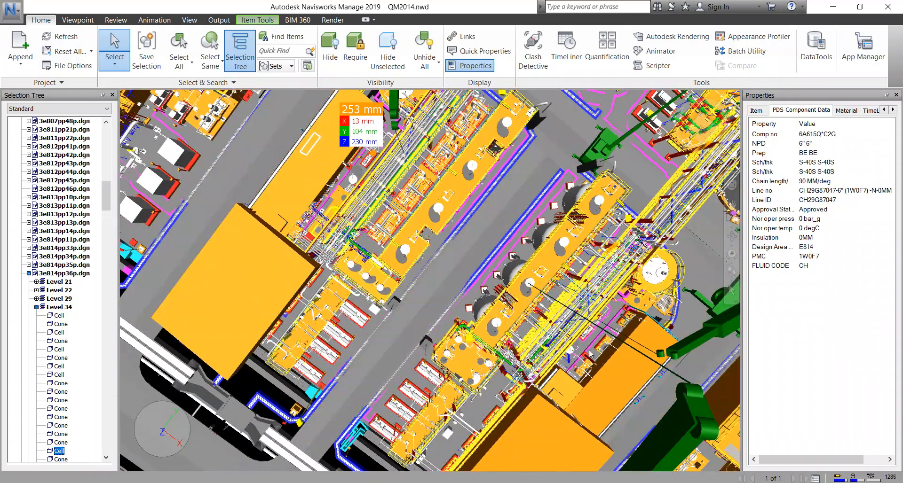
scroll(511, 249, up, 5)
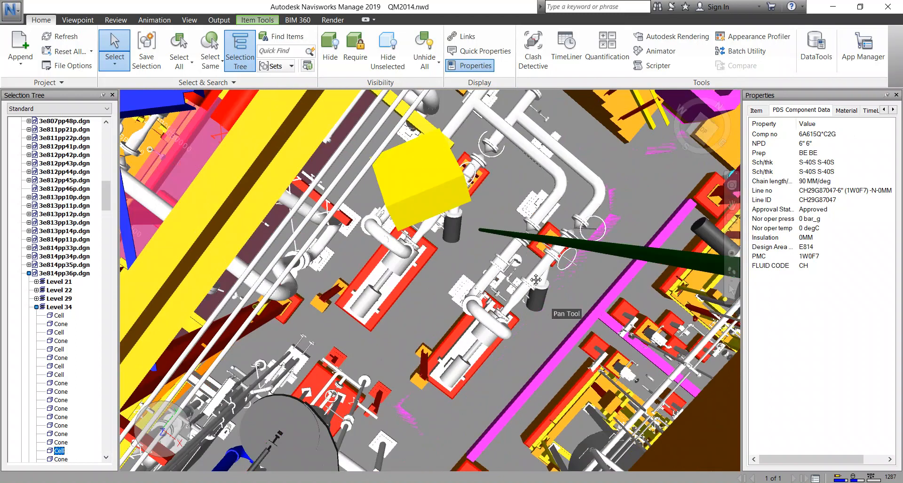
click(503, 333)
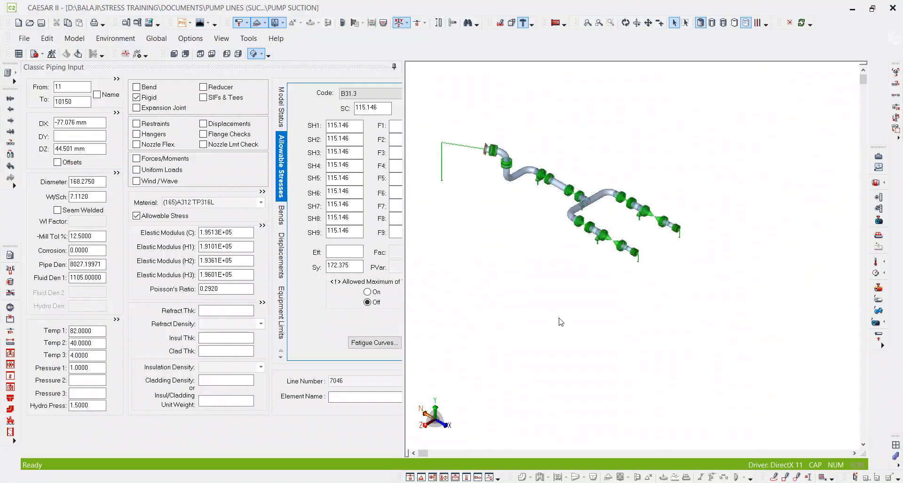
Browse existing jobs for opening and duplicate the PUMP SUCTION.C2 file within the C2 FILE - 5.3 folder.
scroll(546, 212, up, 2)
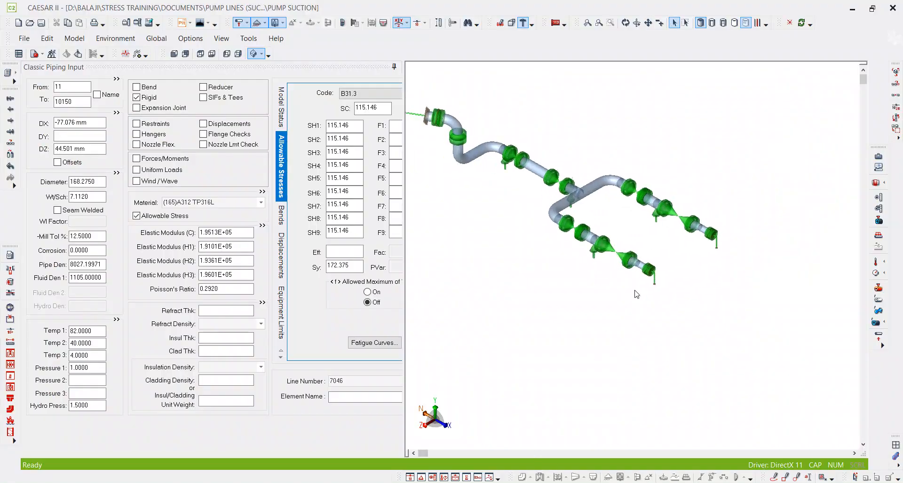
click(30, 23)
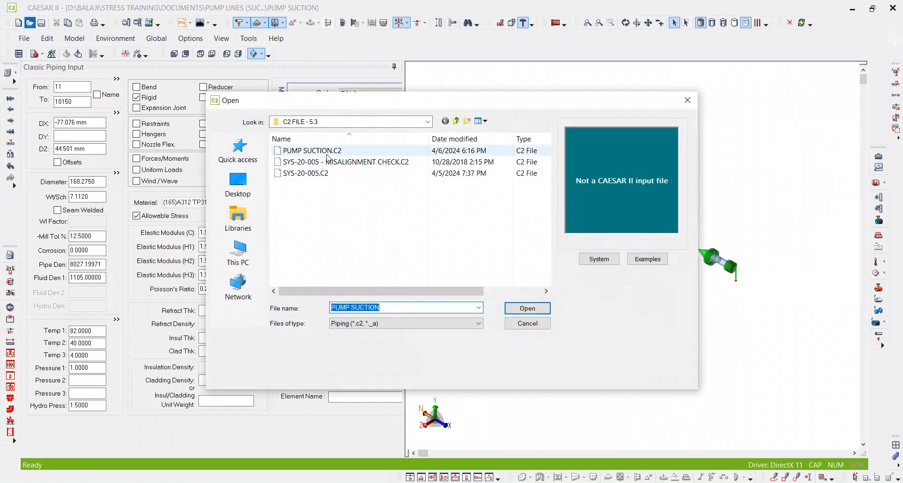
click(319, 151)
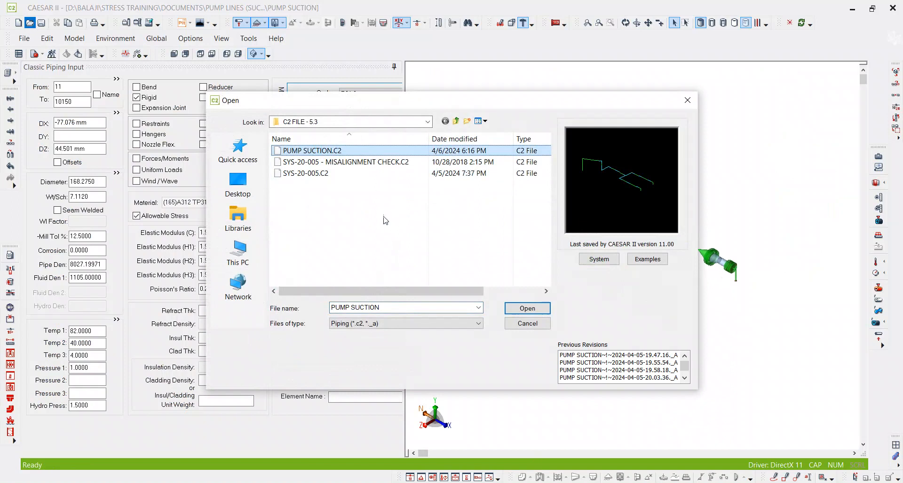
click(323, 151)
right_click(323, 149)
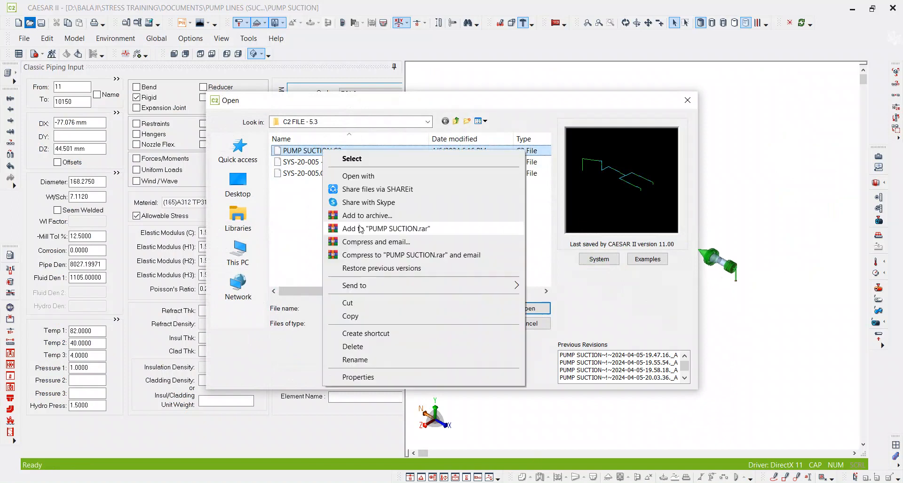
click(348, 316)
right_click(349, 215)
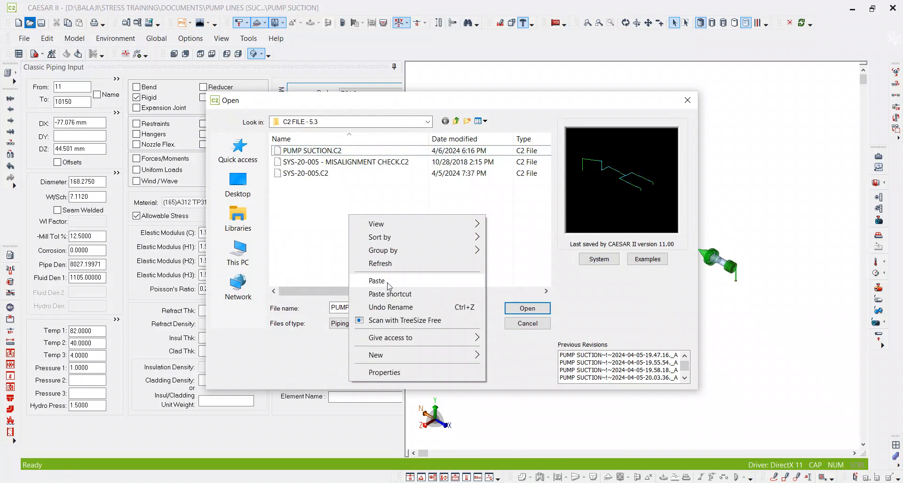
click(387, 282)
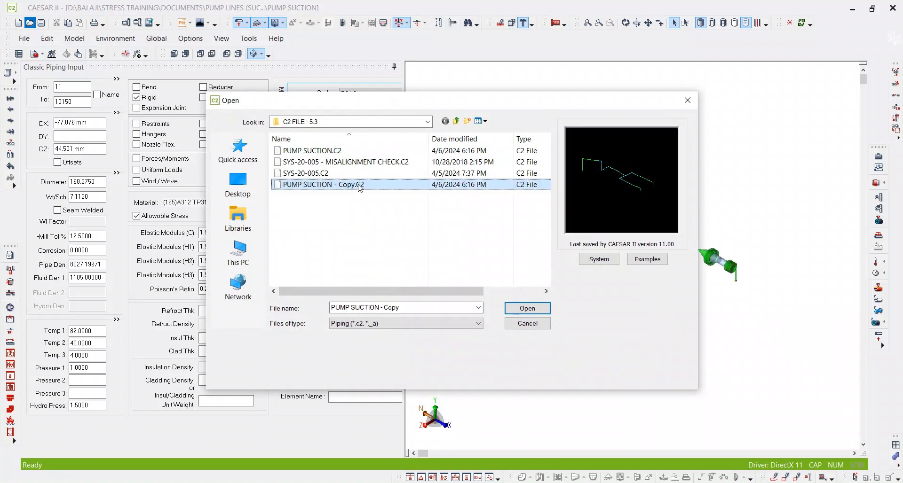
Rename the copied pump suction file as PUMP DISCHARGE.C2.
click(335, 187)
drag(302, 184, 332, 186)
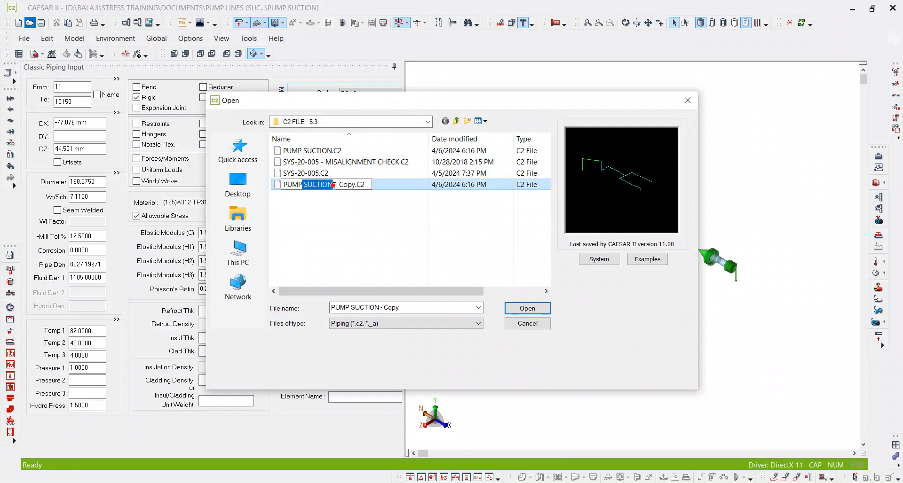
click(366, 211)
click(341, 187)
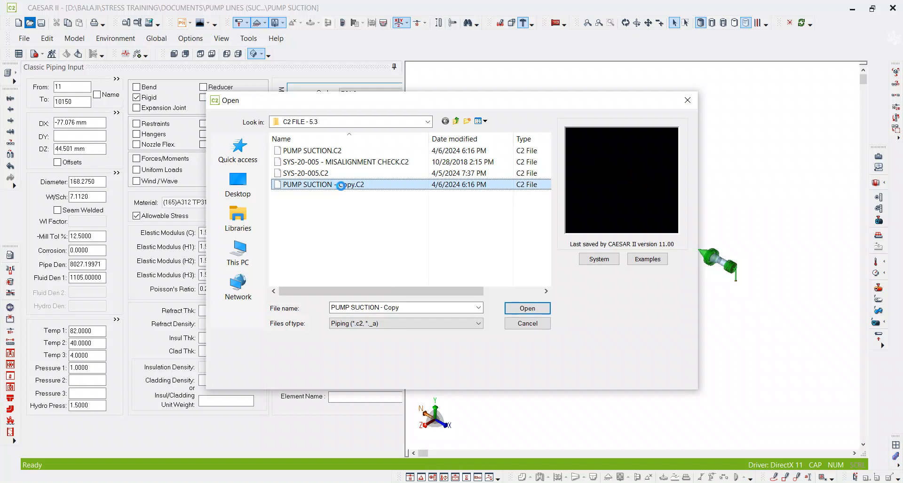
key(F2)
click(348, 186)
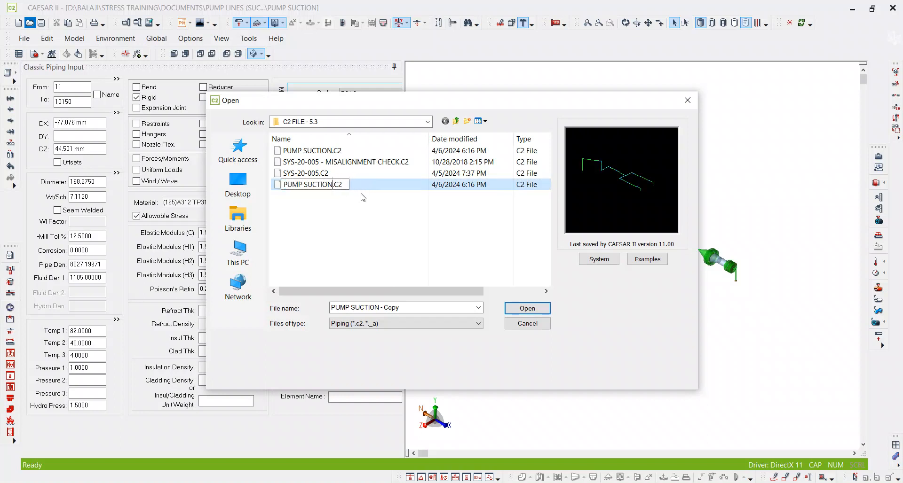
key(BackSpace)
key(BackSpace)
key(BackSpace)
text(DISCHARGE)
click(363, 197)
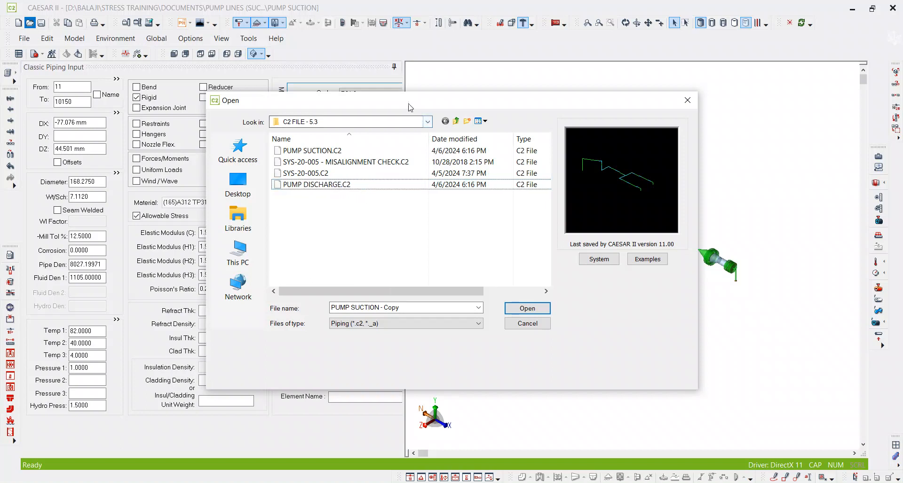
Open the PUMP DISCHARGE job from the C2 FILE - 5.3 folder.
double_click(332, 185)
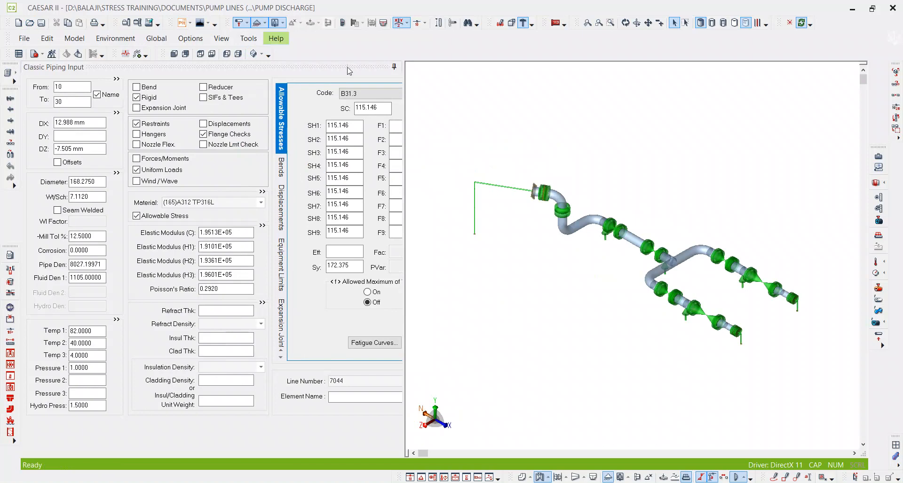
click(29, 23)
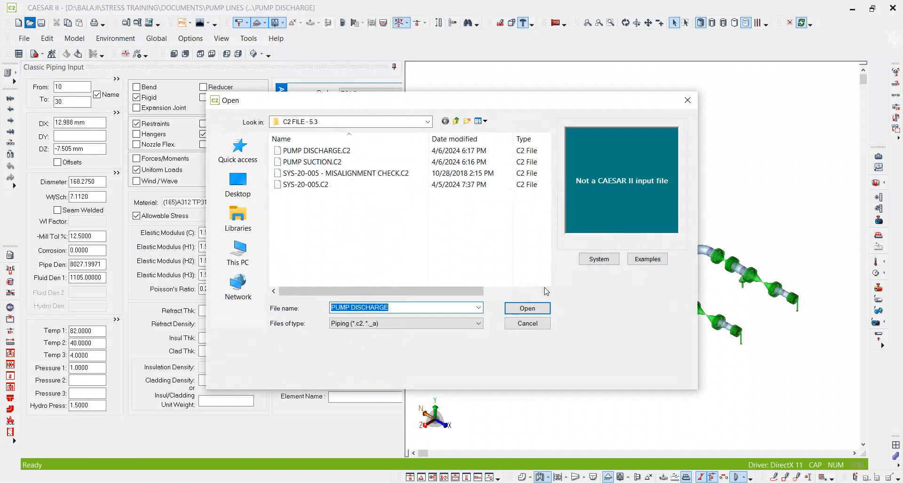
key(Return)
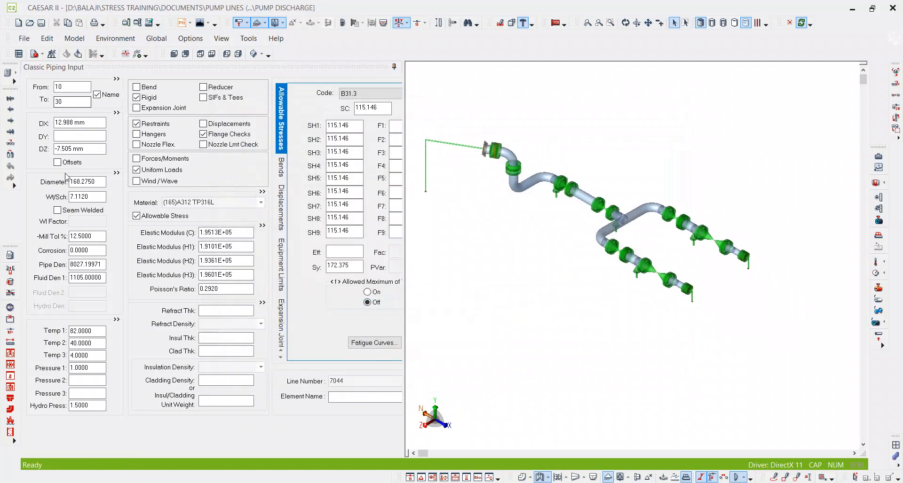
Show the uniform loads of element 10 to 30 and widen the piping input area to reveal the full load table.
double_click(174, 171)
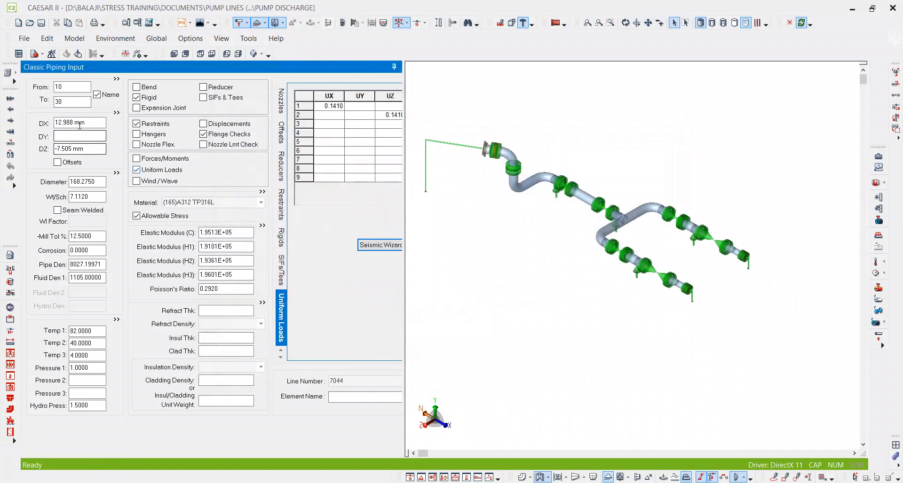
click(74, 107)
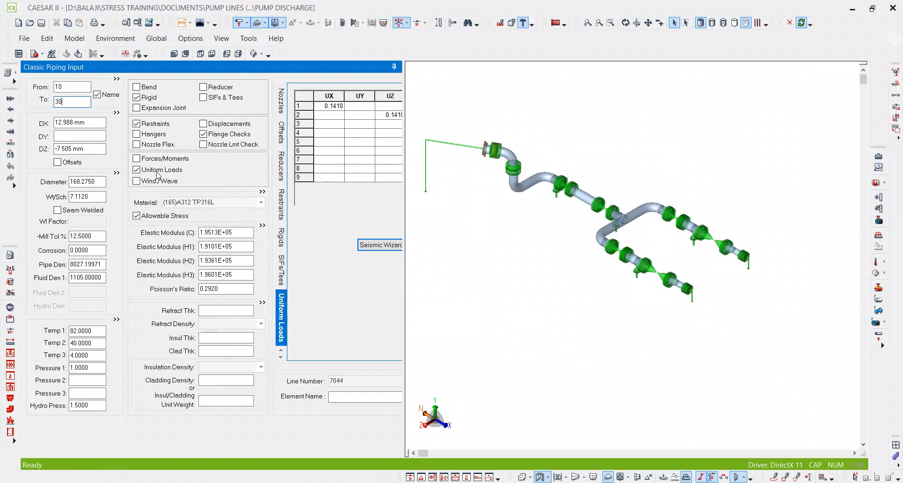
drag(403, 77, 487, 77)
click(317, 108)
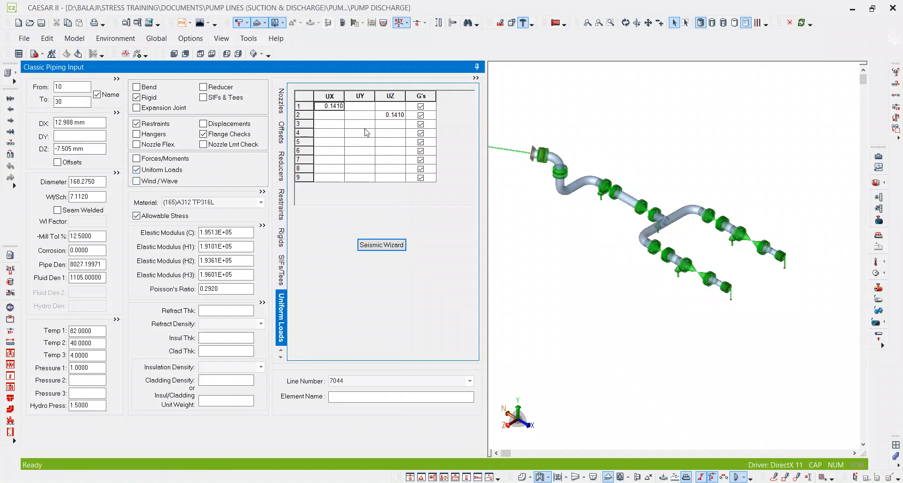
Try a wind load with a shape factor of 0.700 on element 10 to 30.
mouse_move(612, 190)
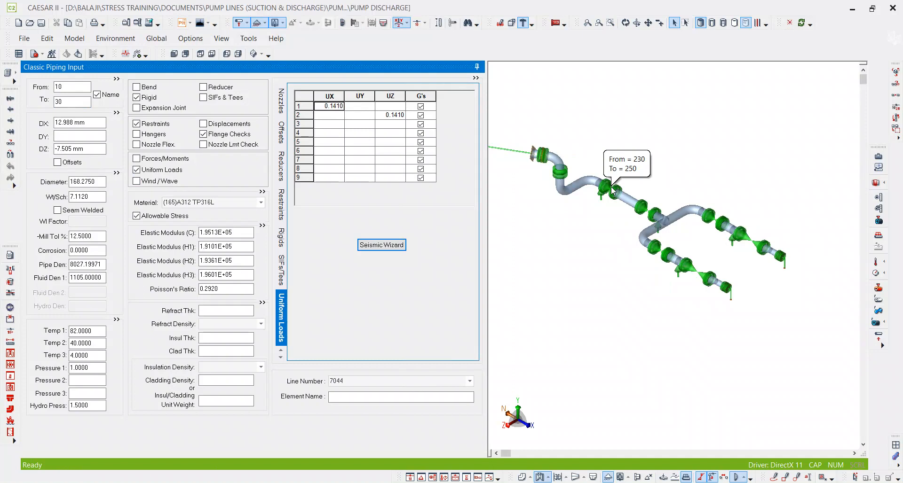
click(596, 122)
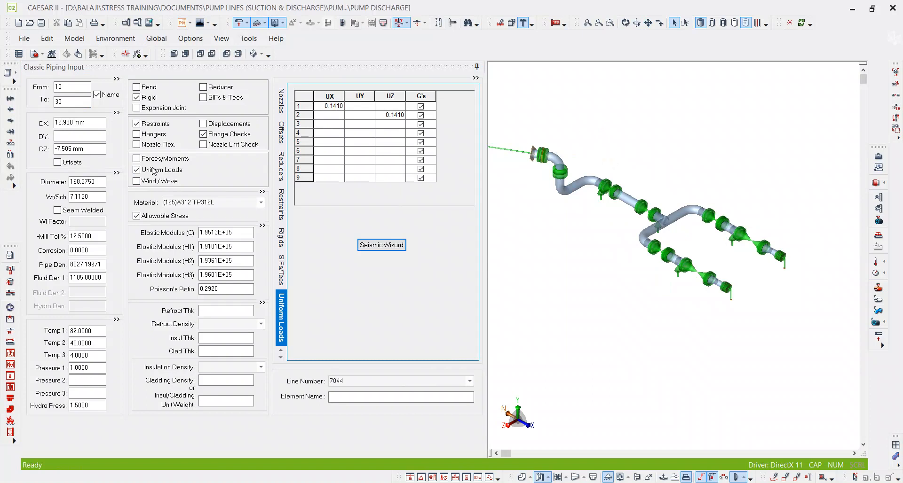
click(148, 181)
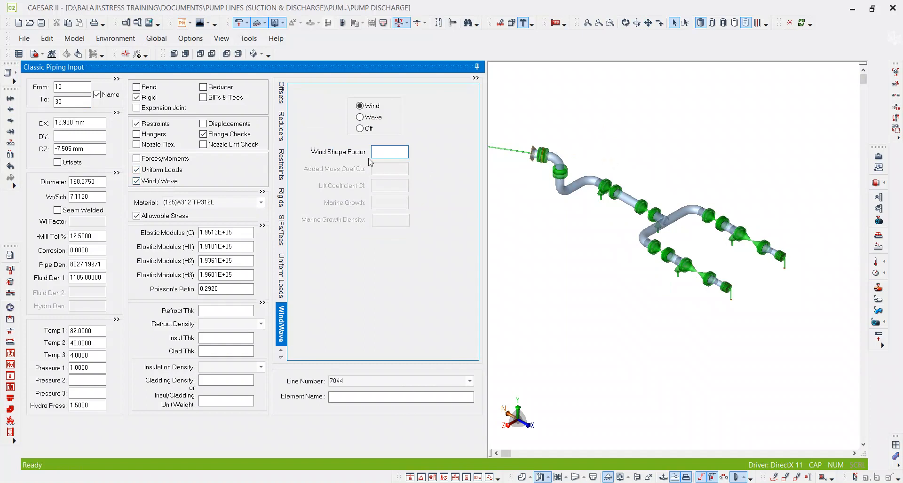
key(Tab)
click(405, 154)
text(.7)
key(Tab)
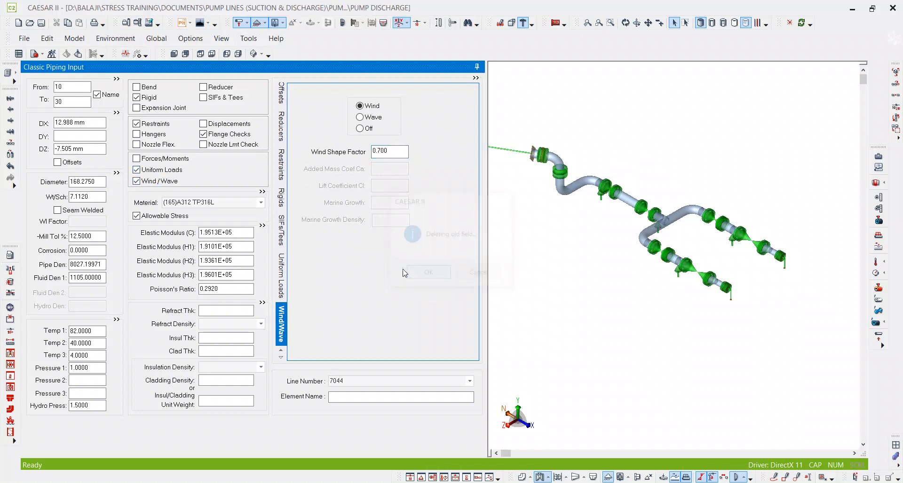
click(136, 181)
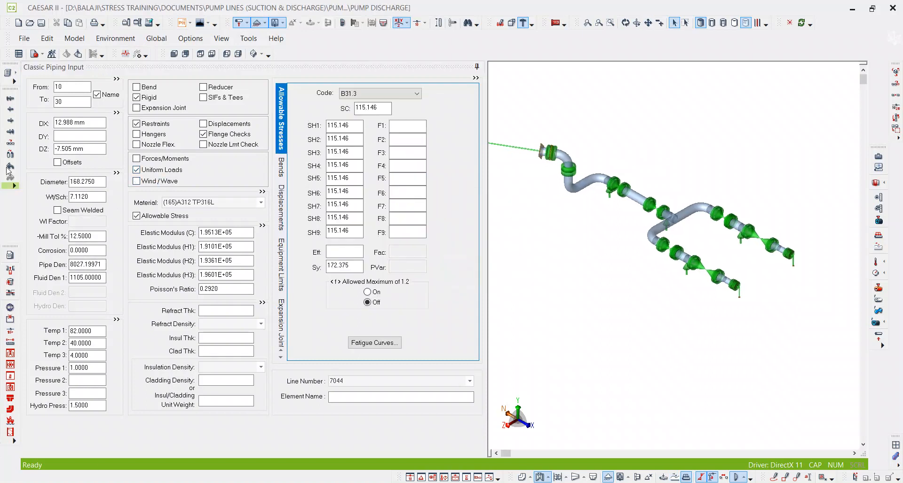
Delete every element after 10 to 30 through the element list, then close the list.
click(9, 72)
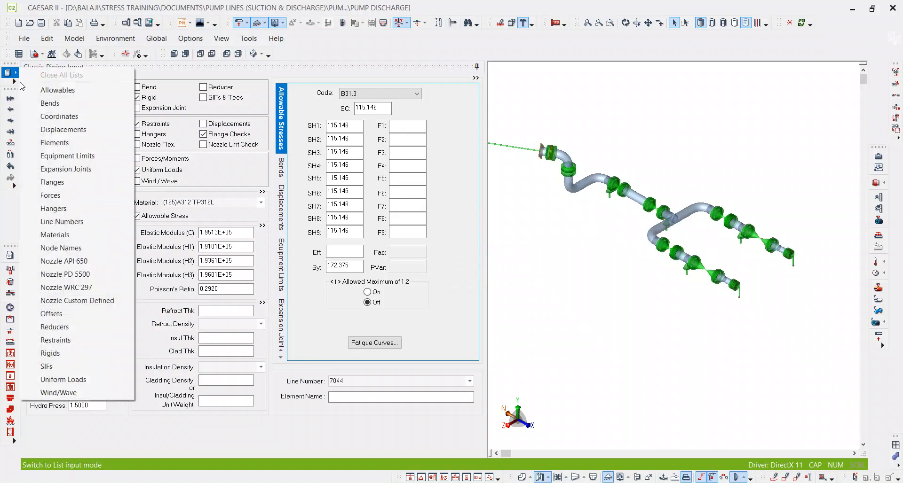
click(54, 143)
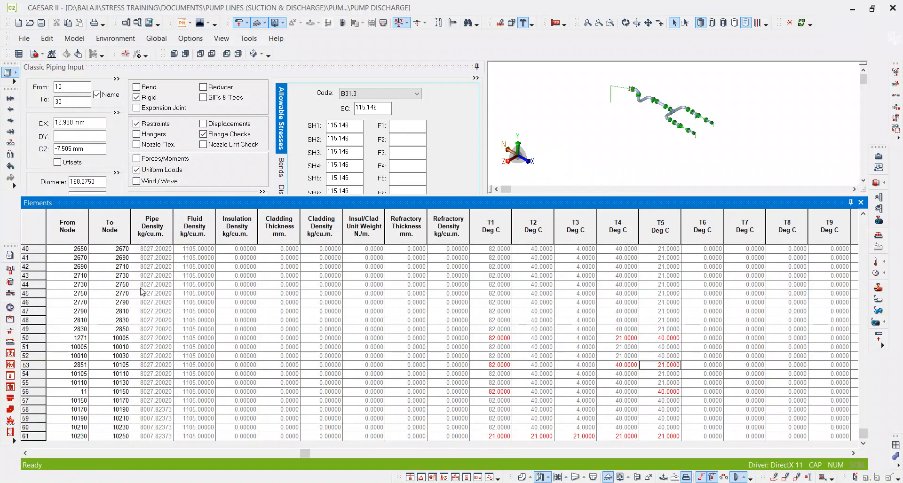
scroll(117, 271, up, 5)
scroll(113, 274, up, 2)
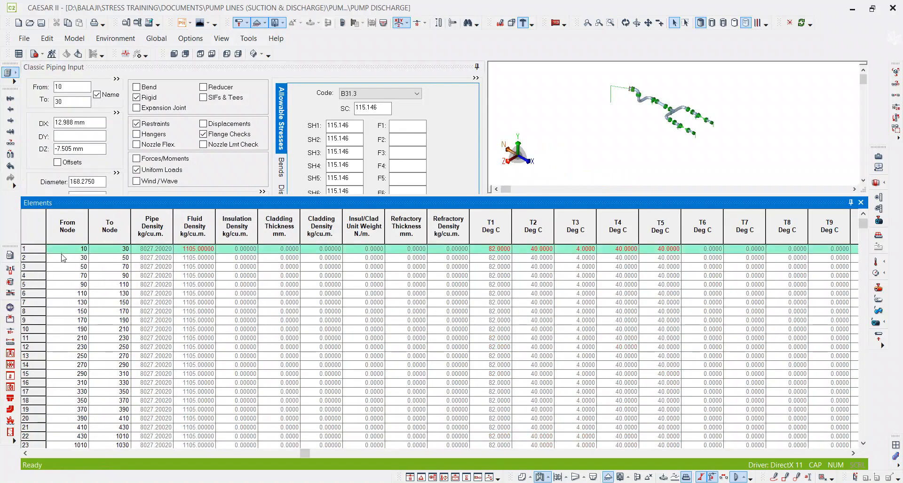
click(39, 260)
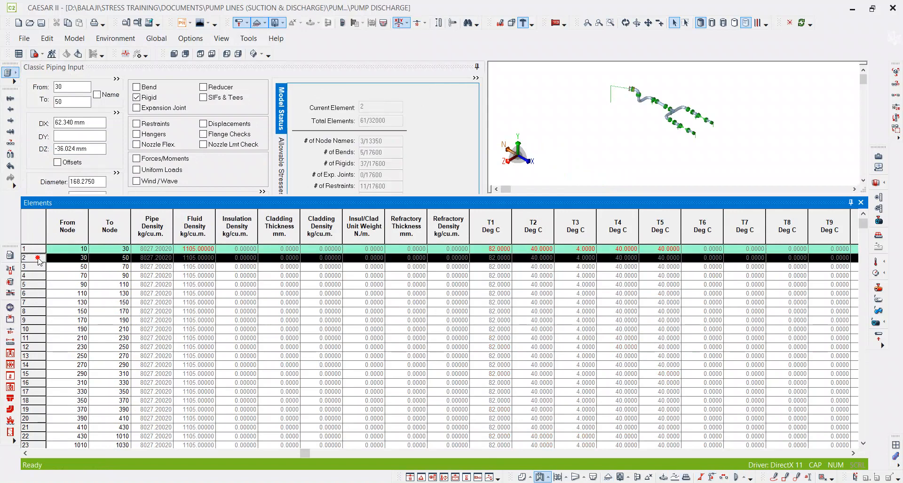
drag(39, 261, 49, 445)
right_click(28, 362)
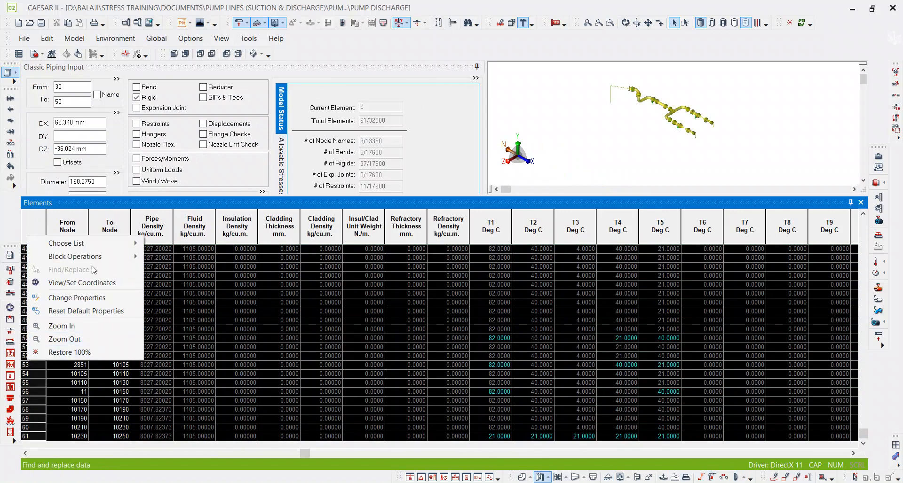
mouse_move(118, 262)
click(172, 273)
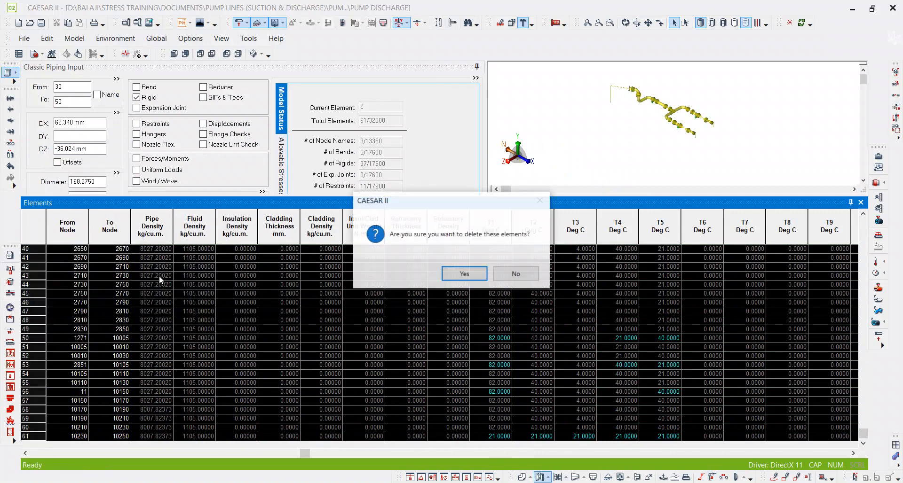
click(459, 274)
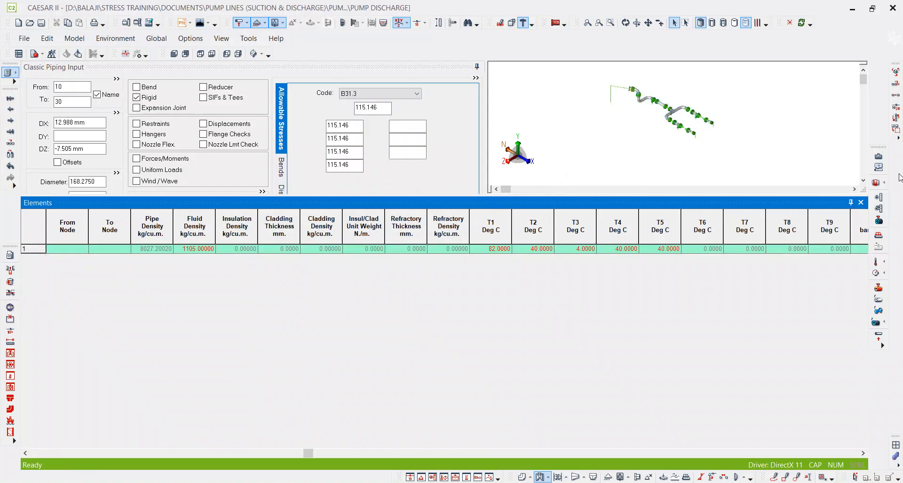
click(861, 203)
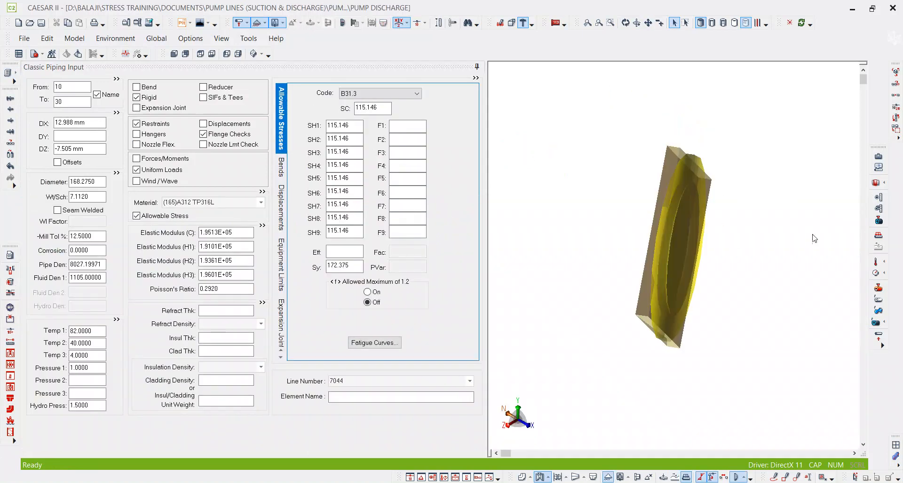
click(539, 330)
Switch to PDF-XChange Editor and examine the discharge isometric on page 2 around the pump nozzle connection and node 710.
key(alt+Tab)
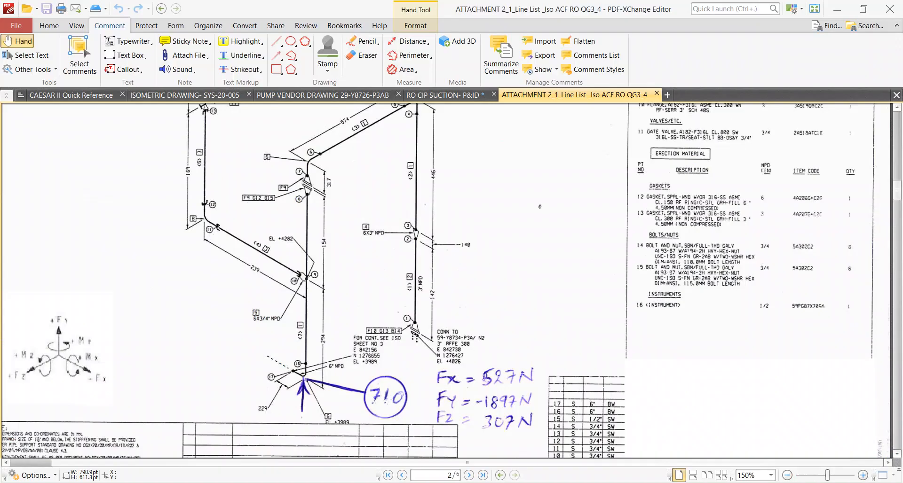
scroll(543, 249, down, 1)
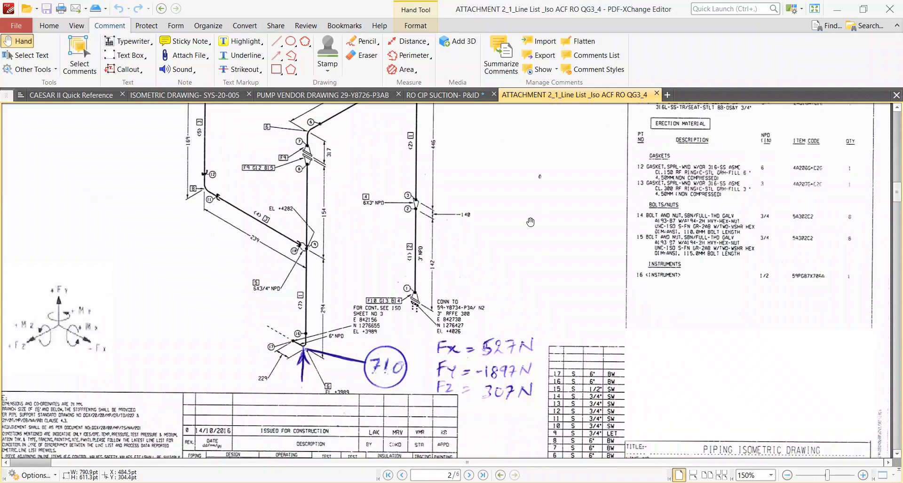
ctrl+scroll(477, 253, down, 4)
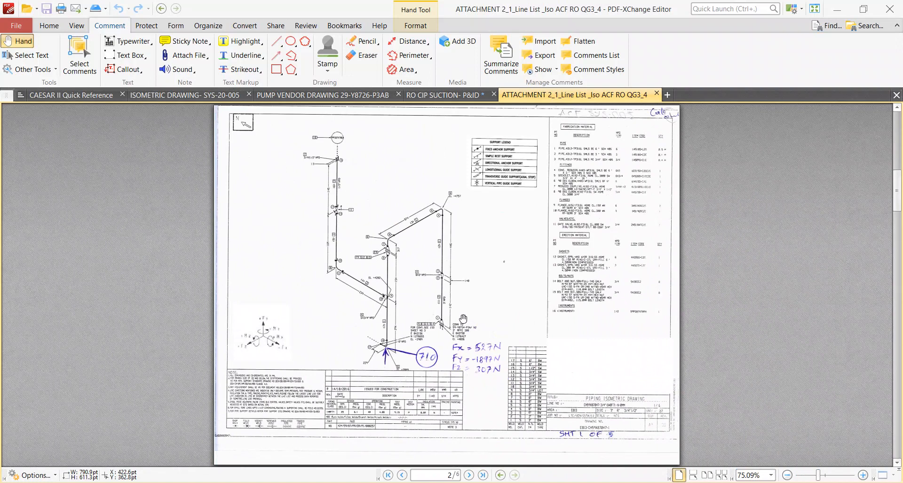
ctrl+scroll(463, 318, up, 4)
ctrl+scroll(445, 330, down, 3)
ctrl+scroll(449, 339, up, 3)
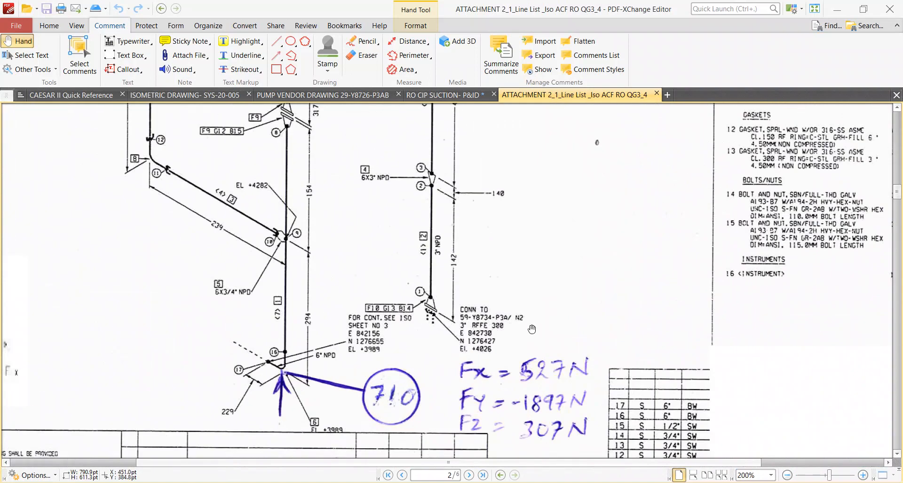
ctrl+scroll(531, 329, down, 3)
ctrl+scroll(531, 330, up, 2)
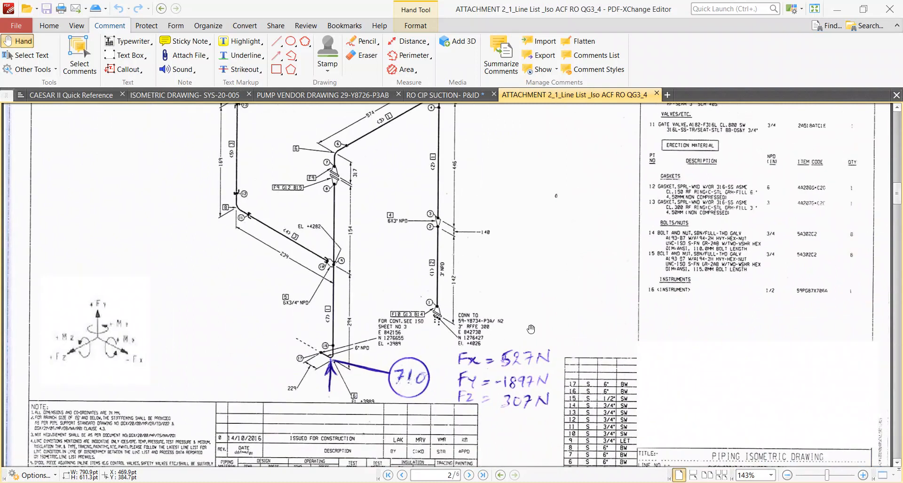
Check the nozzle size and rating table in the pump vendor drawing, then return to the isometric's pump nozzle connection.
click(325, 95)
ctrl+scroll(257, 213, down, 2)
drag(259, 192, 256, 270)
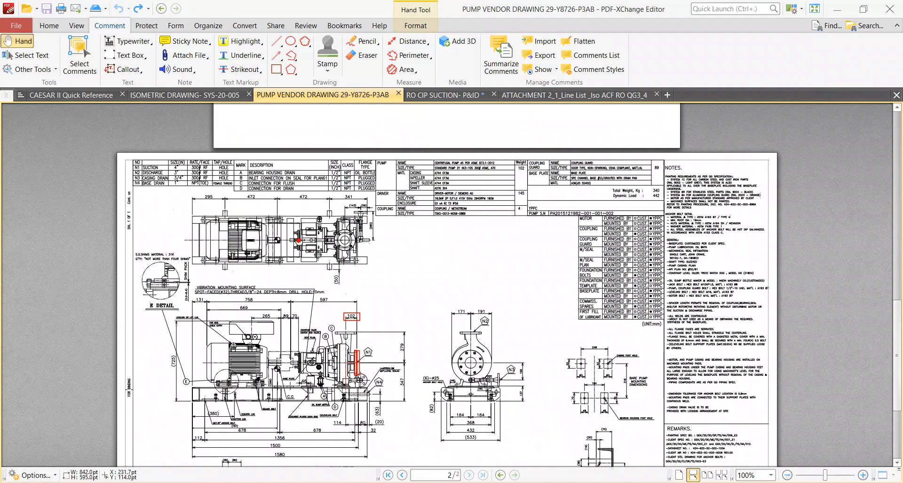
ctrl+scroll(130, 210, up, 3)
drag(141, 222, 333, 239)
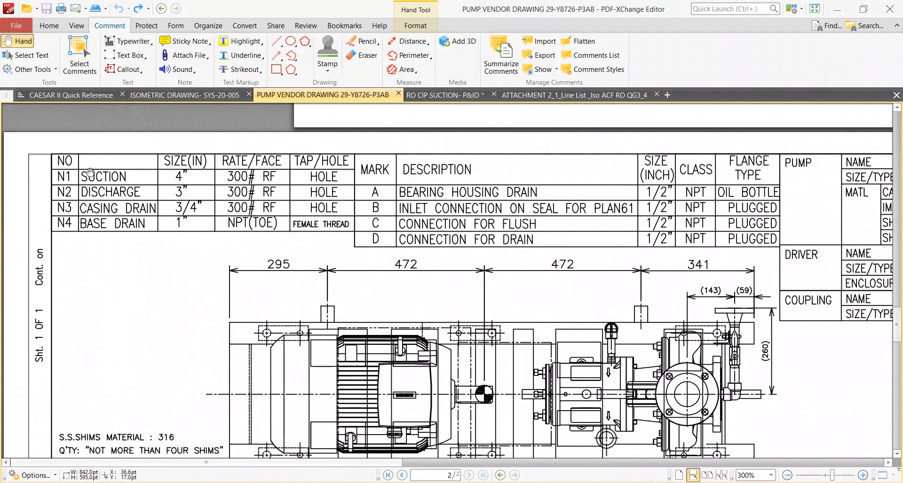
click(560, 94)
ctrl+scroll(594, 183, up, 3)
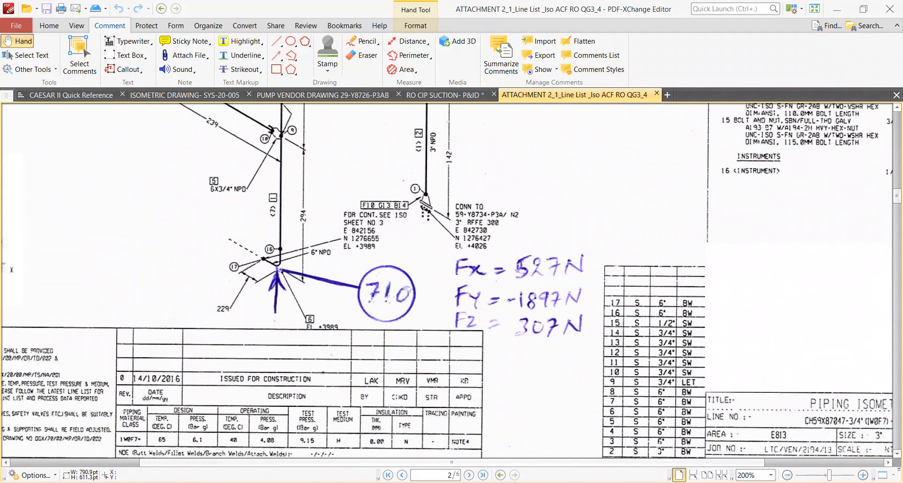
key(alt+Tab)
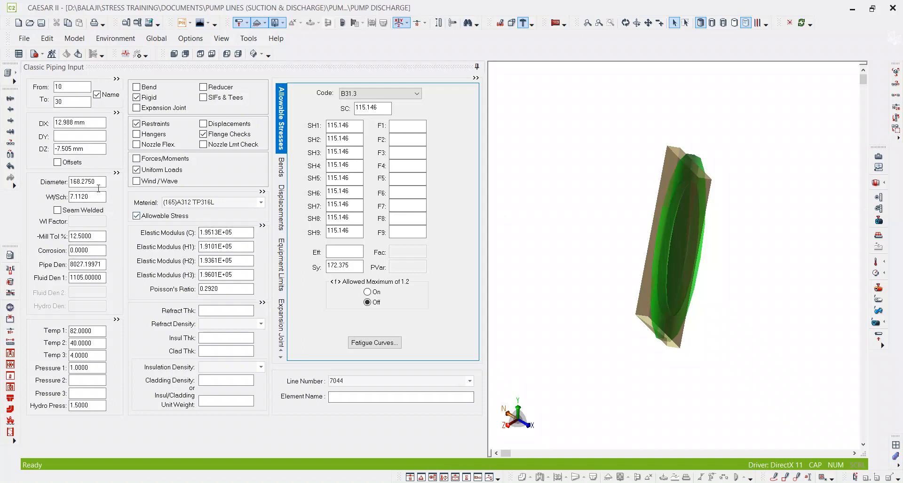
click(459, 482)
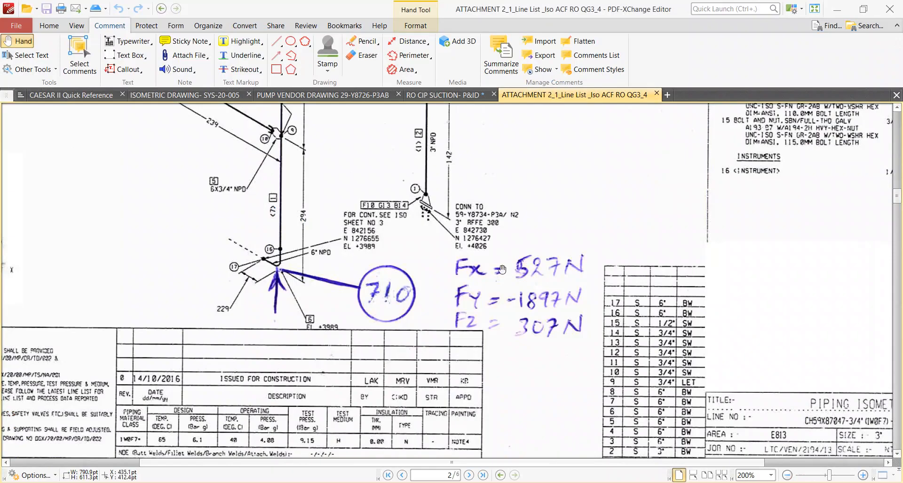
drag(537, 201, 515, 308)
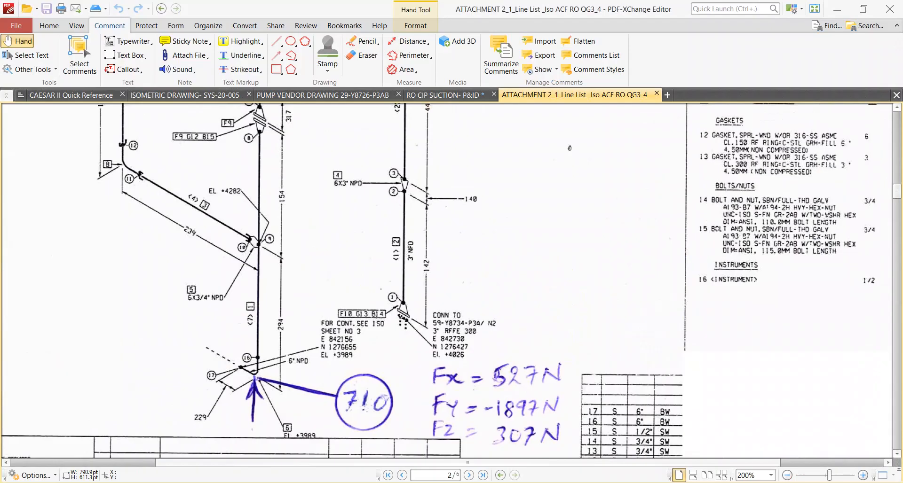
Switch to Navisworks and examine the pump discharge piping and its supports in the QM2014 plant model.
click(472, 482)
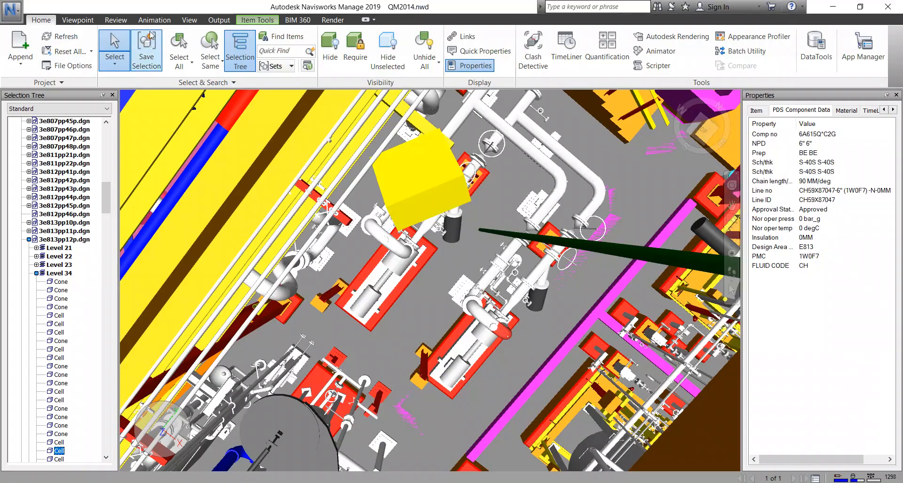
click(95, 24)
click(348, 66)
drag(549, 337, 526, 299)
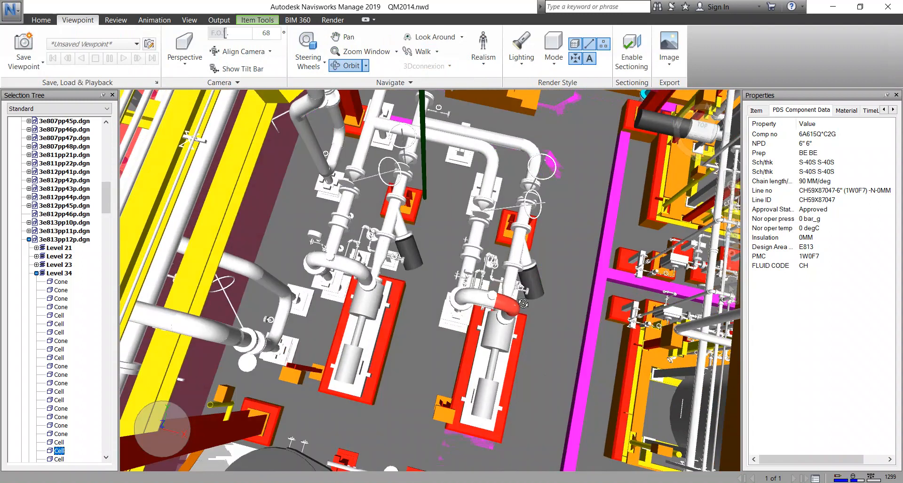
drag(463, 309, 570, 340)
shift+middle_drag(570, 340, 560, 324)
scroll(421, 248, up, 5)
mouse_move(421, 248)
shift+middle_down()
mouse_move(471, 263)
mouse_move(471, 243)
mouse_move(435, 241)
mouse_move(418, 220)
shift+middle_up()
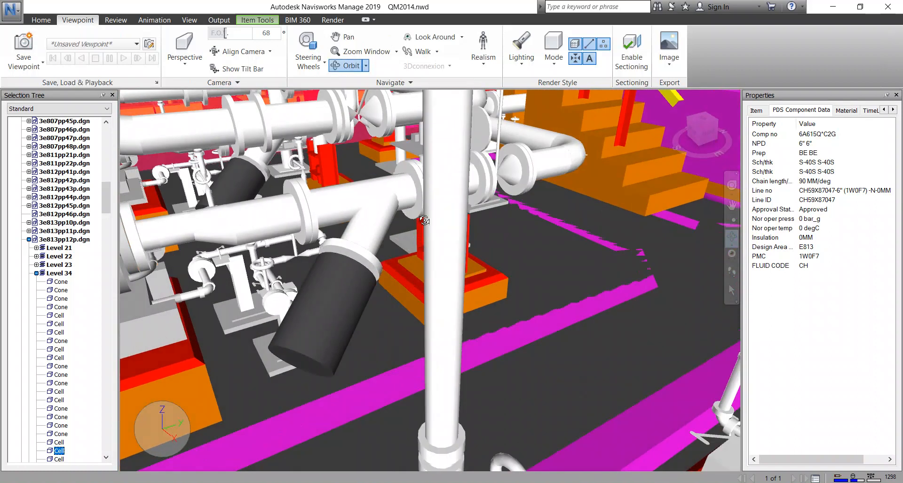
scroll(452, 236, up, 10)
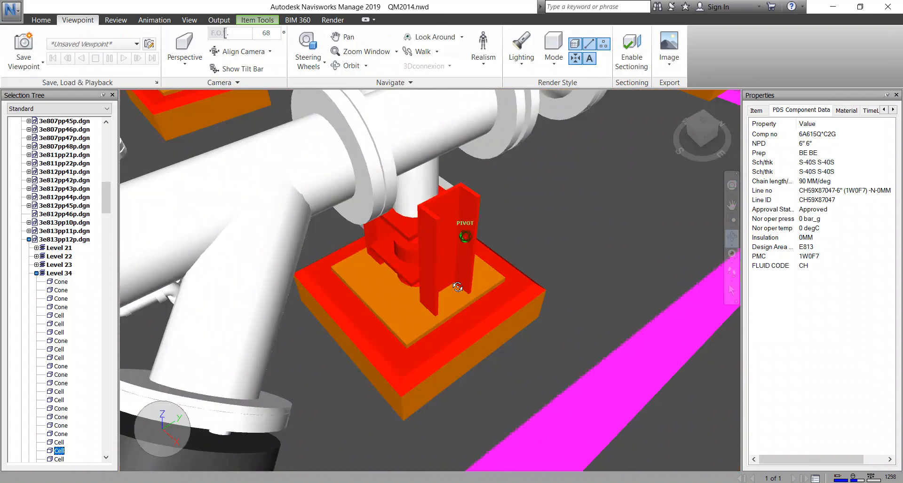
scroll(522, 243, down, 10)
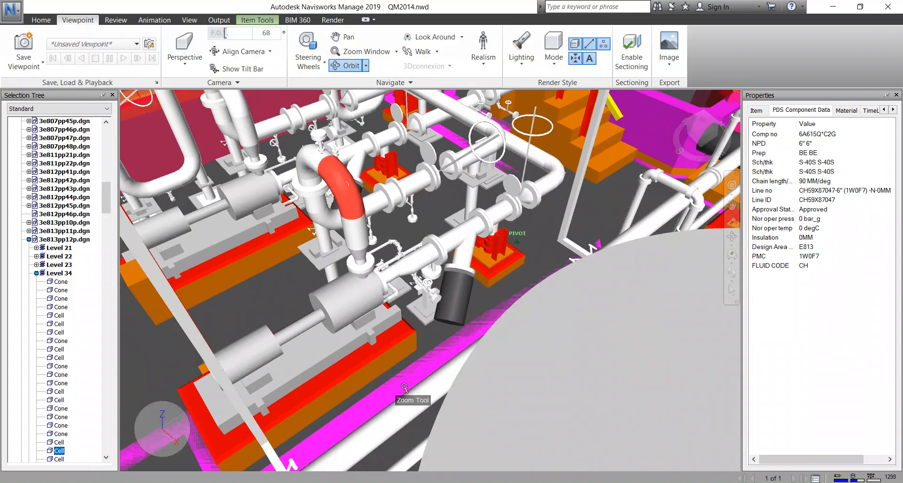
shift+middle_drag(410, 375, 583, 367)
shift+middle_drag(466, 244, 561, 470)
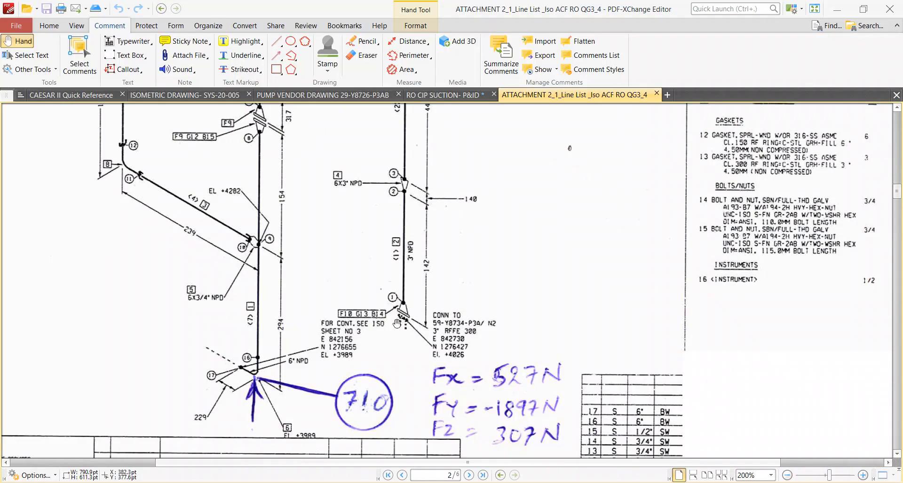
Return to the isometric in PDF-XChange Editor and check its flange F10 and 3-inch pipe in the fabrication material list.
ctrl+scroll(352, 323, up, 1)
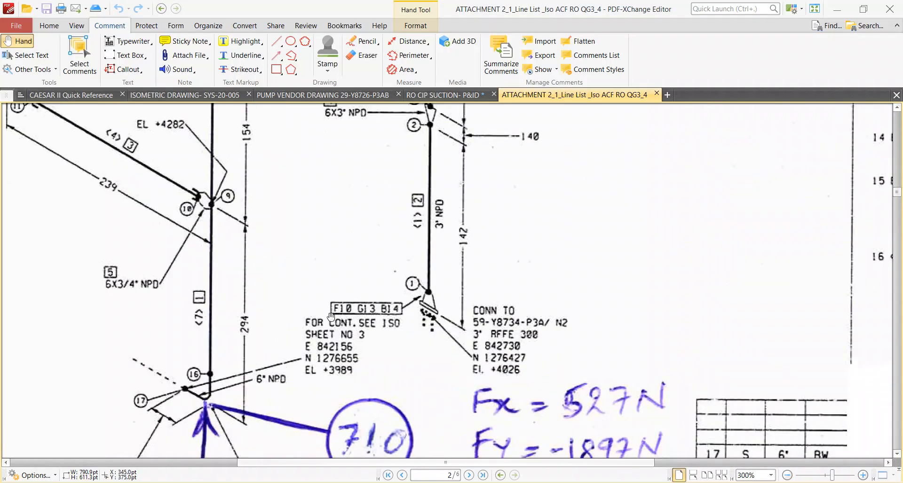
ctrl+scroll(335, 322, down, 3)
ctrl+scroll(333, 322, up, 3)
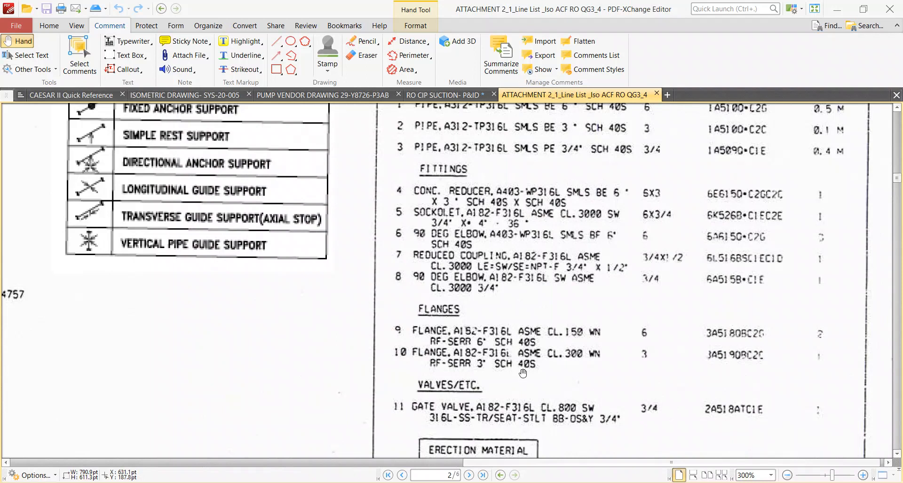
ctrl+scroll(498, 369, down, 3)
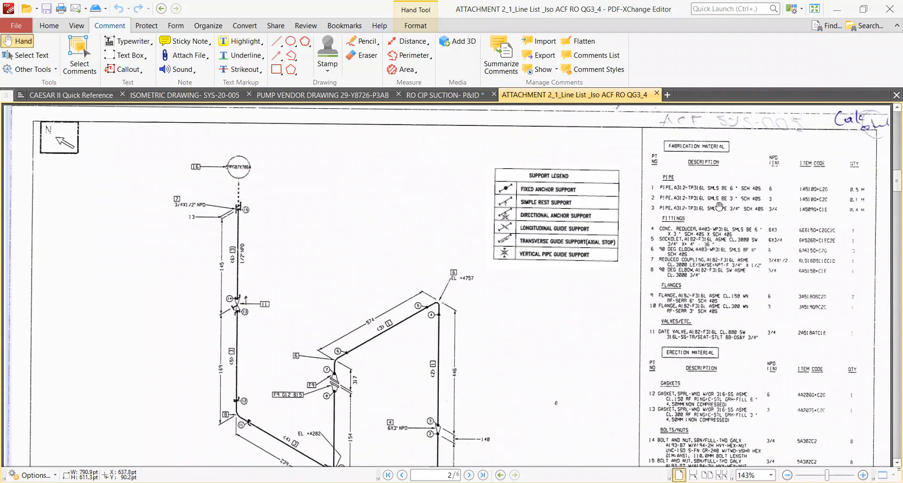
ctrl+scroll(718, 213, up, 1)
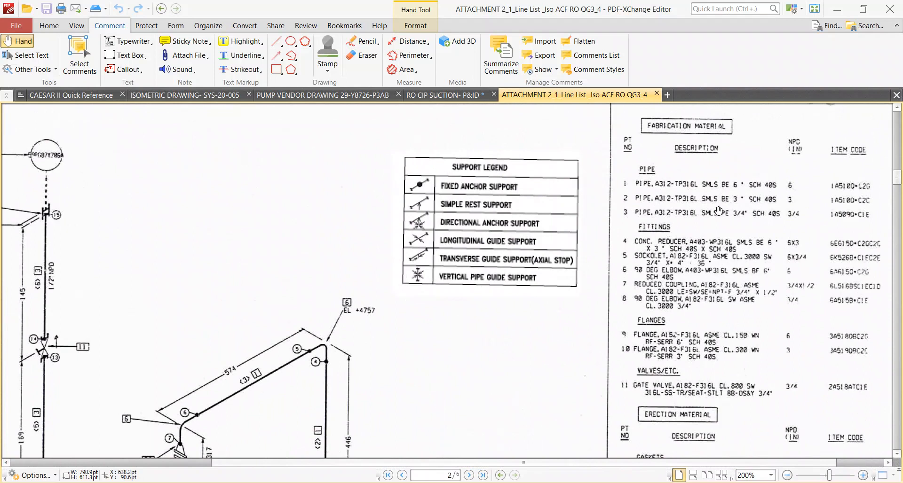
Switch to CAESAR II and set element 10 to 30 to a 3-inch nominal diameter with schedule 40S wall thickness.
key(alt+Tab)
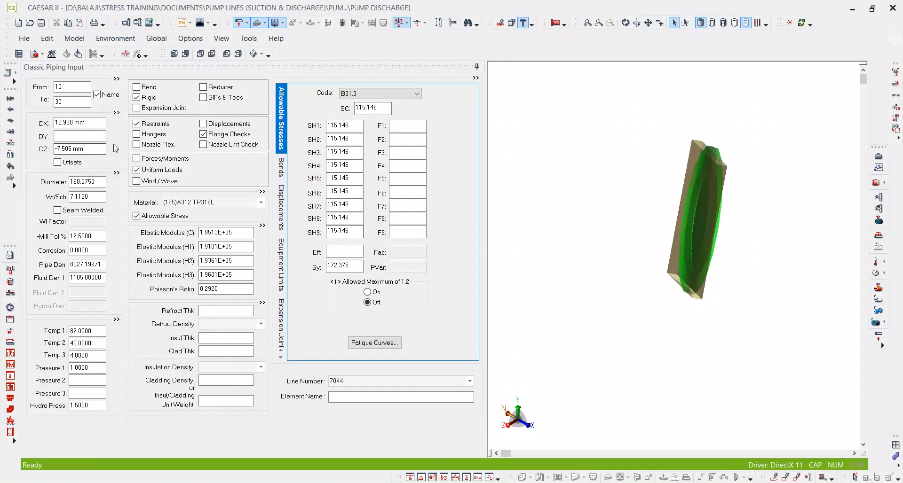
drag(98, 183, 18, 186)
text(3)
key(Tab)
text(40)
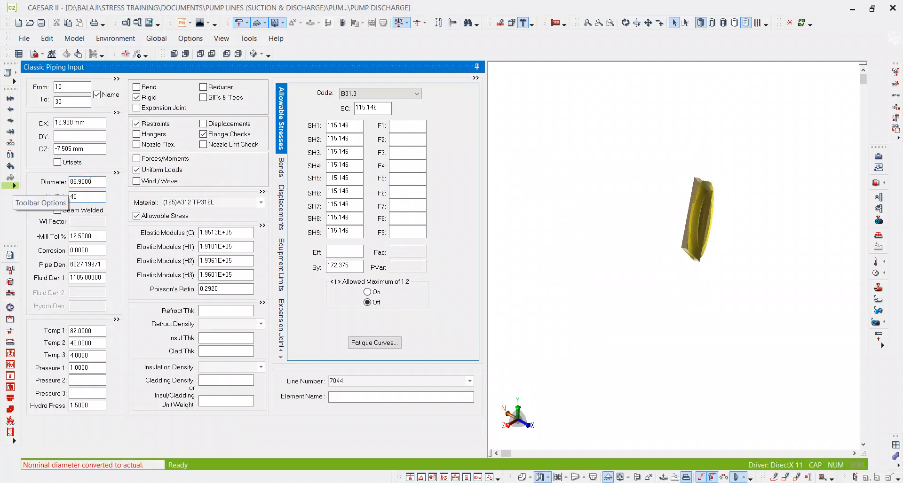
text(S)
key(Tab)
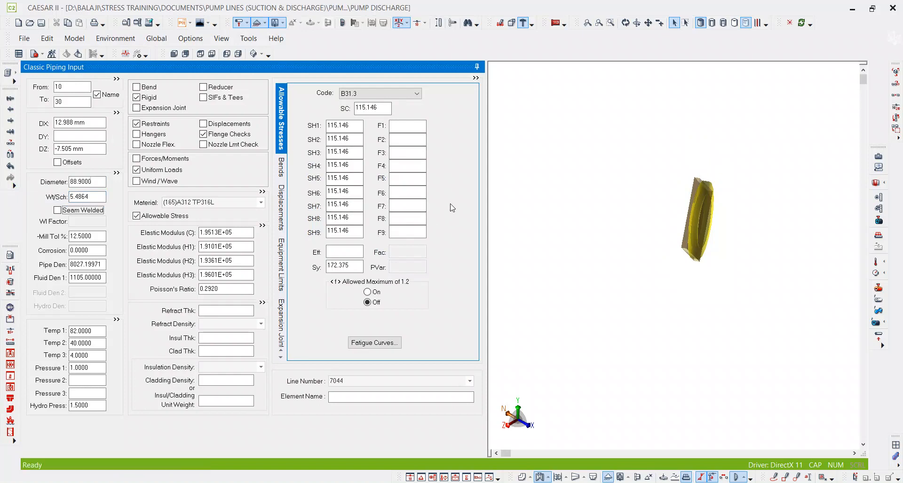
Check the line number in the isometric's title block in PDF-XChange Editor, then set the CAESAR II element's line number to 7047.
key(Tab)
key(Tab)
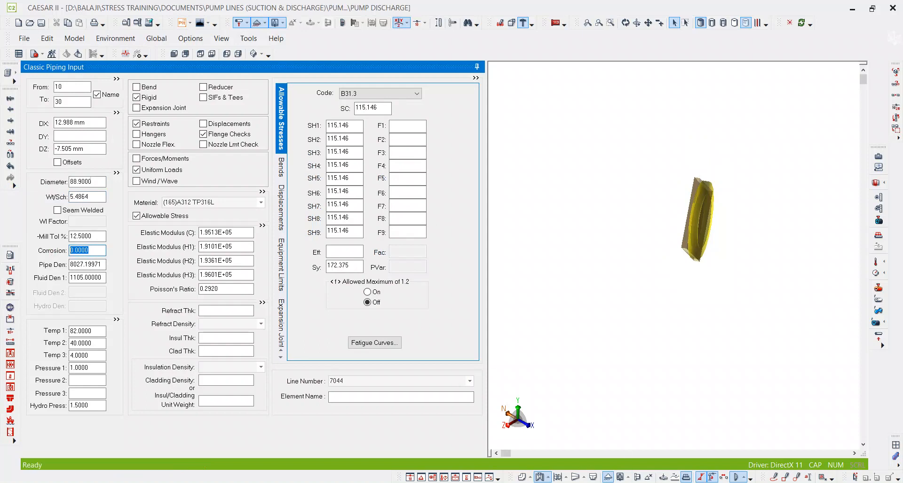
key(alt+Tab)
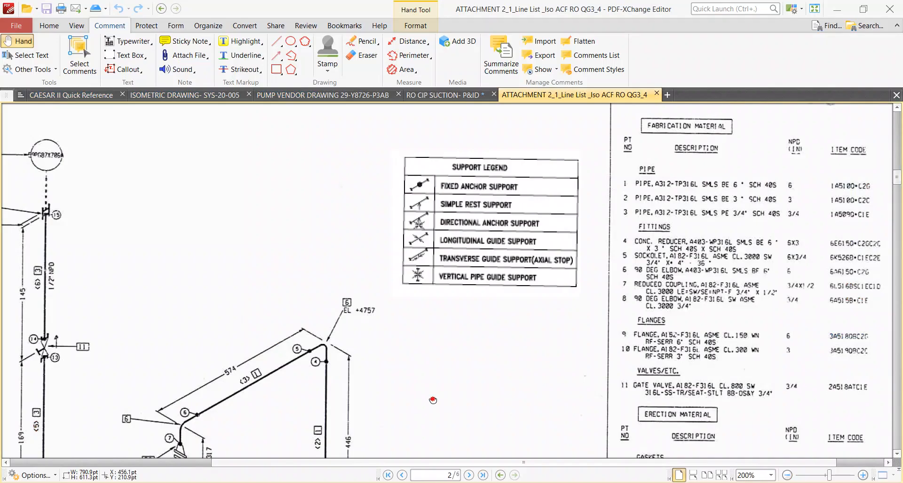
scroll(518, 267, down, 6)
scroll(518, 267, down, 6)
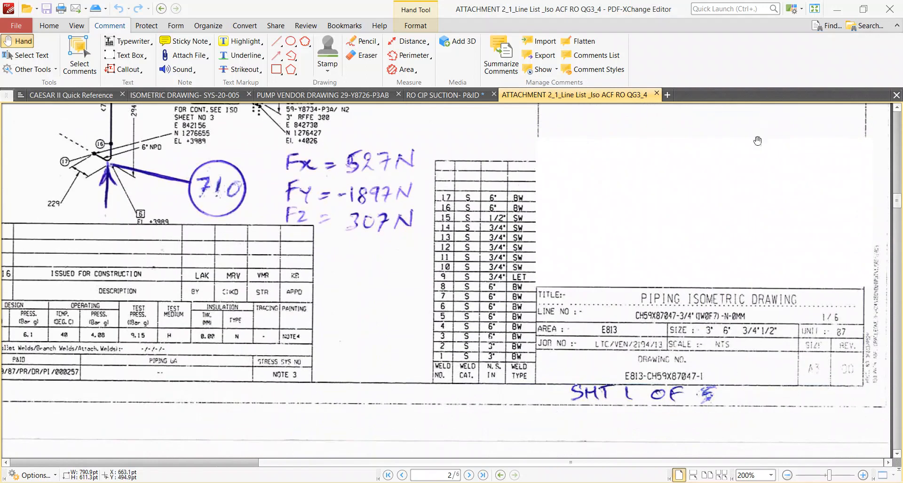
click(841, 9)
click(351, 380)
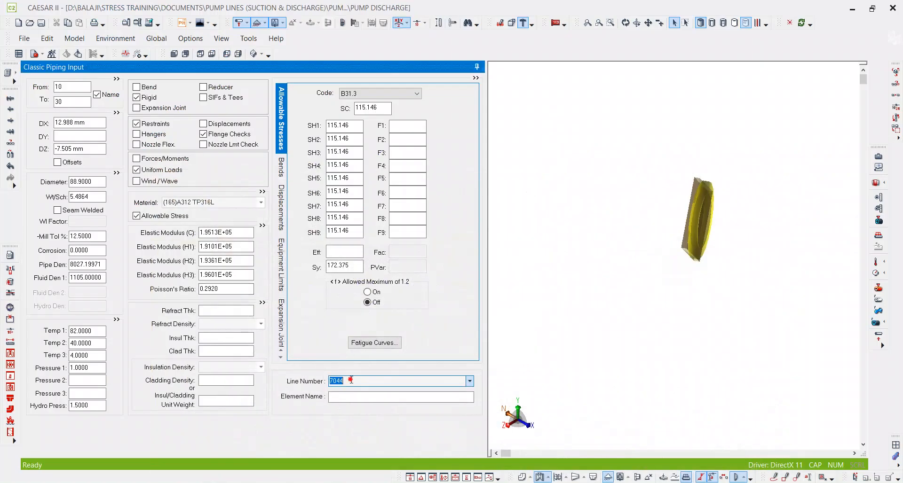
text(7047)
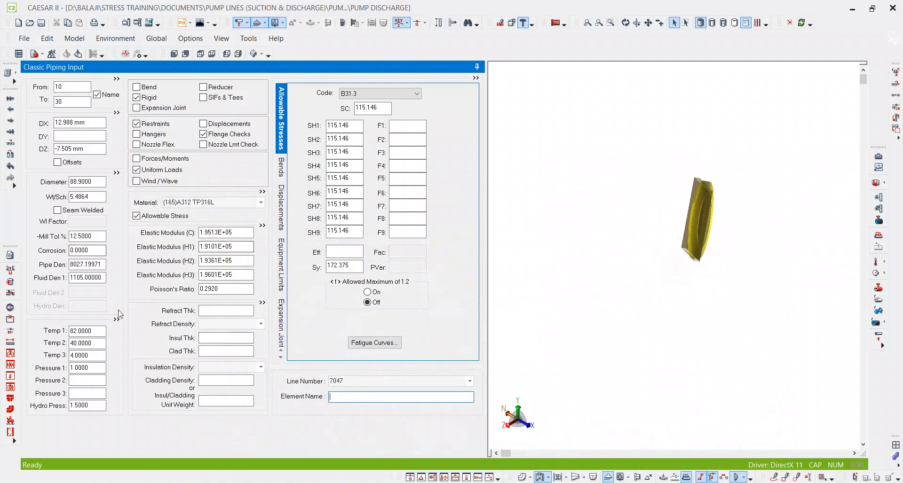
Switch to the line list in PDF-XChange Editor and highlight sequence number 047 in the first RO CIP pump discharge row.
click(104, 281)
key(shift+Tab)
click(92, 278)
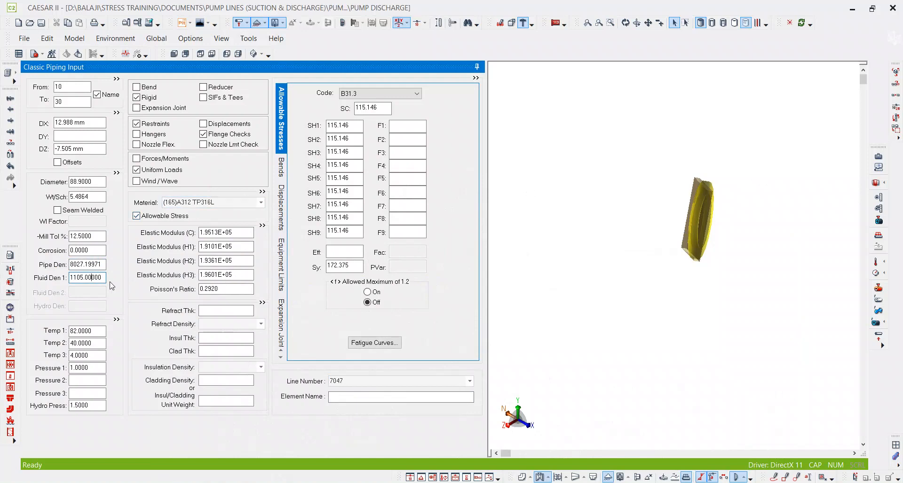
key(alt+Tab)
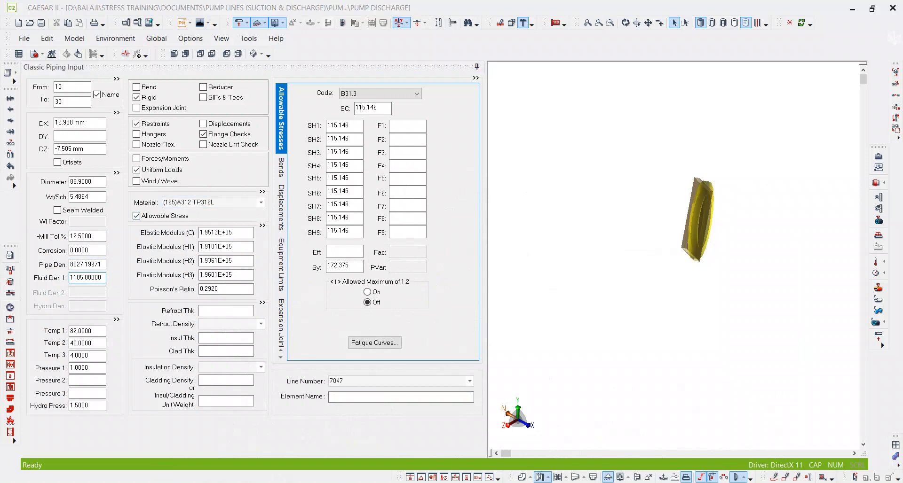
ctrl+scroll(529, 369, down, 3)
scroll(497, 322, up, 9)
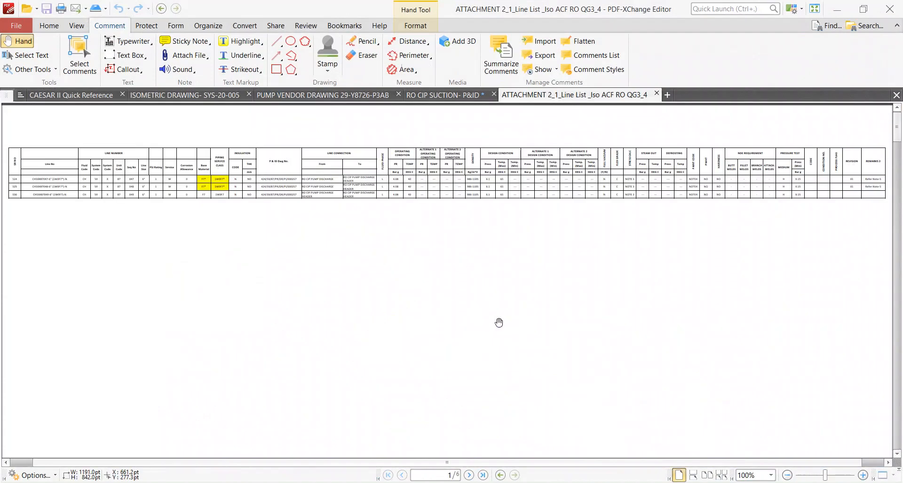
ctrl+scroll(258, 209, up, 3)
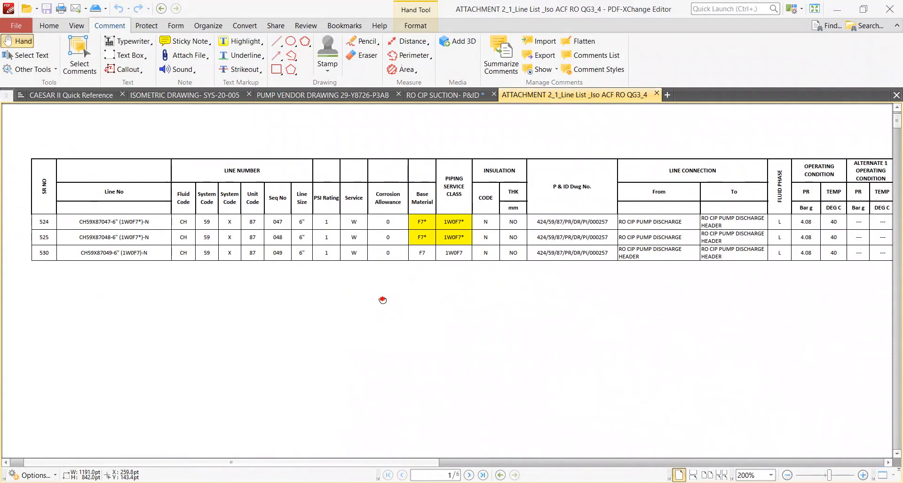
ctrl+scroll(253, 239, up, 2)
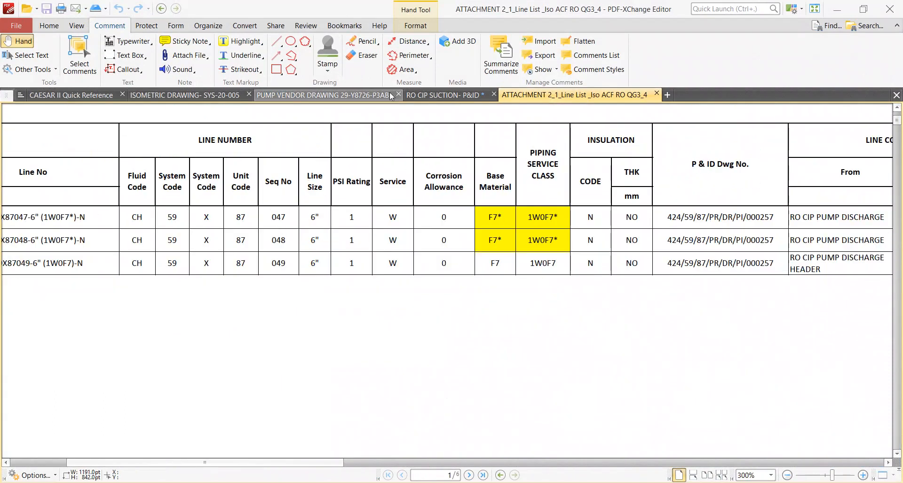
scroll(325, 80, up, 2)
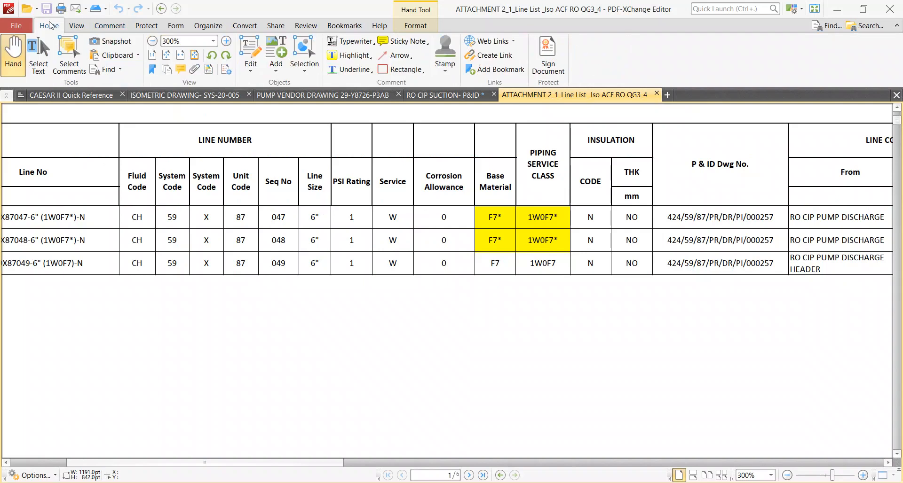
click(349, 55)
drag(264, 217, 290, 218)
Highlight the 986-1105 density of line 047 in the line list and check it against Fluid Den 1 in CAESAR II.
ctrl+scroll(280, 274, down, 3)
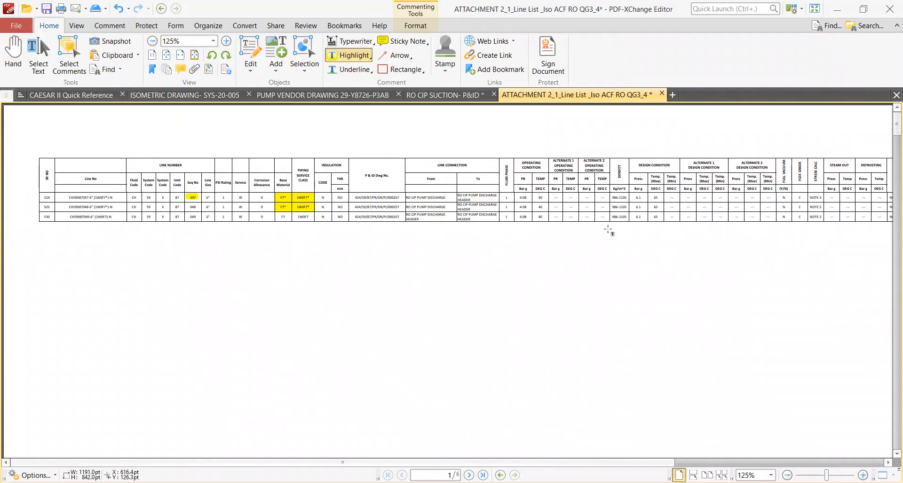
ctrl+scroll(625, 191, up, 2)
ctrl+scroll(625, 189, up, 2)
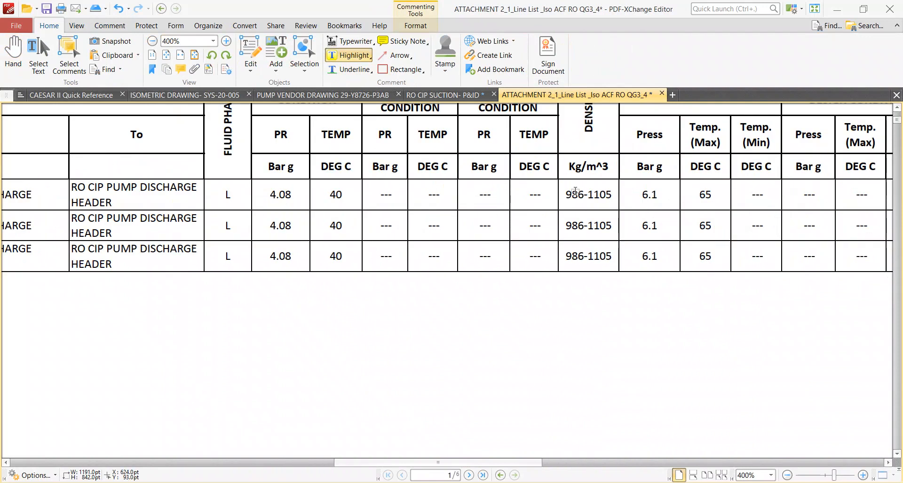
drag(564, 194, 622, 196)
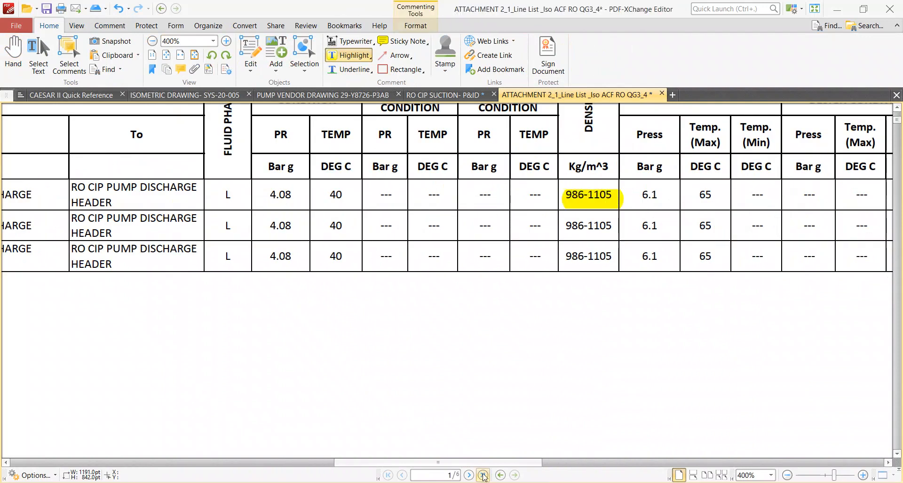
key(alt+Tab)
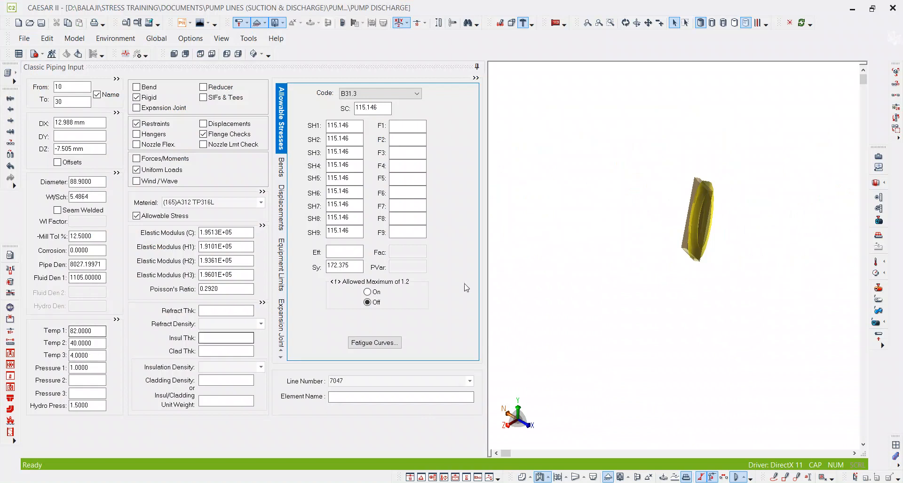
key(alt+Tab)
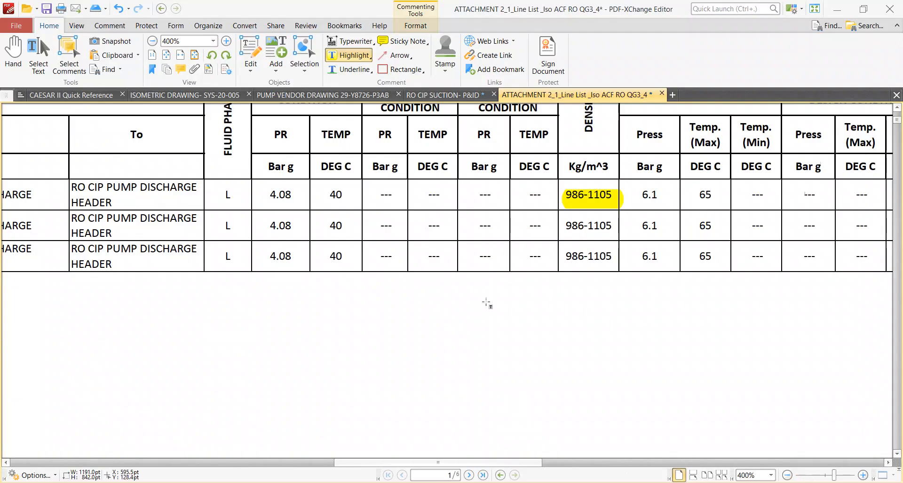
ctrl+scroll(486, 325, down, 1)
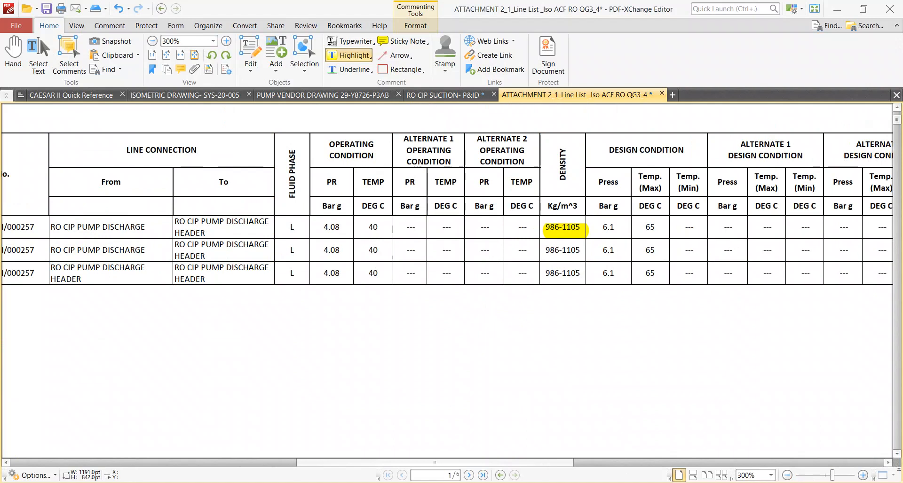
key(alt+Tab)
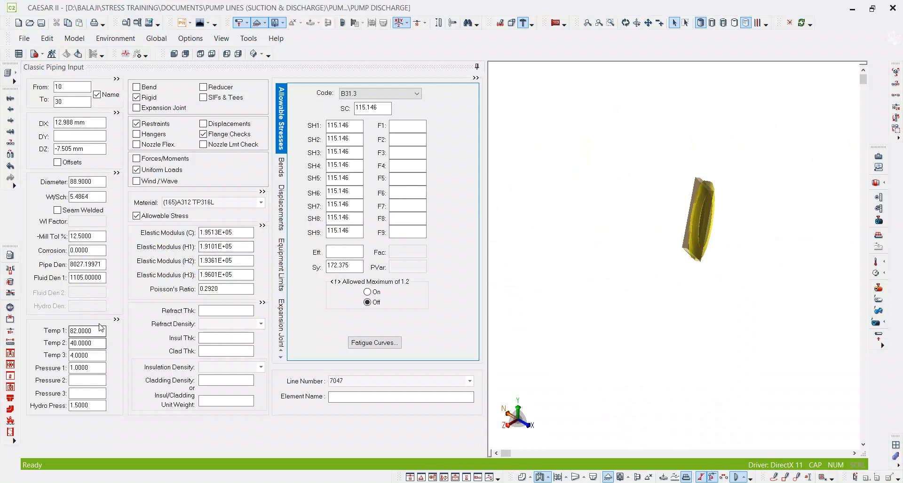
double_click(71, 277)
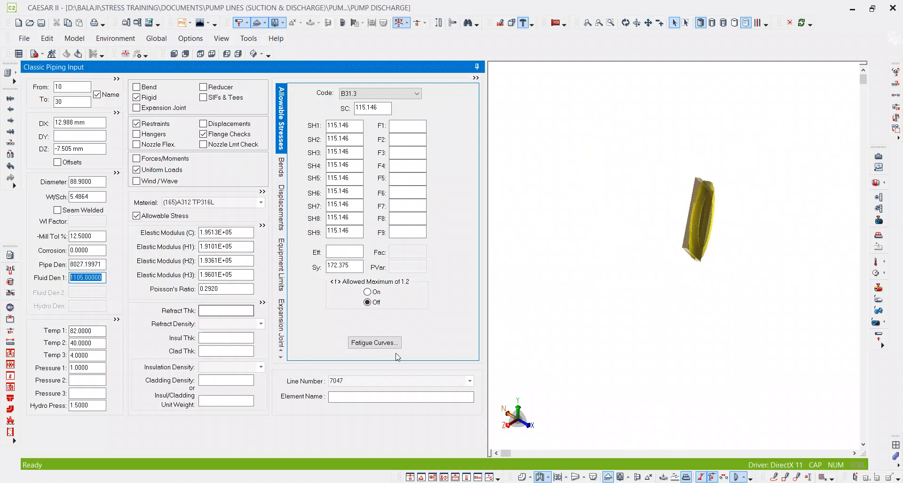
Highlight the 65 °C maximum design temperature of line 047 in the line list, then open the steel pipes design criteria.
key(alt+Tab)
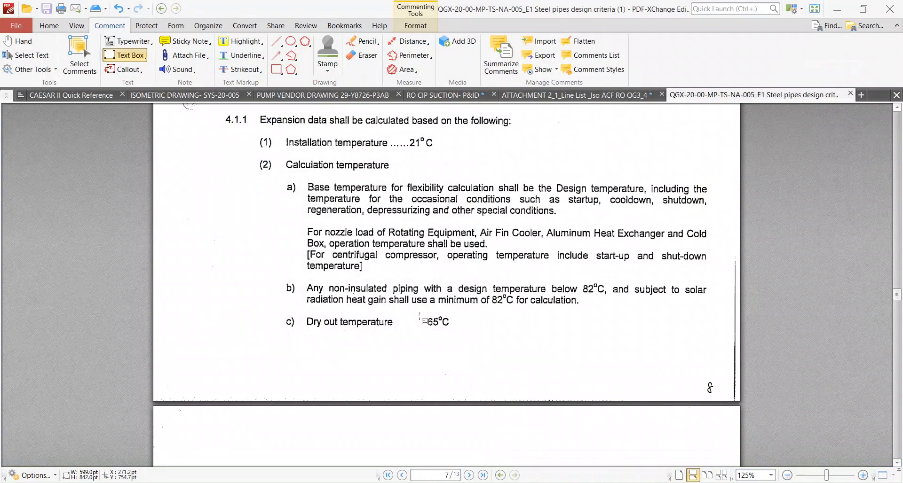
click(555, 95)
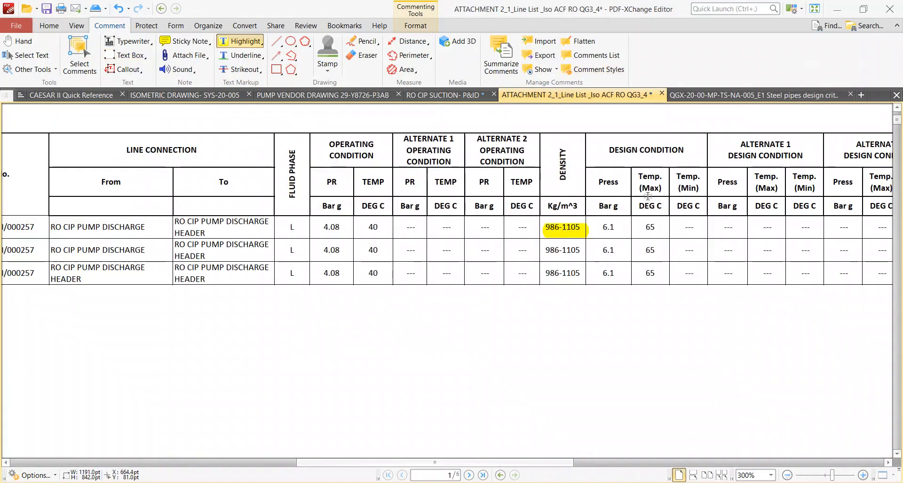
drag(643, 228, 657, 229)
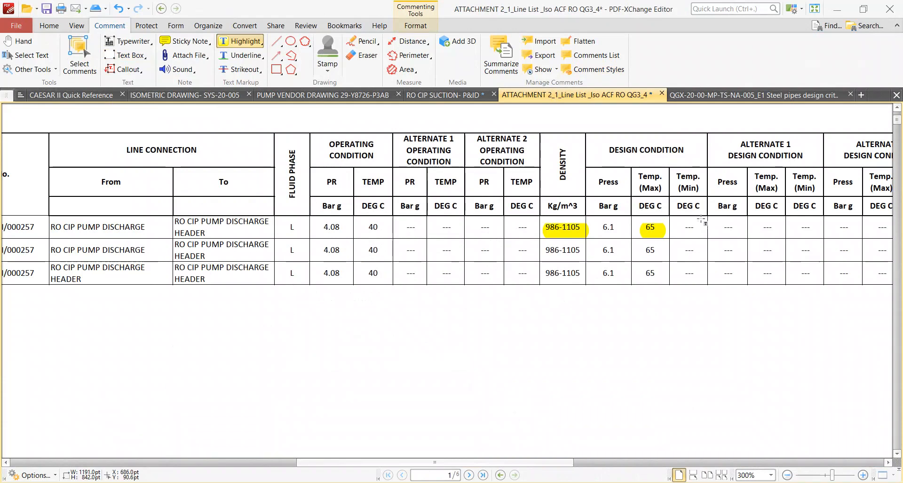
click(696, 95)
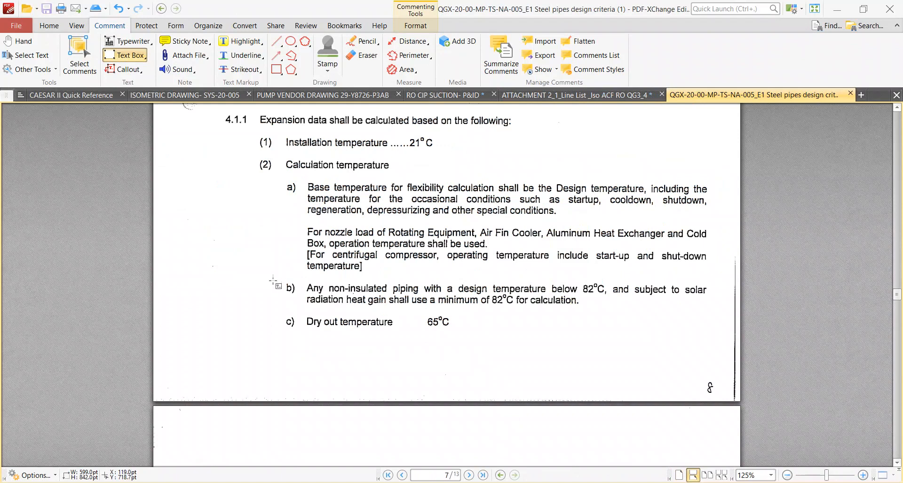
drag(296, 291, 664, 309)
click(639, 308)
key(Escape)
click(576, 305)
key(Delete)
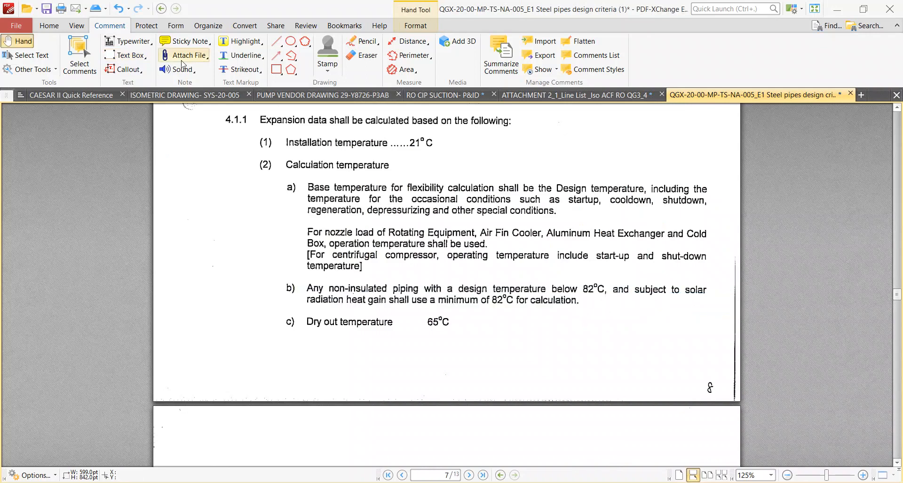
Try to highlight clause b) on the 82 °C minimum calculation temperature for non-insulated piping in the design criteria.
click(52, 24)
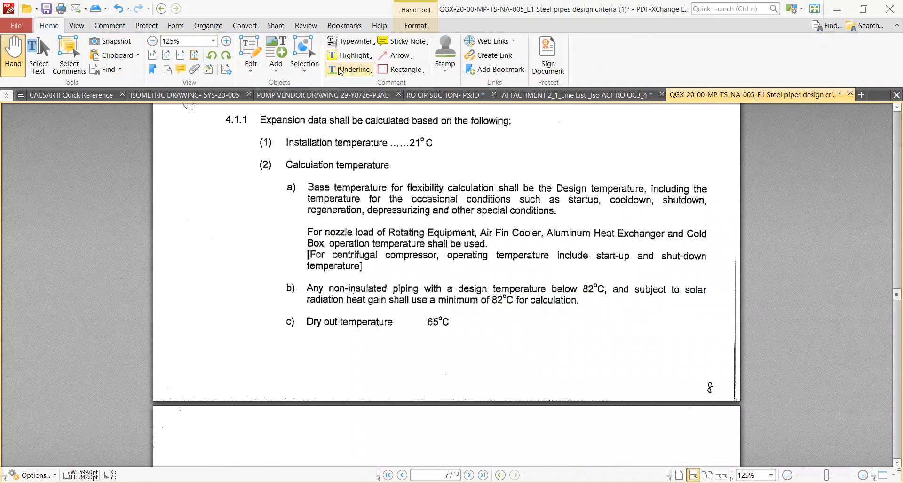
click(349, 55)
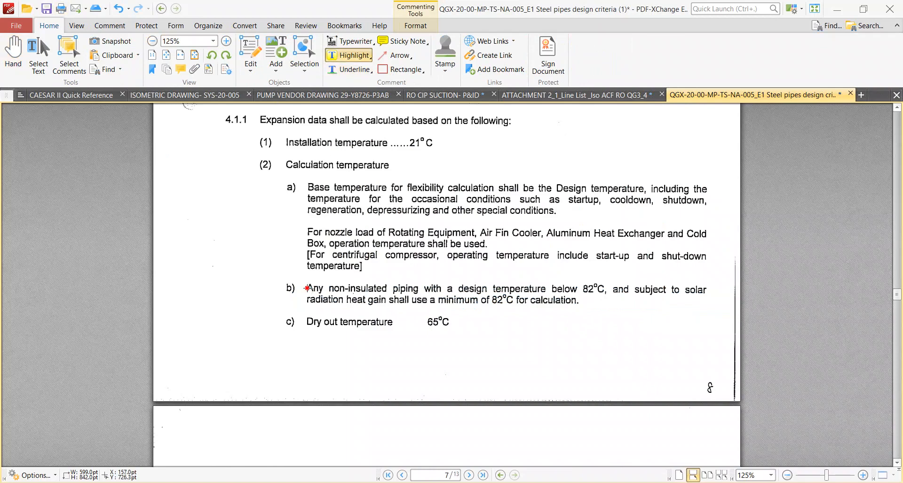
drag(504, 290, 706, 307)
Switch to CAESAR II and set Temp 1 of element 10 to 30 to 82.
mouse_move(504, 482)
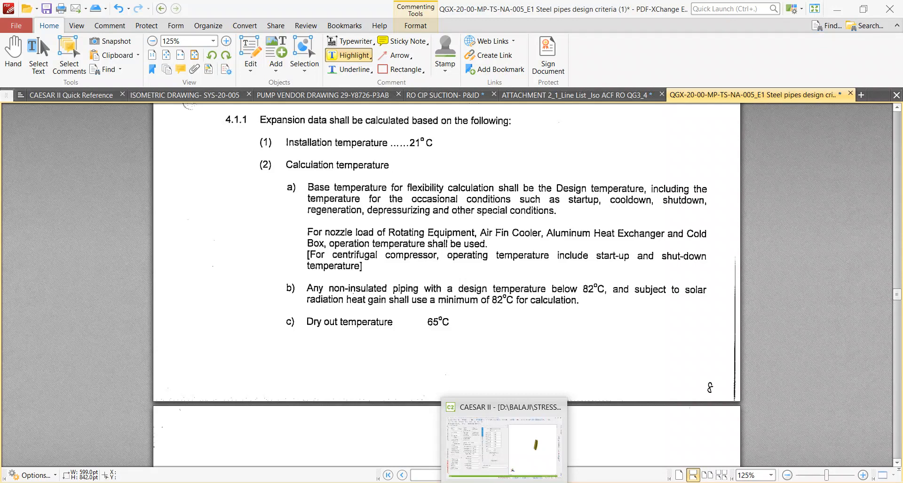
click(504, 446)
click(104, 330)
text(82)
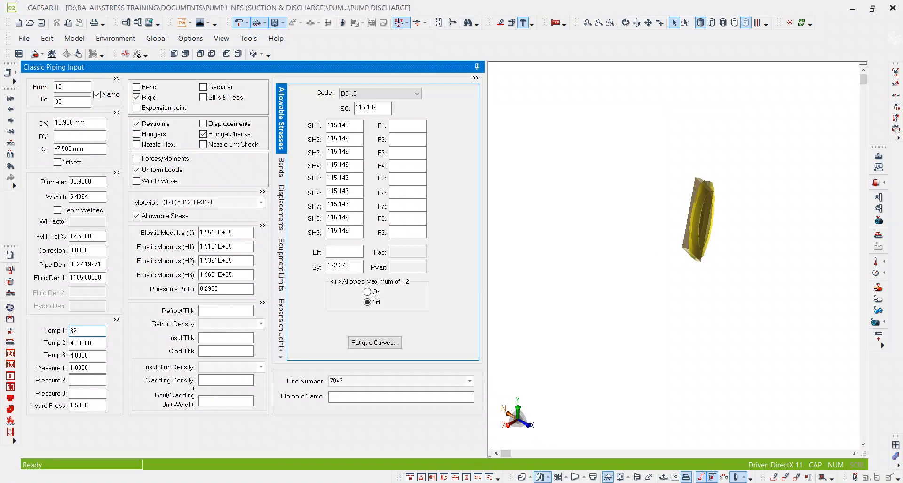
key(Tab)
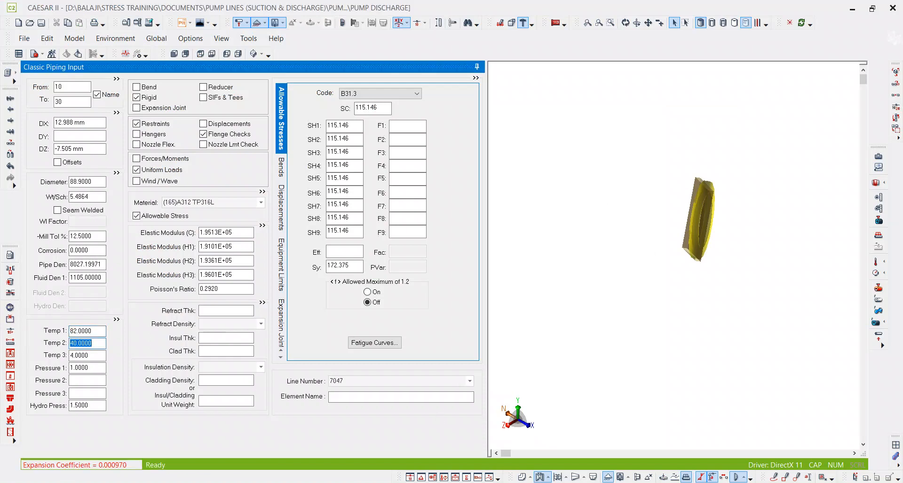
Highlight the 40 °C operating temperature of line 047 in the line list and check it against Temp 2 in CAESAR II.
key(alt+Tab)
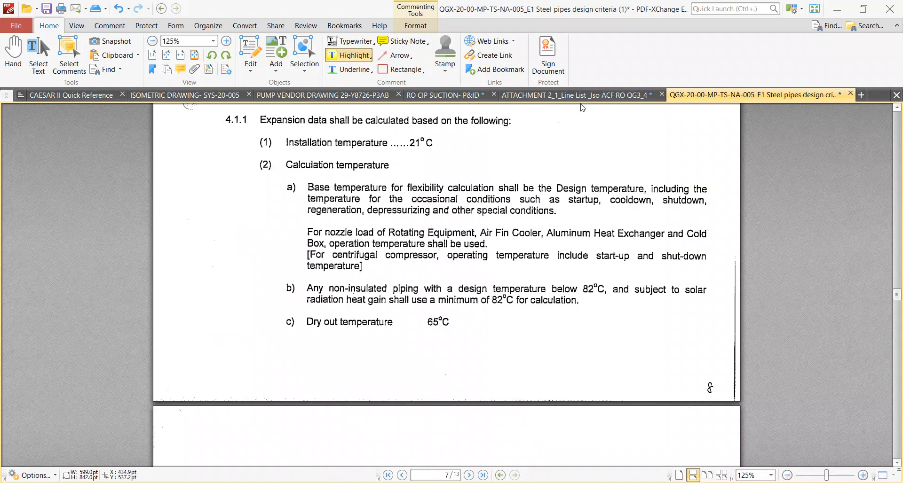
click(614, 96)
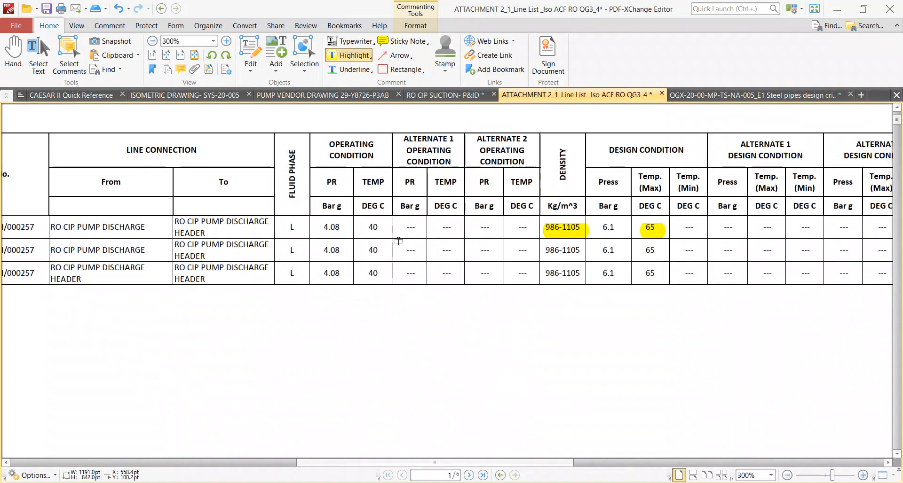
drag(369, 227, 378, 227)
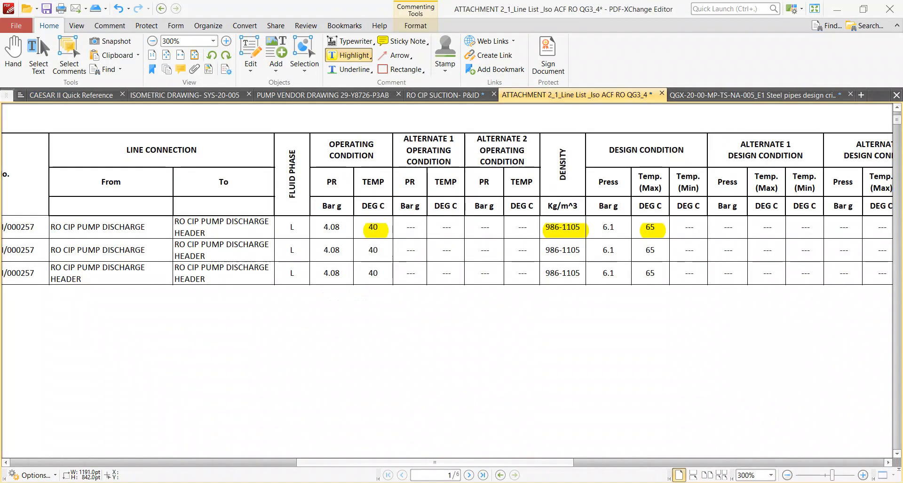
key(alt+Tab)
click(89, 344)
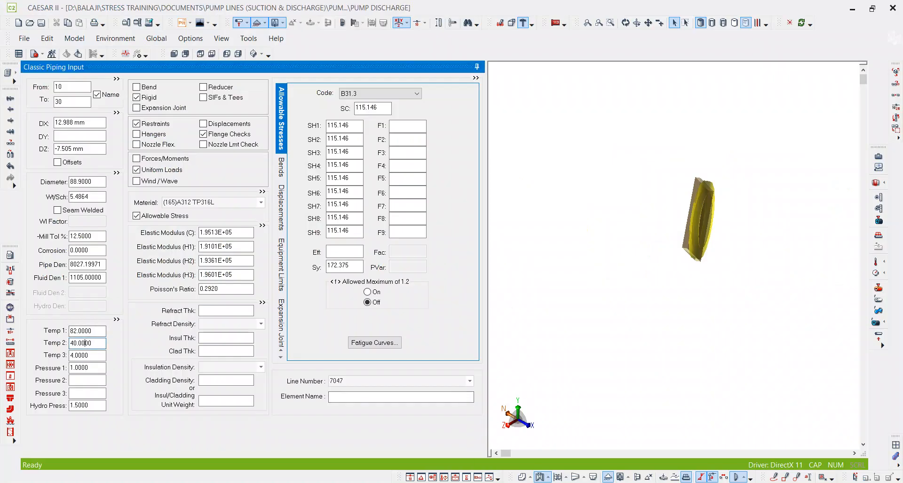
Highlight the 6.1 bar g design pressure of line 047 in the line list, then return to CAESAR II.
key(alt+Tab)
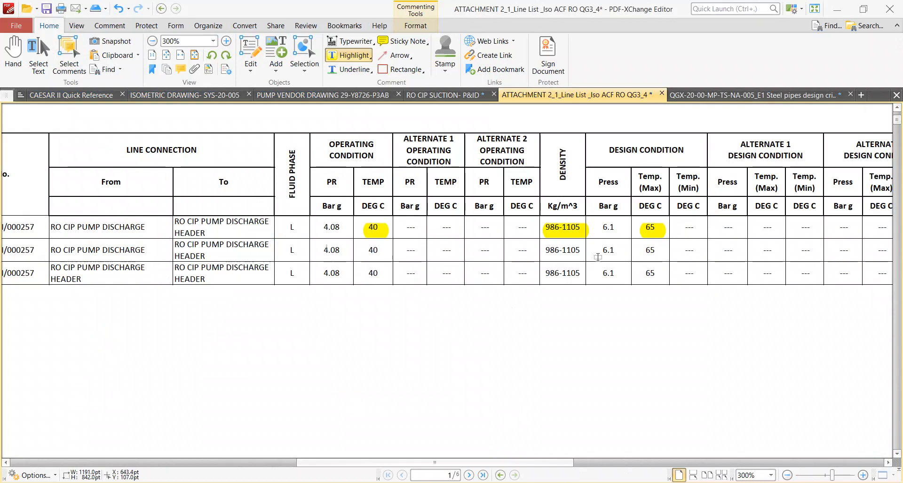
drag(600, 230, 617, 231)
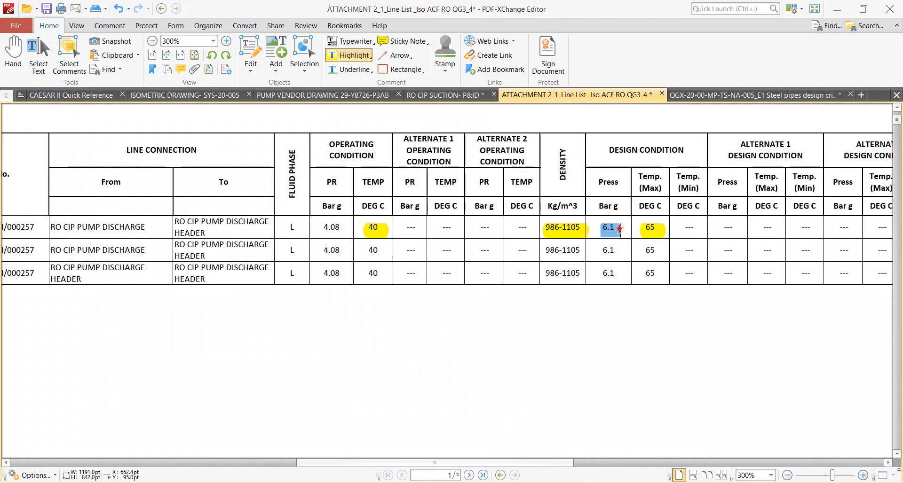
key(alt+Tab)
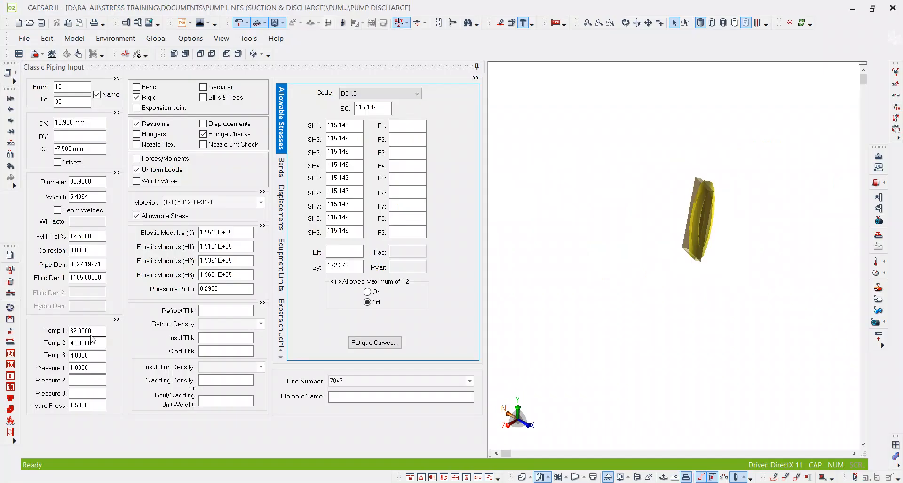
Recheck the design pressure in the line list and set Pressure 1 of element 10 to 30 to 6.1 in CAESAR II.
key(alt+Tab)
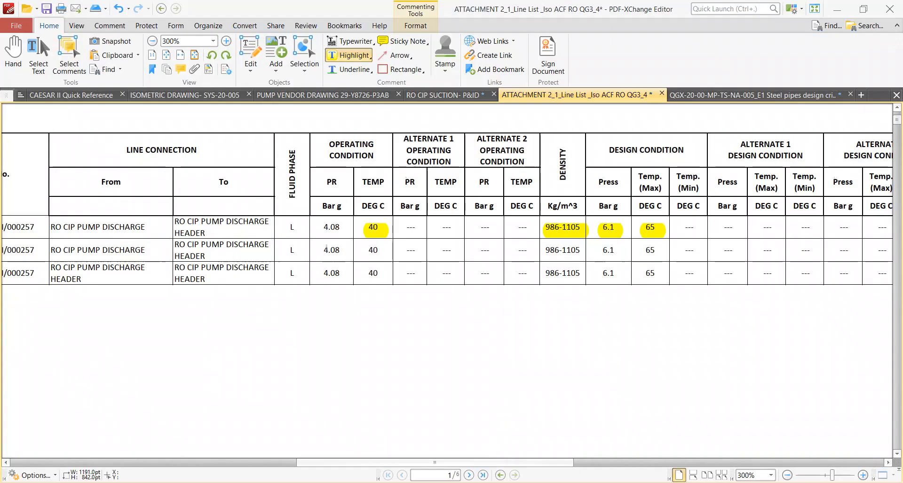
key(alt+Tab)
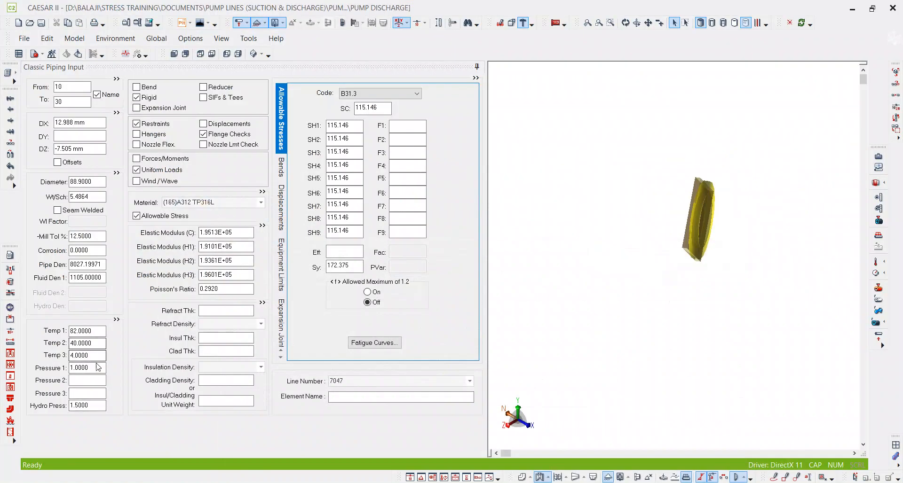
drag(96, 368, 25, 368)
text(6.1)
key(Tab)
Highlight the 9.15 bar g minimum test pressure of line 047 and the Pressure Test heading in the line list.
drag(92, 407, 66, 403)
key(alt+Tab)
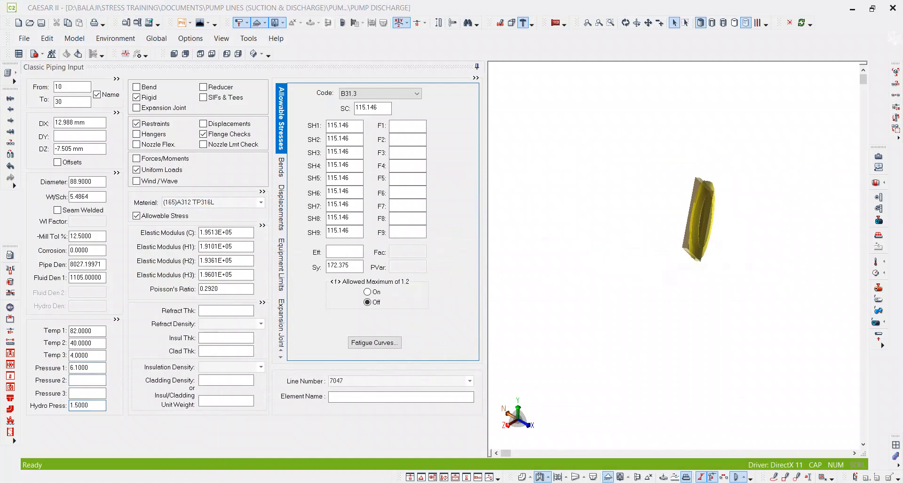
ctrl+scroll(387, 268, down, 3)
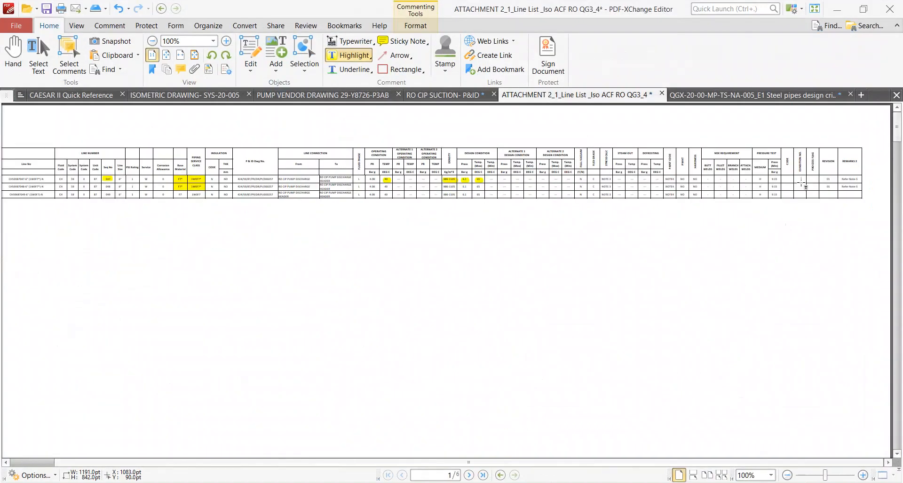
ctrl+scroll(809, 175, up, 5)
drag(668, 186, 649, 181)
scroll(649, 183, up, 3)
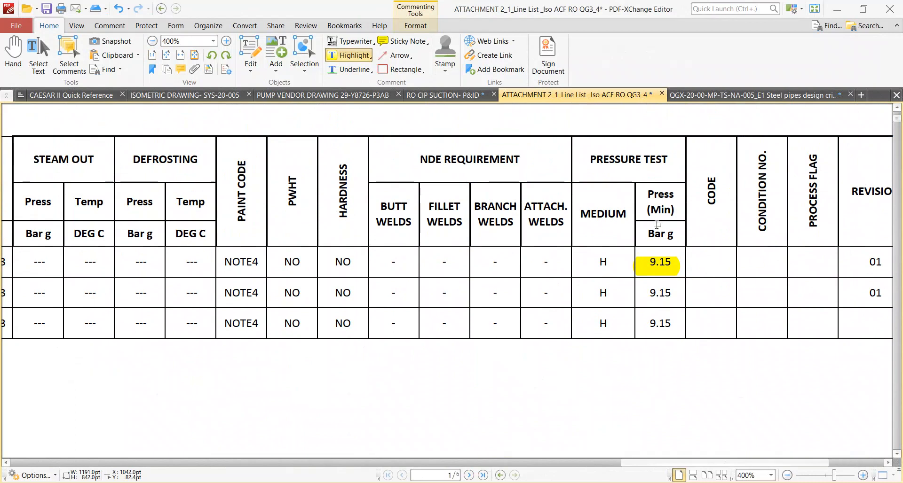
mouse_move(668, 158)
mouse_down()
mouse_move(581, 151)
mouse_move(667, 160)
mouse_up()
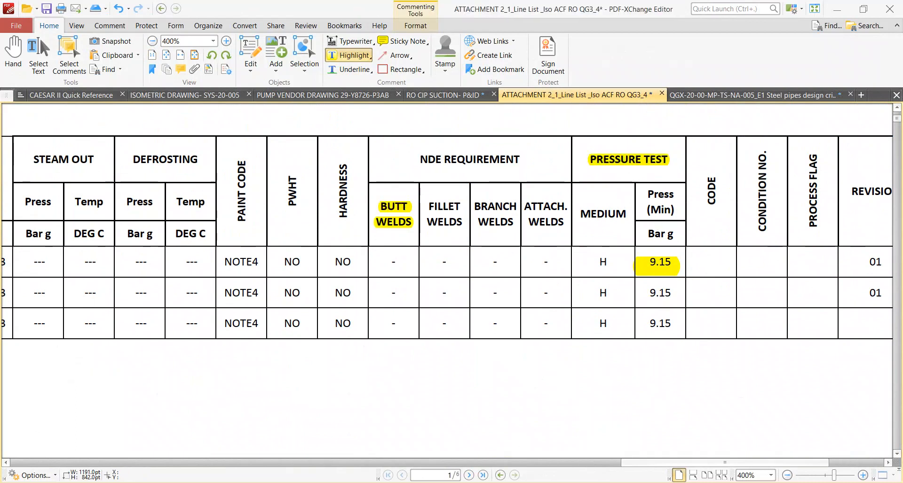
Switch to CAESAR II and set the hydro test pressure of element 10 to 30 to 9.15.
click(488, 482)
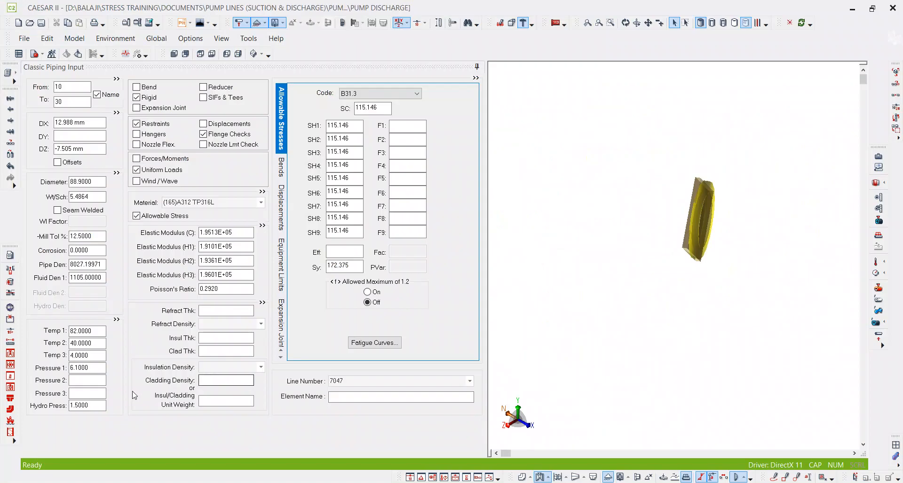
click(87, 404)
double_click(88, 405)
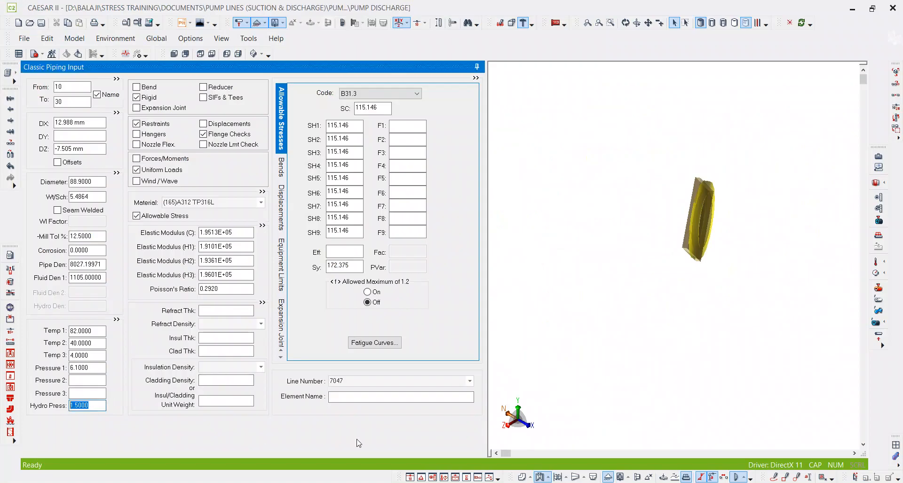
text(9.15)
key(Tab)
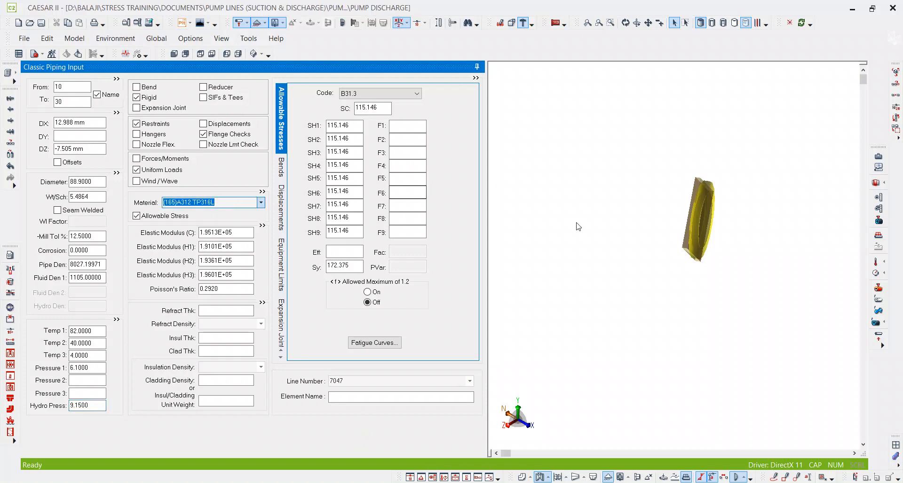
Select B31.3 as the piping code in the allowable stresses of element 10 to 30.
click(578, 226)
click(362, 94)
click(360, 103)
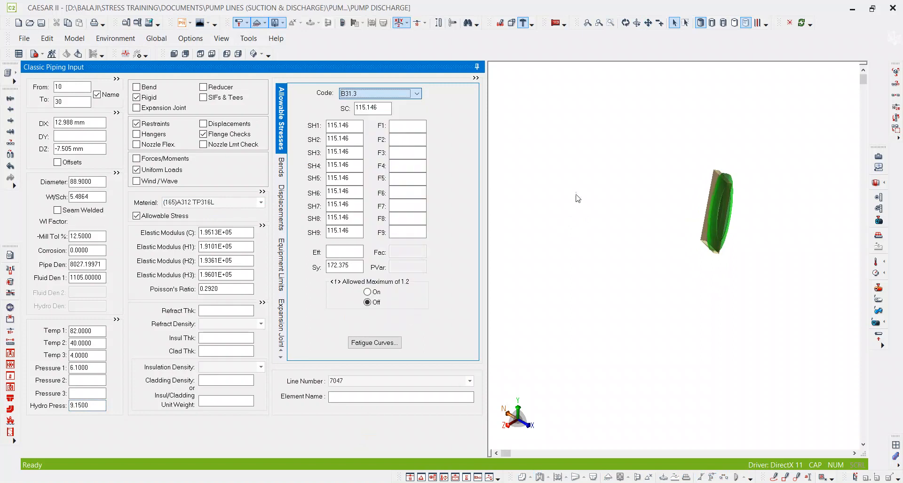
click(577, 201)
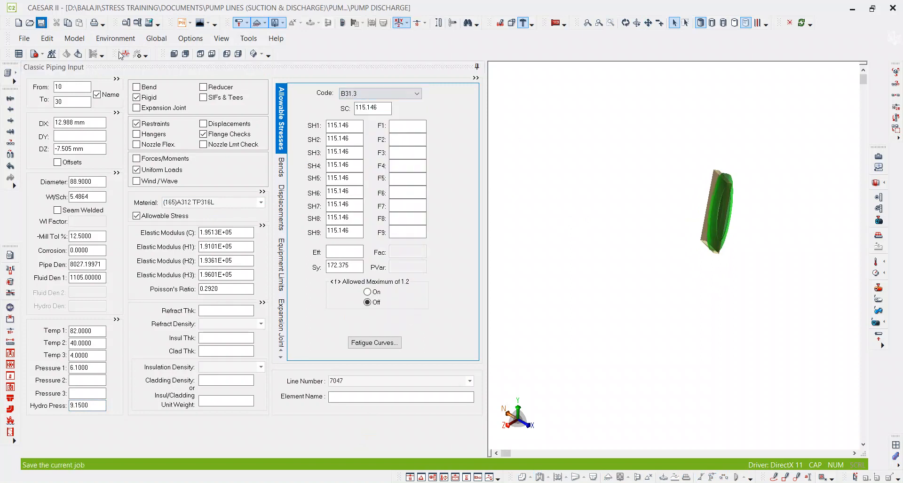
Switch to PDF-XChange Editor and examine the pump nozzle N2 connection at the start of the 3-inch riser on the discharge isometric.
mouse_move(448, 482)
click(448, 449)
ctrl+scroll(374, 346, down, 1)
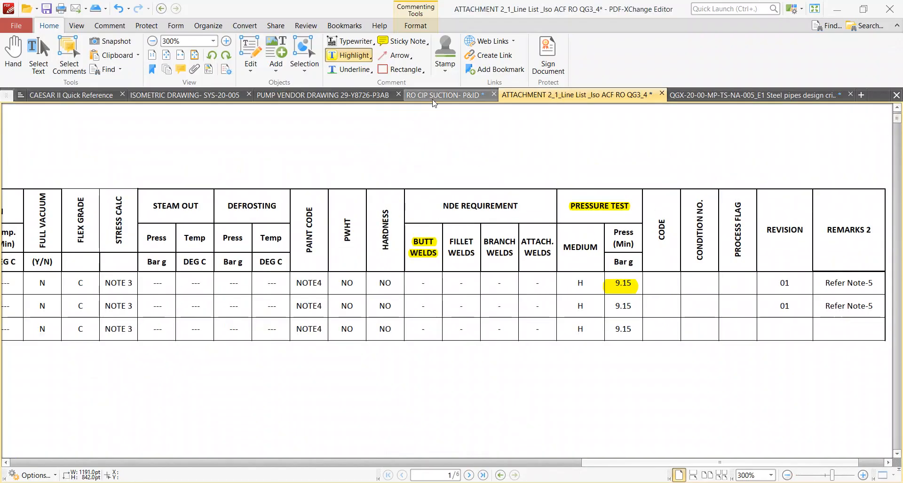
click(716, 97)
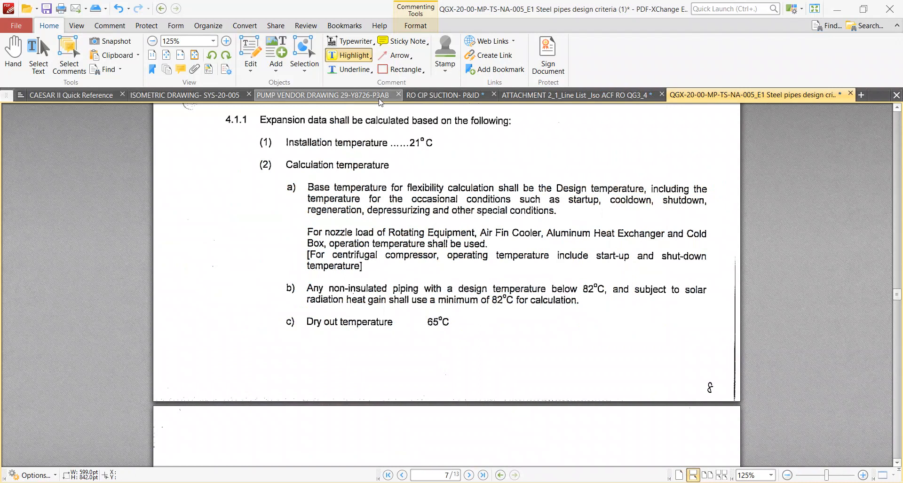
click(160, 96)
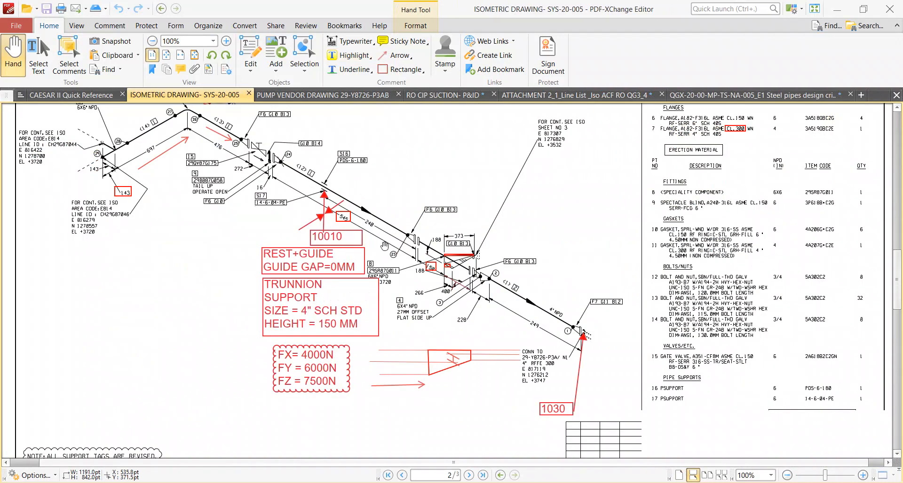
click(541, 95)
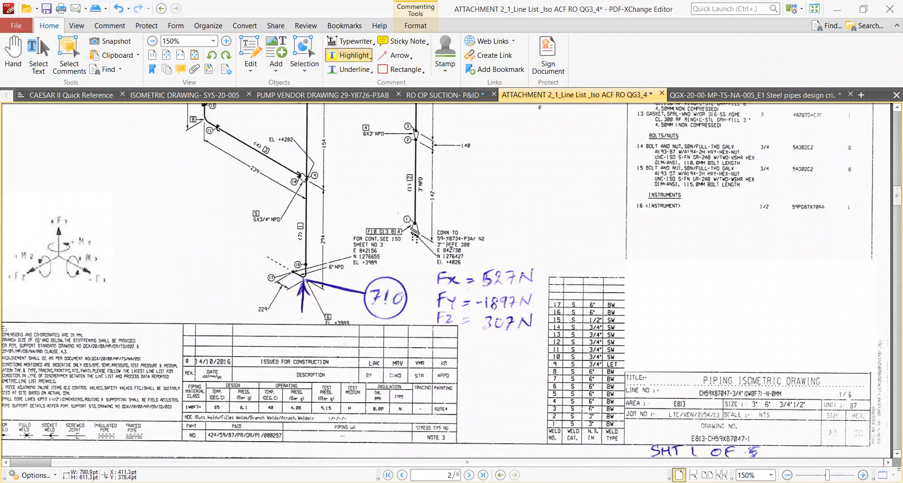
ctrl+scroll(435, 232, up, 2)
scroll(407, 249, up, 3)
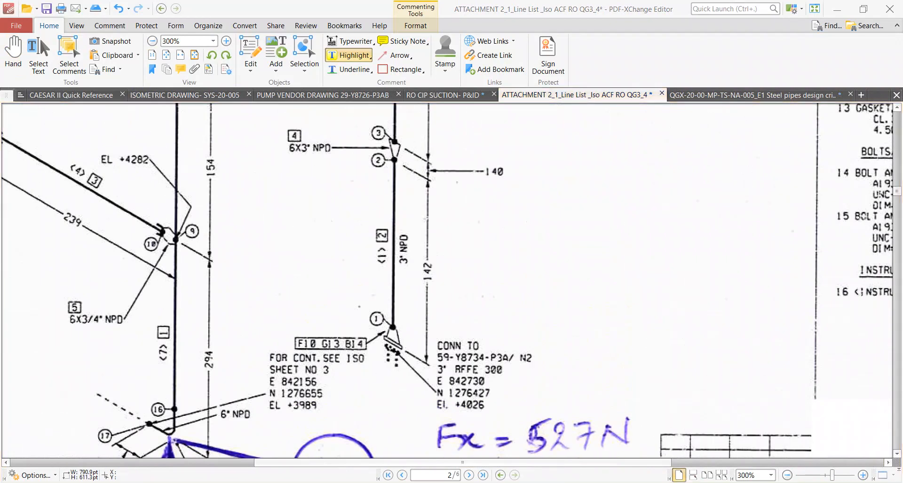
Switch to Pipedata-Pro and look up the dimensions and weights of a 3-inch 150# RF weldneck flange.
key(alt+Tab)
click(237, 93)
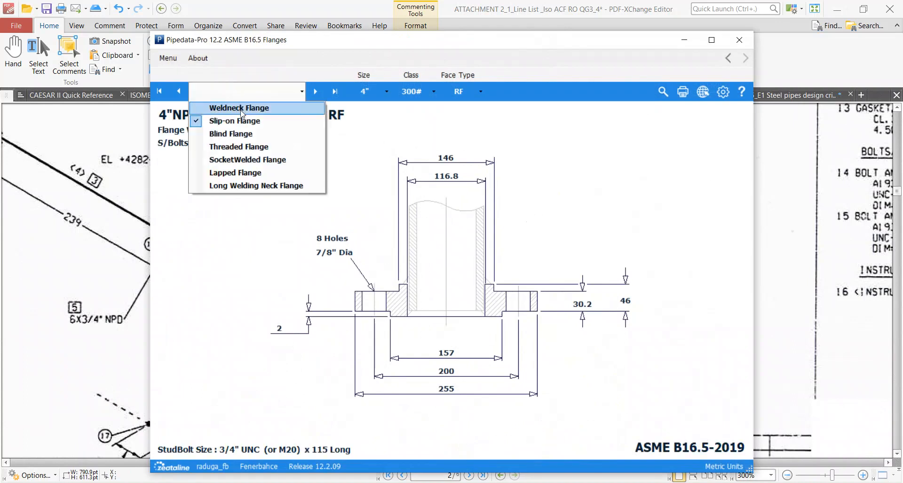
click(239, 108)
click(370, 91)
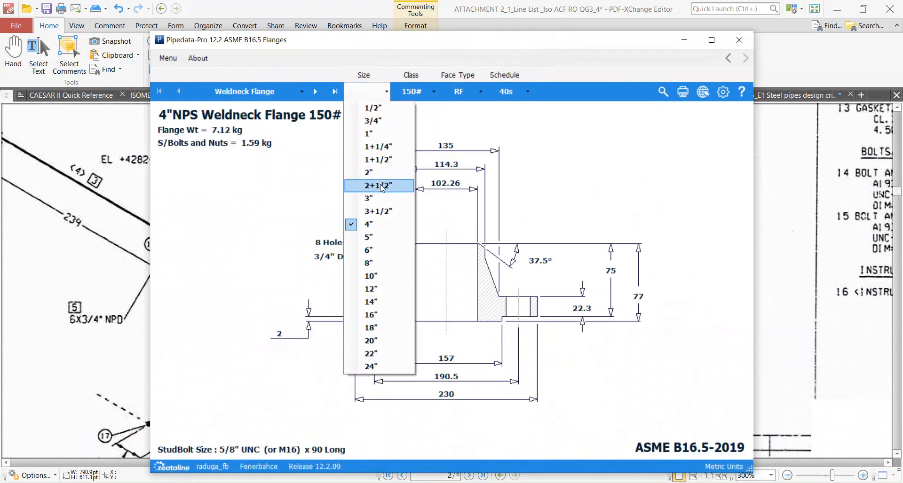
click(369, 198)
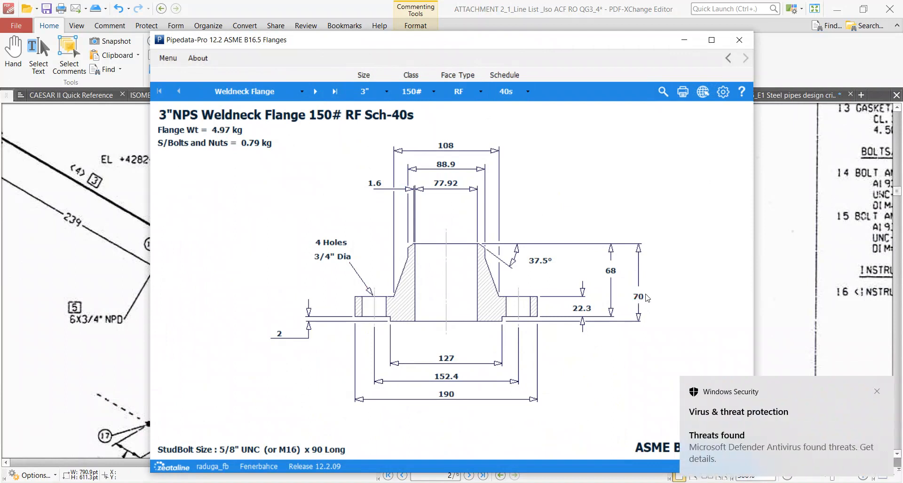
click(877, 391)
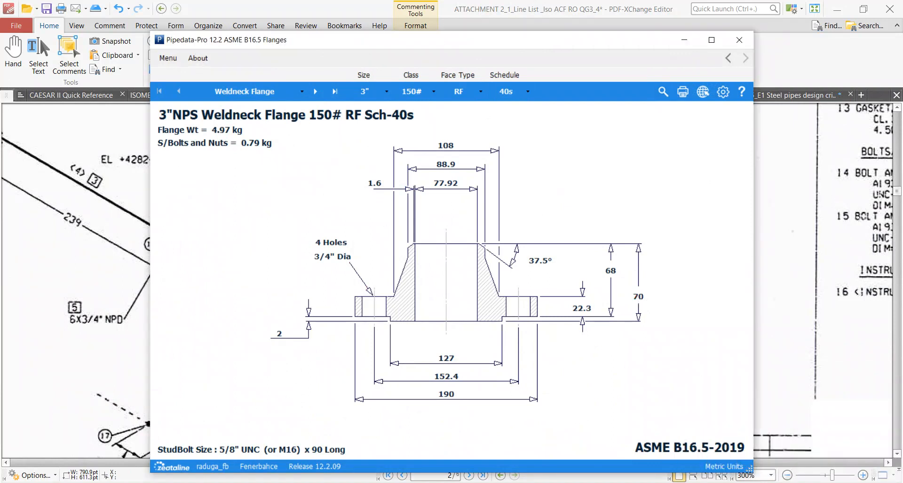
Open Calculator and add the 4.97 kg flange weight and the 0.79 kg stud bolt and nut weight.
click(139, 482)
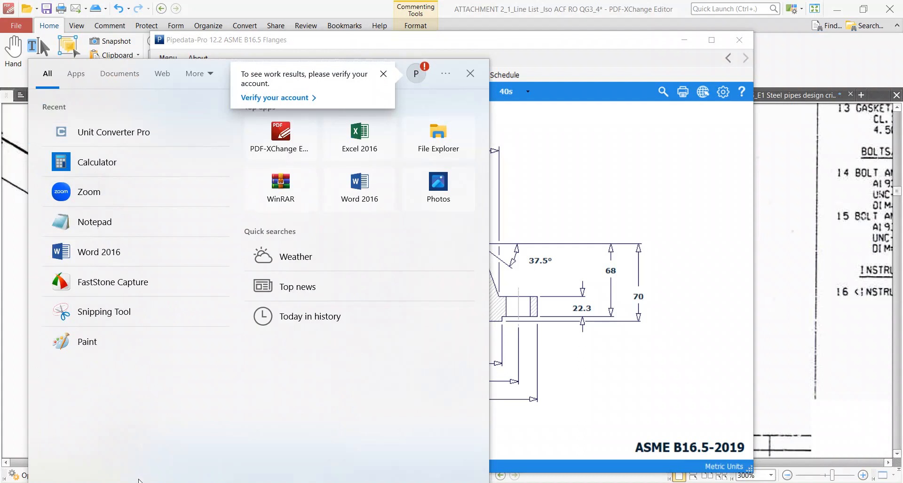
text(ca)
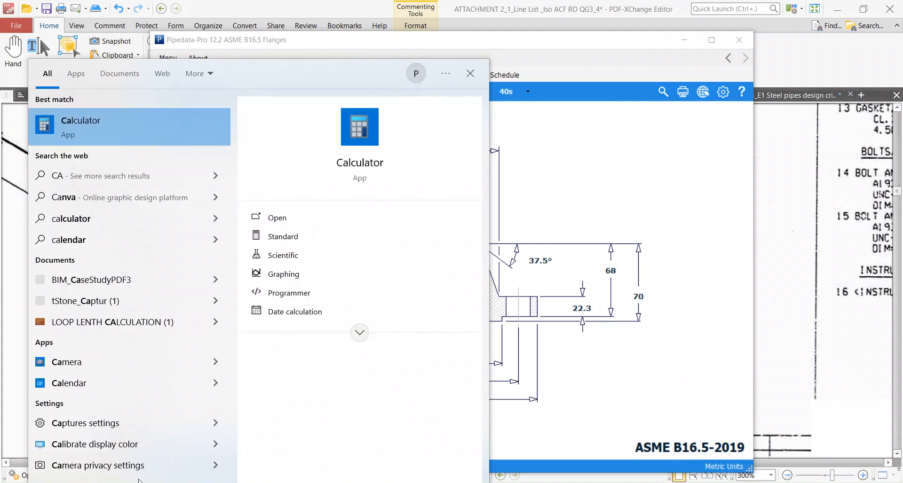
click(182, 131)
text(4.97)
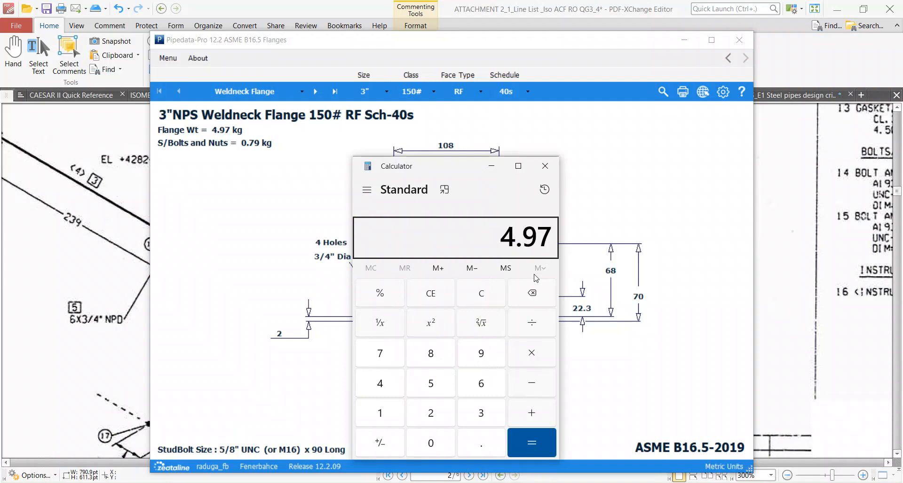
text(0.79)
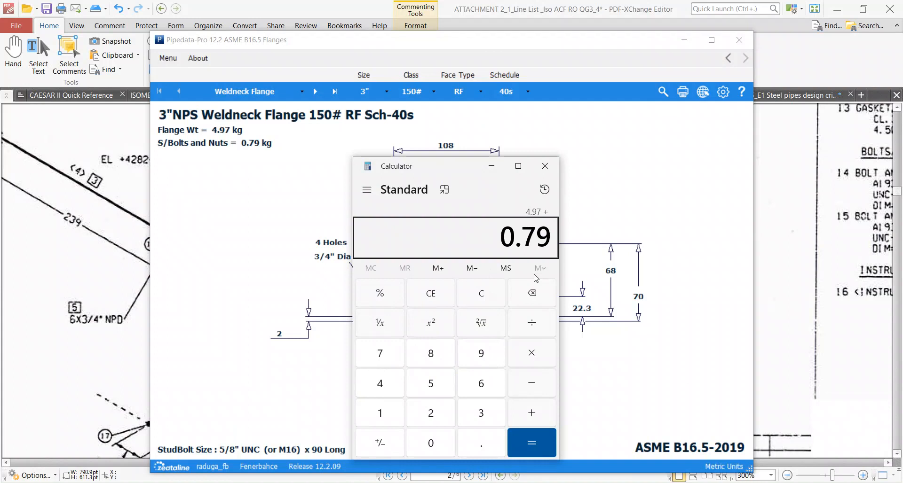
key(Return)
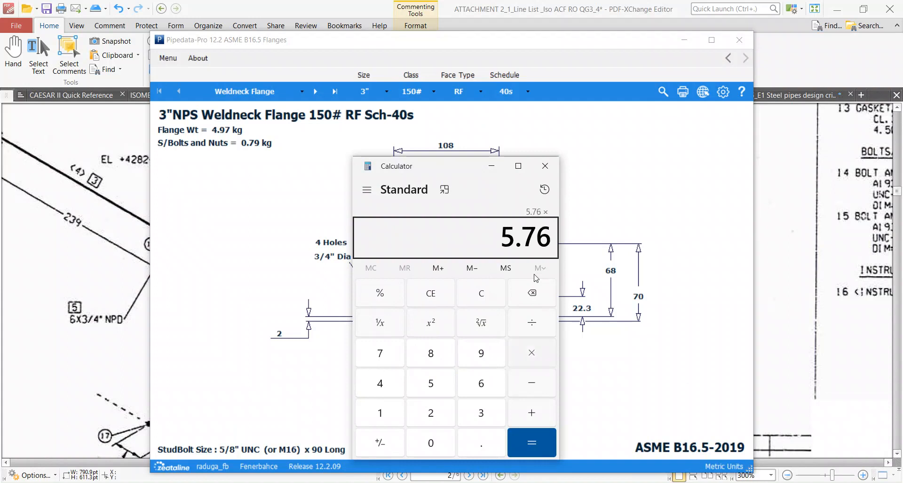
text(*9)
key(BackSpace)
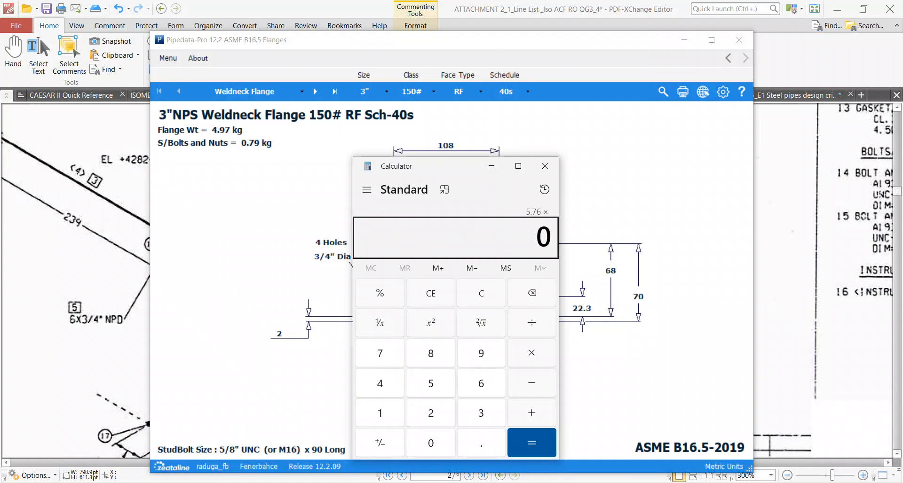
Return to CAESAR II and capture the coordinate axis triad of the model view with Snipping Tool.
key(alt+Tab)
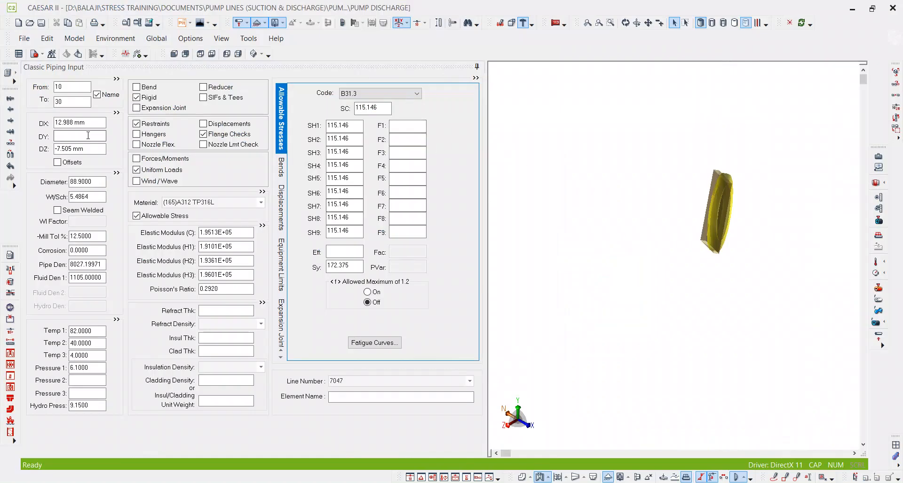
click(70, 123)
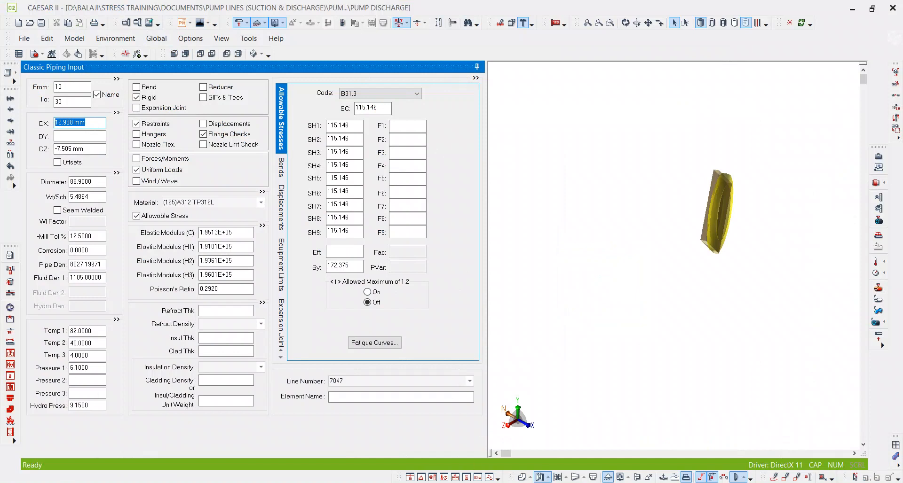
key(alt+Tab)
ctrl+scroll(461, 332, down, 3)
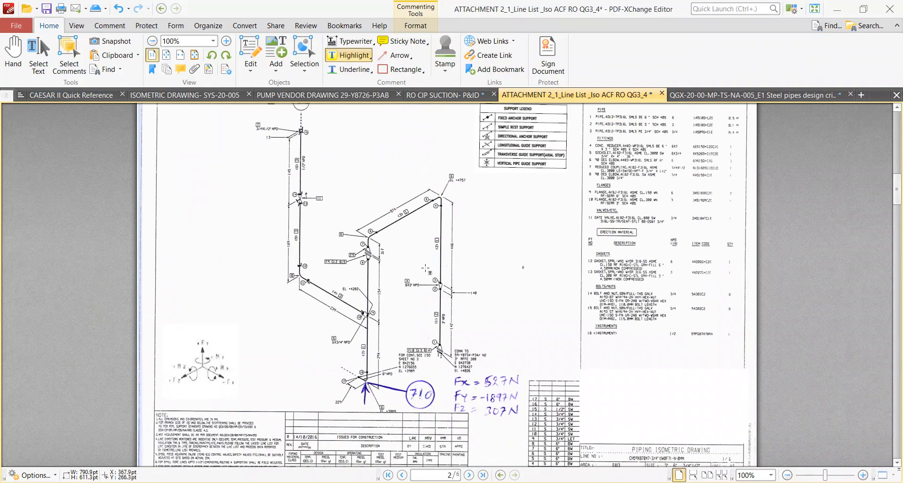
key(alt+Tab)
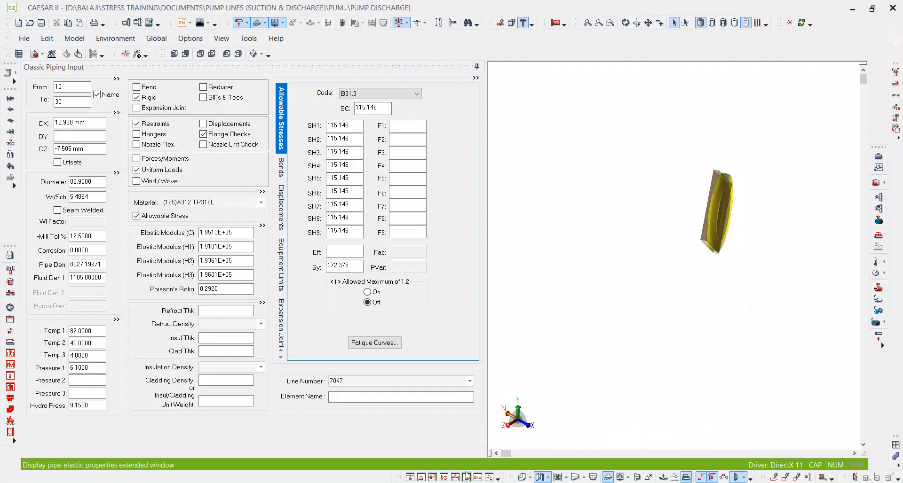
key(alt+Tab)
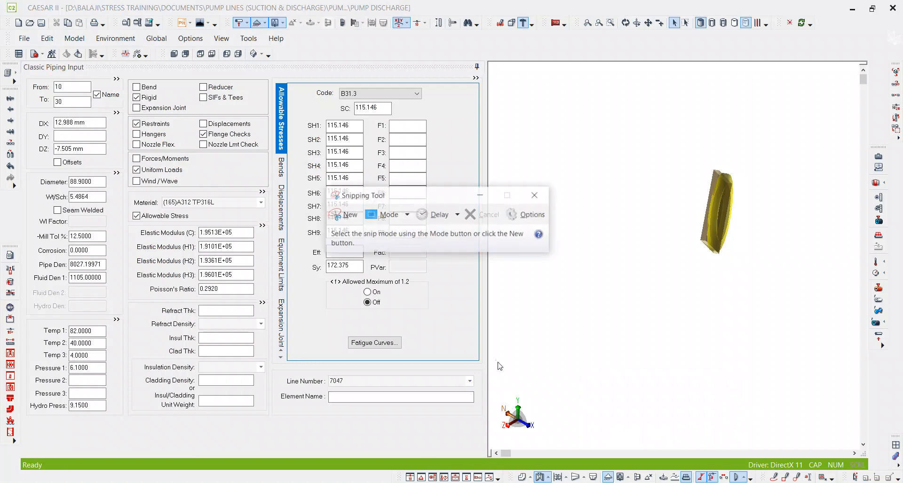
click(346, 215)
drag(493, 388, 540, 435)
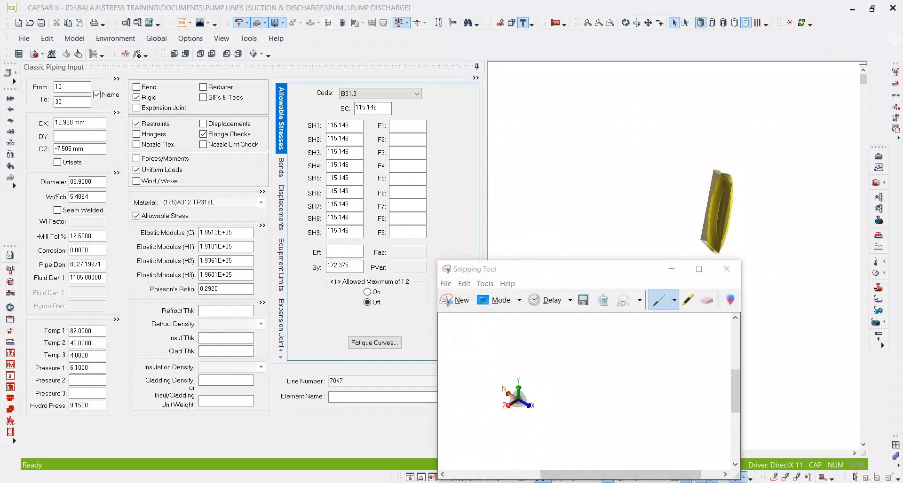
Paste the axis triad image beside the 3-inch pump nozzle riser on the isometric in PDF-XChange Editor, then return to CAESAR II.
key(alt+Tab)
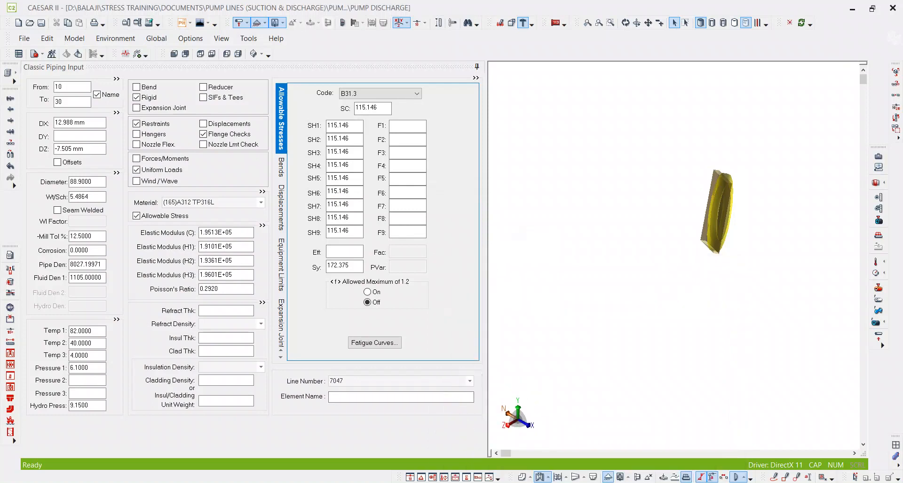
key(alt+Tab)
ctrl+scroll(464, 306, up, 2)
key(ctrl+v)
drag(464, 306, 562, 335)
ctrl+scroll(561, 334, up, 2)
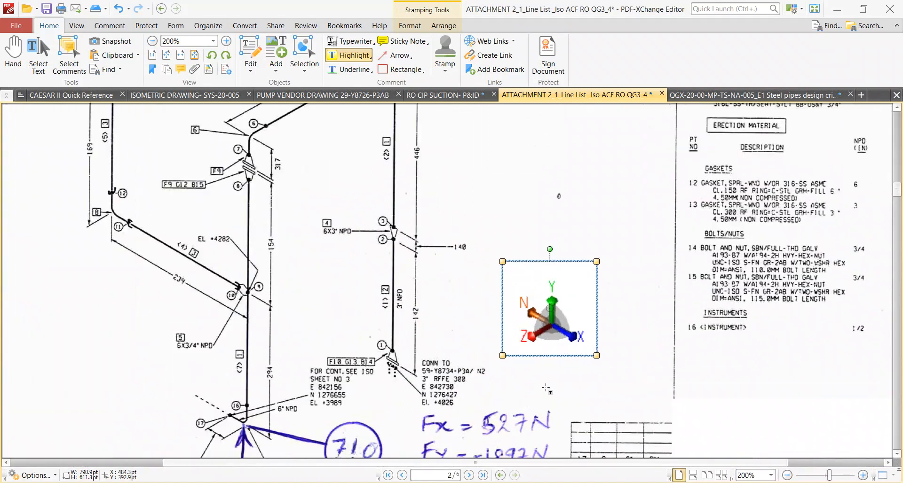
key(alt+Tab)
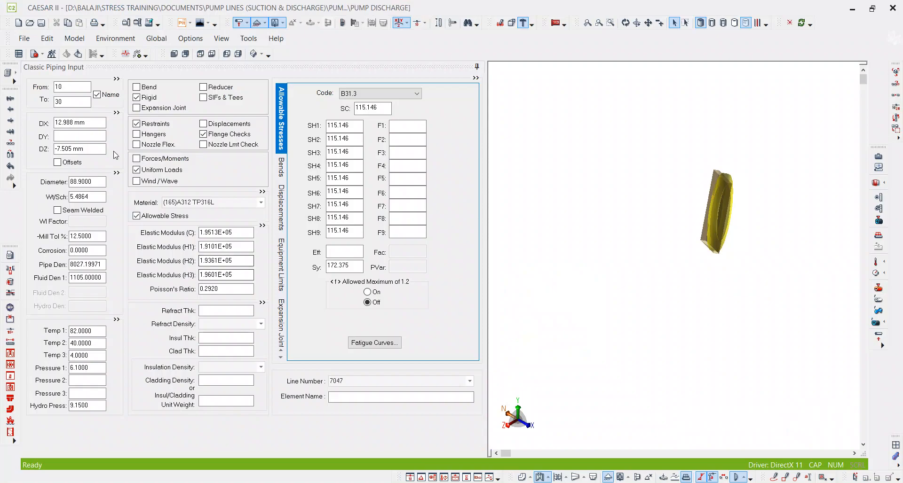
Clear the DX and DZ values of flange element 10–30 and set its DY to 70 mm.
click(91, 126)
key(Delete)
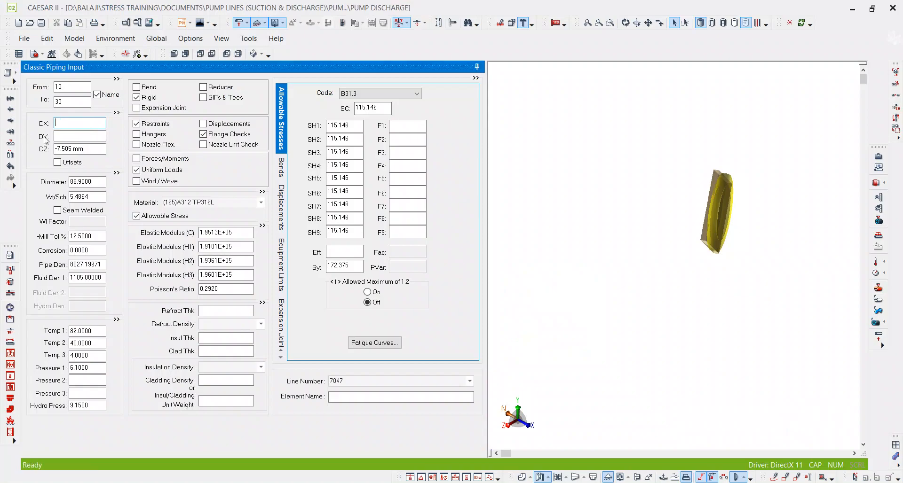
click(71, 147)
key(Delete)
click(60, 136)
text(70)
key(Tab)
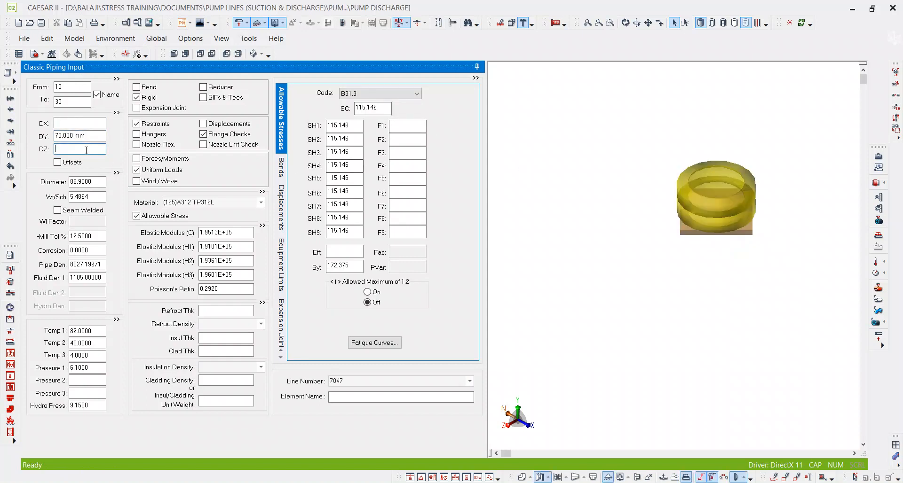
Set the rigid weight of flange element 10–30 to 58.
double_click(141, 97)
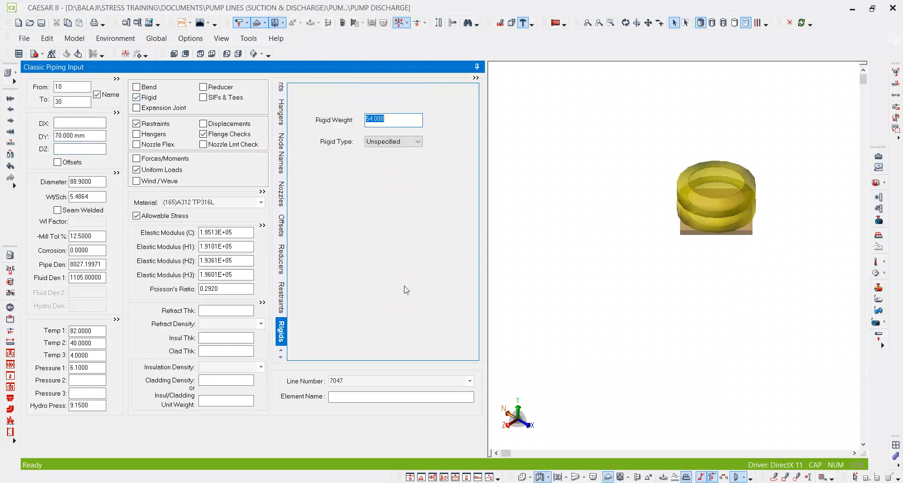
click(564, 482)
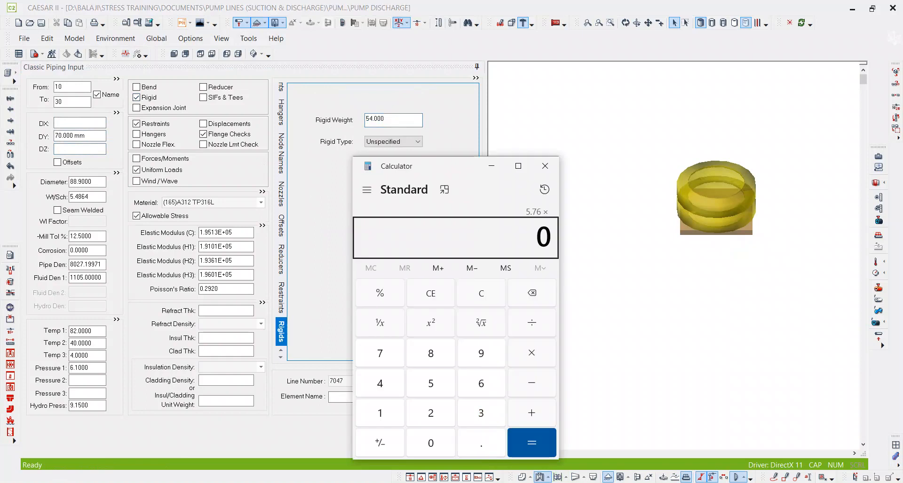
click(565, 482)
click(384, 120)
text(58)
key(Tab)
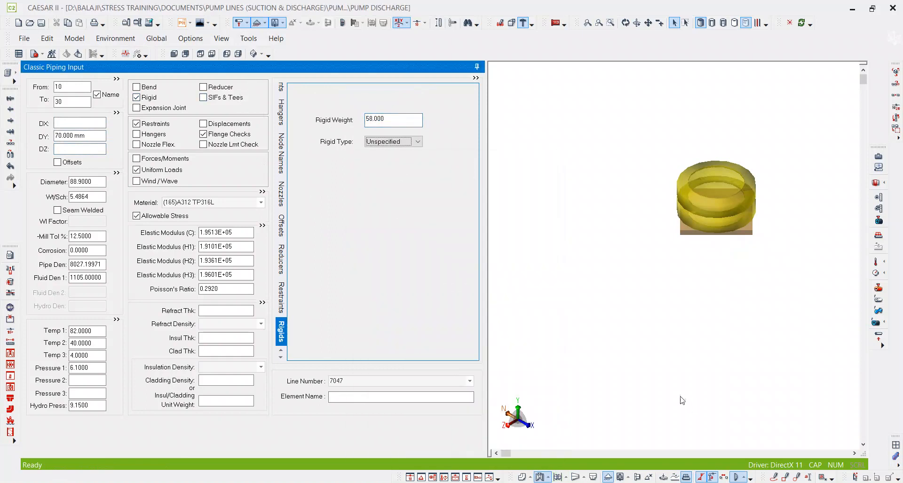
middle_click(684, 399)
middle_click(684, 399)
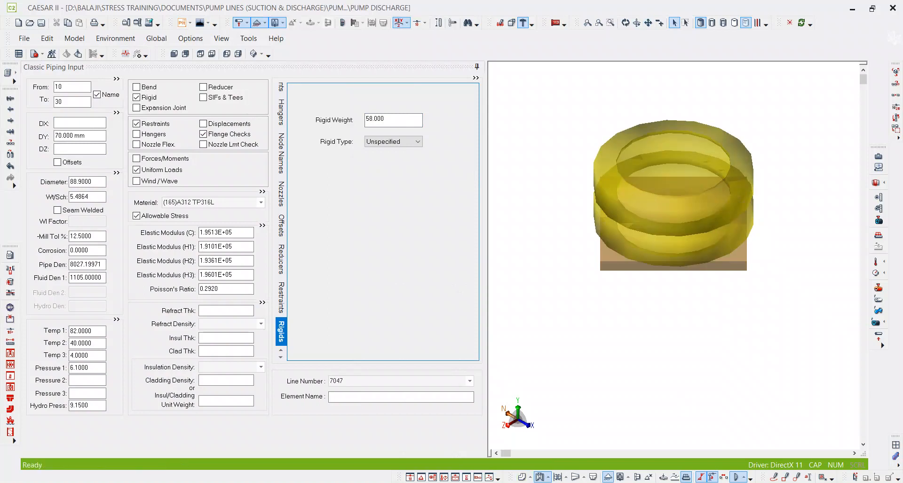
Switch to PDF-XChange Editor, frame the 142 mm dimension of the 3-inch riser with a rectangle, and return to CAESAR II.
click(414, 482)
ctrl+scroll(413, 320, down, 1)
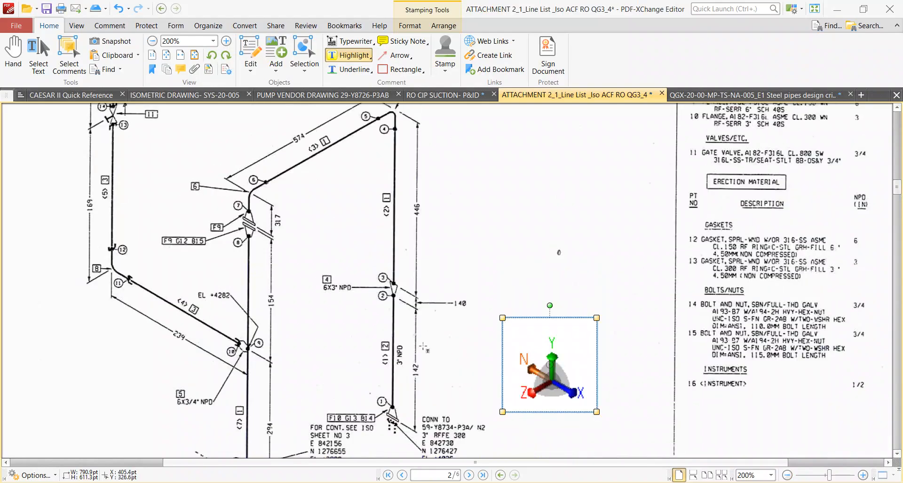
ctrl+scroll(425, 331, up, 2)
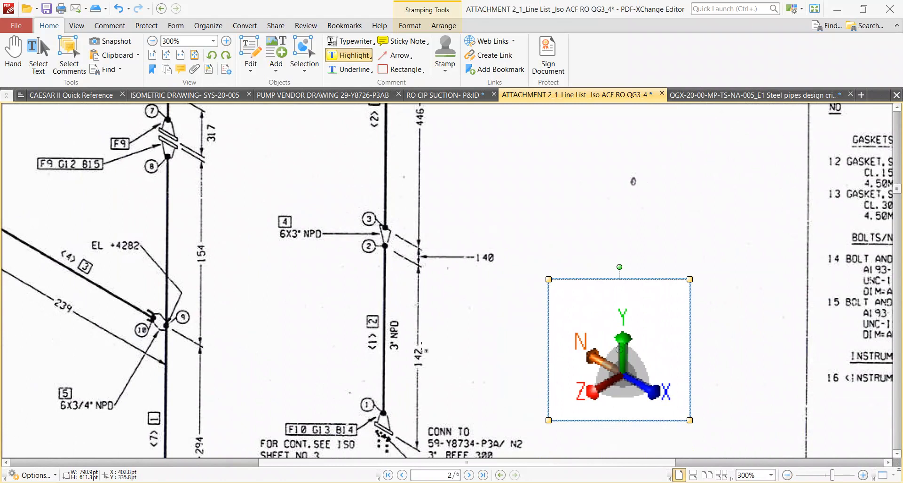
drag(411, 345, 430, 377)
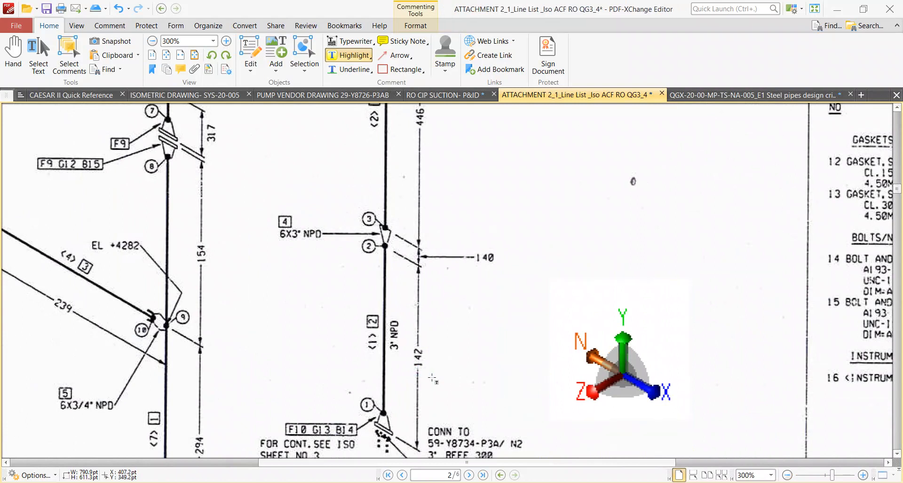
key(r)
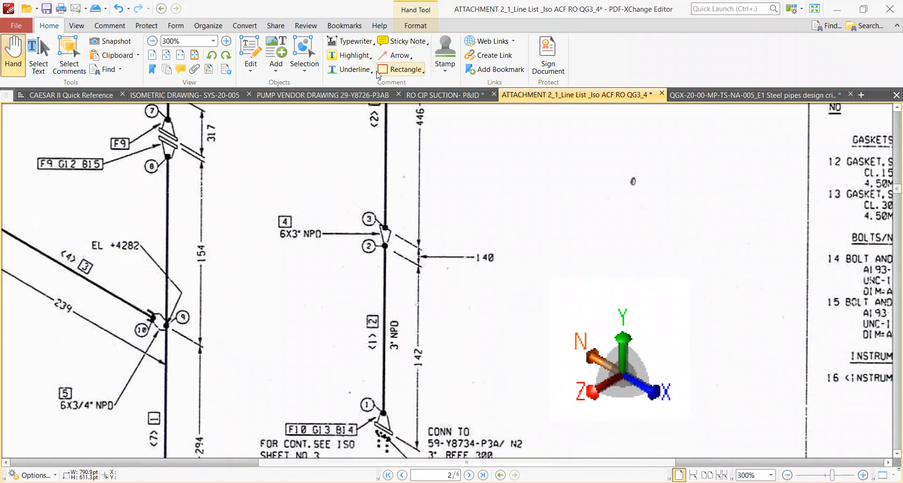
drag(403, 341, 427, 373)
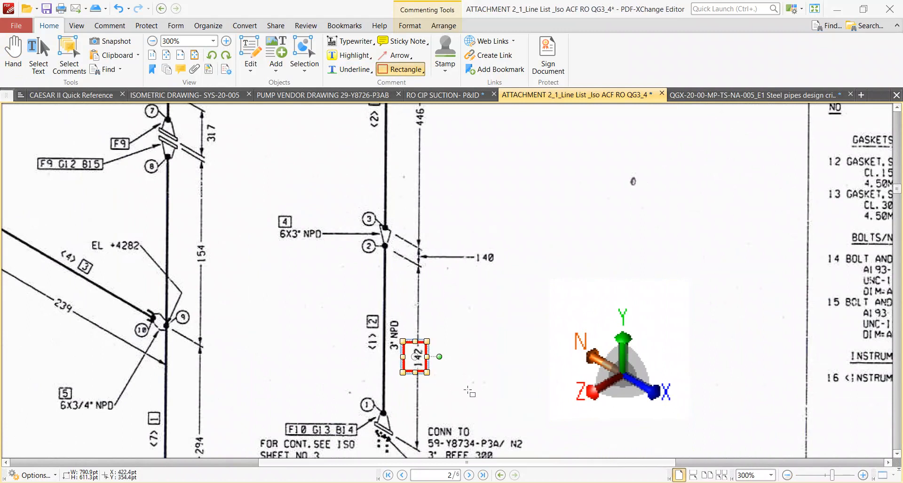
key(alt+Tab)
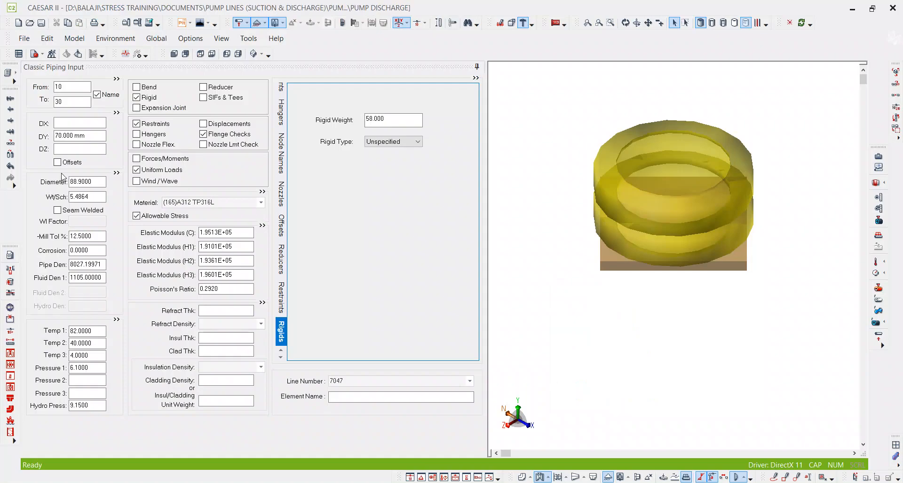
Add pipe element 30–50 with a DY of 72 mm, subtracting the 70 mm flange length from the 142 mm dimension.
click(72, 101)
key(alt)
key(alt+c)
click(83, 136)
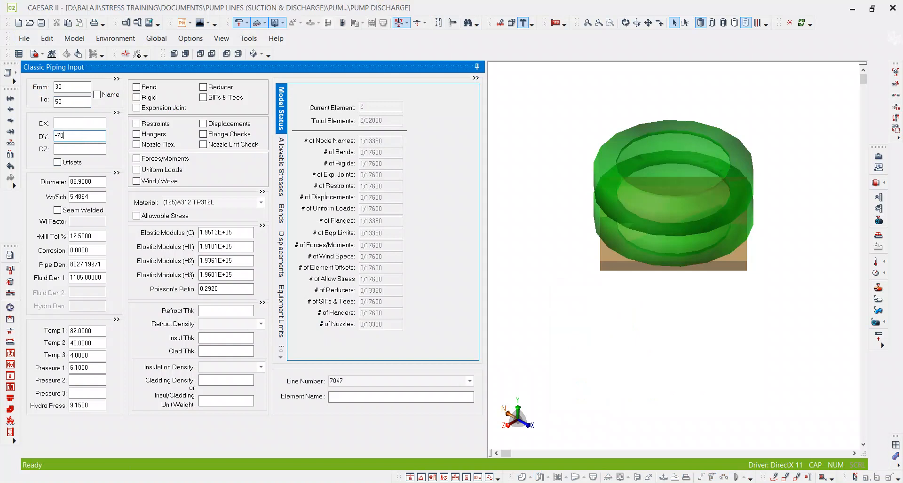
key(Tab)
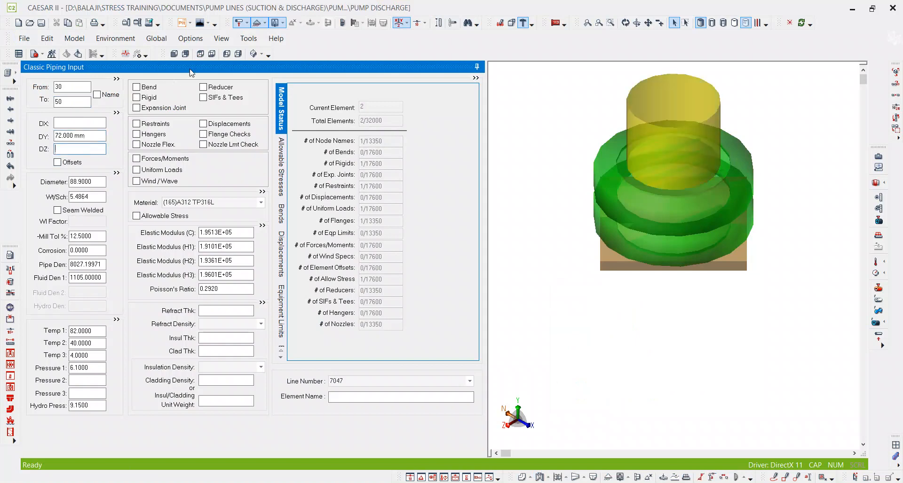
Add element 50–70 with a DY of 140 mm per the isometric and define it as a reducer.
click(79, 100)
key(alt+Tab)
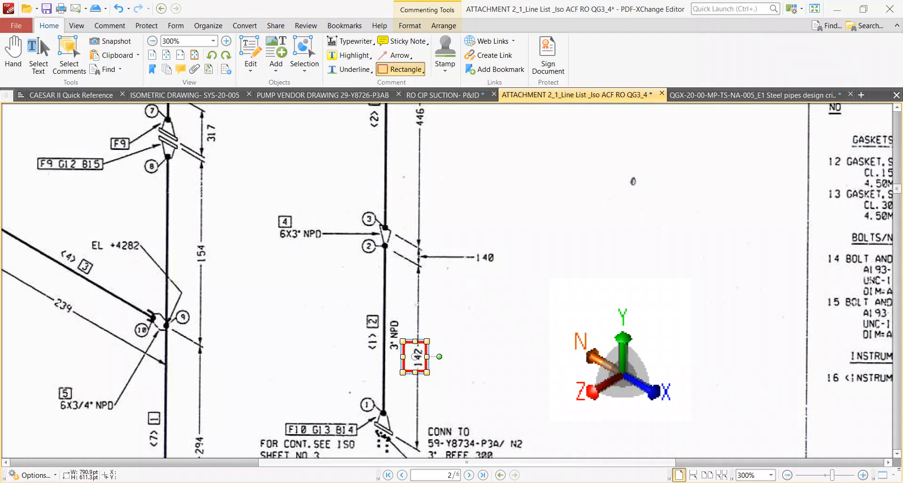
key(alt+Tab)
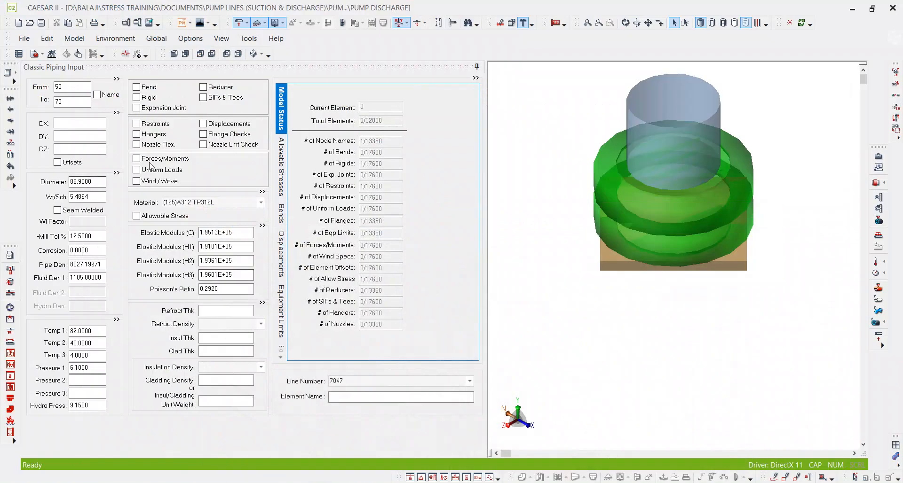
click(89, 137)
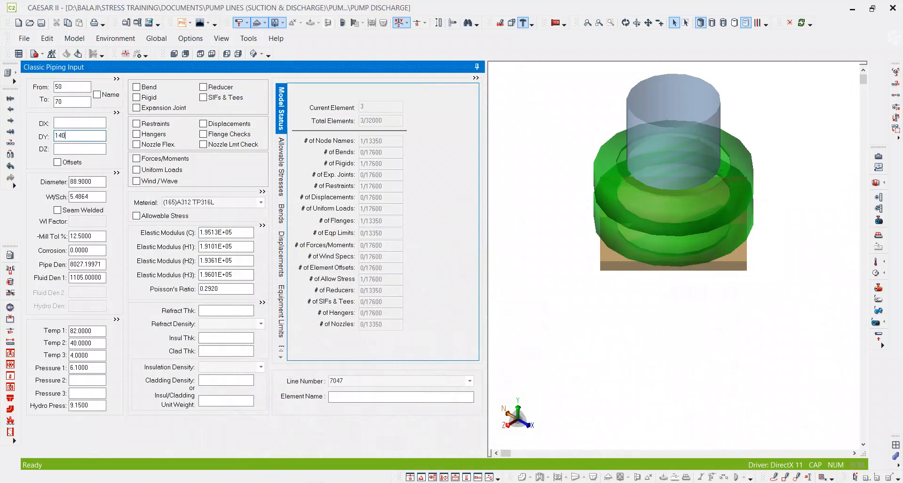
text(140)
key(Tab)
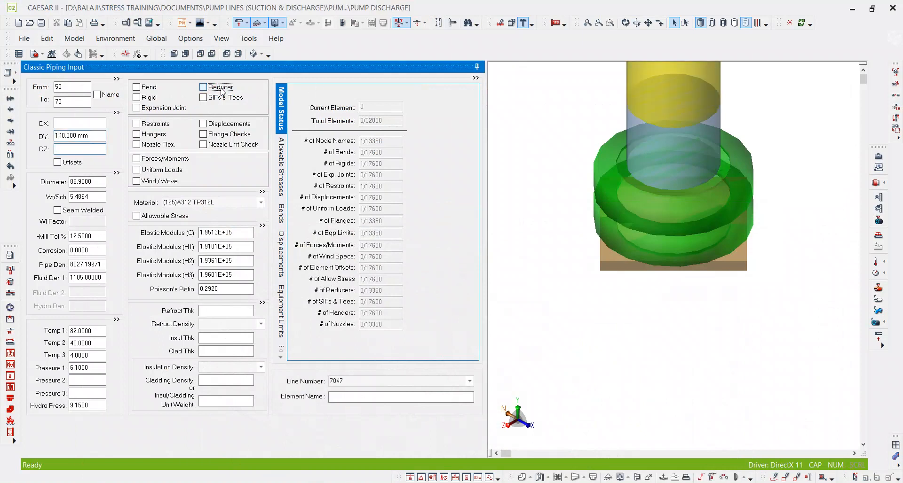
key(space)
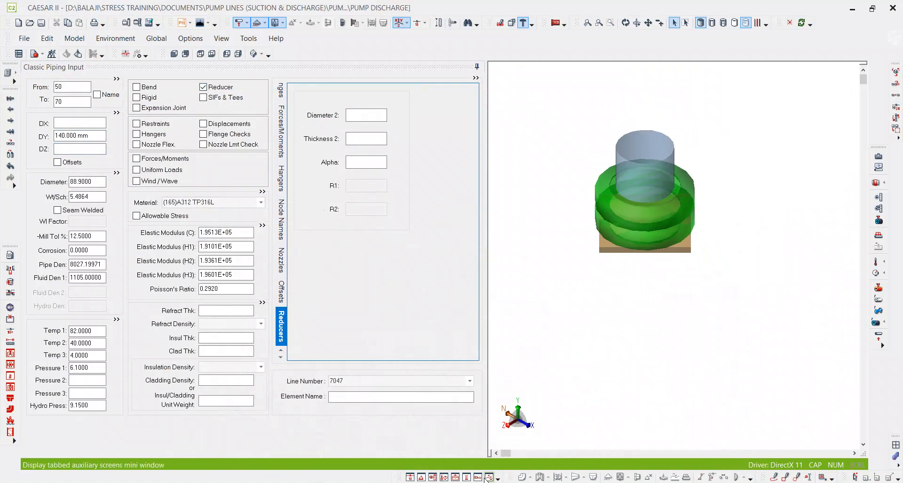
Look up the reducer in the PDF-XChange Editor material list and set its second diameter to 168.275 mm and second thickness to schedule 40S in CAESAR II.
key(alt+Tab)
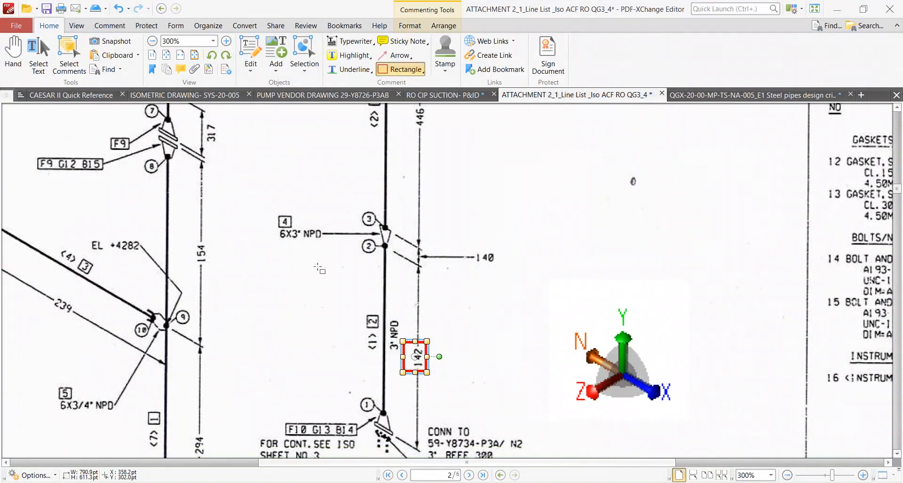
ctrl+scroll(276, 227, down, 5)
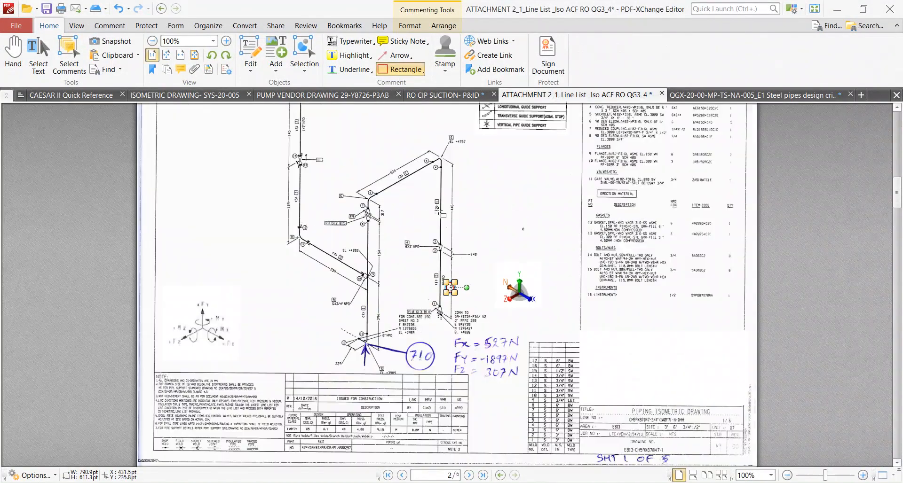
ctrl+scroll(728, 159, up, 2)
ctrl+scroll(731, 163, up, 3)
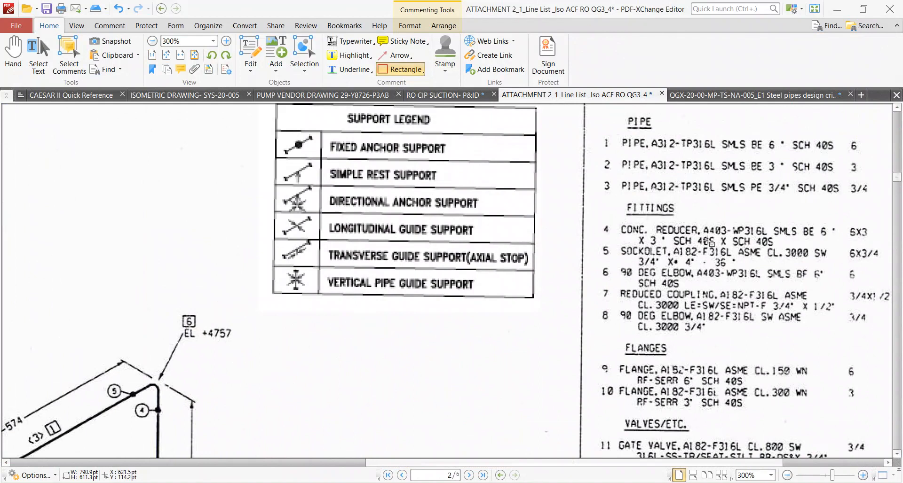
click(461, 482)
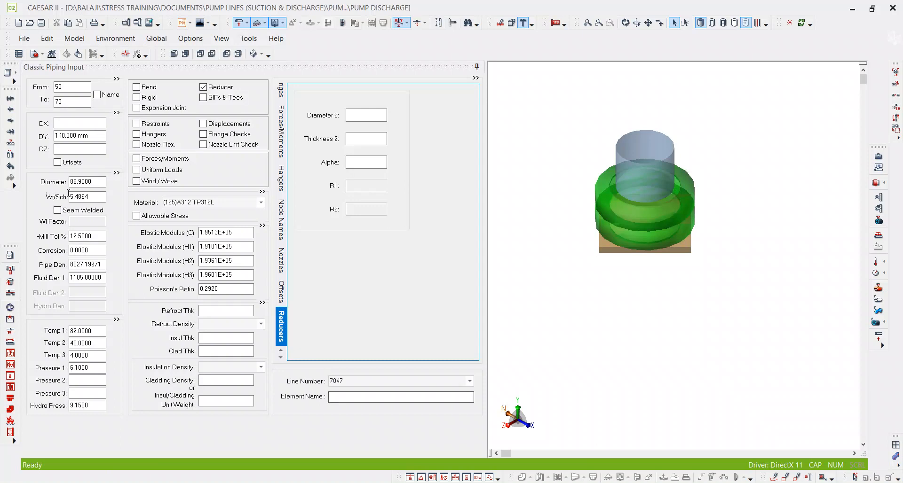
click(371, 116)
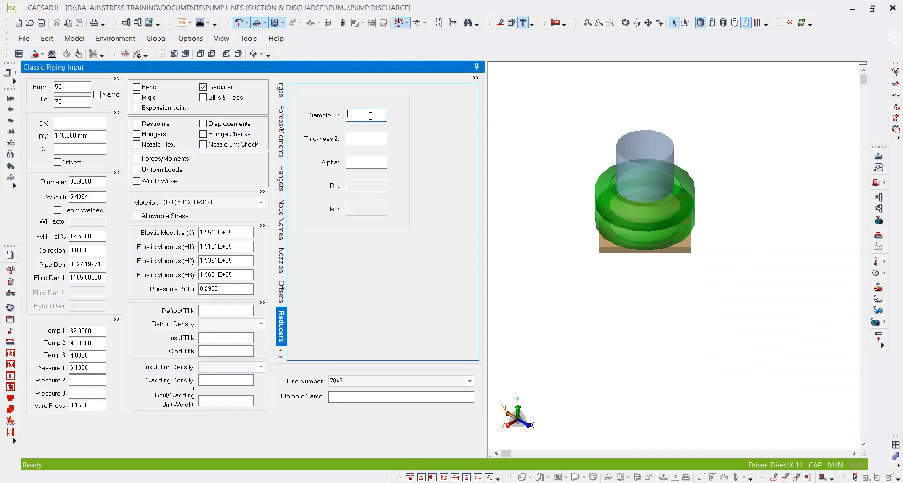
key(Tab)
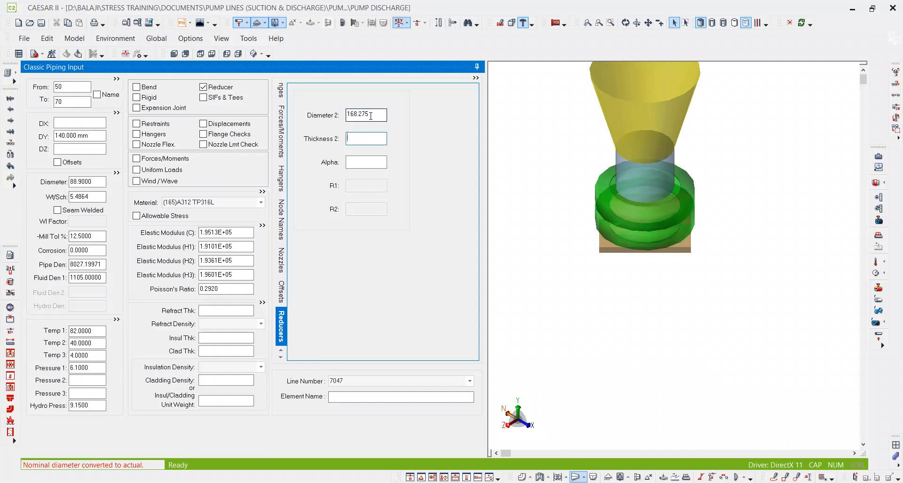
text(40S)
key(Tab)
scroll(723, 218, down, 3)
middle_drag(723, 217, 739, 277)
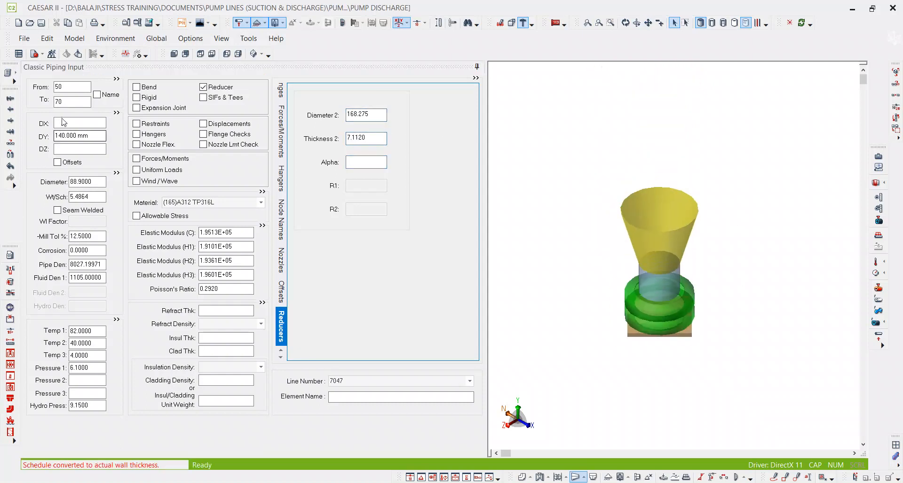
Add vertical element 70–90 with a DY of 446 mm, taken from the isometric in PDF-XChange Editor.
click(69, 106)
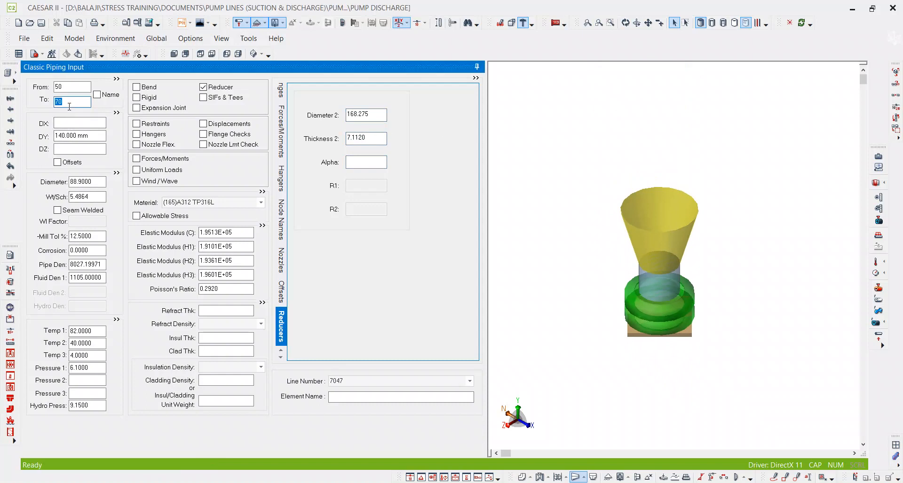
key(alt+c)
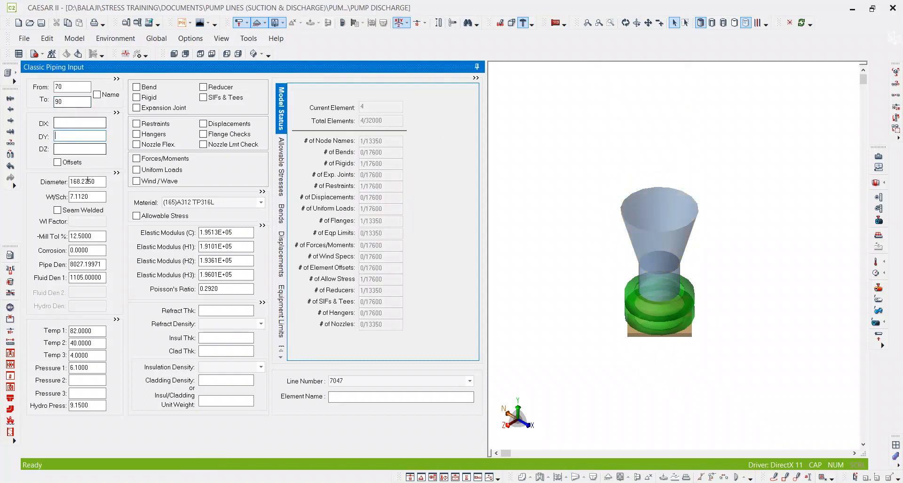
key(alt+Tab)
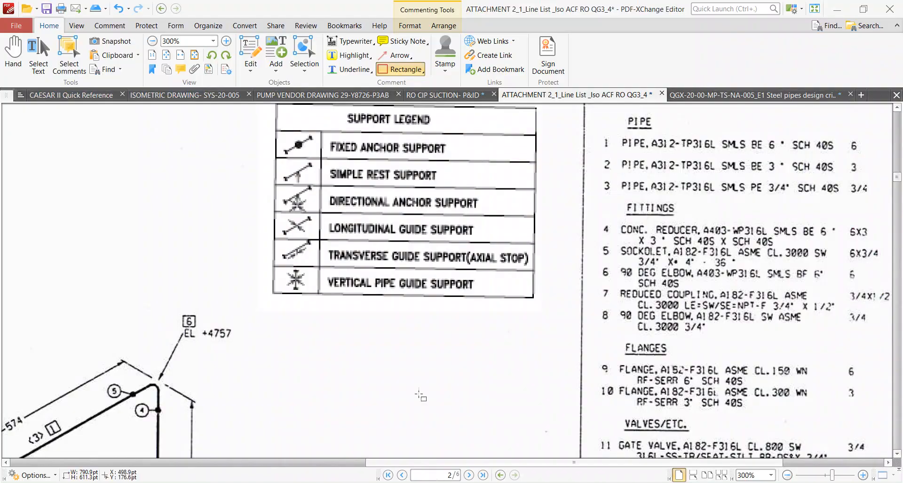
scroll(459, 257, down, 3)
ctrl+scroll(460, 258, up, 2)
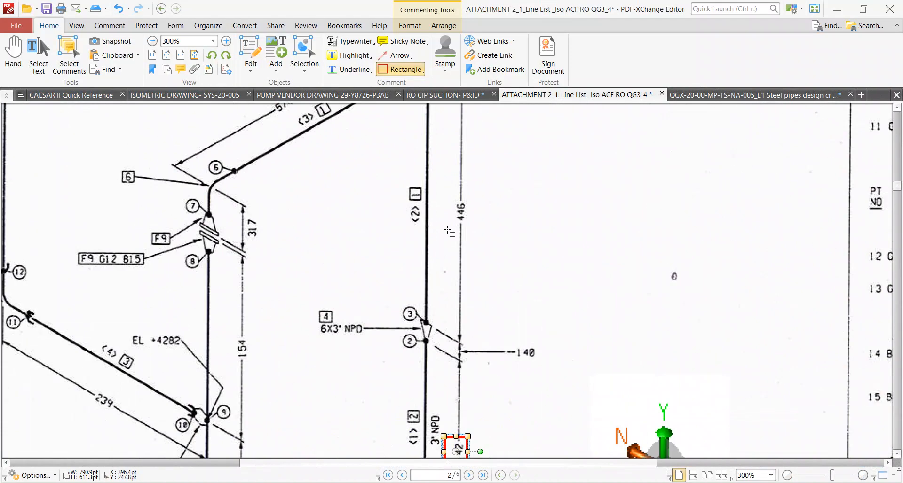
ctrl+scroll(477, 329, up, 1)
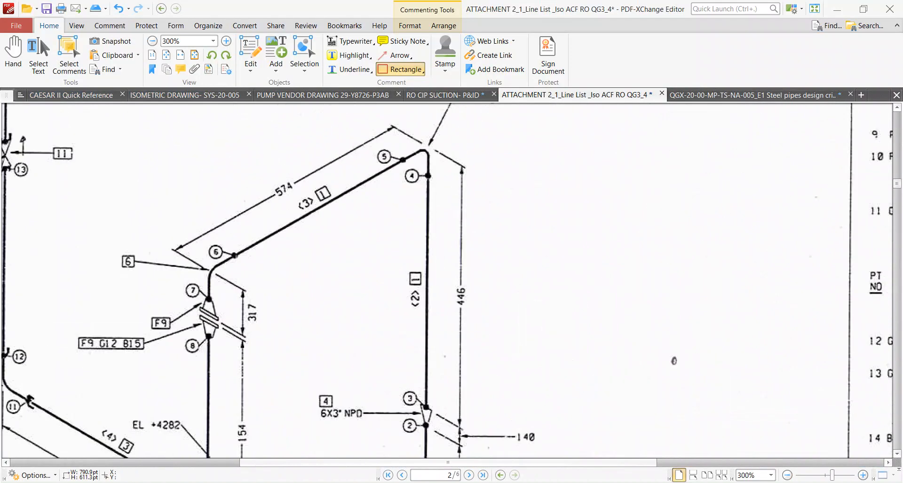
key(alt+Tab)
click(87, 137)
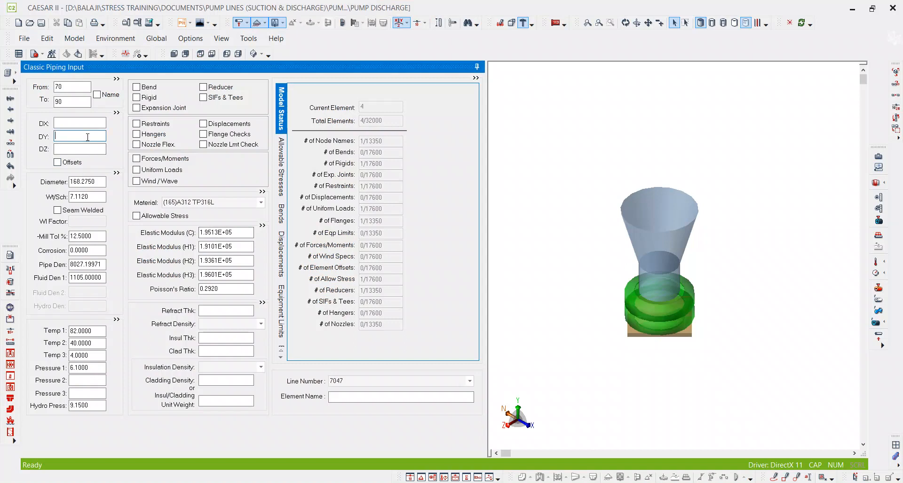
key(Return)
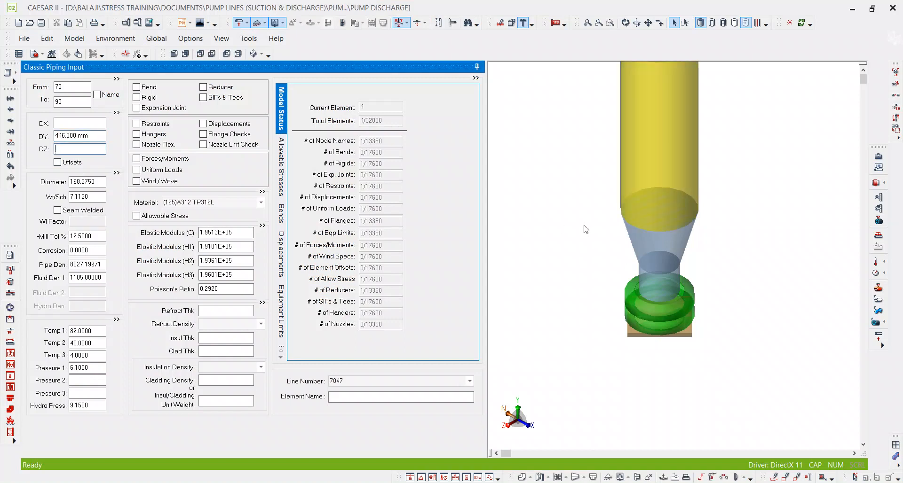
Define a long-radius bend at the end of vertical element 70–90.
click(148, 86)
In PDF-XChange Editor, paste the copied axis triad beside the isometric's first bend and draw an arrow along the 574 run's direction.
key(alt+Tab)
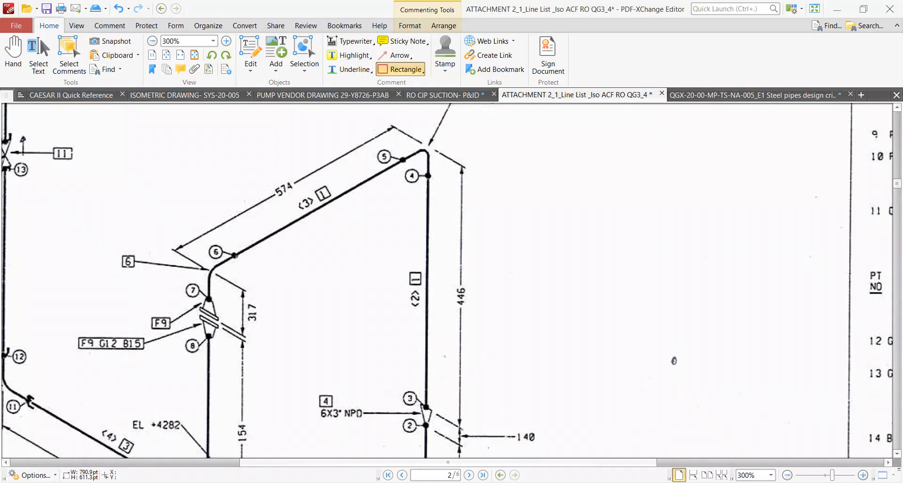
ctrl+scroll(417, 284, down, 1)
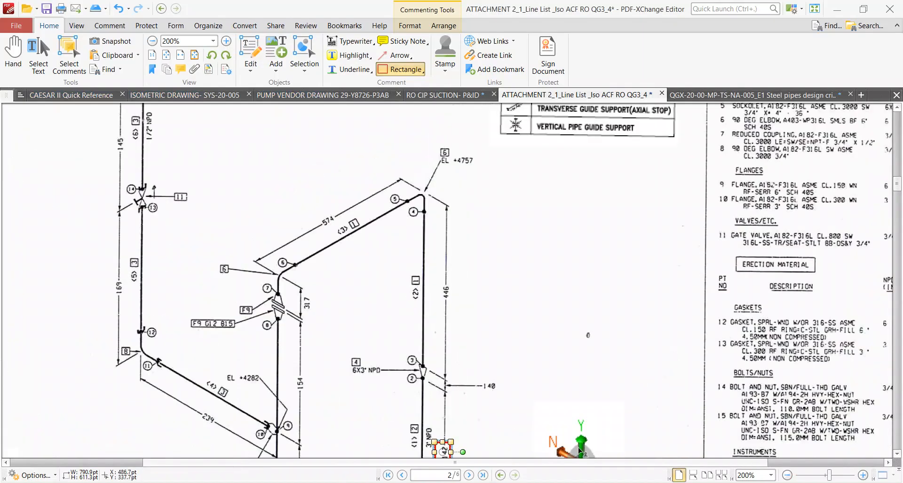
key(ctrl+v)
click(523, 211)
ctrl+scroll(522, 233, up, 1)
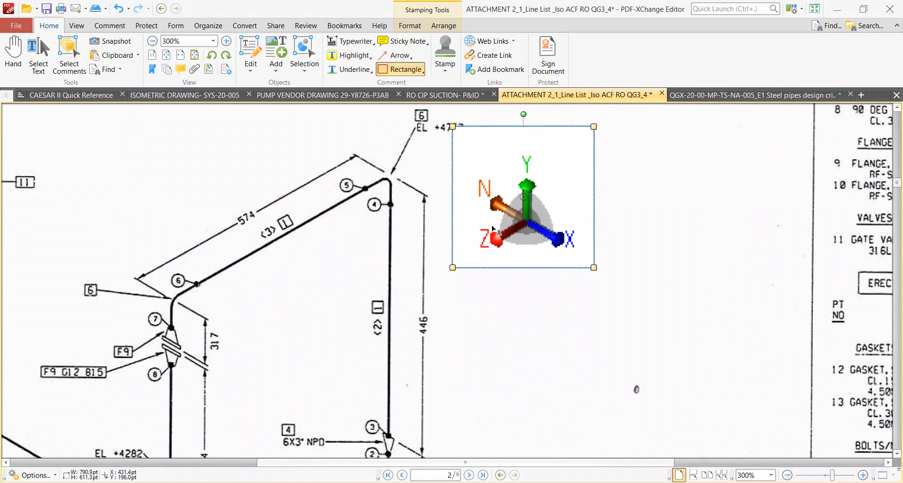
click(395, 55)
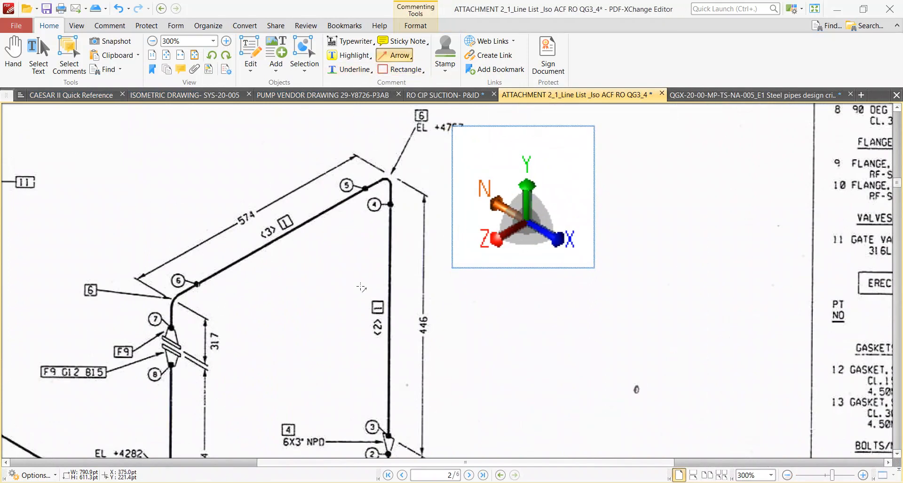
mouse_move(358, 230)
mouse_down()
mouse_move(228, 285)
mouse_move(227, 296)
mouse_up()
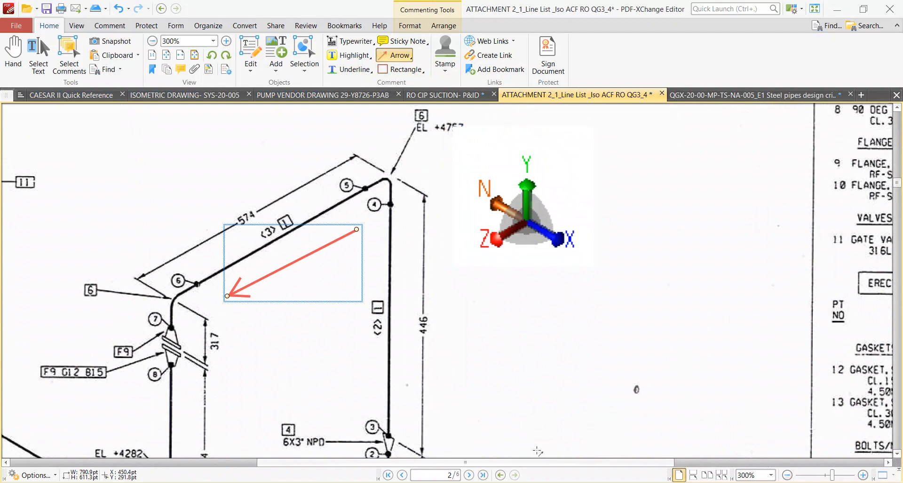
Add element 90–110 in CAESAR II with a DZ of 574 mm, following the isometric.
click(518, 482)
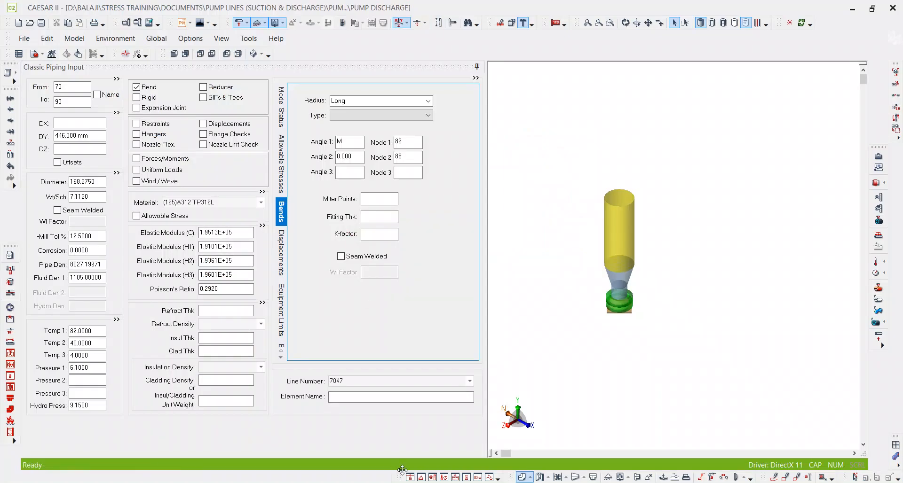
click(518, 482)
click(518, 482)
click(71, 100)
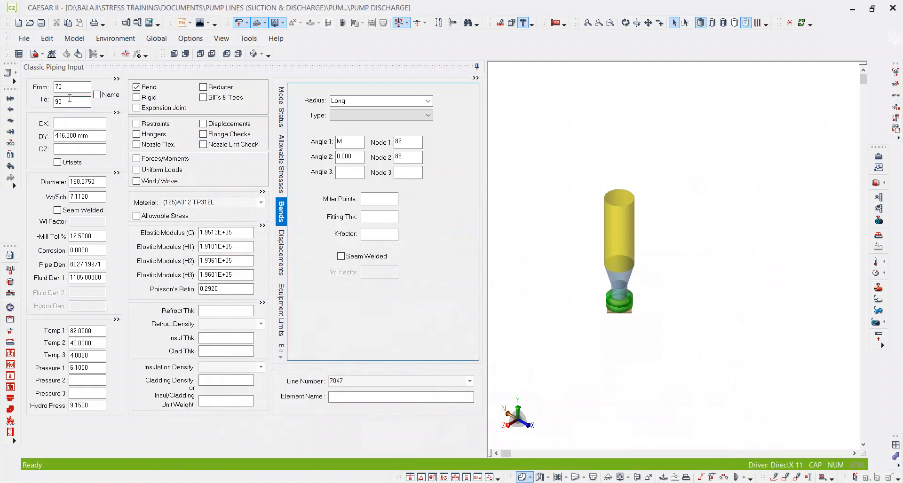
key(alt+c)
click(84, 151)
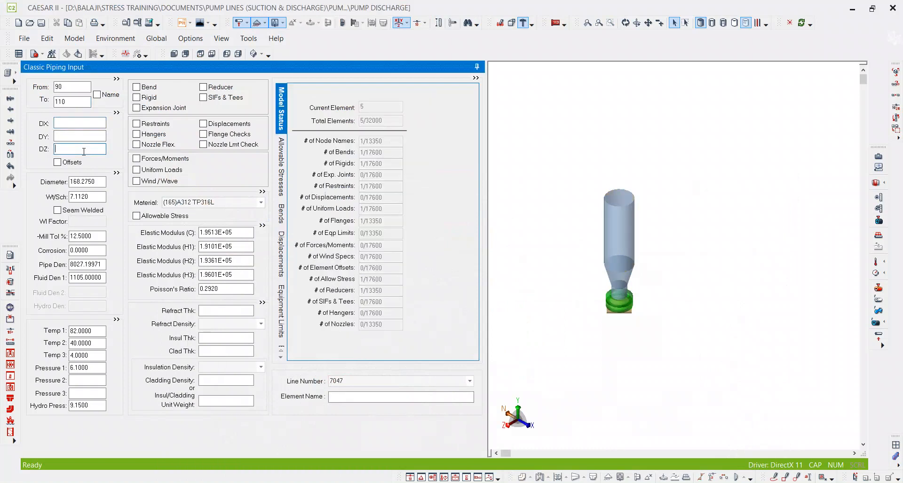
key(Tab)
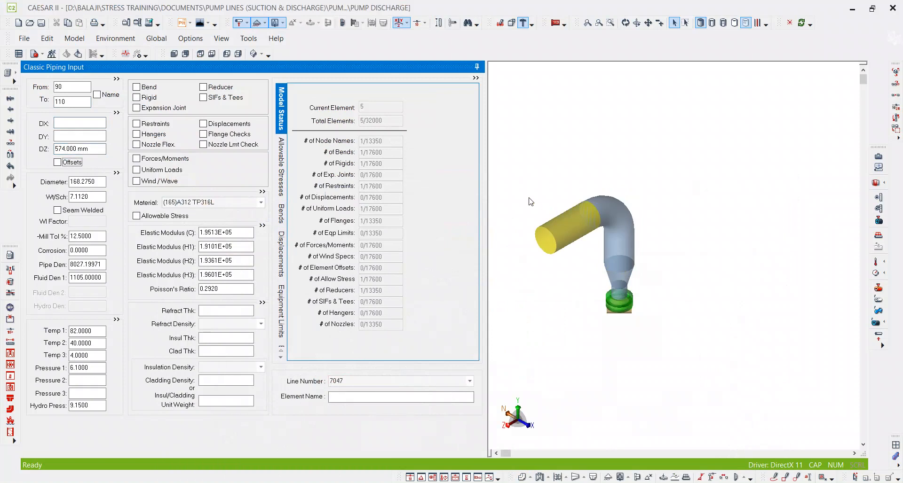
scroll(684, 229, down, 2)
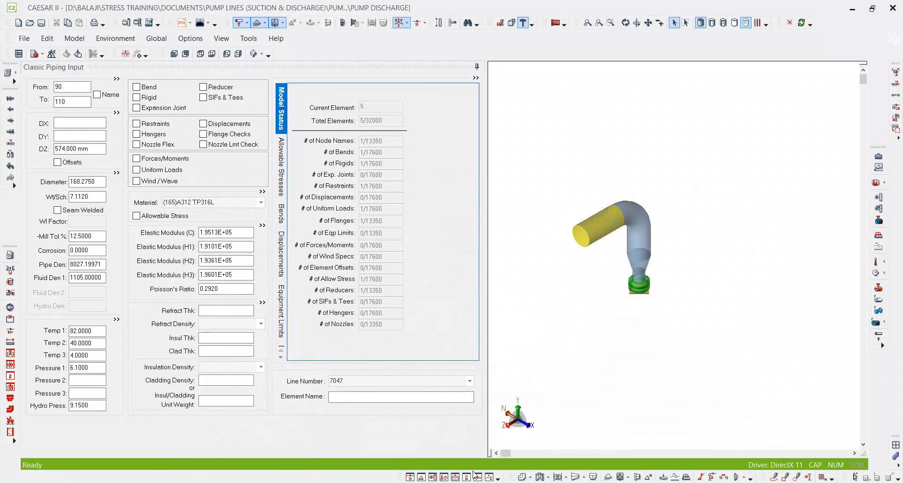
Check the isometric past the 574 run in PDF-XChange Editor and define a long-radius bend on element 90–110 in CAESAR II.
key(alt+Tab)
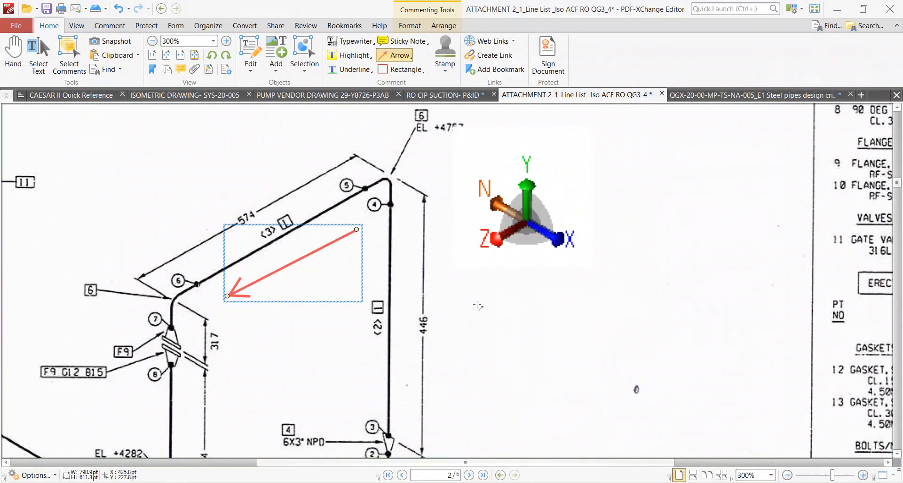
scroll(470, 282, down, 3)
key(alt+Tab)
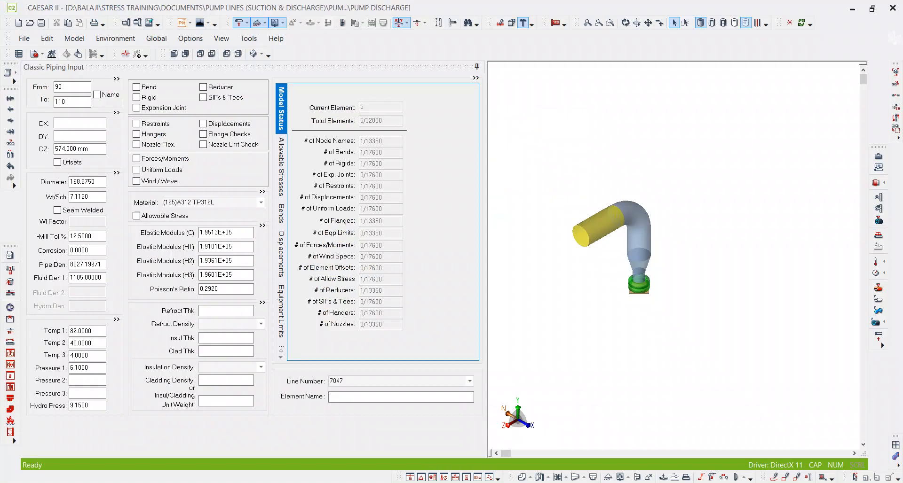
click(81, 102)
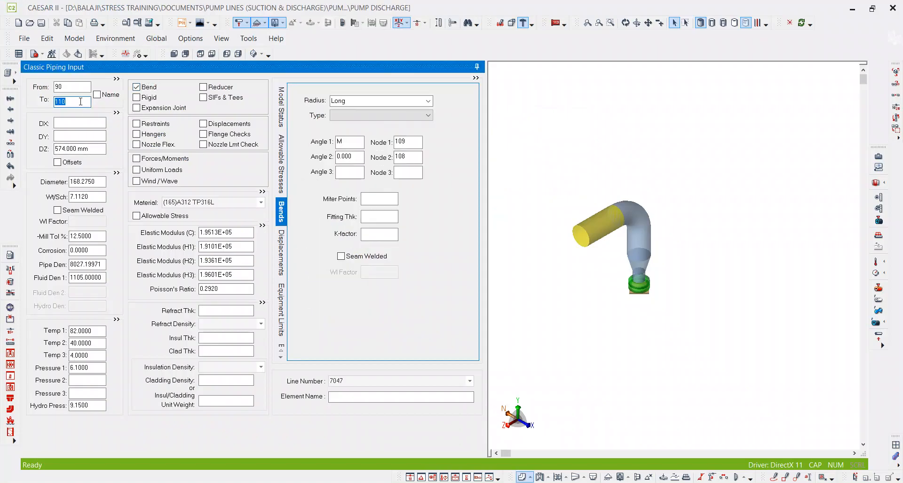
Start element 110–130 and subtract the 89 mm flange length from the isometric's 317 mm dimension in Calculator.
key(alt+c)
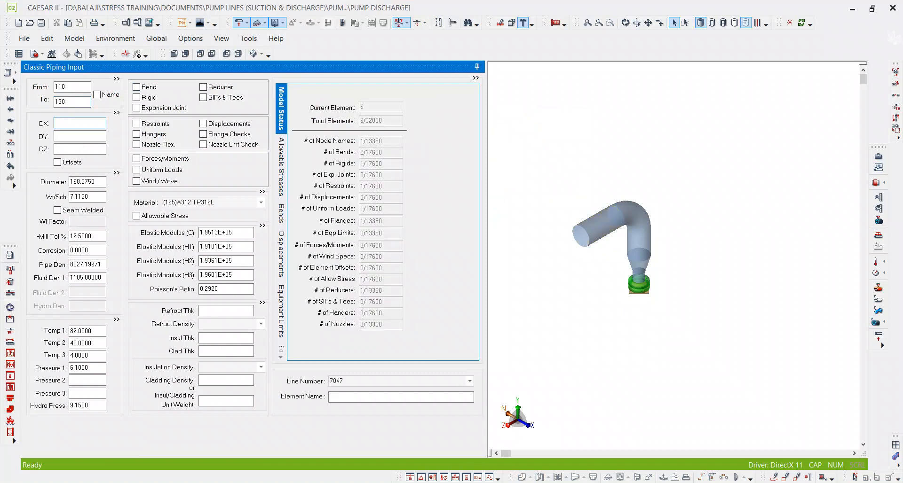
key(alt+Tab)
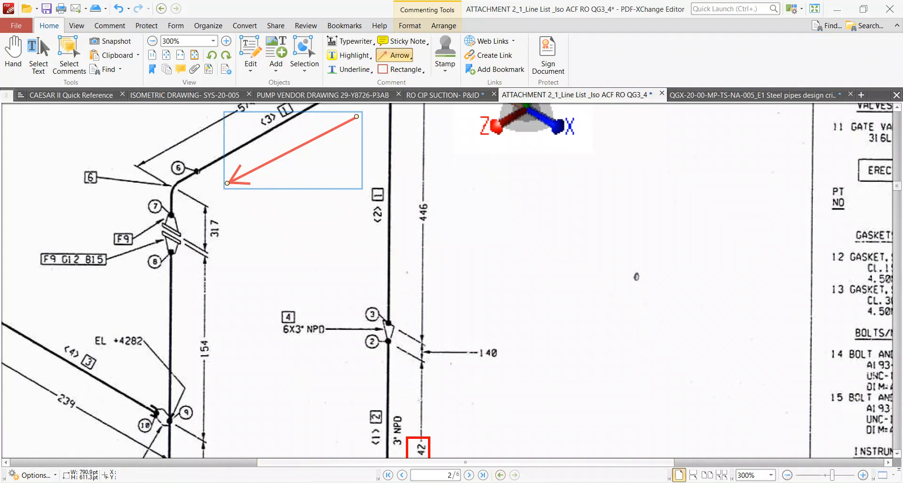
key(alt+Tab)
text(317-89)
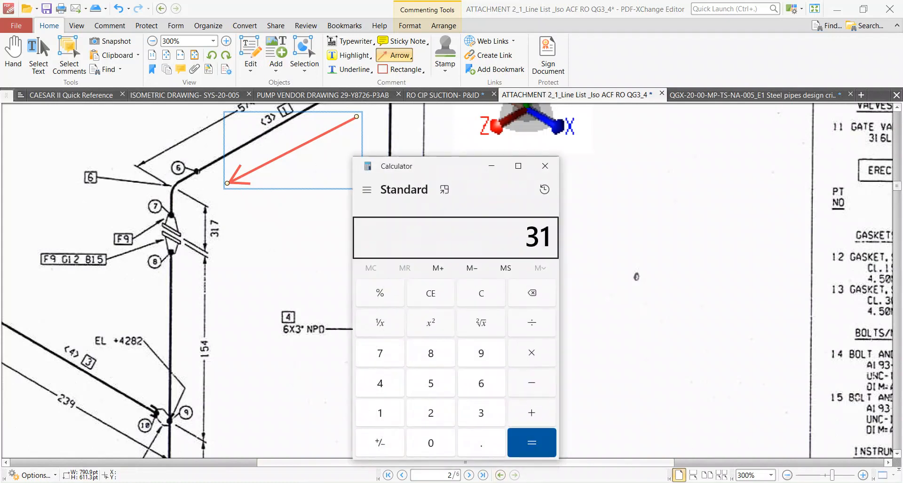
key(Return)
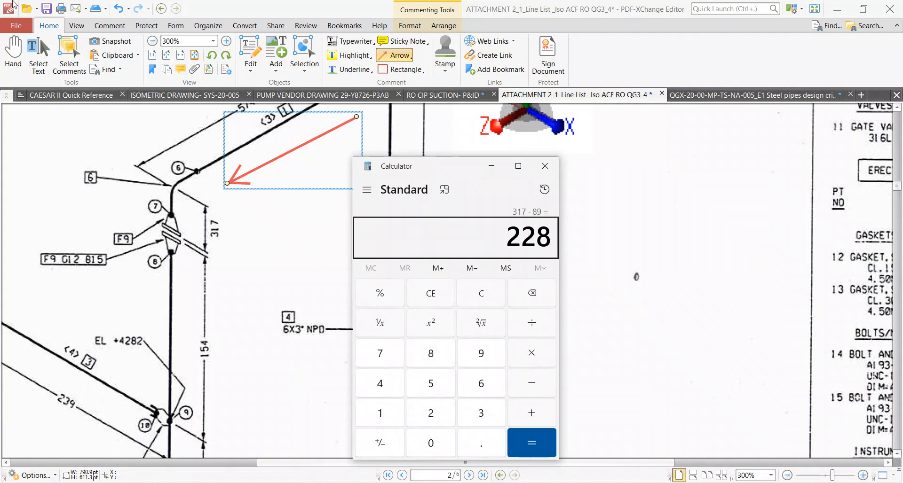
Set the DY of element 110–130 to -229 mm in CAESAR II so the pipe runs downward.
click(506, 482)
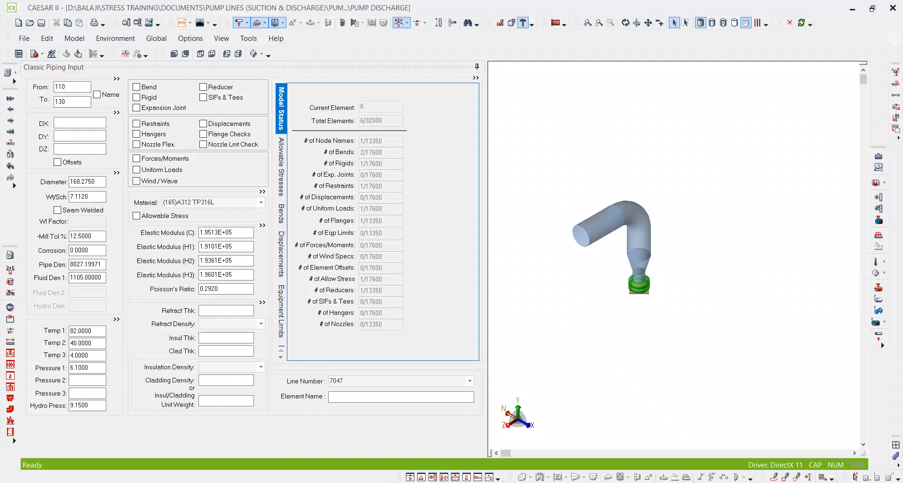
click(76, 137)
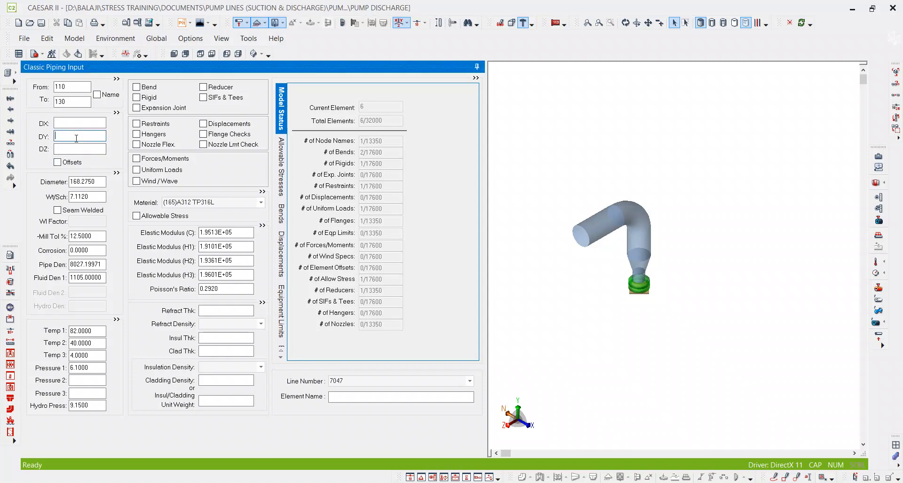
text(229)
key(Tab)
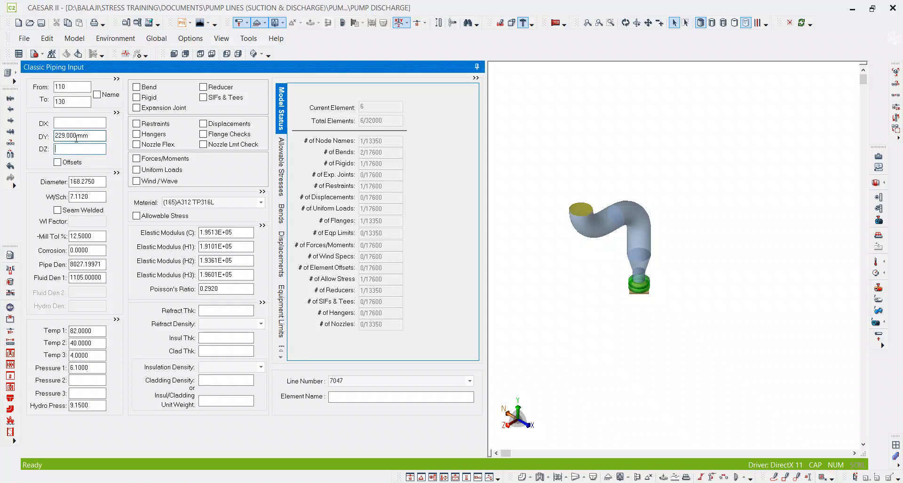
click(56, 136)
text(-)
key(Tab)
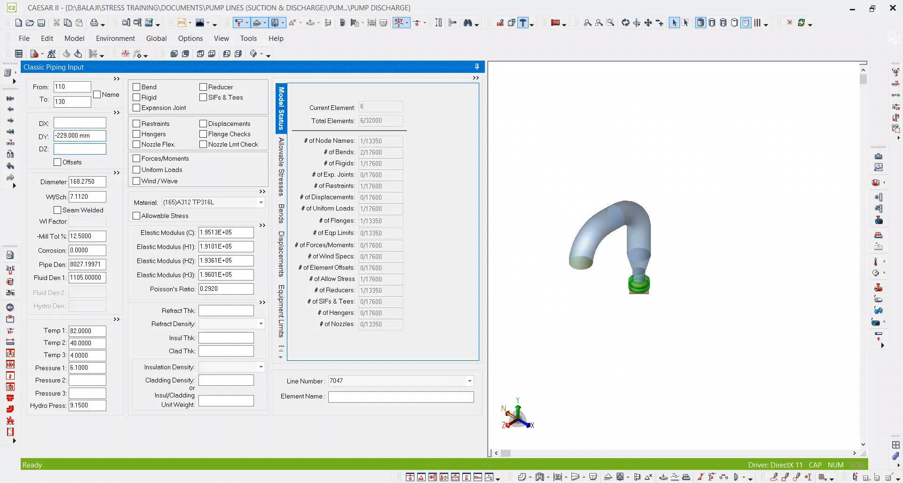
In PDF-XChange Editor, draw a downward arrow beside the isometric's 317 dimension.
key(alt+Tab)
ctrl+scroll(401, 277, down, 3)
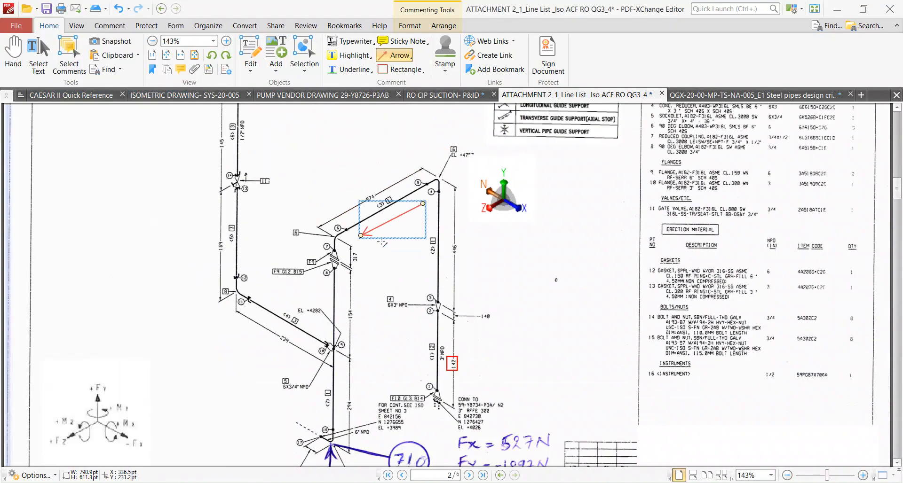
drag(369, 247, 366, 281)
ctrl+scroll(370, 264, up, 1)
ctrl+scroll(370, 262, up, 3)
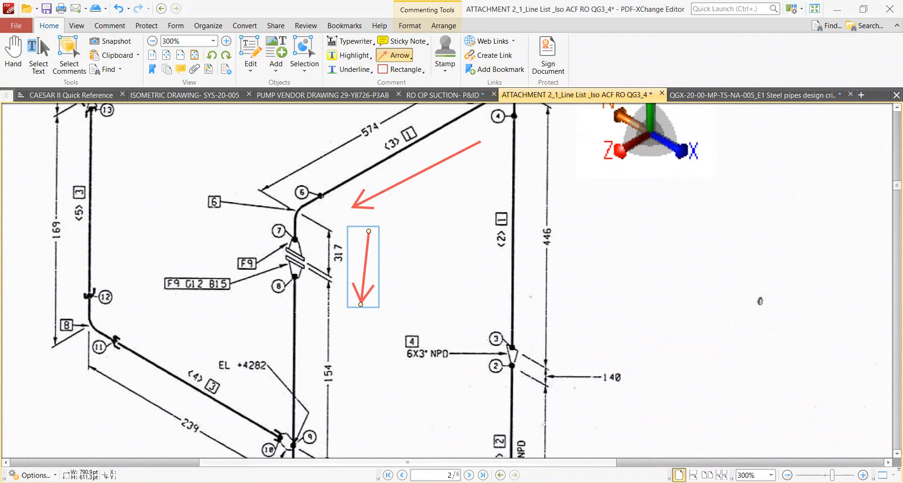
Add flange element 130–150 in CAESAR II with a DY of -89 mm and define it as rigid with a weight of 138.
key(alt+Tab)
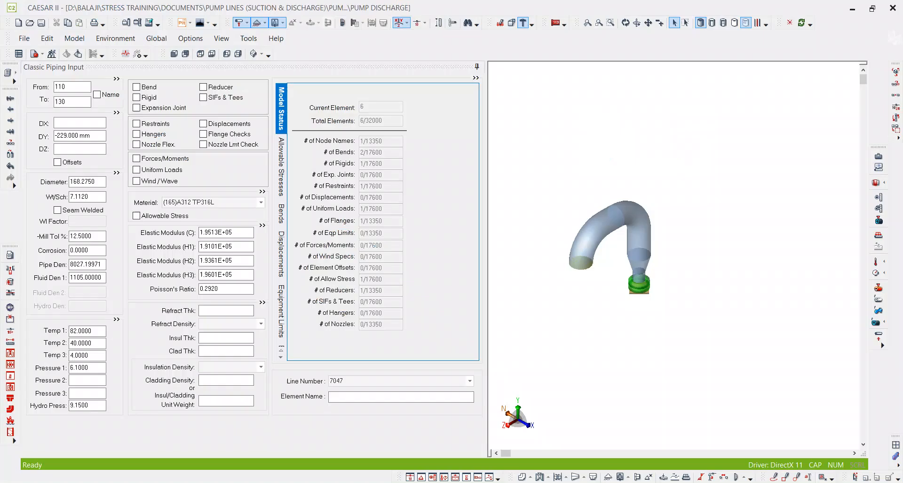
click(76, 105)
key(alt+c)
click(73, 135)
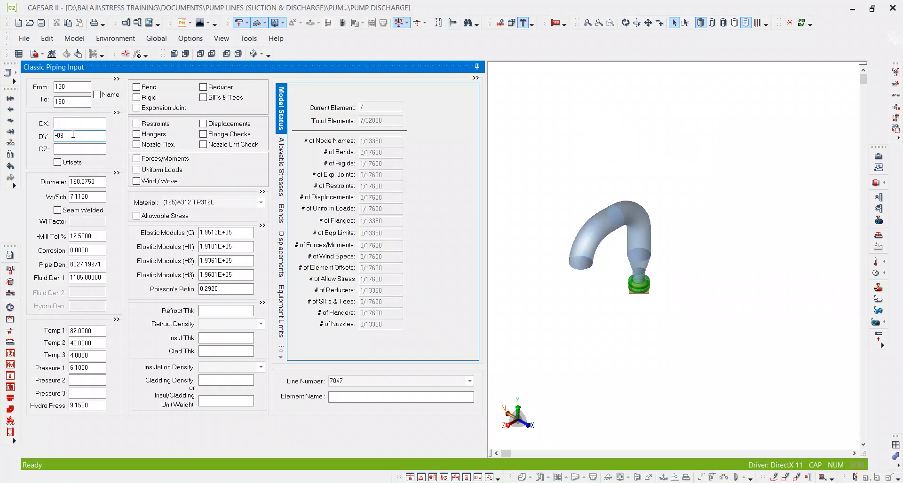
key(Tab)
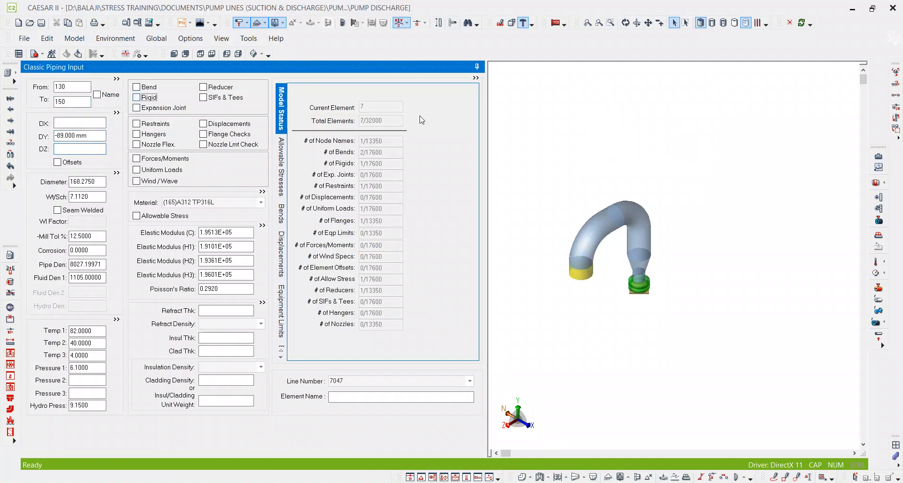
text(138)
key(Tab)
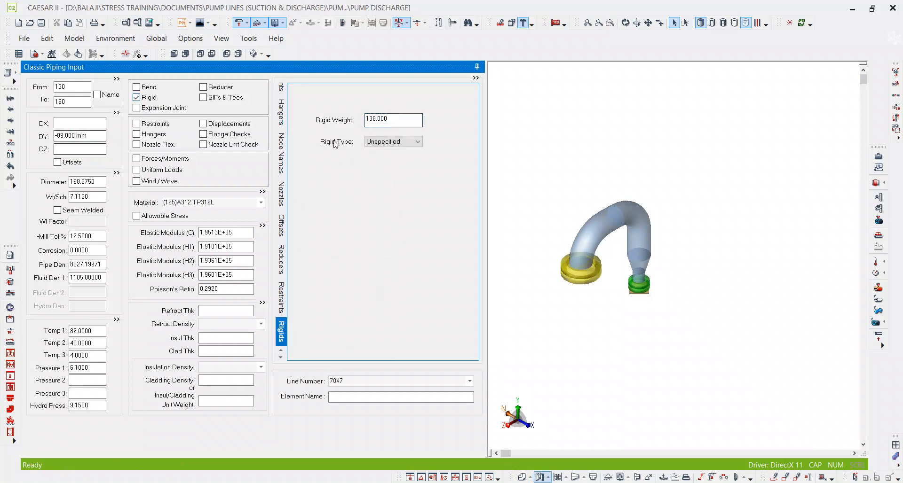
Add element 150–170 with a DY of -65 mm, taking the isometric's 154 mm dimension less the 89 mm flange, and enable SIFs & Tees at node 170.
click(80, 104)
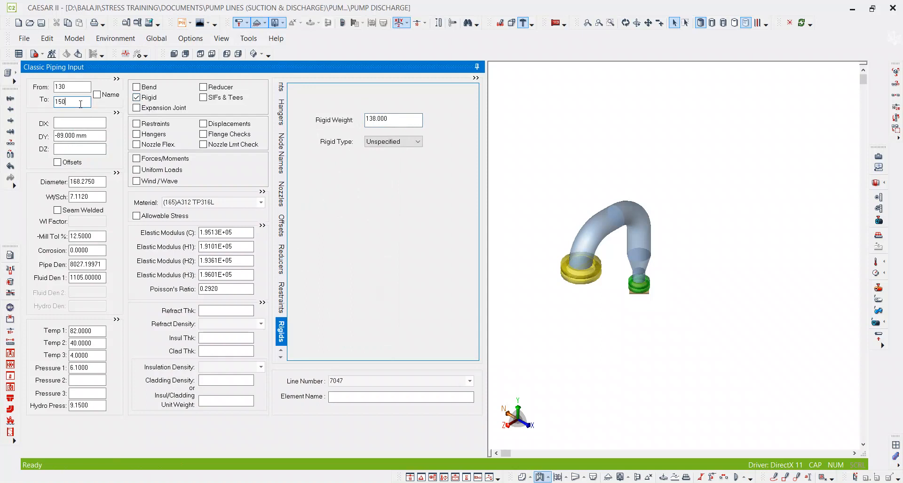
key(alt+c)
click(80, 135)
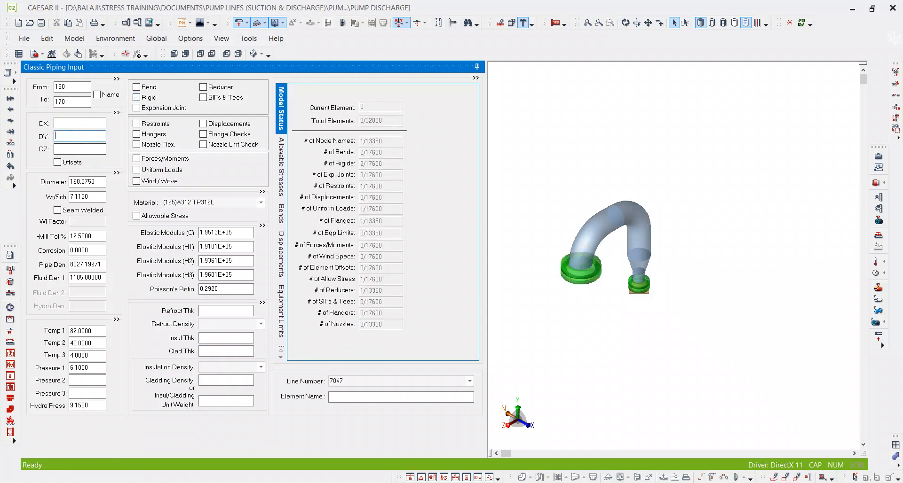
key(alt+Tab)
scroll(438, 280, down, 3)
ctrl+scroll(438, 280, down, 4)
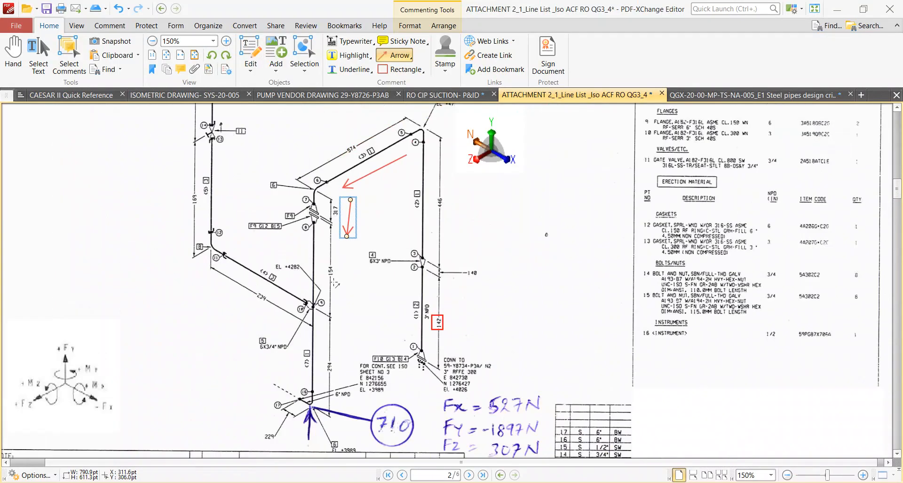
ctrl+scroll(335, 280, up, 5)
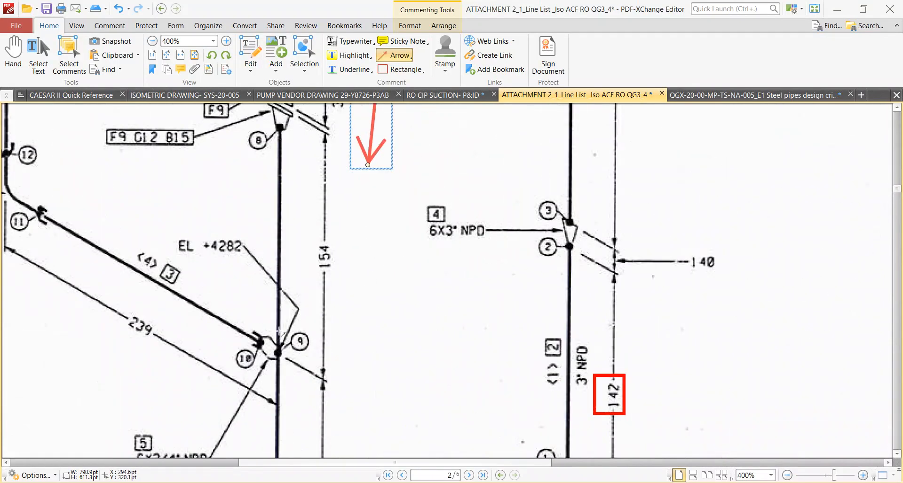
ctrl+scroll(280, 335, down, 2)
ctrl+scroll(252, 403, up, 2)
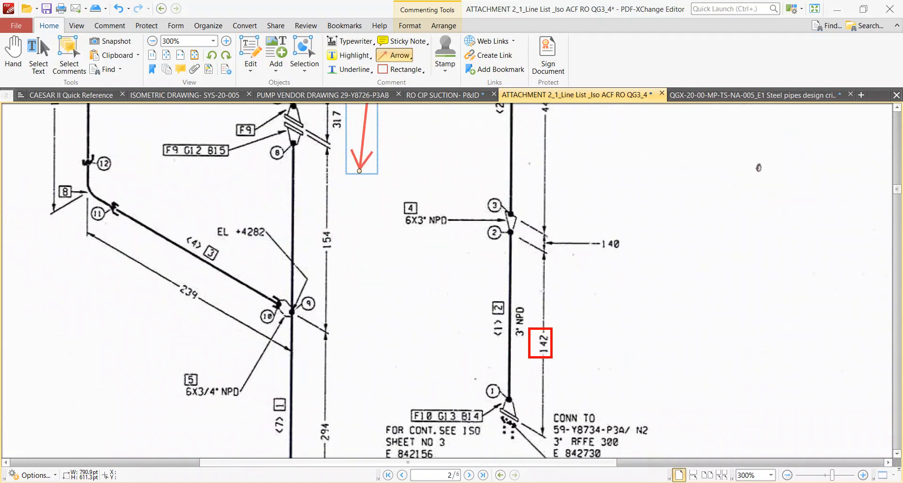
mouse_move(503, 482)
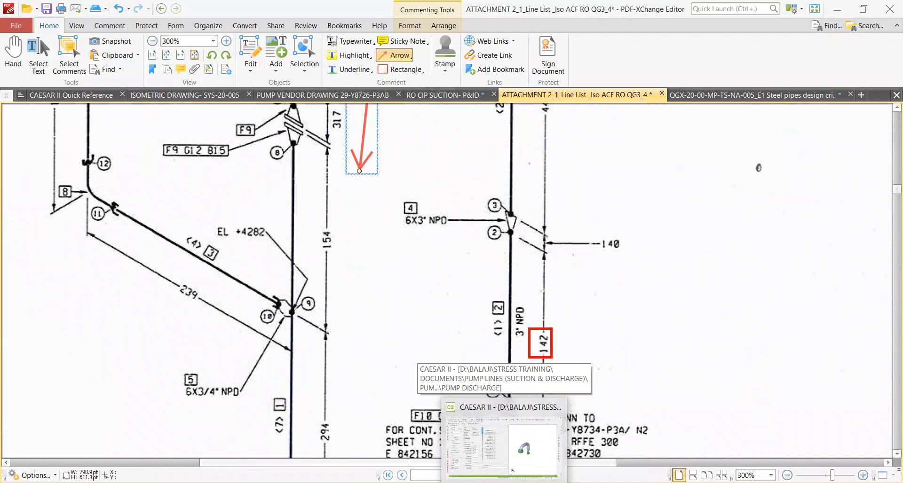
click(503, 446)
click(65, 137)
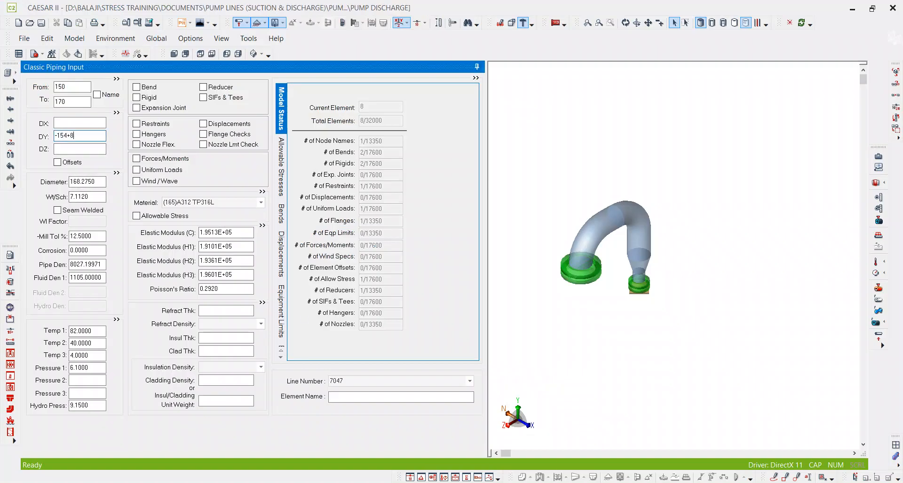
key(Tab)
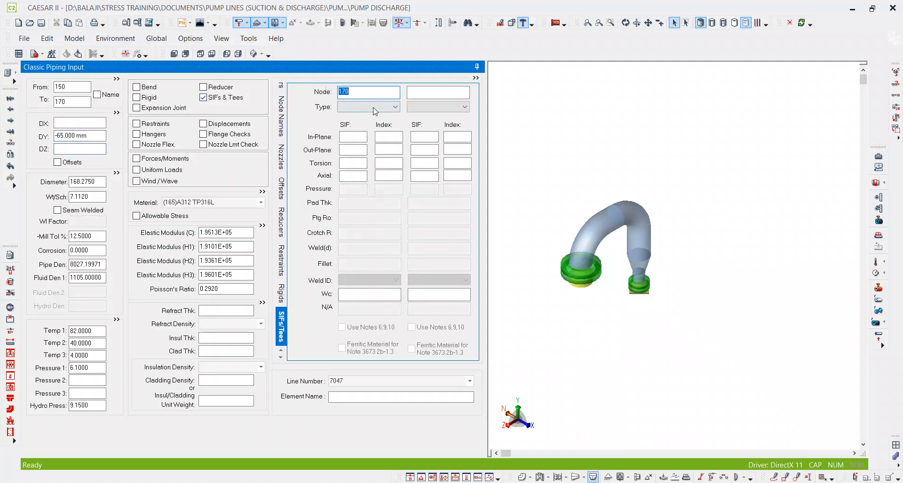
Set the SIF type at node 170 to 8 - Socket and continue the model with element 170–190.
click(367, 107)
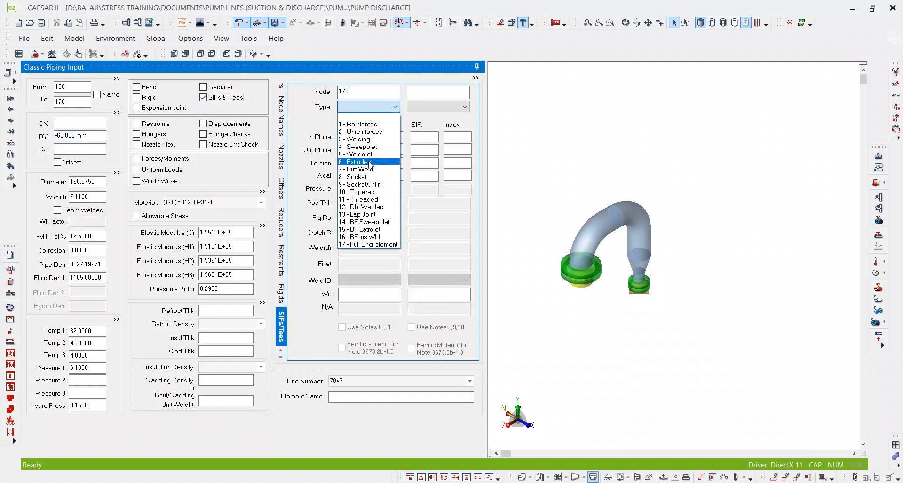
click(366, 177)
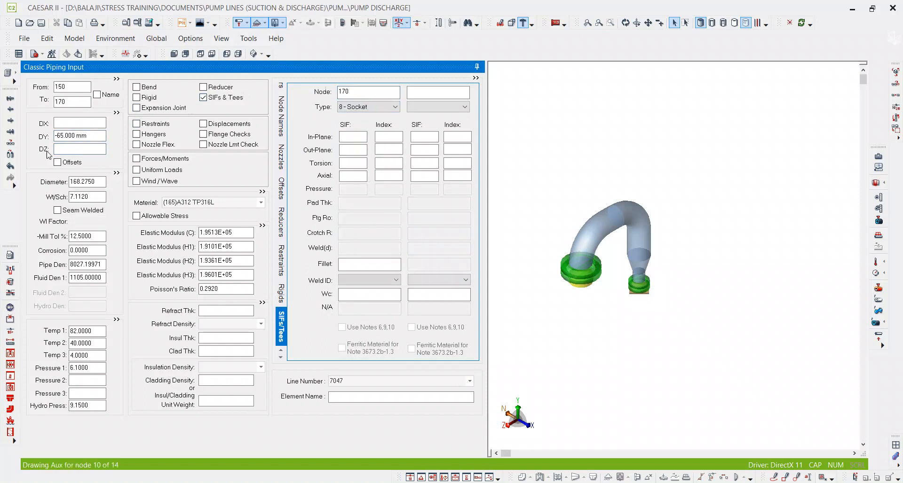
click(72, 102)
double_click(72, 103)
key(alt+c)
Consult the isometric in PDF-XChange Editor, then give CAESAR II element 170–190 a DY of -297 mm and a long-radius bend.
key(alt+Tab)
scroll(368, 337, down, 4)
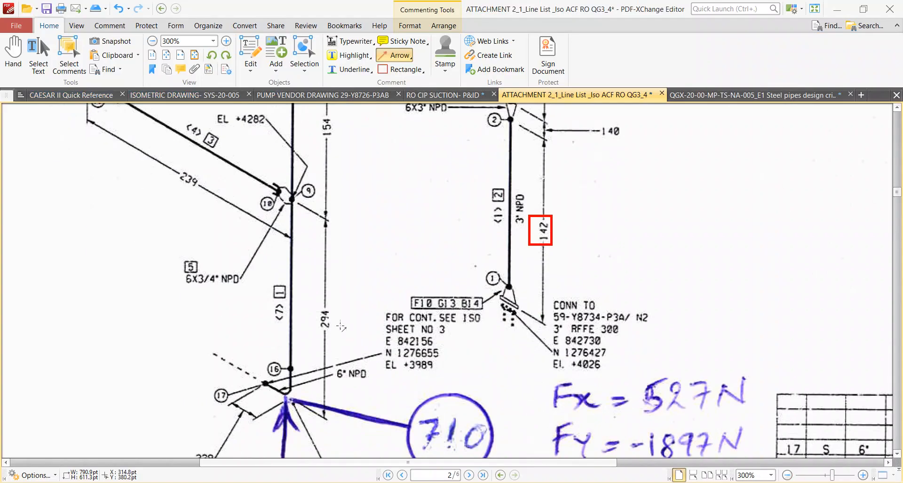
key(alt+Tab)
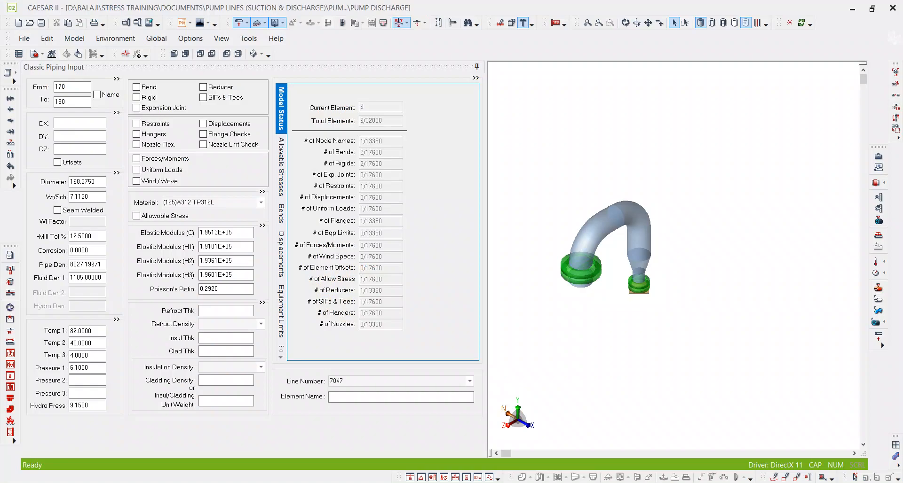
click(84, 136)
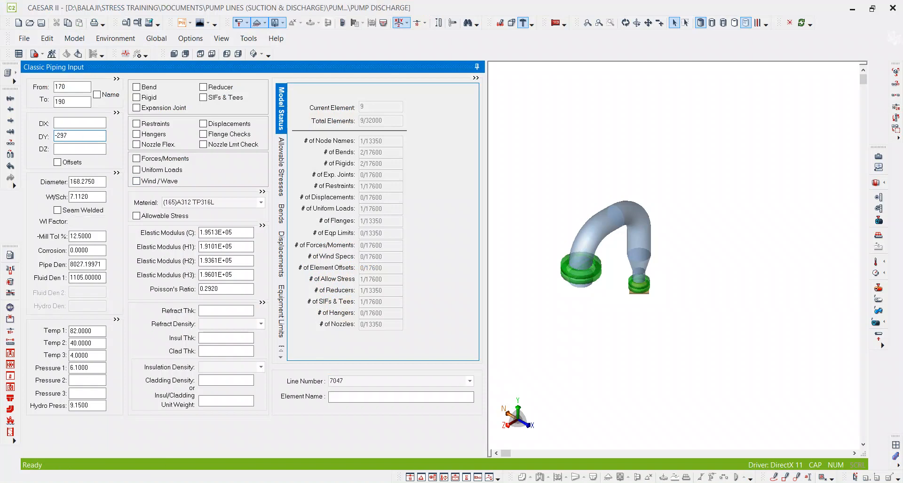
key(Tab)
middle_drag(618, 230, 619, 195)
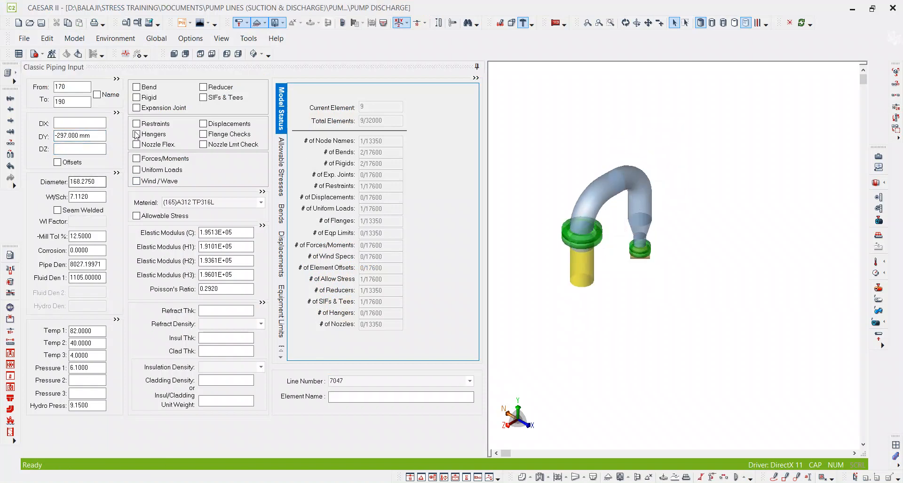
click(136, 88)
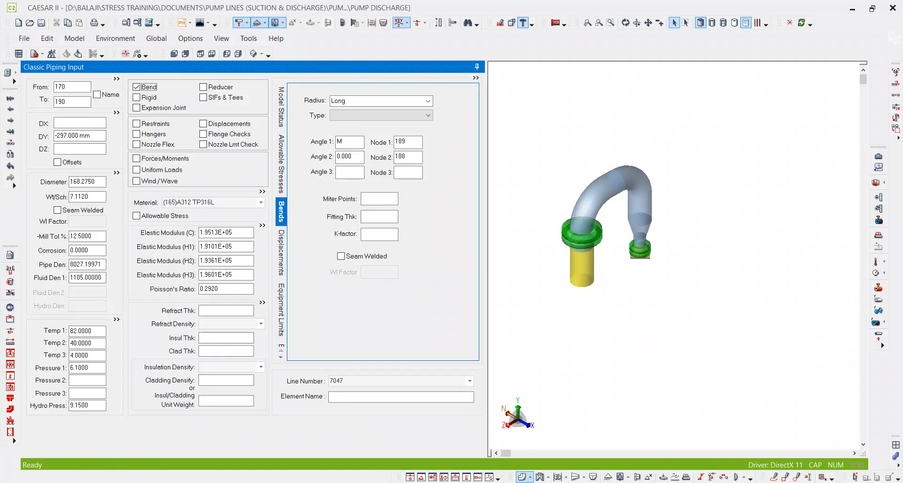
In PDF-XChange Editor, move the coordinate-axes image beside weld point 17 and the 229 dimension on the isometric.
key(alt+Tab)
ctrl+scroll(588, 292, down, 3)
ctrl+scroll(311, 367, up, 1)
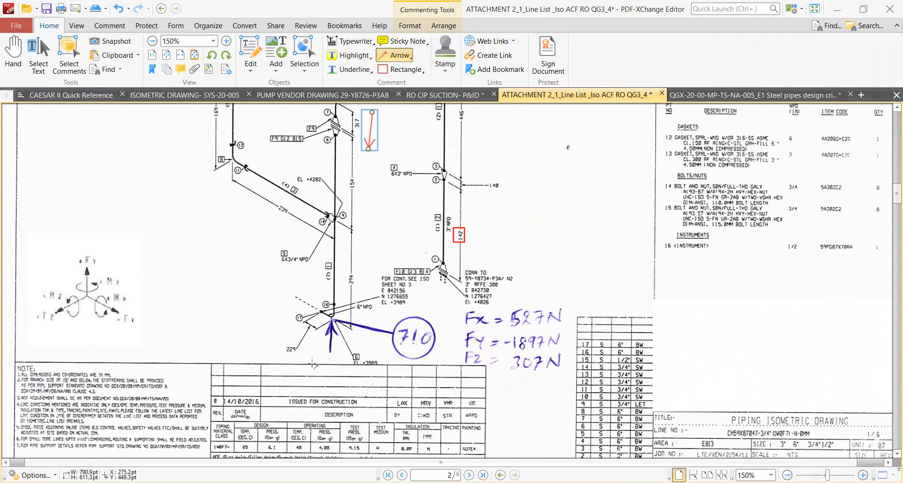
ctrl+scroll(310, 365, down, 2)
drag(484, 155, 283, 324)
ctrl+scroll(283, 324, up, 3)
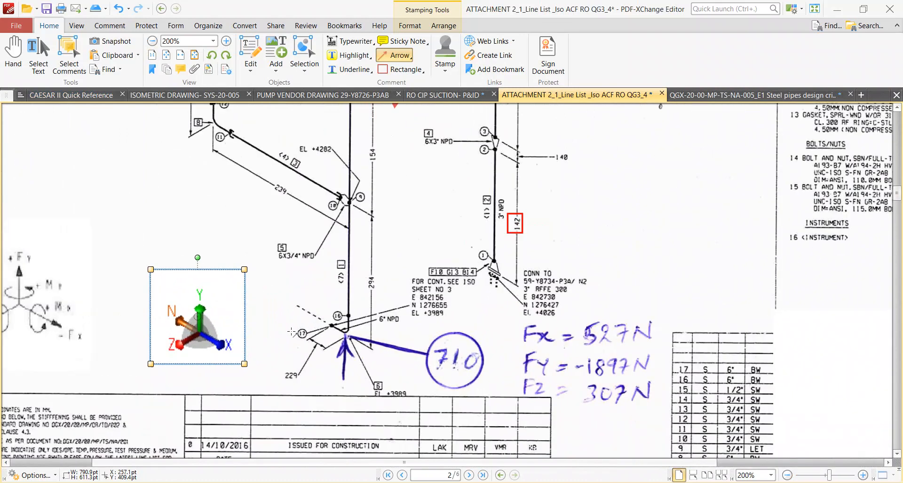
drag(205, 327, 241, 379)
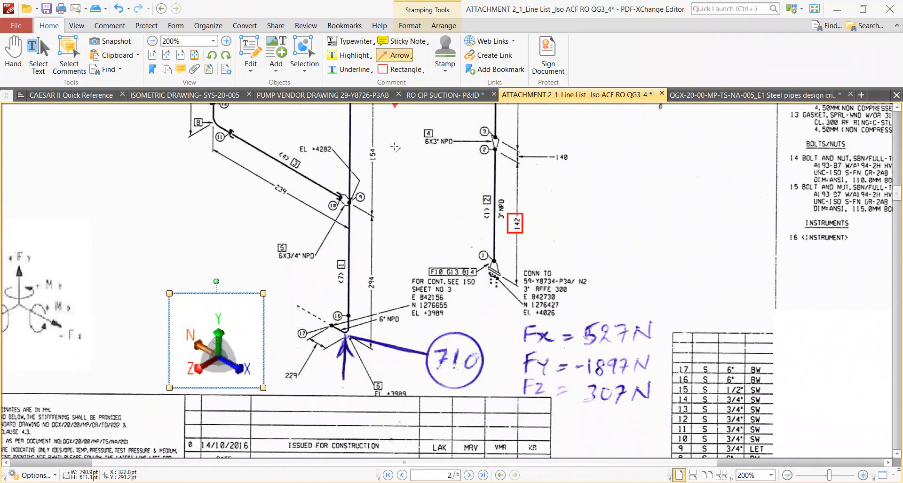
Draw a red arrow extending the dashed continuation line at weld point 17, parallel to the north axis.
click(288, 297)
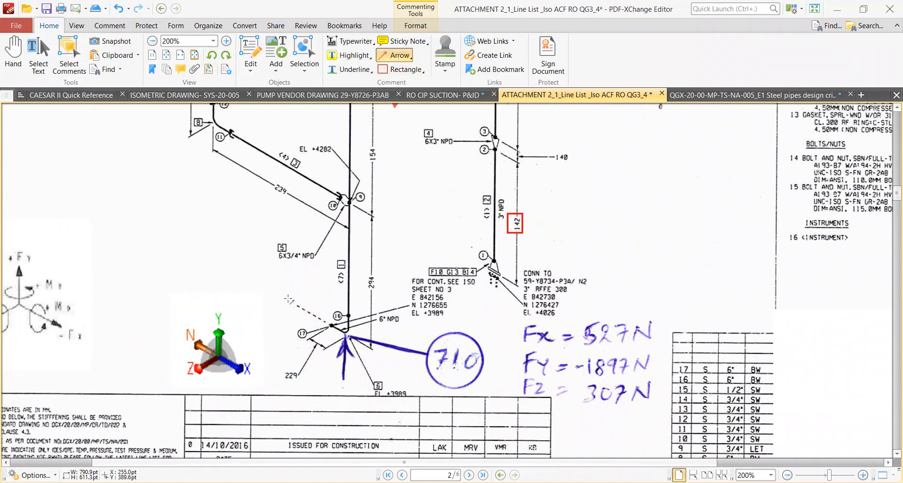
mouse_move(297, 311)
mouse_down()
mouse_move(225, 241)
mouse_move(205, 257)
mouse_up()
ctrl+scroll(344, 341, up, 3)
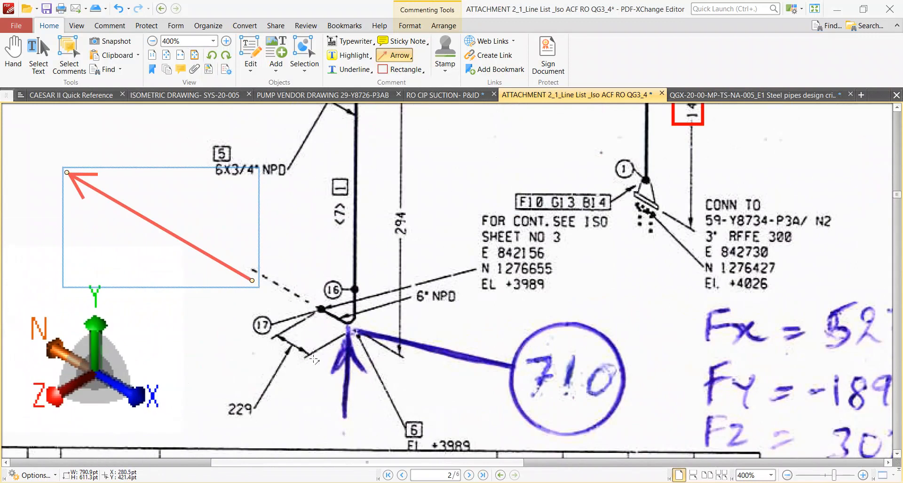
In CAESAR II, add element 190–210 after the bend with a DX of -229 mm.
key(alt+Tab)
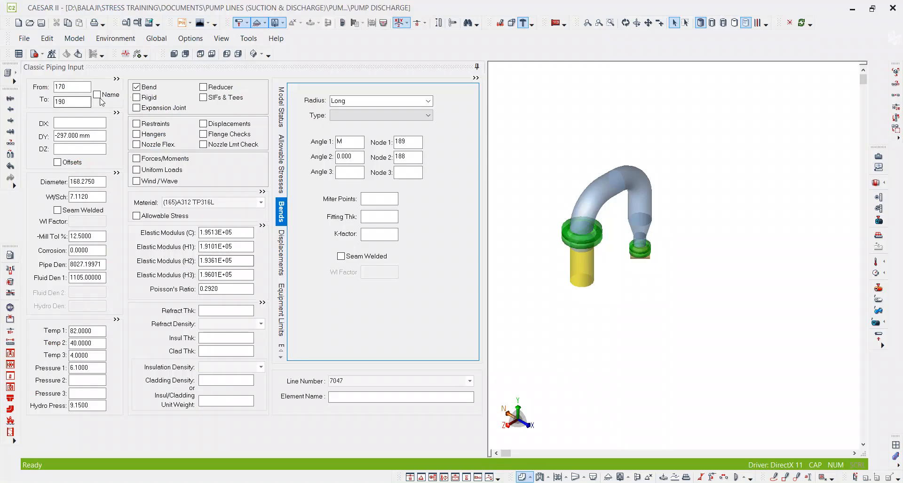
click(70, 102)
key(Page_Down)
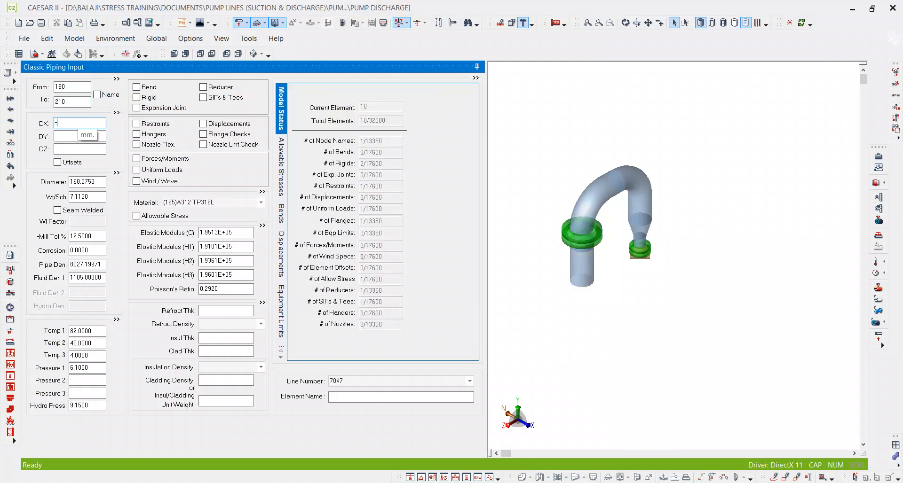
key(Tab)
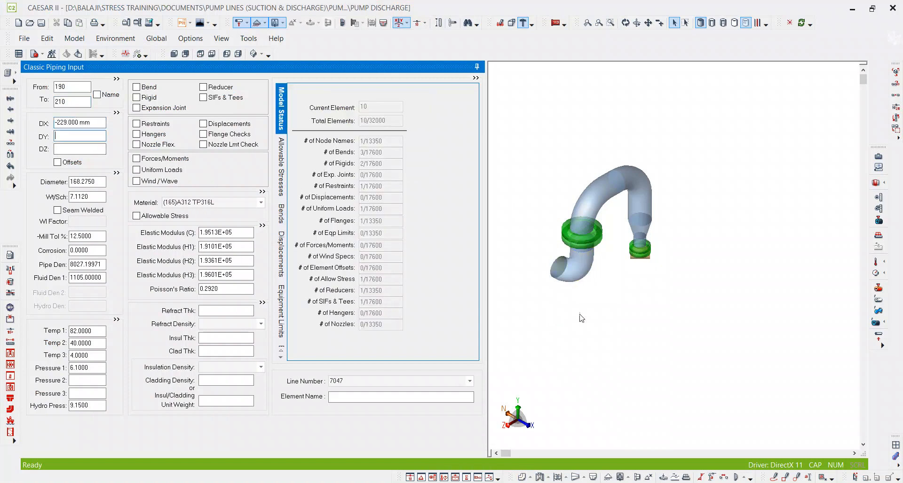
scroll(579, 300, down, 5)
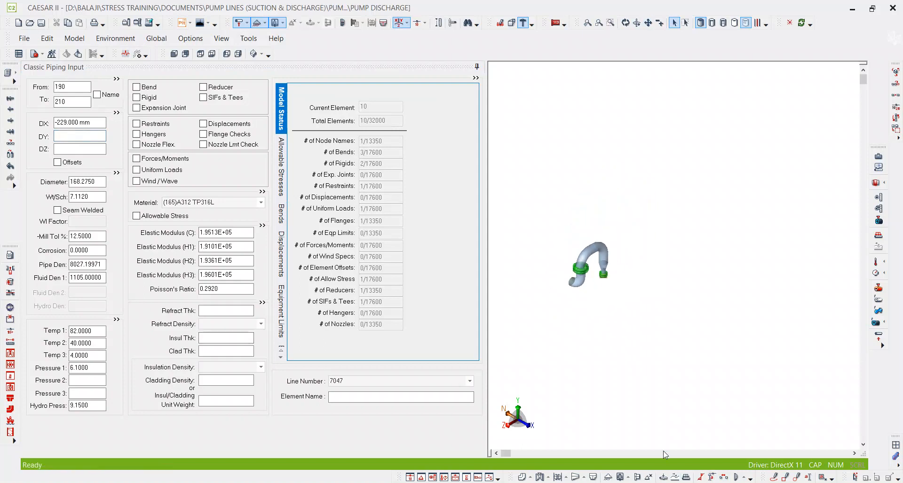
In PDF-XChange Editor, compare the line's end coordinates on the first isometric with the matching continuation point on the page 3 isometric.
key(alt+Tab)
ctrl+scroll(445, 327, down, 4)
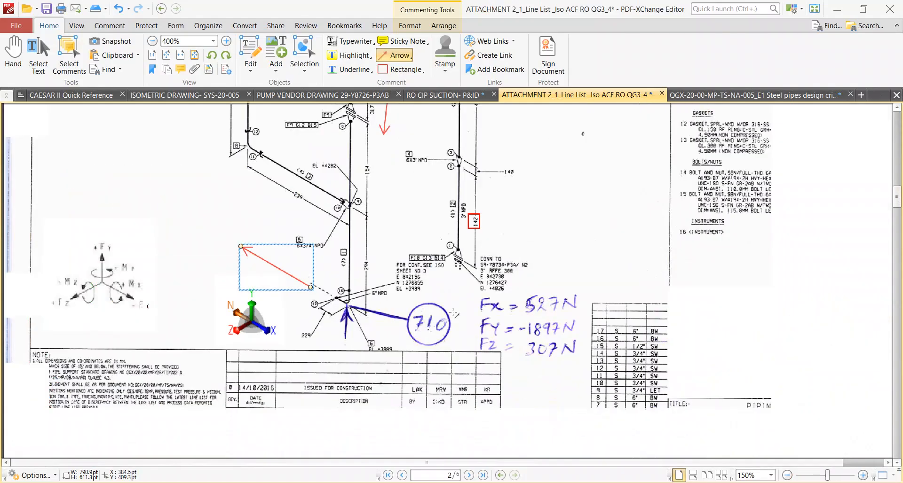
scroll(398, 345, up, 3)
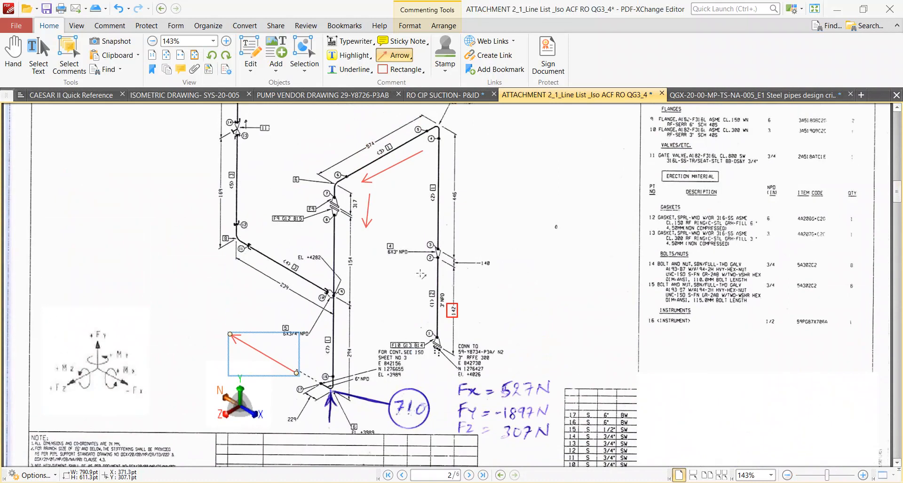
scroll(421, 274, down, 4)
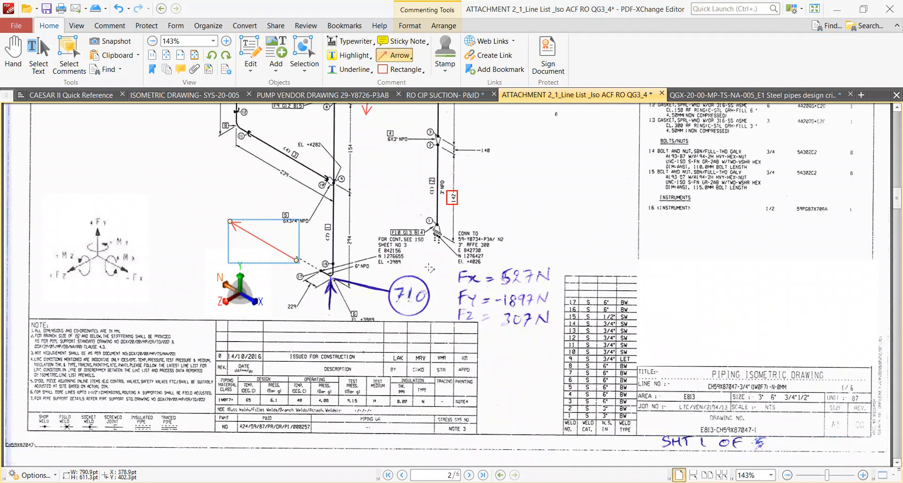
scroll(470, 298, down, 10)
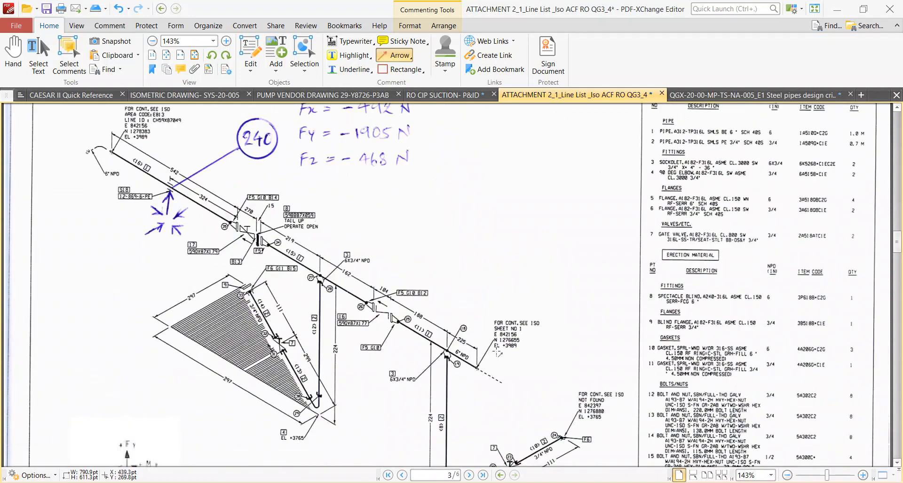
ctrl+scroll(510, 337, up, 3)
ctrl+scroll(517, 332, down, 2)
scroll(330, 366, up, 6)
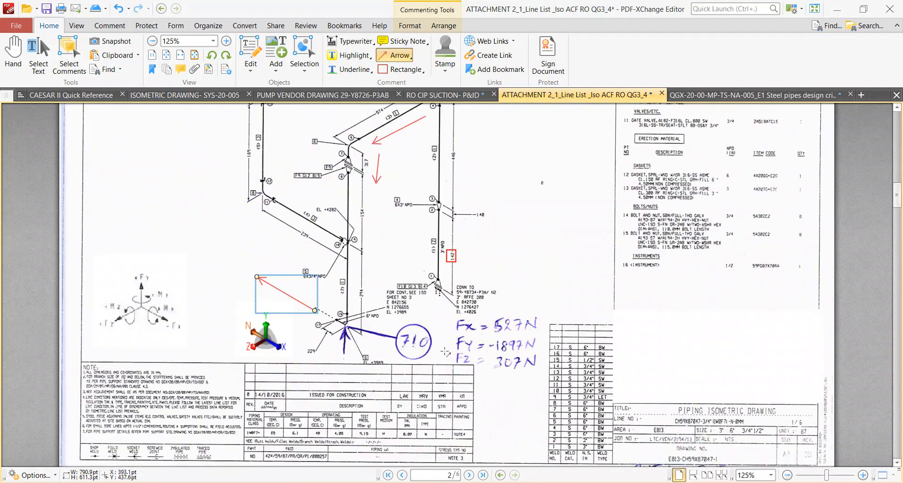
ctrl+scroll(315, 356, up, 2)
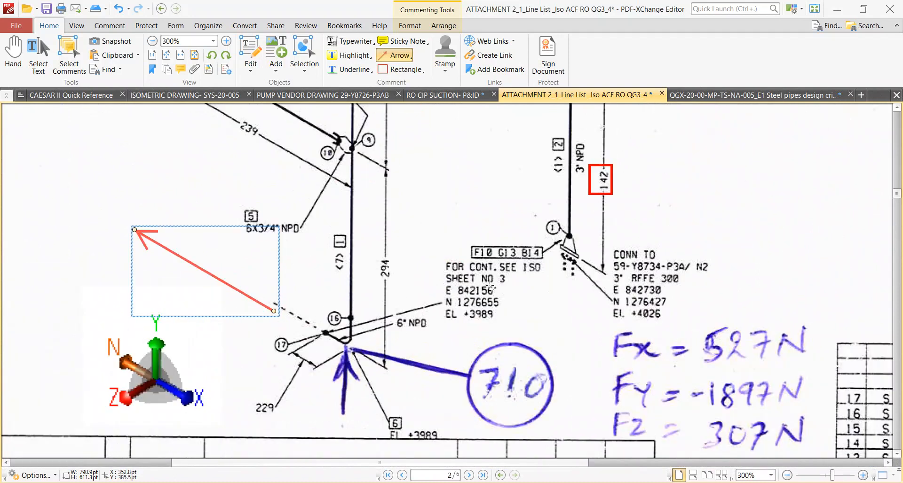
ctrl+scroll(480, 285, down, 1)
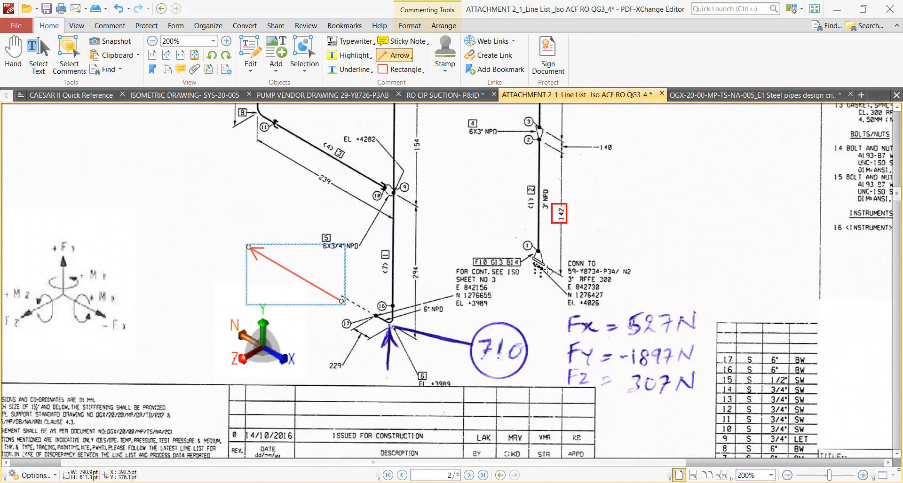
ctrl+scroll(549, 270, up, 2)
ctrl+scroll(377, 294, down, 5)
scroll(465, 315, down, 10)
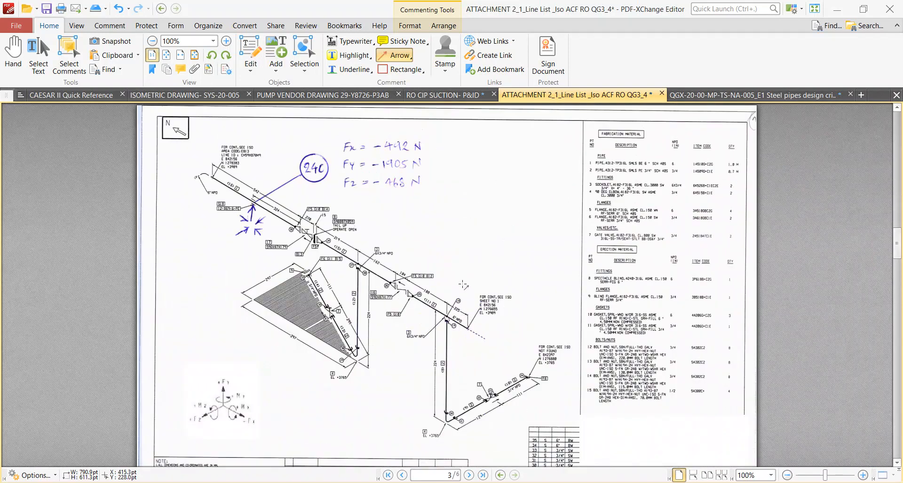
scroll(464, 291, down, 3)
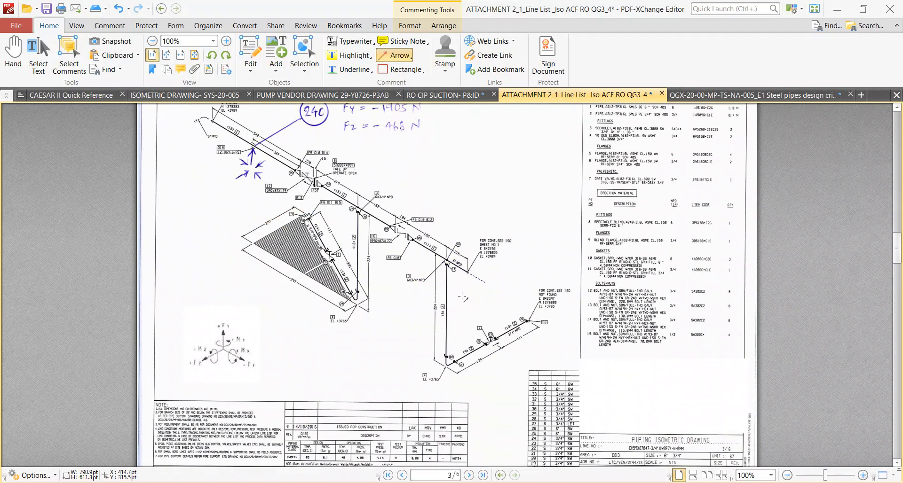
scroll(462, 296, down, 1)
ctrl+scroll(821, 417, up, 4)
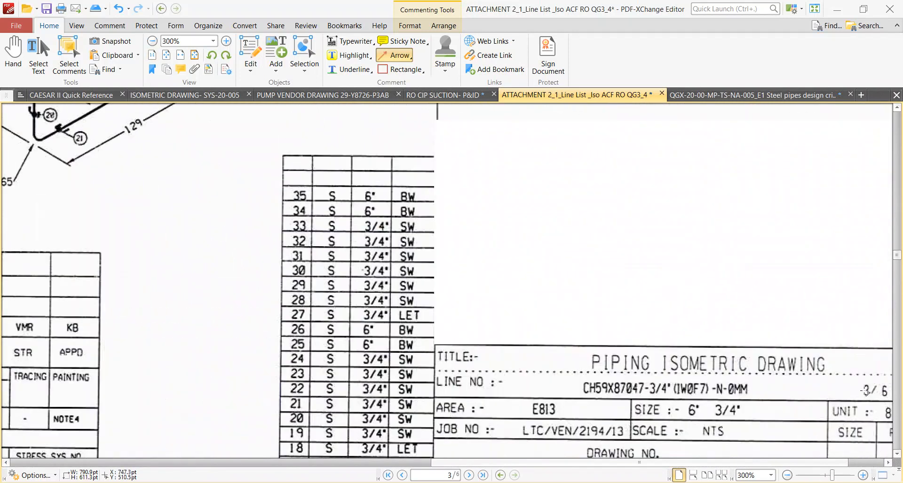
ctrl+scroll(867, 392, down, 3)
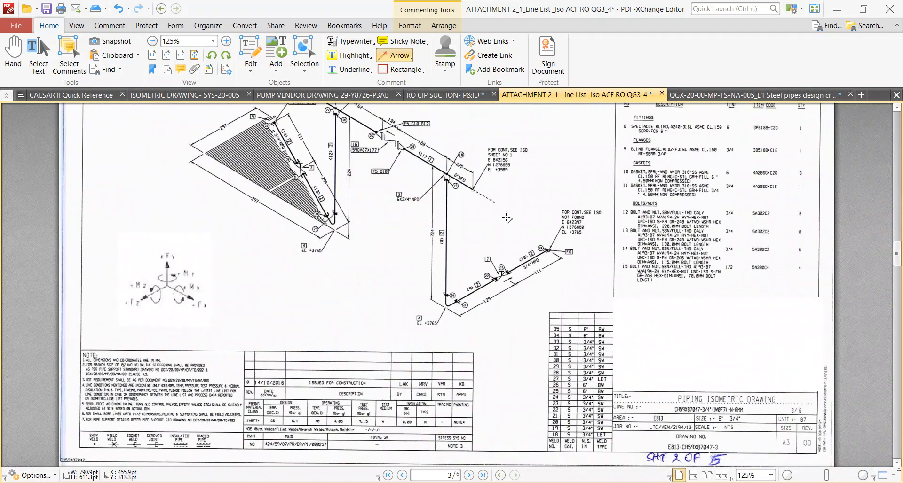
ctrl+scroll(506, 218, up, 4)
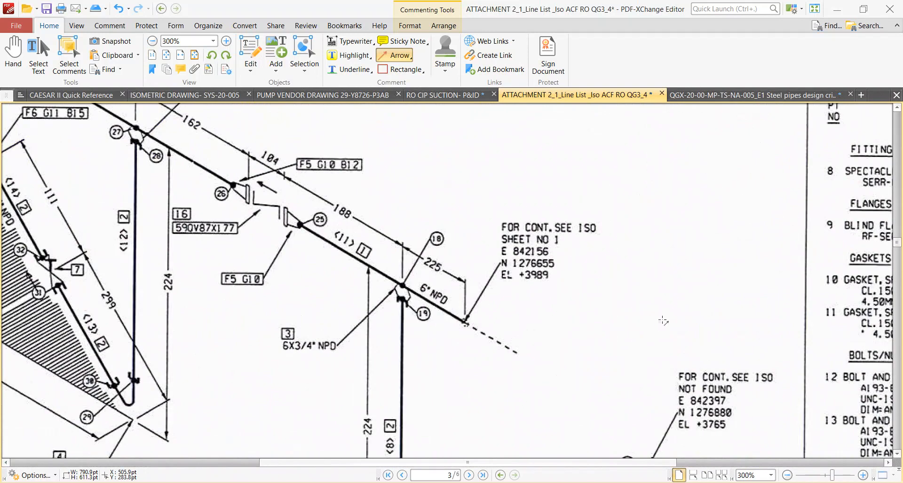
Draw a red arrow along the dashed line to the pipe's continuation point at the end of the 225 dimension.
drag(577, 378, 460, 321)
ctrl+scroll(455, 293, up, 2)
ctrl+scroll(400, 292, down, 2)
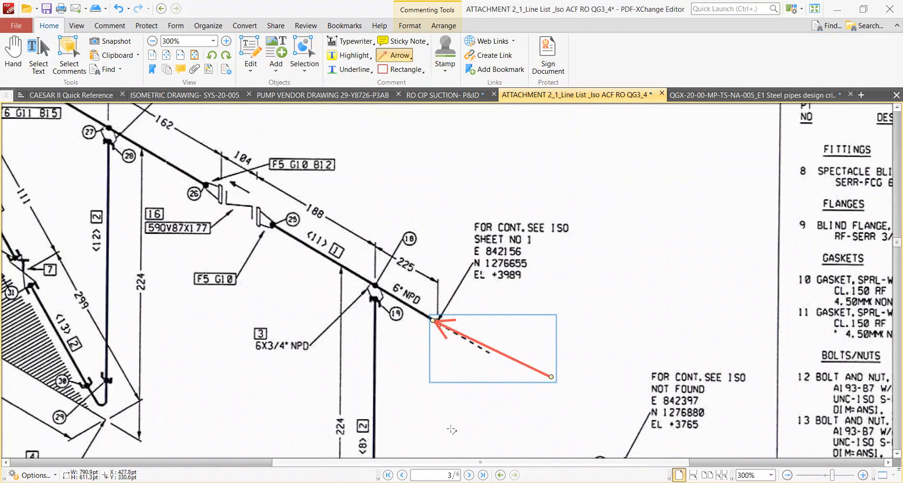
In CAESAR II, add element 210–230 with a DX of -225 mm and define an 8 - Socket SIF at node 230.
click(502, 482)
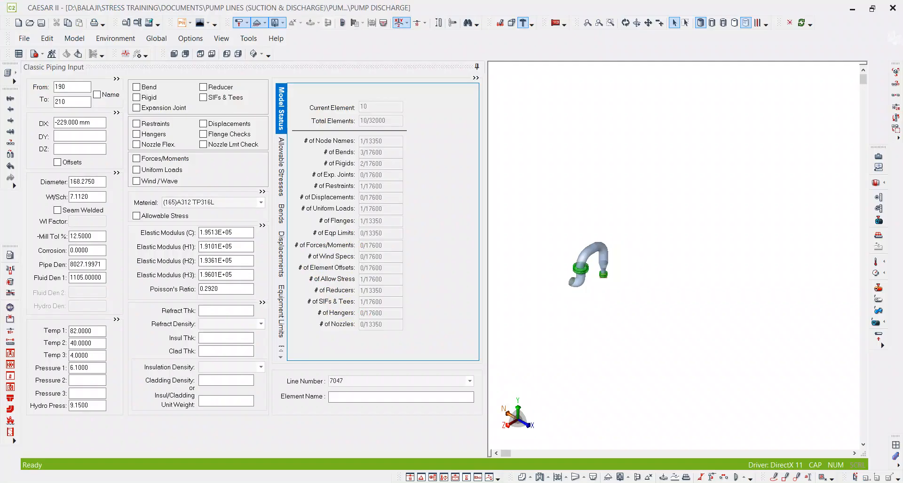
double_click(73, 102)
key(alt+c)
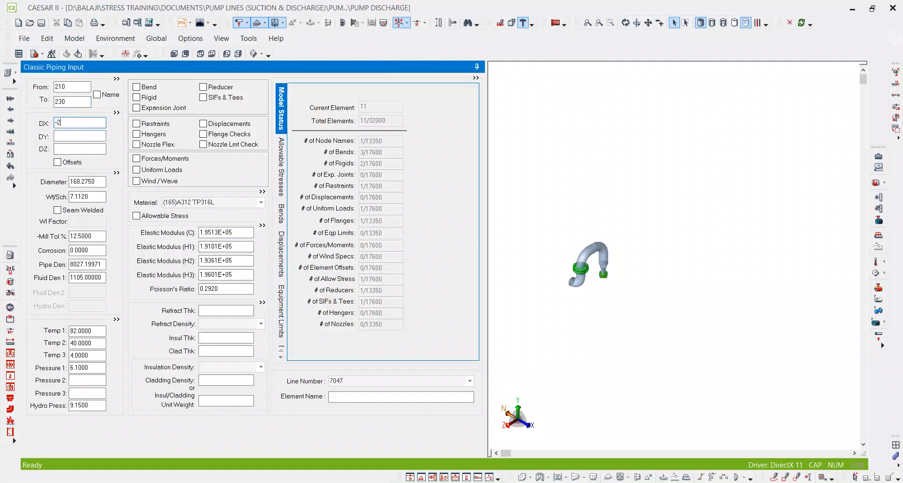
text(-225)
key(Tab)
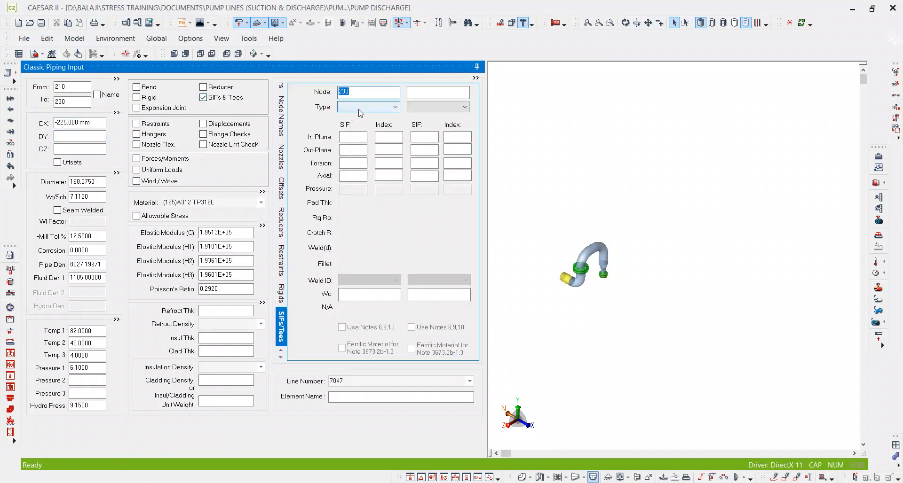
click(359, 110)
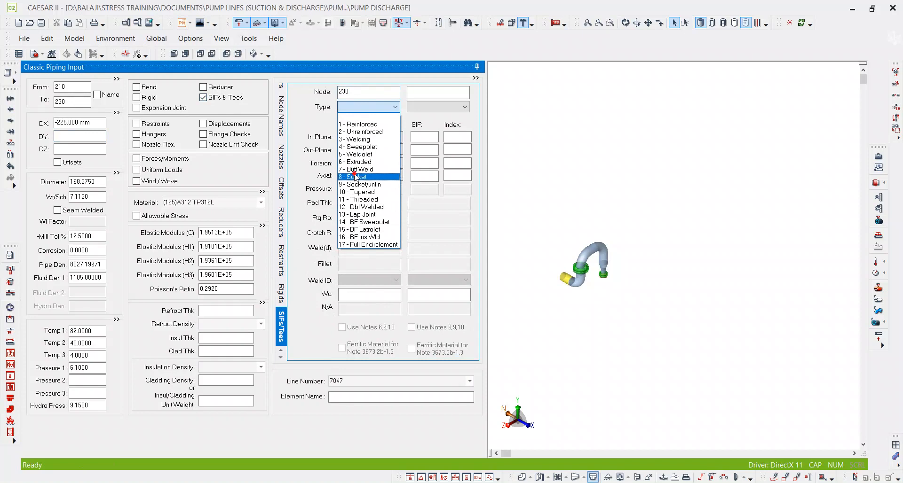
click(357, 178)
Check the 188 dimension on the isometric in PDF-XChange Editor and add element 230–250 with a DX of -99 mm in CAESAR II.
key(alt+Tab)
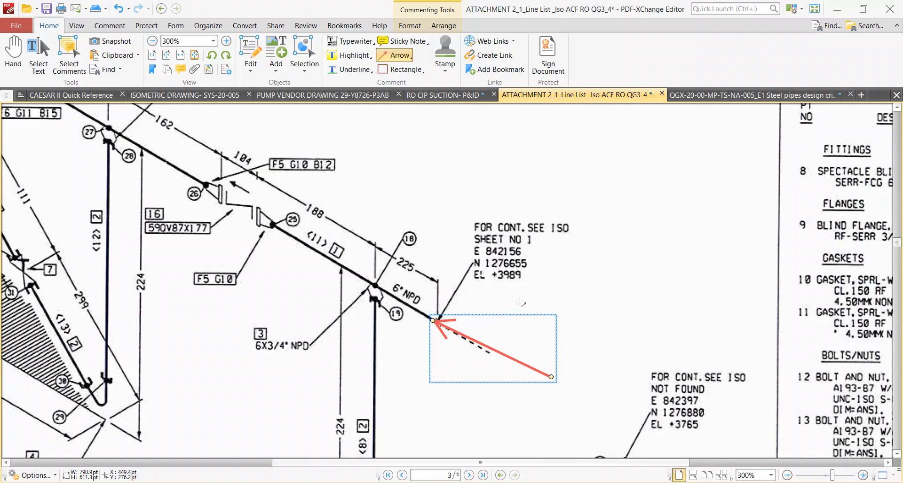
ctrl+scroll(372, 306, down, 1)
ctrl+scroll(390, 271, up, 2)
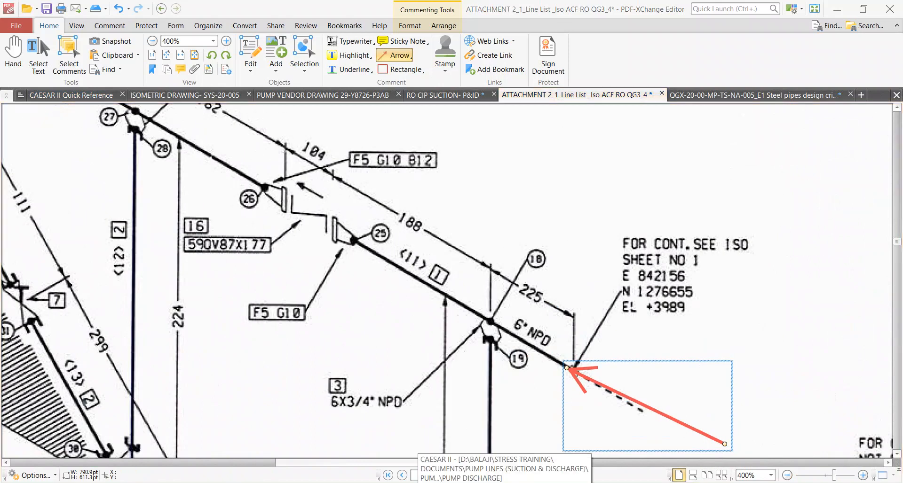
click(504, 482)
click(75, 101)
double_click(77, 102)
key(alt+c)
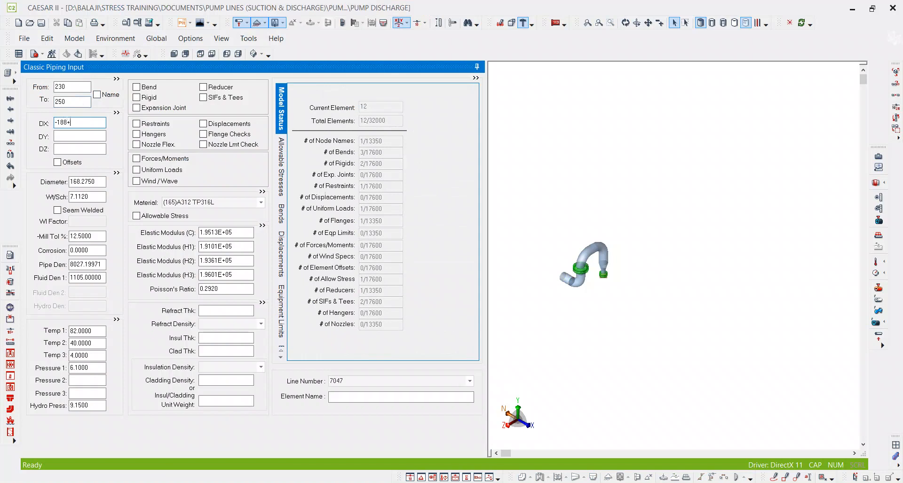
key(Return)
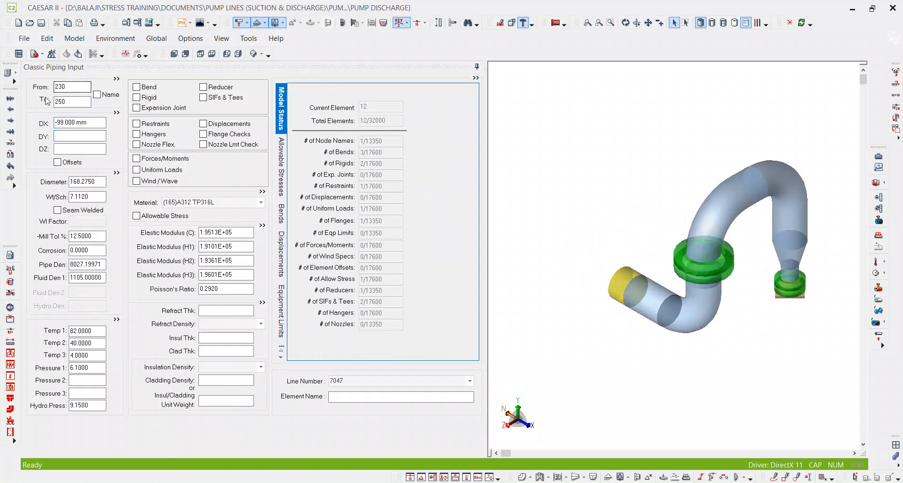
Add element 250–270 with a DX of -89 mm as a rigid with a weight of 138, and save the model.
click(67, 100)
double_click(67, 100)
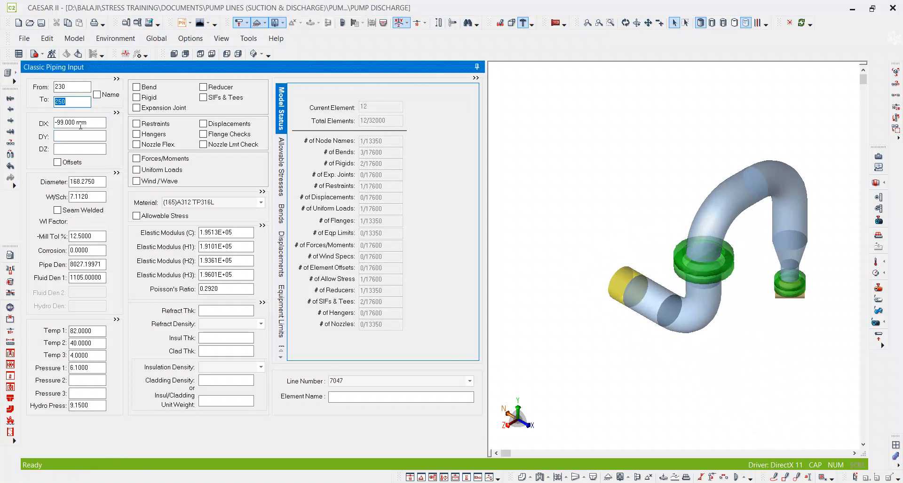
key(alt+c)
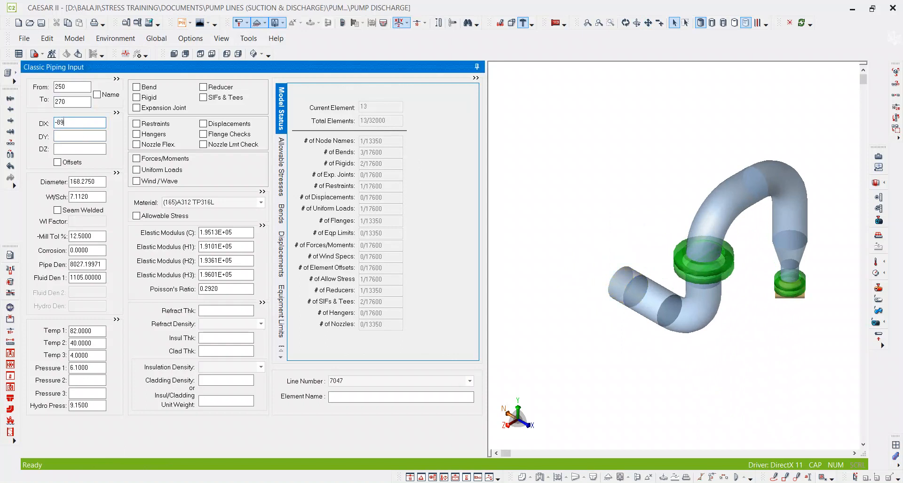
key(Tab)
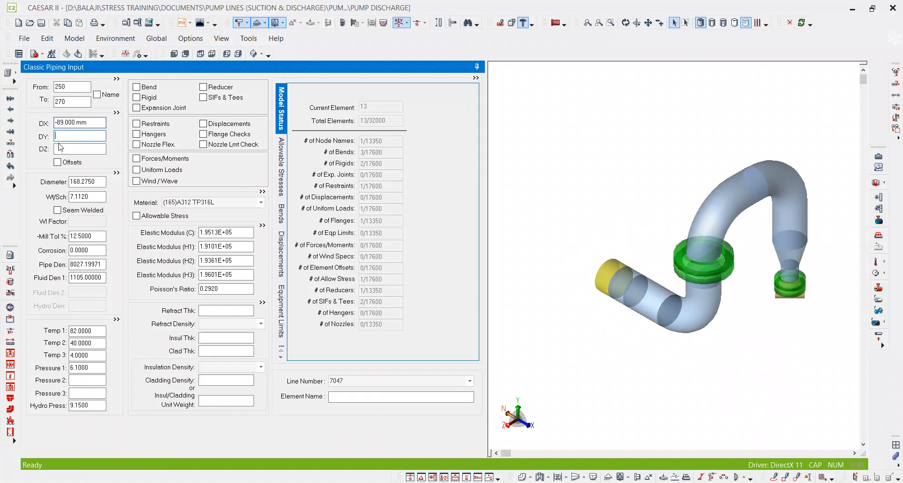
click(75, 102)
double_click(143, 98)
text(138)
key(Return)
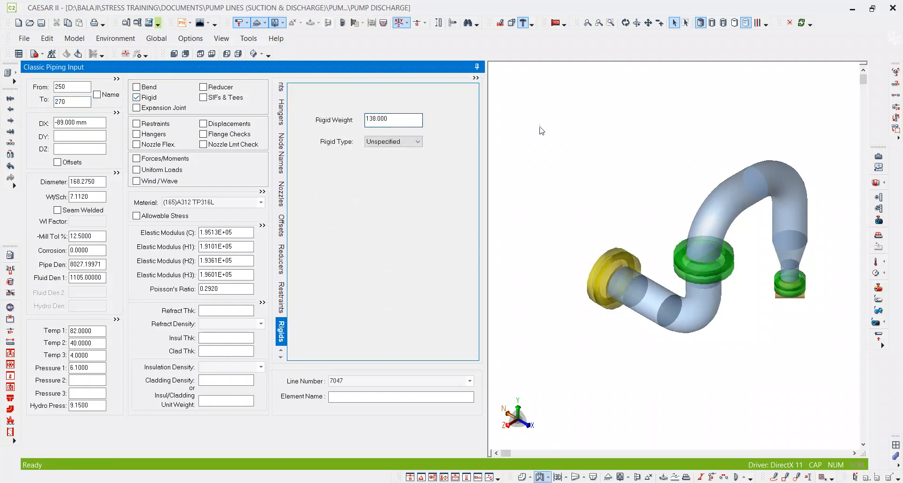
scroll(675, 195, down, 3)
scroll(631, 219, down, 1)
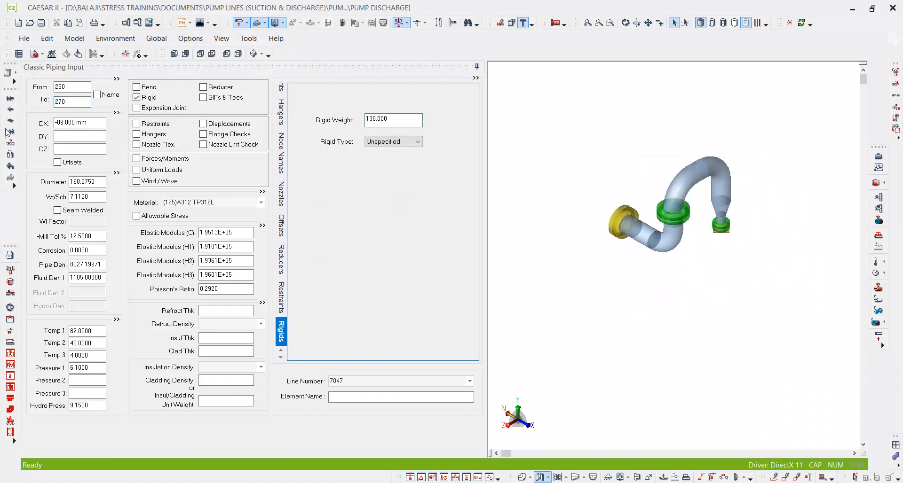
click(42, 22)
In PDF-XChange Editor, examine valve item 16 between the 188 and 162 dimensions on the page 3 isometric, along with the material list.
click(444, 482)
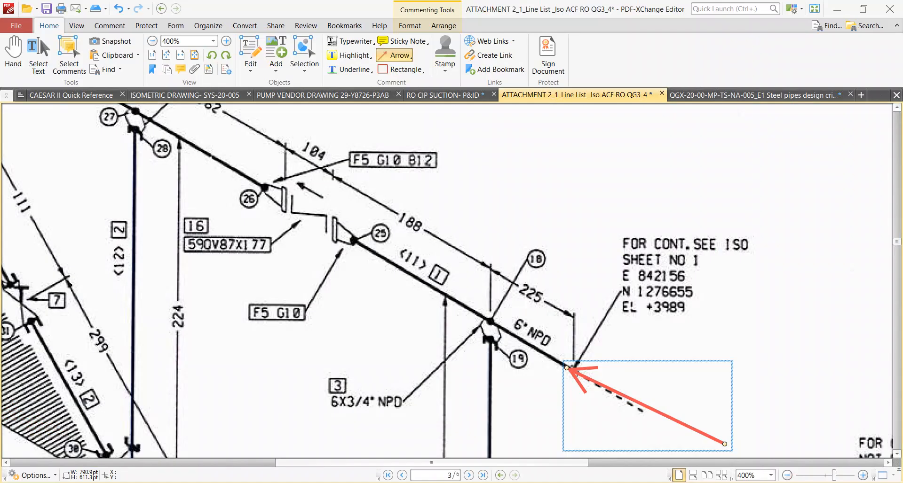
ctrl+scroll(542, 248, down, 3)
ctrl+scroll(501, 247, up, 4)
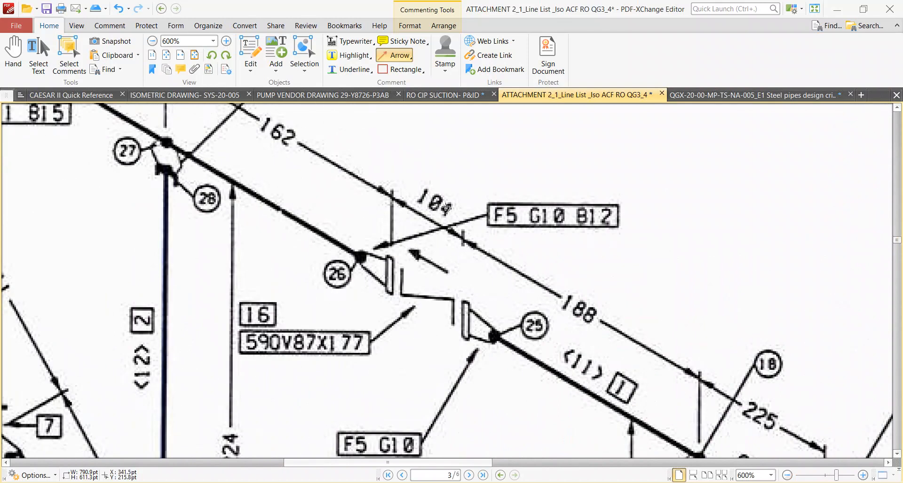
ctrl+scroll(430, 292, down, 3)
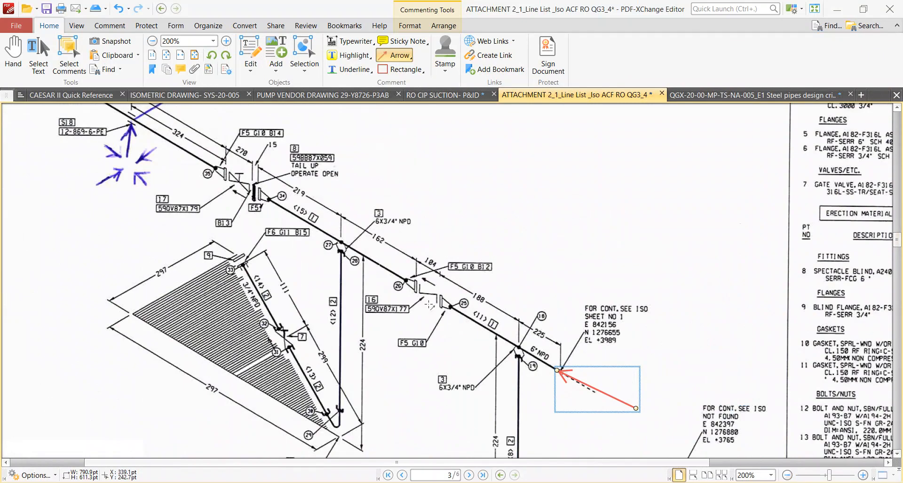
ctrl+scroll(468, 314, down, 2)
ctrl+scroll(672, 353, up, 2)
scroll(688, 372, down, 3)
ctrl+scroll(685, 348, up, 2)
ctrl+scroll(684, 349, down, 4)
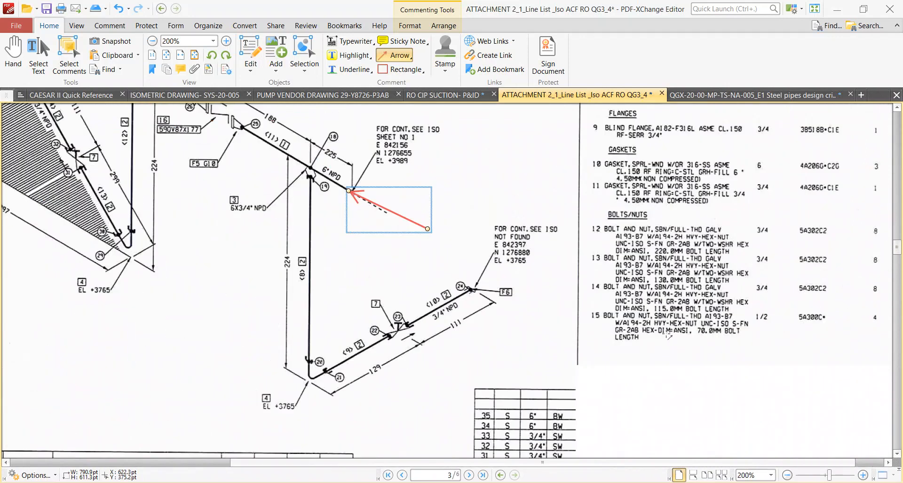
ctrl+scroll(682, 369, up, 2)
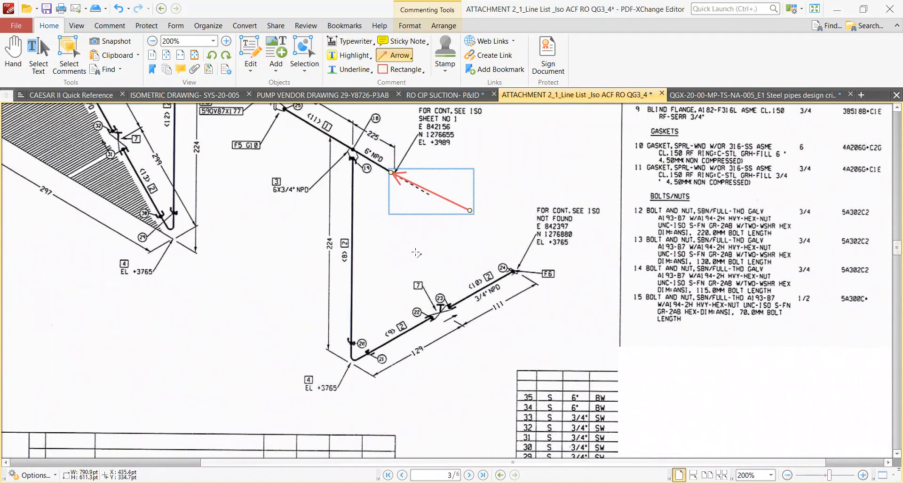
ctrl+scroll(508, 244, down, 2)
ctrl+scroll(394, 141, up, 4)
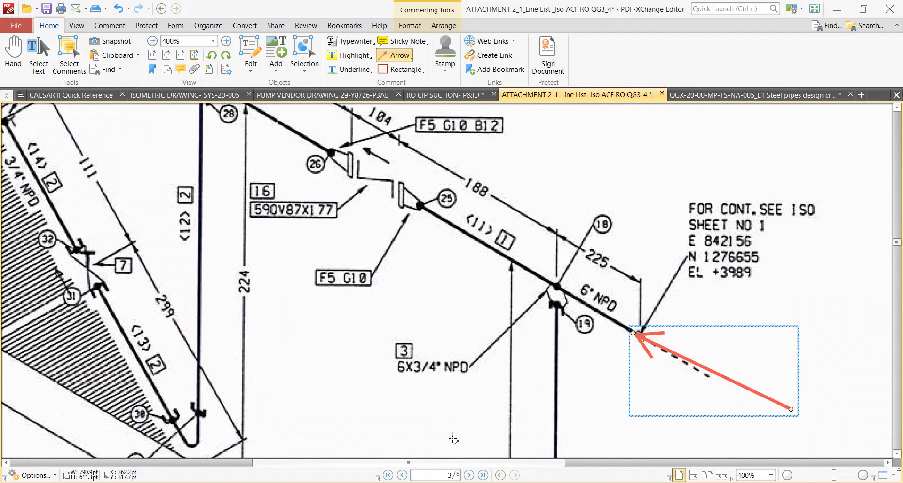
Switch to Pipedata-Pro and bring up the flanged valve data for the Flanged Wafer Check Valve.
key(alt+Tab)
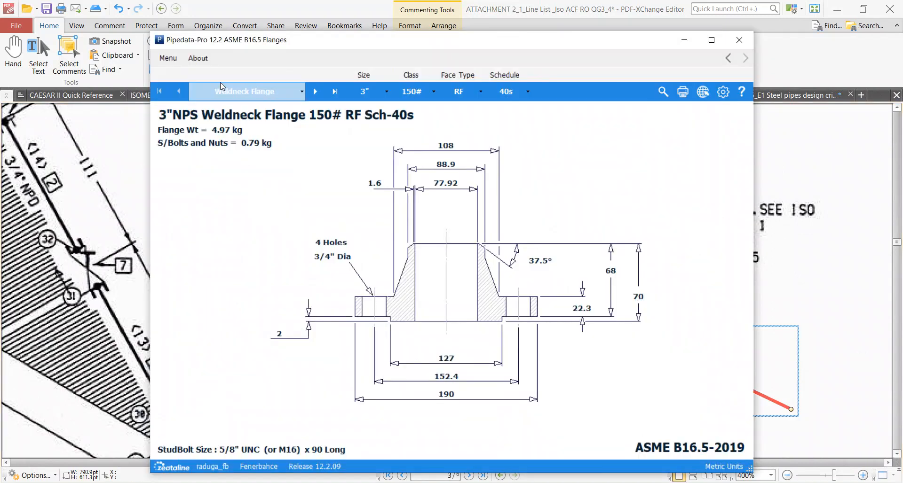
click(168, 58)
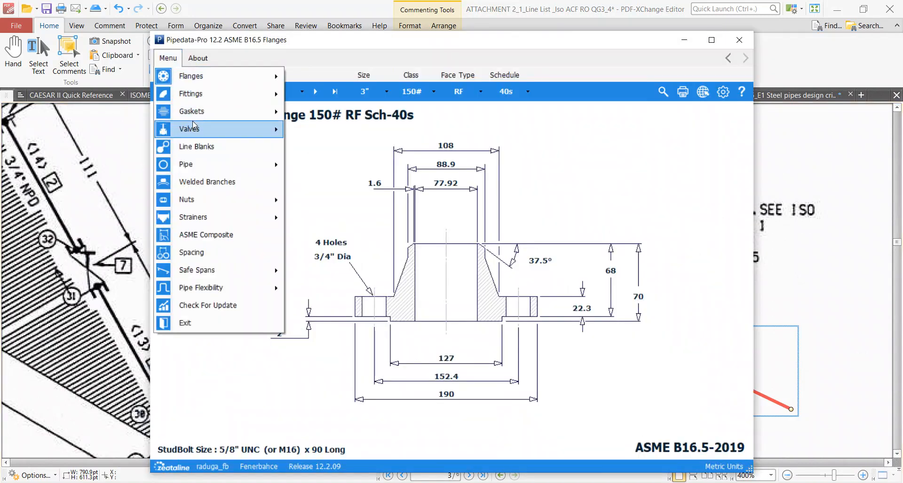
mouse_move(194, 128)
click(323, 131)
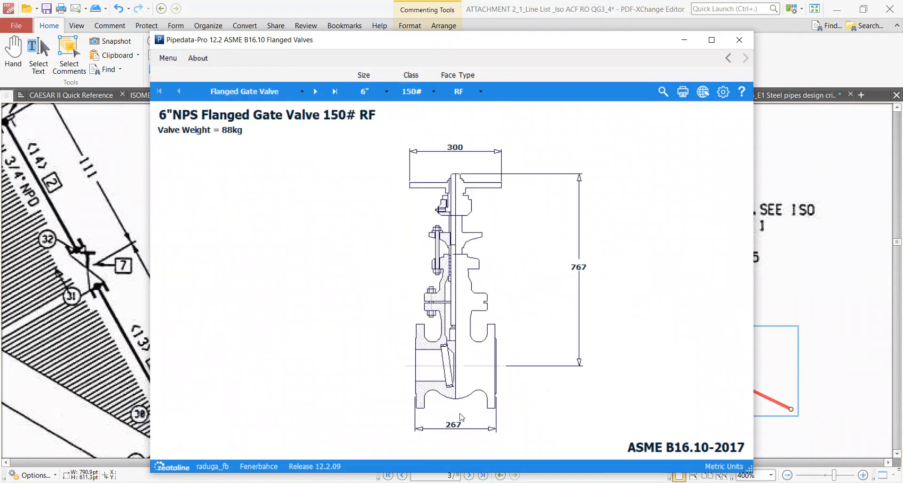
click(261, 88)
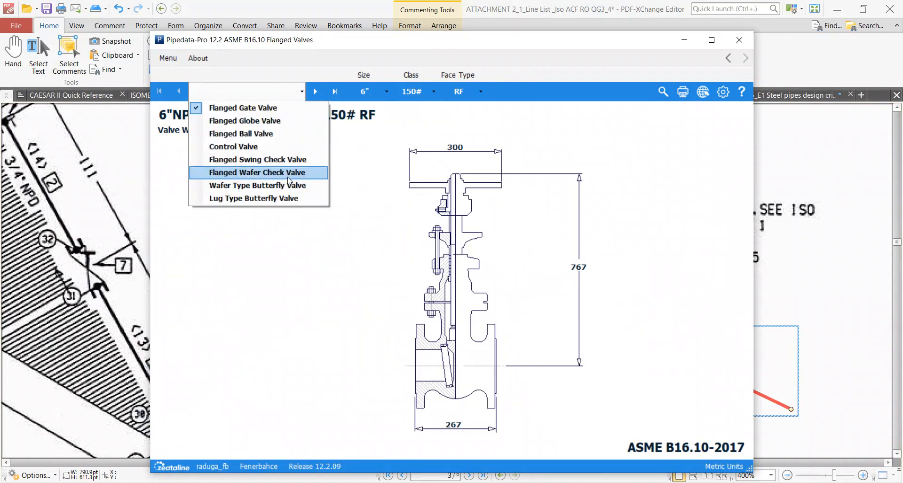
click(288, 182)
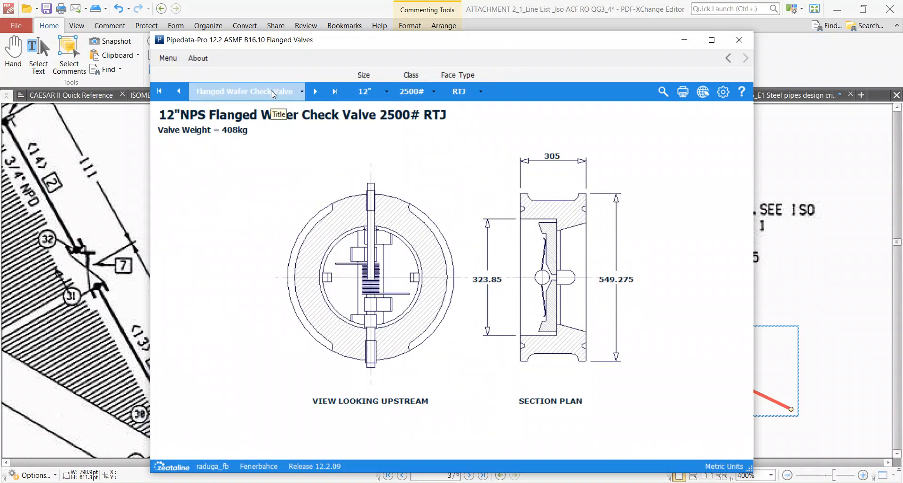
Set the wafer check valve's size to 6" and its class to 150#, and choose a different face type.
click(378, 92)
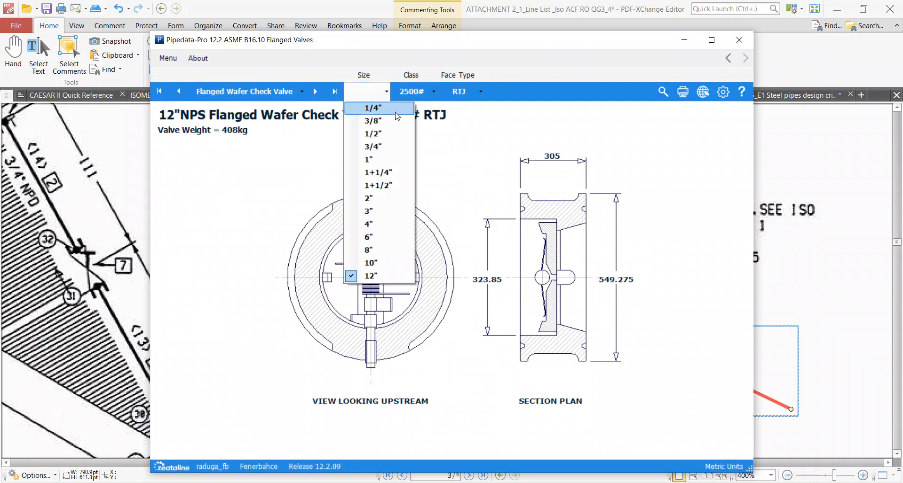
click(377, 237)
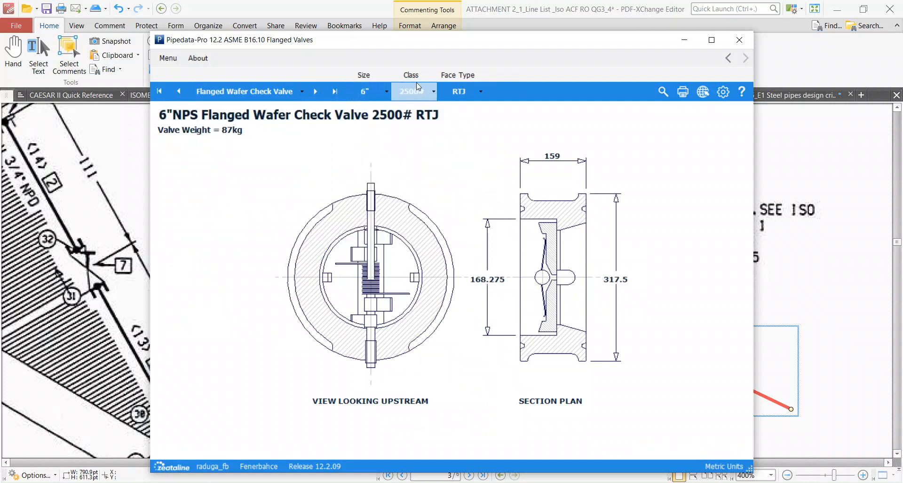
click(417, 90)
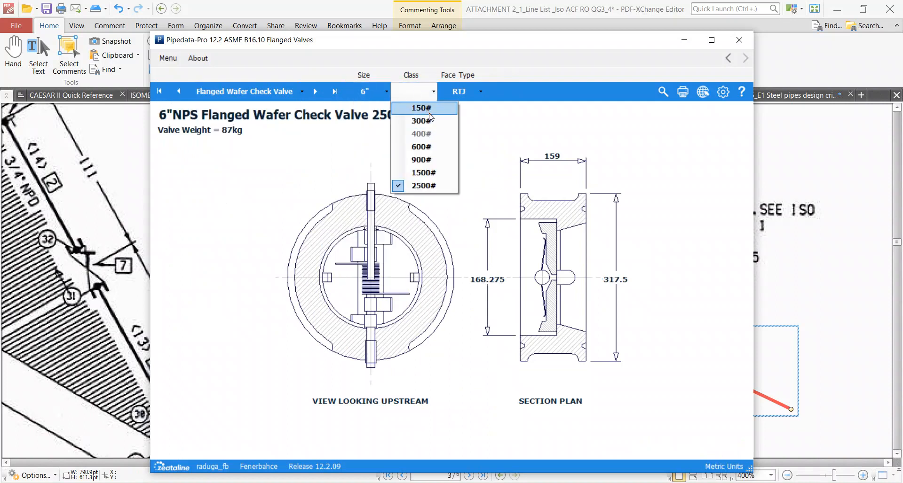
click(429, 112)
click(463, 91)
click(468, 113)
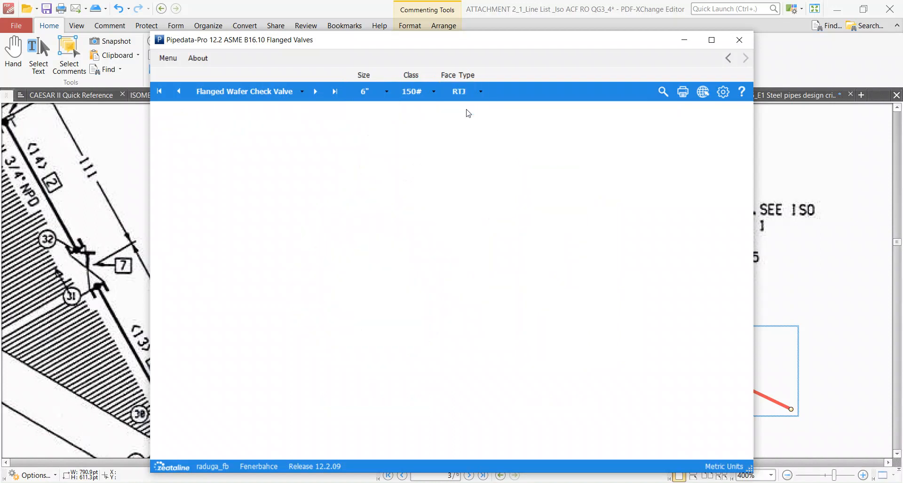
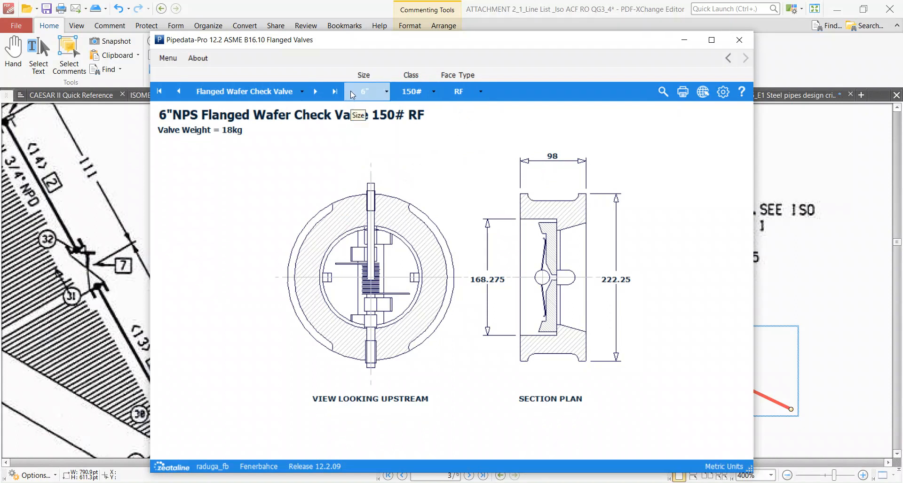
View the 6" 150# flanged swing check valve data, and return to the Flanged Wafer Check Valve data.
click(257, 93)
click(253, 164)
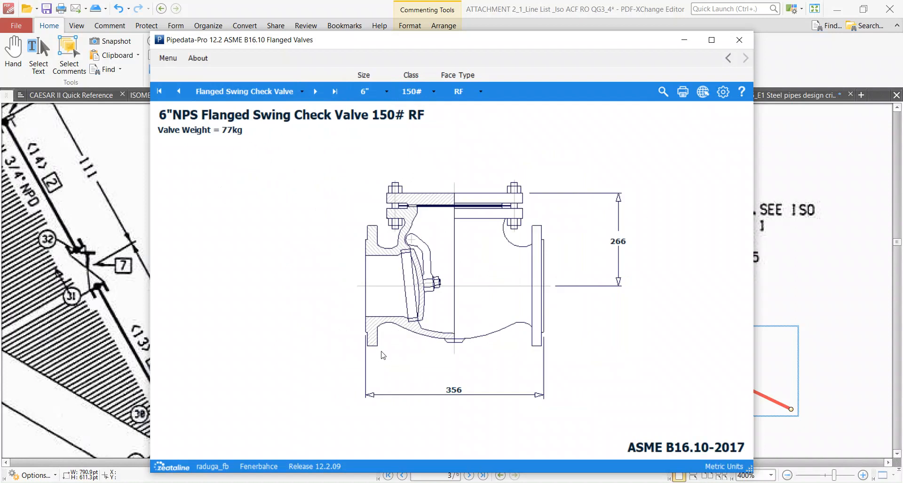
click(273, 90)
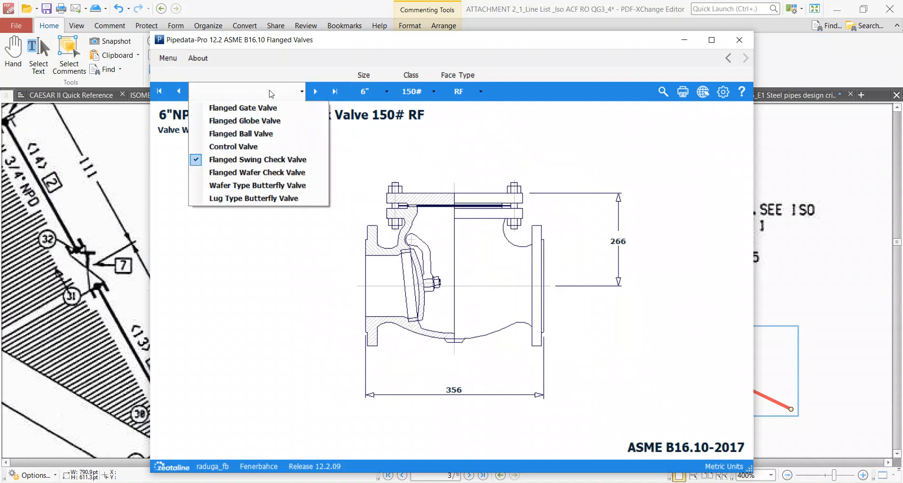
click(258, 172)
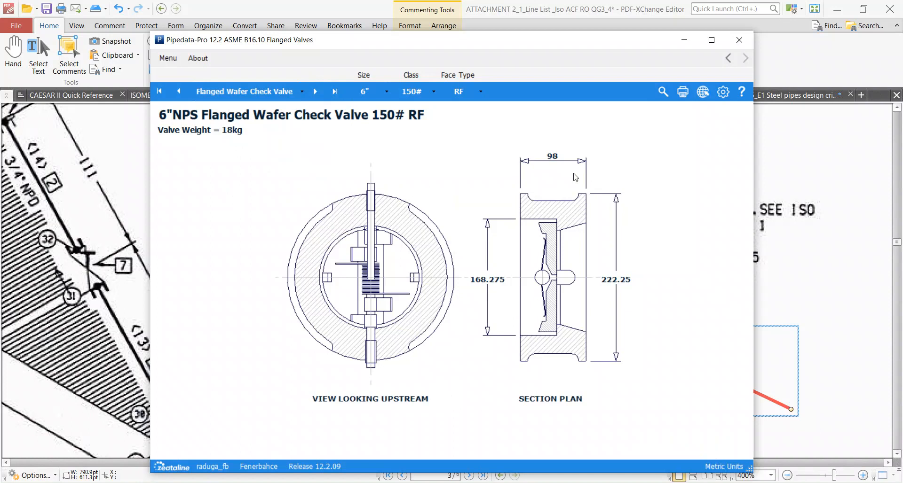
Compare valve item 16's length on the page 3 isometric in PDF-XChange Editor with the wafer check valve data in Pipedata-Pro.
middle_drag(826, 297, 451, 294)
scroll(309, 342, down, 1)
ctrl+scroll(286, 303, down, 3)
ctrl+scroll(376, 226, up, 3)
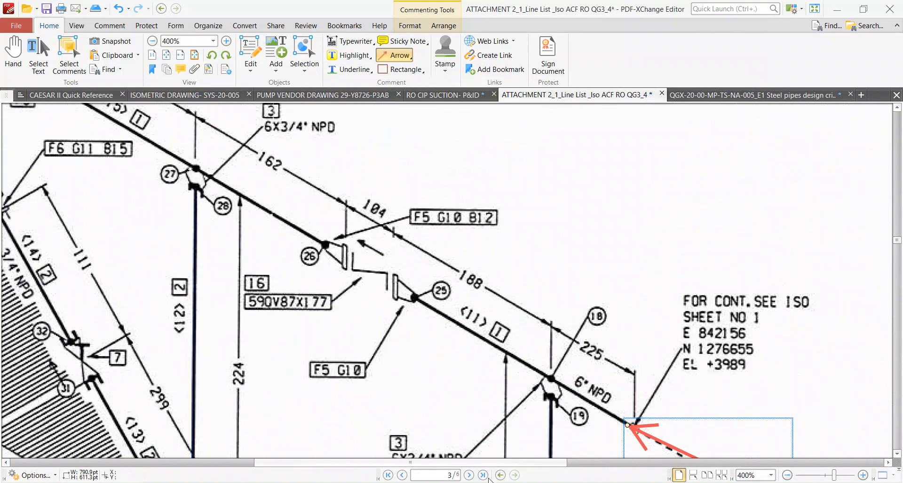
key(alt+Tab)
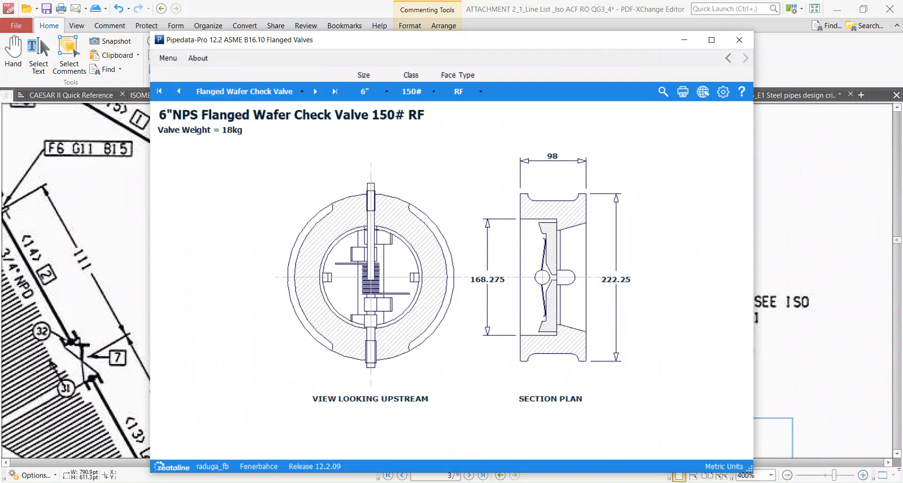
Switch to CAESAR II and add element 270–290 with a DX of -104 mm as a rigid with a weight of 180.
key(alt+Tab)
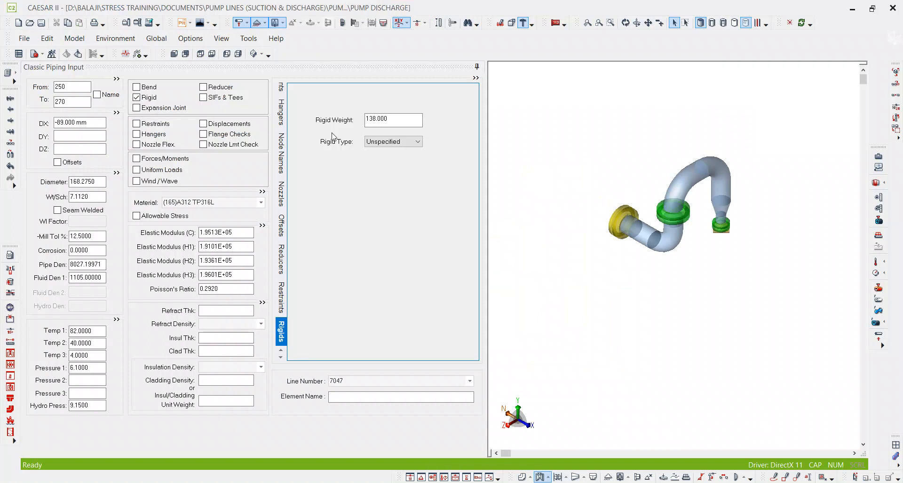
click(79, 102)
key(alt+c)
click(78, 124)
text(-10)
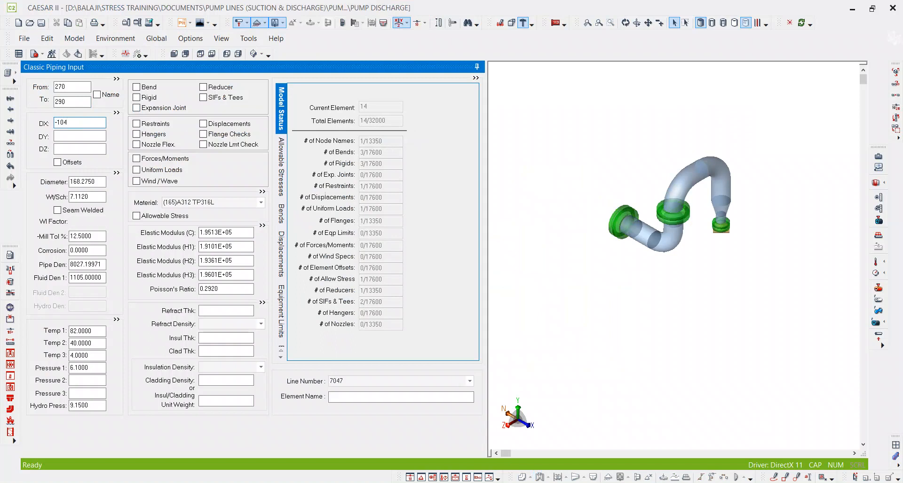
text(4)
key(Tab)
click(138, 97)
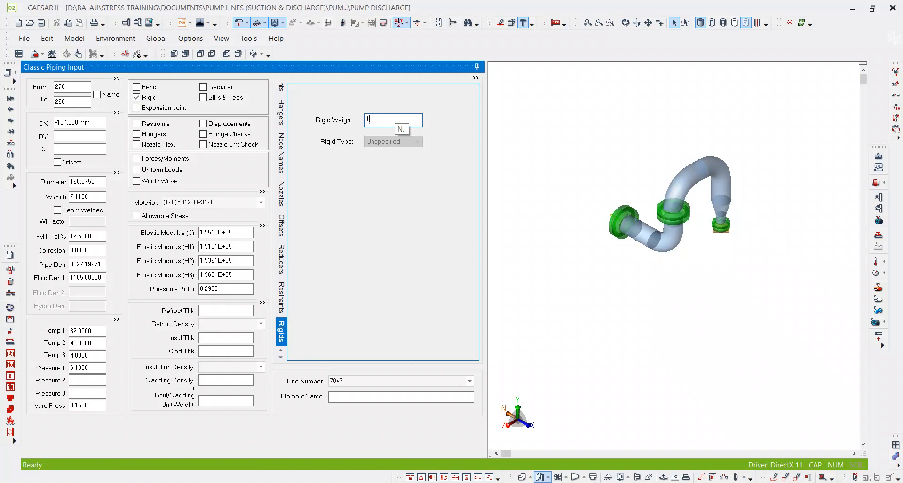
key(Tab)
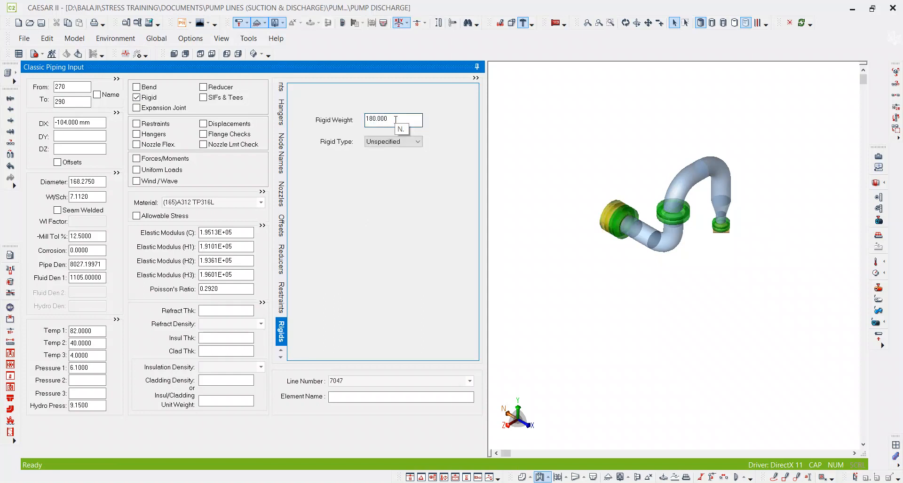
In PDF-XChange Editor, examine the run from check valve item 16 to the spectacle blind on the page 3 isometric.
key(alt+Tab)
ctrl+scroll(628, 364, down, 2)
ctrl+scroll(395, 267, up, 2)
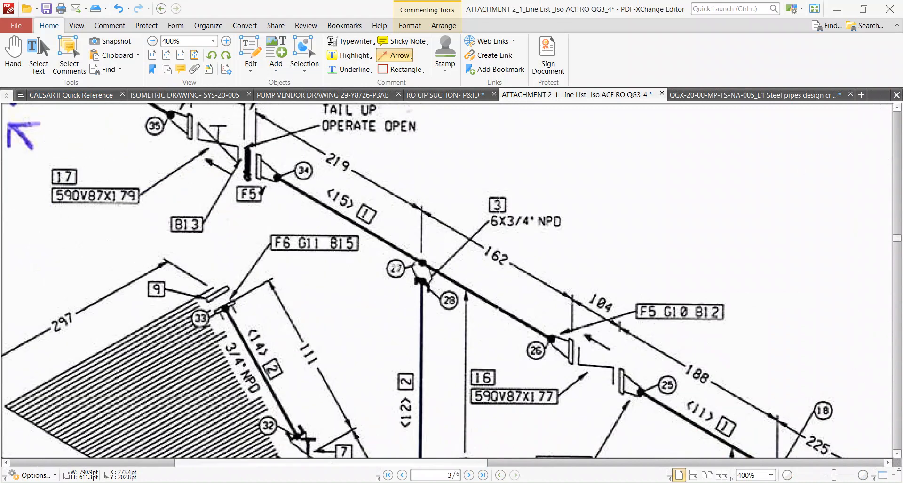
ctrl+scroll(395, 267, down, 3)
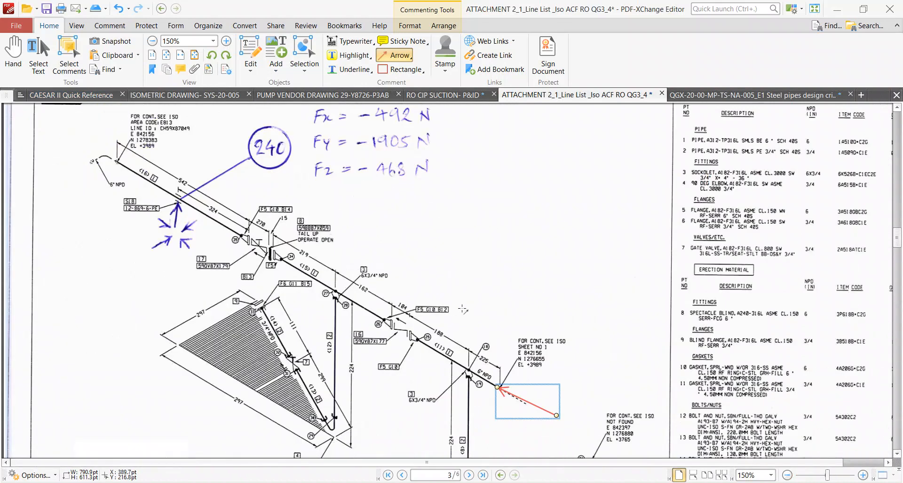
ctrl+scroll(352, 318, up, 2)
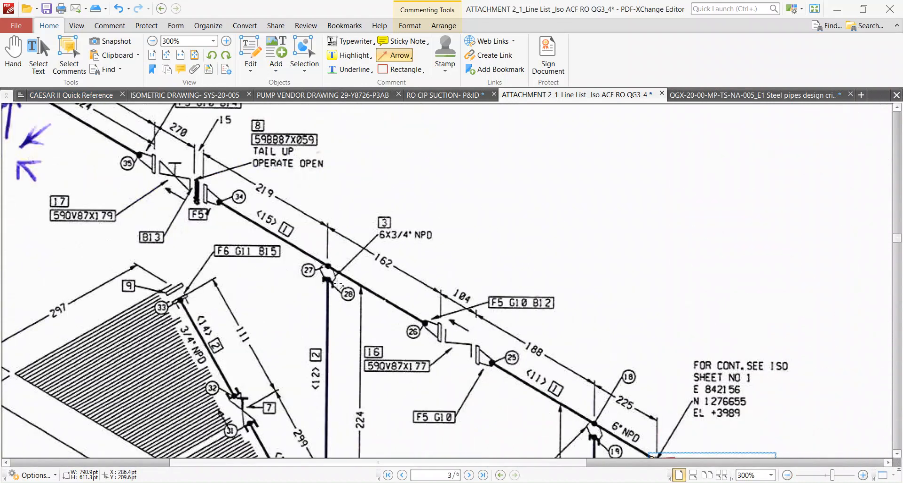
ctrl+scroll(412, 310, down, 2)
ctrl+scroll(416, 293, up, 3)
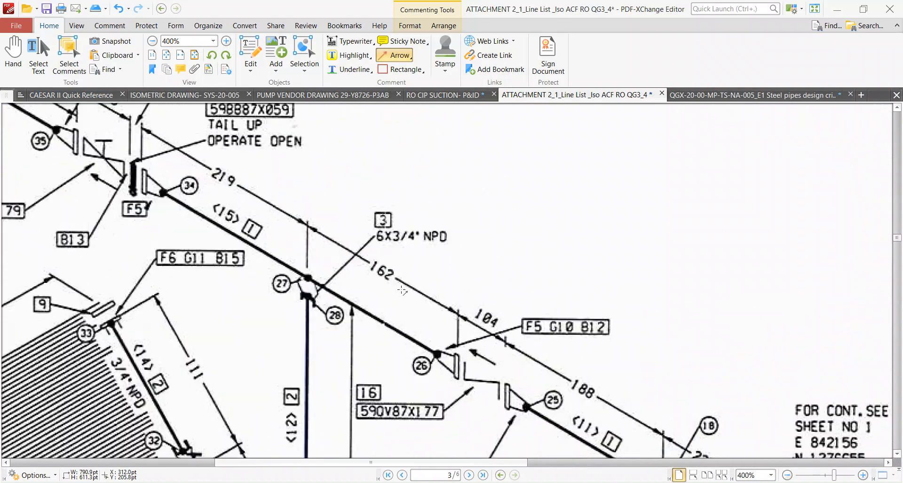
In Calculator, work out the pipe length between the flanges as 162 + 219 minus 89 twice.
key(alt+Tab)
drag(428, 169, 624, 156)
key(Escape)
text(162 + 219)
key(Return)
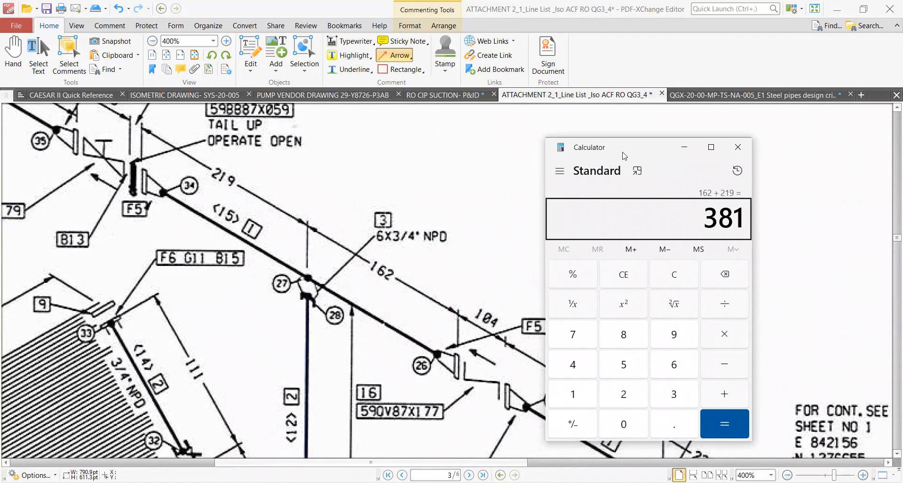
text(-89)
key(Return)
text(-89)
key(Return)
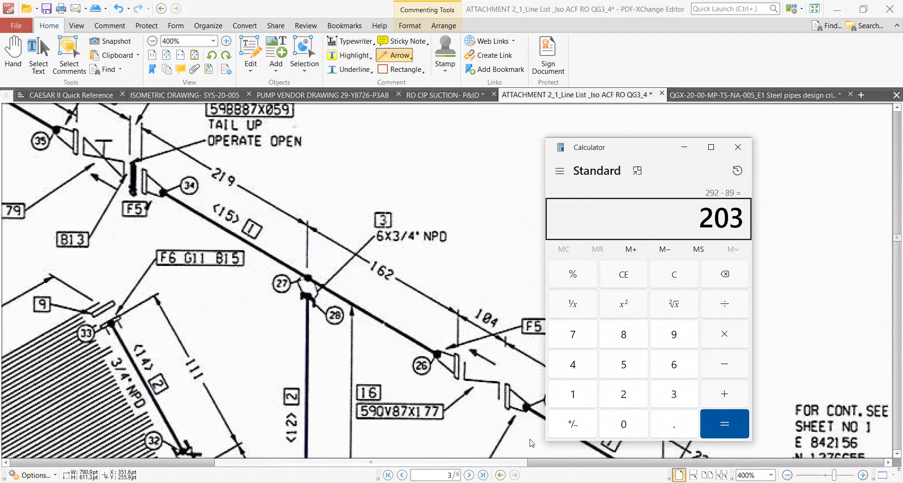
Switch to CAESAR II and add pipe element 290–310 with a DX of -203 mm.
key(alt+Tab)
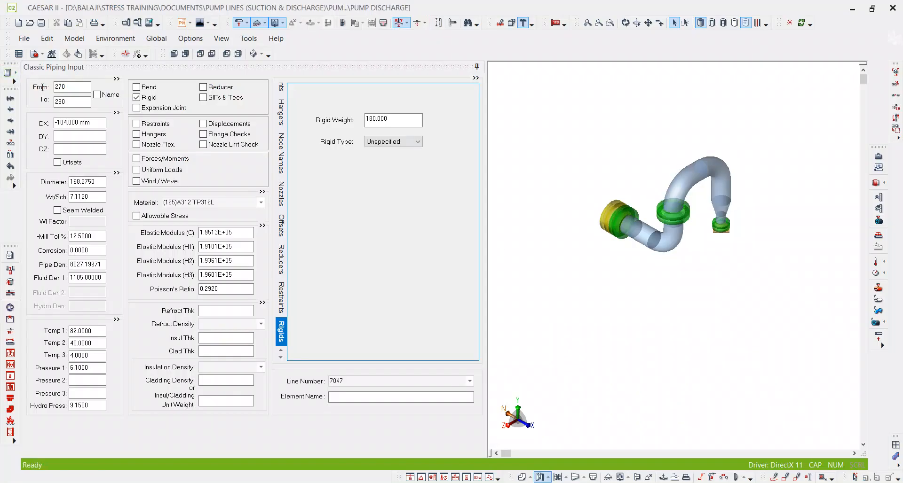
click(76, 102)
key(alt+c)
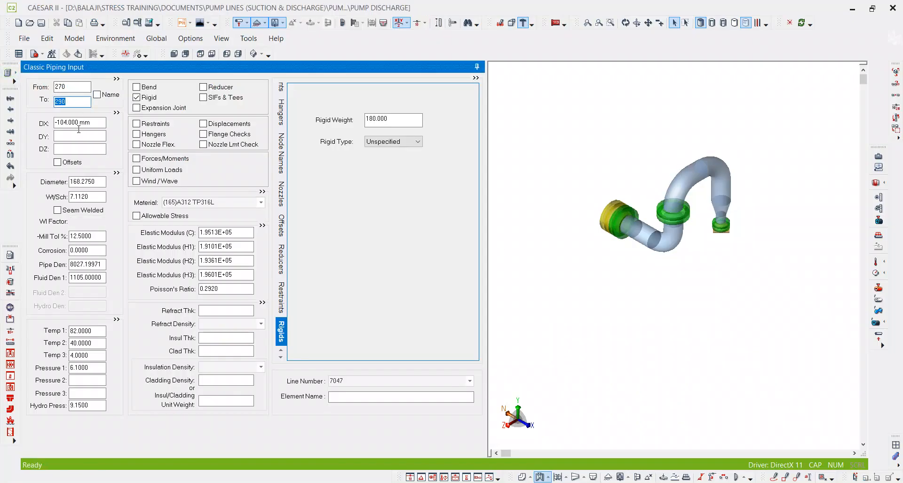
click(82, 125)
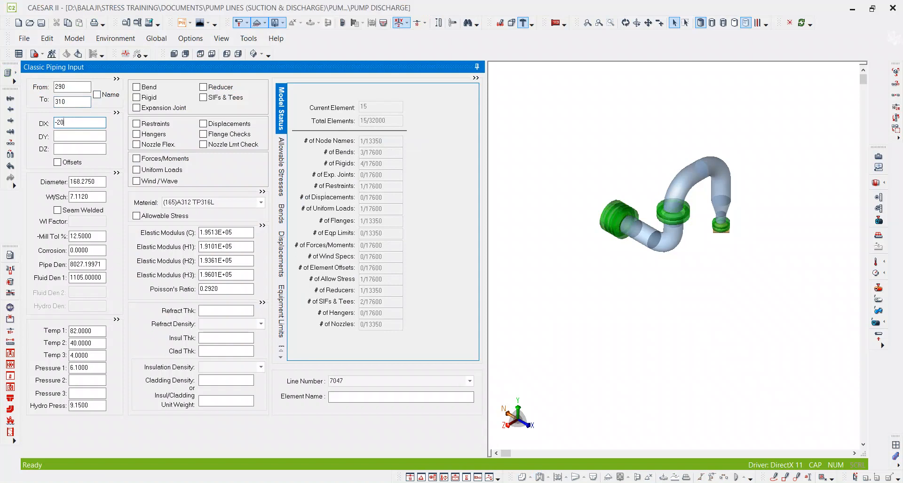
key(Tab)
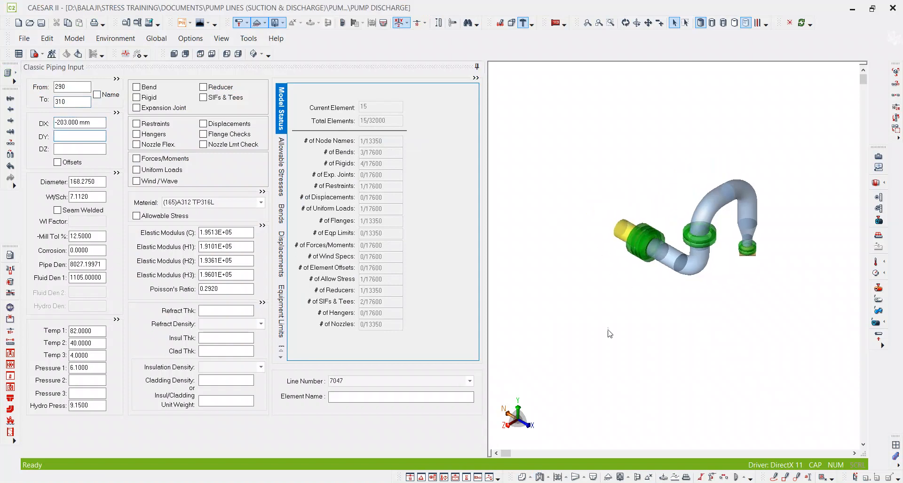
Check the flange before the spectacle blind on the isometric, and add element 310–330 with DX -89 mm as a rigid weighing 138.
key(alt+Tab)
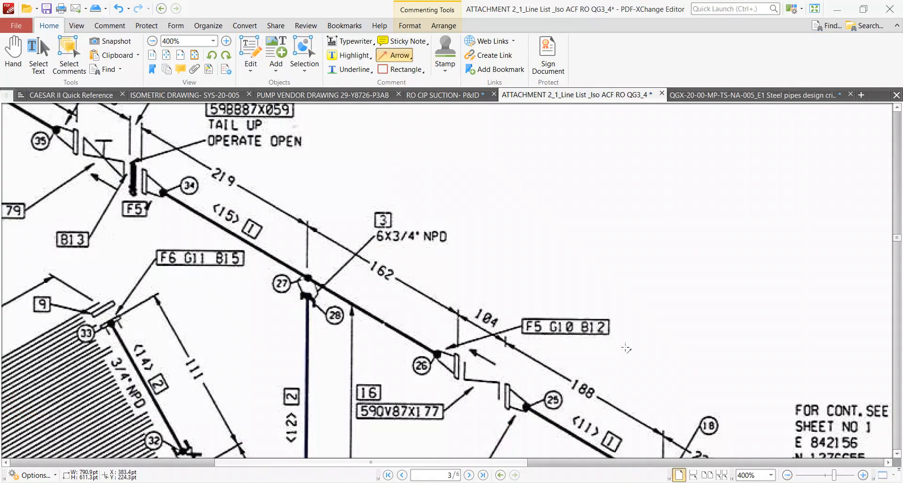
scroll(247, 289, up, 4)
ctrl+scroll(247, 289, up, 3)
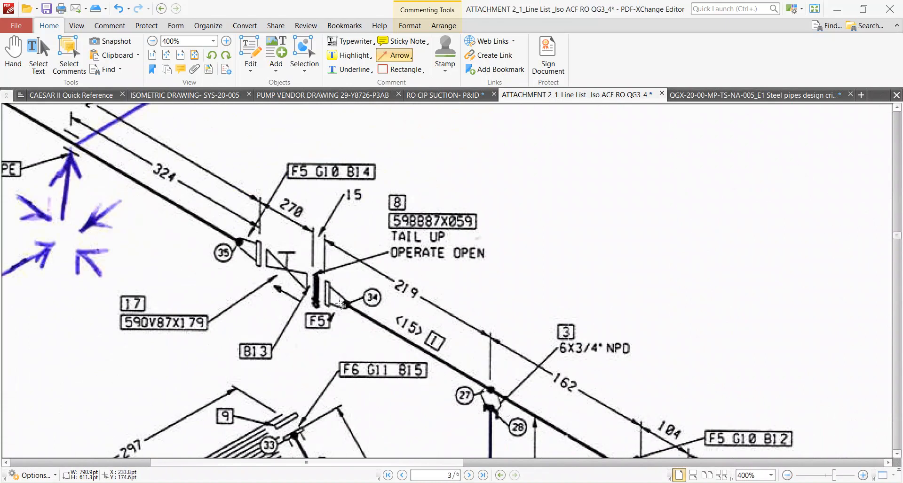
key(alt+Tab)
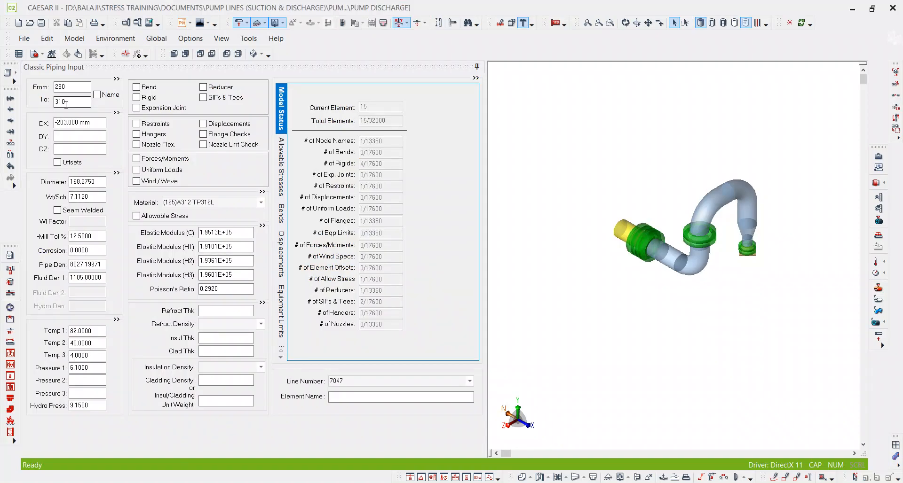
key(alt+c)
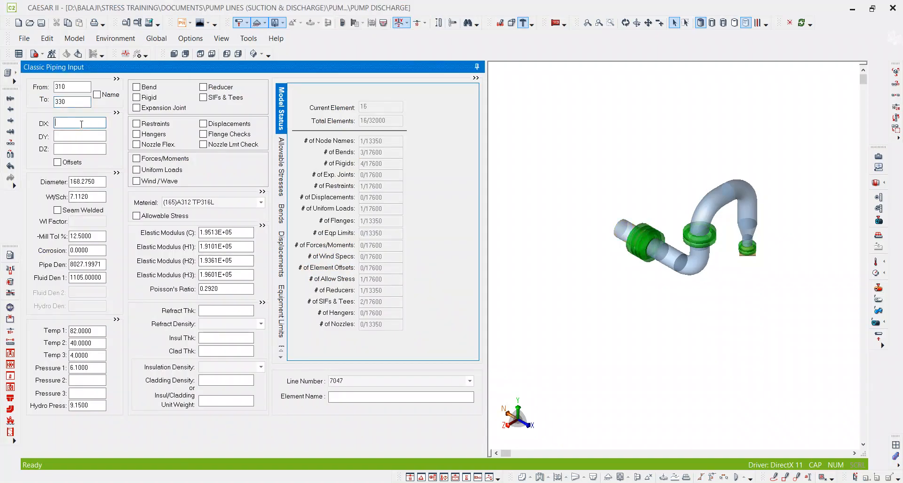
text(-8)
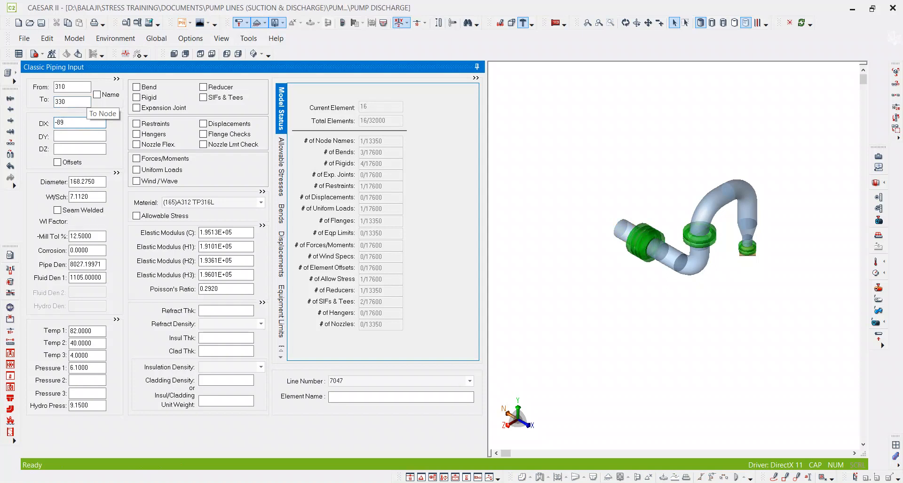
text(9)
key(Tab)
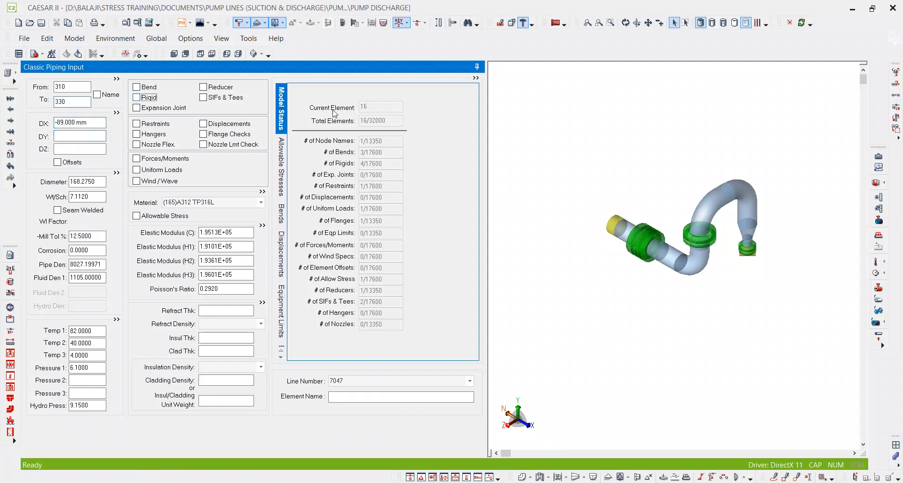
key(space)
text(138)
key(Tab)
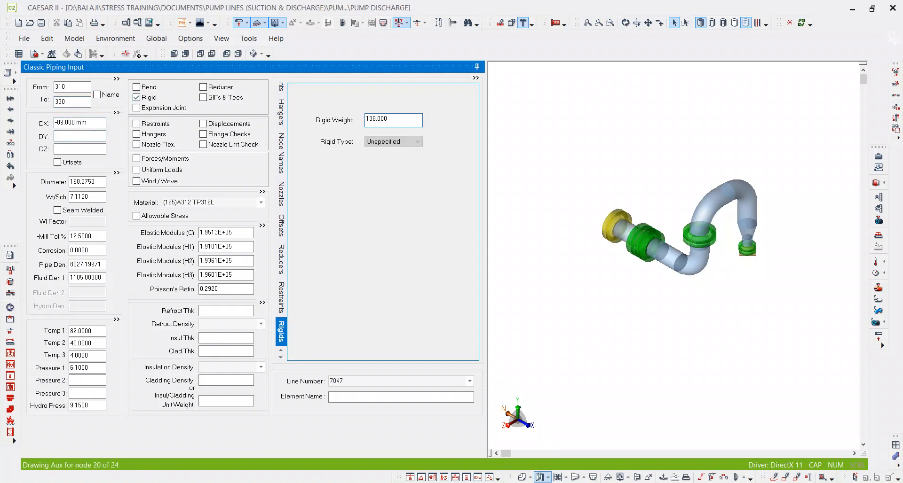
Add element 330–350 for the spectacle blind with a DX of -15 mm from the isometric, and mark it as rigid.
click(74, 102)
double_click(73, 101)
key(alt+c)
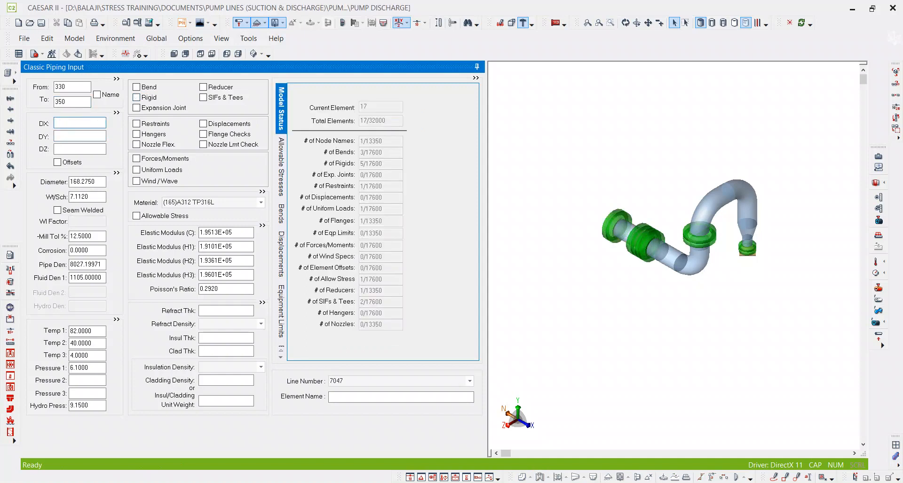
key(alt+Tab)
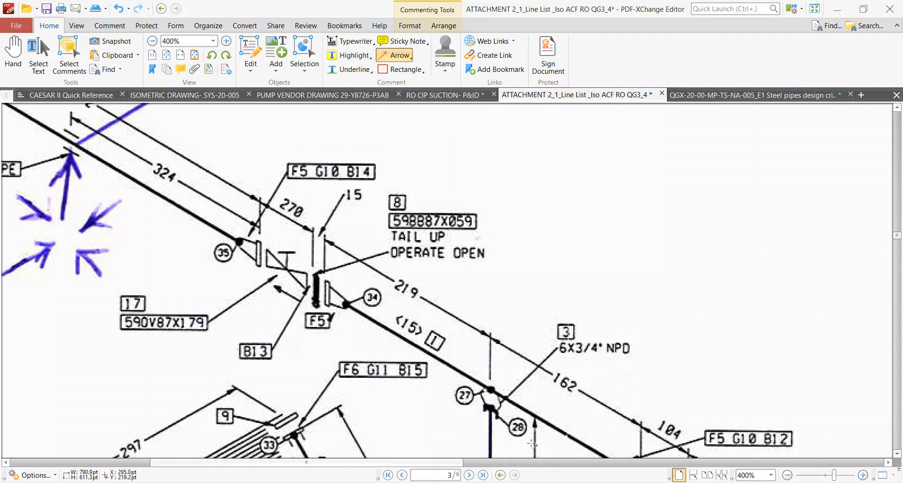
key(alt+Tab)
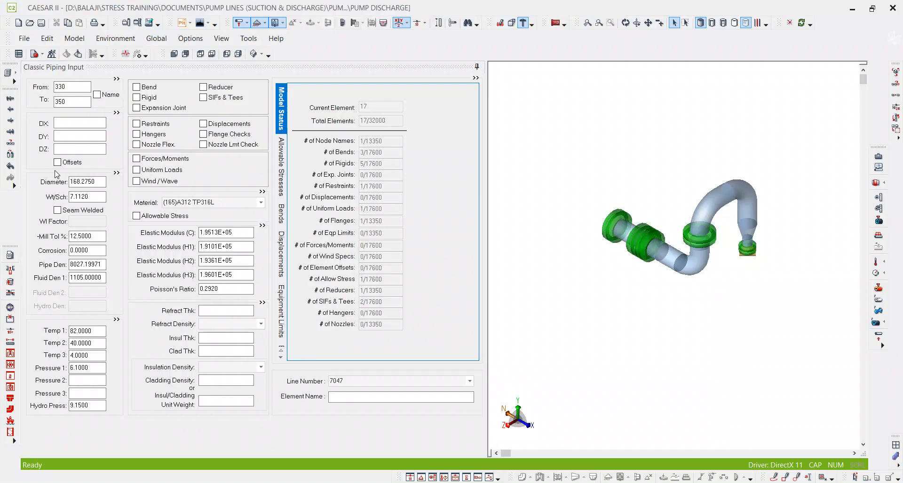
click(74, 122)
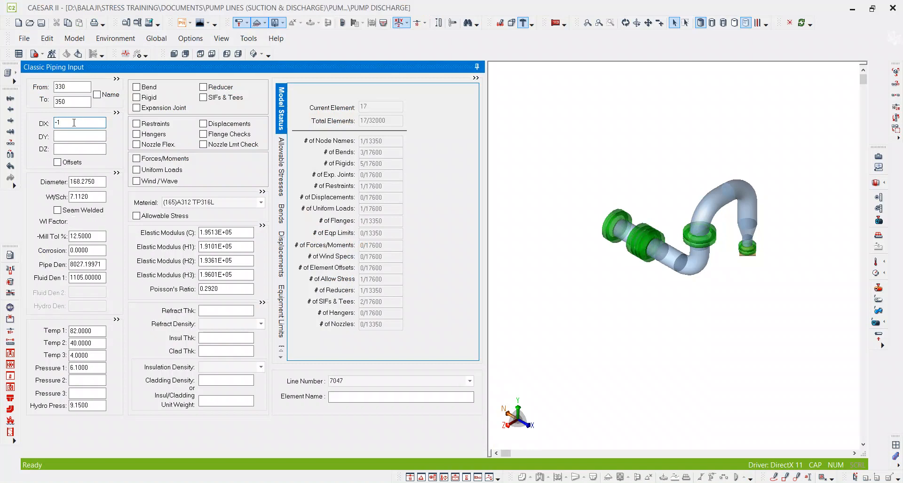
text(-1)
key(Tab)
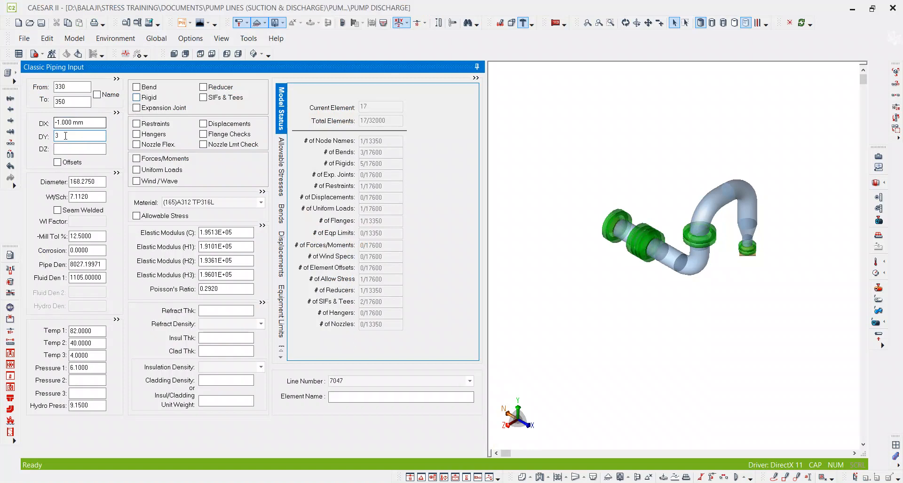
key(shift+Tab)
text(-)
key(Delete)
key(Tab)
click(138, 98)
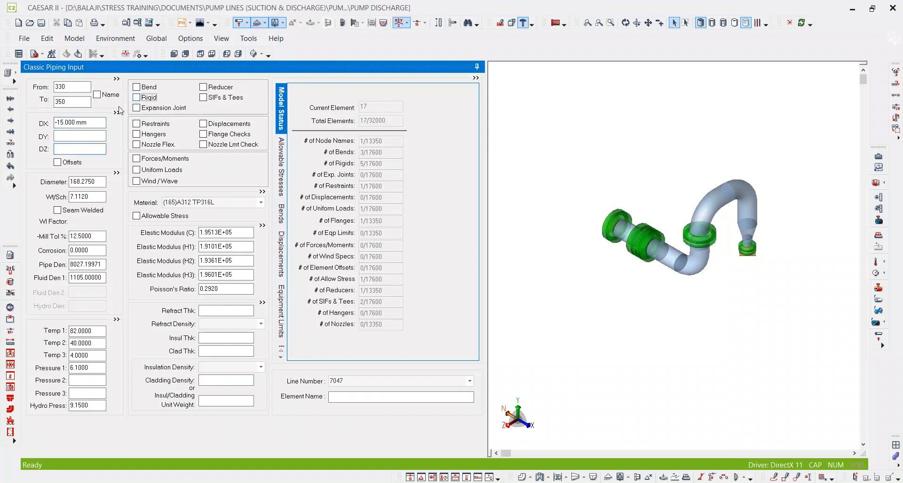
Switch to Pipedata-Pro and bring up the line blank data for the 6" 150# RF Figure-8 Blank.
click(540, 482)
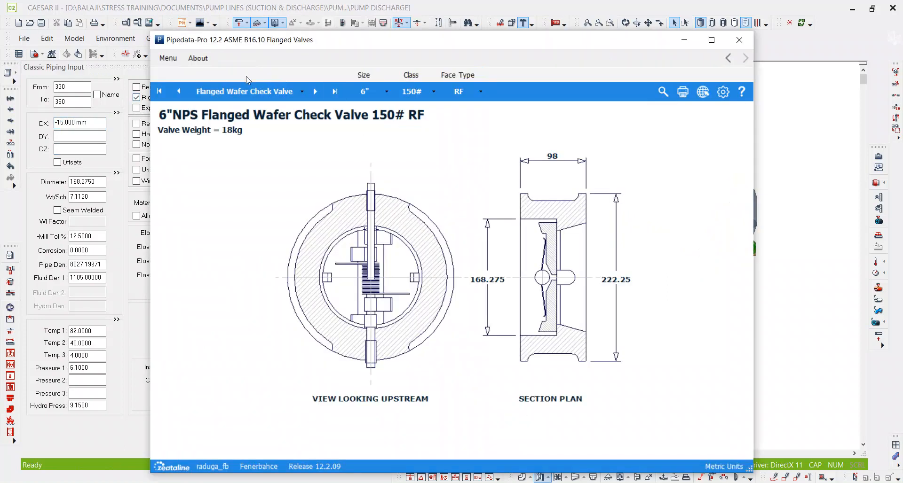
click(168, 58)
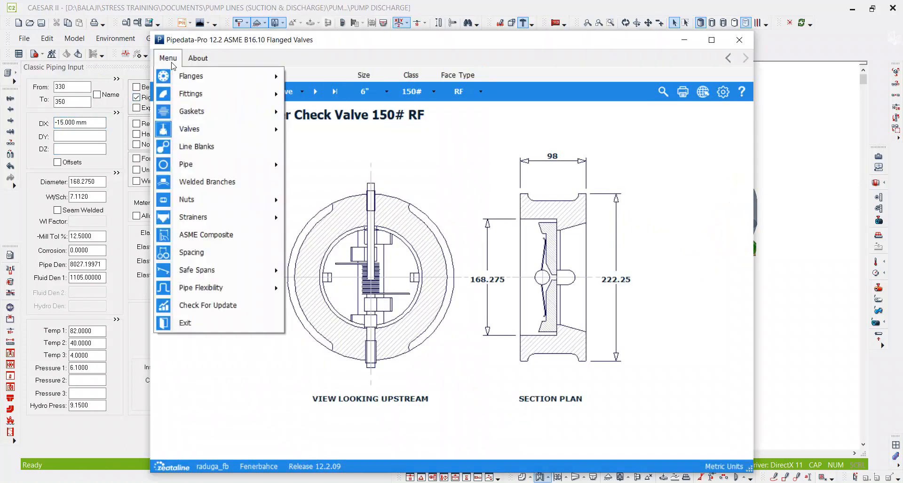
click(205, 151)
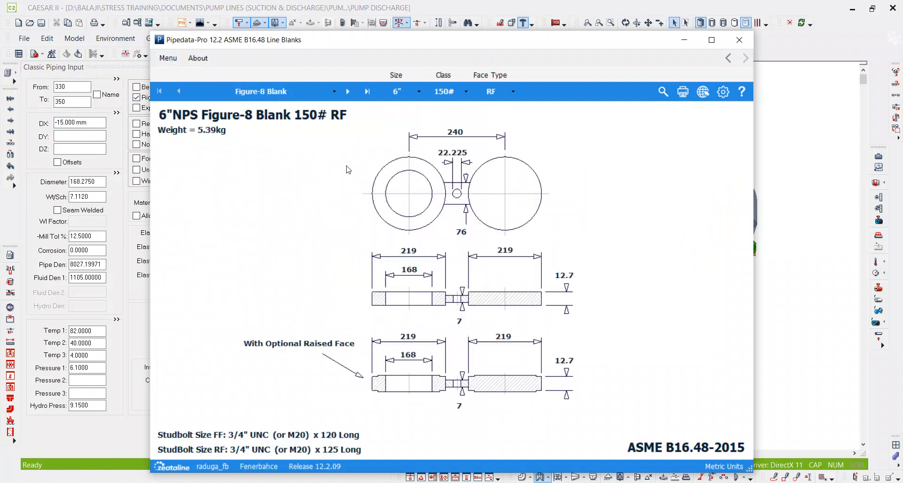
Switch to CAESAR II and set the rigid weight of the spectacle blind element 330–350 to 54.
click(116, 132)
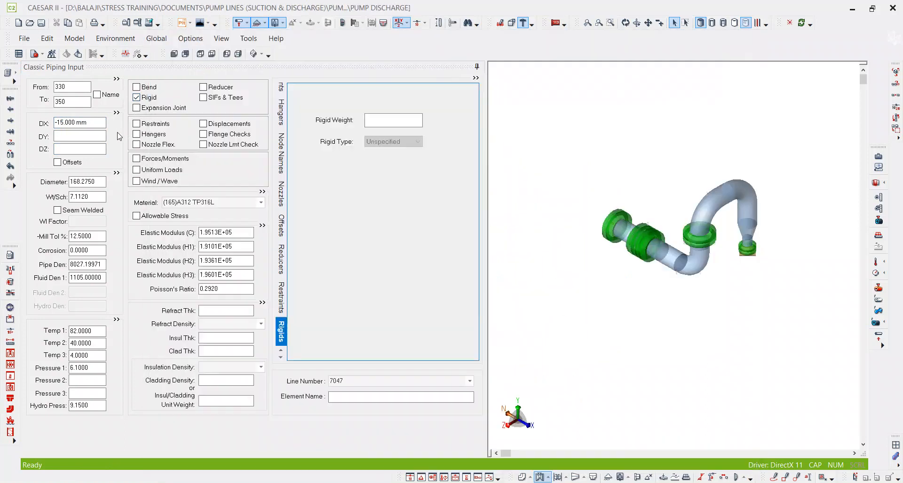
click(377, 122)
text(54)
Add element 350–370 for the valve with a DX of -270 mm from the isometric, and mark it as rigid.
click(76, 101)
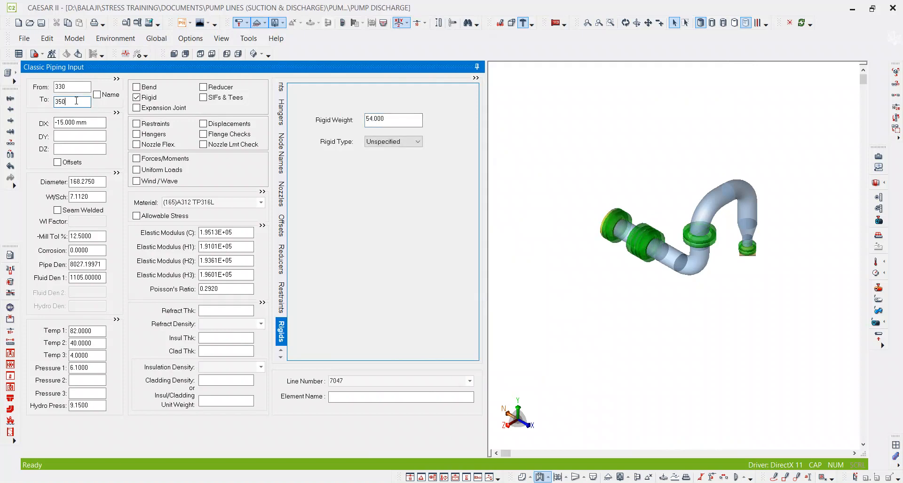
double_click(78, 98)
key(alt+c)
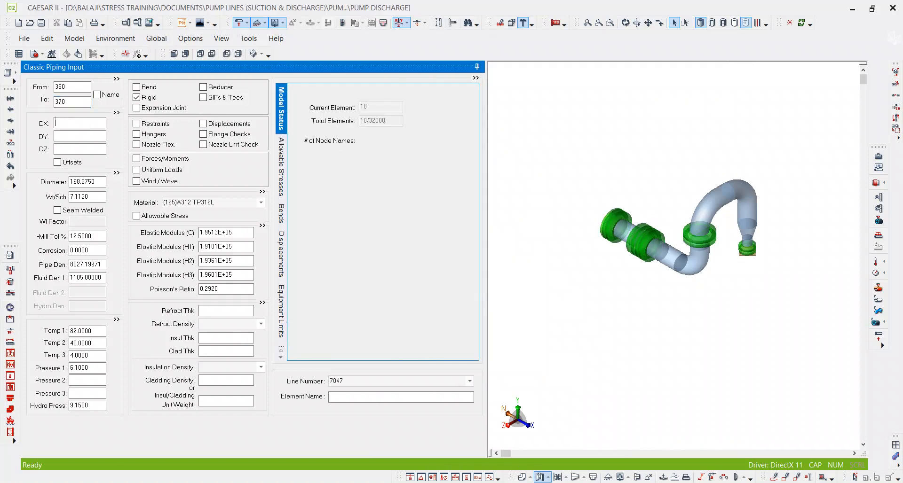
key(alt+Tab)
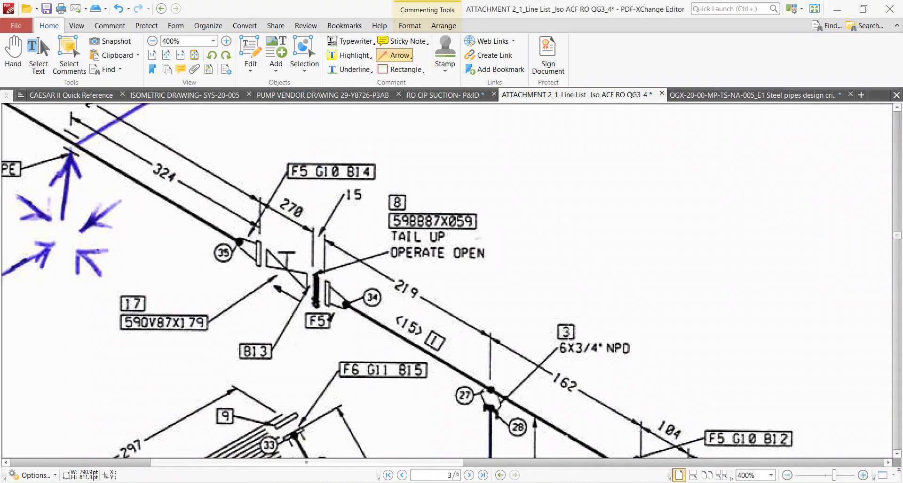
key(alt+Tab)
click(87, 124)
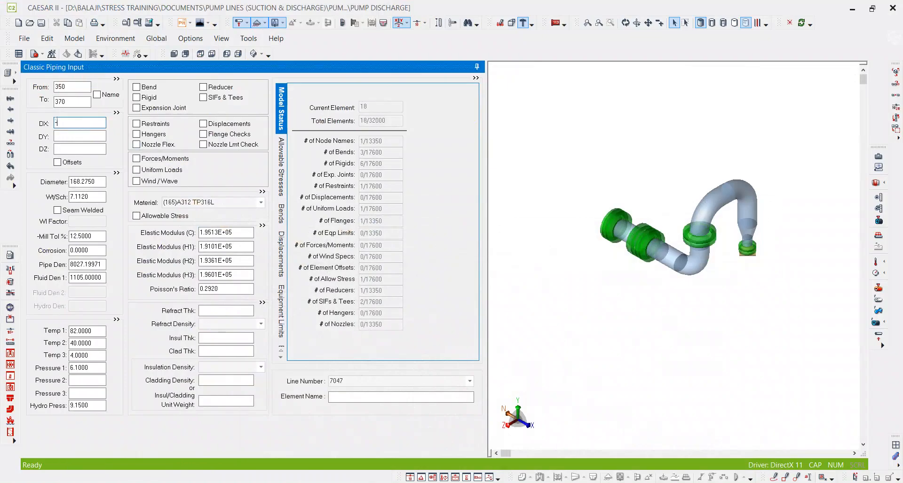
text(-270)
key(Tab)
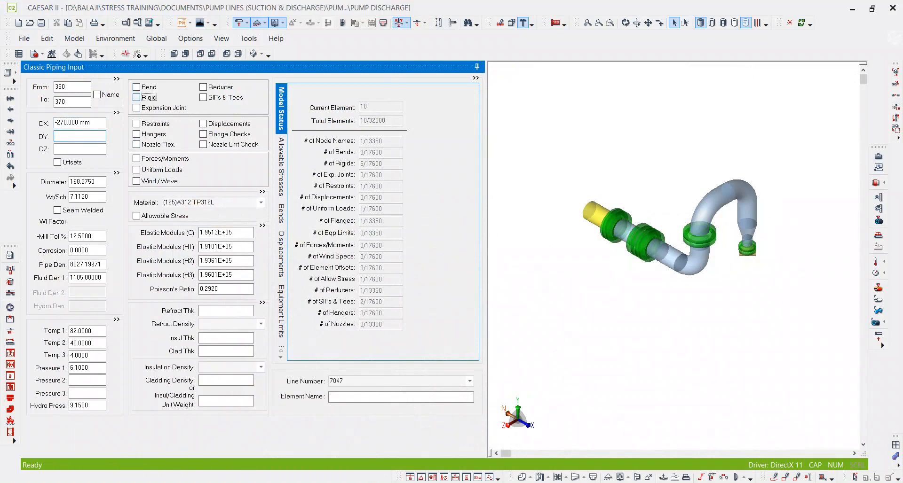
click(148, 98)
Check the valve on the isometric, and bring up the 6" 150# RF Flanged Gate Valve data in Pipedata-Pro.
key(alt+Tab)
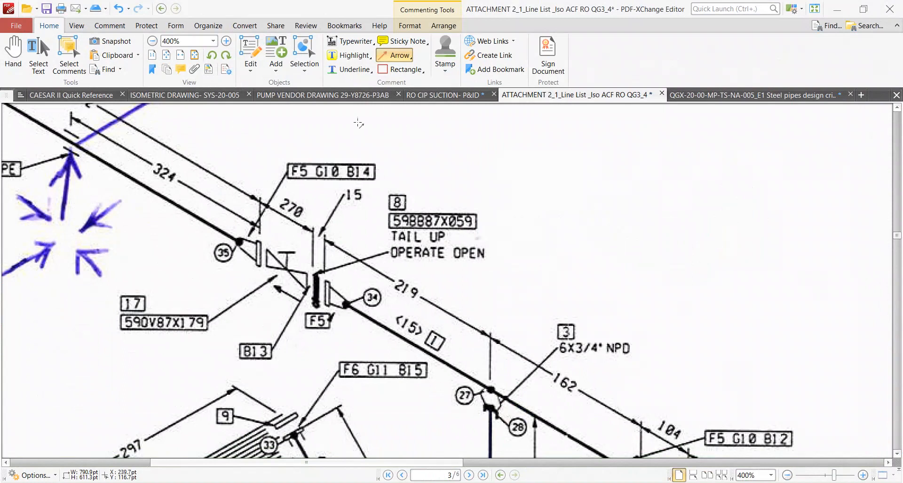
key(alt+Tab)
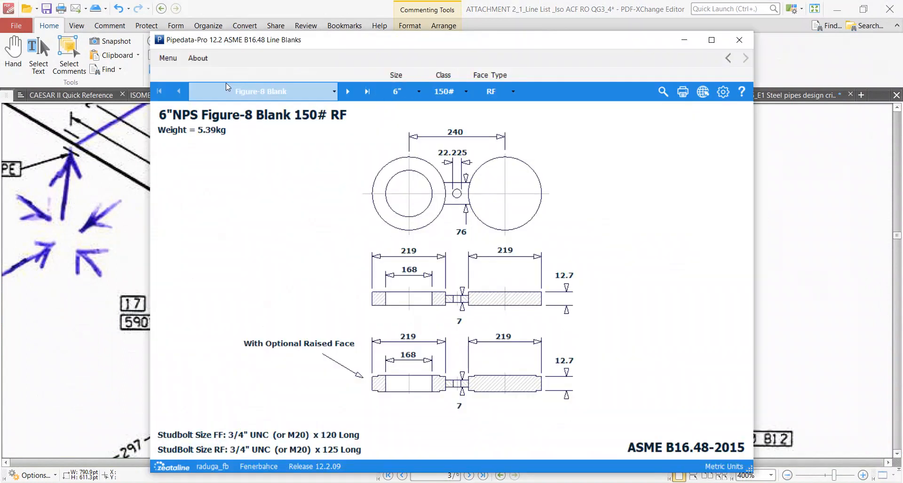
click(168, 57)
mouse_move(202, 128)
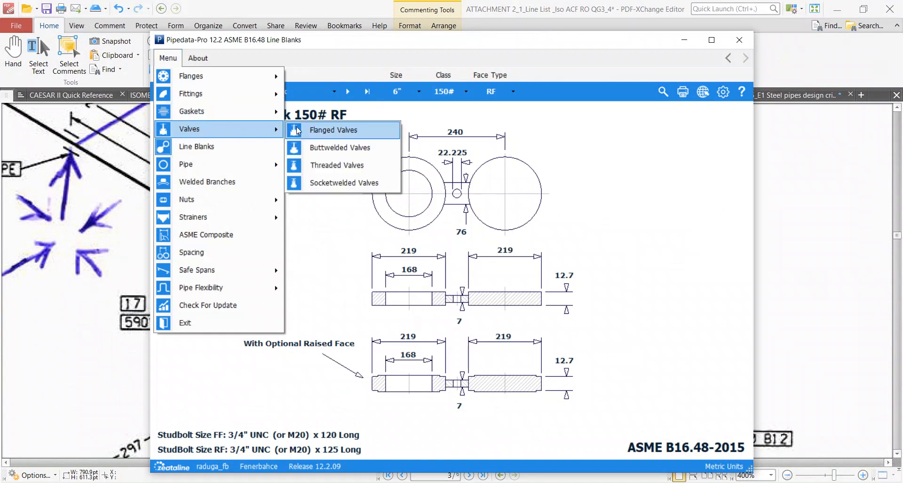
click(304, 130)
click(357, 97)
click(358, 97)
click(230, 89)
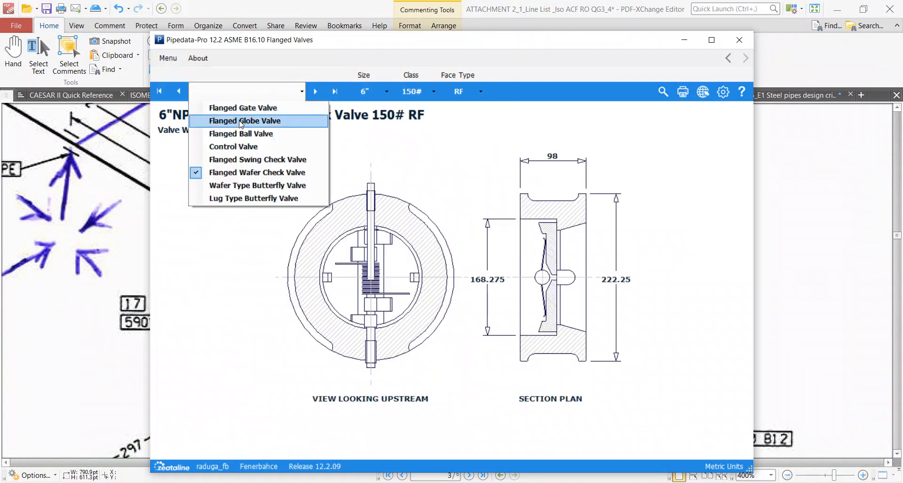
click(242, 108)
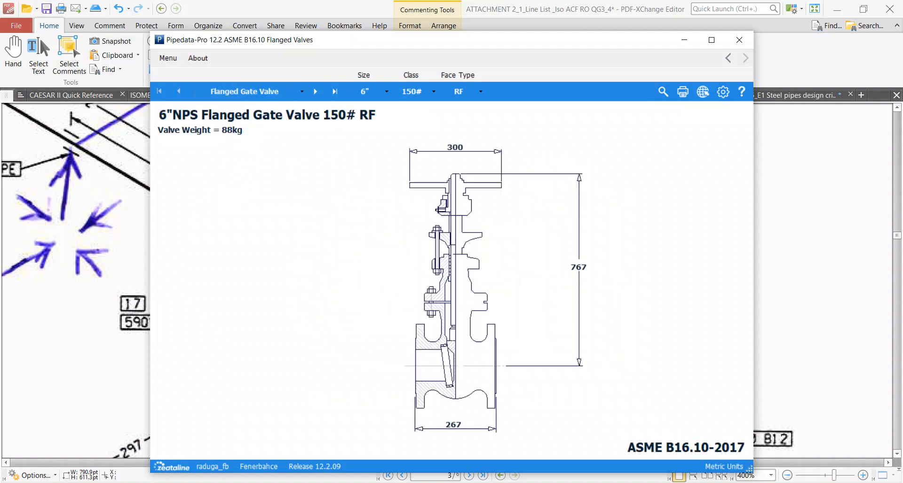
Switch to CAESAR II and set the rigid weight of valve element 350–370 to 880.
click(521, 482)
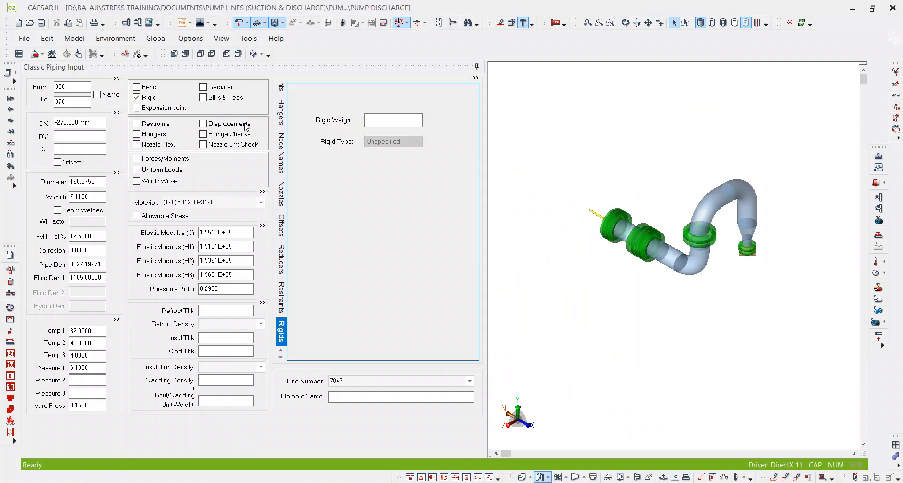
click(389, 120)
key(Return)
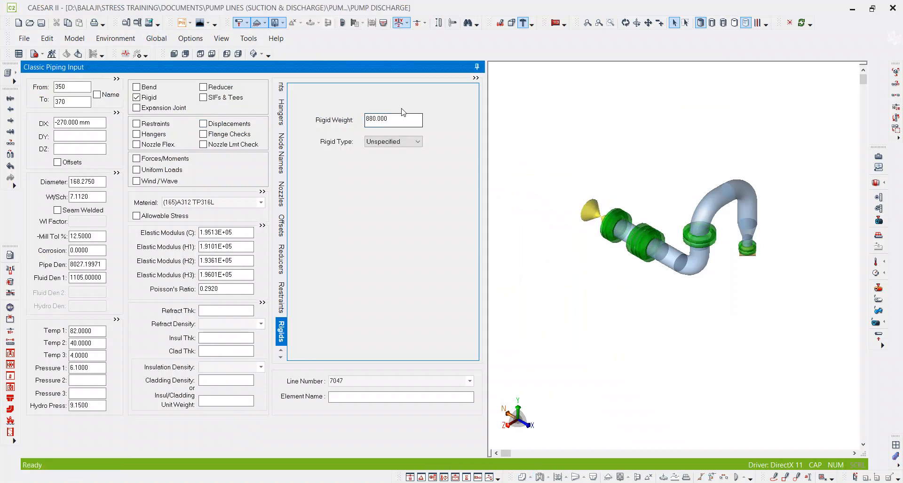
Add flange element 370–390 with a DX of -89 mm as a rigid weighing 138.
click(77, 100)
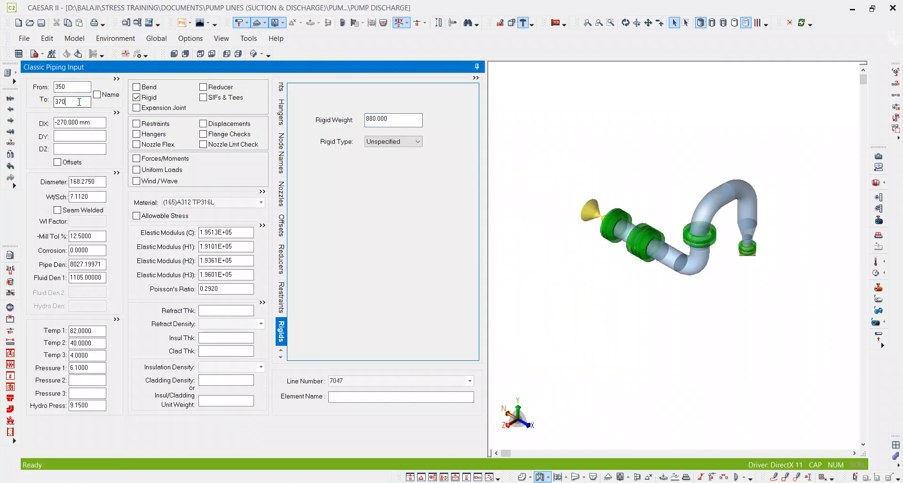
key(alt+c)
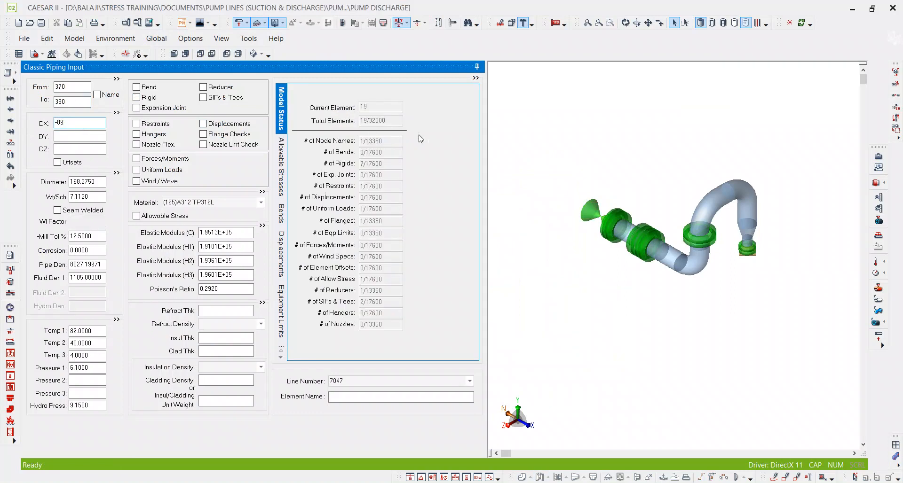
click(150, 98)
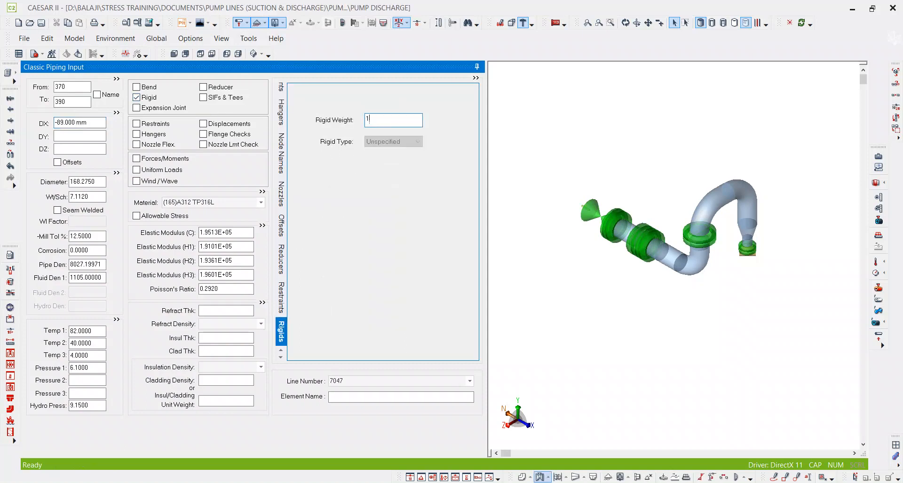
text(138)
key(Tab)
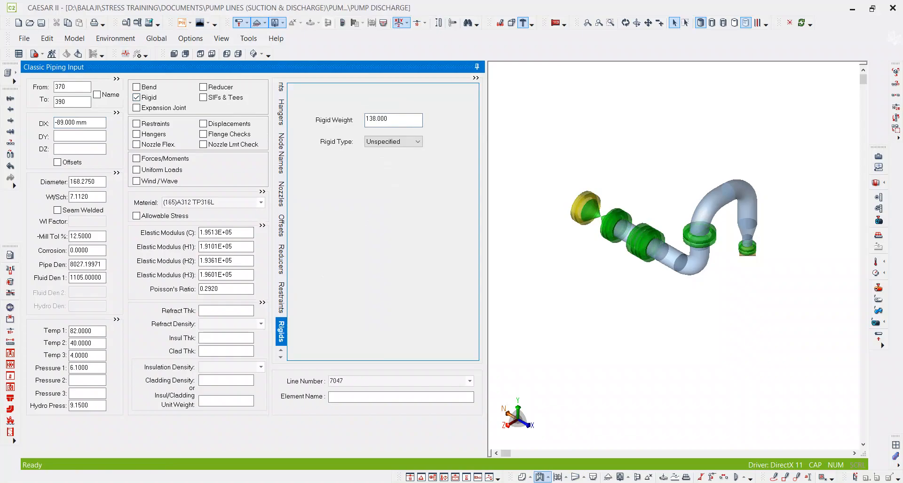
Check the run up to support S18 on the isometric, and add pipe element 390–410 with a DX of -324+89 mm.
key(alt+Tab)
ctrl+scroll(611, 254, down, 2)
ctrl+scroll(249, 213, up, 2)
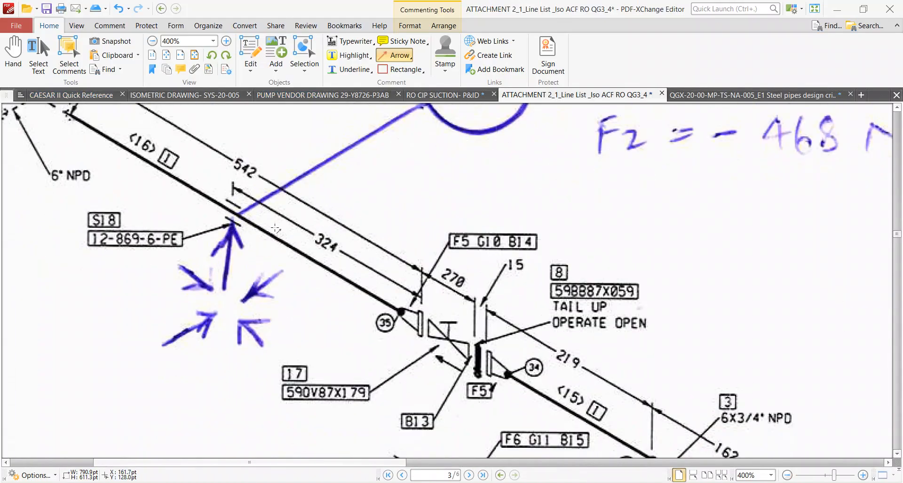
ctrl+scroll(275, 229, down, 2)
ctrl+scroll(203, 280, up, 2)
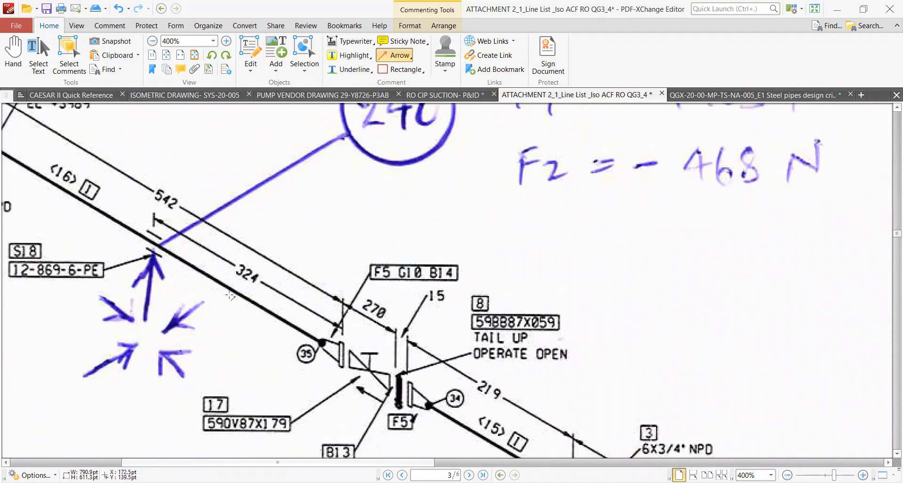
key(alt+Tab)
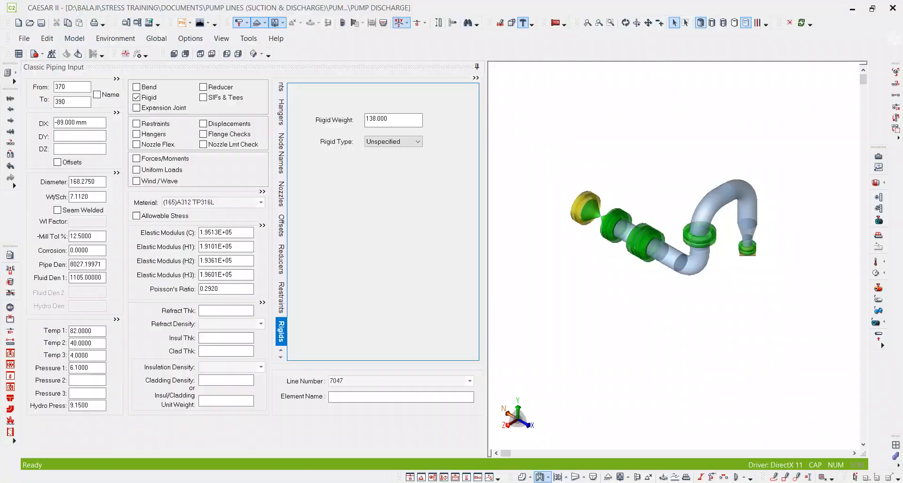
click(76, 105)
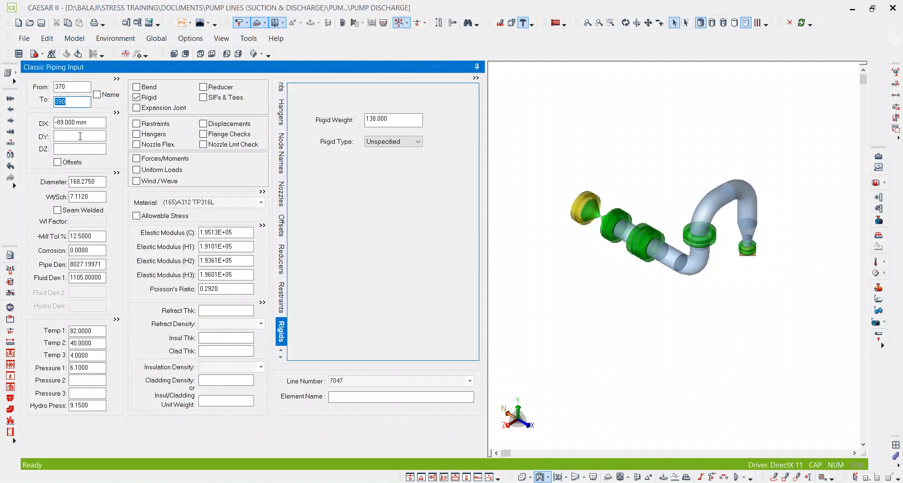
key(alt+c)
text(-324+8)
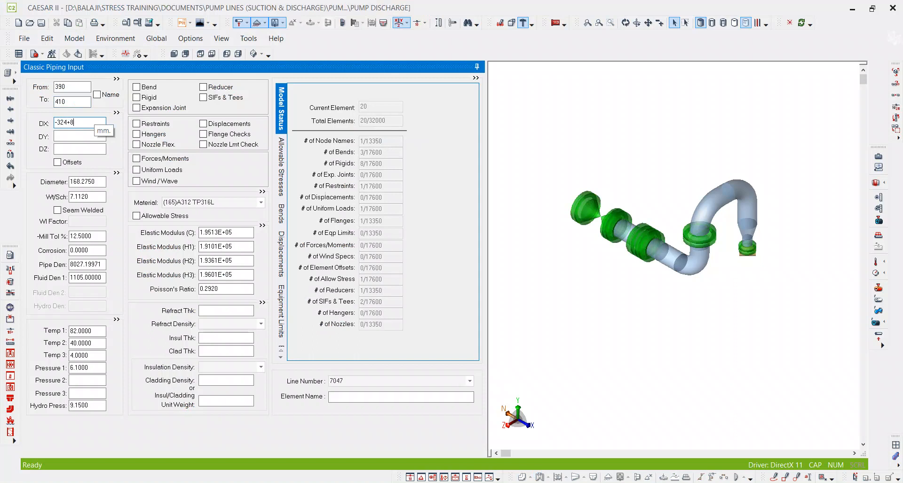
text(9)
key(Tab)
Add a +Y restraint at node 410.
click(144, 128)
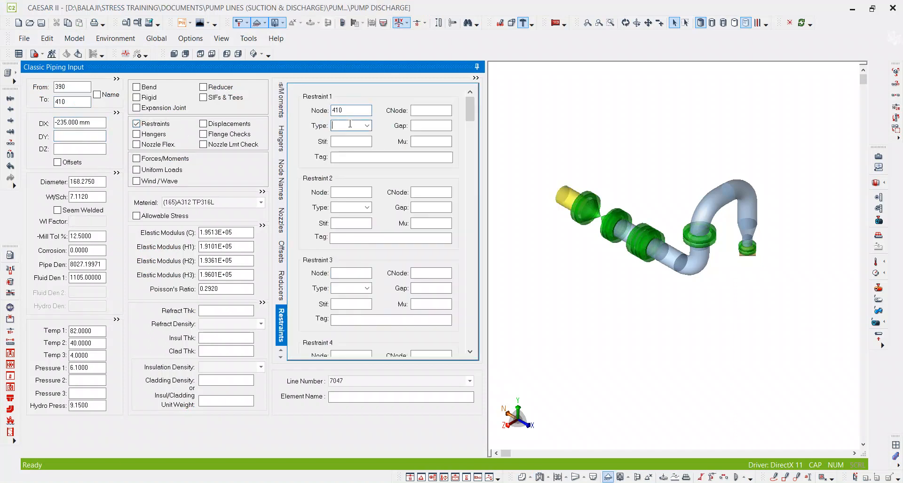
text(+Y)
key(Tab)
key(Tab)
key(Tab)
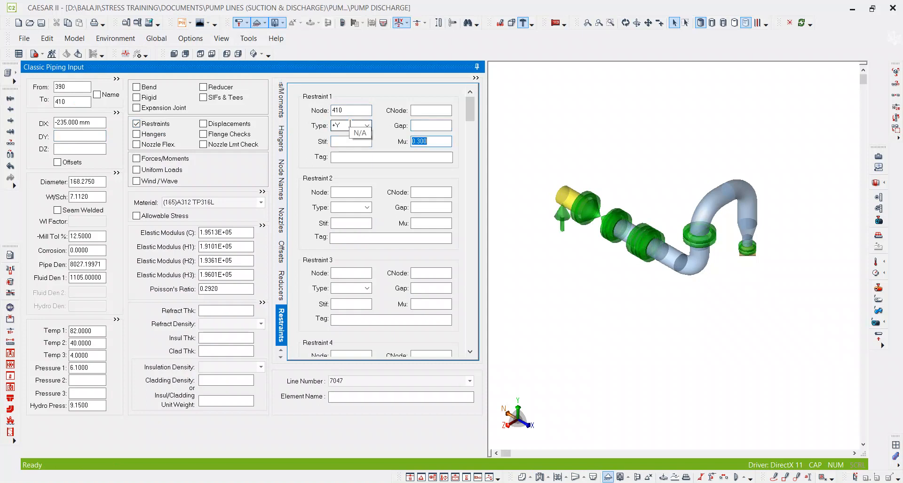
scroll(651, 247, down, 3)
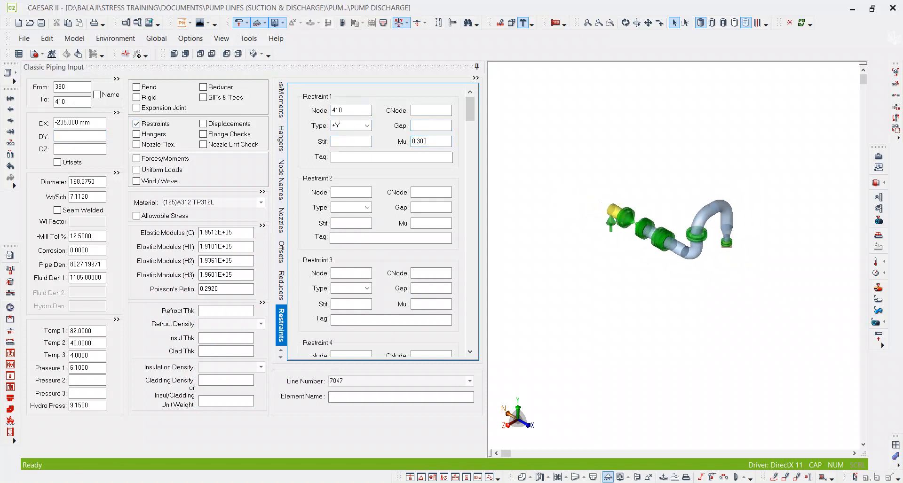
Check the pipe dimensions beyond support S18 on the isometric, and calculate 542 - 324 in Calculator.
key(alt+Tab)
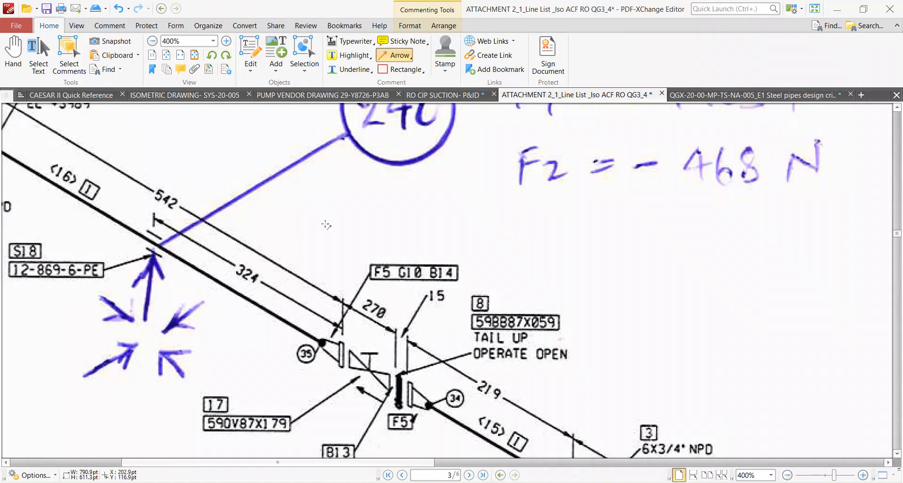
ctrl+scroll(432, 260, down, 1)
ctrl+scroll(511, 286, down, 2)
ctrl+scroll(155, 243, up, 2)
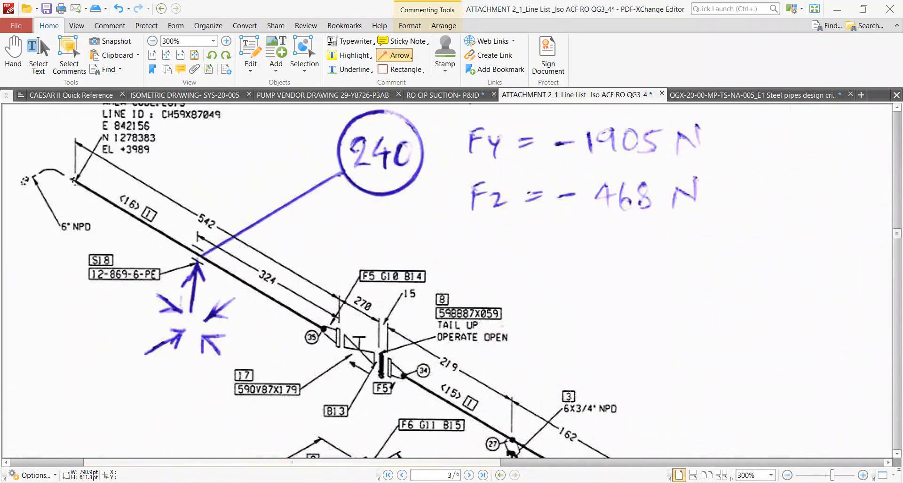
key(alt+Tab)
key(Escape)
text(542 - 324 =)
key(Return)
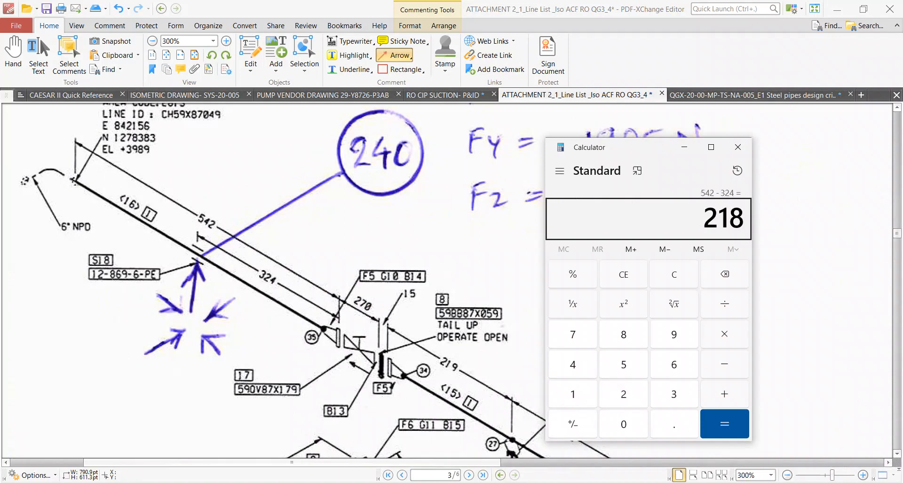
Switch to CAESAR II and add pipe element 410–430 with a DX of -218 mm.
key(alt+Tab)
click(75, 101)
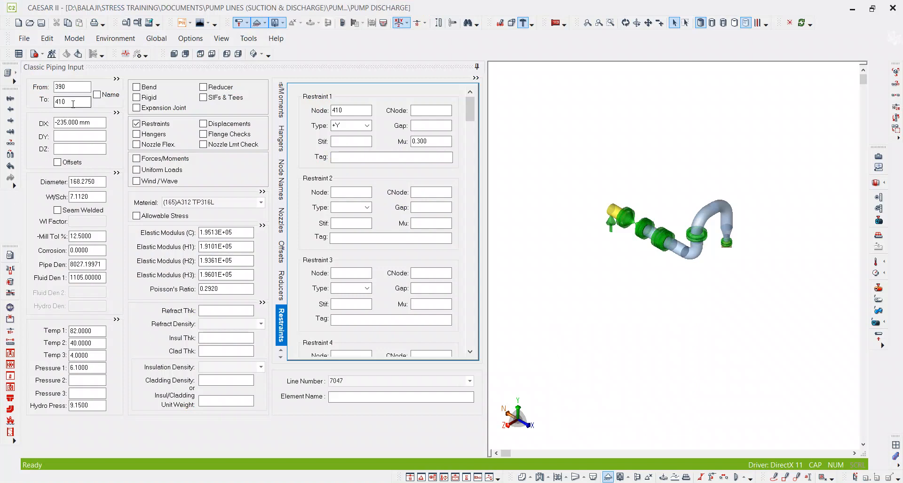
key(Page_Down)
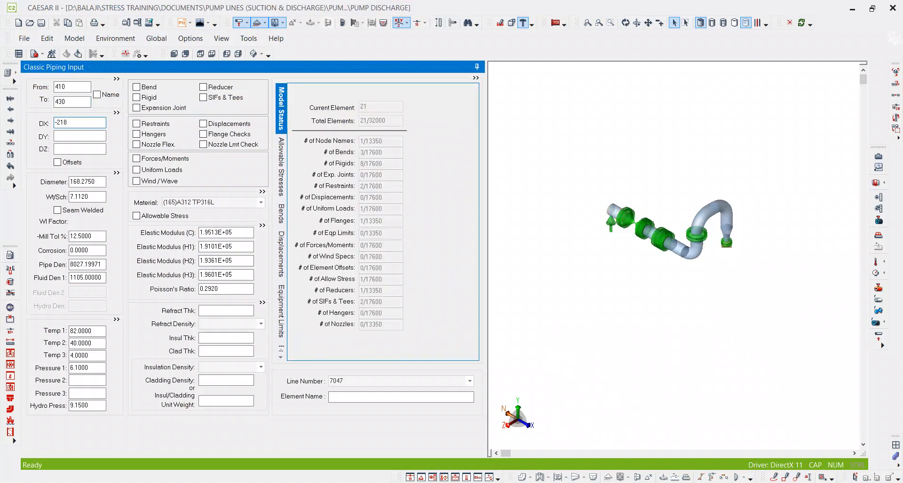
key(Tab)
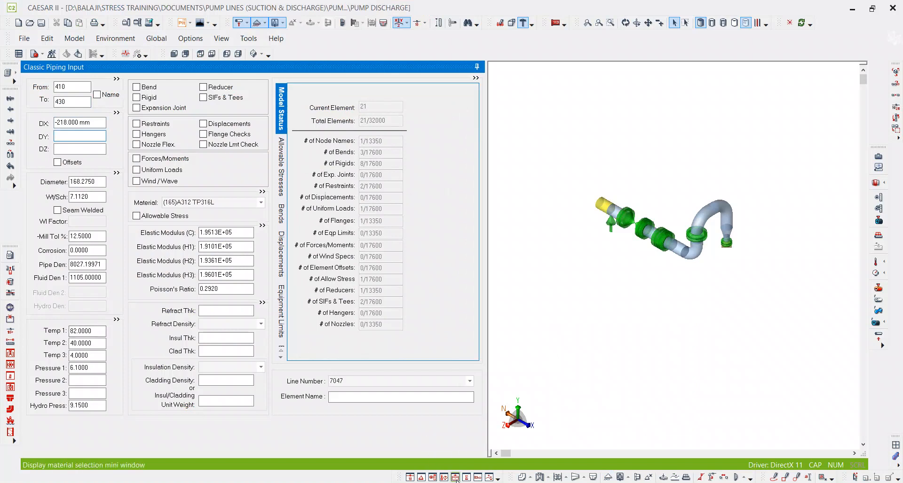
Switch to the PDF isometrics and check where the pipe beyond support S18 continues, comparing page 3 with page 4.
key(alt+Tab)
ctrl+scroll(405, 282, down, 2)
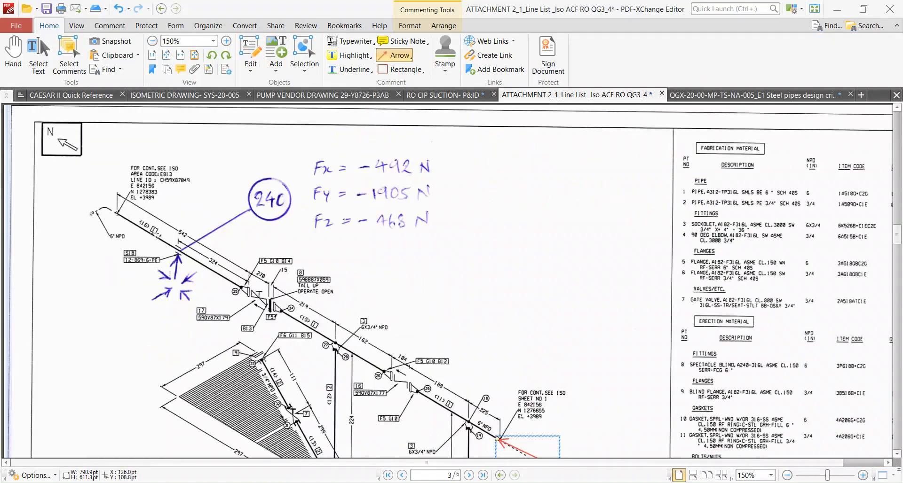
ctrl+scroll(113, 217, up, 2)
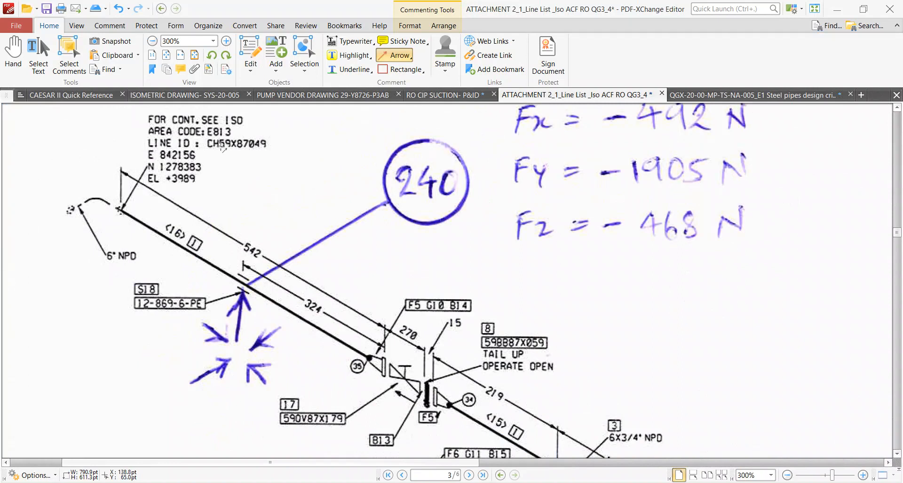
ctrl+scroll(222, 148, down, 3)
ctrl+scroll(222, 150, down, 1)
scroll(221, 157, down, 2)
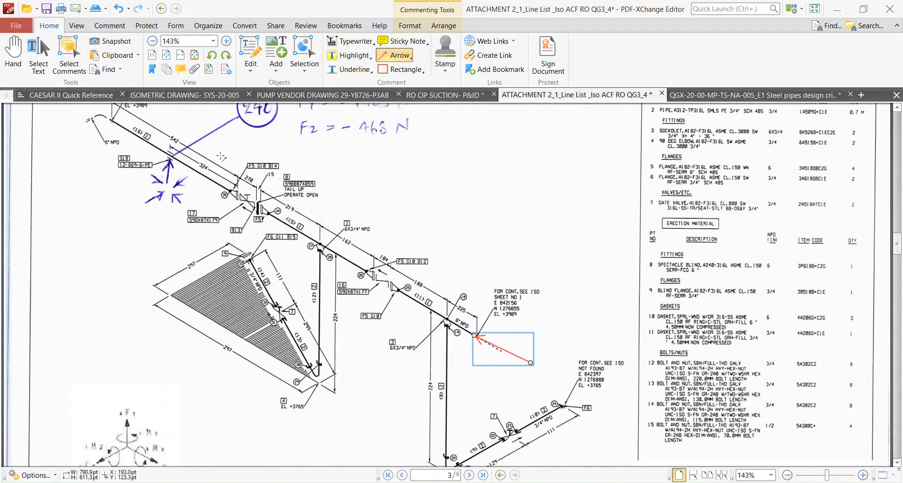
scroll(221, 156, down, 10)
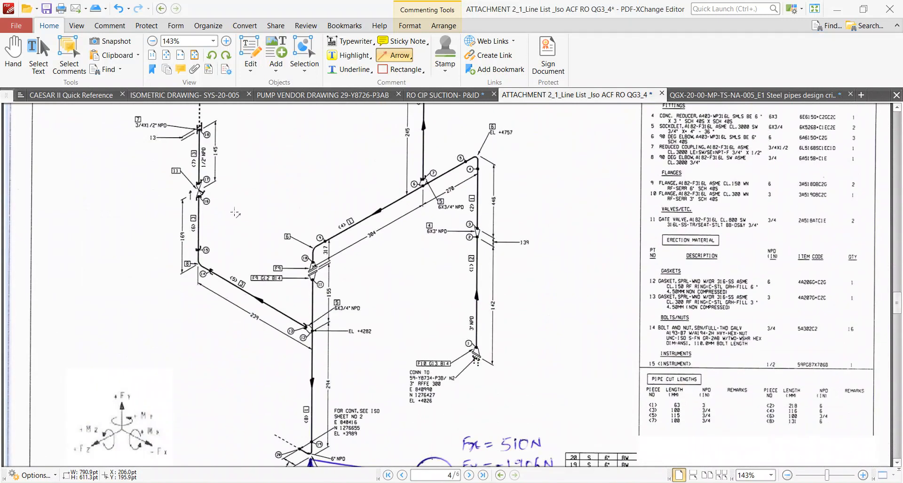
ctrl+scroll(231, 211, down, 2)
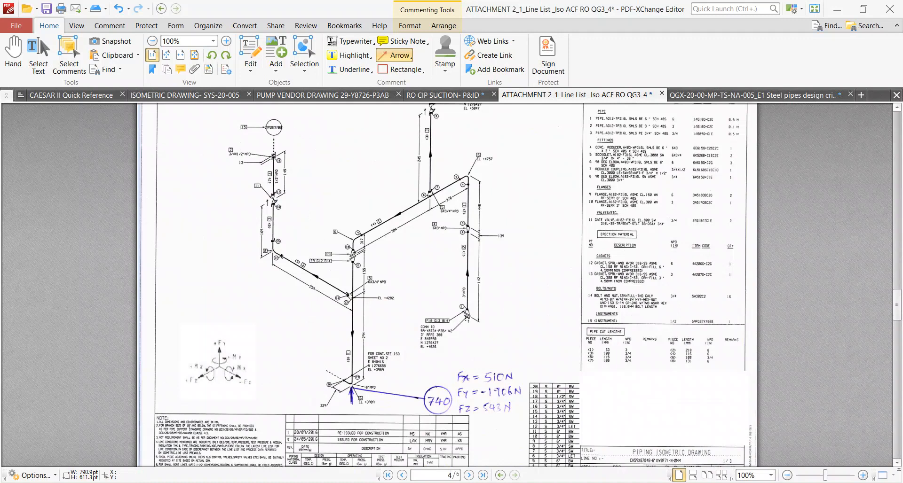
View the pump discharge piping in the Navisworks model, and look through isometric pages 5 and 6 for the line's continuation.
key(alt+Tab)
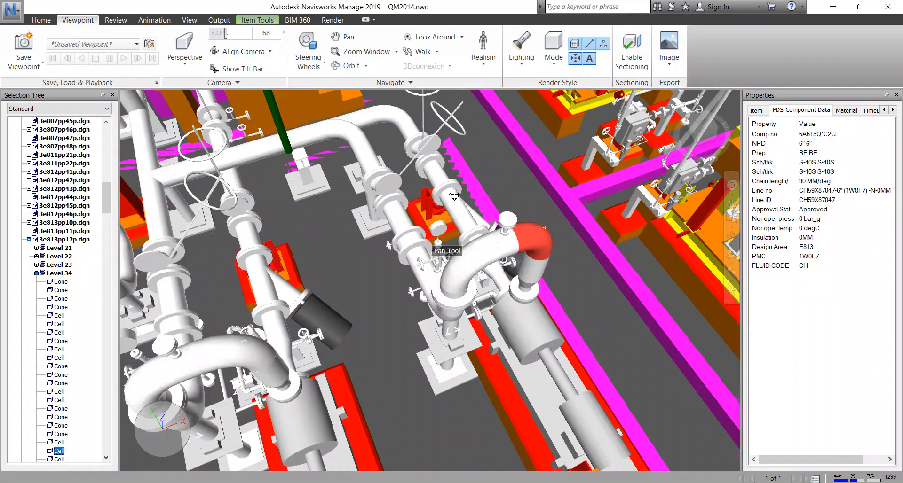
middle_drag(454, 195, 475, 235)
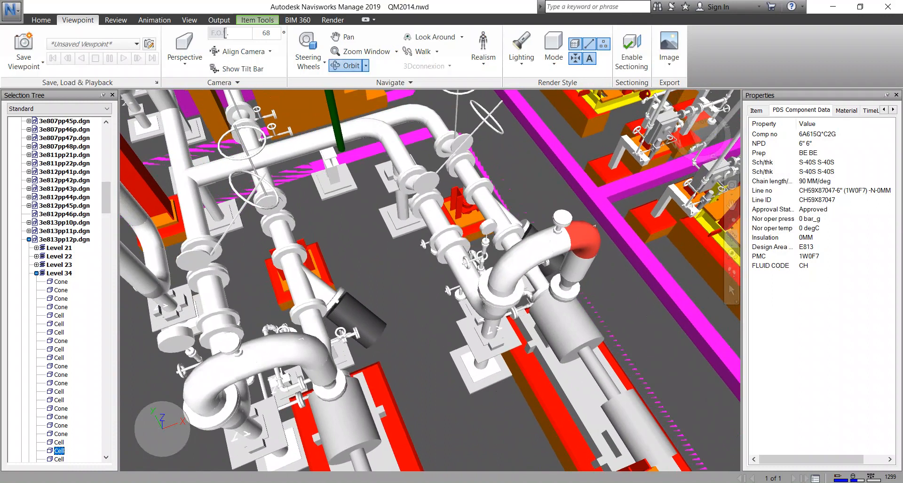
key(alt+Tab)
scroll(378, 323, down, 10)
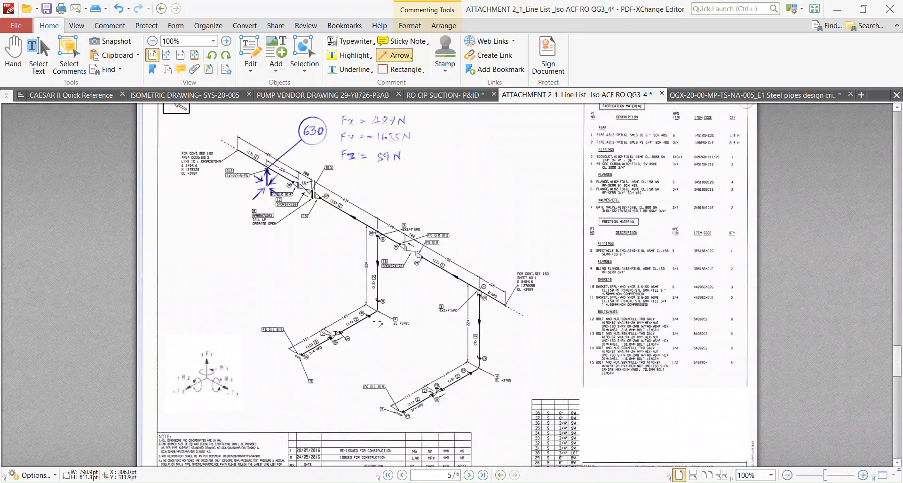
scroll(510, 315, down, 6)
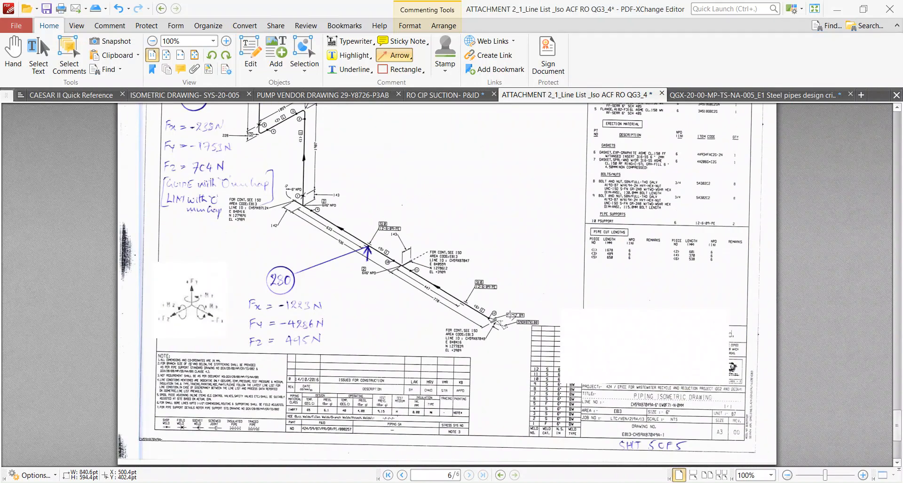
scroll(511, 315, up, 3)
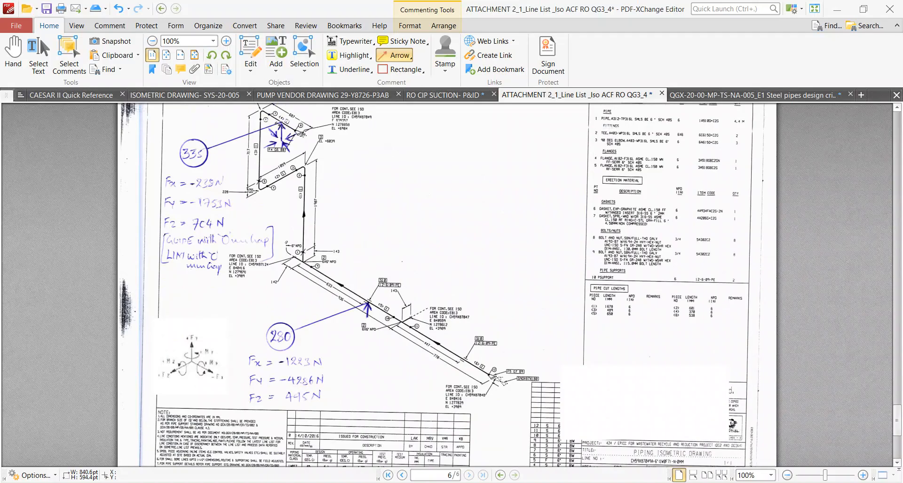
In Navisworks, inspect the discharge branch up to the header by selecting its straight pipe, elbow and tee to read their component data.
key(alt+Tab)
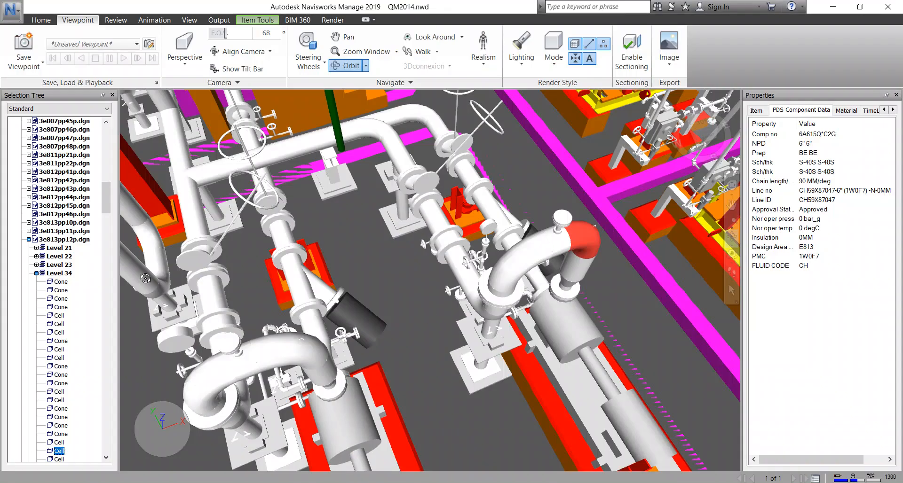
middle_drag(481, 270, 480, 296)
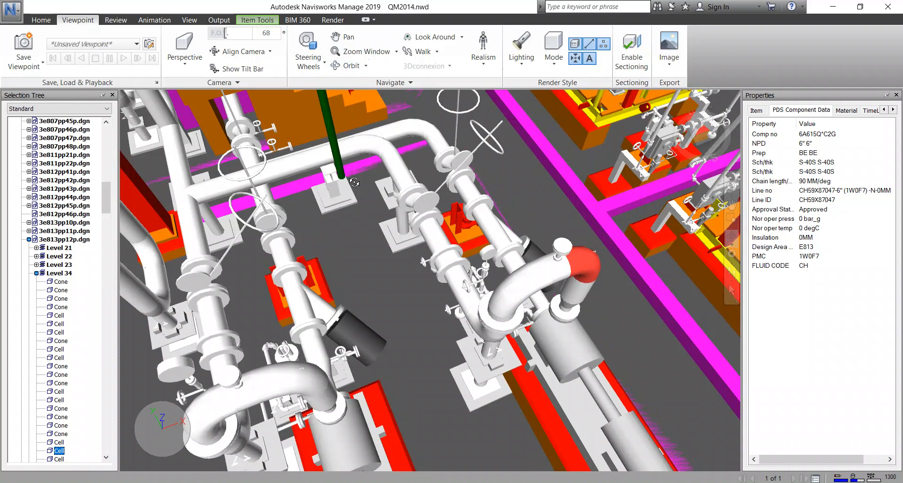
middle_drag(346, 171, 403, 212)
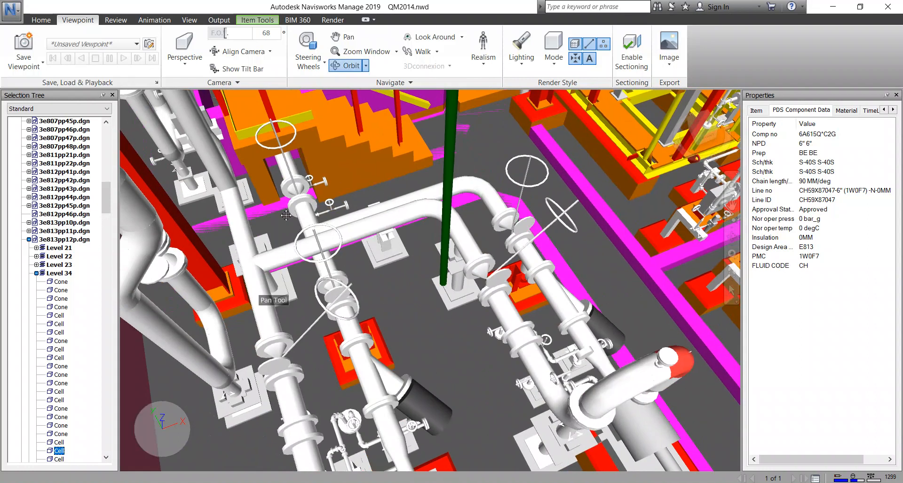
middle_drag(277, 251, 289, 188)
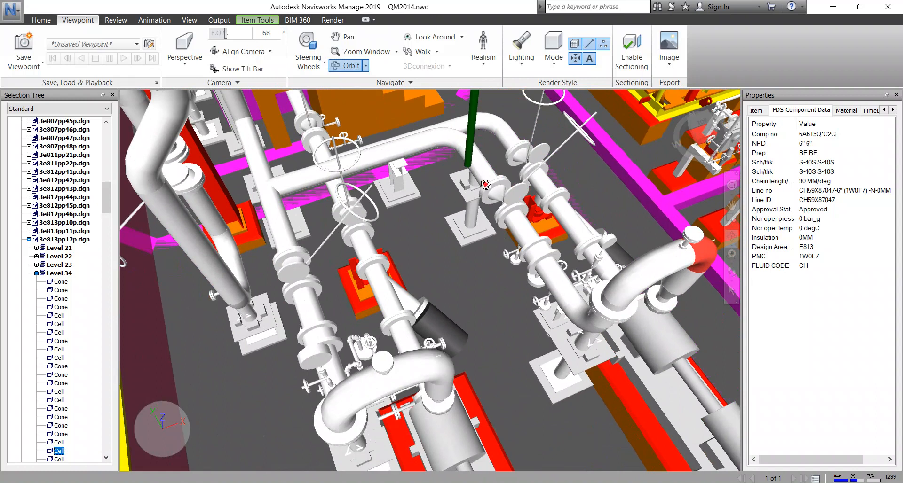
scroll(485, 185, up, 3)
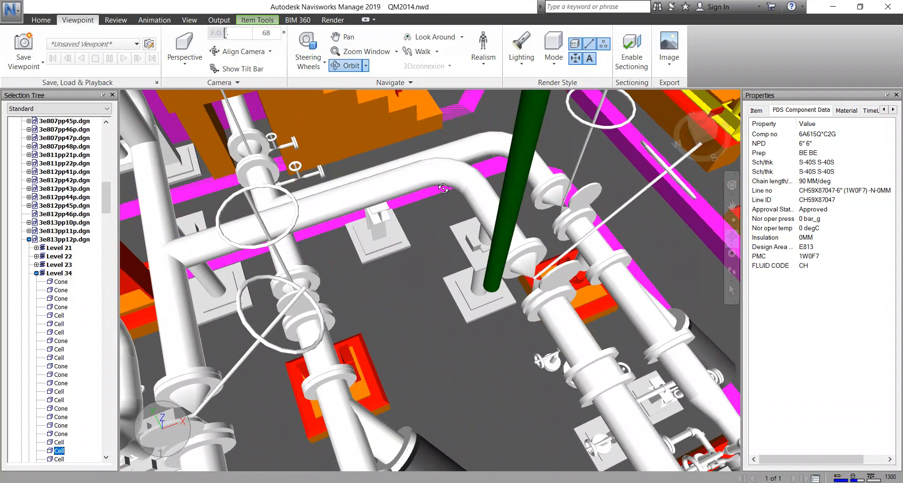
click(41, 20)
click(114, 47)
click(399, 201)
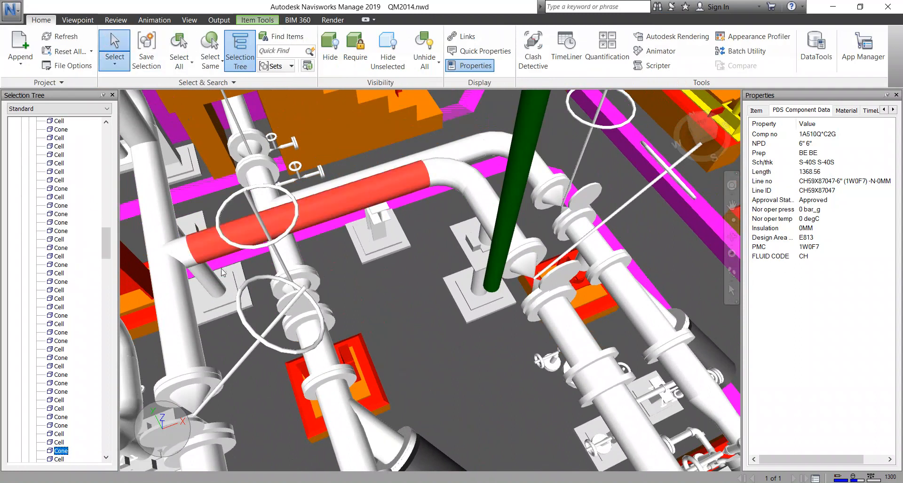
click(431, 178)
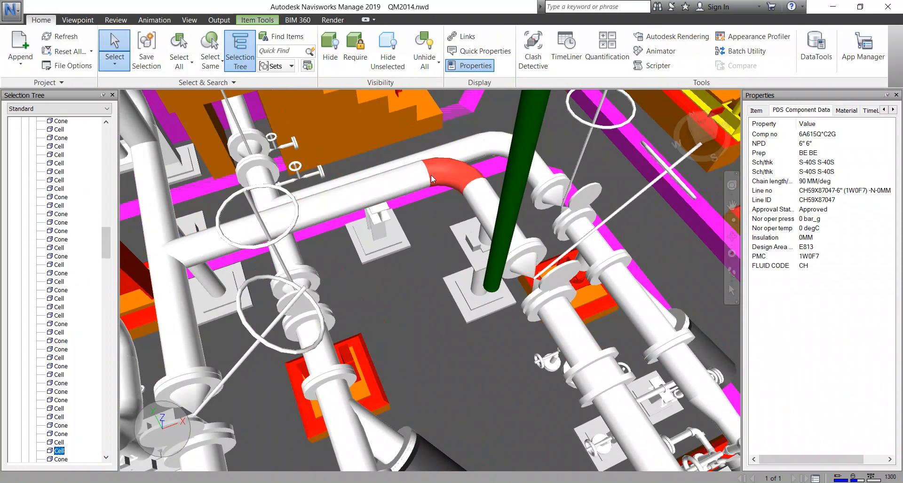
click(178, 249)
scroll(229, 201, up, 3)
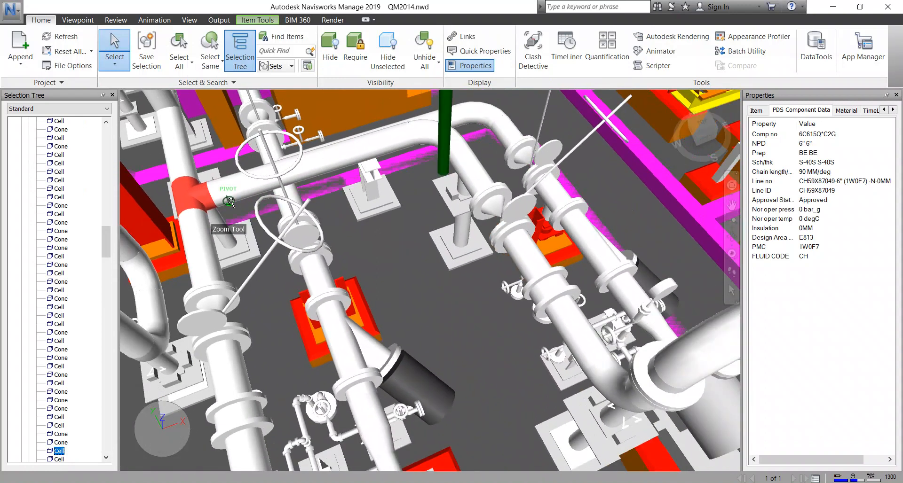
scroll(229, 202, down, 1)
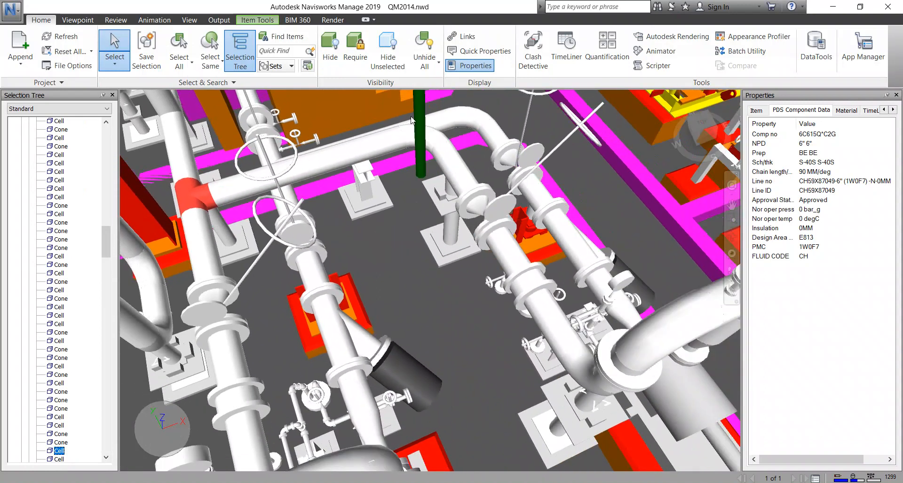
scroll(221, 243, down, 3)
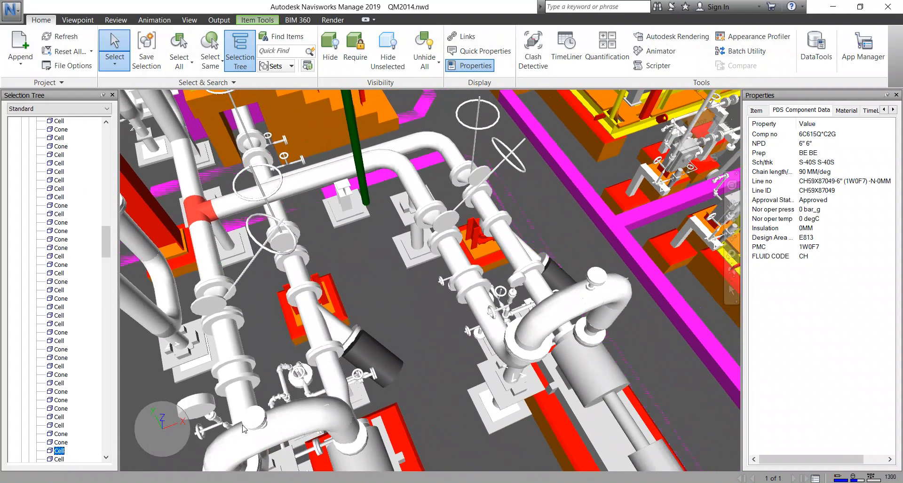
middle_drag(248, 370, 261, 312)
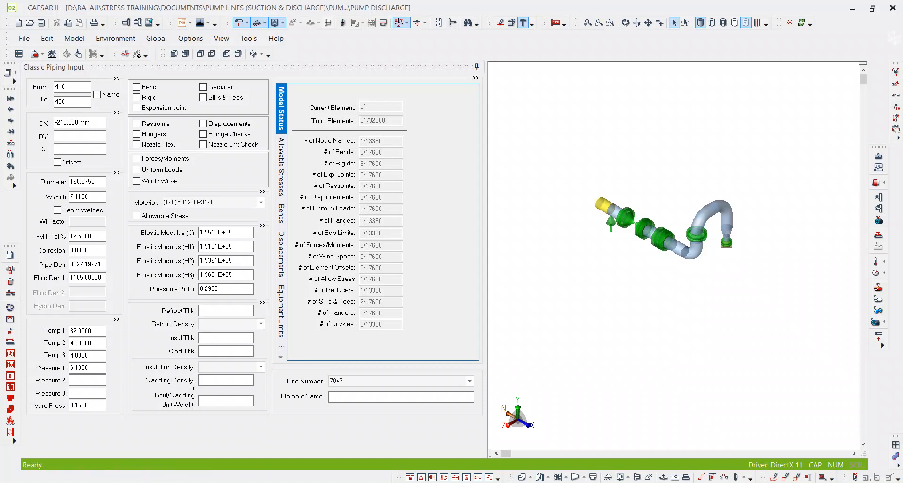
Switch to the PDF isometrics and mark the continuation point to line CH59X87049 on page 3 with a red arrow.
key(alt+Tab)
scroll(412, 284, down, 2)
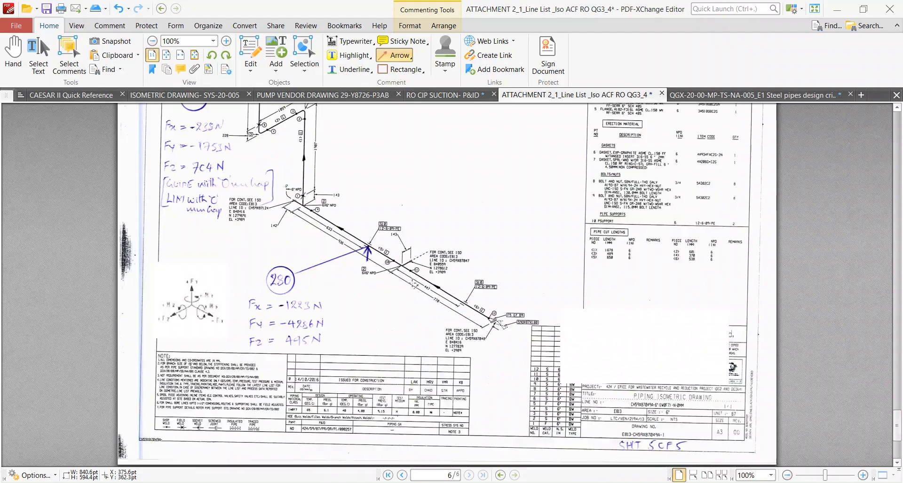
ctrl+scroll(412, 283, down, 1)
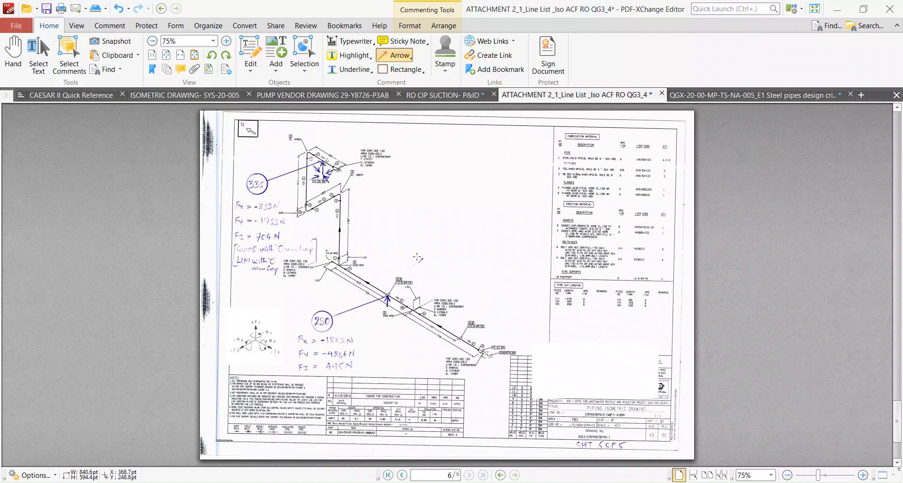
scroll(418, 258, up, 2)
scroll(417, 258, down, 2)
scroll(417, 258, up, 3)
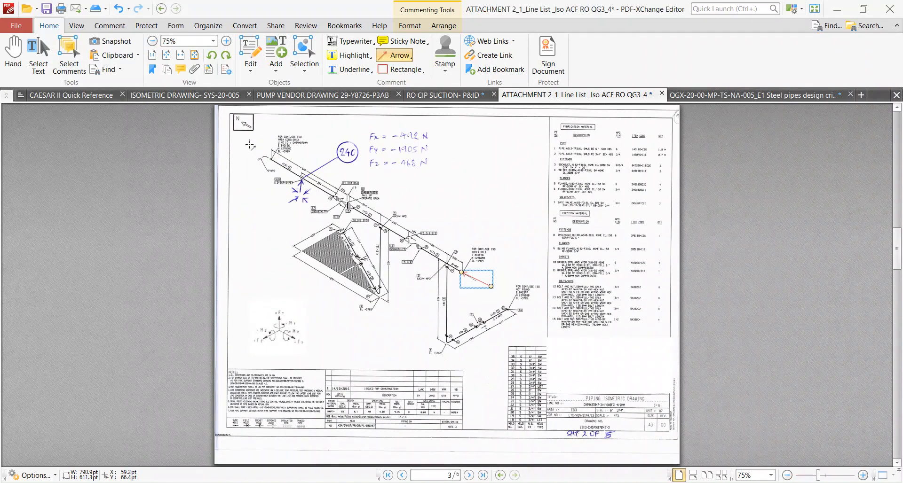
ctrl+scroll(253, 148, up, 3)
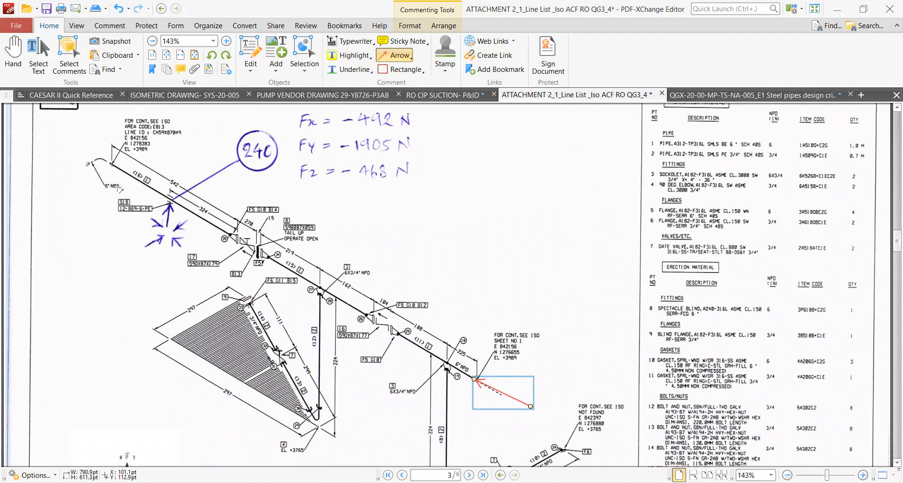
drag(105, 160, 112, 168)
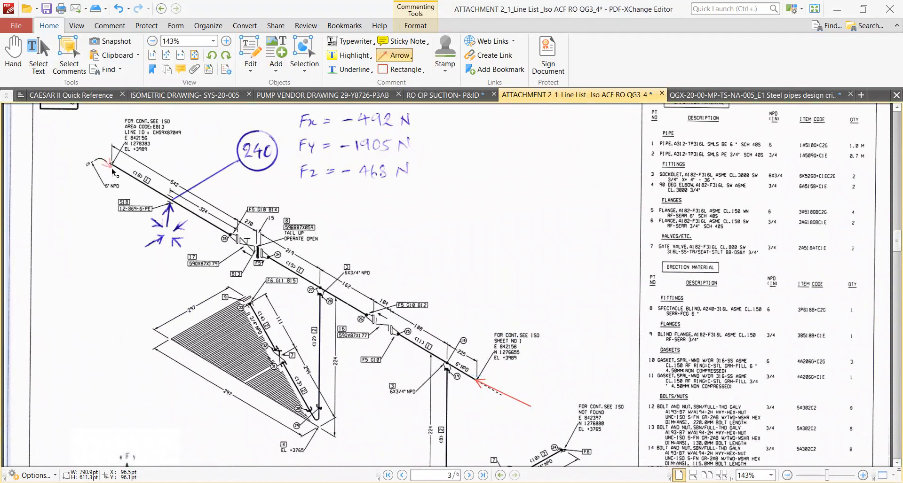
Check the isometric on page 4 against page 3, and compare the run with the piping modelled so far in CAESAR II.
scroll(250, 244, down, 1)
scroll(250, 246, down, 2)
ctrl+scroll(252, 250, down, 2)
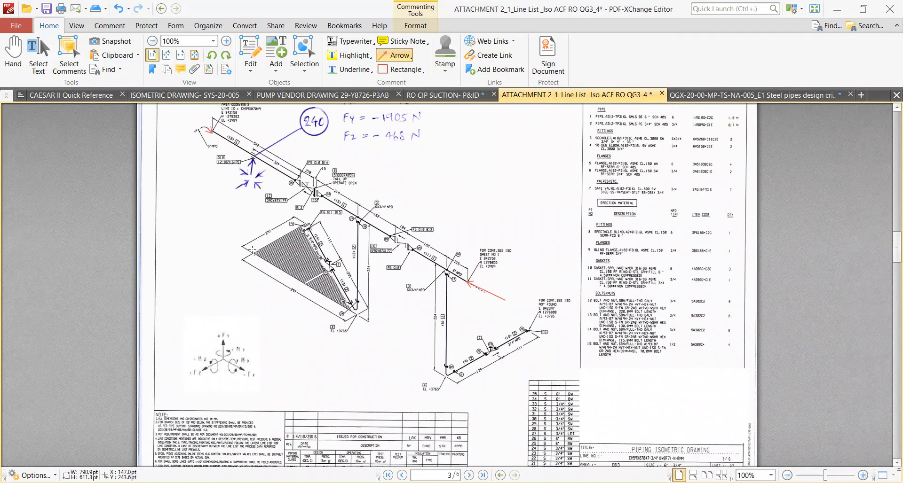
scroll(252, 250, down, 8)
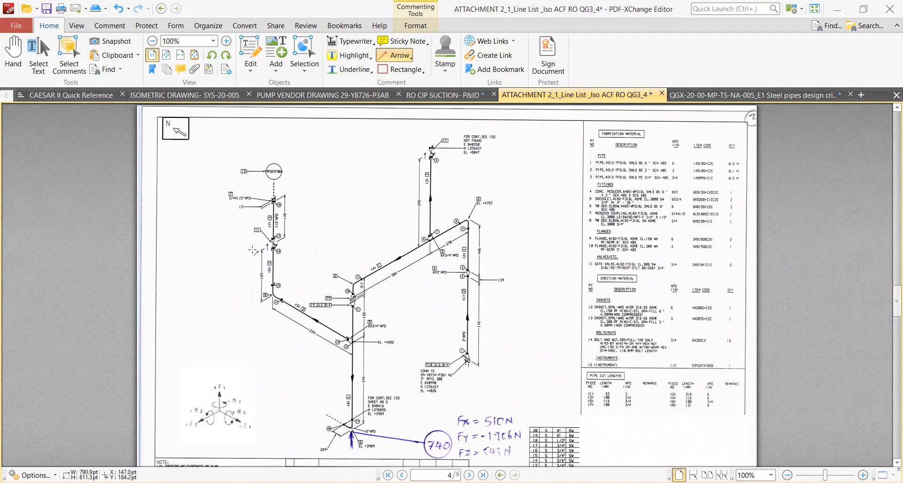
scroll(252, 250, up, 7)
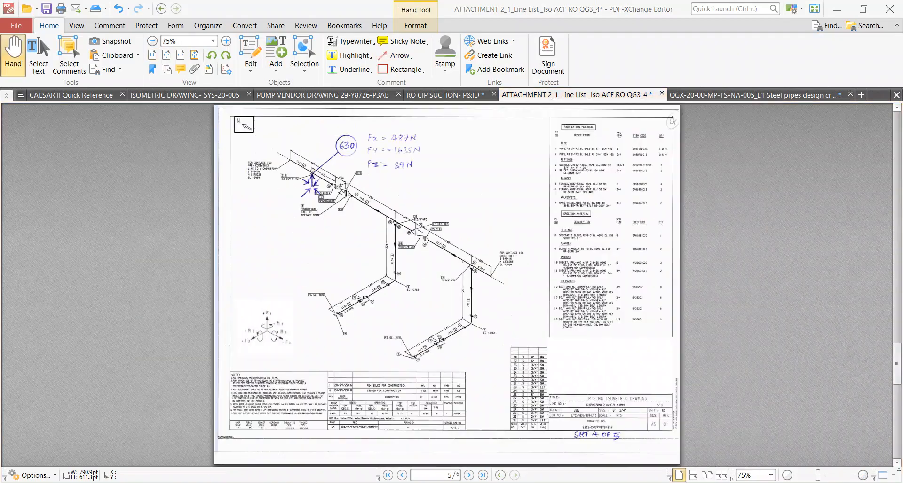
key(alt+Tab)
middle_drag(633, 243, 602, 253)
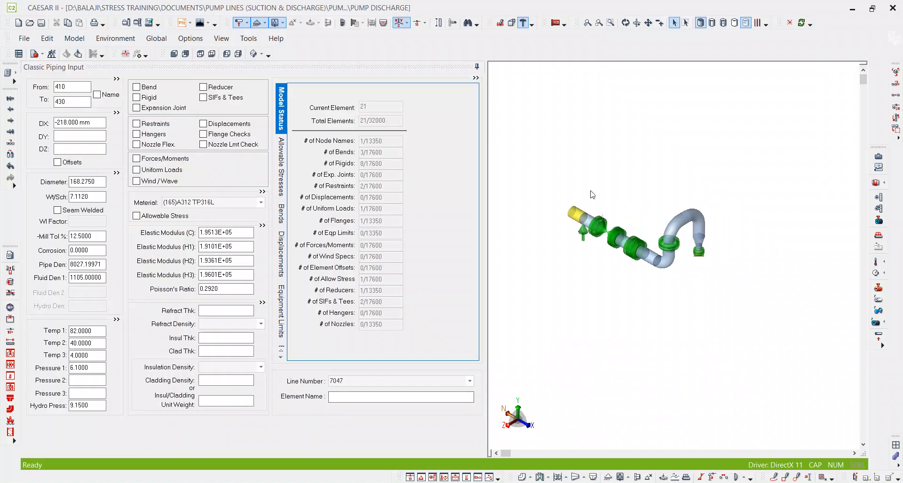
scroll(577, 208, up, 3)
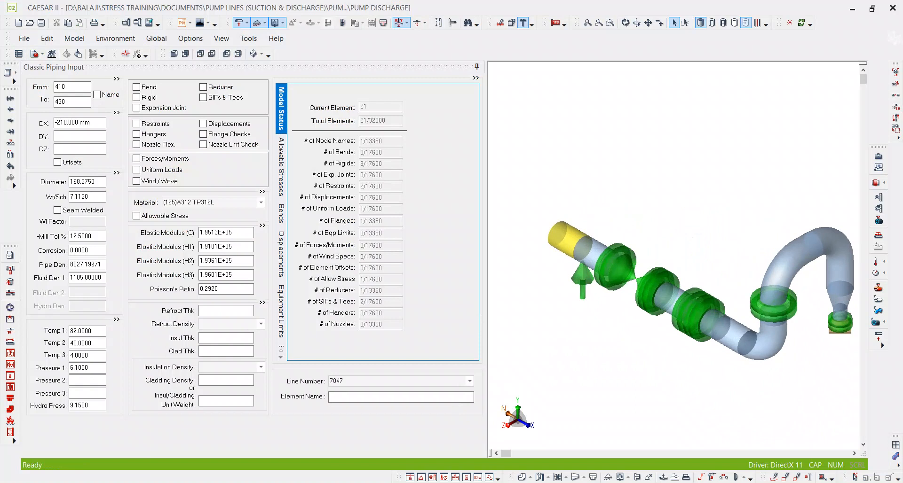
Switch to the PDF isometrics and draw an arrow on page 3 from the elbow at the CH59X87049 continuation, showing the onward run.
click(442, 482)
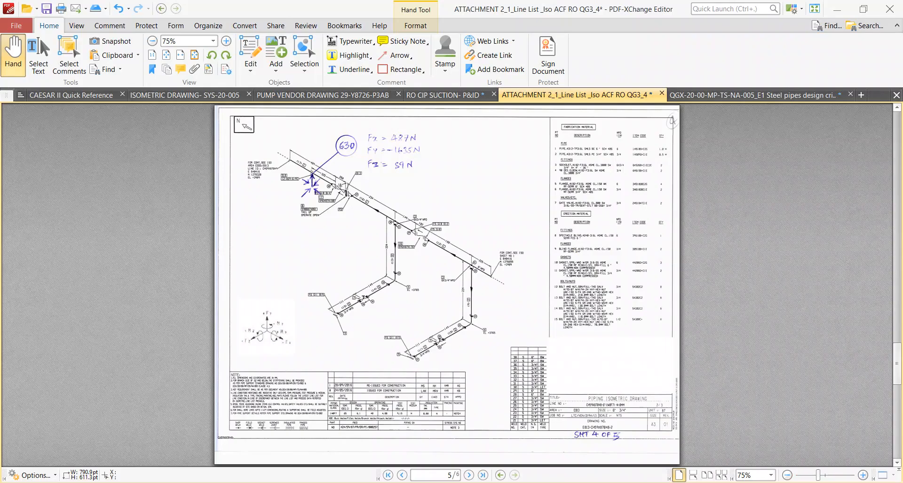
scroll(435, 277, up, 1)
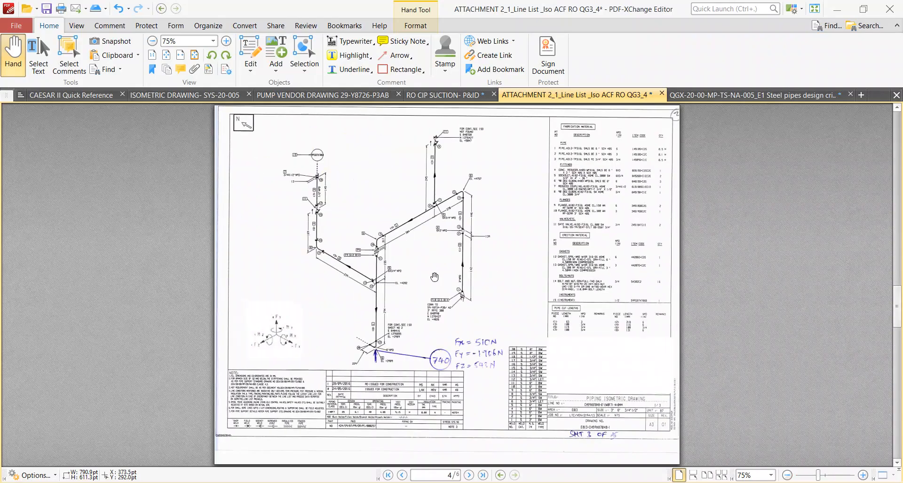
scroll(435, 277, up, 1)
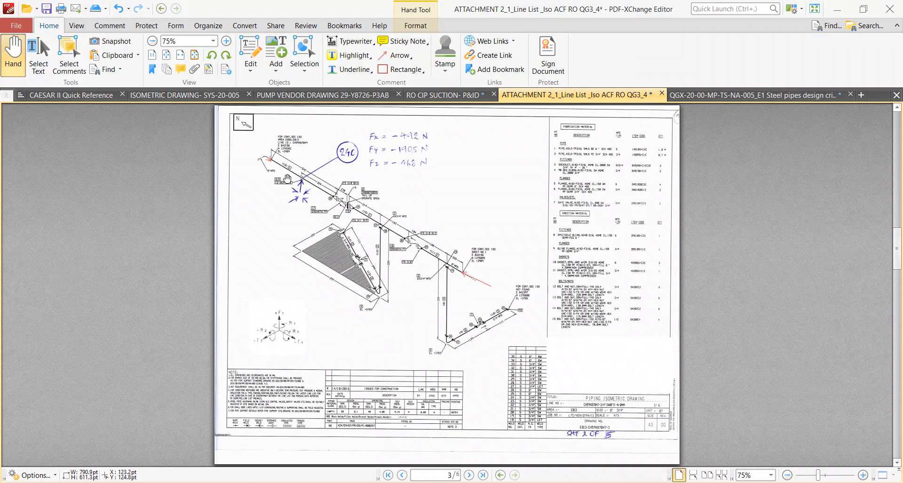
ctrl+scroll(243, 156, up, 1)
ctrl+scroll(244, 156, up, 1)
ctrl+scroll(140, 166, up, 2)
mouse_move(146, 207)
mouse_down()
mouse_move(201, 190)
mouse_move(202, 233)
mouse_up()
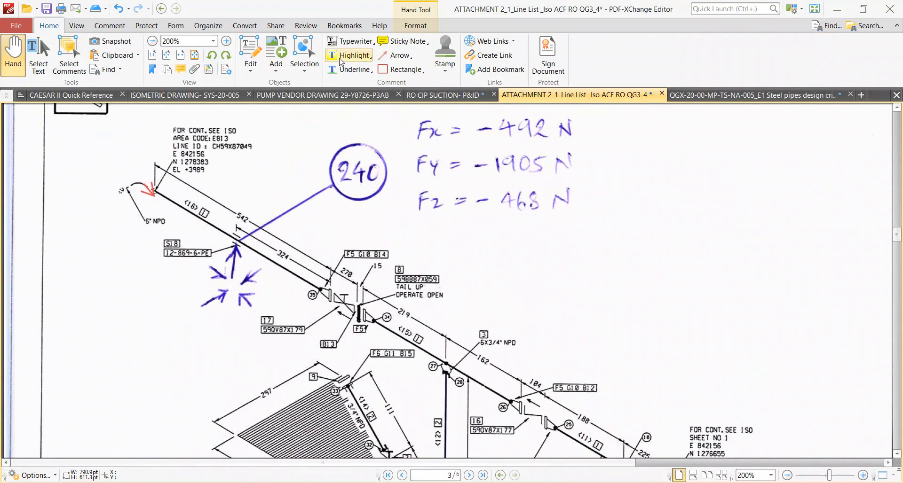
click(394, 55)
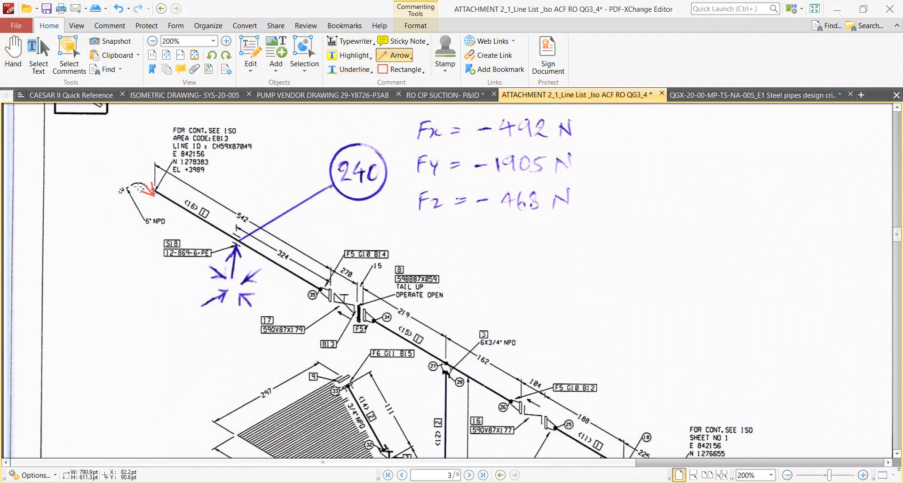
drag(122, 190, 9, 265)
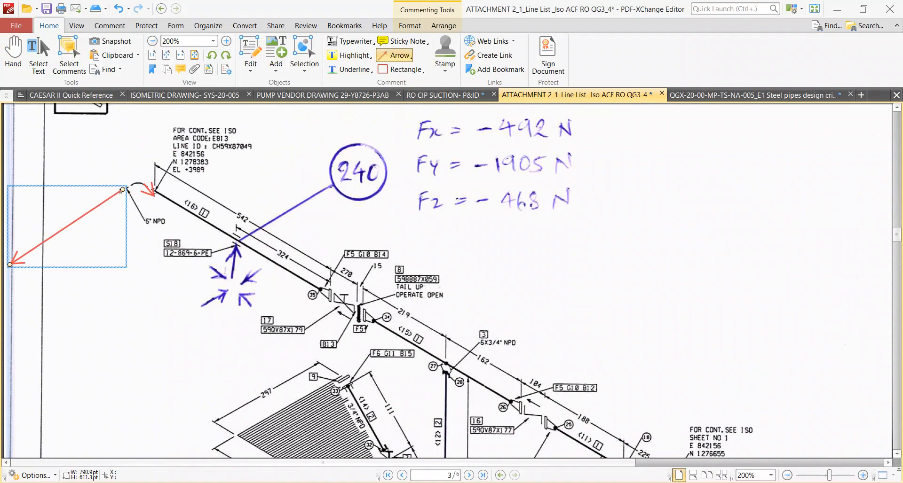
Switch to Navisworks and measure the branch from the discharge line's elbow to the highlighted header tee.
key(alt+Tab)
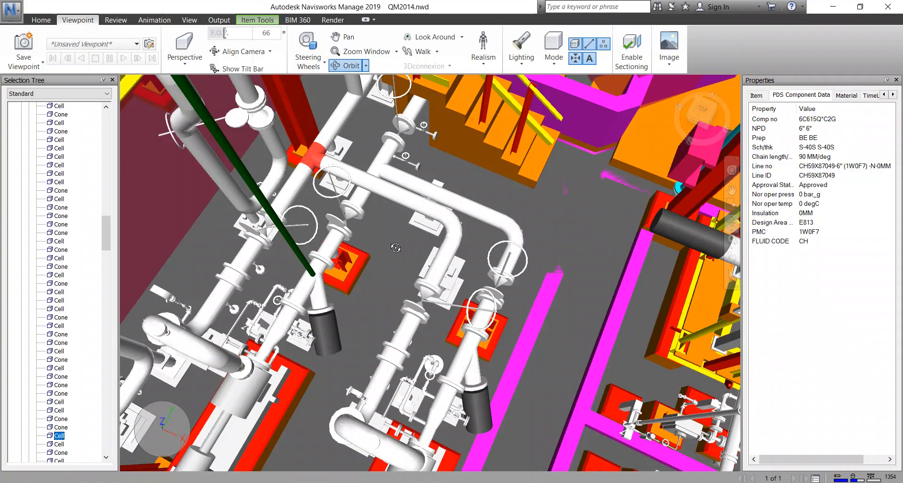
scroll(398, 253, up, 2)
mouse_move(405, 247)
shift+middle_down()
mouse_move(432, 365)
mouse_move(444, 373)
shift+middle_up()
scroll(473, 247, up, 2)
click(116, 19)
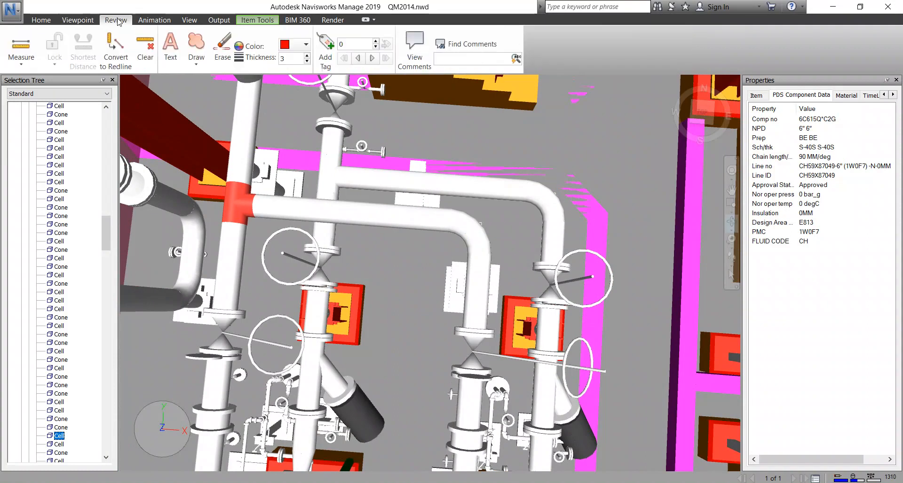
click(21, 50)
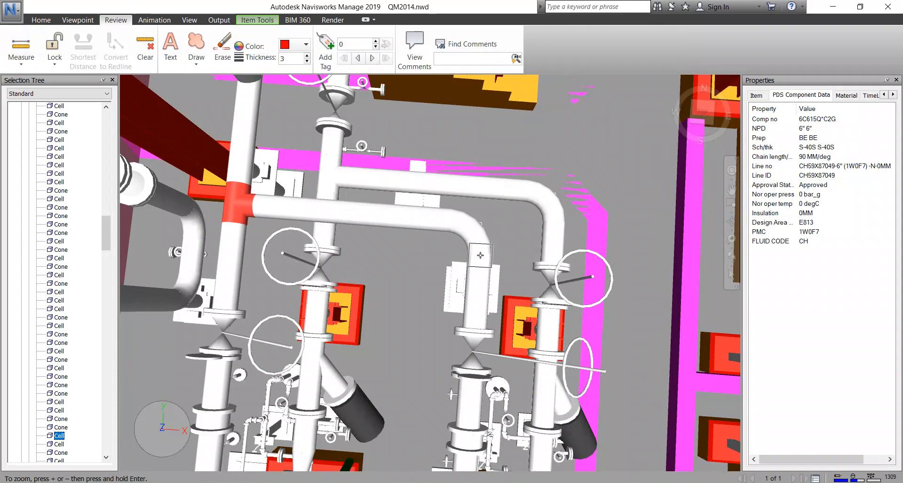
click(480, 254)
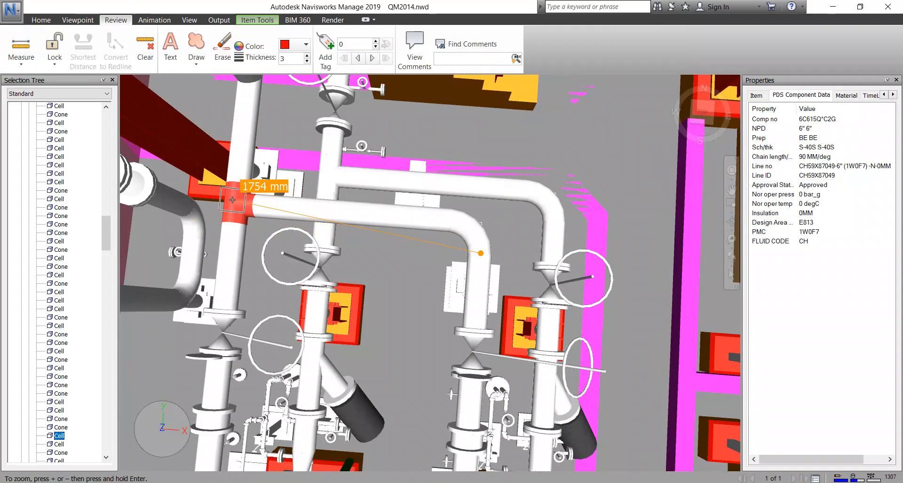
scroll(233, 200, up, 3)
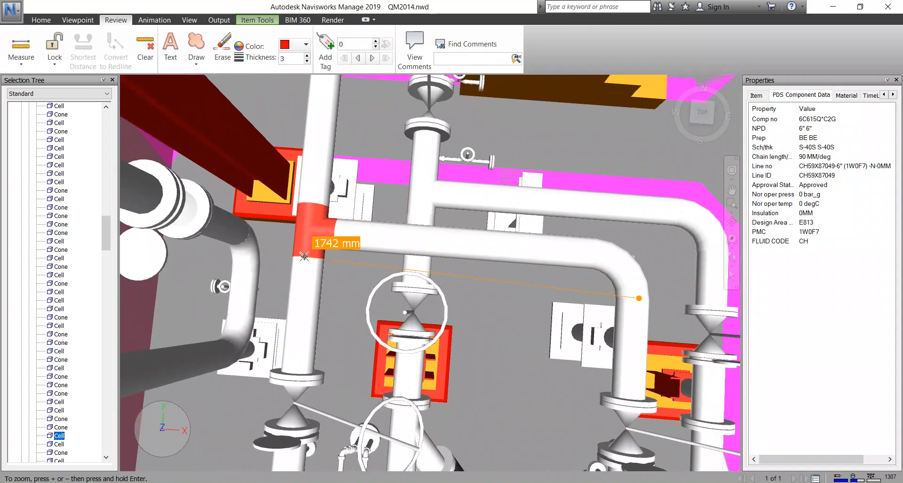
click(304, 257)
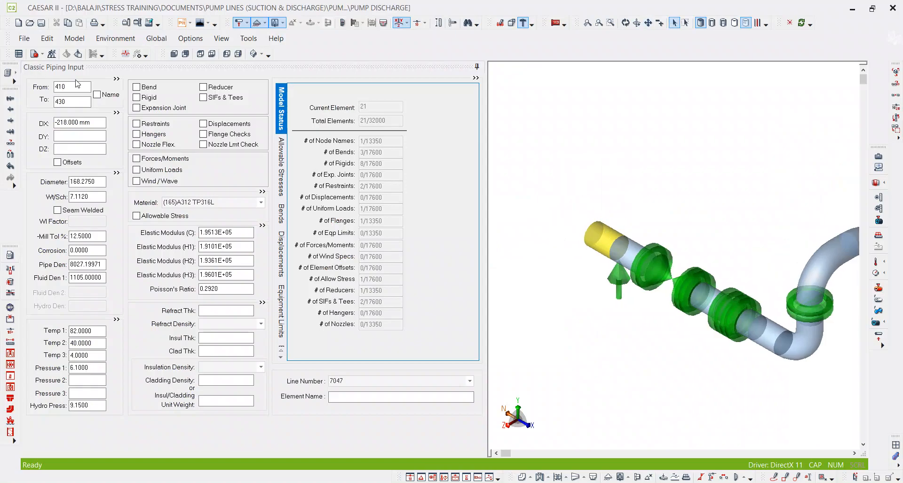
Switch to CAESAR II and add element 430 to 450 with DX -229 mm, ending in a long-radius bend.
click(71, 102)
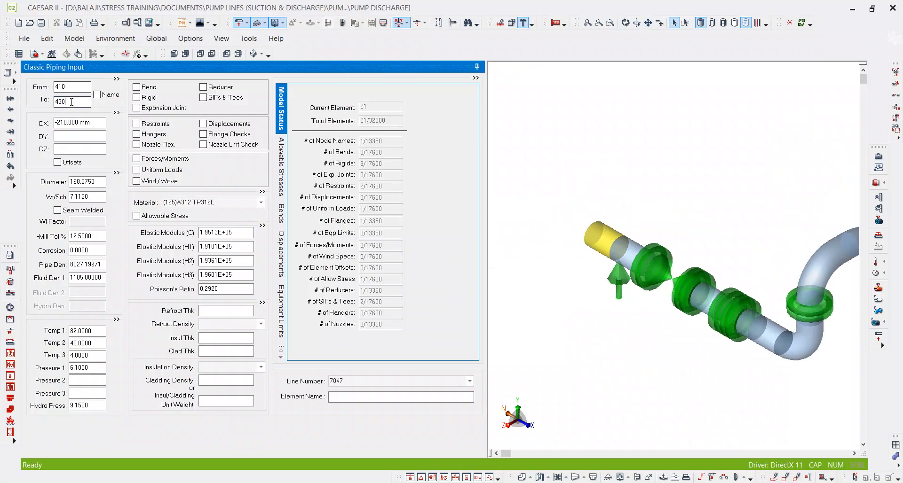
key(alt)
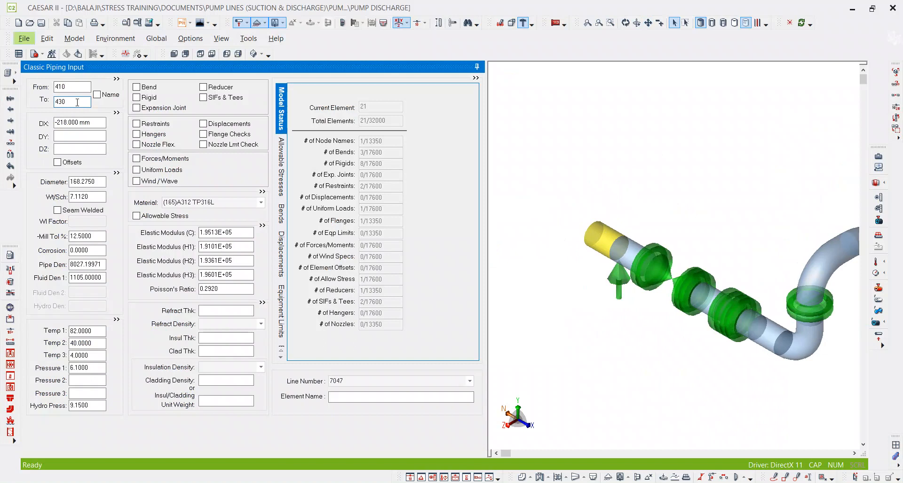
double_click(77, 102)
key(alt+c)
click(80, 121)
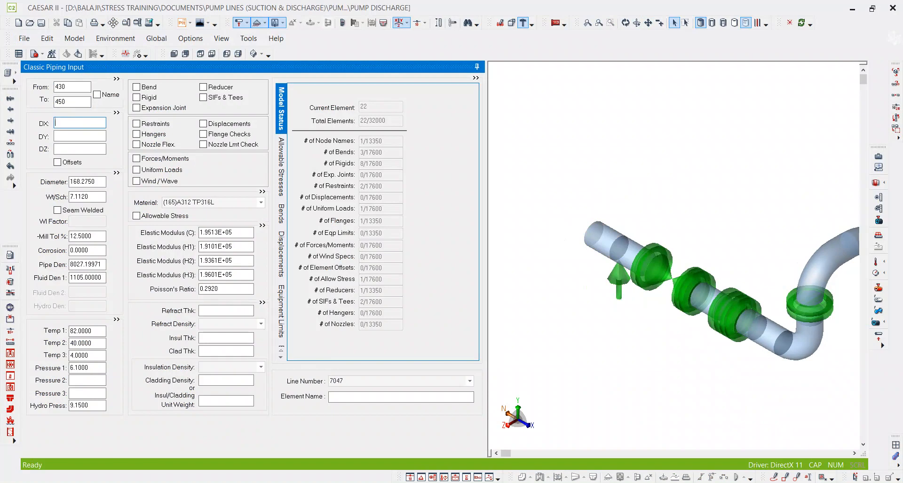
text(-229)
key(Tab)
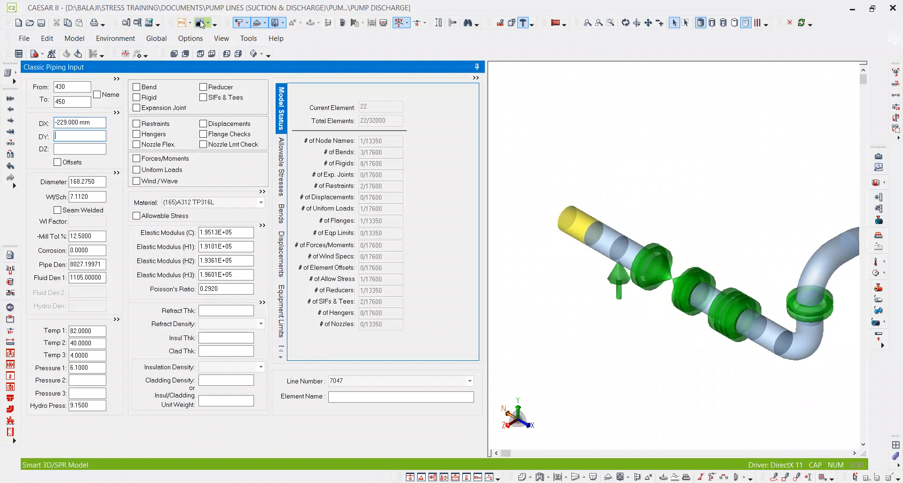
click(78, 105)
double_click(83, 102)
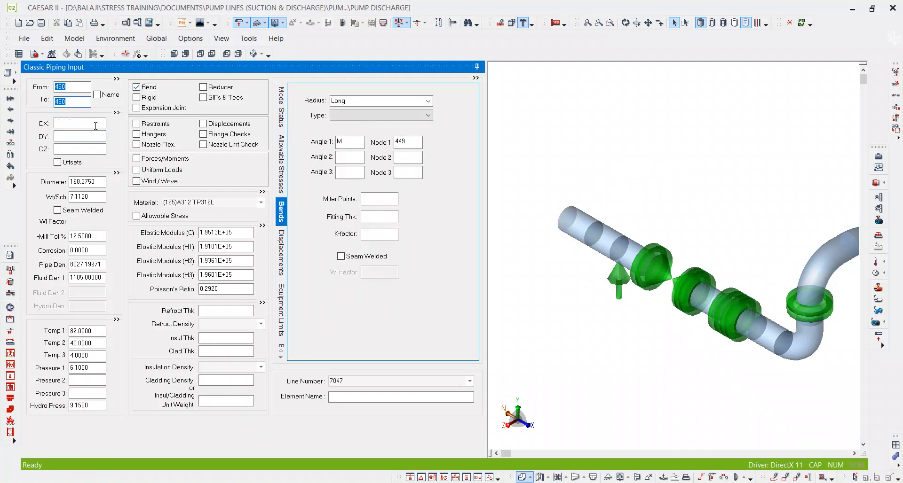
Add element 450 to 470 with DZ 1740 mm.
key(alt+c)
click(95, 126)
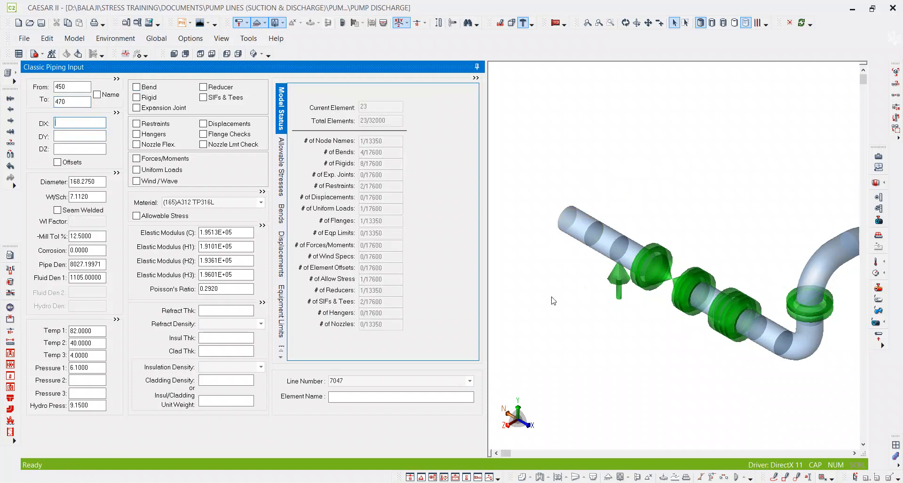
click(553, 301)
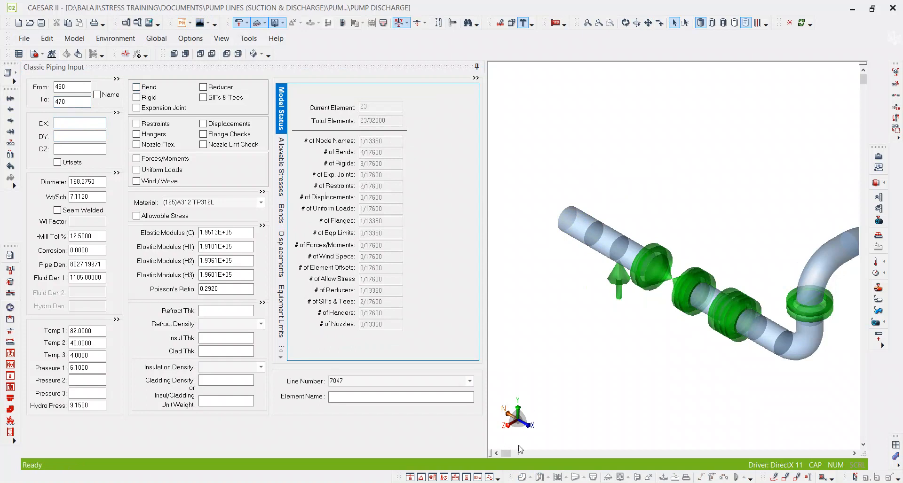
click(88, 150)
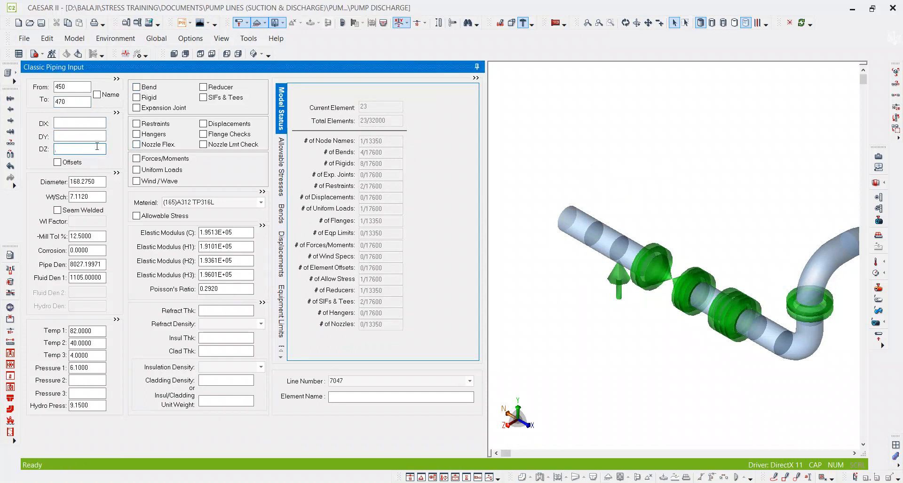
text(1740)
click(672, 219)
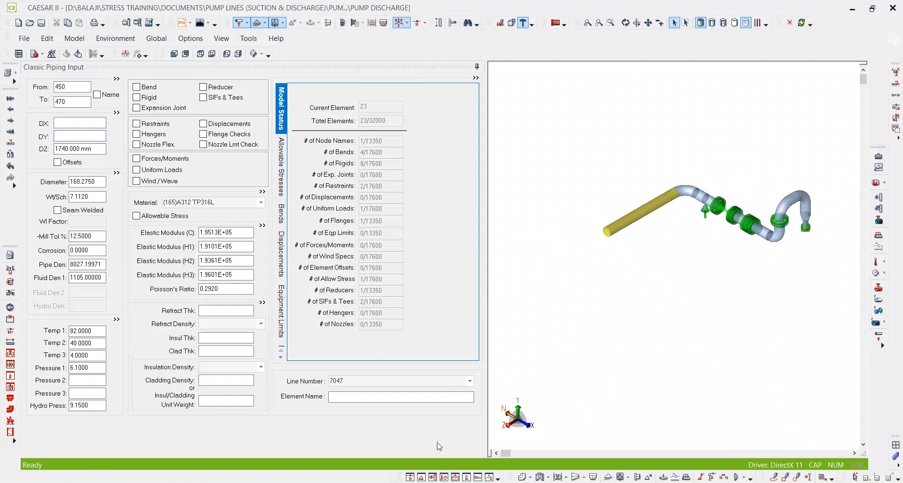
Check the header tee in Navisworks, and define a welding tee at node 470 in CAESAR II.
click(393, 482)
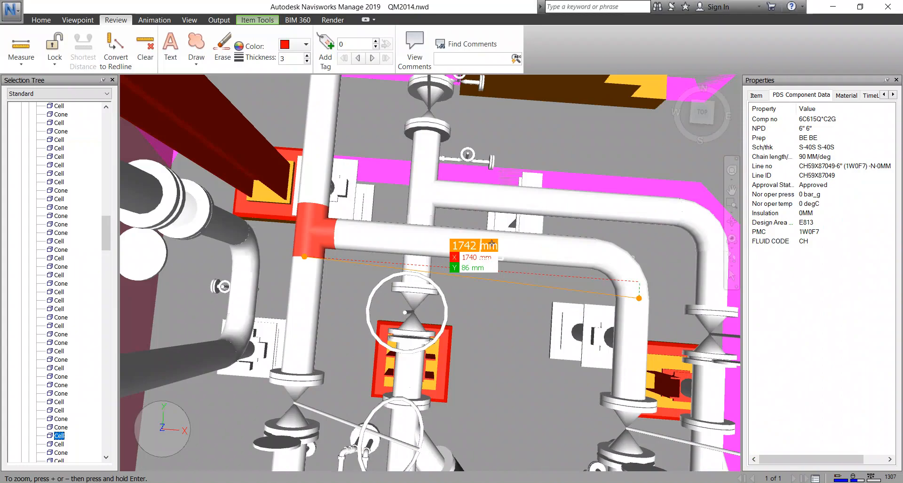
middle_drag(514, 295, 517, 246)
key(alt+Tab)
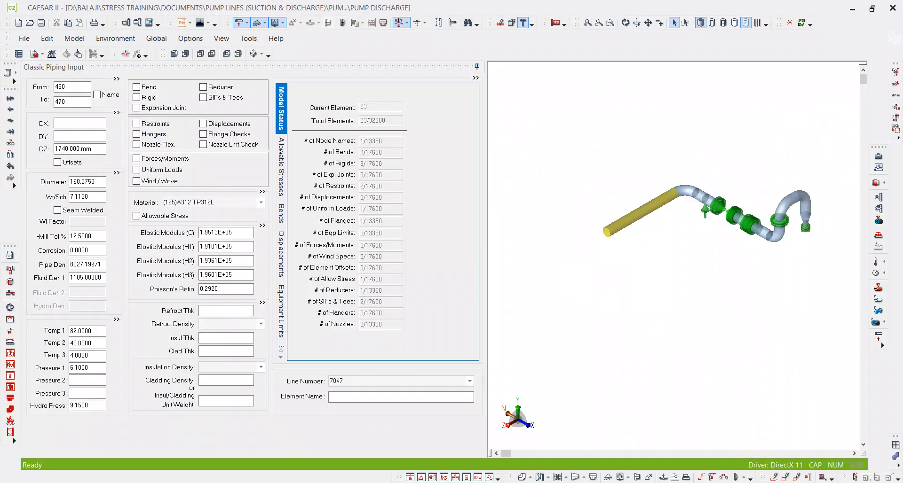
click(216, 98)
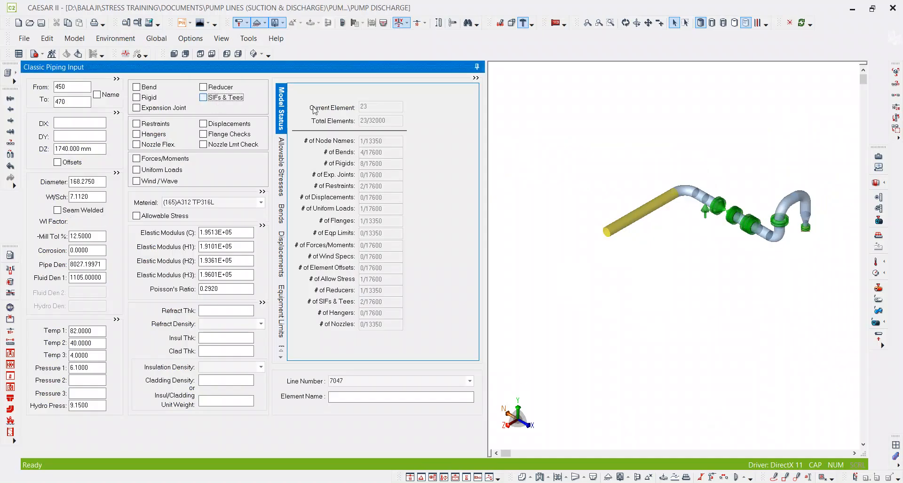
click(348, 107)
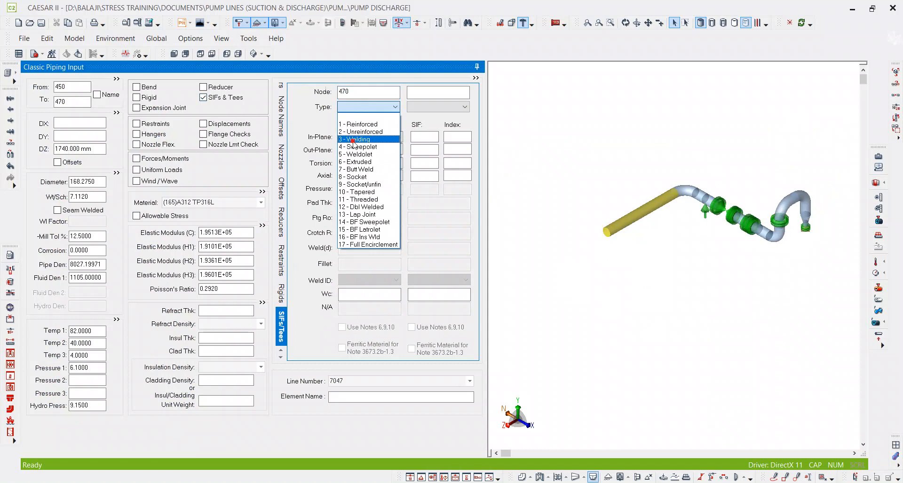
click(353, 142)
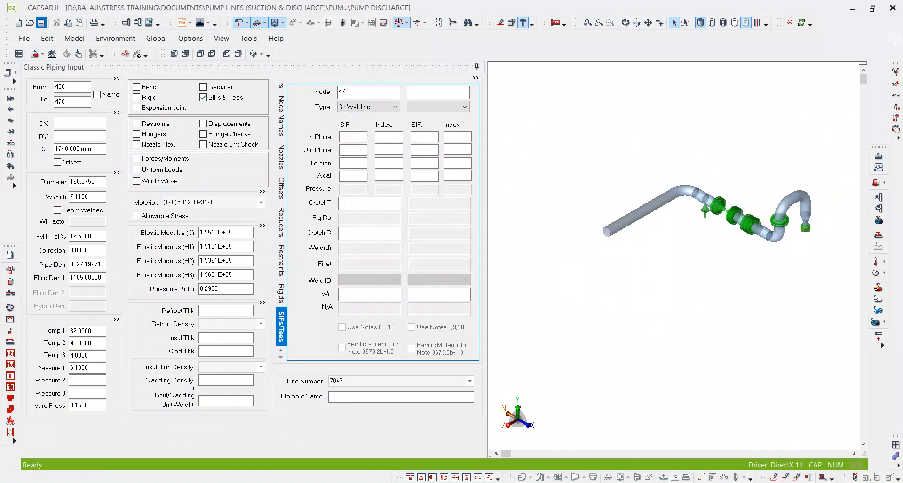
Switch to PDF-XChange Editor and follow the discharge piping through the isometric sheets on pages 3 to 6.
key(alt+Tab)
ctrl+scroll(558, 308, down, 2)
scroll(471, 303, down, 1)
scroll(470, 303, down, 1)
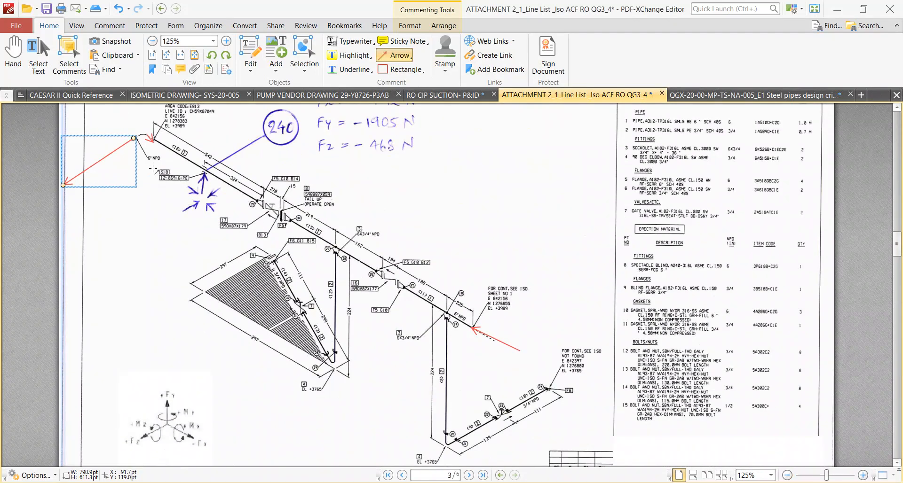
scroll(370, 282, down, 1)
scroll(369, 282, down, 10)
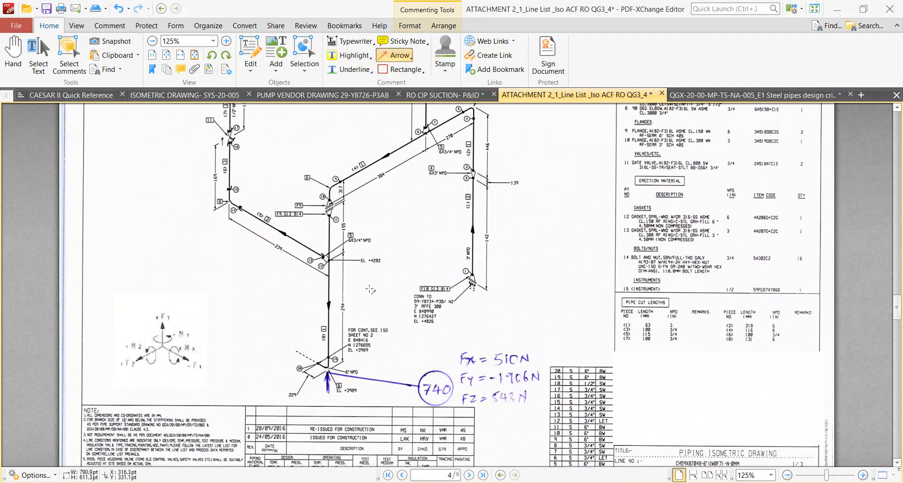
scroll(370, 290, down, 2)
scroll(370, 291, down, 1)
scroll(370, 290, down, 8)
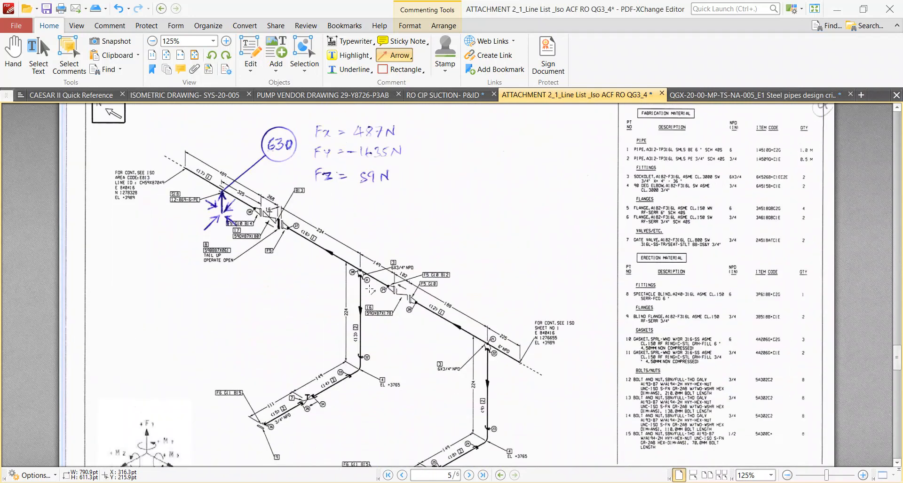
scroll(371, 290, down, 4)
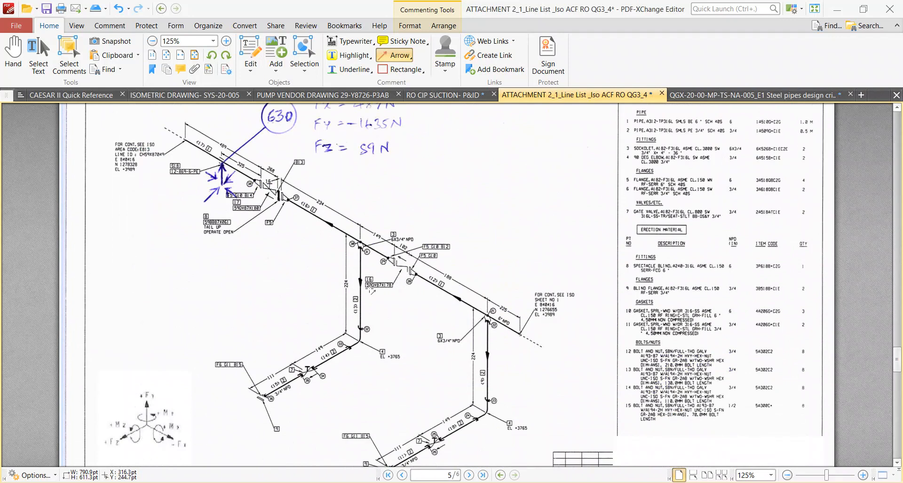
scroll(370, 291, down, 8)
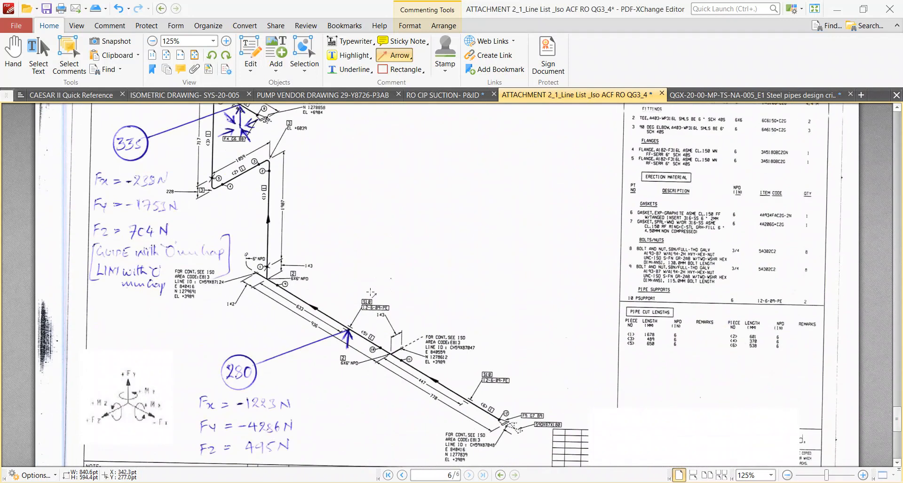
Compare the isometrics on pages 4 to 6 to trace how the second pump's branch and the header continue.
scroll(530, 426, up, 15)
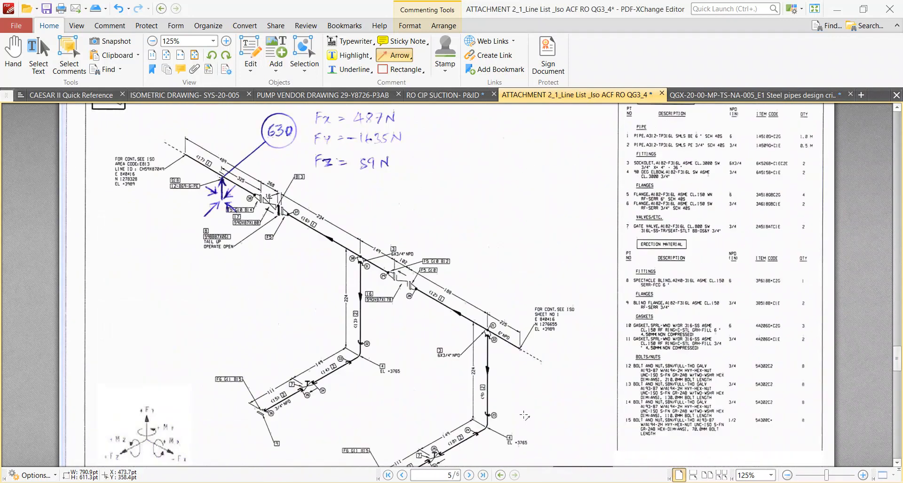
ctrl+scroll(464, 288, down, 4)
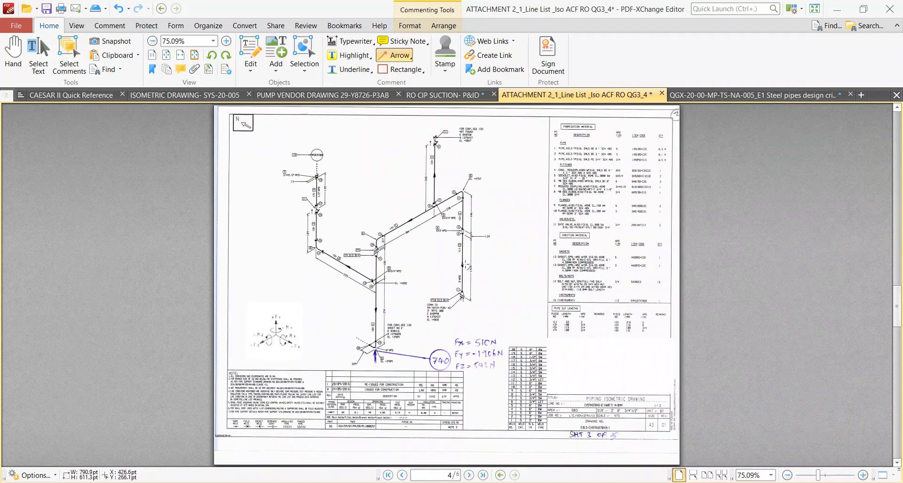
ctrl+scroll(450, 325, up, 5)
ctrl+scroll(448, 305, up, 3)
ctrl+scroll(449, 307, down, 4)
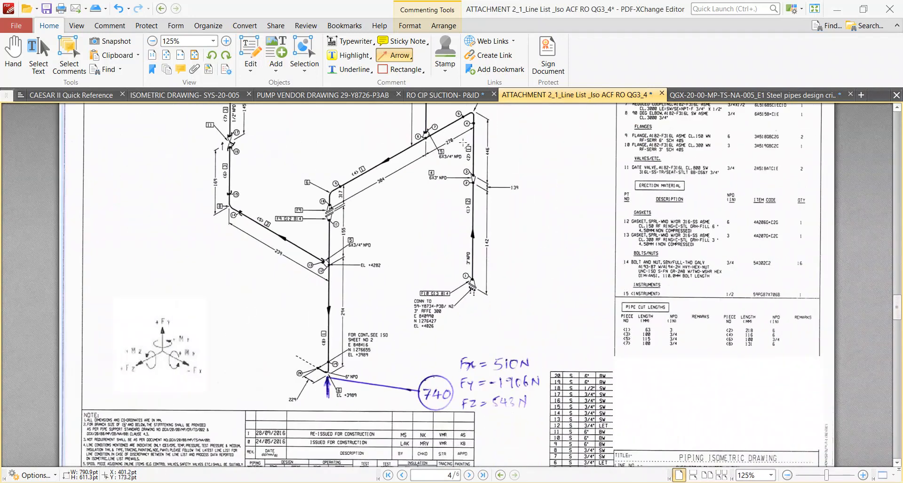
ctrl+scroll(312, 366, down, 1)
scroll(350, 391, down, 5)
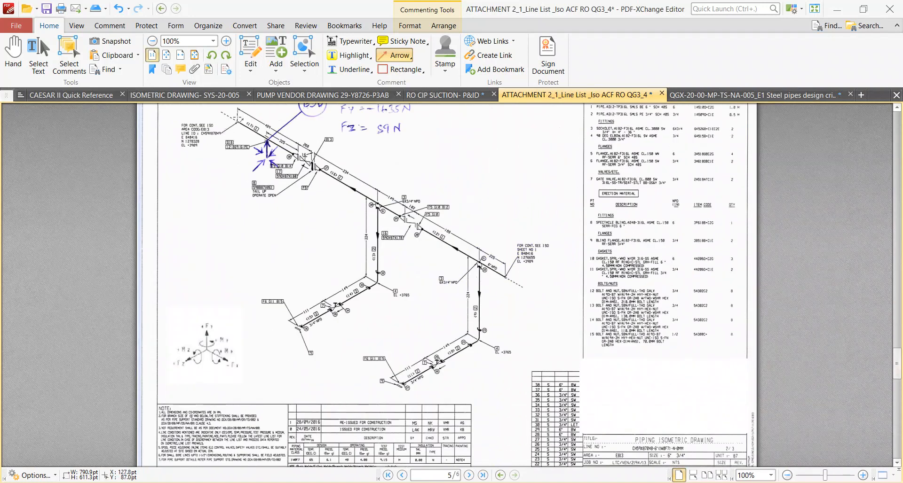
ctrl+scroll(231, 118, up, 1)
ctrl+scroll(239, 123, down, 3)
scroll(301, 254, down, 1)
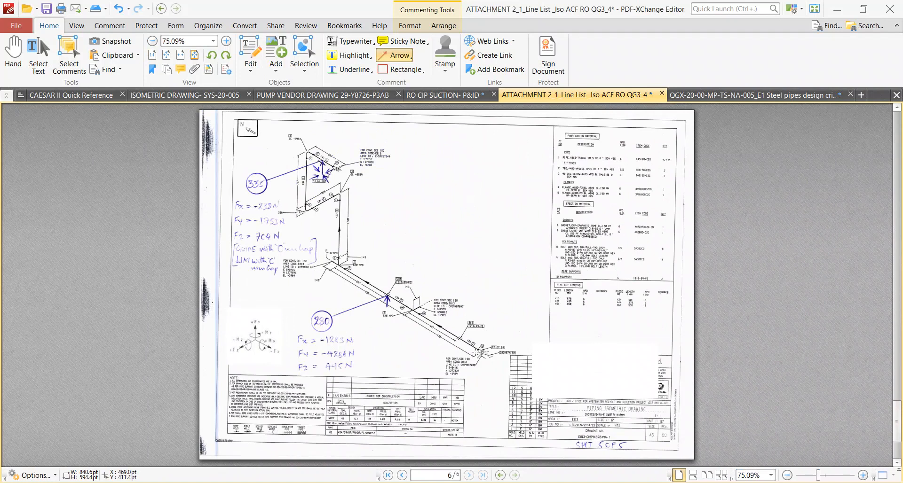
ctrl+scroll(315, 228, up, 2)
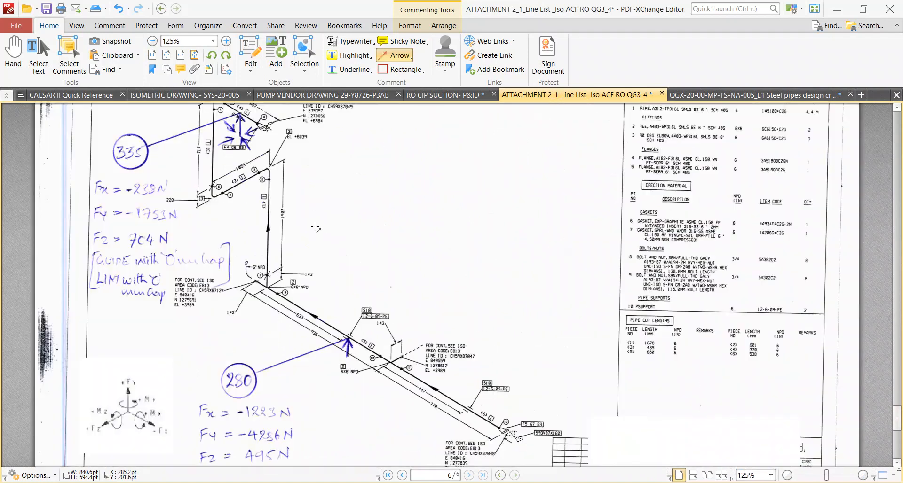
scroll(280, 287, up, 2)
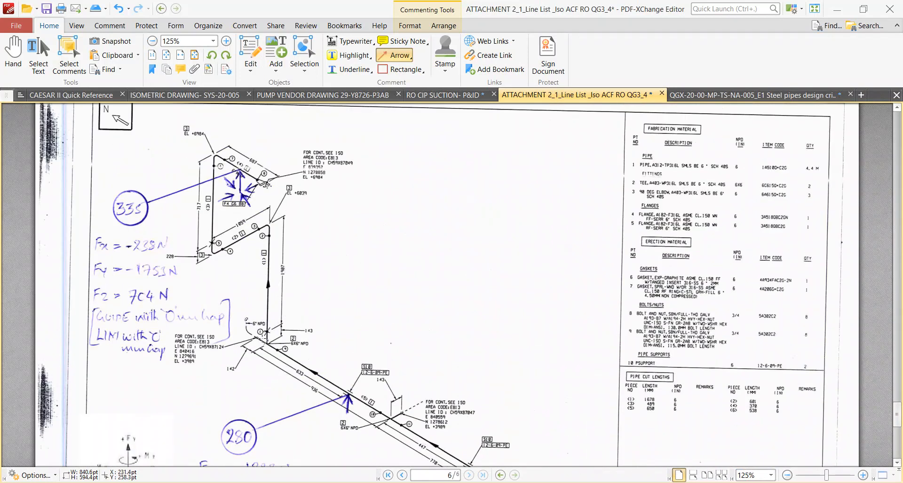
ctrl+scroll(243, 163, up, 1)
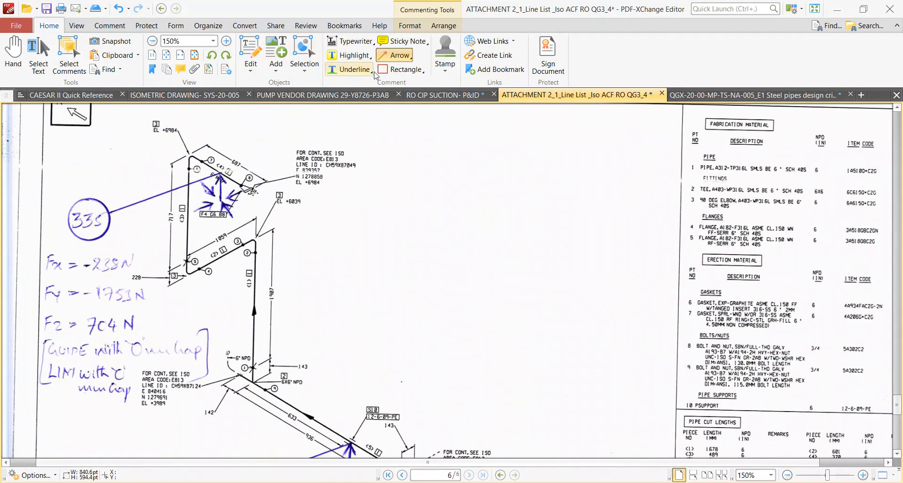
Draw a rectangle around the node 335 support on the page 6 isometric and enlarge it to enclose the flange label.
click(401, 70)
mouse_move(202, 157)
mouse_down()
mouse_move(216, 185)
mouse_move(261, 222)
mouse_up()
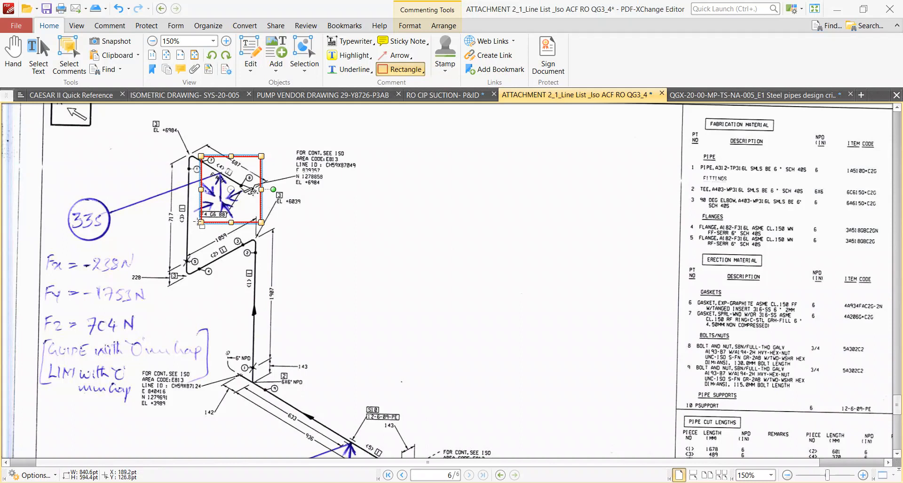
drag(201, 222, 193, 228)
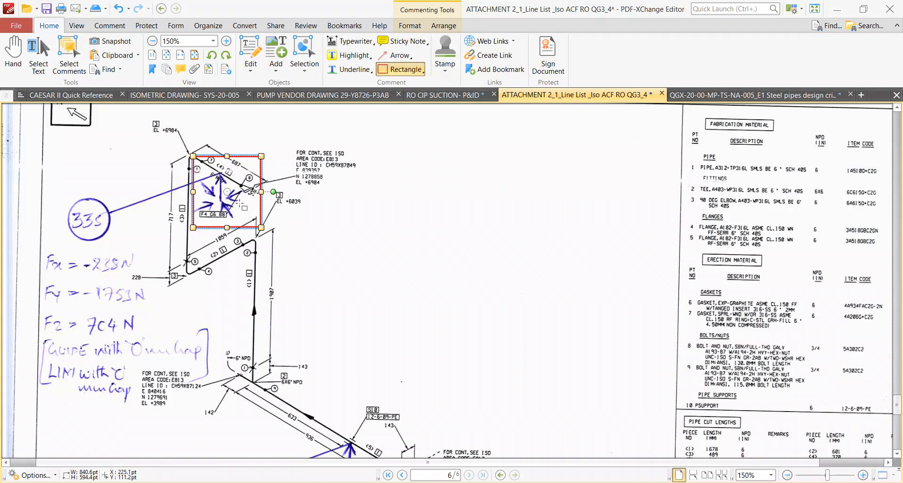
scroll(241, 206, down, 1)
ctrl+scroll(230, 341, up, 3)
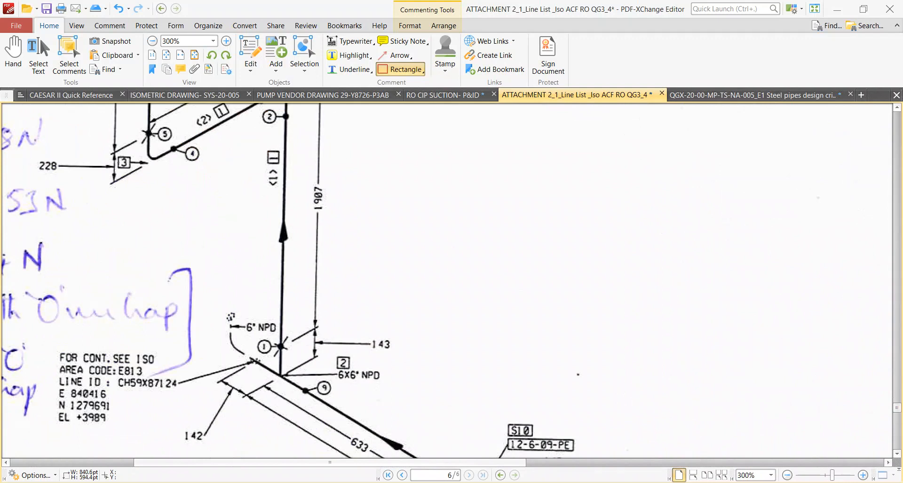
Switch to Navisworks and orbit the 3D model to examine the pump discharge branches joining the header.
key(alt+Tab)
drag(350, 178, 396, 343)
scroll(396, 343, up, 5)
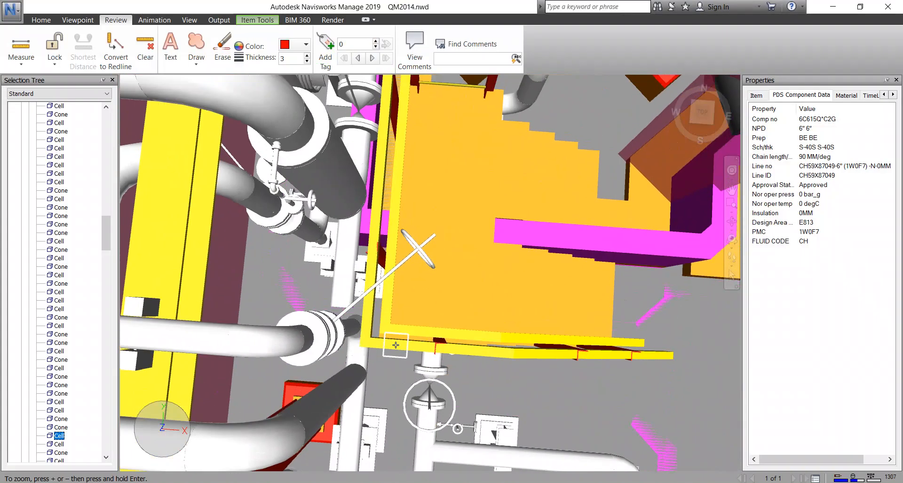
drag(396, 344, 426, 281)
scroll(427, 281, up, 3)
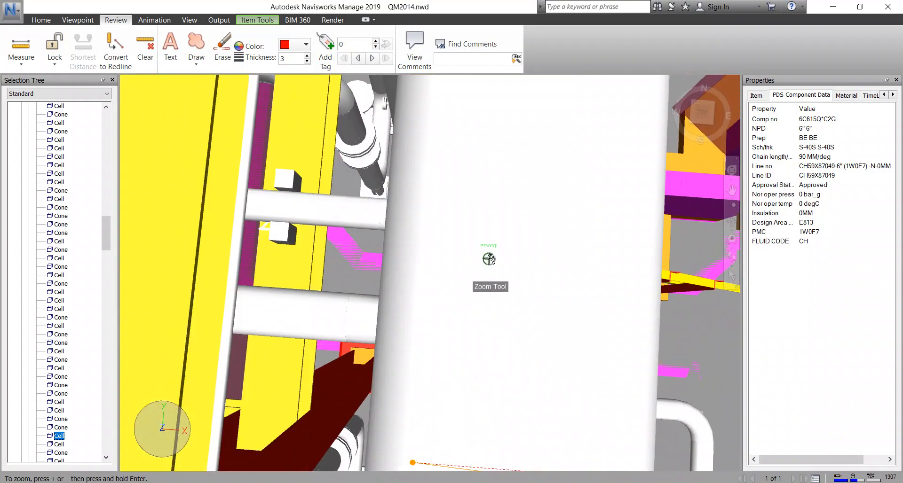
click(74, 19)
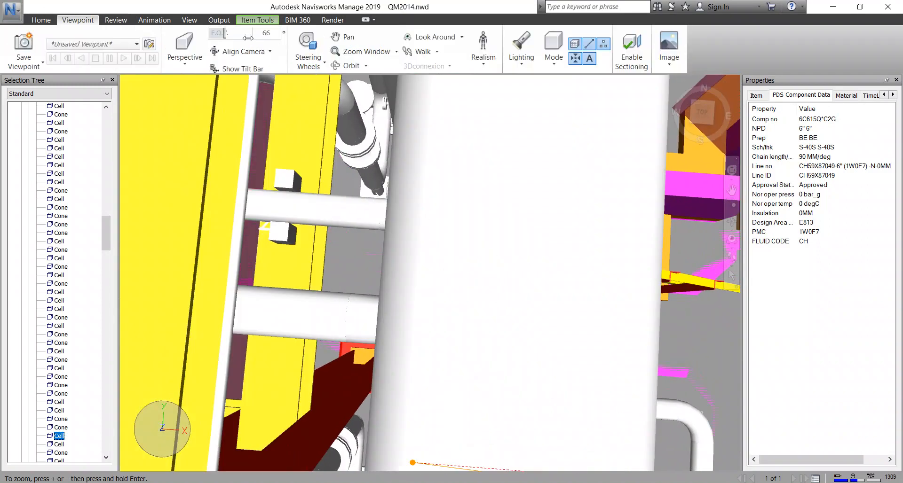
click(348, 66)
drag(439, 155, 400, 203)
scroll(348, 182, down, 5)
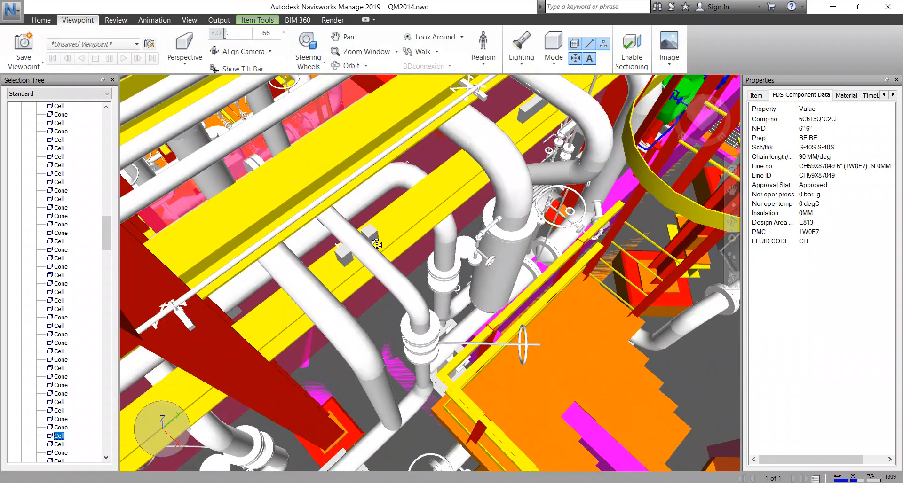
scroll(385, 254, down, 1)
shift+middle_drag(390, 273, 368, 240)
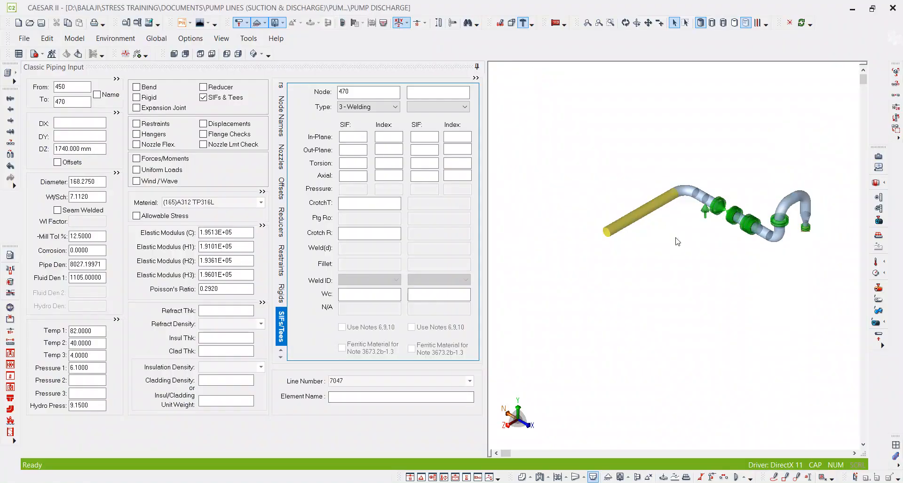
Switch to CAESAR II and review the modelled branch from nozzle element 10 to 30 through the tee at node 470.
scroll(668, 195, up, 2)
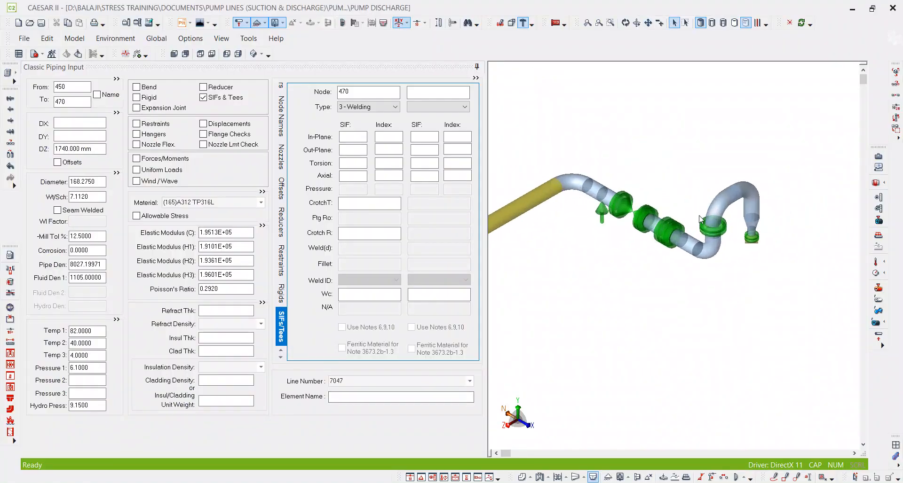
scroll(671, 196, up, 1)
middle_drag(785, 185, 720, 203)
scroll(739, 238, up, 3)
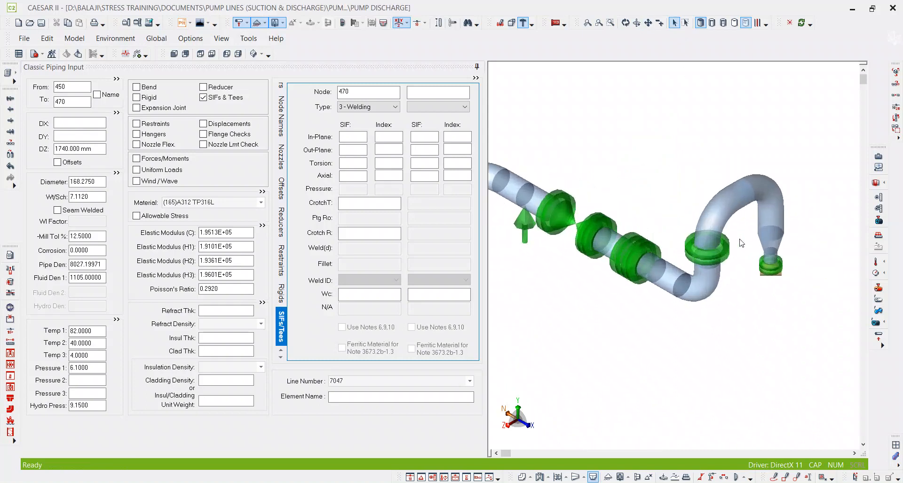
click(772, 272)
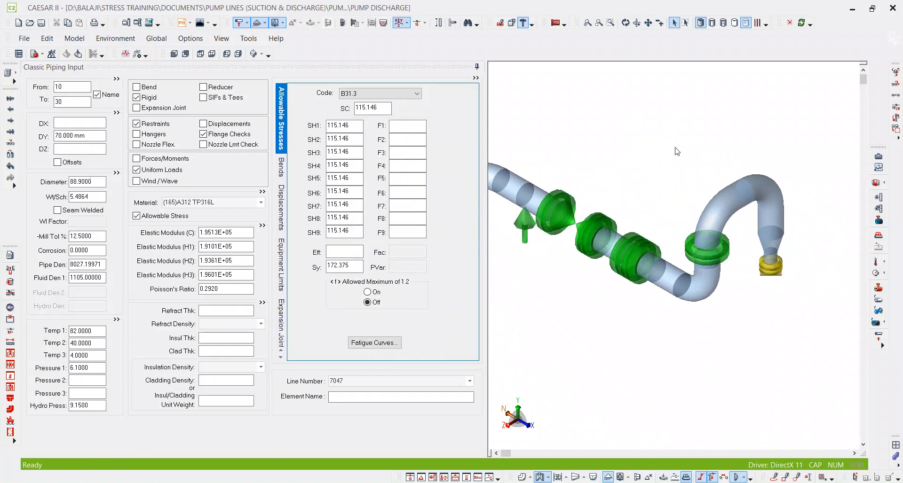
middle_drag(599, 158, 683, 182)
scroll(594, 204, up, 3)
click(566, 196)
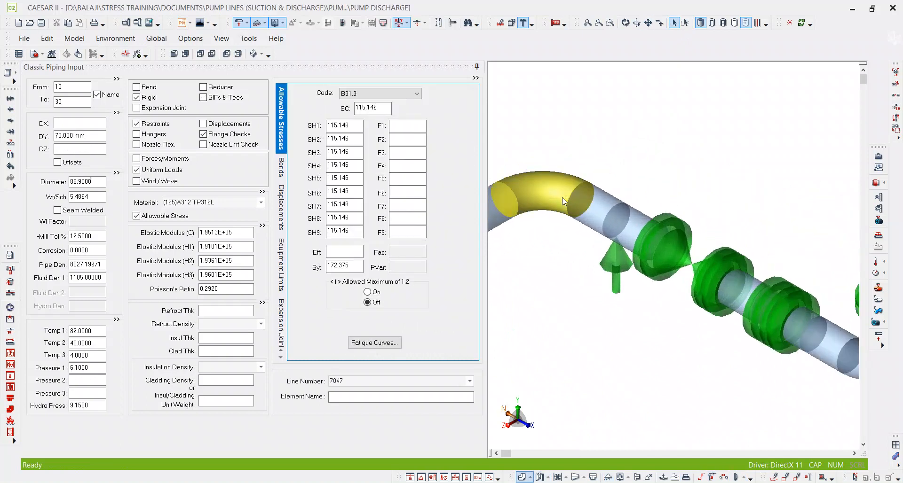
click(79, 104)
middle_drag(615, 295, 750, 203)
scroll(751, 207, down, 4)
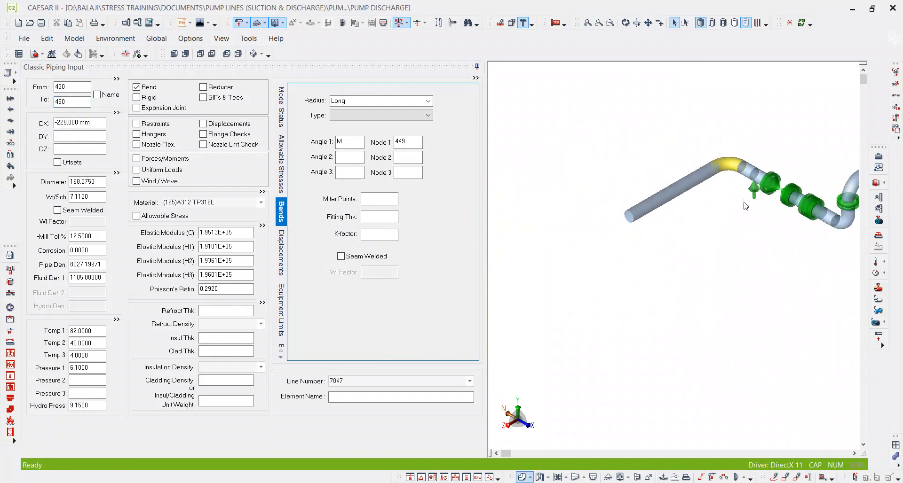
click(633, 216)
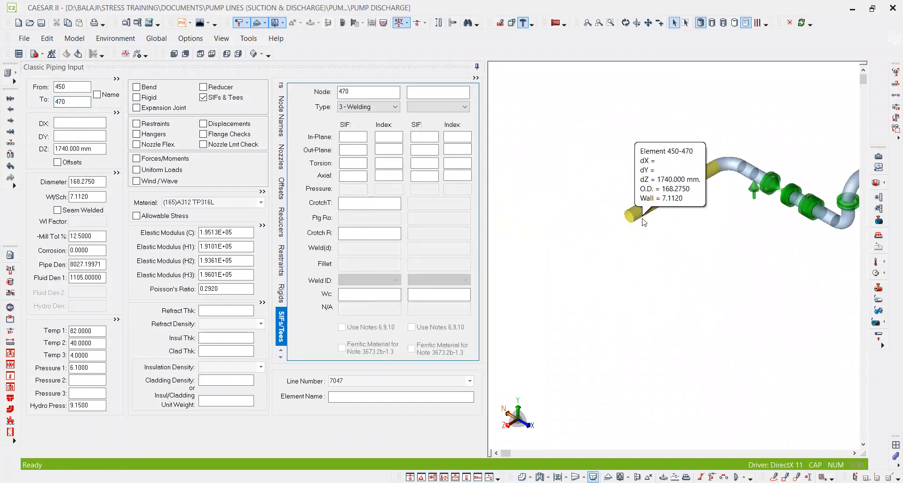
middle_drag(684, 282, 609, 249)
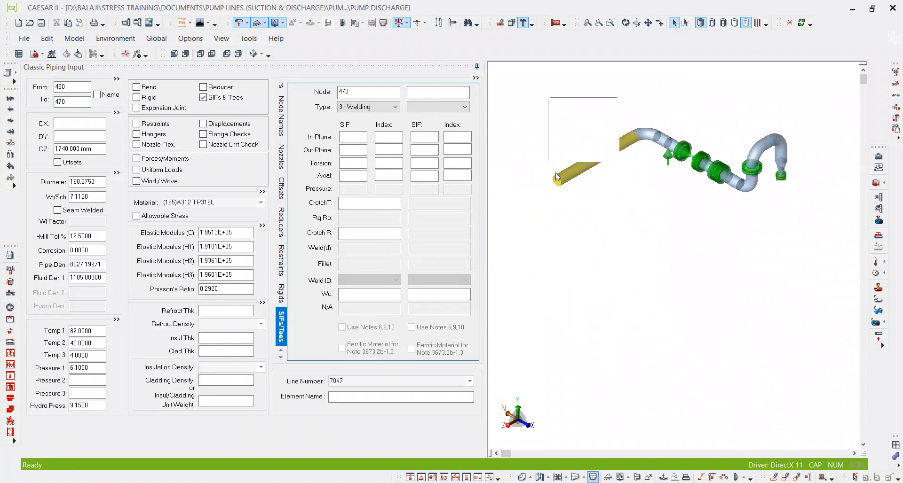
Sketch freehand the second pump branch and the header with its riser from node 470, and circle the tee.
click(773, 477)
mouse_move(670, 241)
mouse_down()
mouse_move(656, 206)
mouse_move(640, 214)
mouse_move(644, 253)
mouse_move(553, 182)
mouse_up()
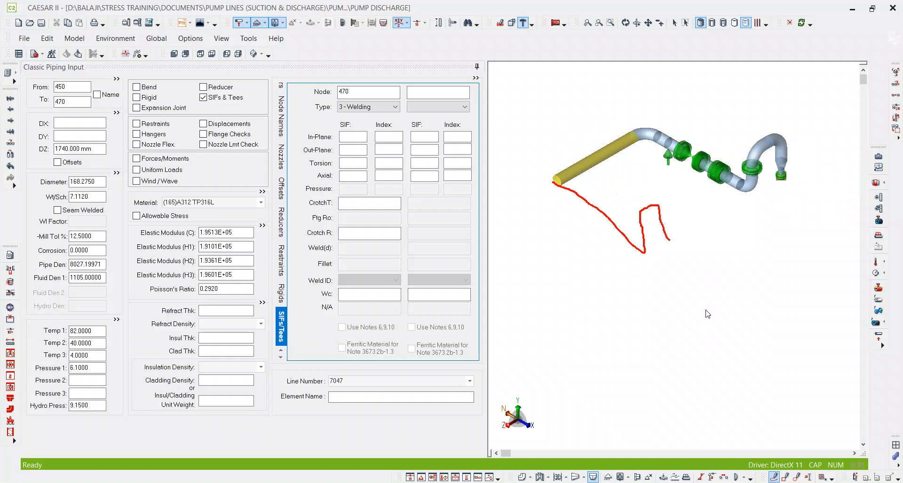
mouse_move(557, 184)
mouse_down()
mouse_move(485, 146)
mouse_move(518, 93)
mouse_move(546, 113)
mouse_move(533, 109)
mouse_up()
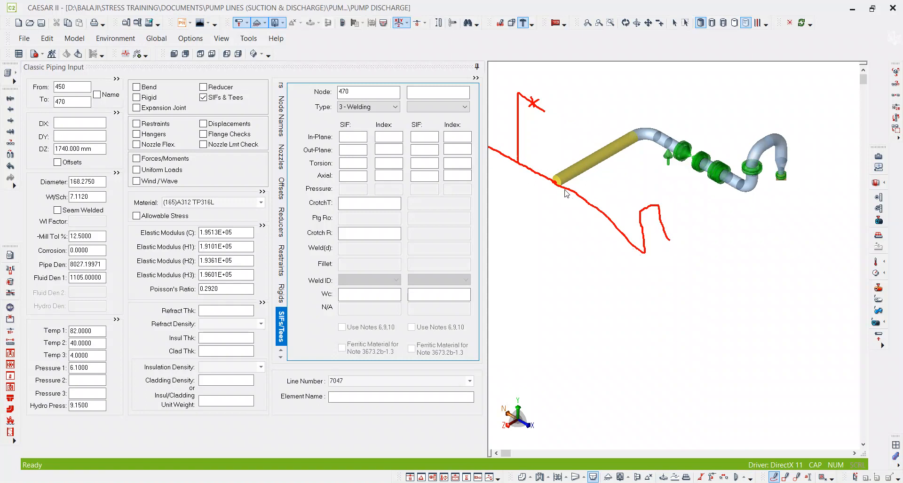
drag(556, 170, 562, 167)
Open the Elements list and select the element rows from node 10 through node 450.
click(8, 73)
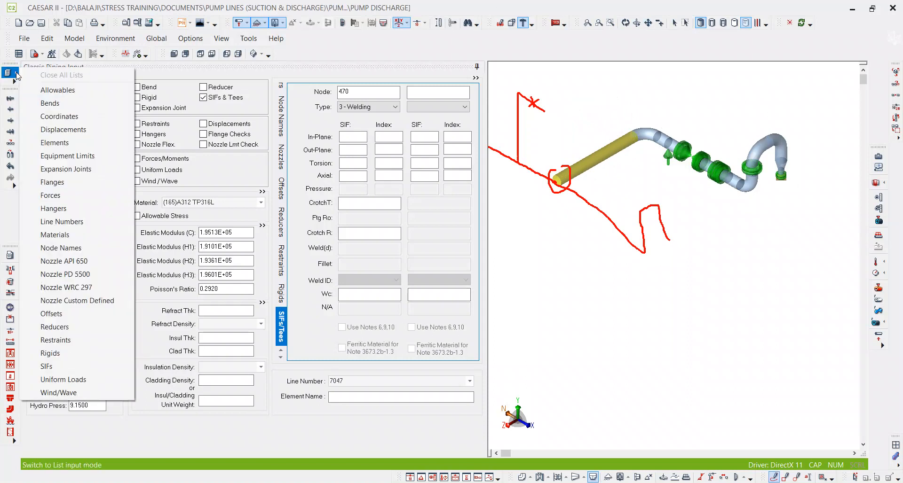
click(65, 148)
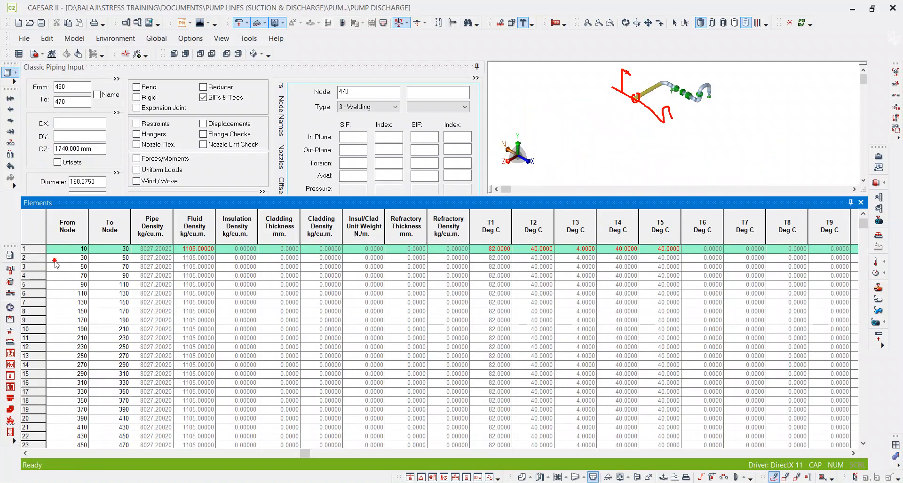
drag(57, 258, 56, 400)
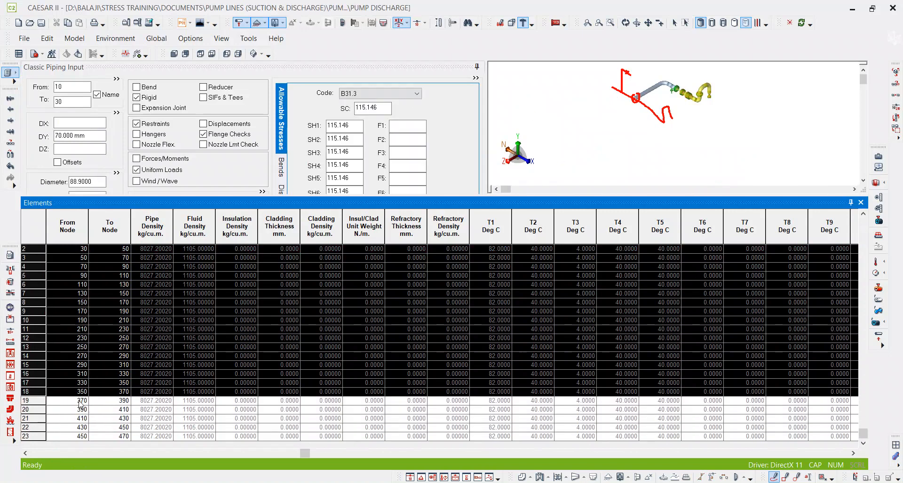
shift+click(39, 413)
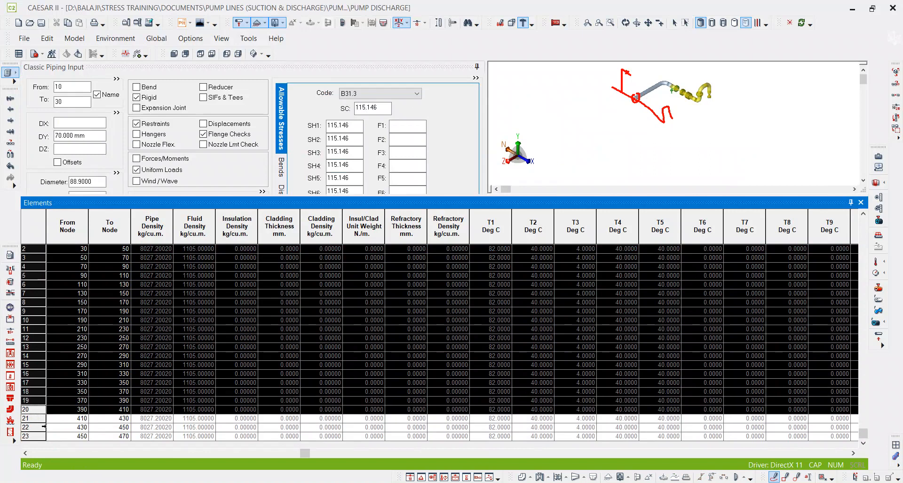
shift+click(43, 428)
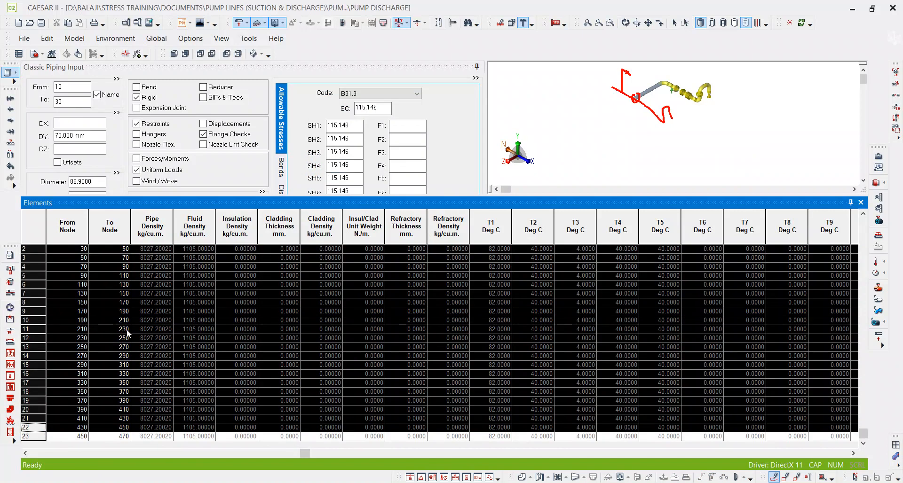
scroll(701, 85, up, 3)
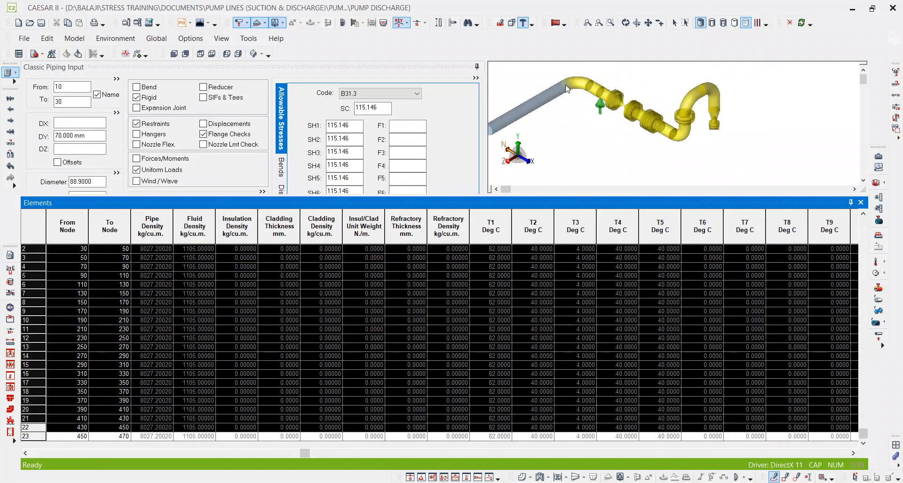
scroll(578, 89, down, 2)
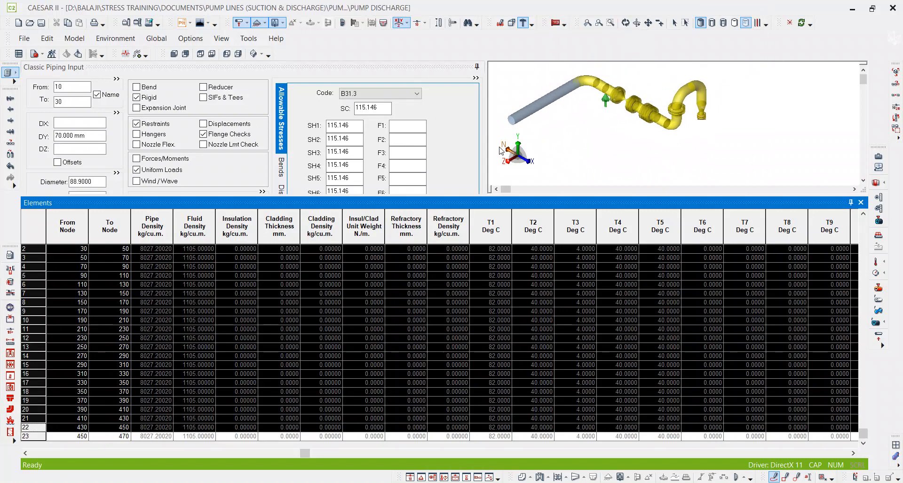
Duplicate the selected block identically at the end of the input with a node increment of 1000.
right_click(38, 304)
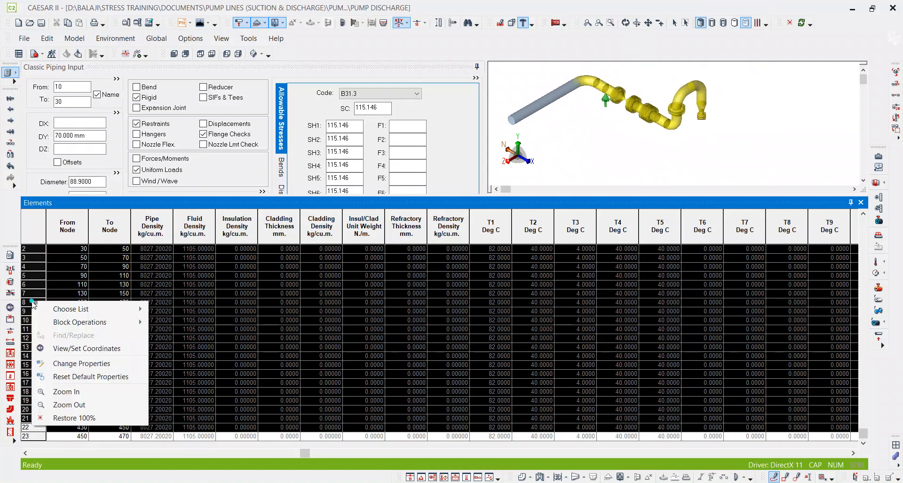
mouse_move(151, 328)
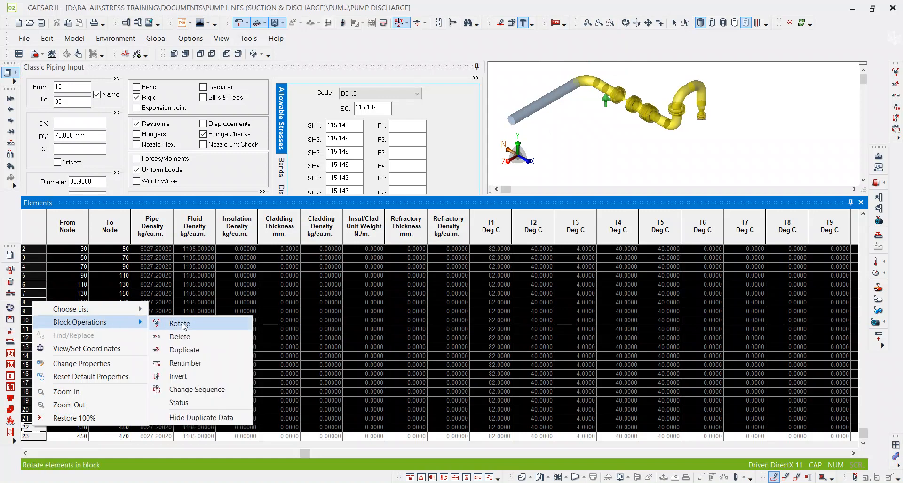
click(188, 350)
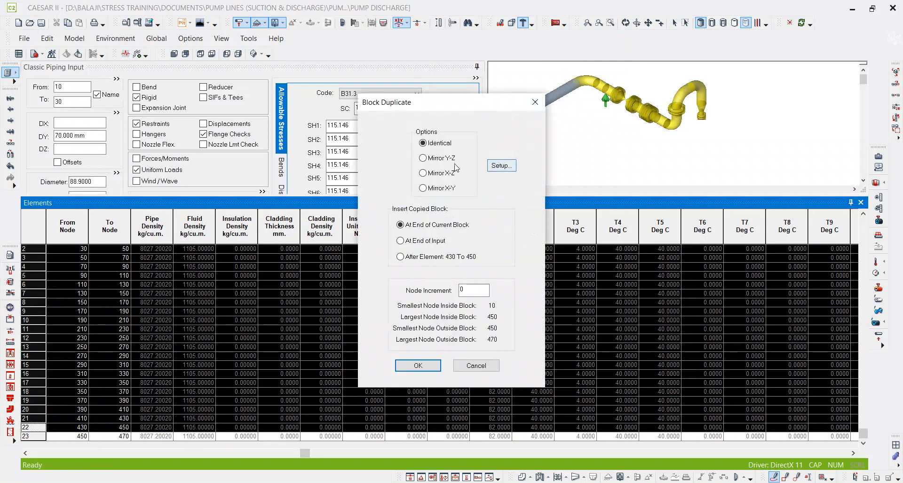
click(432, 243)
click(439, 228)
click(428, 242)
double_click(462, 290)
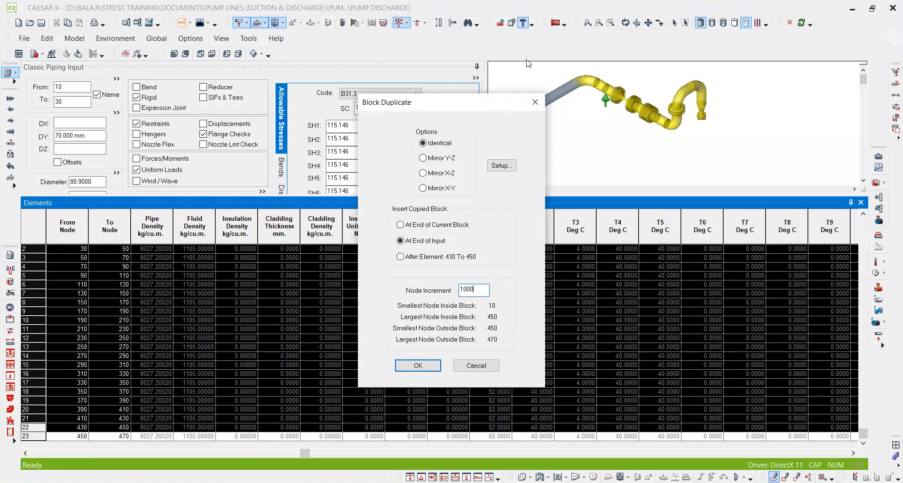
click(421, 366)
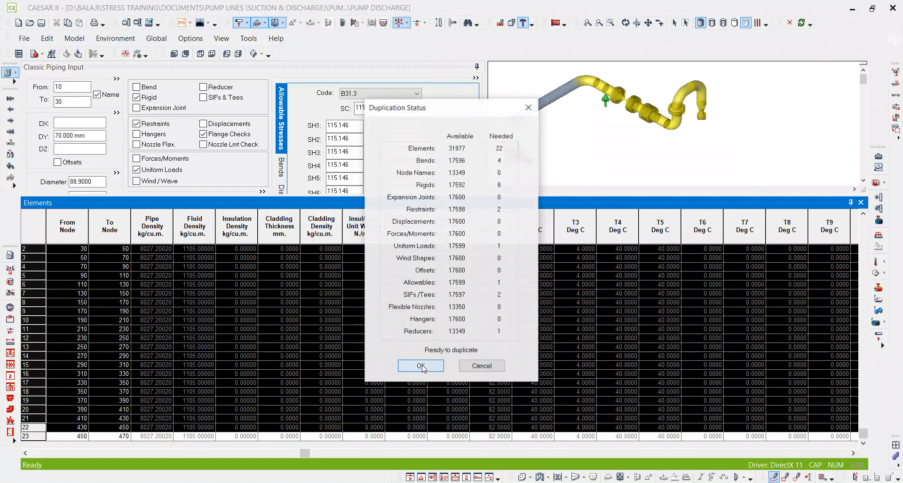
click(429, 365)
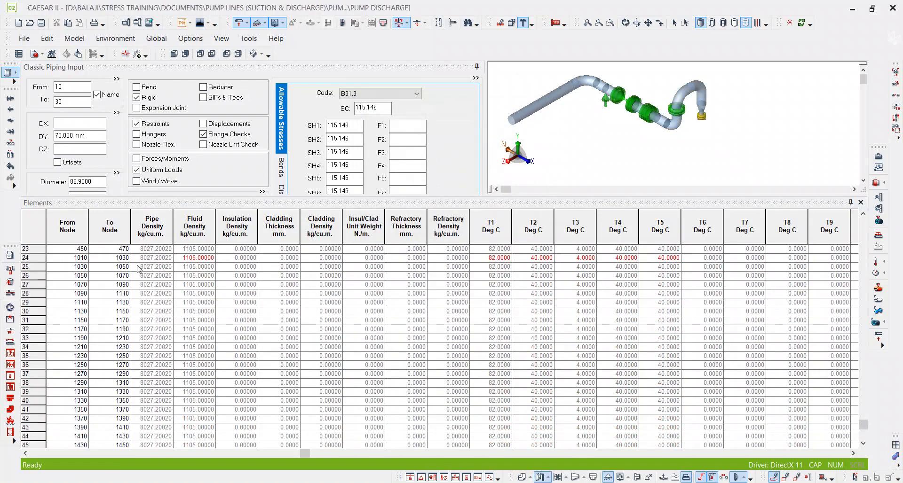
Change the To node of the duplicated branch's last element, starting at 1430, to 470 and close the Elements list.
click(66, 258)
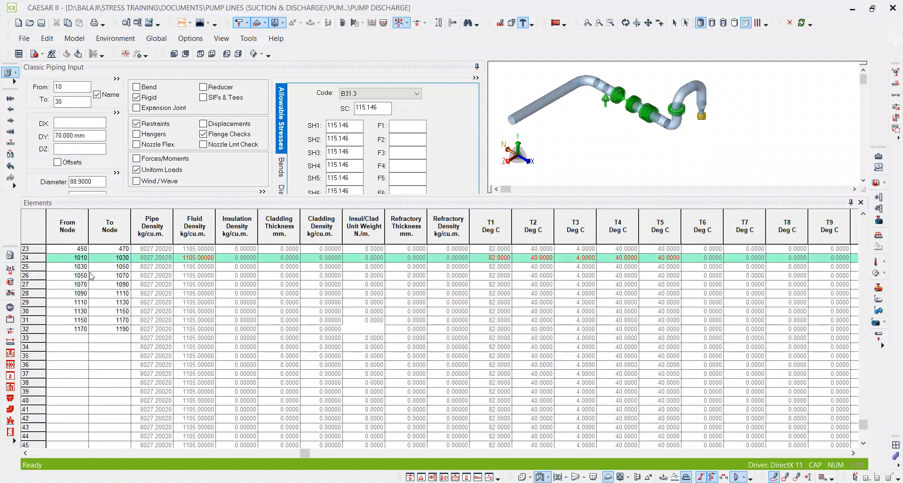
click(105, 439)
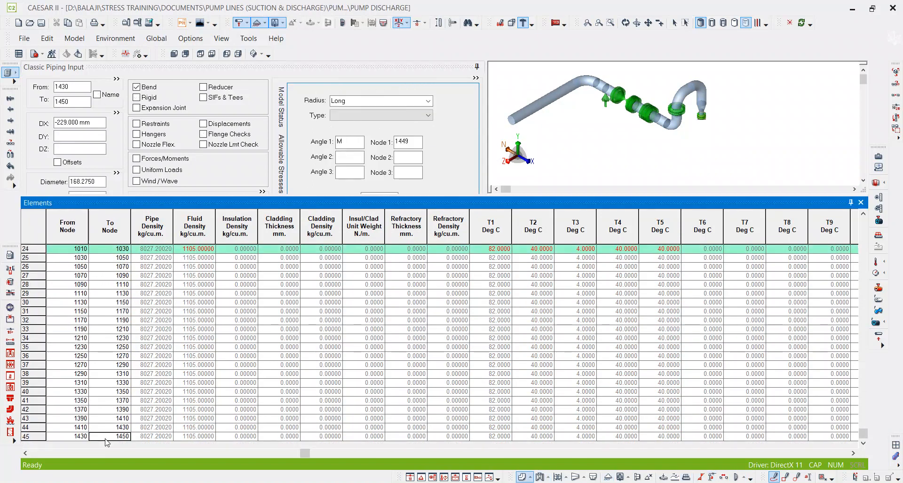
text(470)
key(Tab)
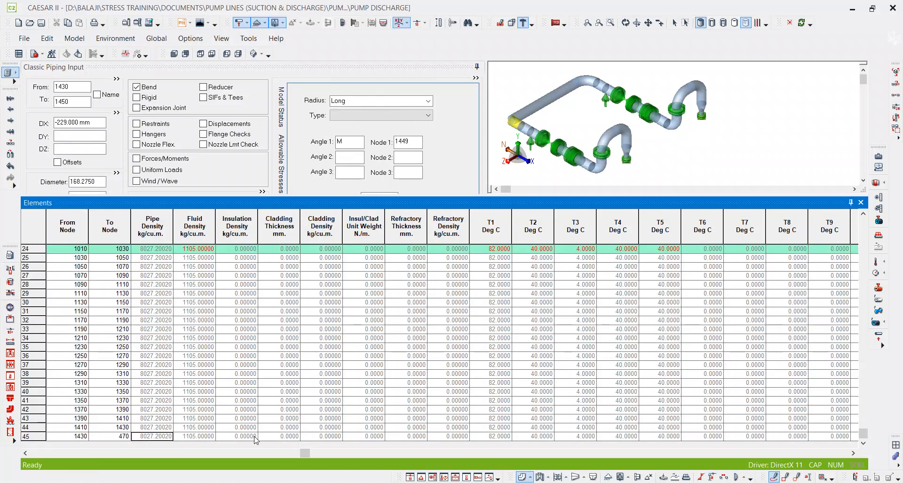
click(861, 203)
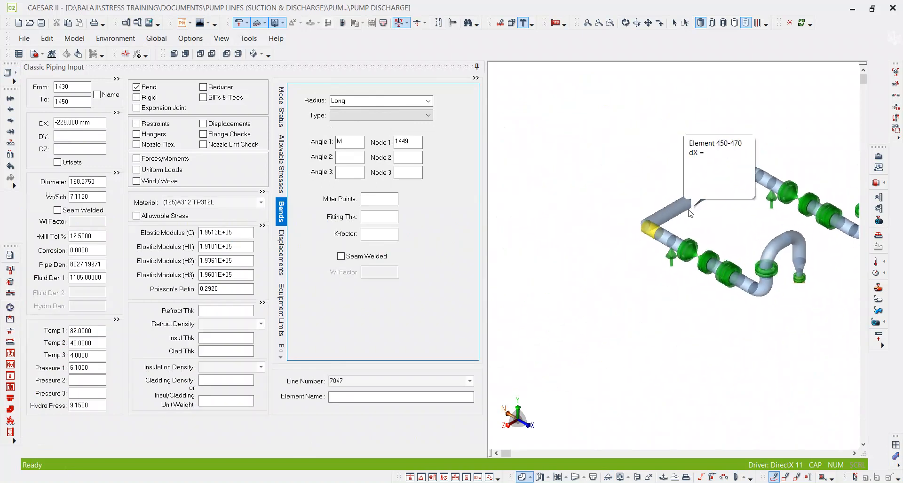
Orbit and zoom the 3D model to examine how the duplicated pump branch joins at node 470.
scroll(697, 212, up, 4)
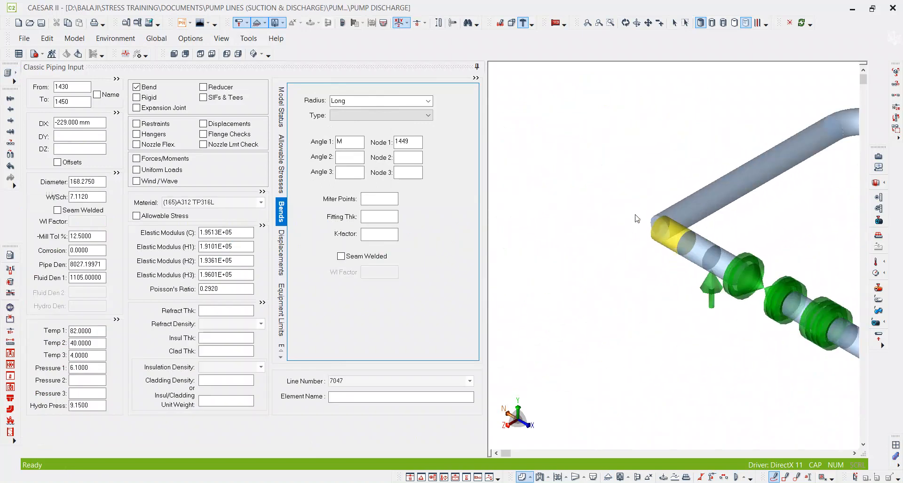
click(626, 26)
drag(654, 129, 656, 169)
middle_drag(656, 167, 586, 148)
scroll(586, 149, down, 1)
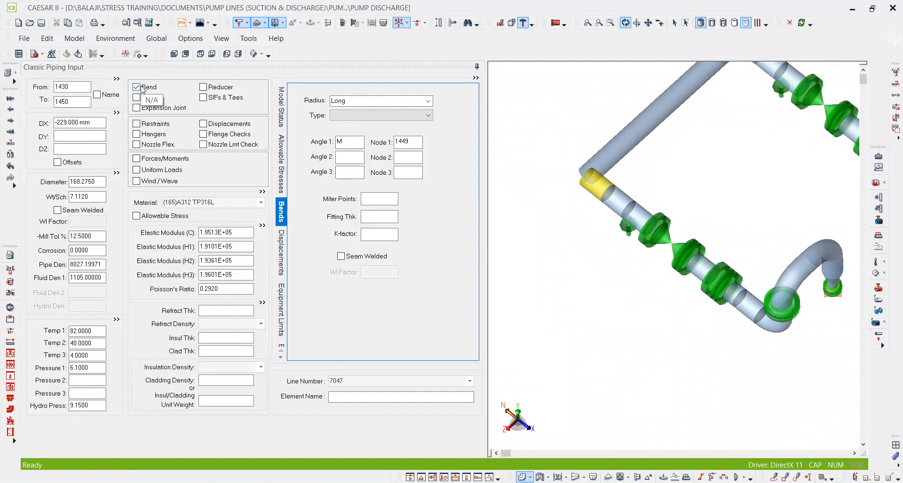
scroll(612, 235, down, 5)
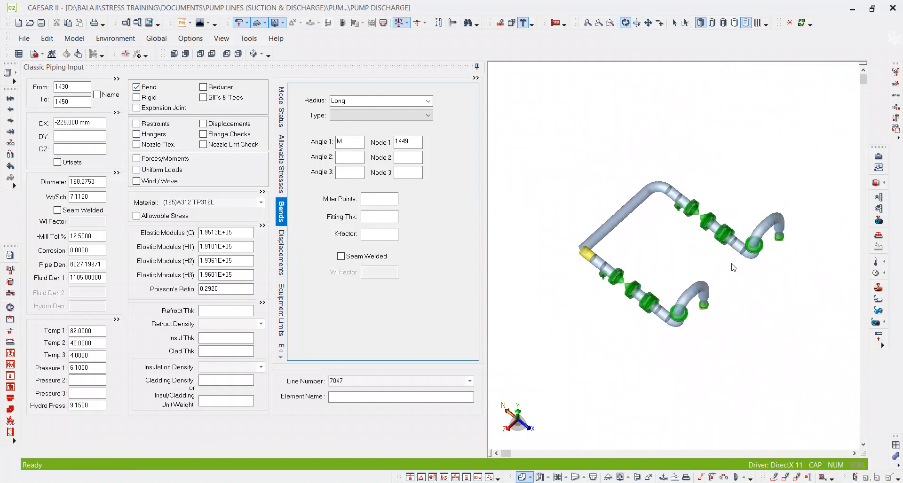
scroll(588, 256, up, 3)
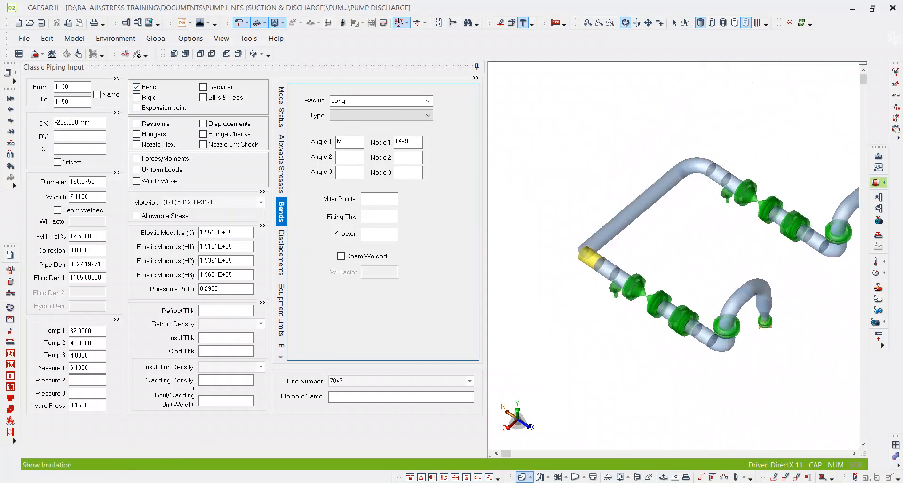
click(675, 23)
middle_drag(577, 209, 602, 172)
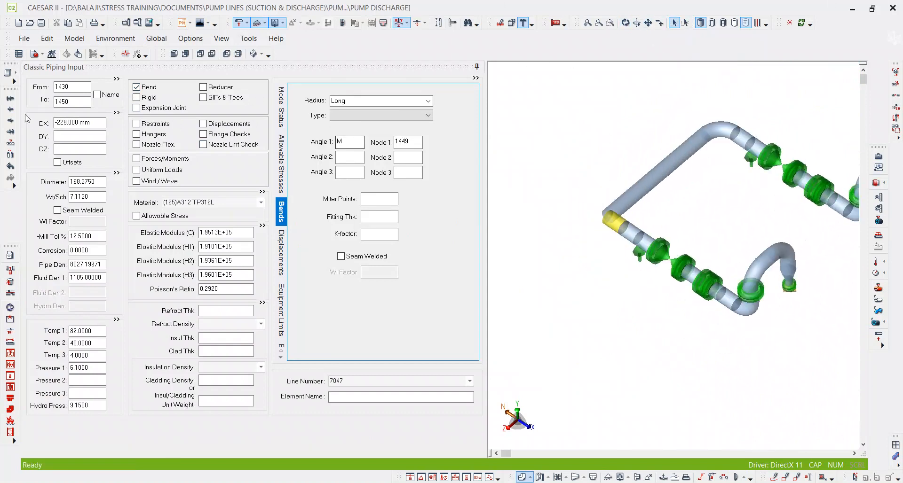
Set the To node of the element starting at 1430 to 470 and start a new element from 470 to 490.
click(74, 104)
double_click(74, 105)
key(alt+c)
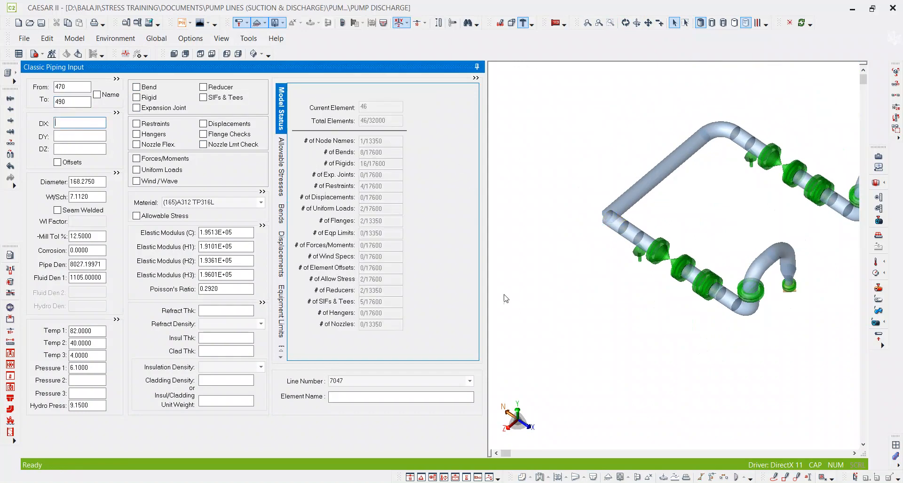
Switch to PDF-XChange Editor and examine the page 6 isometric around the 6x6 inch tee continuing to line CH59X87047.
key(alt+Tab)
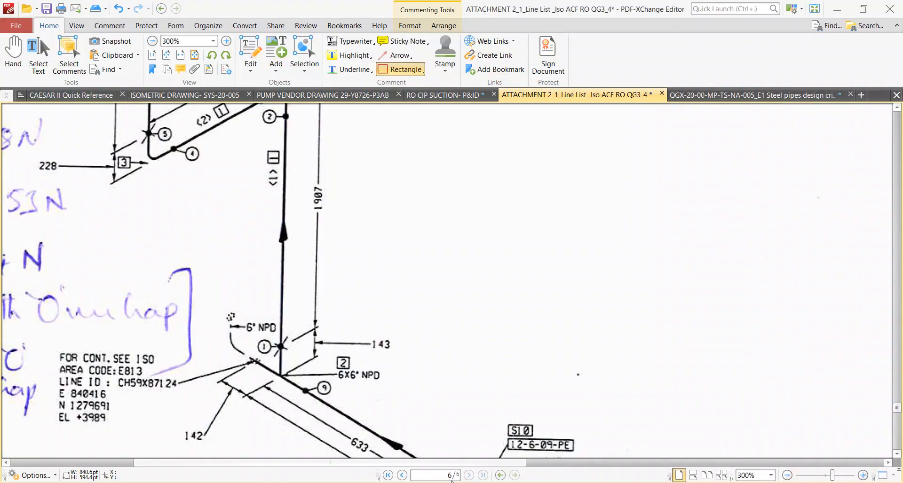
ctrl+scroll(478, 260, down, 3)
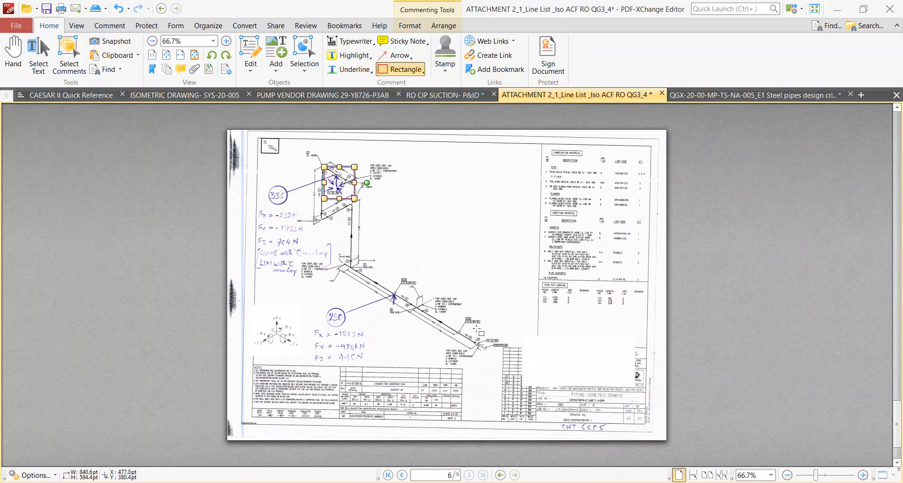
scroll(485, 348, up, 3)
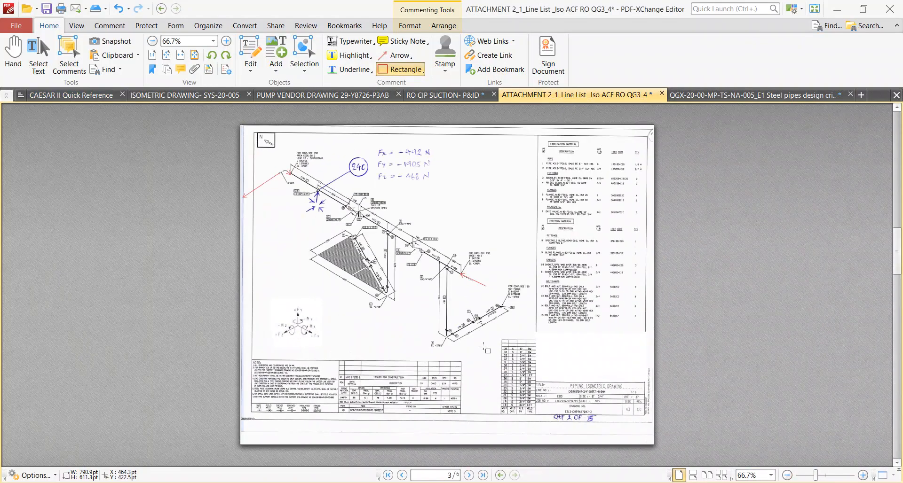
scroll(484, 348, down, 2)
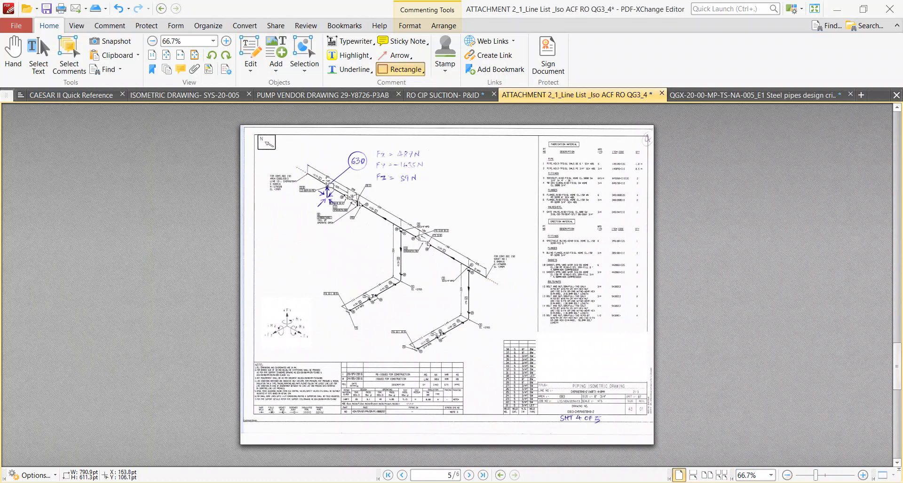
scroll(340, 203, down, 1)
ctrl+scroll(445, 312, up, 2)
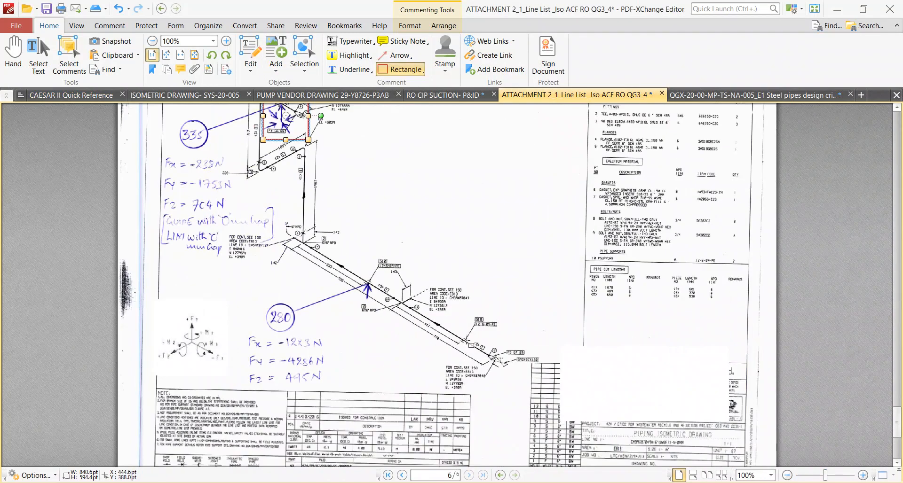
ctrl+scroll(475, 348, up, 2)
ctrl+scroll(242, 231, up, 2)
ctrl+scroll(397, 309, down, 2)
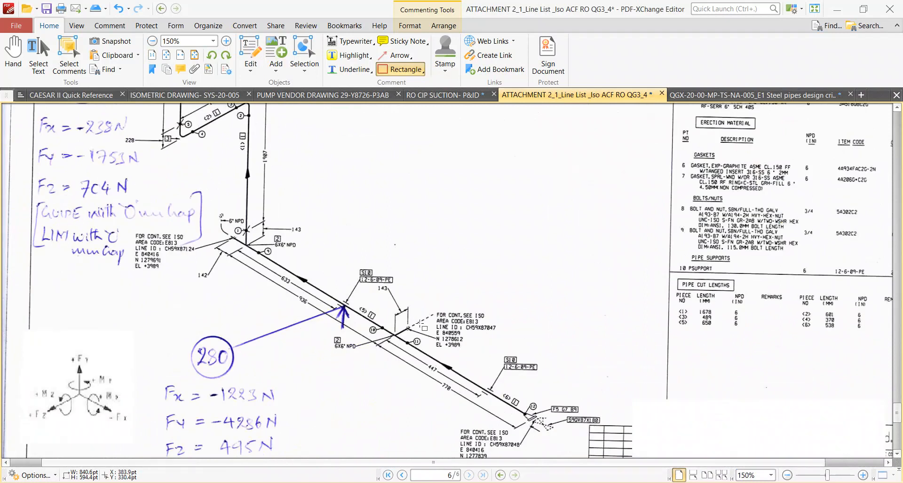
ctrl+scroll(400, 344, up, 3)
drag(395, 283, 439, 322)
ctrl+scroll(395, 310, down, 4)
key(Delete)
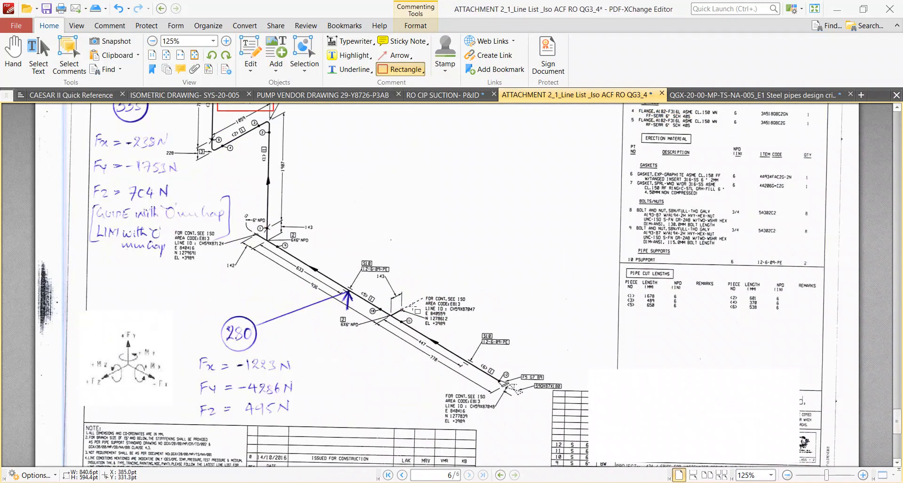
key(Escape)
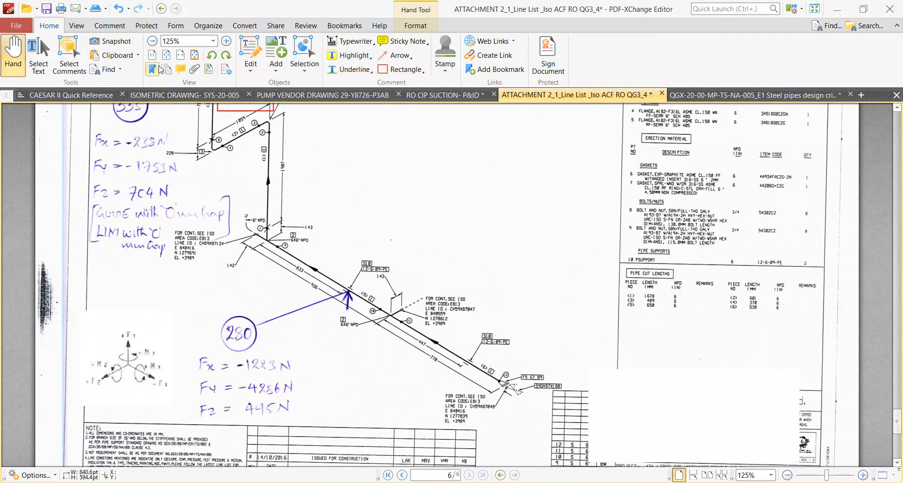
Try to mark the branch continuing to line CH59X87047 with a line and polyline on the isometric, and delete the markup.
click(110, 25)
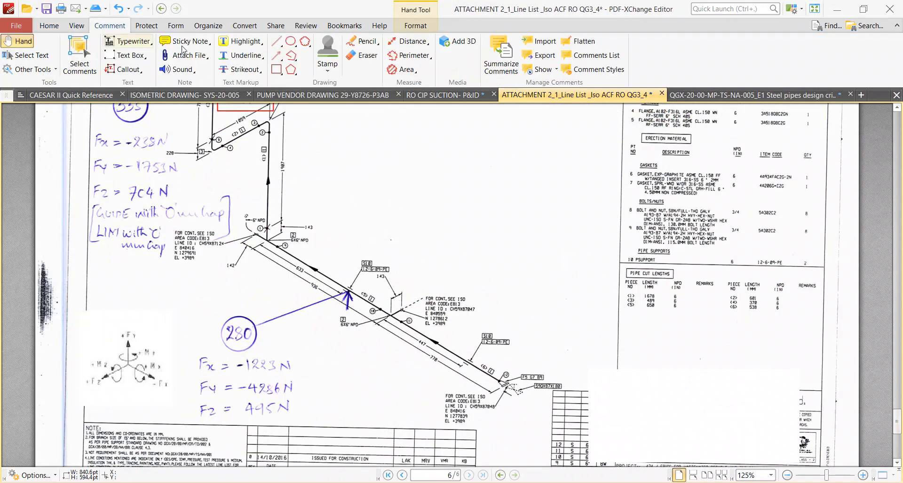
click(276, 41)
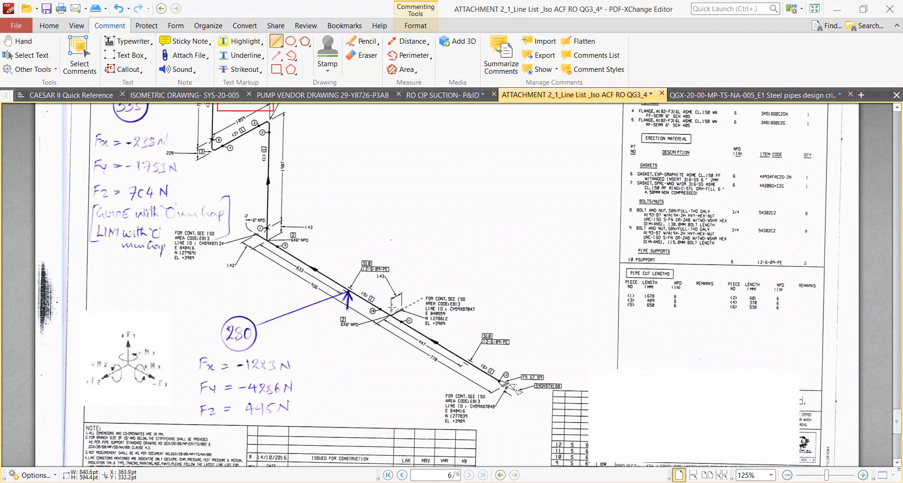
drag(403, 308, 482, 250)
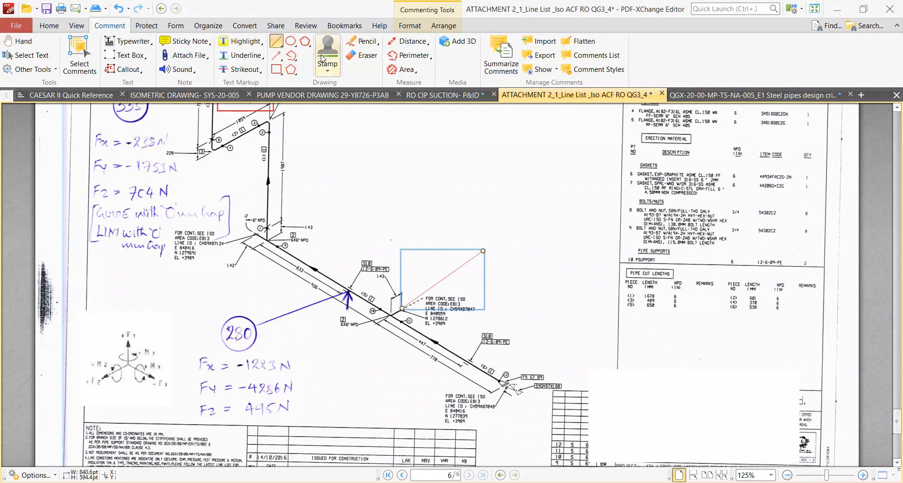
click(290, 55)
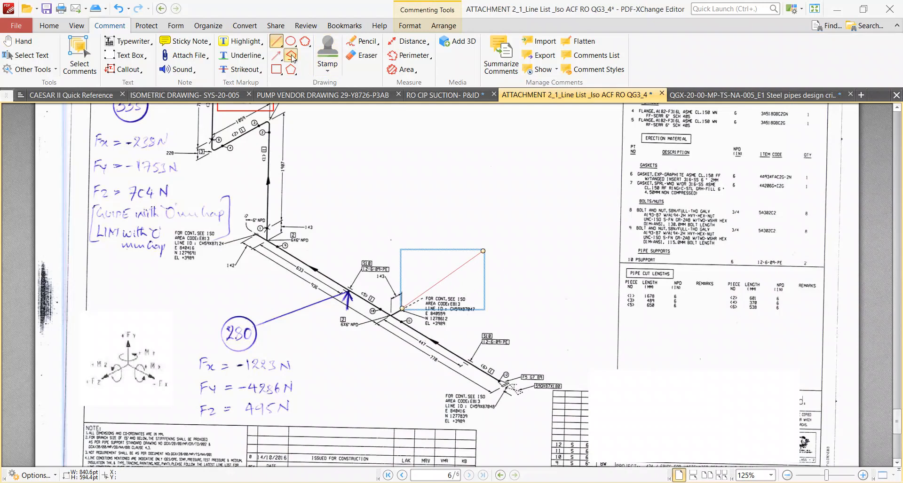
click(487, 252)
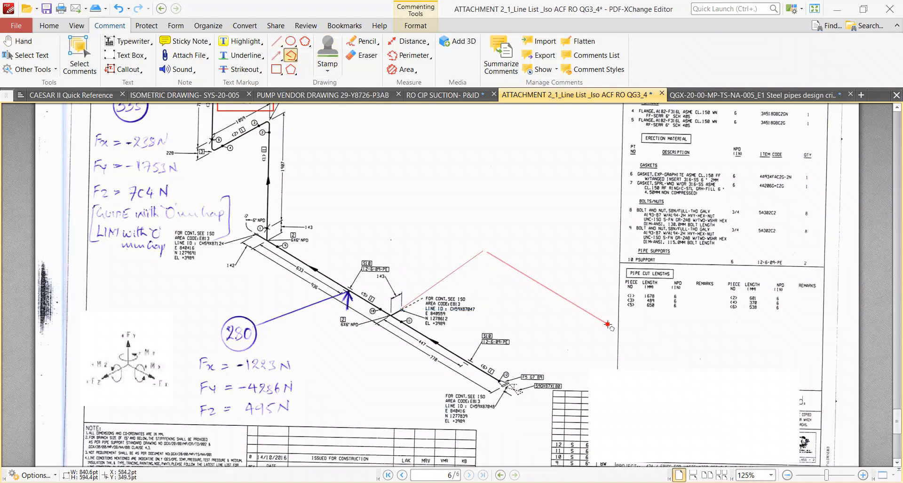
key(Return)
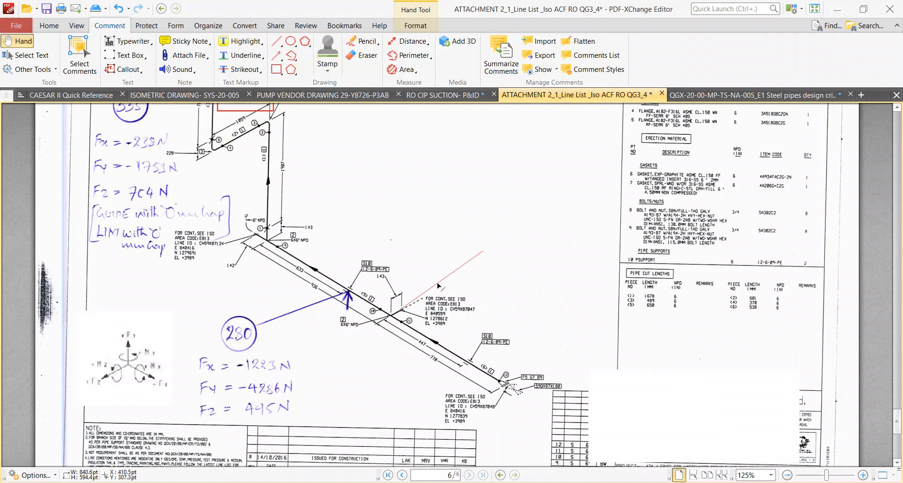
key(Delete)
Check the header run between the 6x6 inch tees, switch to CAESAR II, and set DX of element 470 to 490 to -936 mm.
ctrl+scroll(372, 324, up, 4)
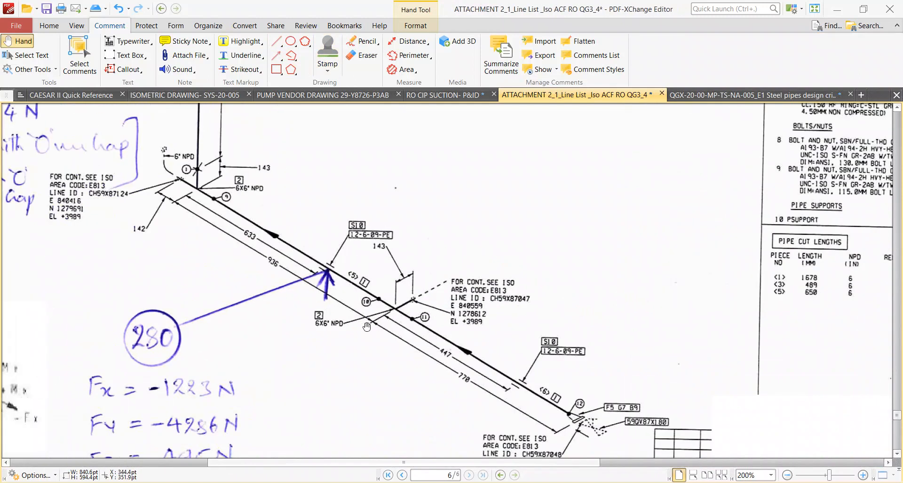
drag(415, 369, 322, 222)
drag(393, 319, 274, 274)
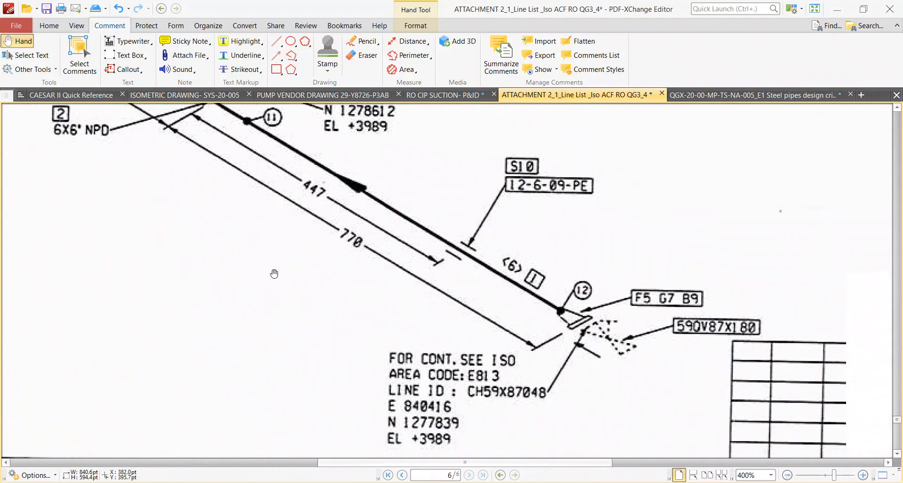
ctrl+scroll(325, 287, down, 2)
drag(248, 192, 388, 271)
ctrl+scroll(323, 217, up, 1)
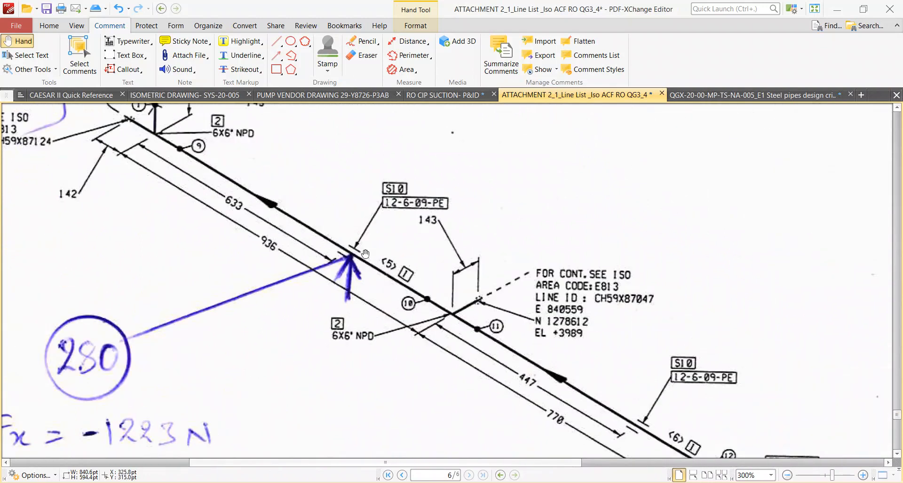
drag(121, 143, 137, 184)
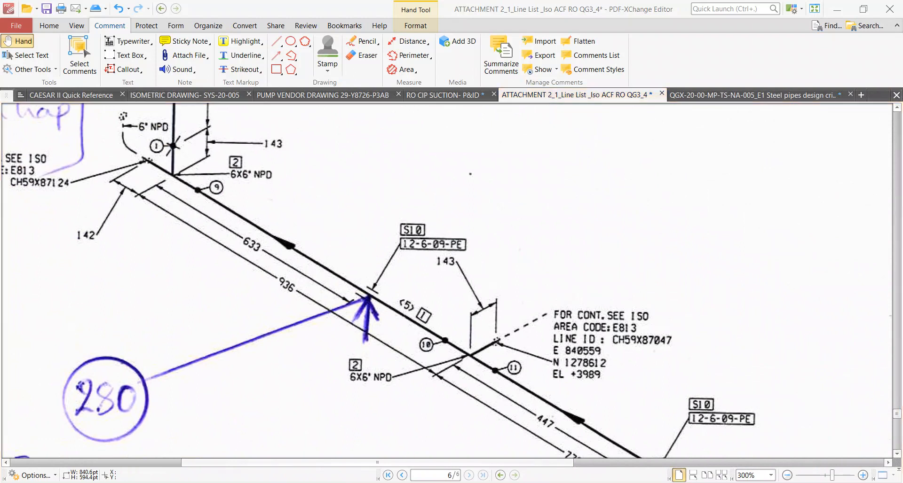
key(alt+Tab)
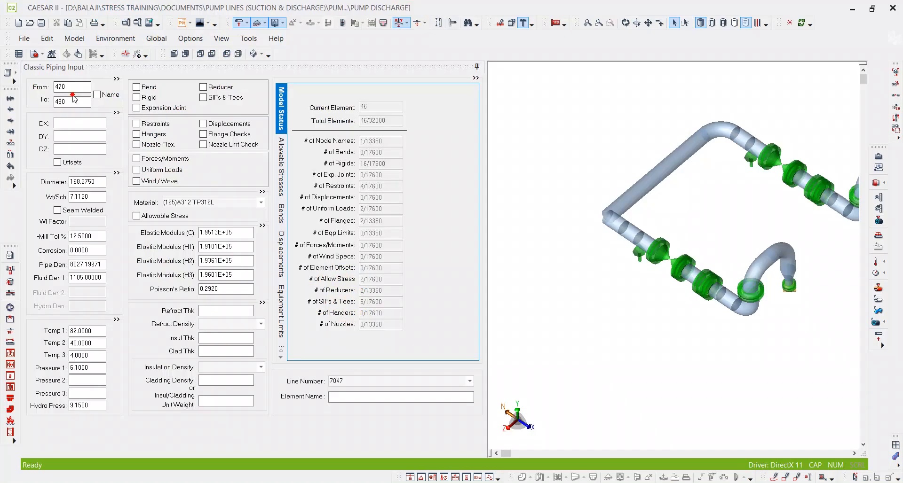
click(83, 124)
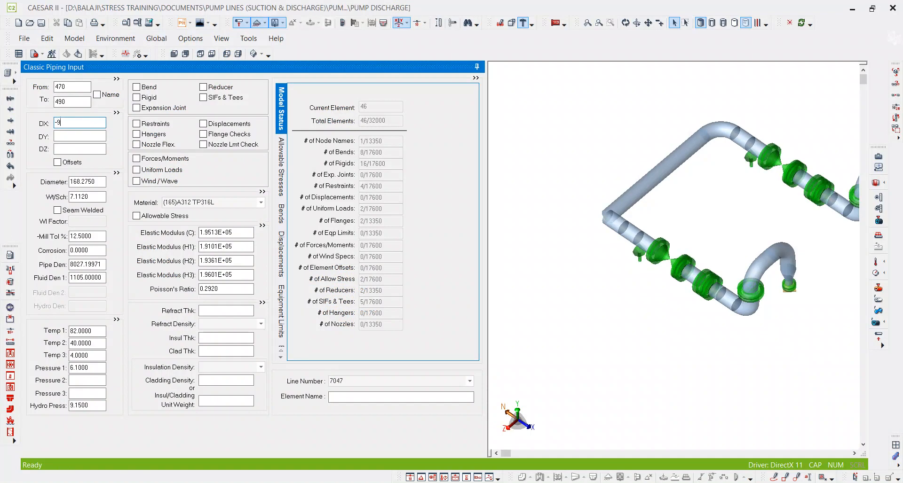
text(-936)
key(Return)
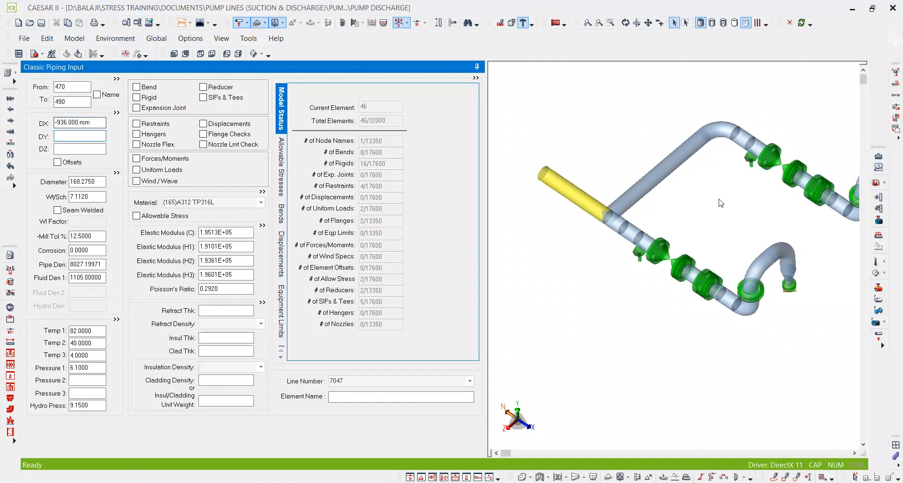
middle_drag(696, 226, 707, 255)
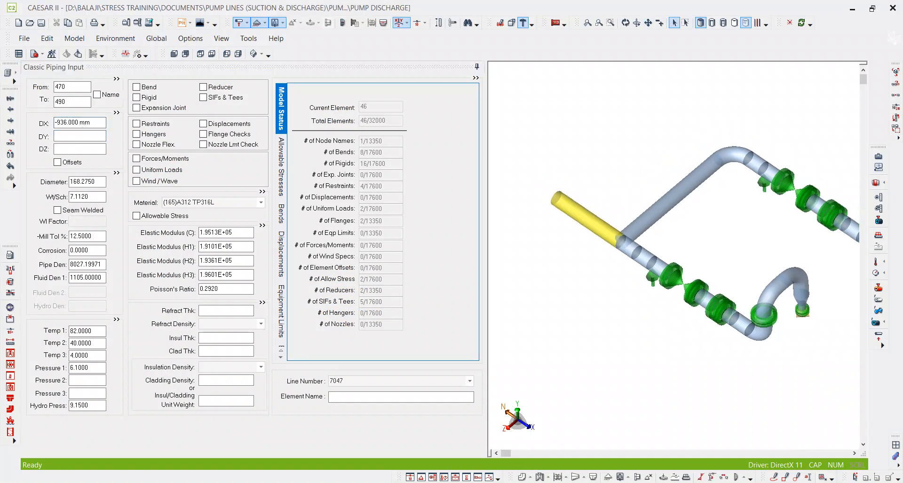
Check the upstream 6x6 inch tee on the isometric and assign a 3 - Welding tee at node 490 in CAESAR II.
key(alt+Tab)
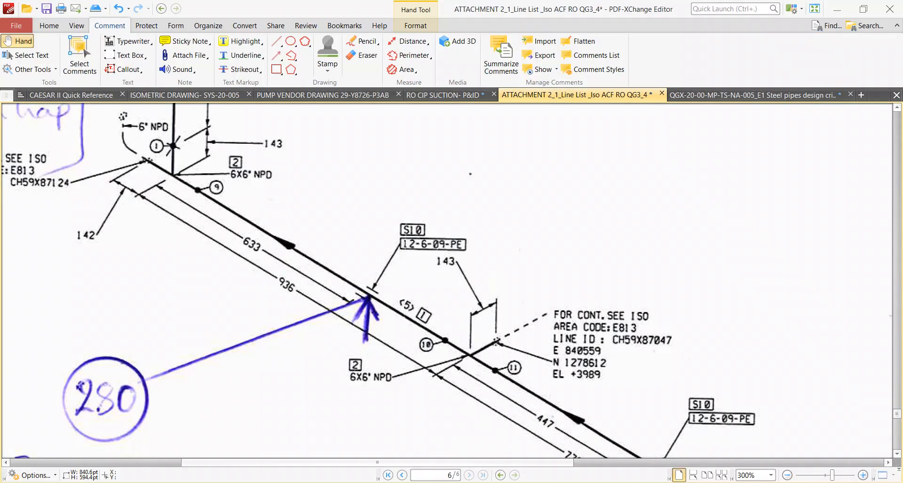
ctrl+scroll(490, 348, down, 4)
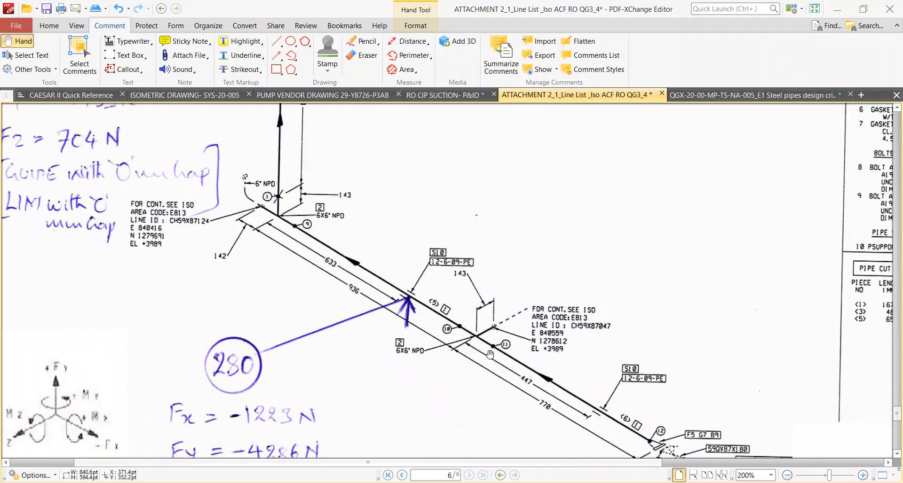
ctrl+scroll(231, 266, up, 4)
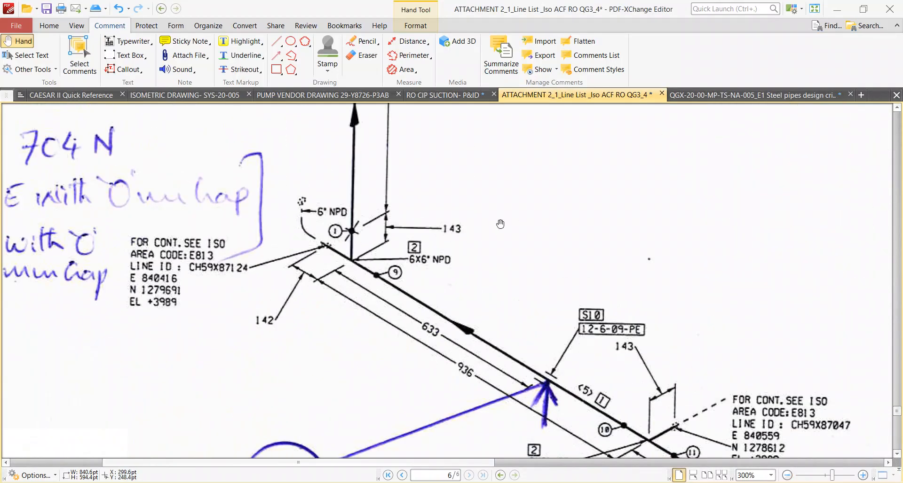
key(alt+Tab)
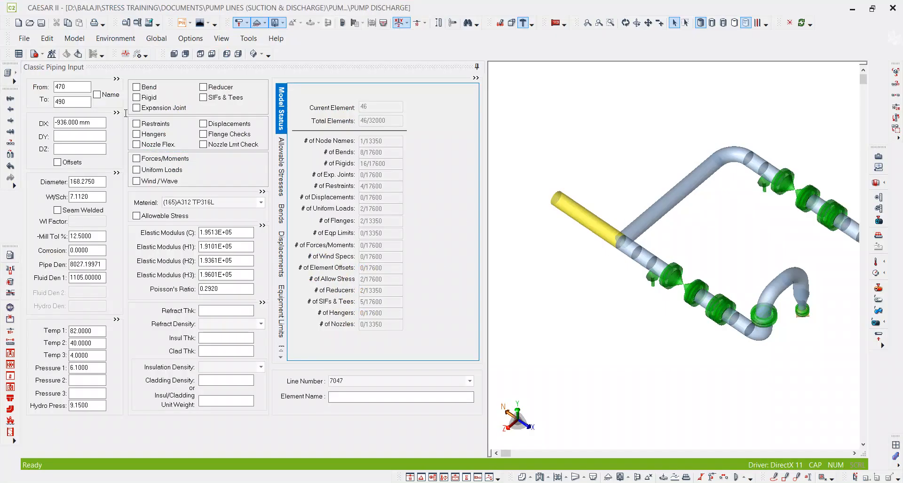
click(224, 99)
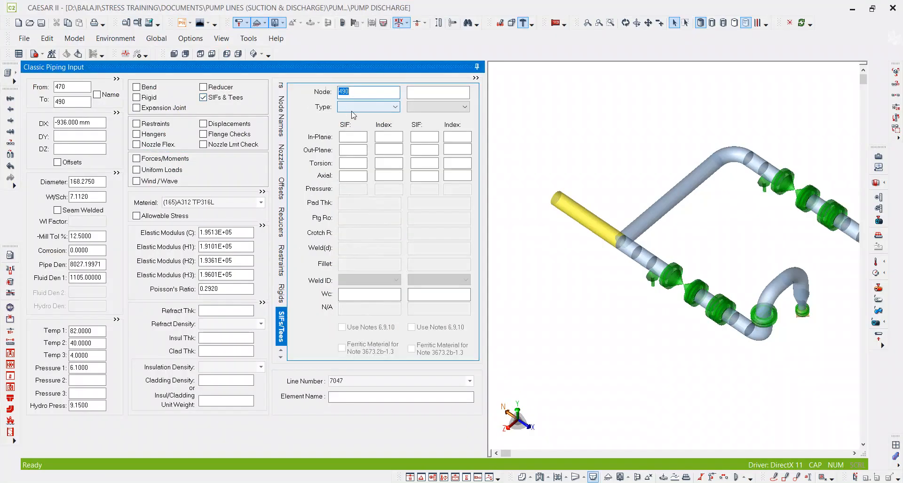
click(353, 107)
click(362, 137)
click(601, 190)
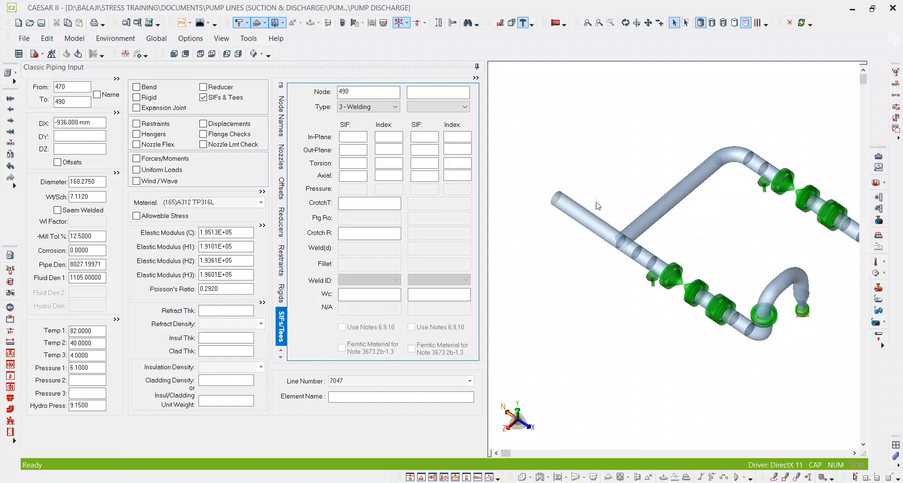
Read the 142 mm stub beyond the tee and add an element from 490 to 510 with DX -371 mm in CAESAR II.
key(alt+Tab)
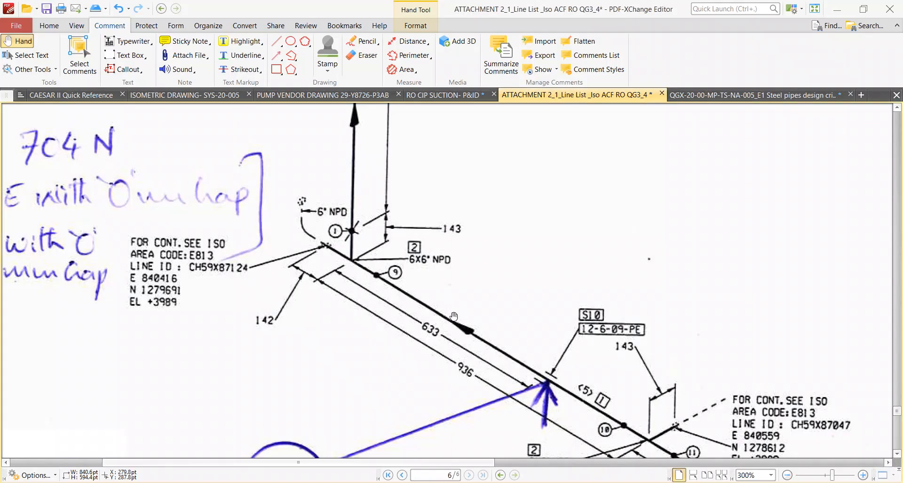
ctrl+scroll(319, 267, up, 2)
ctrl+scroll(319, 267, up, 1)
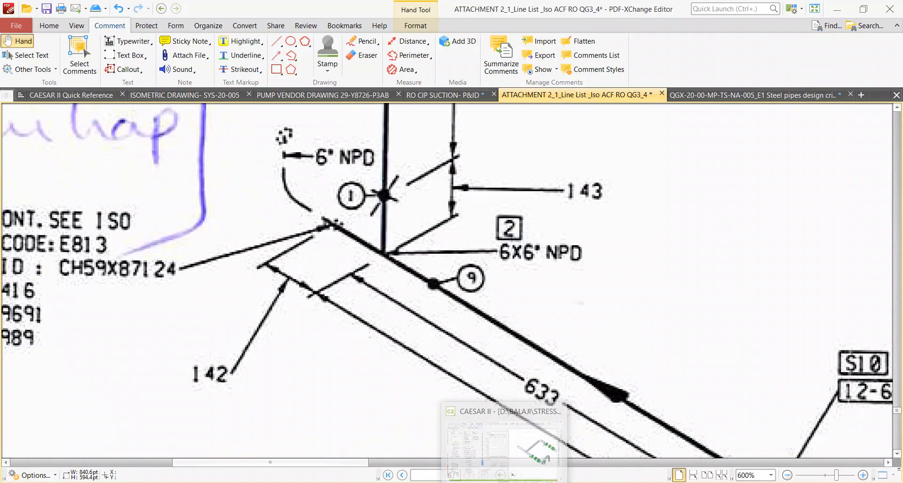
key(alt+Tab)
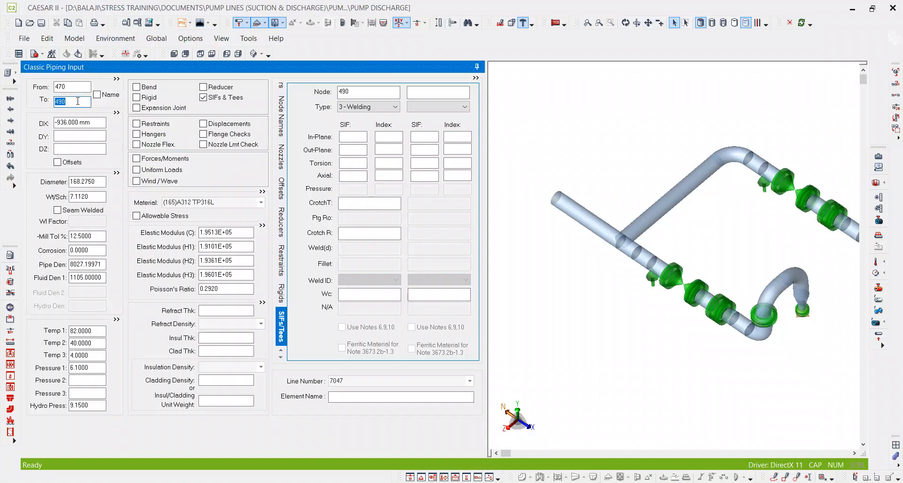
key(alt+c)
click(76, 121)
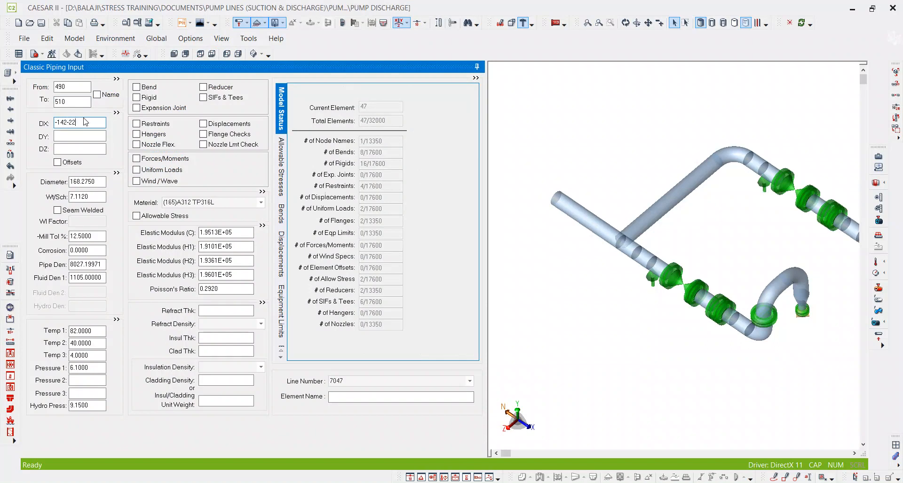
key(Tab)
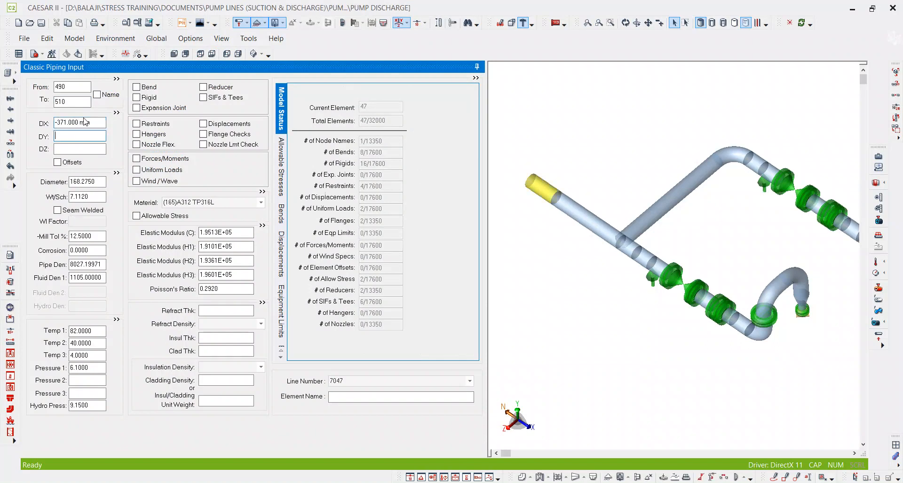
Review the elements around node 490 and start a new element from 490 to 530.
click(580, 213)
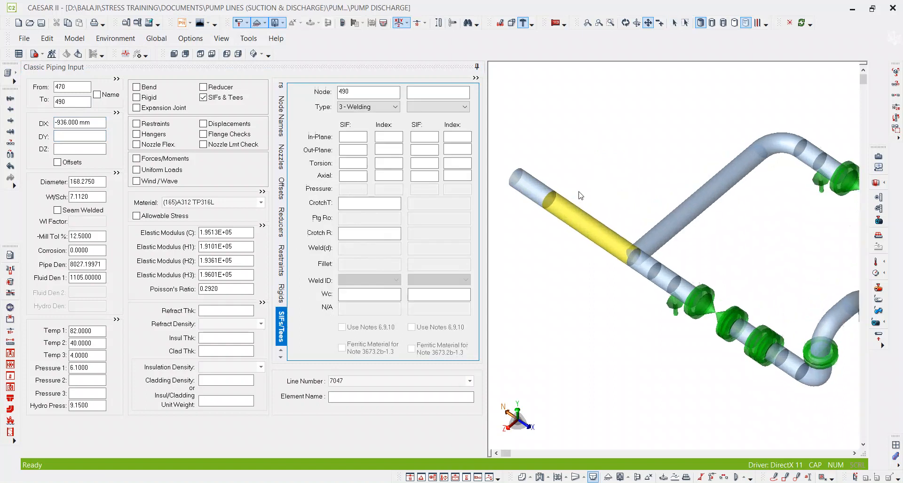
mouse_move(585, 225)
scroll(612, 256, down, 3)
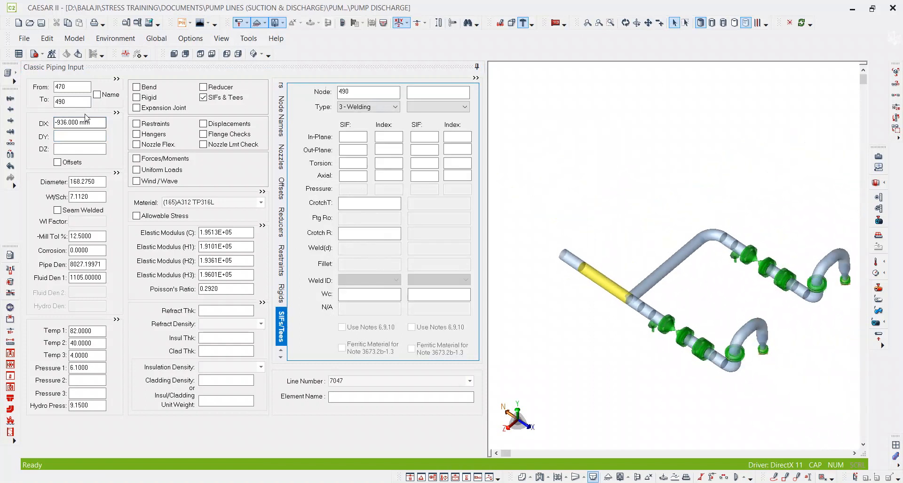
click(70, 104)
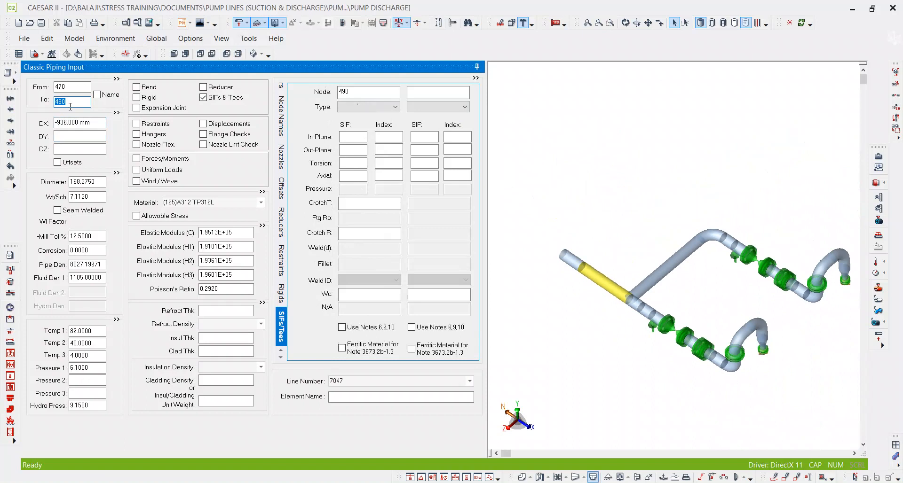
key(Page_Down)
click(74, 103)
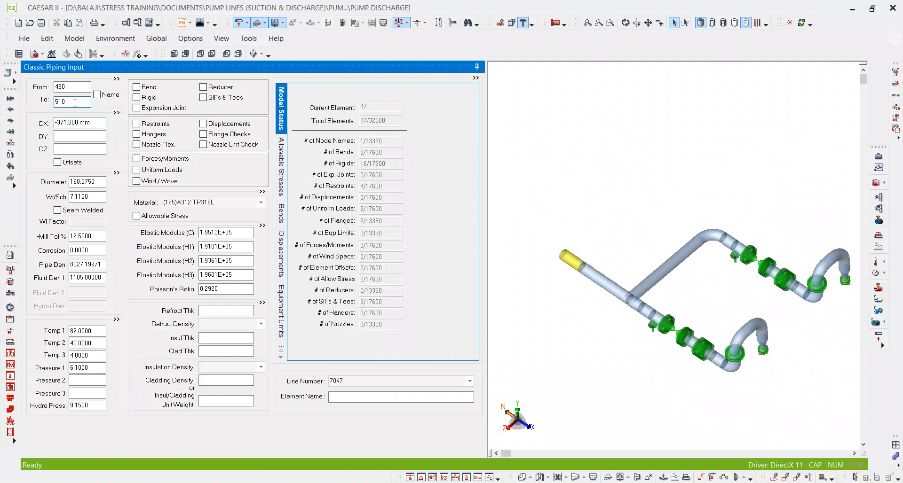
key(Page_Down)
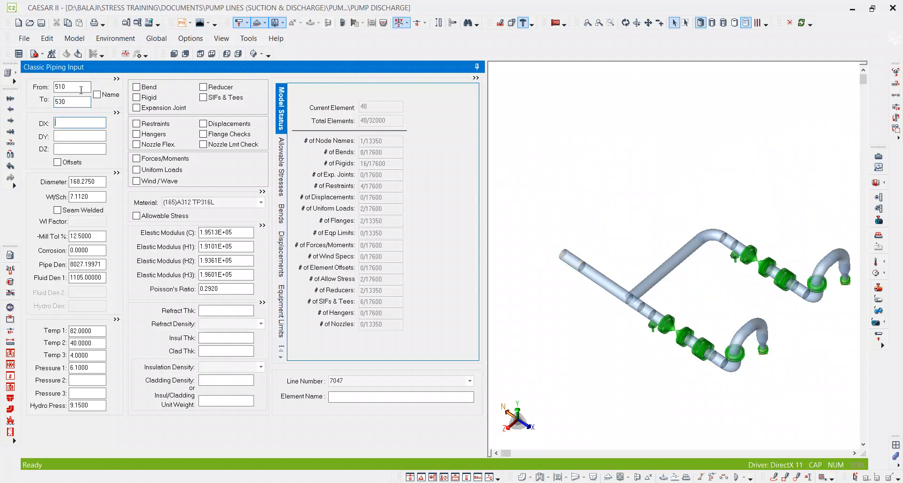
text(490)
key(Tab)
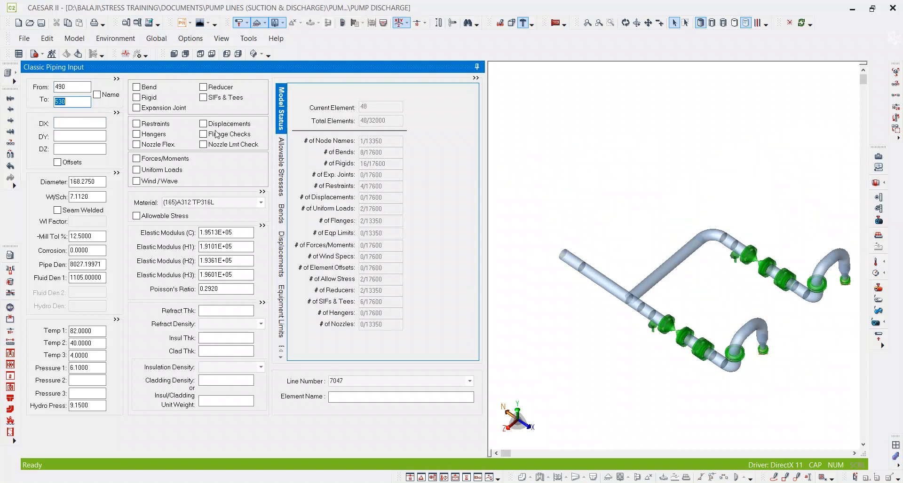
Check the riser dimensions above the 6x6 inch tee on the isometric and add 1904 + 143 in Calculator.
click(83, 140)
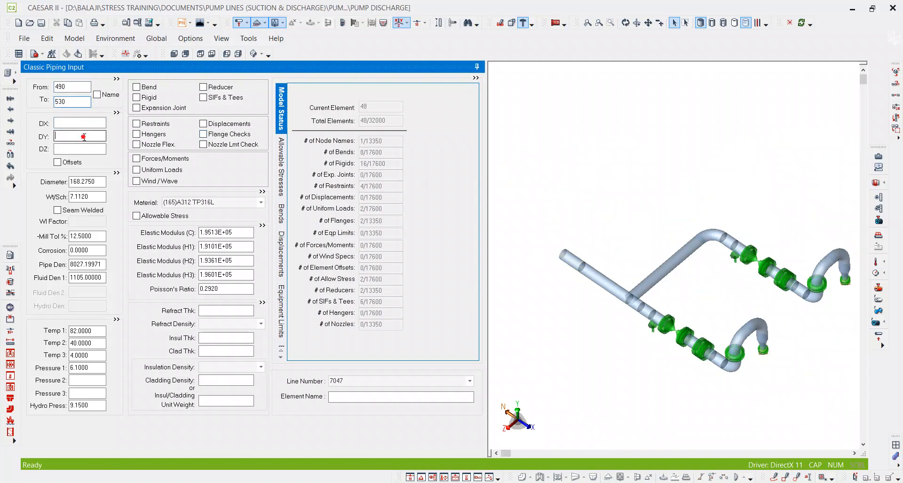
key(alt+Tab)
ctrl+scroll(437, 322, down, 5)
ctrl+scroll(246, 277, up, 2)
ctrl+scroll(247, 278, up, 3)
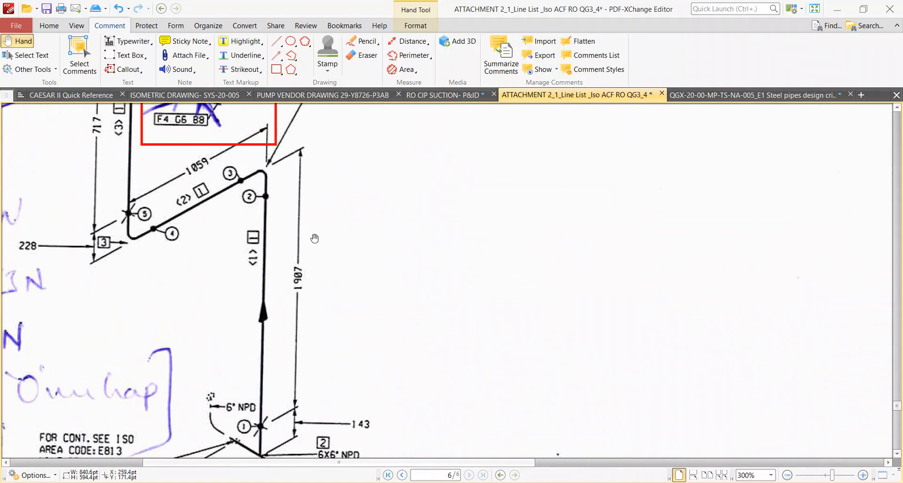
scroll(314, 240, down, 1)
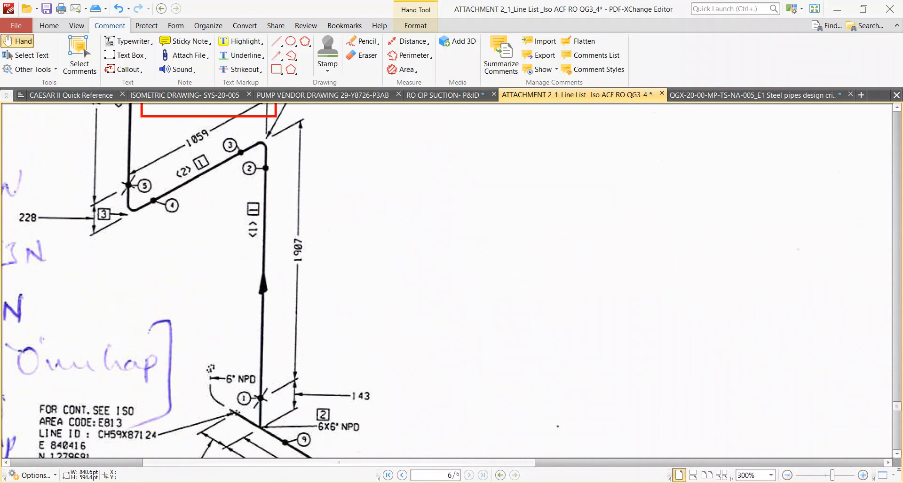
key(alt+Tab)
key(Escape)
text(1904 + 143)
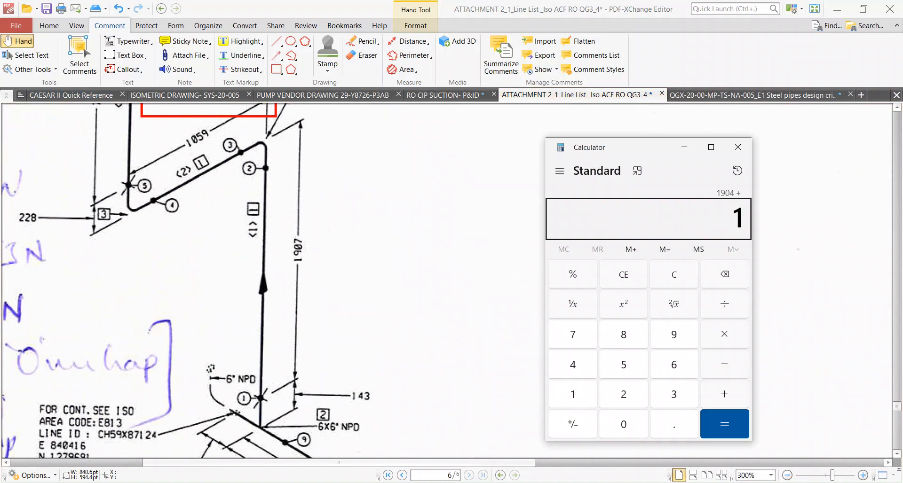
key(Return)
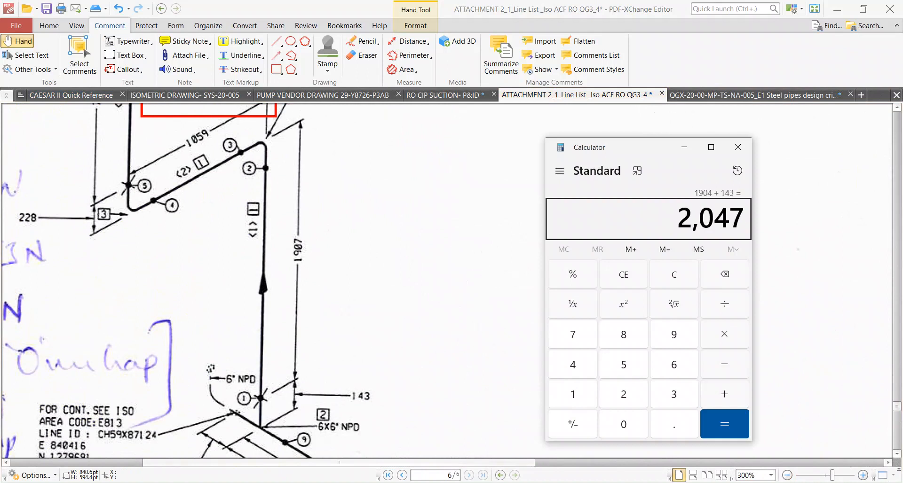
Switch to CAESAR II, set DY of element 490 to 530 to 2047 mm, and assign a long-radius bend at node 530.
key(alt+Tab)
click(81, 136)
text(2047)
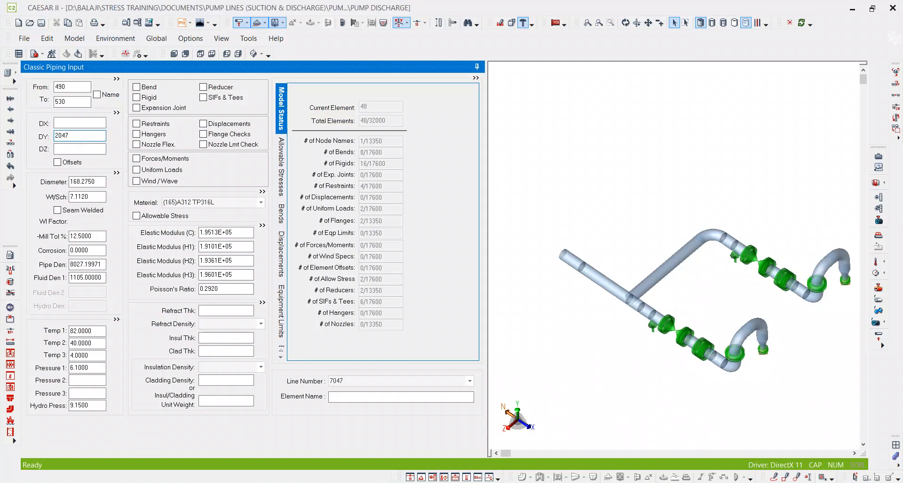
click(106, 149)
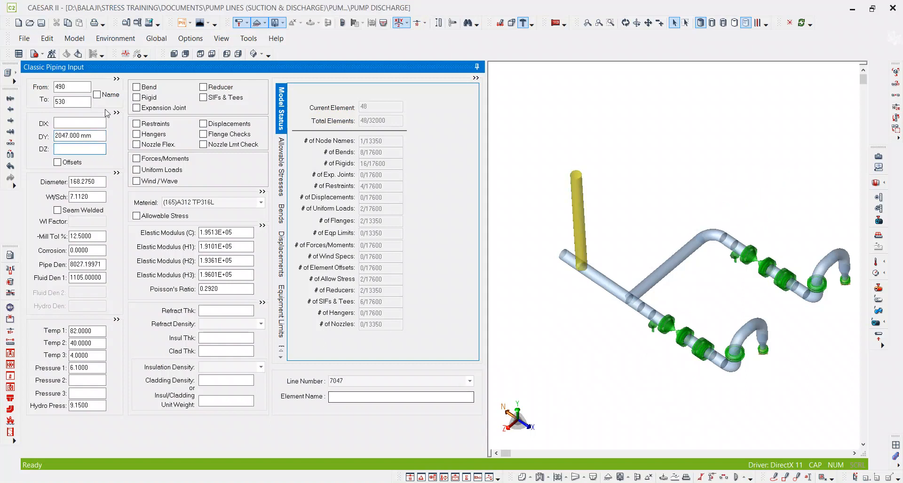
click(137, 87)
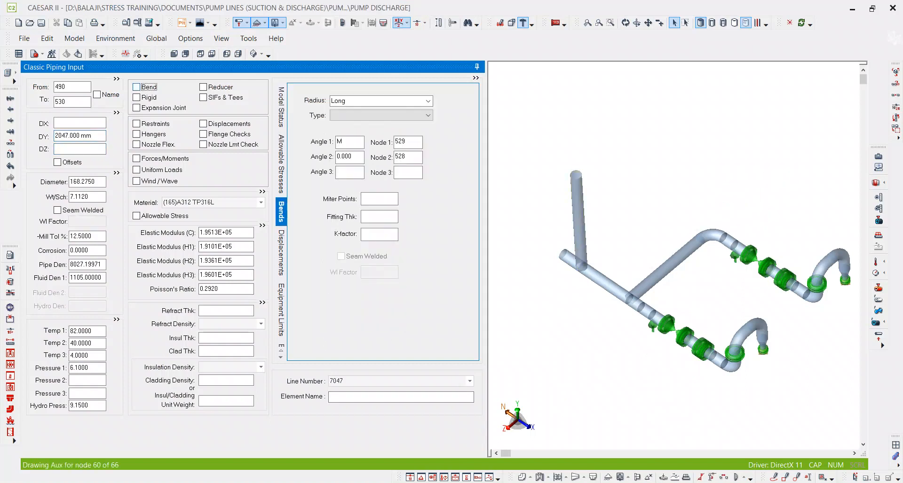
Switch to the isometrics in PDF-XChange Editor and copy the XYZ axis symbol stamp from page 2.
click(447, 482)
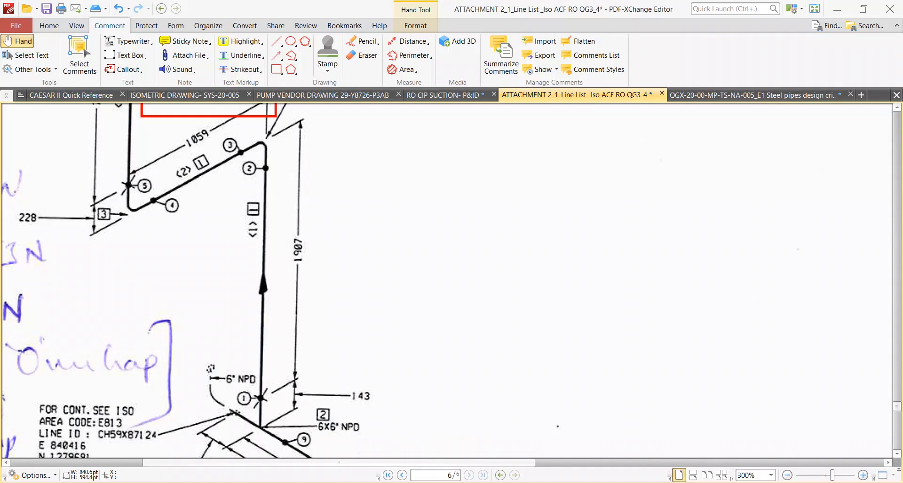
ctrl+scroll(526, 228, down, 1)
ctrl+scroll(356, 197, up, 2)
ctrl+scroll(348, 198, down, 3)
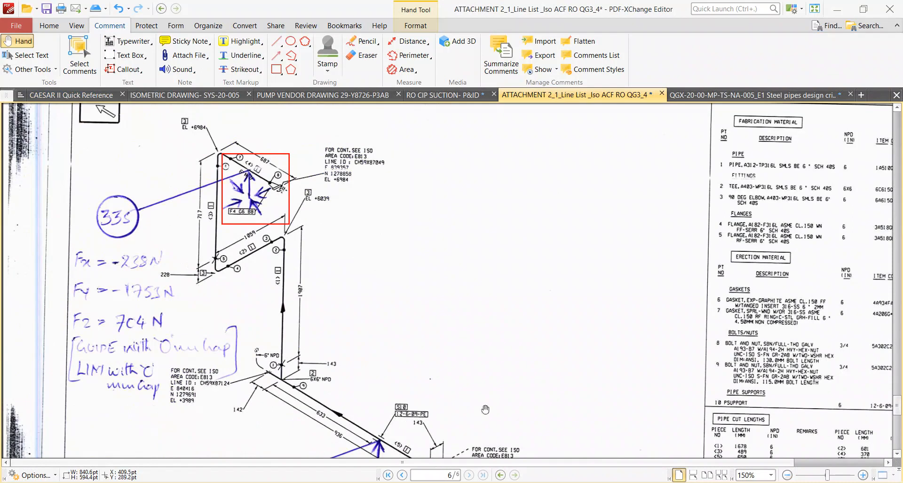
ctrl+scroll(408, 368, down, 1)
scroll(456, 284, up, 20)
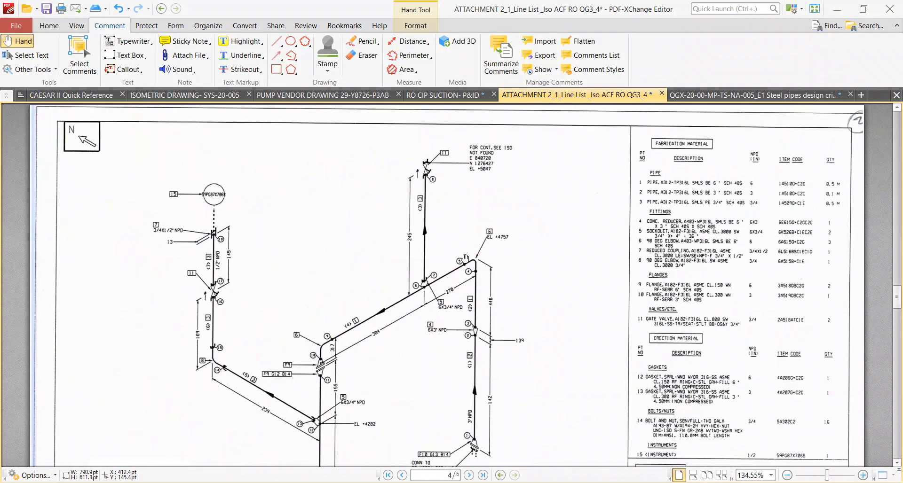
scroll(466, 262, up, 3)
ctrl+scroll(466, 266, down, 2)
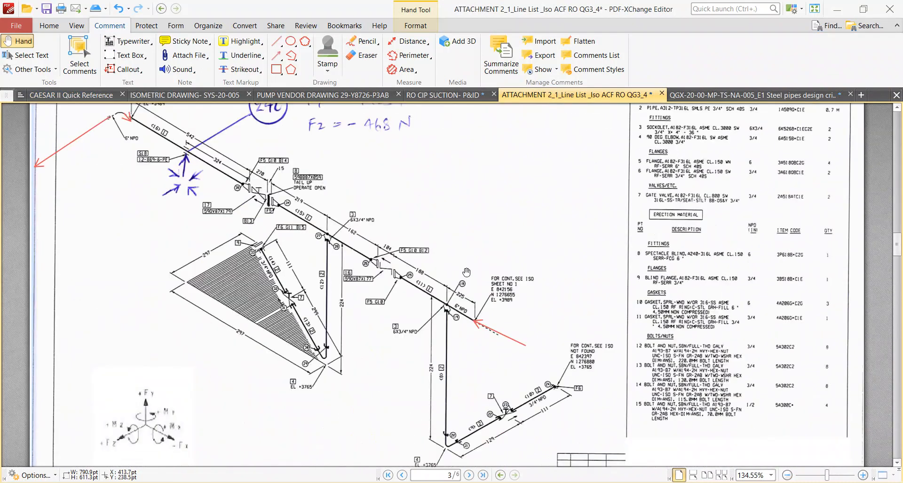
scroll(466, 278, down, 15)
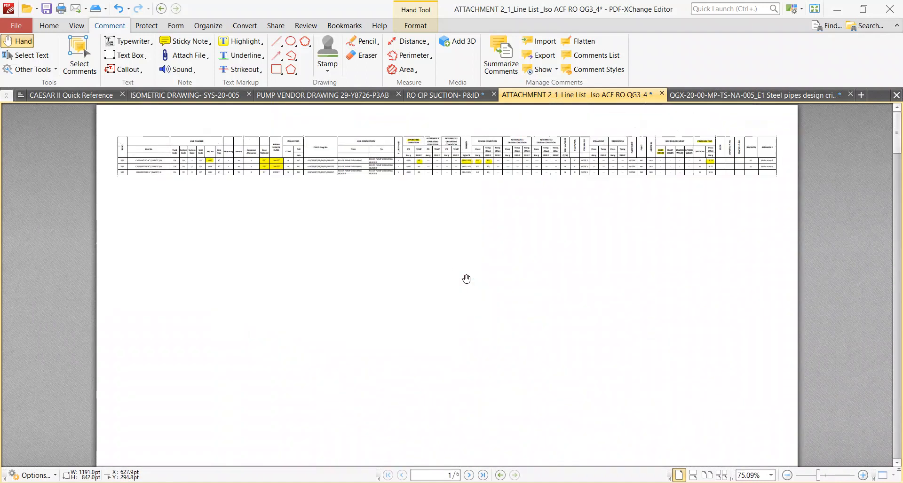
ctrl+scroll(462, 300, down, 2)
scroll(461, 299, up, 2)
scroll(461, 301, down, 2)
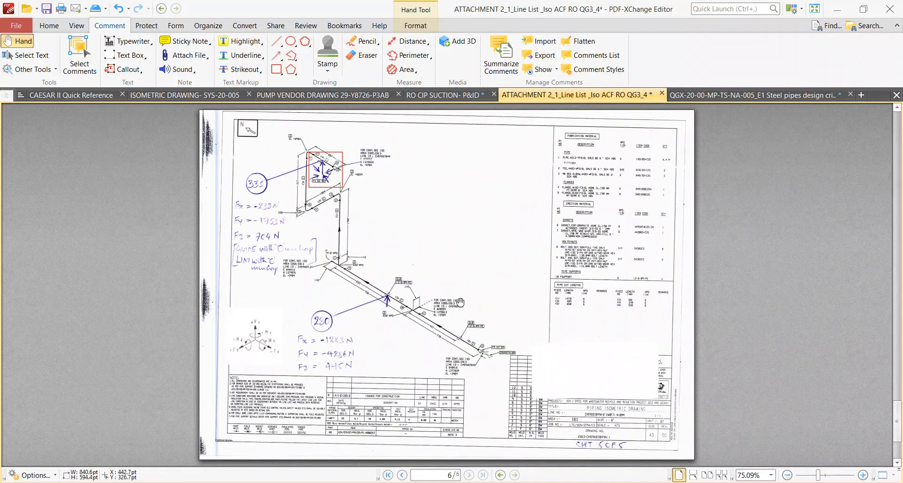
scroll(461, 302, up, 4)
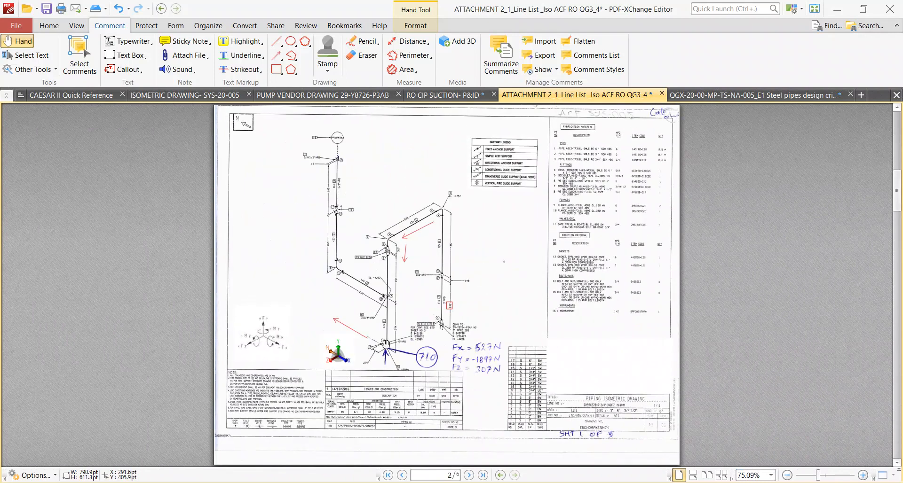
click(341, 358)
Paste the axis symbol on page 6 and place it in the blank area beside the riser.
scroll(365, 329, down, 4)
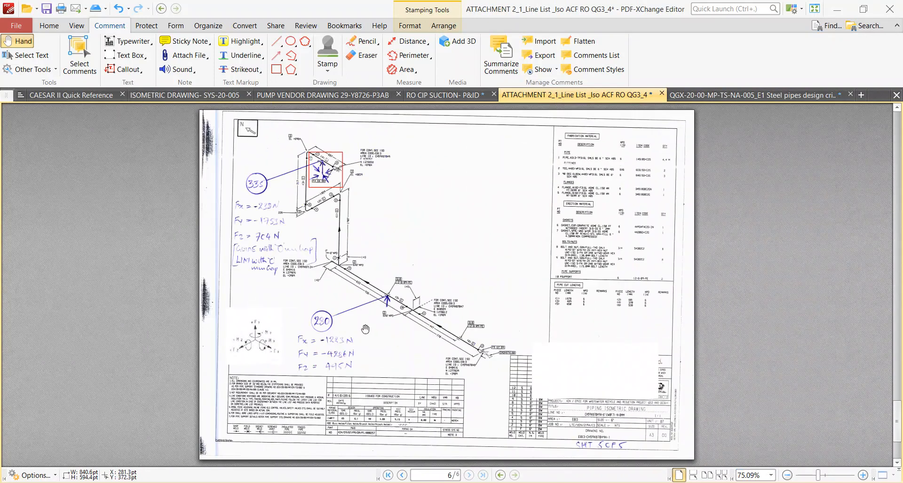
ctrl+scroll(345, 168, up, 2)
ctrl+scroll(278, 181, up, 3)
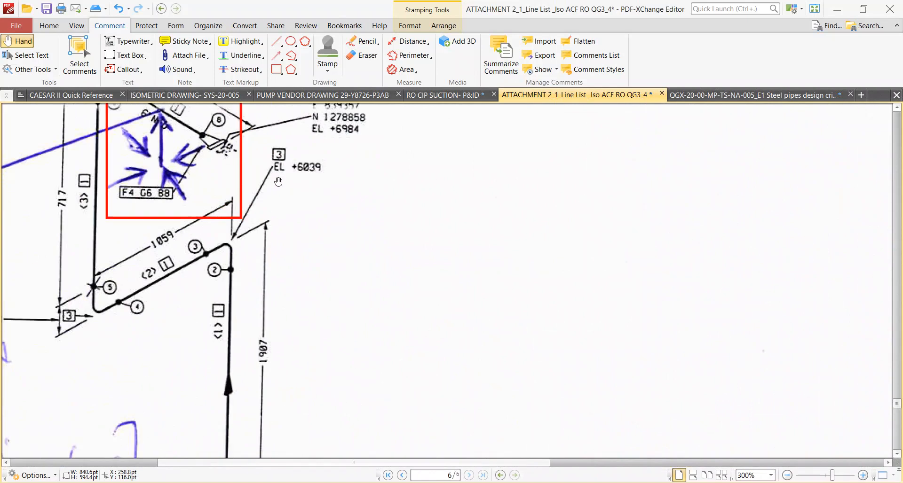
key(ctrl+v)
ctrl+scroll(439, 303, down, 4)
drag(263, 310, 342, 141)
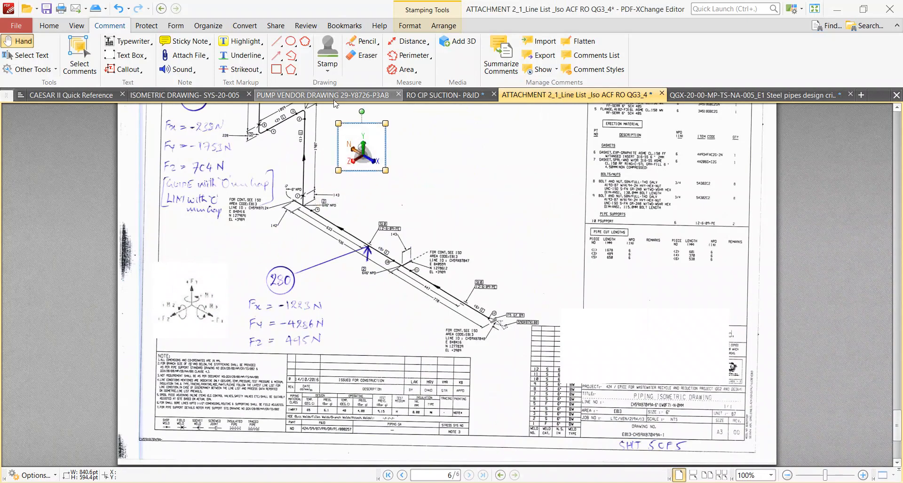
Draw an arrow below the 1059 mm run on the isometric, marking its direction toward +Z.
ctrl+scroll(512, 188, up, 1)
scroll(520, 192, up, 3)
ctrl+scroll(318, 193, up, 1)
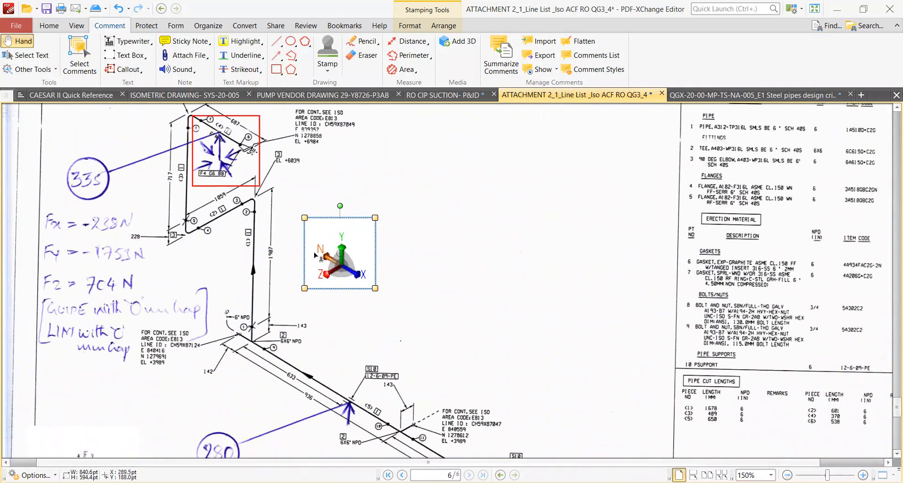
ctrl+scroll(325, 226, up, 3)
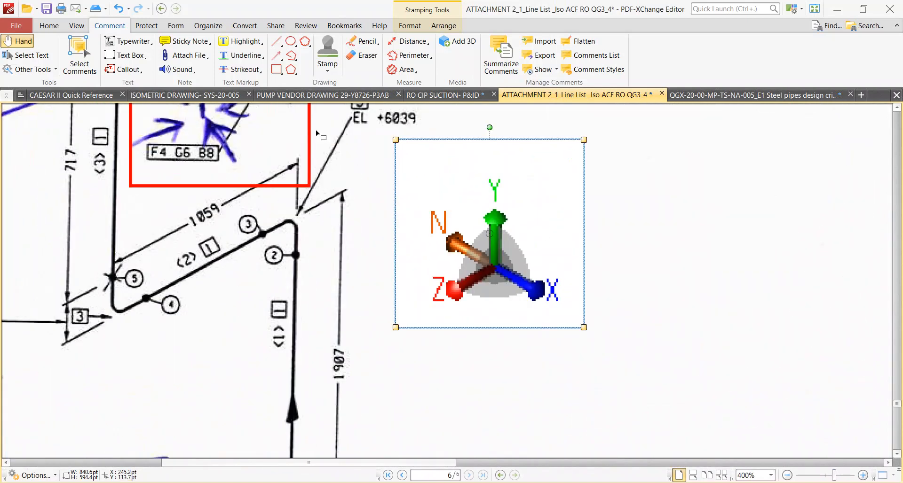
click(276, 55)
drag(252, 285, 163, 346)
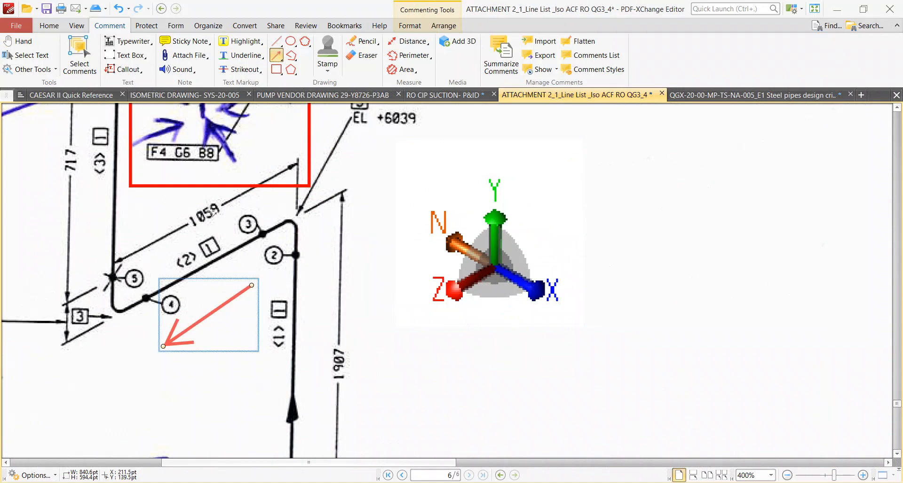
Switch to CAESAR II and add an element from 530 to 550 with DZ 1059 mm.
key(alt+Tab)
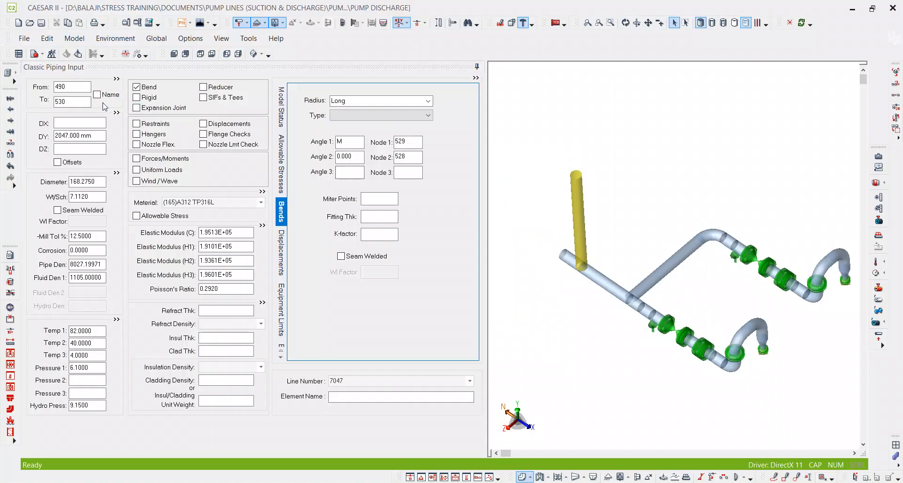
key(alt+c)
click(84, 147)
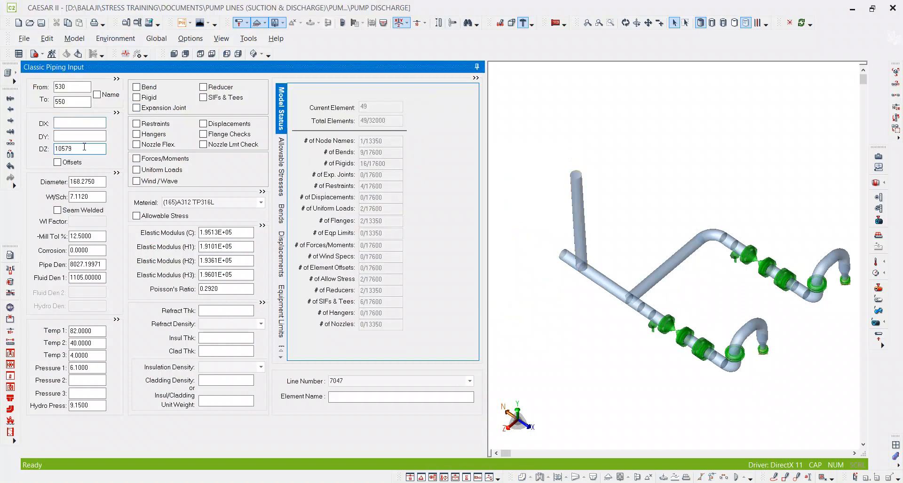
key(Tab)
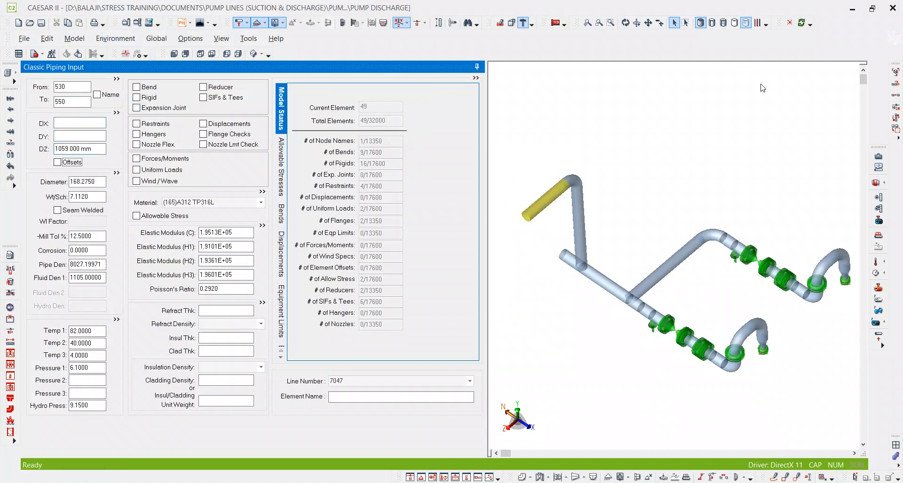
Using the isometric's 228 and 717 mm dimensions, add CAESAR II element 550 to 570 with DY 945 mm and assign a long-radius bend at node 550.
key(alt+Tab)
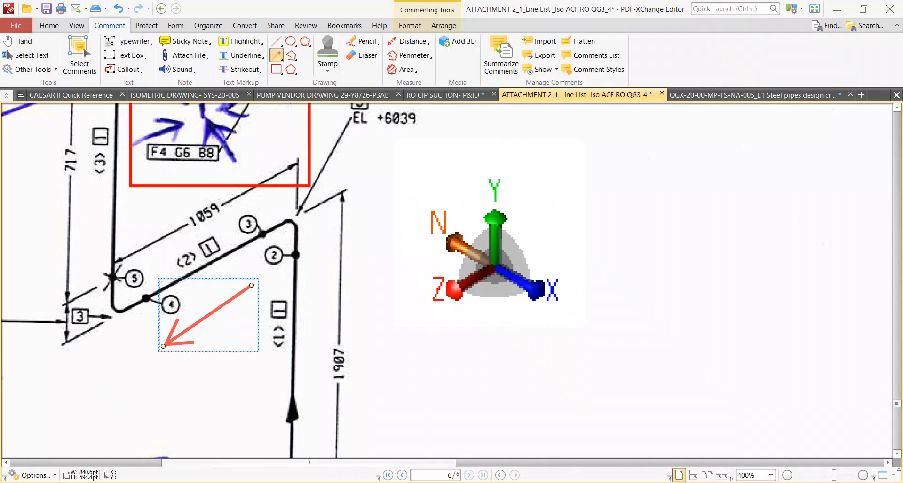
ctrl+scroll(359, 334, down, 2)
ctrl+scroll(160, 236, up, 1)
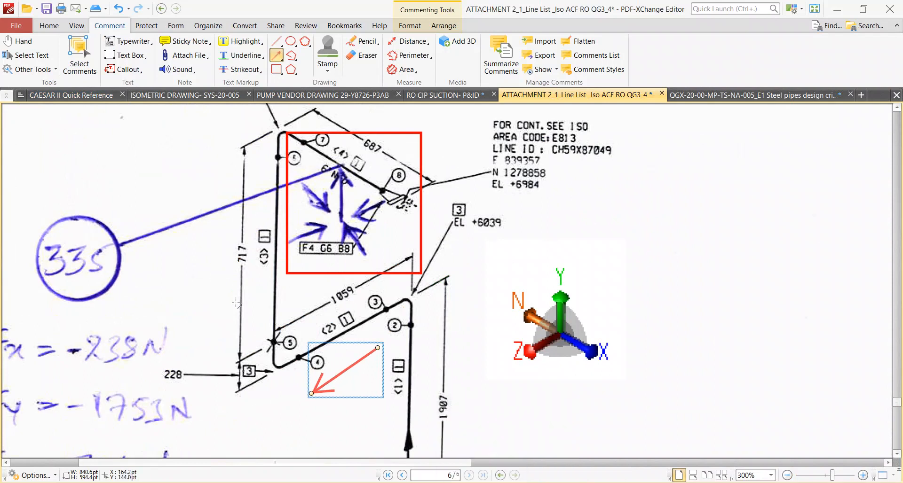
key(alt+Tab)
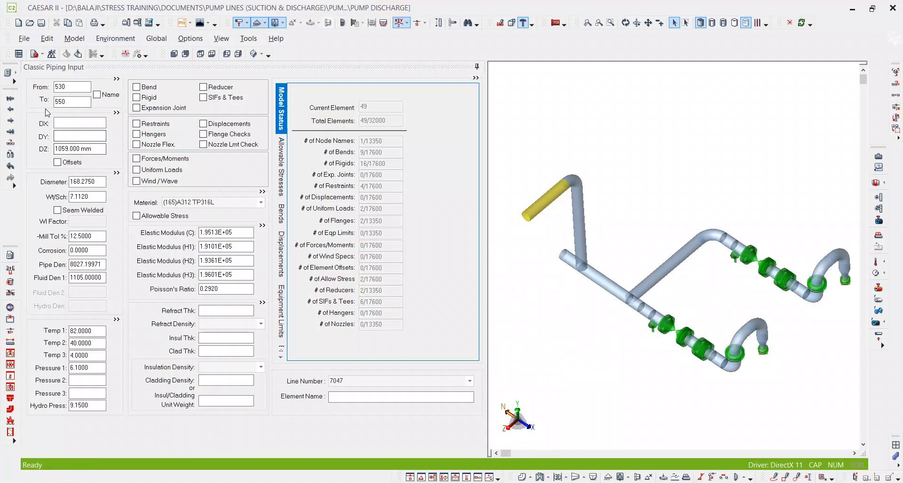
click(74, 101)
key(alt+c)
click(74, 135)
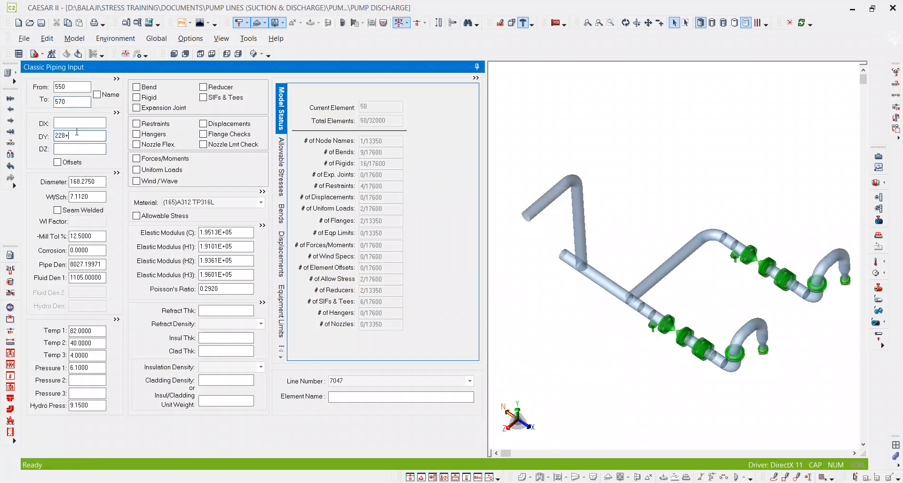
key(Tab)
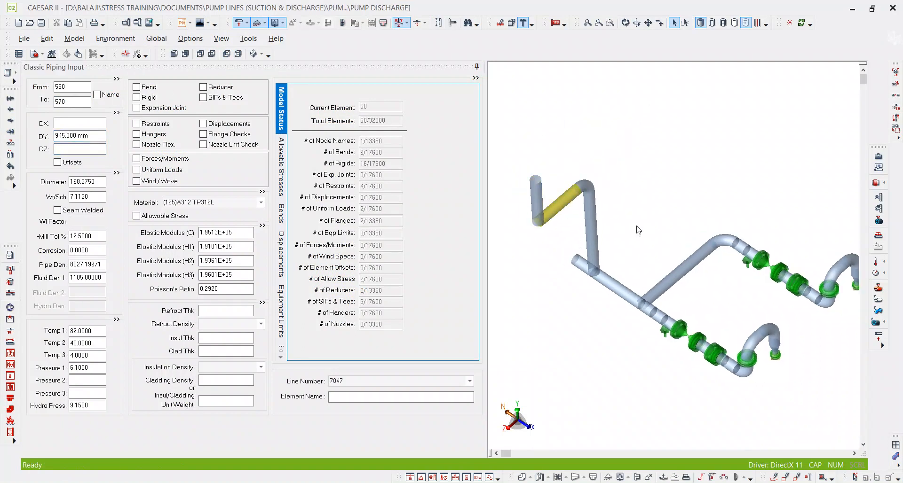
key(Page_Up)
scroll(570, 213, up, 2)
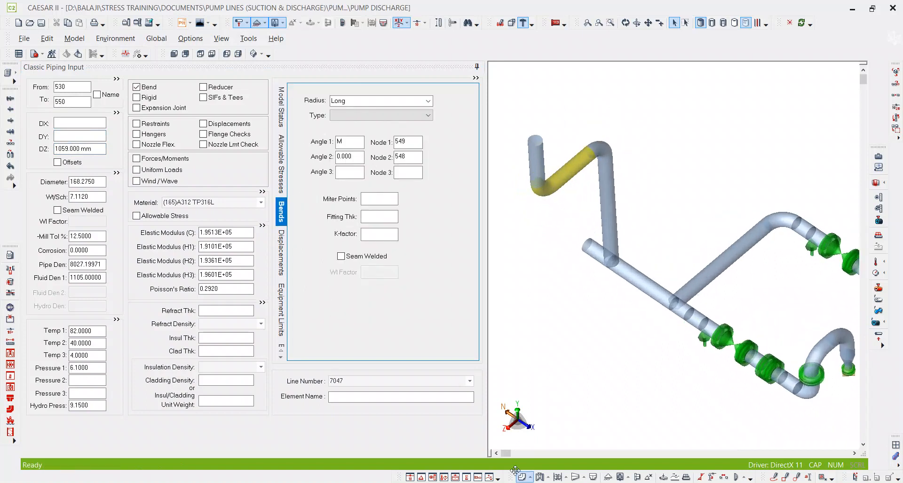
Draw an arrow toward +X along the 687 mm upper run on the isometric, and return to CAESAR II.
key(alt+Tab)
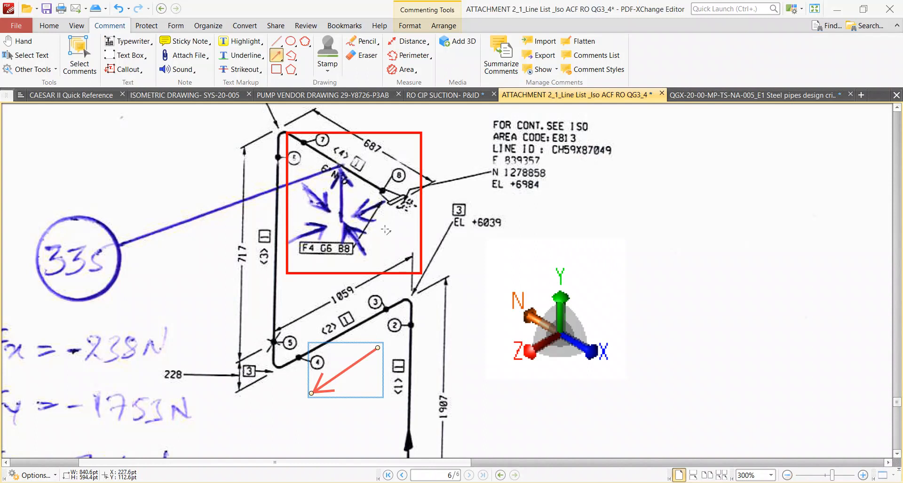
mouse_move(511, 209)
mouse_down()
mouse_move(587, 237)
mouse_move(602, 258)
mouse_move(508, 191)
mouse_up()
click(369, 133)
key(Delete)
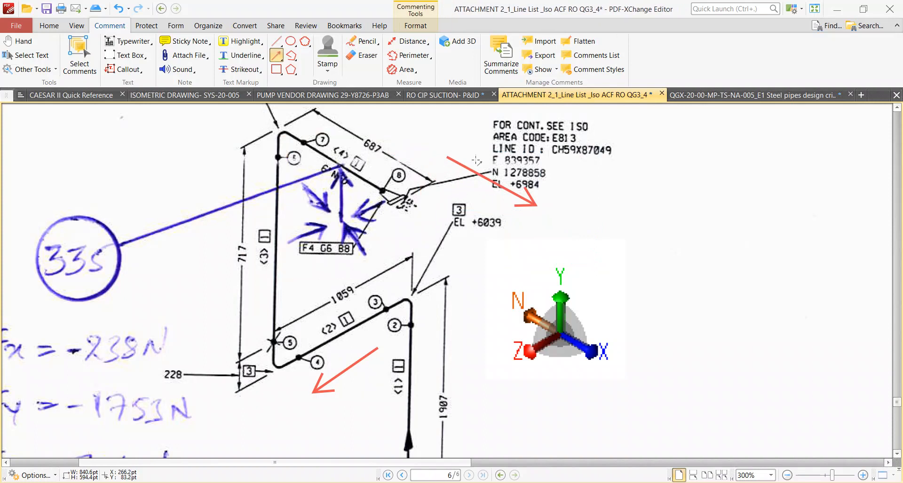
drag(473, 172, 376, 128)
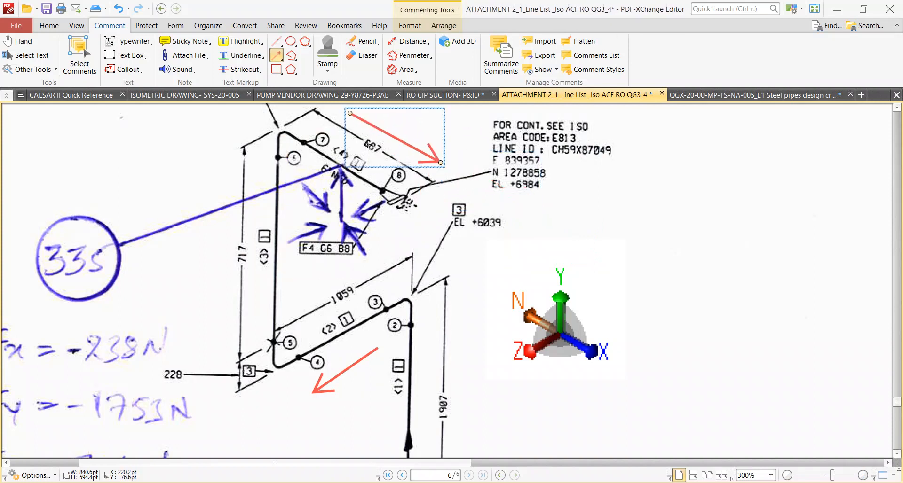
ctrl+scroll(378, 154, up, 1)
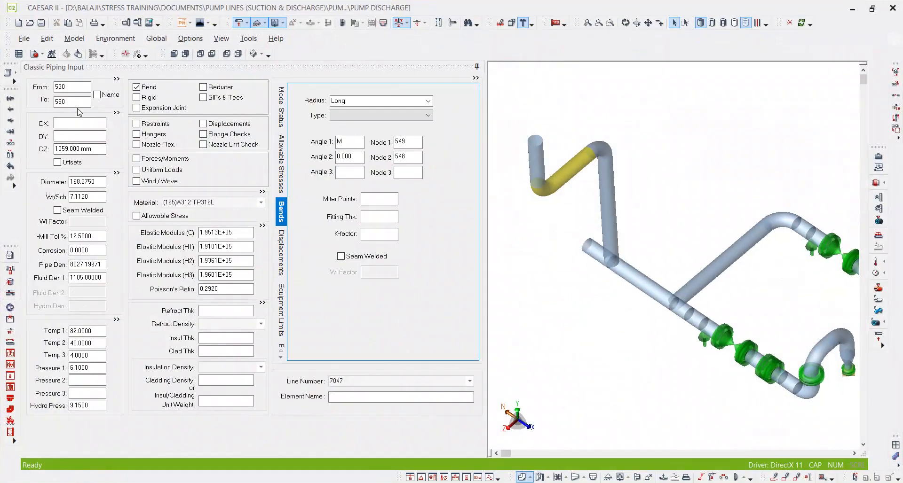
click(77, 102)
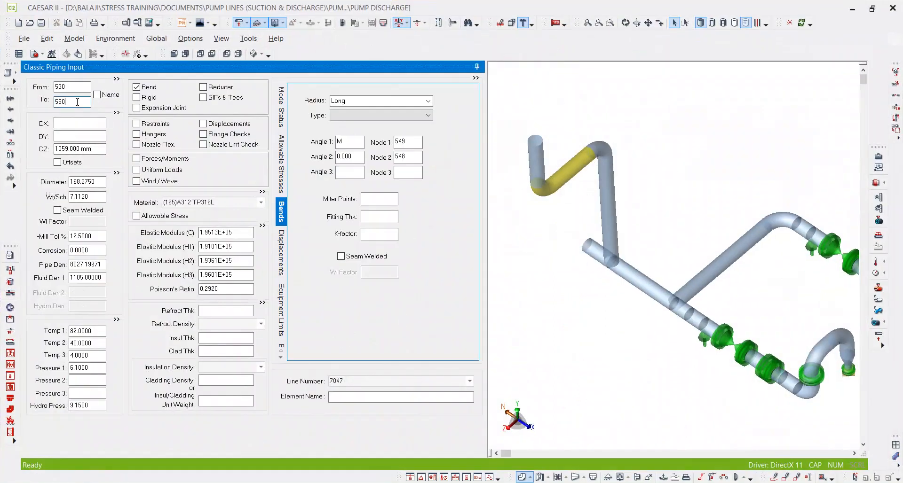
Assign a bend at node 570 on the element from 550 to 570 and start the following element.
key(Page_Down)
click(77, 102)
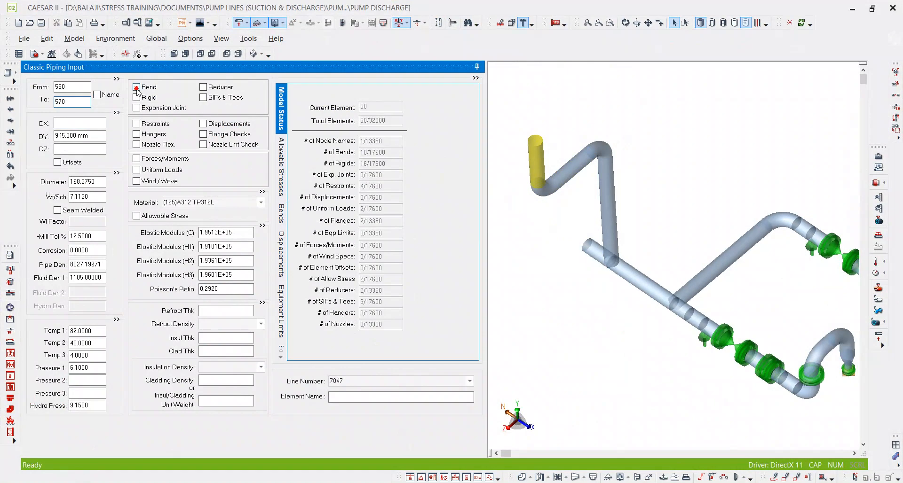
key(space)
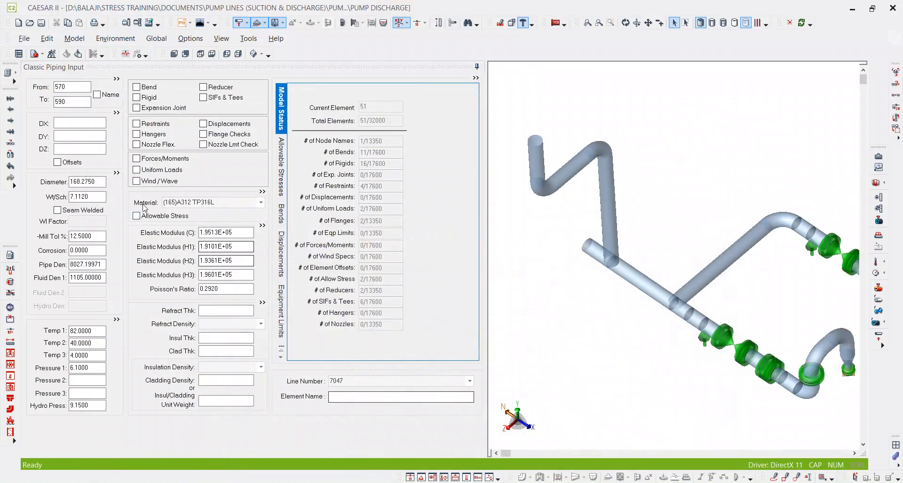
Give element 570 to 590 a DX of 598 mm, calculated as 687 minus 89, and save the model.
click(92, 125)
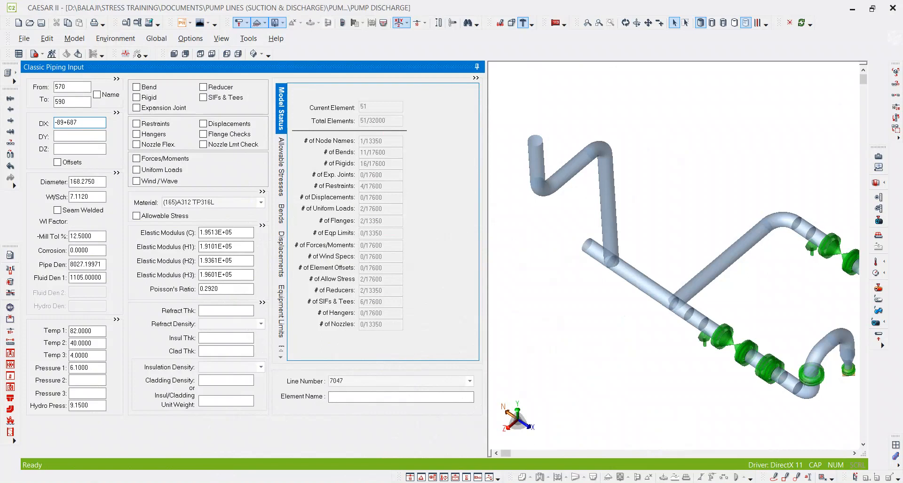
key(Return)
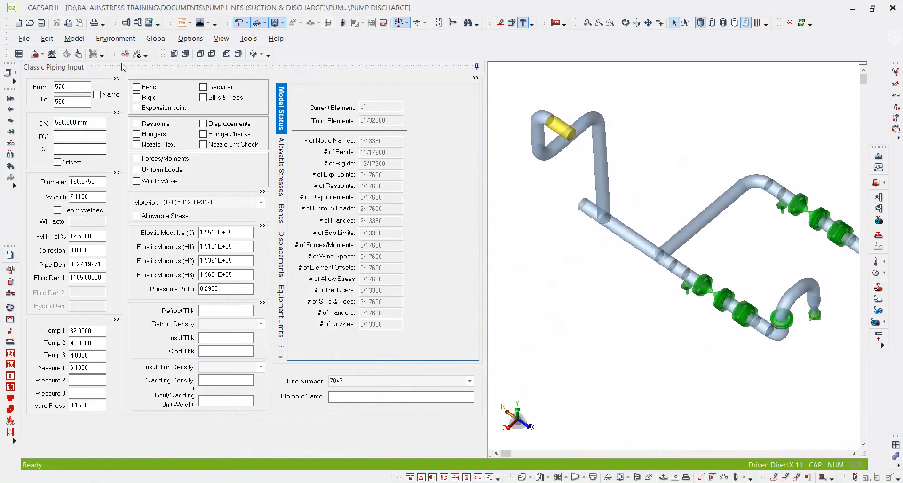
click(42, 22)
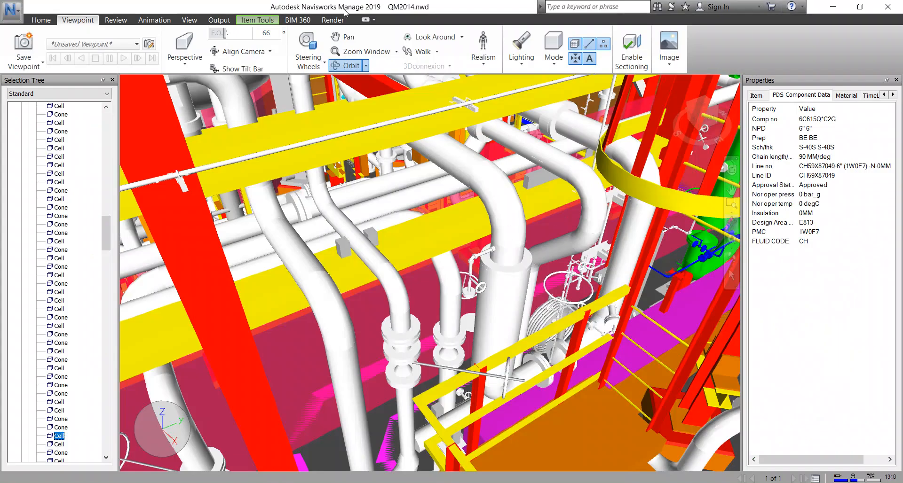
In the Navisworks plant model, examine the routing of the discharge risers and headers around the highlighted tee, and return to CAESAR II.
scroll(490, 212, down, 8)
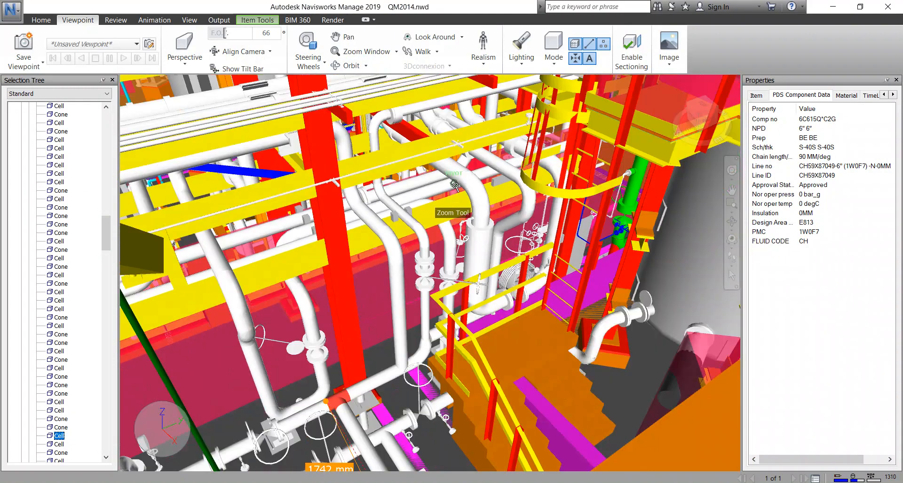
scroll(468, 239, up, 8)
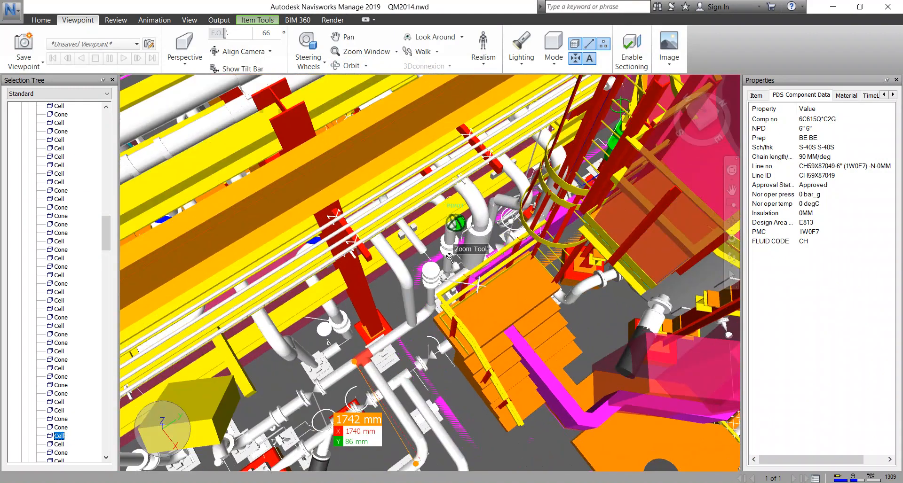
scroll(449, 257, up, 2)
drag(417, 324, 336, 294)
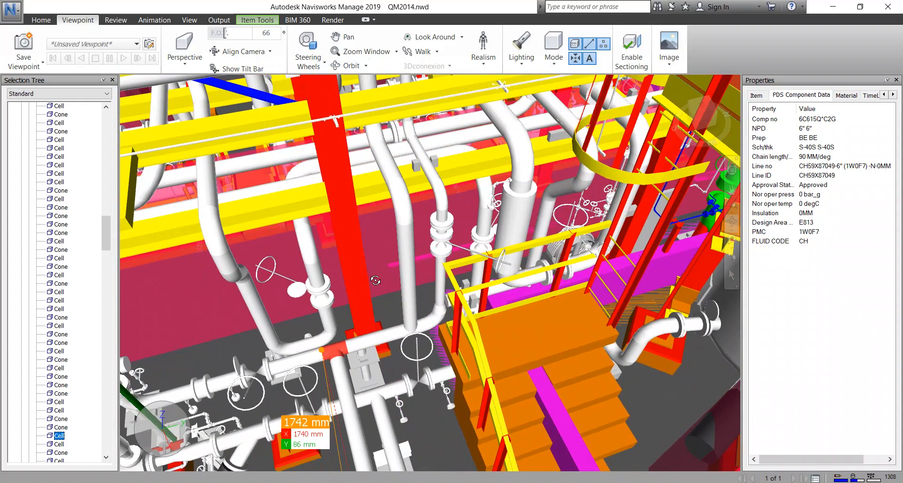
middle_drag(416, 228, 436, 194)
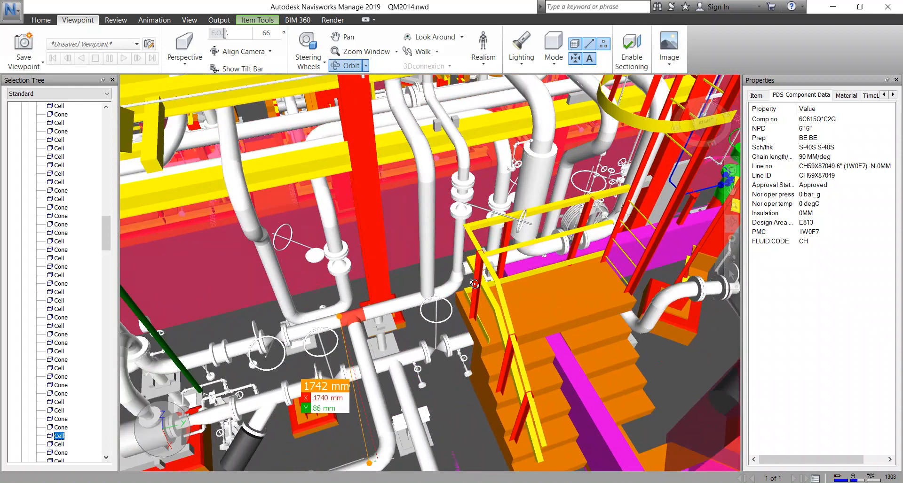
scroll(374, 283, up, 1)
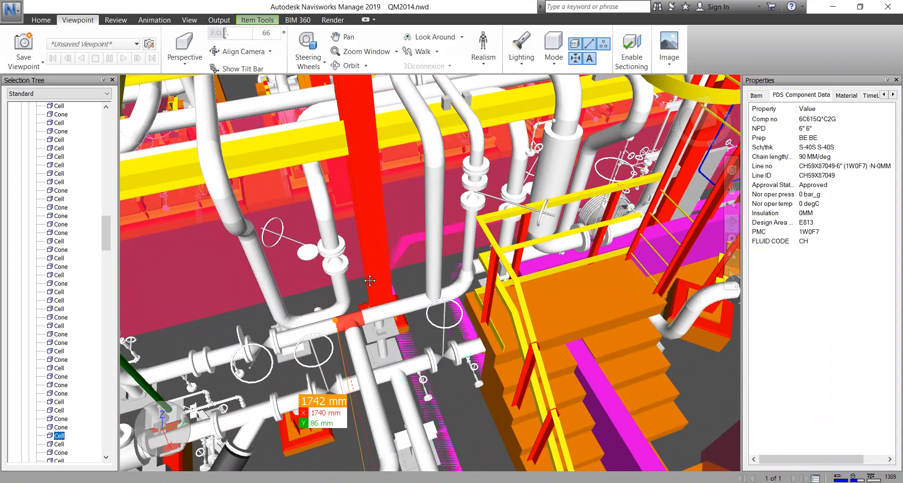
middle_drag(341, 277, 433, 297)
shift+middle_drag(377, 367, 447, 367)
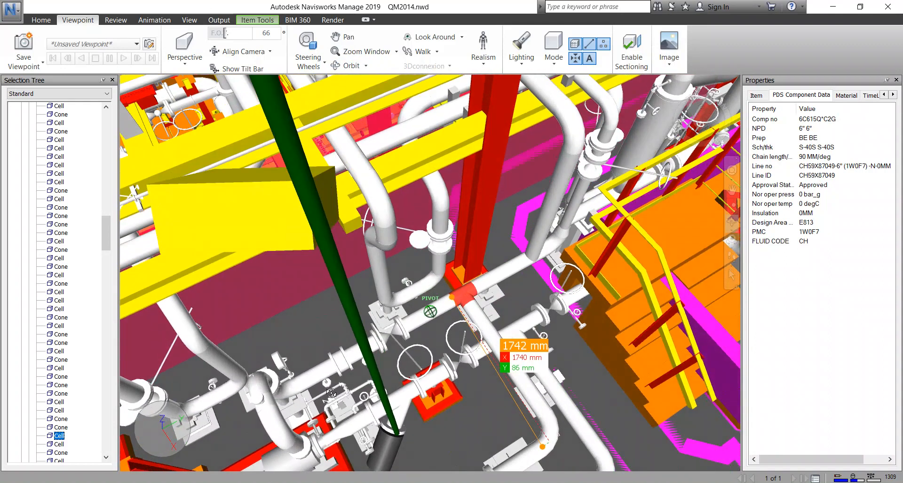
scroll(309, 382, up, 2)
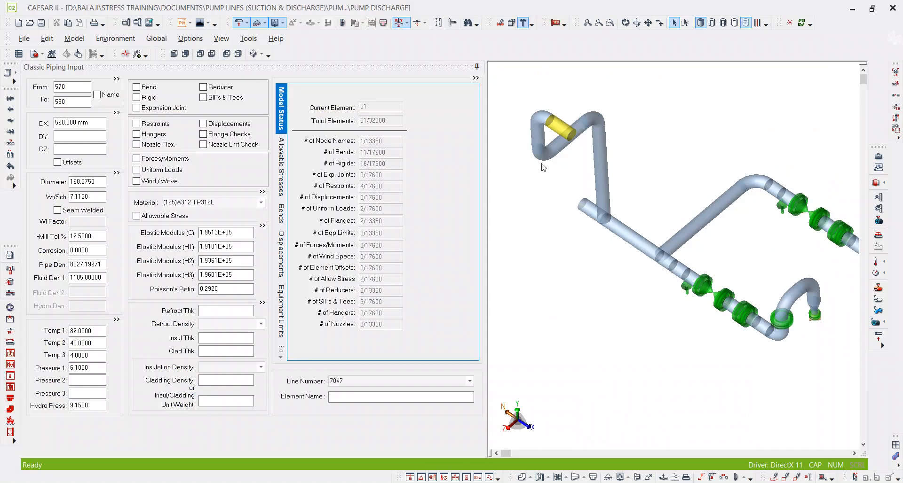
middle_drag(543, 166, 549, 187)
scroll(583, 135, up, 4)
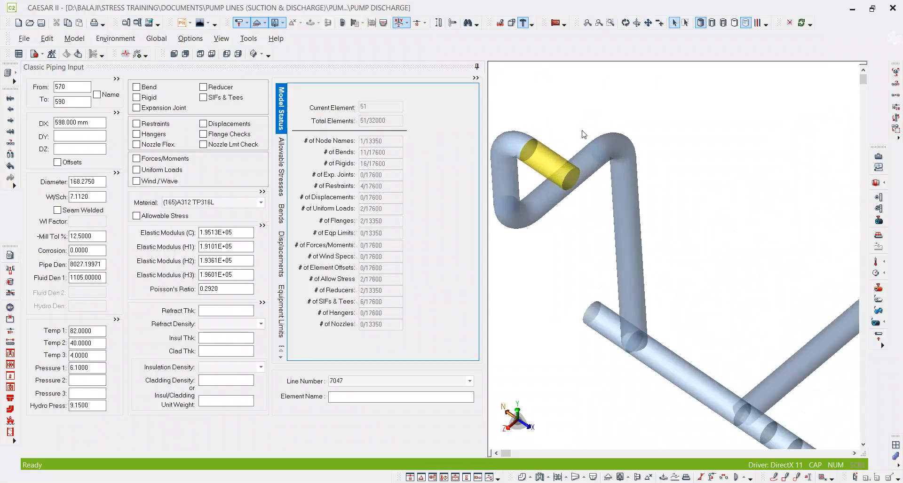
Add element 590 to 610 with DX 89 mm and make it rigid with a weight of 138 N.
click(75, 100)
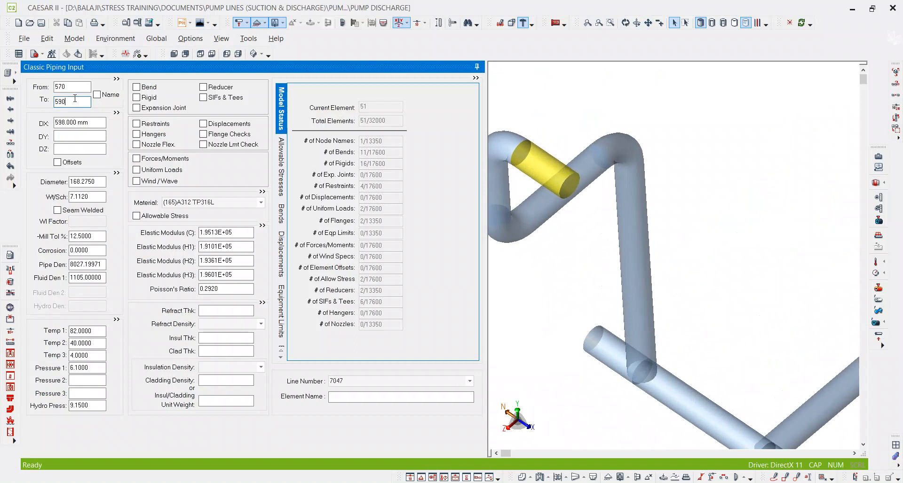
double_click(75, 99)
key(alt+c)
click(92, 126)
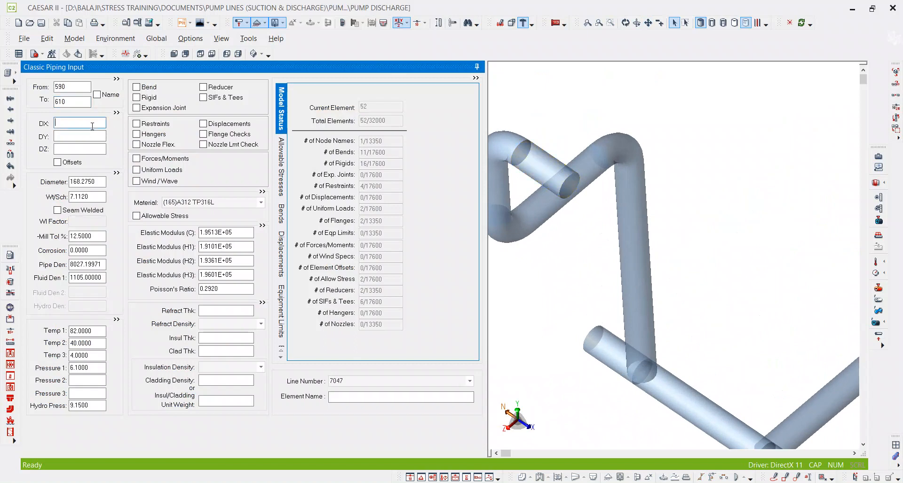
key(Tab)
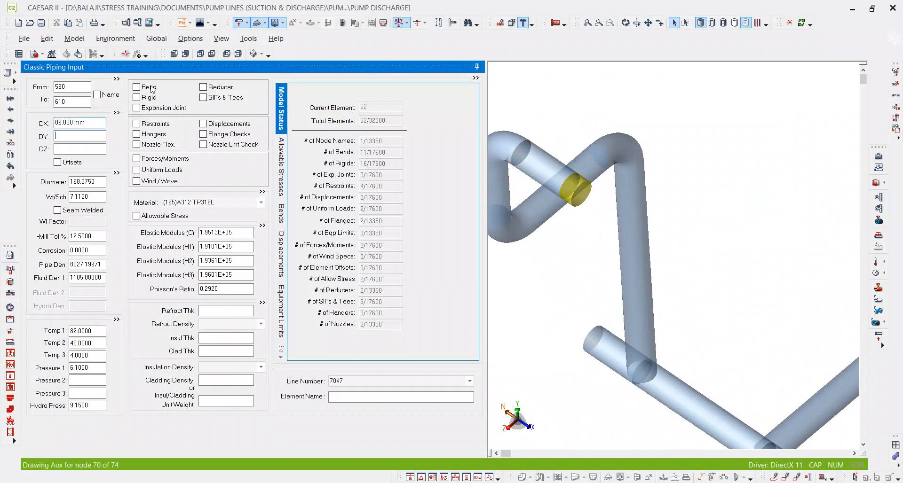
key(space)
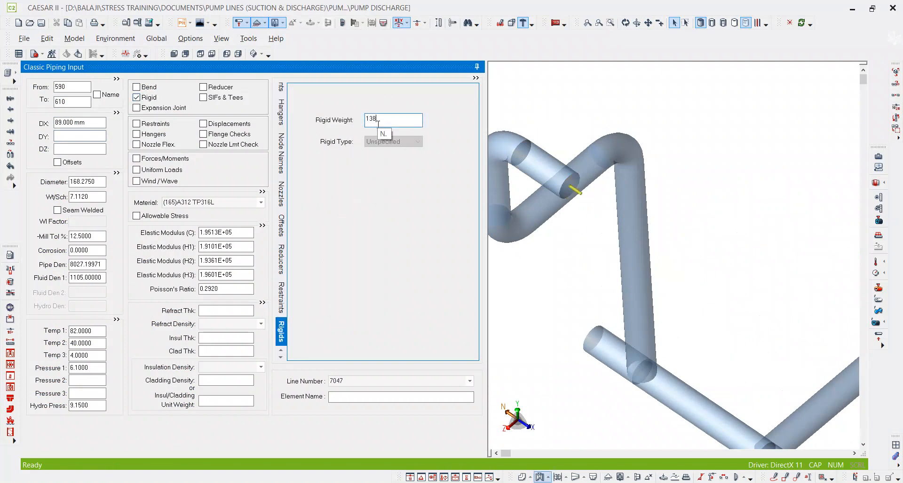
text(138)
key(Tab)
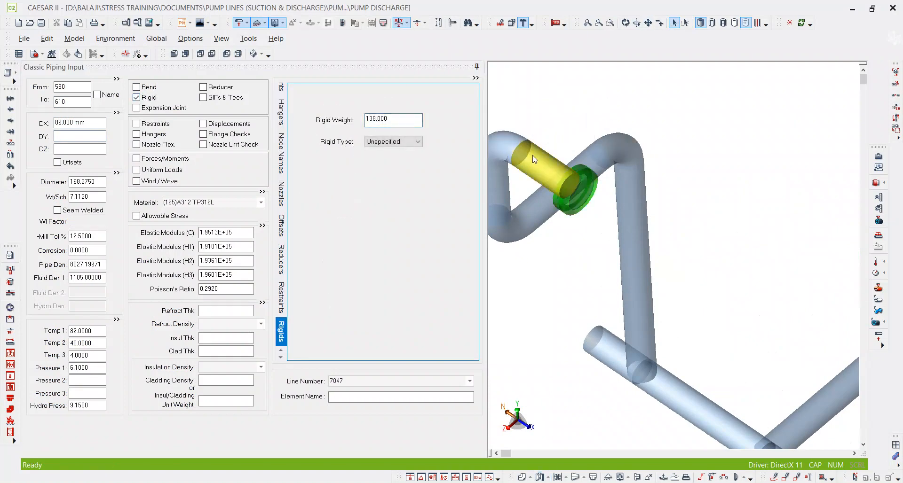
Break element 570 to 590 by inserting node 580 at 350 mm from node 570.
click(74, 98)
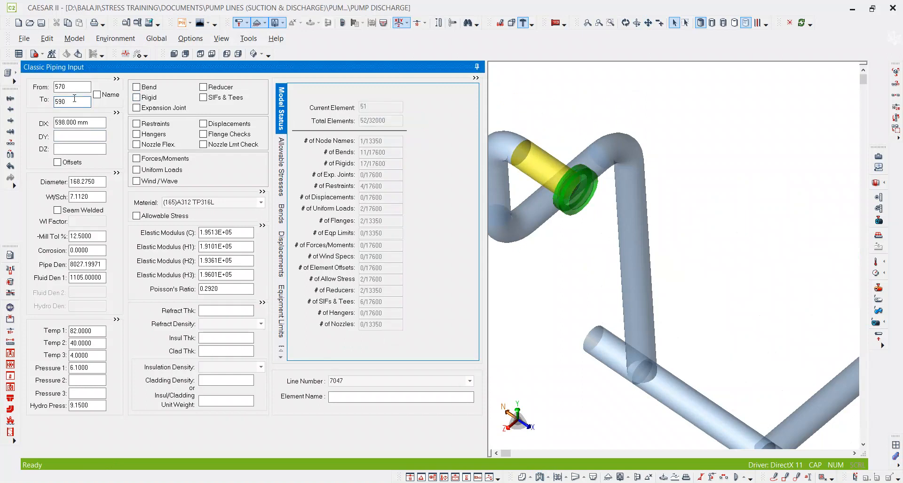
key(alt+b)
drag(520, 215, 417, 213)
text(30)
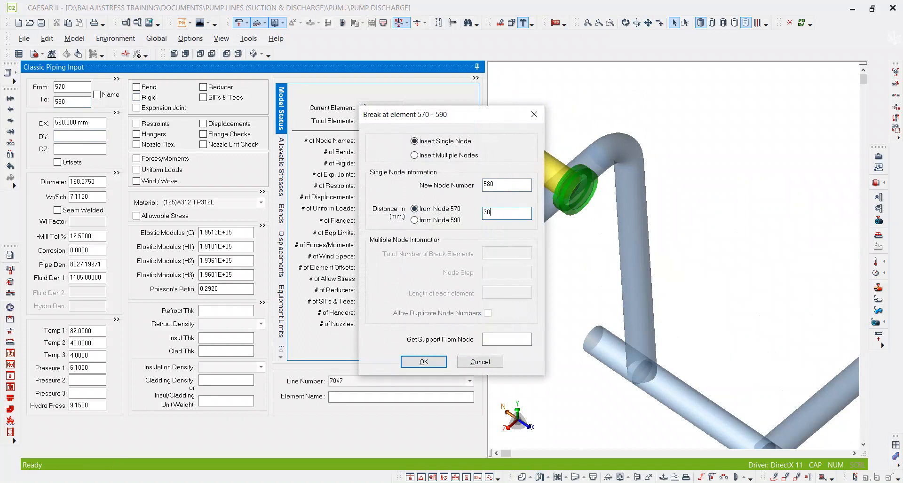
key(BackSpace)
key(BackSpace)
text(50)
key(Return)
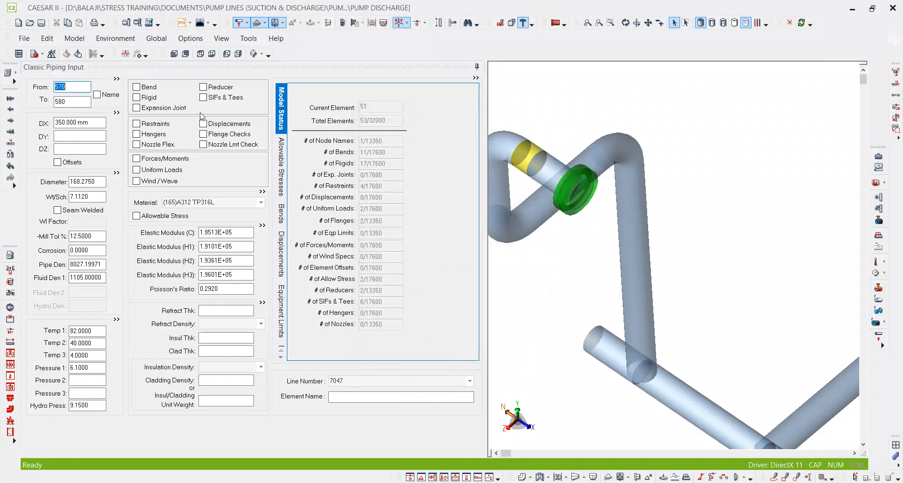
Add a restraint at node 580 and open its restraint type for editing.
click(158, 123)
click(345, 126)
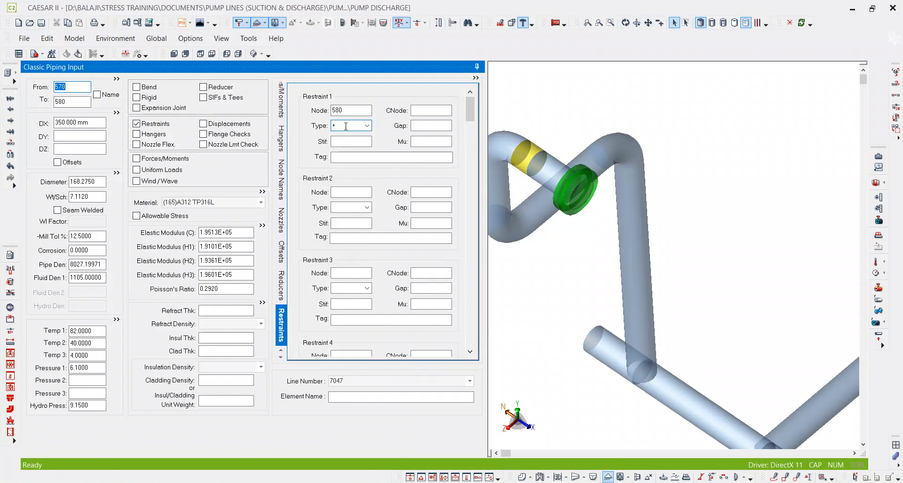
Set the first restraint at node 580 to type Y with a friction coefficient of 0.300.
text(Y)
key(Tab)
key(Tab)
key(Tab)
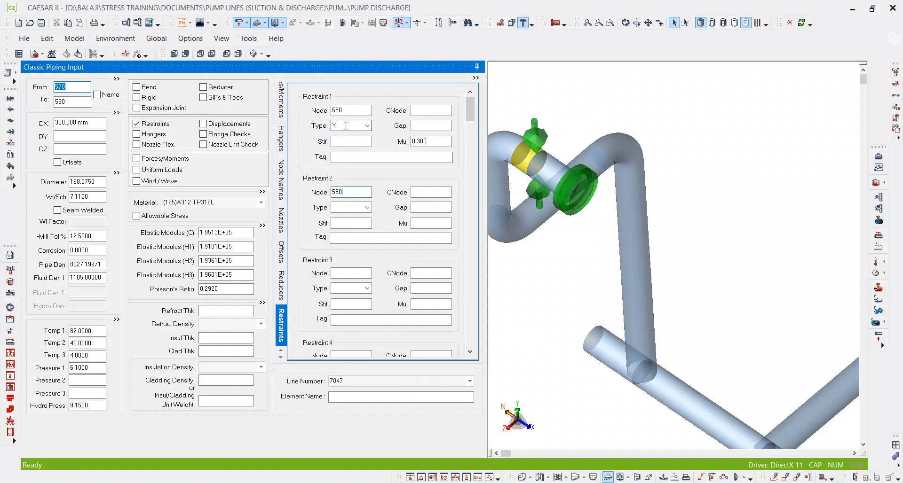
Add a Guide as the second restraint at node 580.
key(Tab)
key(Tab)
key(Tab)
key(Tab)
key(Tab)
key(Tab)
Add a LIM axial stop as the third restraint at node 580.
click(349, 273)
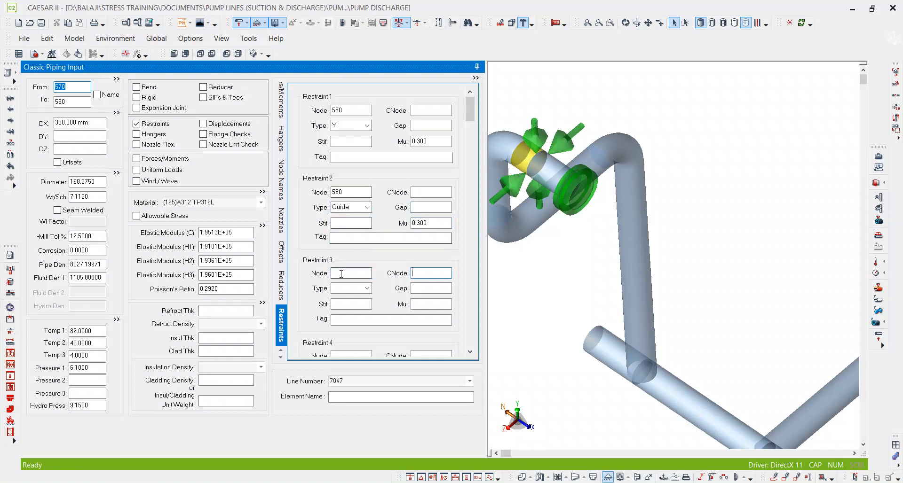
text(5)
key(Tab)
key(Tab)
text(LIM)
key(Tab)
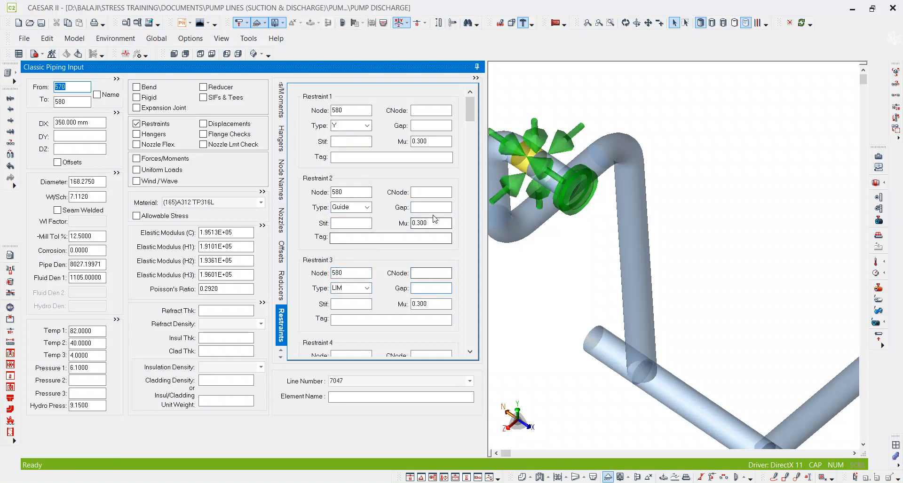
Clear the friction coefficients of the Guide and LIM restraints at node 580.
drag(432, 226, 397, 236)
key(Delete)
drag(450, 304, 413, 305)
key(Delete)
click(430, 224)
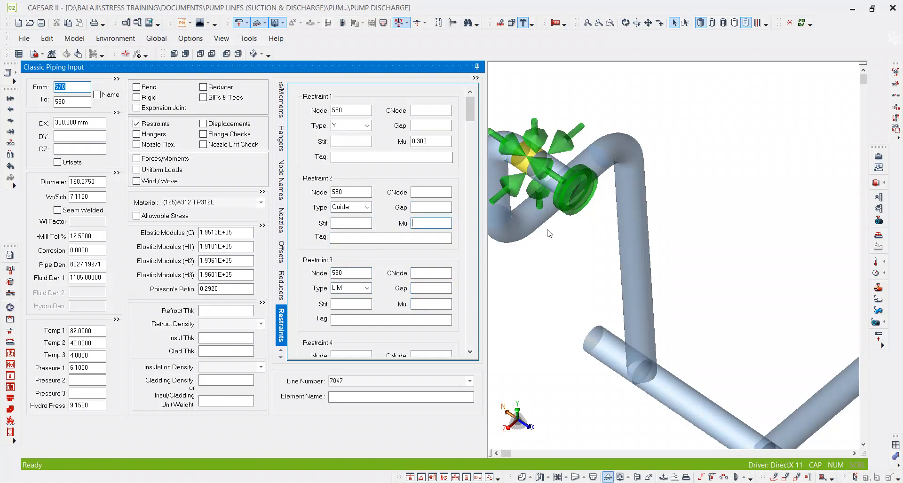
middle_drag(549, 234, 649, 207)
click(438, 221)
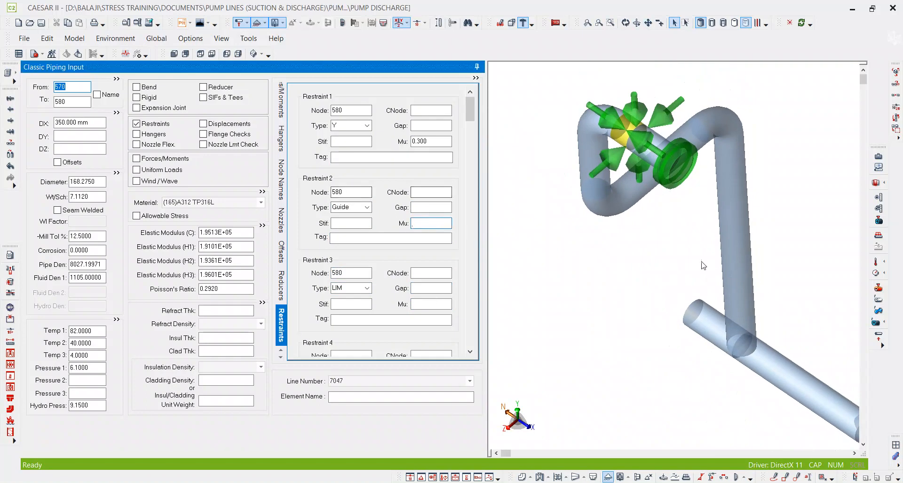
Locate the support between the two header tees in the isometric PDF, and select header element 470 to 490 in CAESAR II.
scroll(688, 258, down, 5)
scroll(645, 212, down, 3)
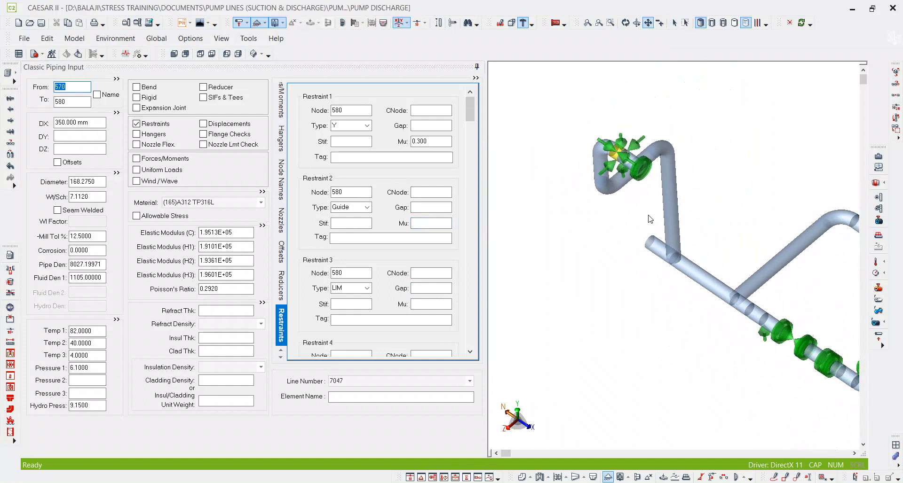
middle_drag(657, 203, 611, 197)
scroll(623, 219, up, 2)
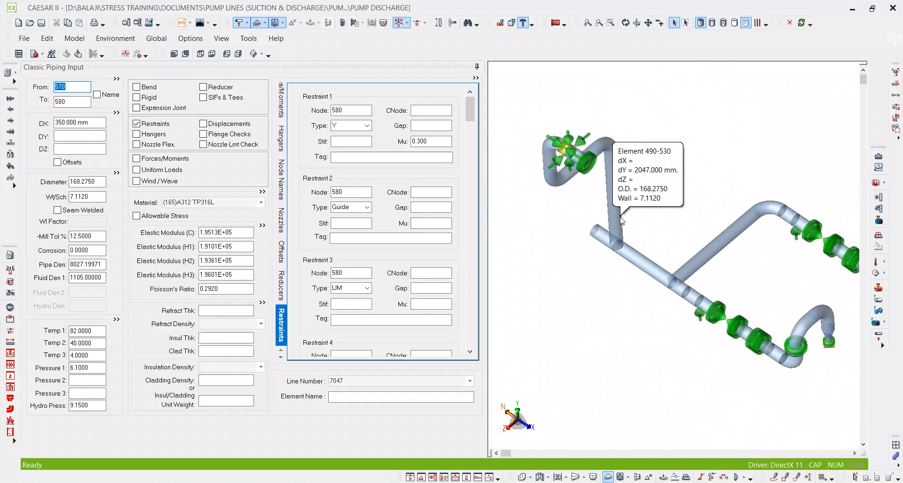
middle_drag(661, 194, 650, 205)
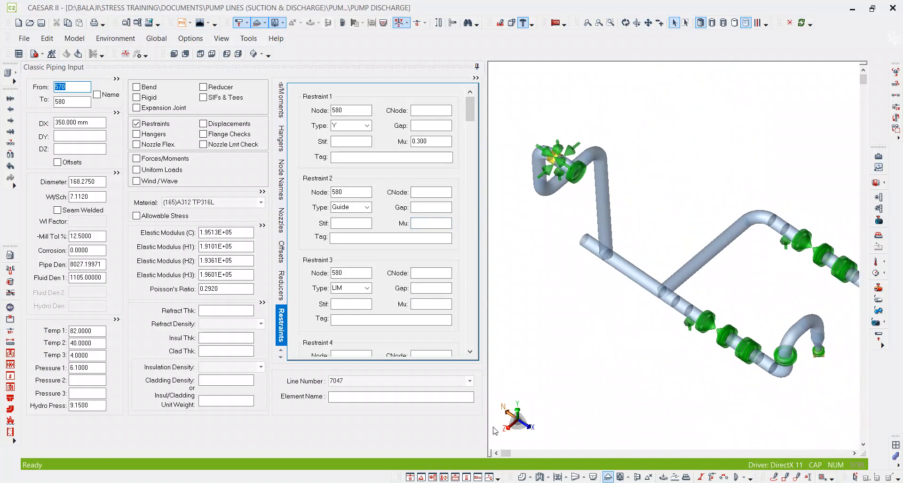
key(alt+Tab)
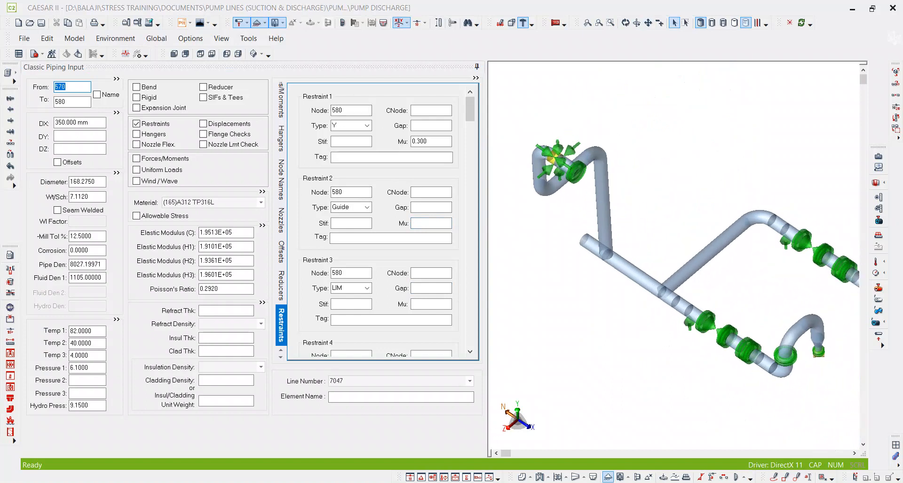
ctrl+scroll(478, 326, down, 4)
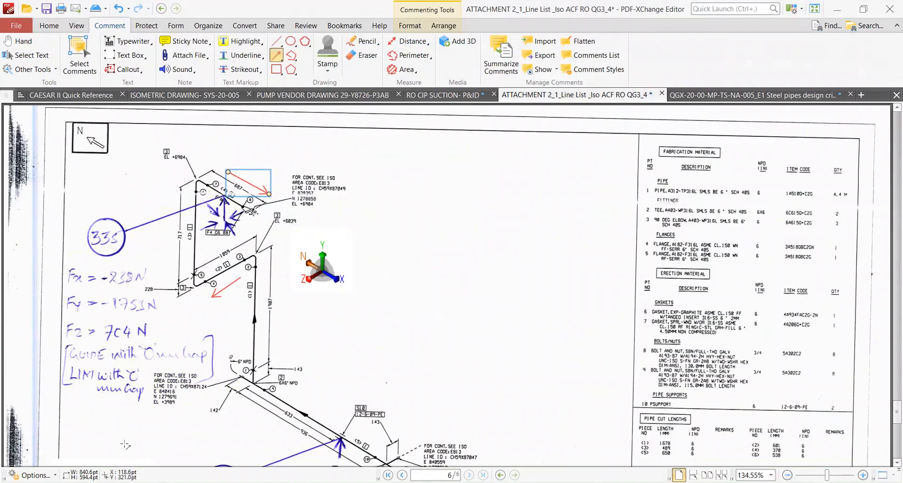
scroll(342, 361, down, 2)
ctrl+scroll(342, 361, up, 3)
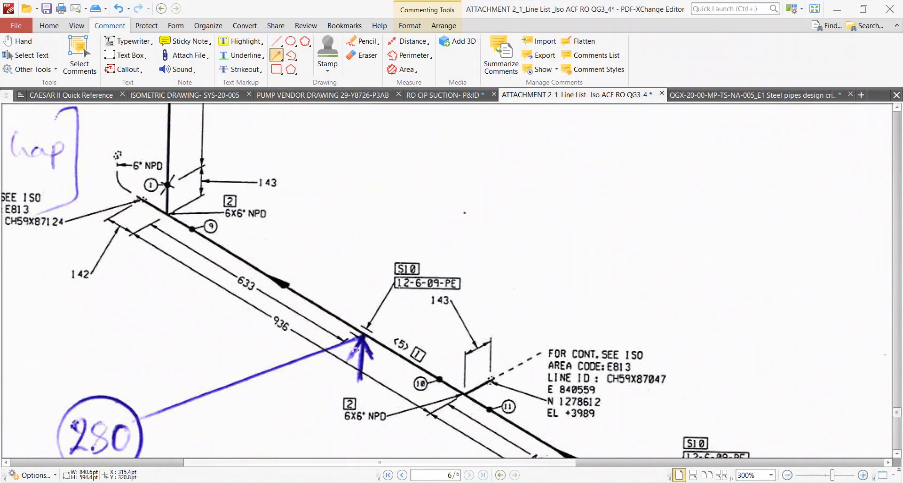
key(alt+Tab)
click(637, 273)
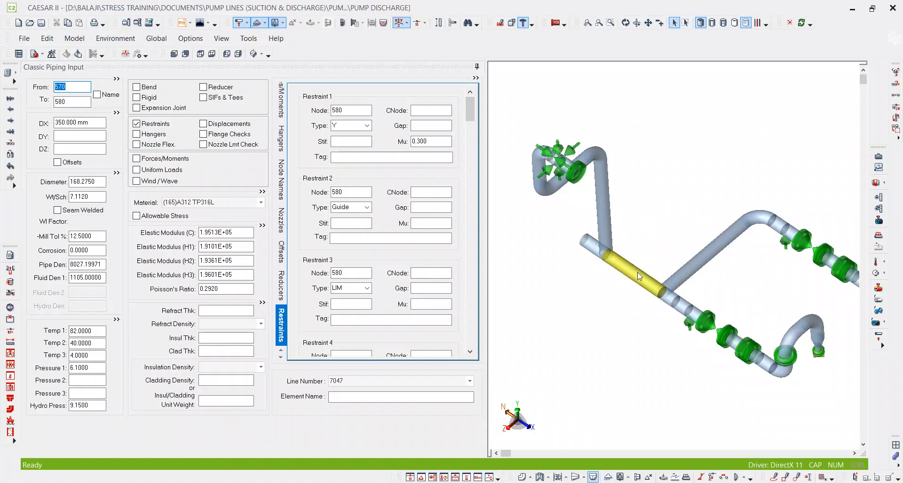
Reread the header dimensions on the isometric and calculate 936 - 633 in Calculator for the support distance.
key(alt+Tab)
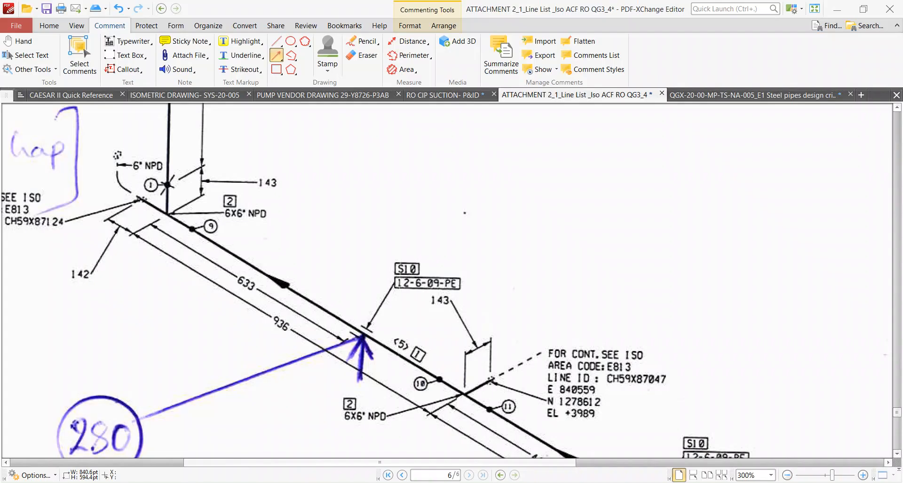
scroll(336, 314, down, 1)
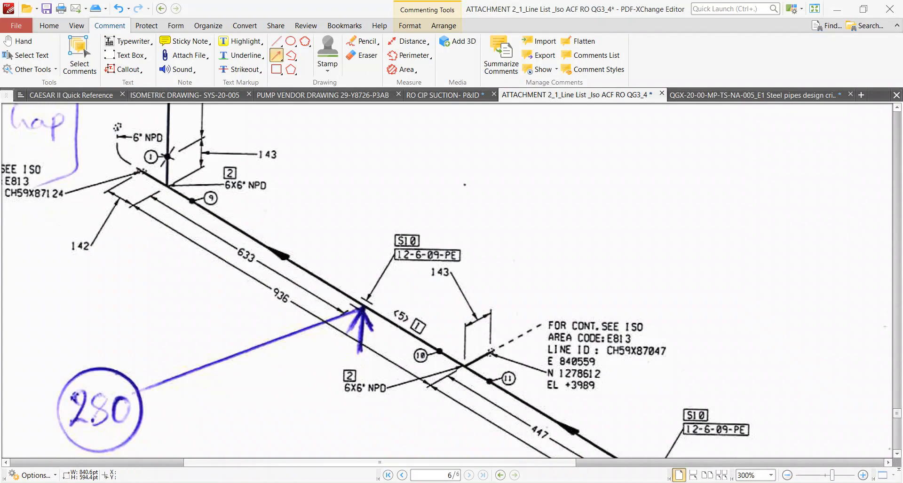
key(alt+Tab)
key(Escape)
text(93)
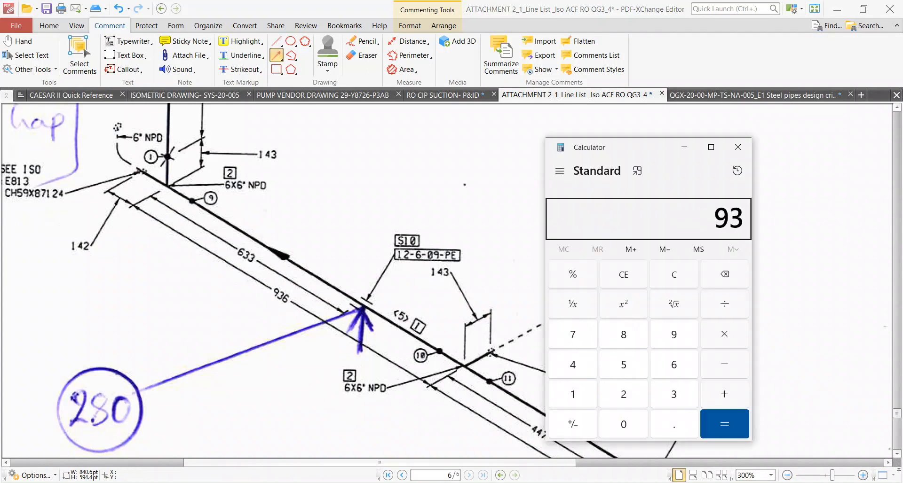
text(6 - 633 =)
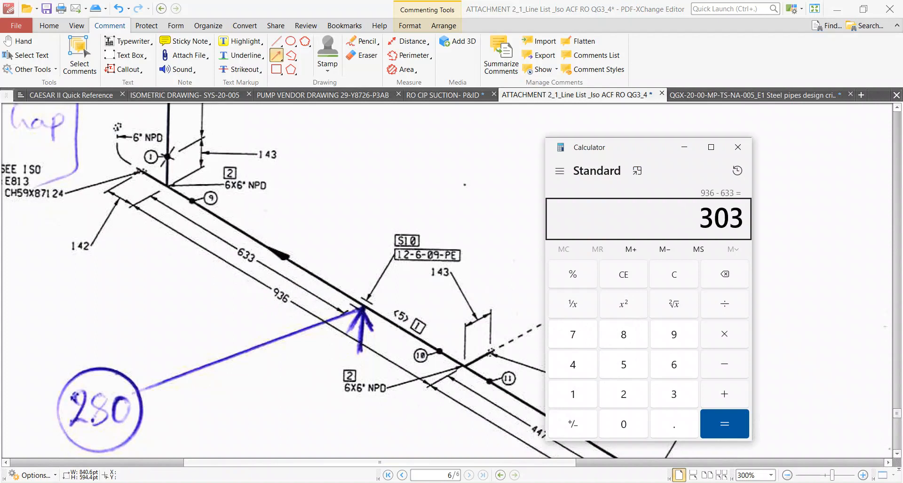
In CAESAR II, break element 470 to 490 by inserting node 480 at 303 mm from node 470.
key(alt+Tab)
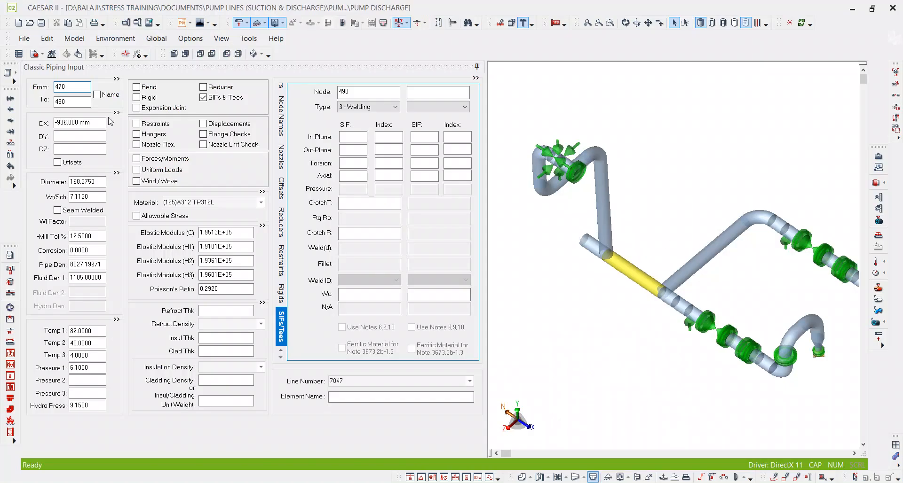
click(69, 103)
key(alt+b)
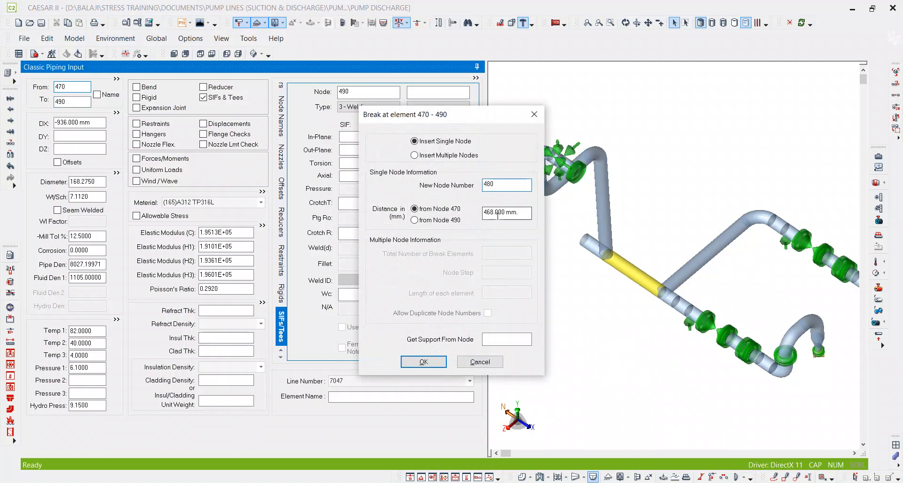
drag(526, 215, 408, 229)
text(303)
key(Tab)
key(Return)
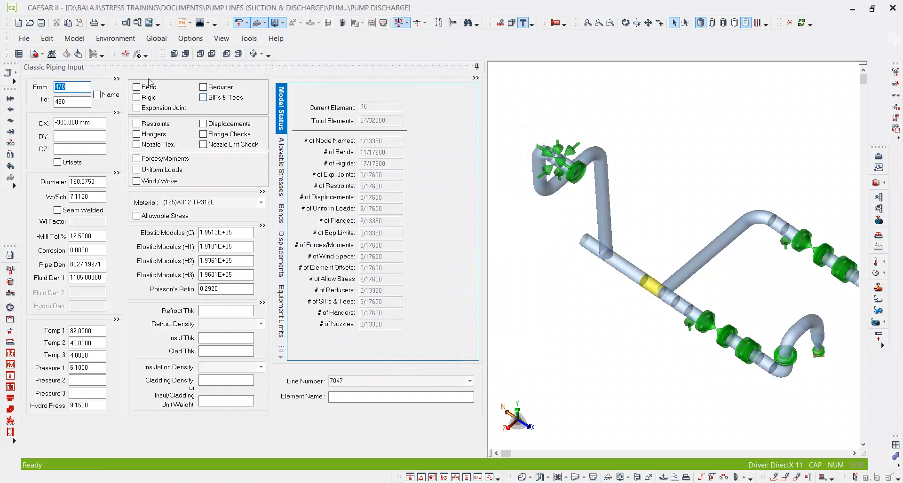
Add a +Y restraint with a friction coefficient of 0.300 at node 480.
click(158, 125)
click(350, 126)
key(Tab)
key(Tab)
key(Tab)
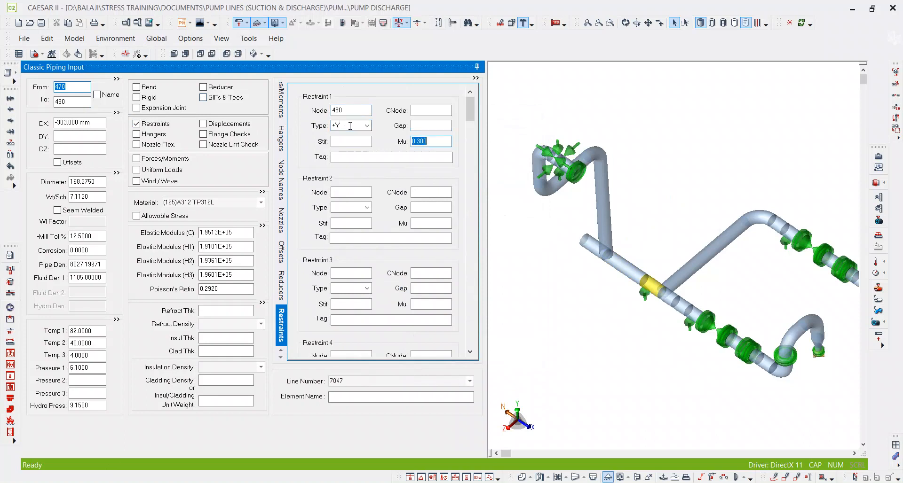
click(690, 201)
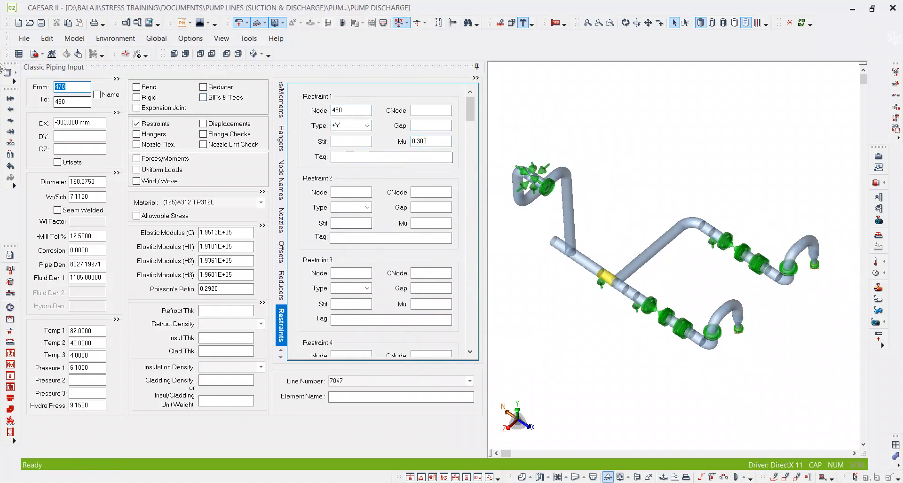
Save the piping model and rotate it to look at the discharge layout from above.
click(41, 23)
scroll(580, 221, up, 3)
scroll(580, 220, down, 3)
click(626, 22)
drag(658, 212, 618, 213)
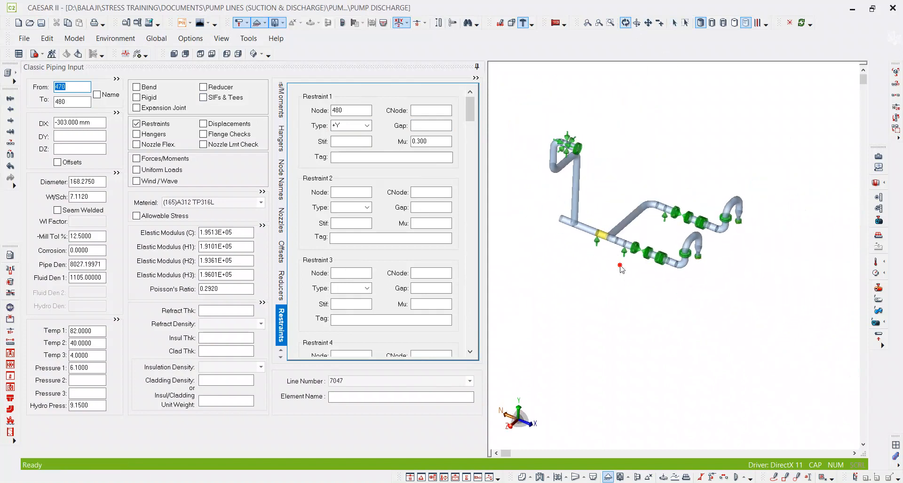
scroll(559, 134, up, 5)
scroll(657, 230, down, 5)
drag(652, 238, 582, 298)
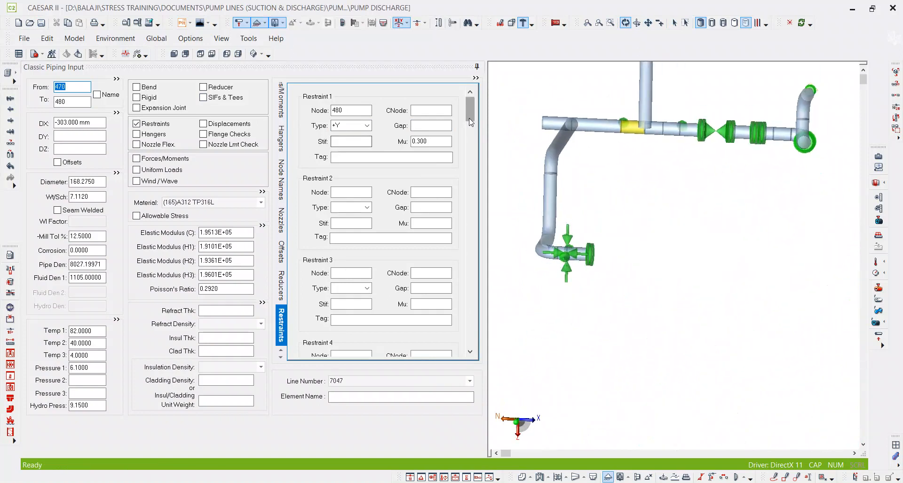
Circle the node 580 restraints and end flange with a freehand annotation, and review the surrounding plan layout.
click(773, 478)
mouse_move(604, 225)
mouse_down()
mouse_move(548, 264)
mouse_move(604, 247)
mouse_move(596, 231)
mouse_up()
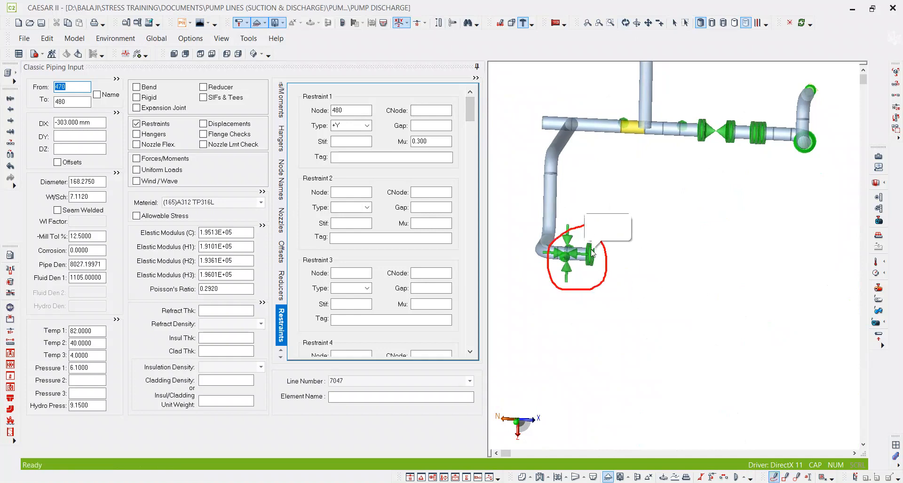
middle_drag(568, 258, 603, 266)
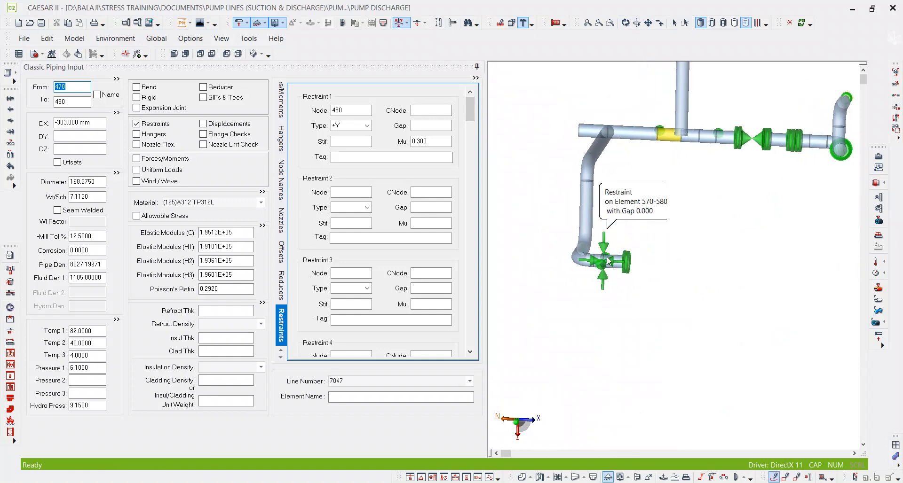
middle_drag(644, 291, 644, 343)
scroll(634, 313, down, 3)
scroll(636, 316, down, 1)
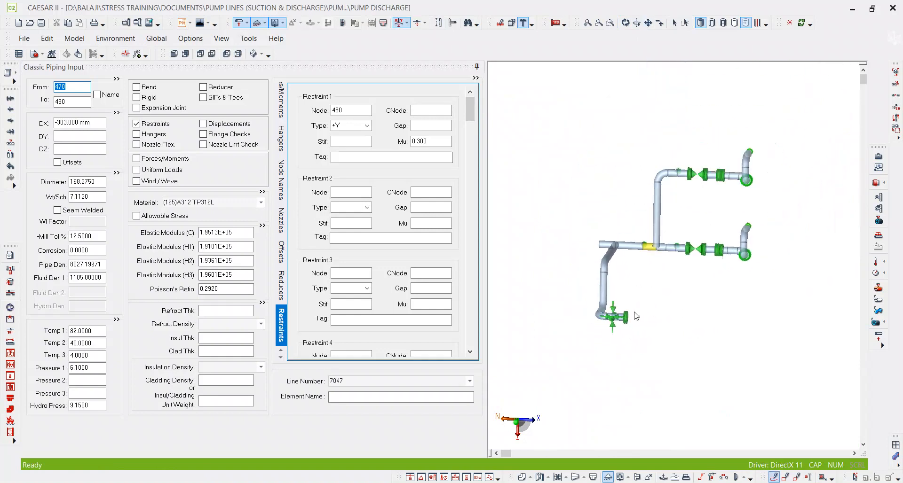
Mark the two pump discharge connections and the header's open end with freehand annotations in the plan view.
drag(776, 138, 762, 188)
drag(758, 254, 759, 242)
scroll(770, 164, up, 4)
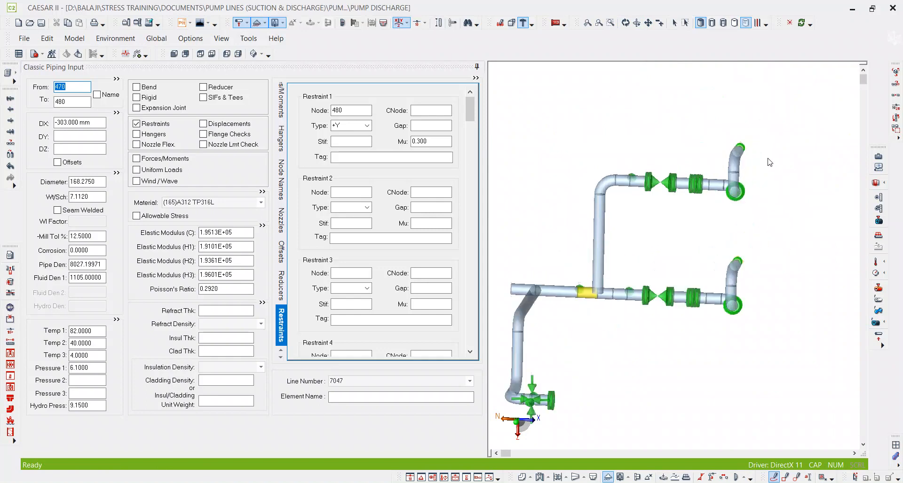
middle_drag(674, 288, 777, 215)
scroll(776, 215, down, 2)
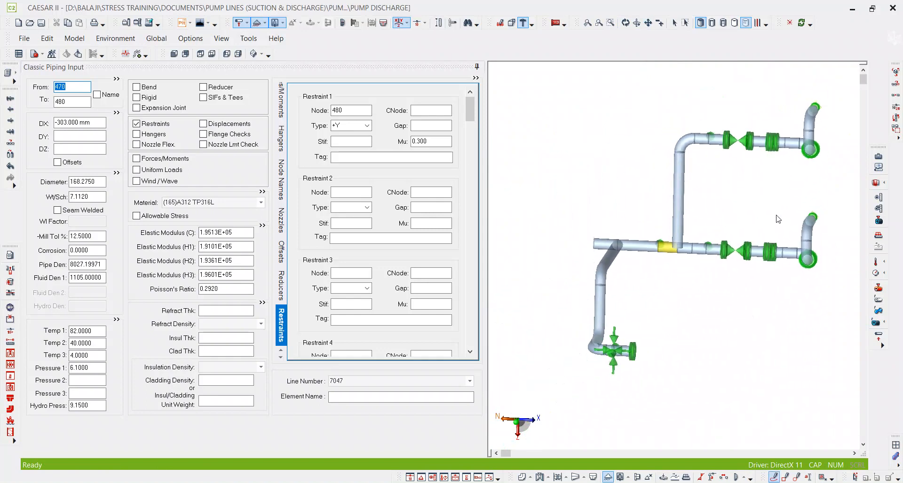
middle_drag(618, 303, 750, 308)
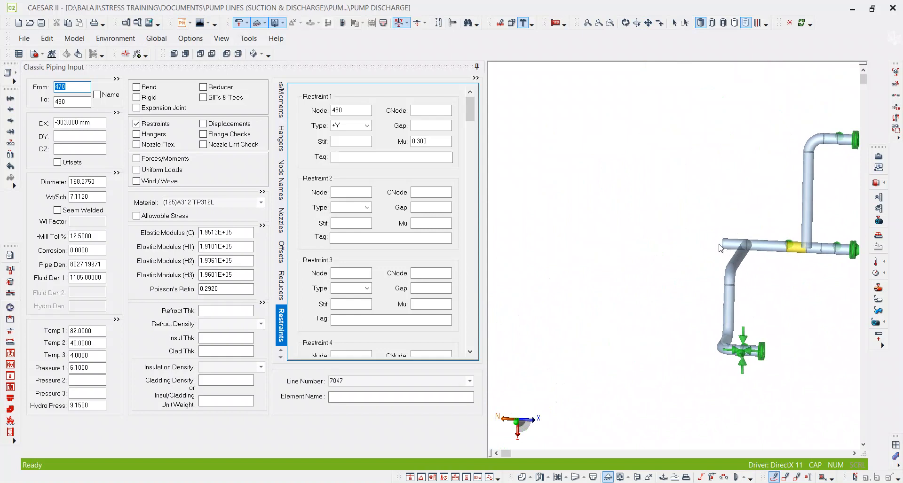
drag(704, 244, 733, 246)
Switch to the isometric view and sketch a freehand continuation from the header's open end, circling its far end and the node 580 supports.
click(252, 55)
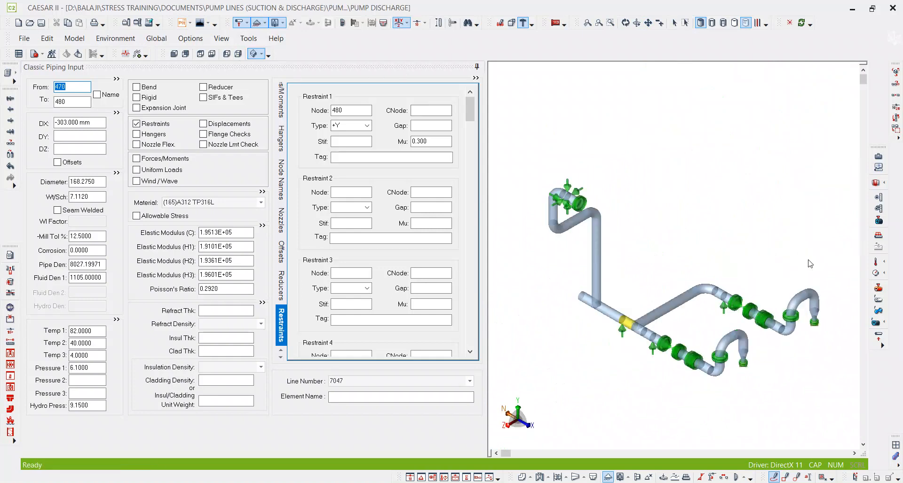
scroll(658, 282, up, 3)
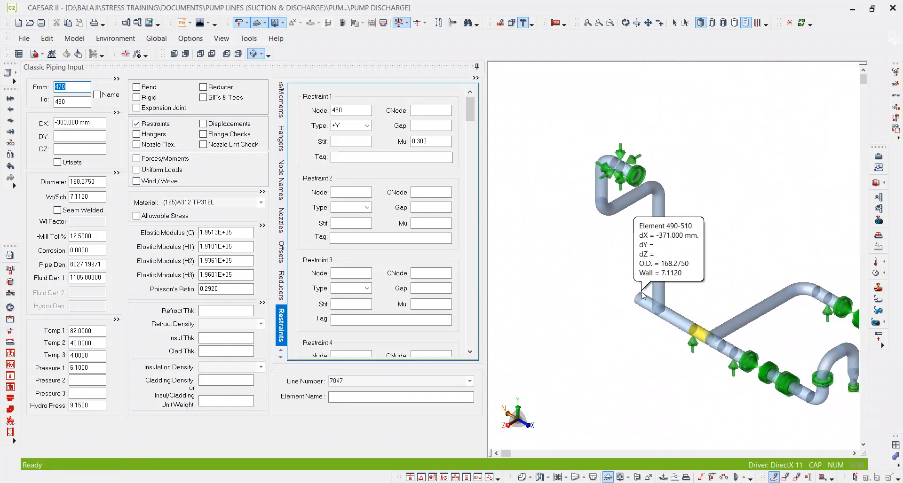
mouse_move(635, 294)
mouse_down()
mouse_move(595, 281)
mouse_move(568, 142)
mouse_move(513, 139)
mouse_up()
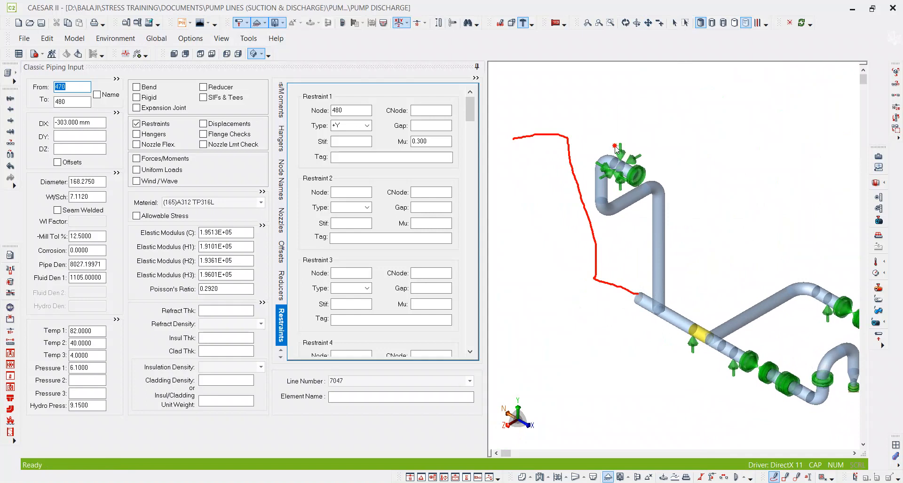
drag(620, 146, 622, 146)
mouse_move(520, 150)
mouse_down()
mouse_move(508, 144)
mouse_move(529, 131)
mouse_up()
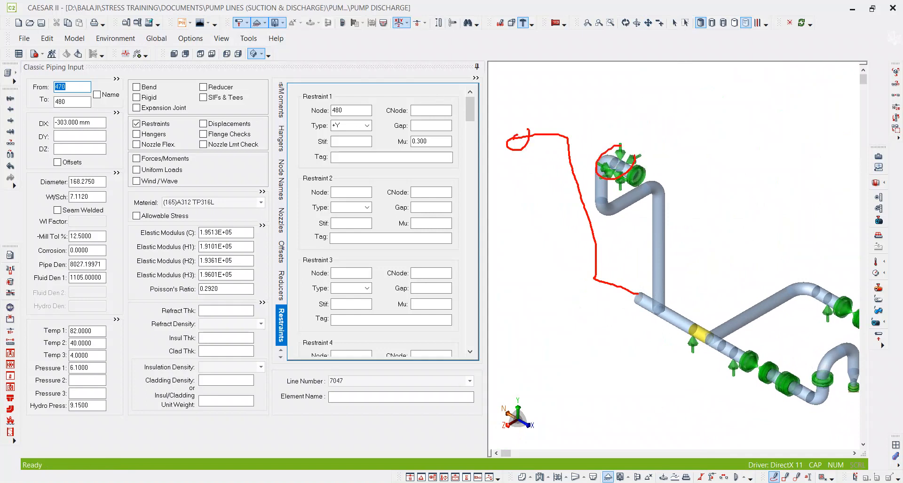
Select the header's open-end pipe element 490–510 in the isometric view.
scroll(645, 298, up, 3)
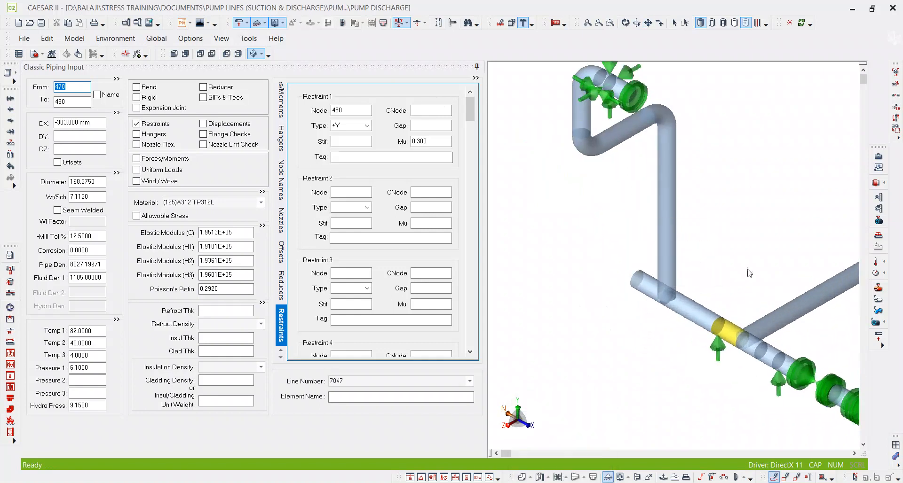
click(674, 21)
middle_drag(676, 275, 667, 229)
scroll(661, 232, up, 3)
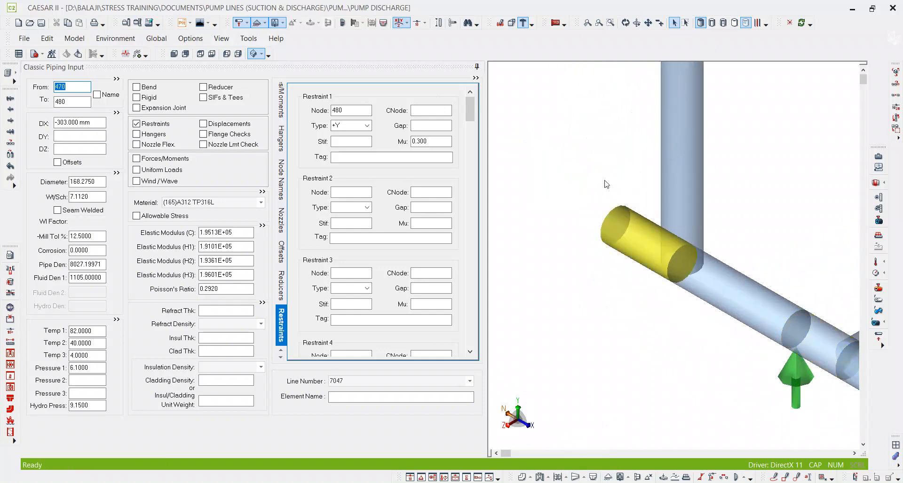
click(611, 223)
Sketch a freehand continuation from the header's open end, then cross and circle its far end.
scroll(610, 223, down, 3)
scroll(621, 234, down, 5)
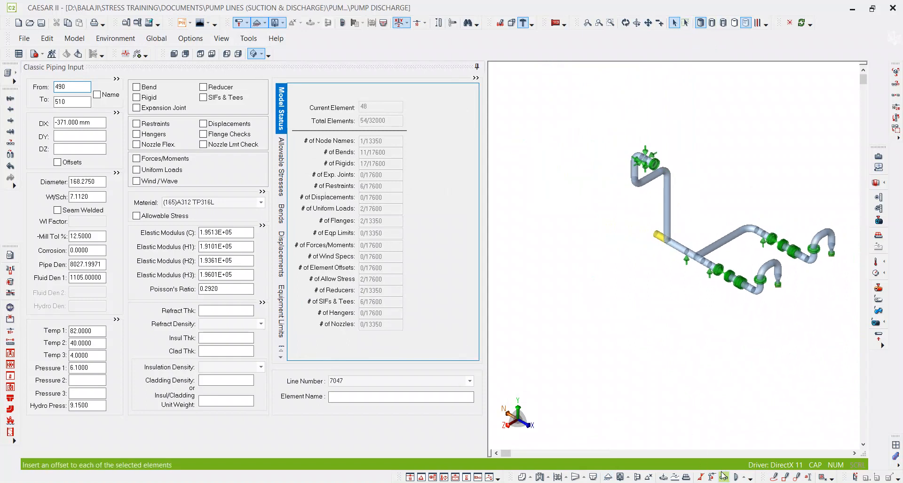
click(774, 477)
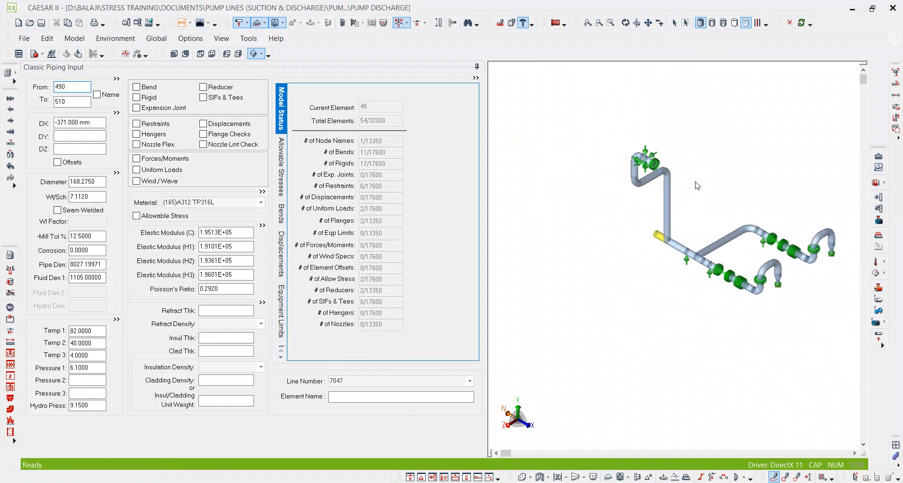
mouse_move(629, 224)
mouse_down()
mouse_move(586, 200)
mouse_move(587, 132)
mouse_move(662, 99)
mouse_move(595, 74)
mouse_move(607, 85)
mouse_move(606, 66)
mouse_move(612, 96)
mouse_move(627, 77)
mouse_move(620, 67)
mouse_up()
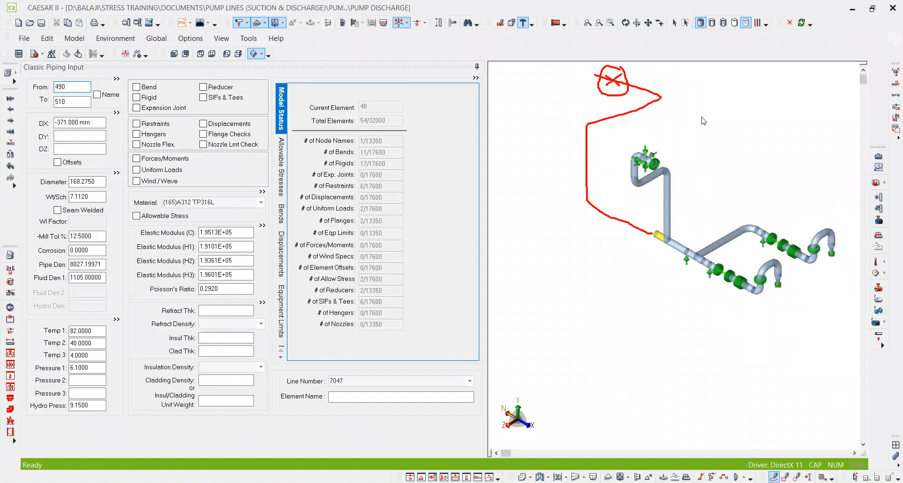
Inspect the pump discharge nozzle in the model, and switch to the pump vendor drawing in PDF-XChange Editor to view the pump elevation.
scroll(676, 211, up, 1)
middle_drag(729, 197, 611, 178)
scroll(768, 349, up, 1)
scroll(760, 207, up, 2)
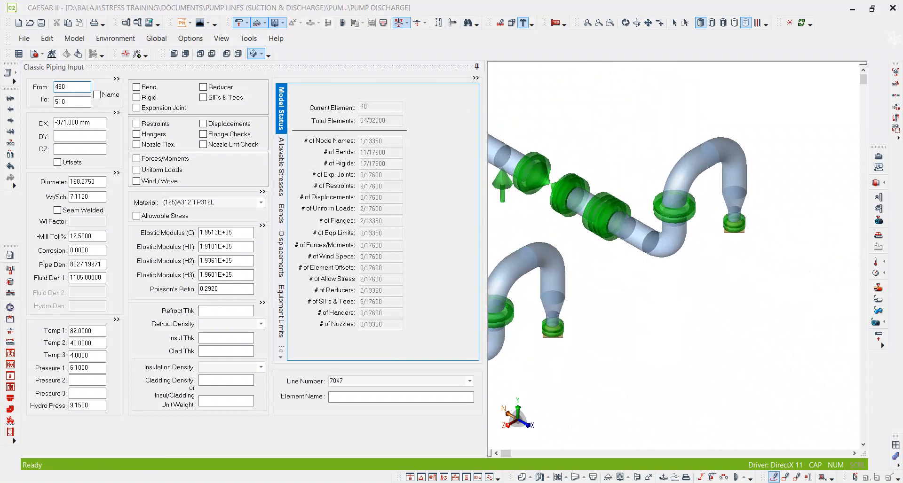
key(alt+Tab)
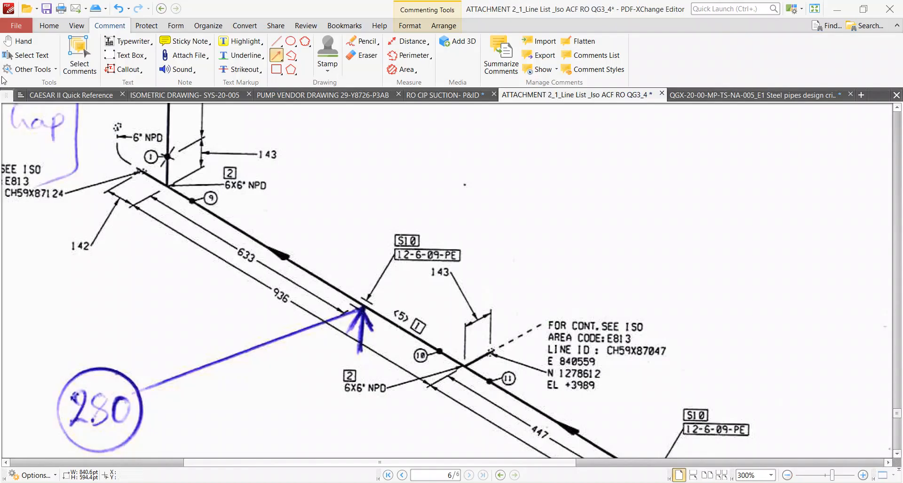
click(357, 95)
ctrl+scroll(415, 222, down, 3)
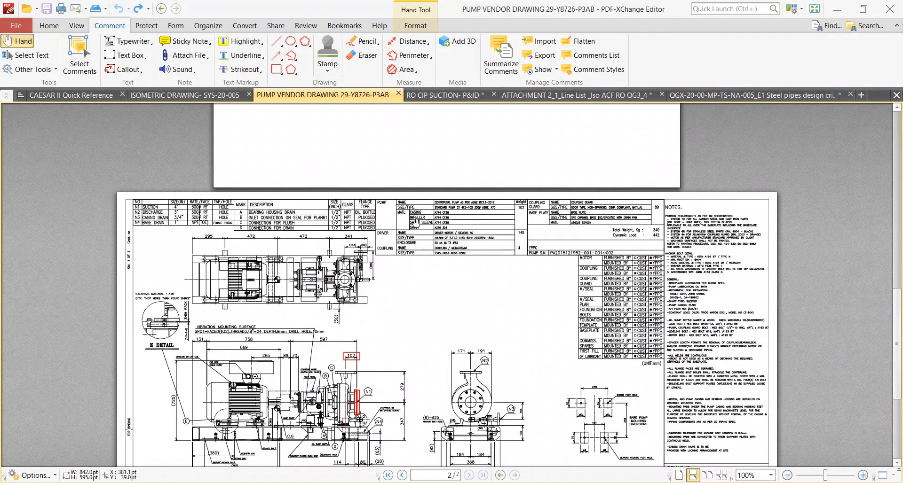
ctrl+scroll(416, 222, up, 3)
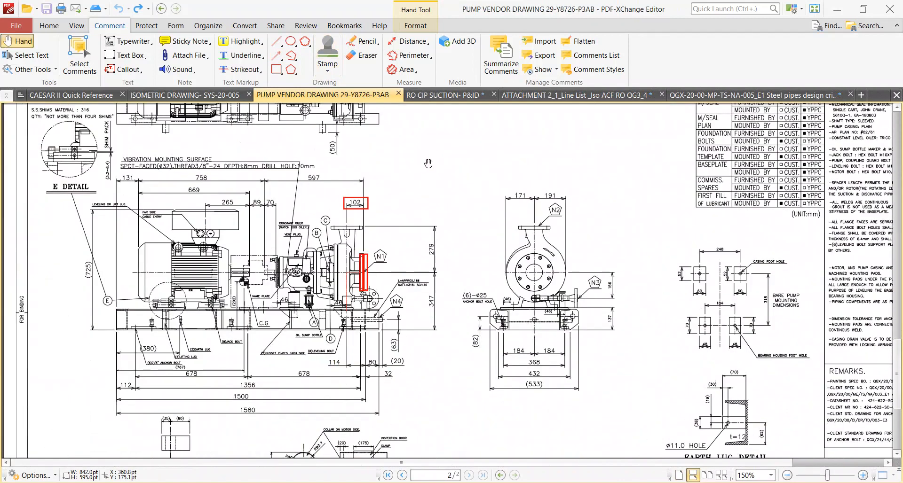
ctrl+scroll(407, 185, up, 4)
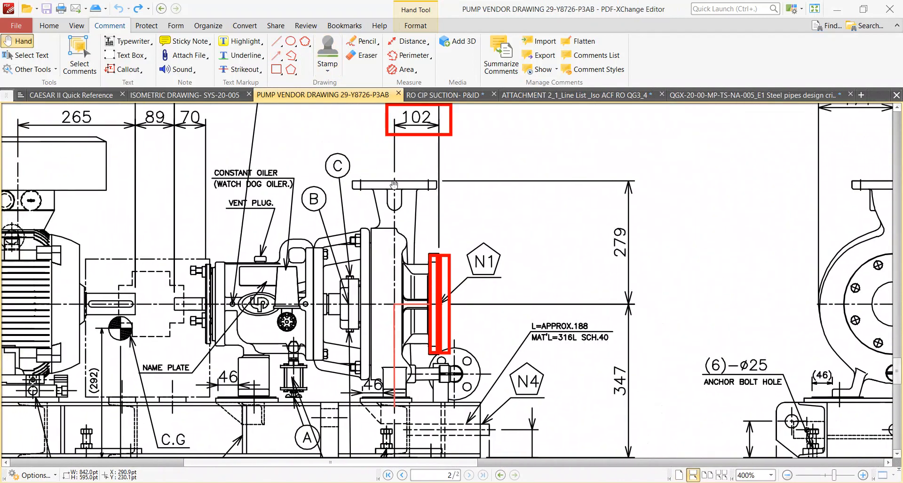
Examine the suction and discharge nozzle dimensions in the front and end elevations of the pump vendor drawing.
ctrl+scroll(447, 195, down, 3)
drag(518, 215, 670, 354)
drag(188, 238, 327, 316)
ctrl+scroll(91, 136, up, 2)
drag(98, 193, 140, 250)
ctrl+scroll(43, 165, down, 3)
ctrl+scroll(449, 237, up, 2)
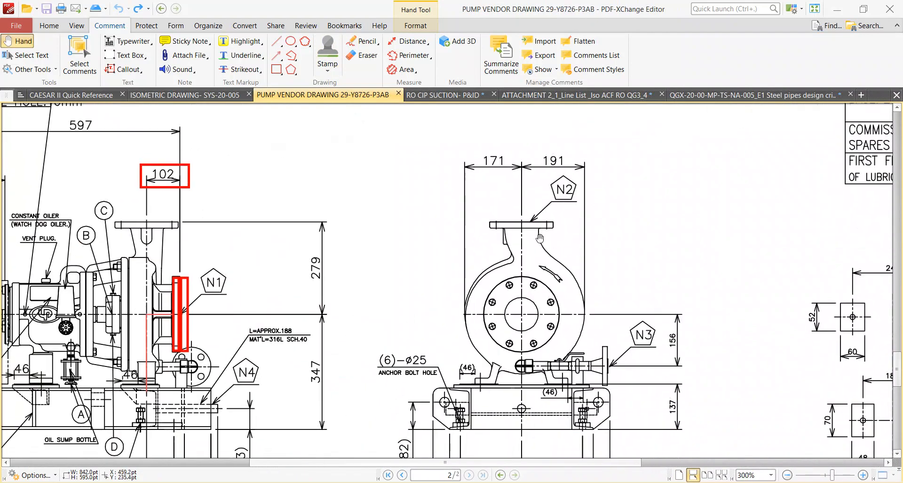
drag(211, 239, 326, 248)
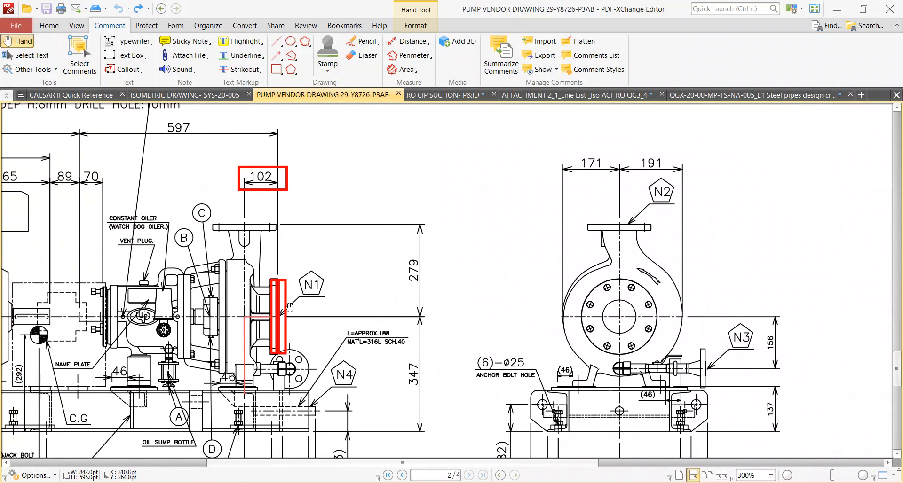
ctrl+scroll(289, 308, up, 2)
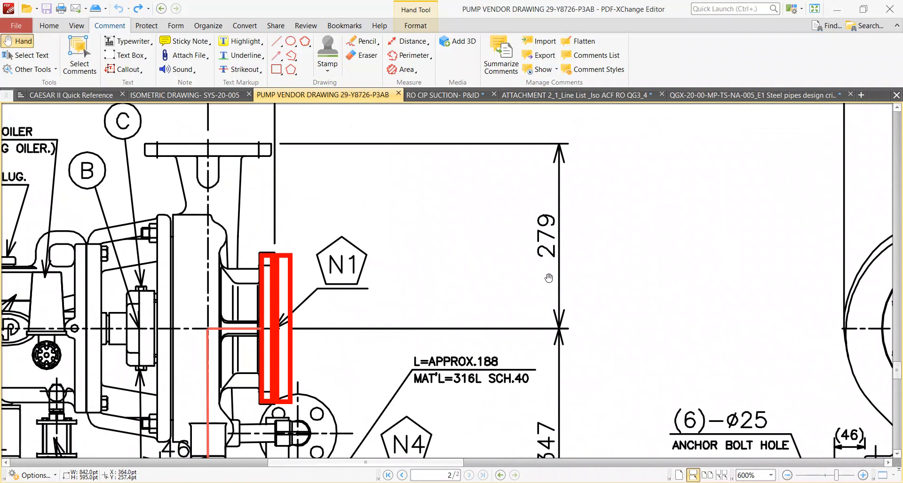
ctrl+scroll(549, 275, down, 2)
ctrl+scroll(402, 223, up, 1)
ctrl+scroll(402, 223, up, 1)
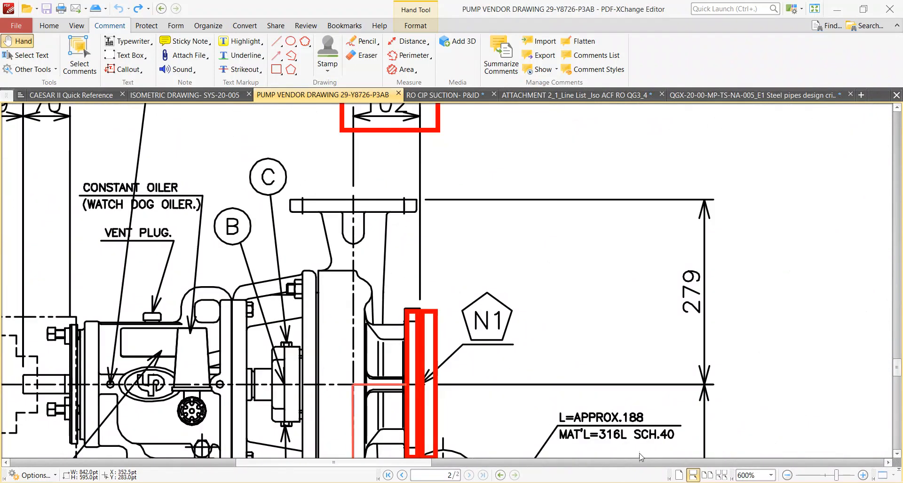
Switch back to CAESAR II and show the restraint data of the discharge nozzle flange element 10–30.
key(alt+Tab)
scroll(730, 245, up, 4)
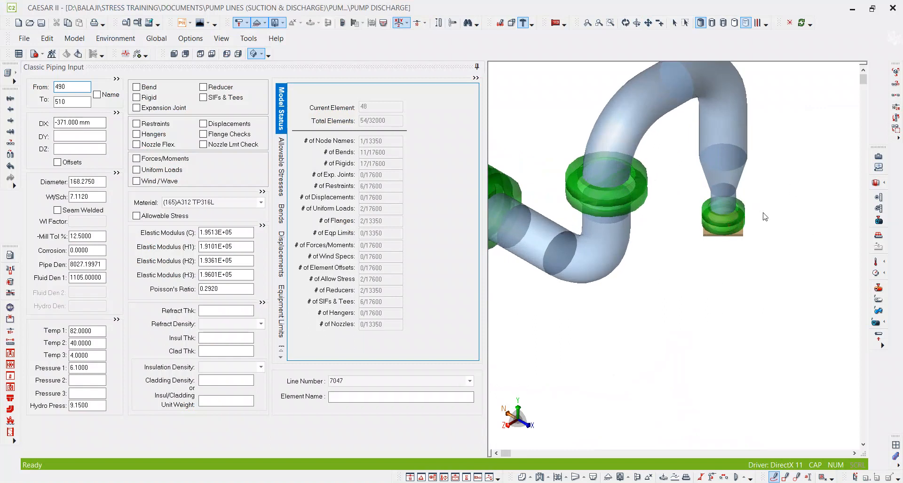
scroll(737, 228, up, 1)
click(674, 23)
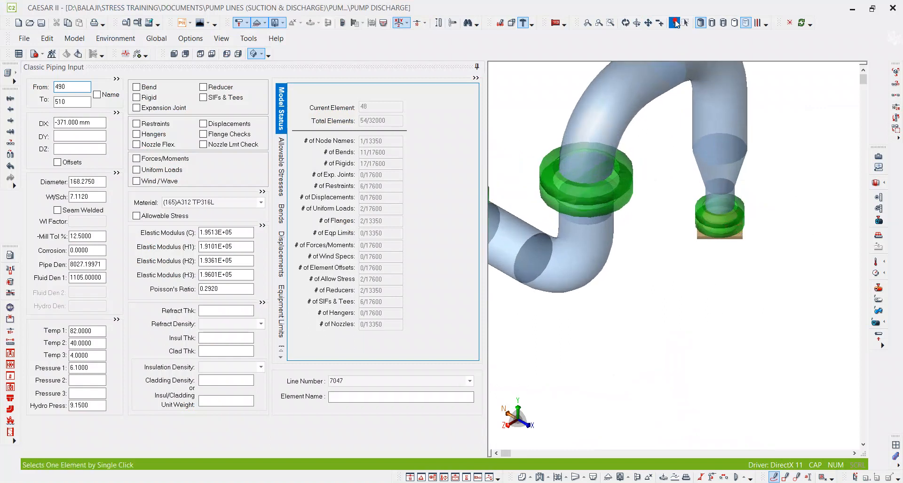
click(725, 236)
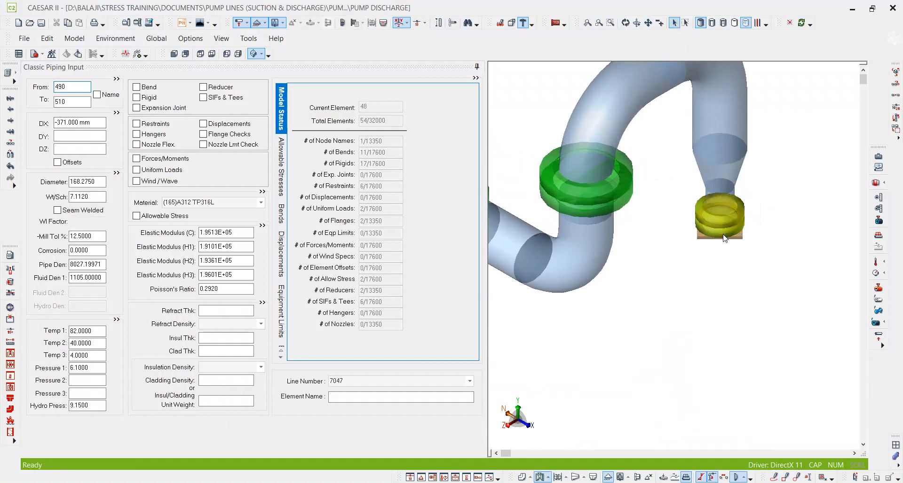
double_click(154, 125)
click(72, 100)
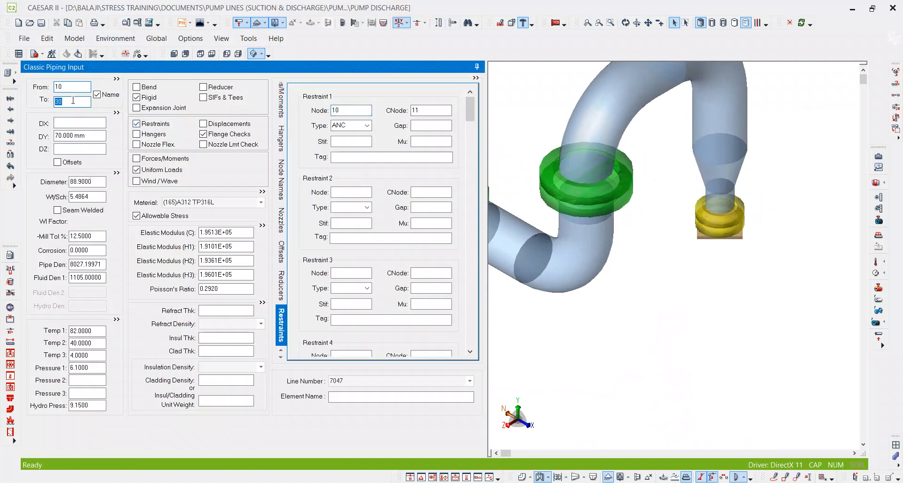
key(ctrl+End)
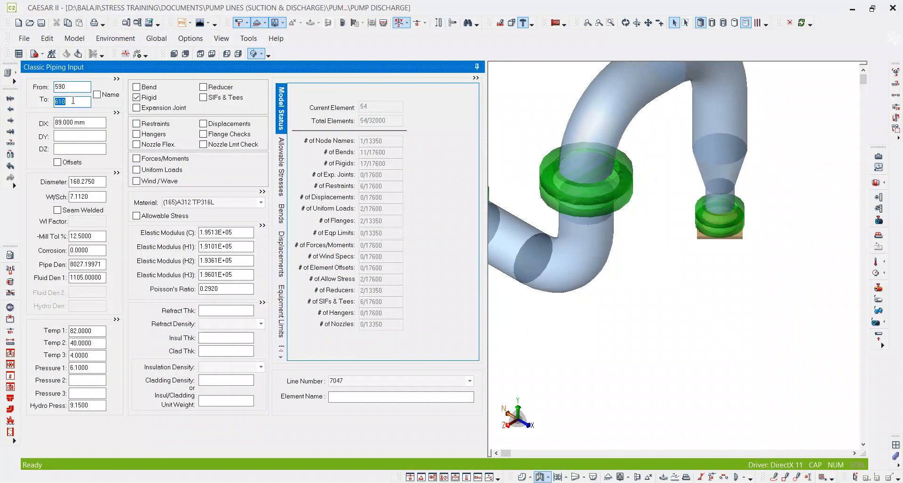
key(alt+c)
drag(76, 88, 26, 90)
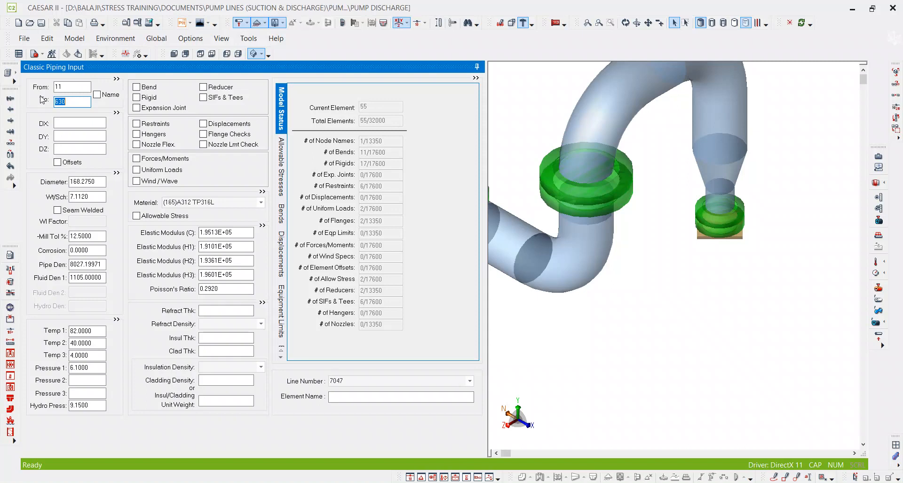
click(76, 89)
click(69, 123)
click(72, 137)
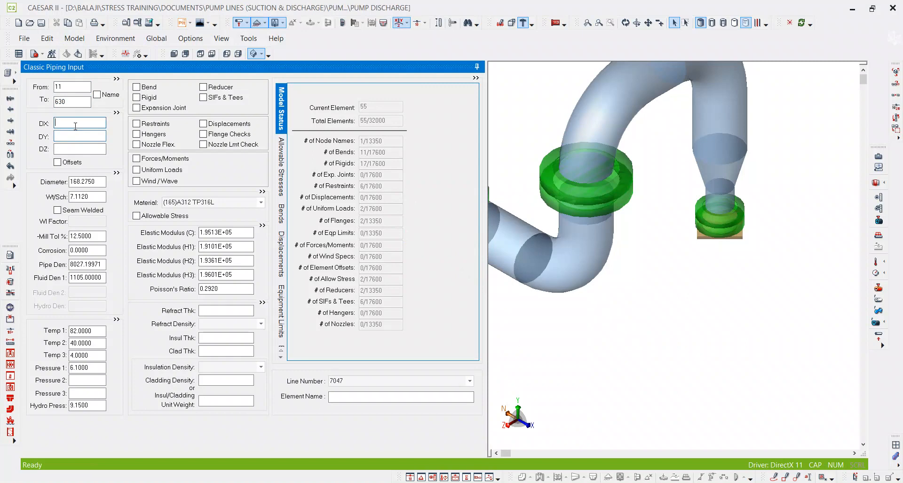
text(1)
click(81, 138)
key(ctrl+z)
Save the discharge model and open the PUMP SUCTION job.
click(42, 24)
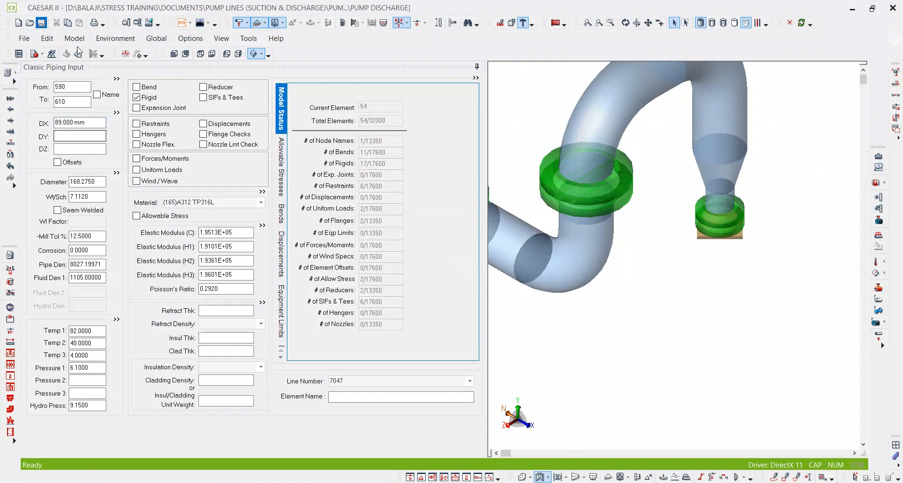
click(30, 23)
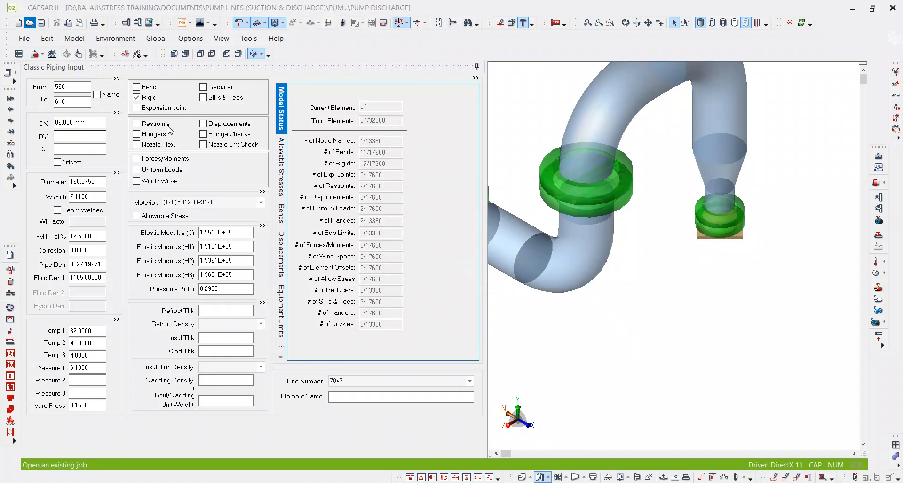
double_click(312, 162)
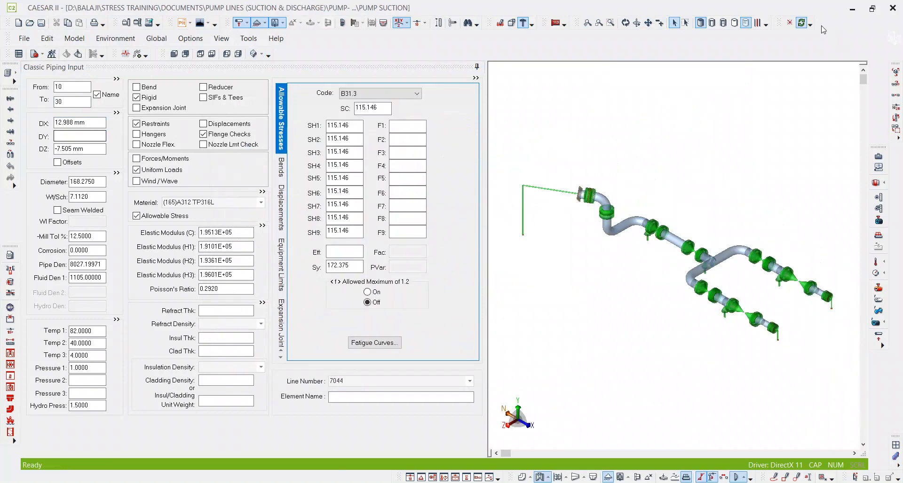
Examine the restraint data of element 10150–10170 and the data of the adjoining flange element 11–10150 in the suction model.
scroll(615, 195, up, 5)
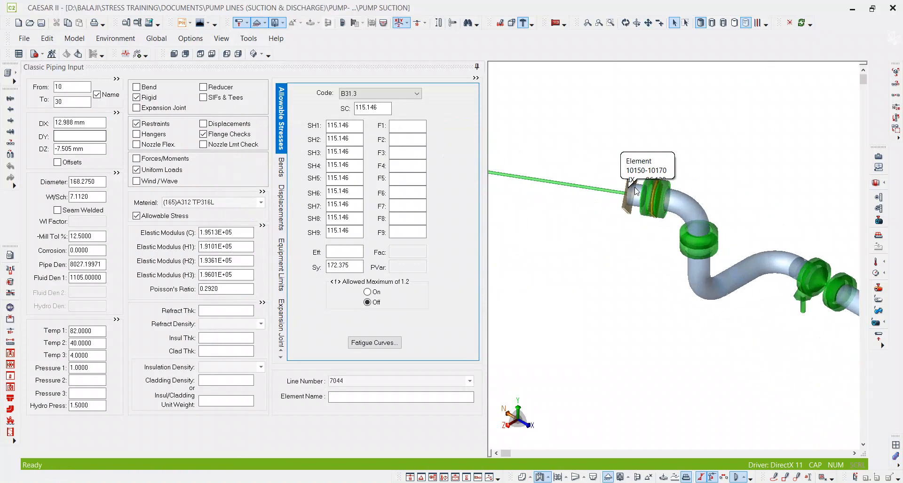
click(617, 213)
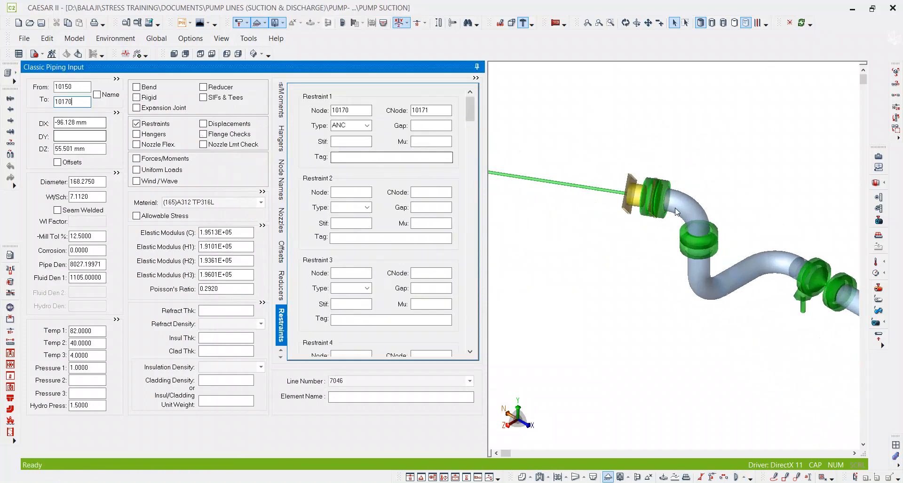
scroll(650, 183, up, 3)
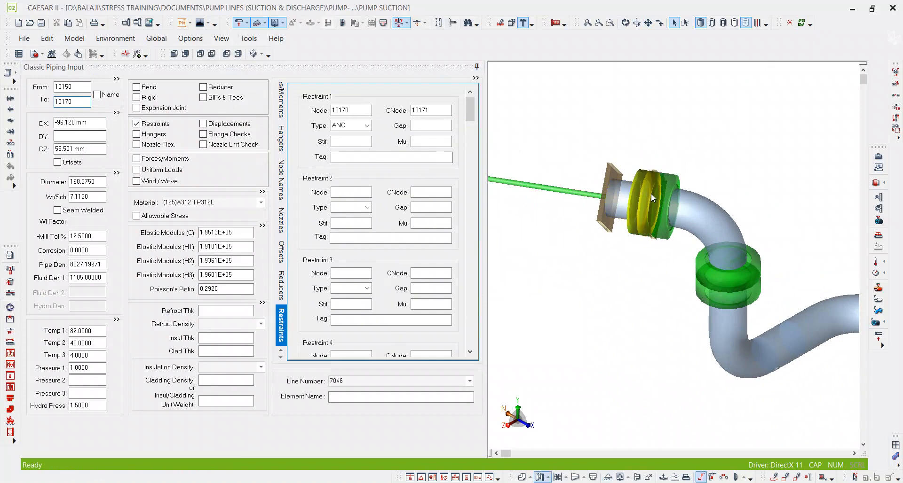
click(651, 194)
middle_drag(655, 259, 651, 231)
scroll(657, 224, down, 5)
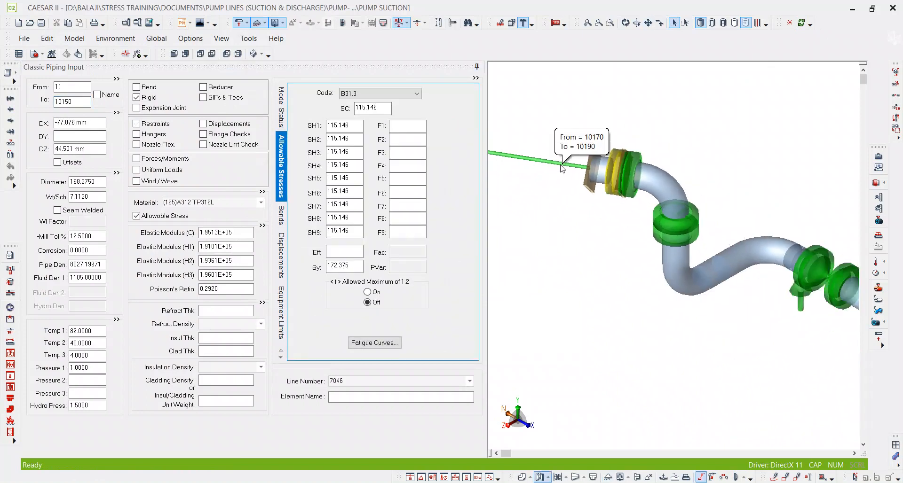
Examine the anchor of the vertical rigid element 10110–10130 at the pump nozzle, and recheck the node numbers of flange element 11–10150.
scroll(674, 272, up, 4)
scroll(734, 286, up, 5)
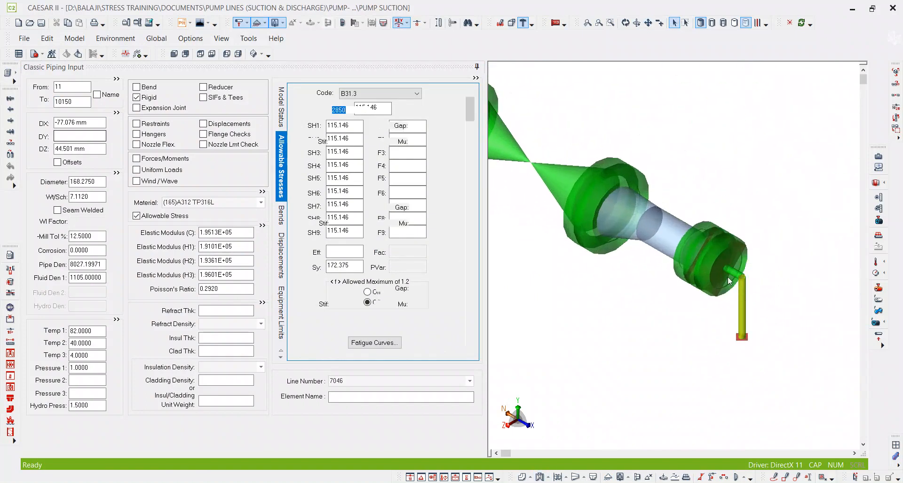
click(742, 301)
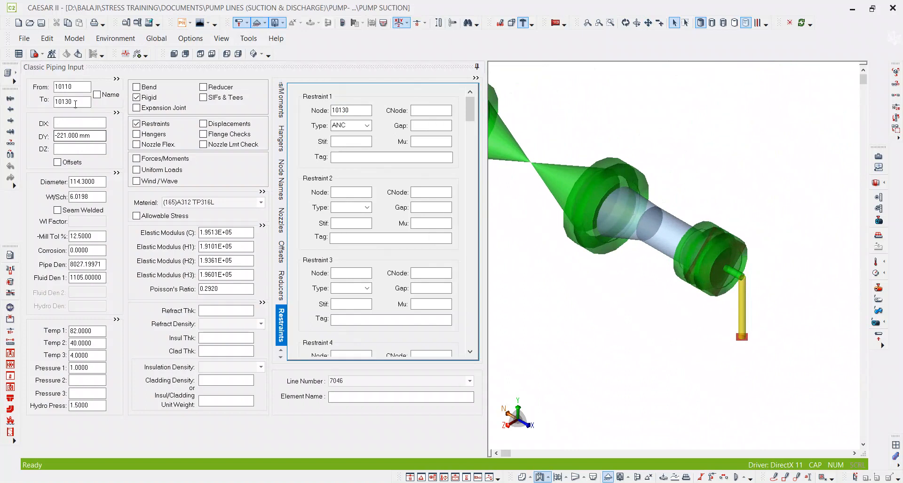
scroll(555, 96, down, 8)
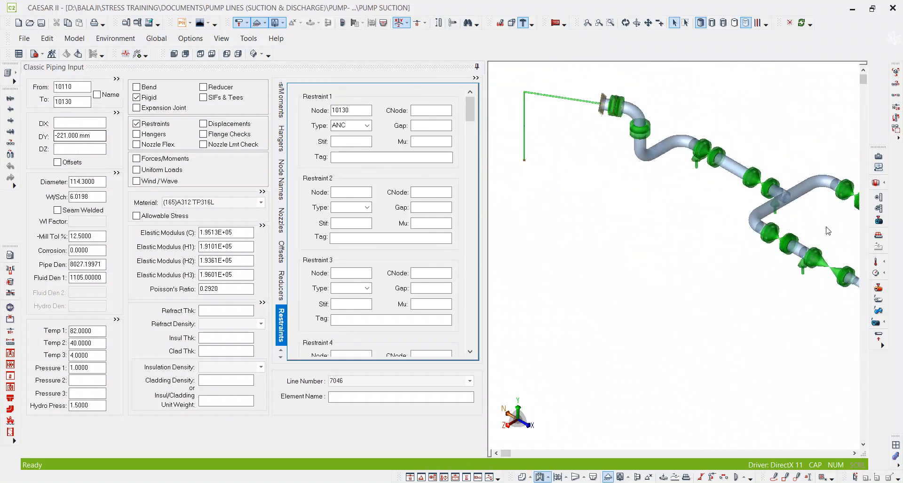
scroll(695, 176, up, 8)
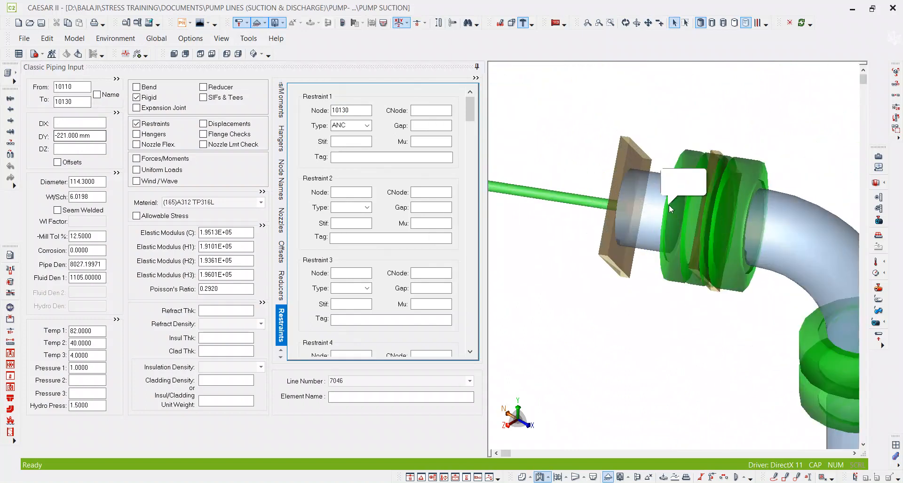
click(681, 210)
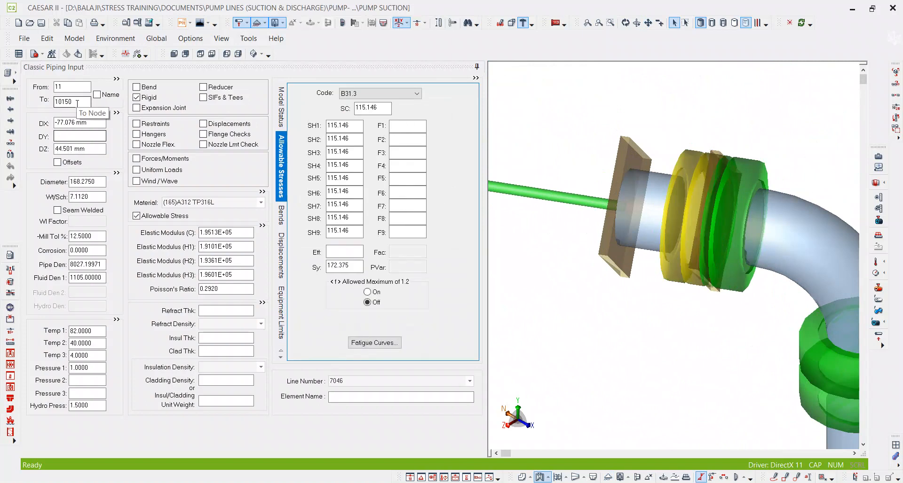
Block-renumber the equipment elements beyond the nozzle flange joint from start node 11010 with increment 20, including matching nodes outside.
scroll(740, 145, down, 8)
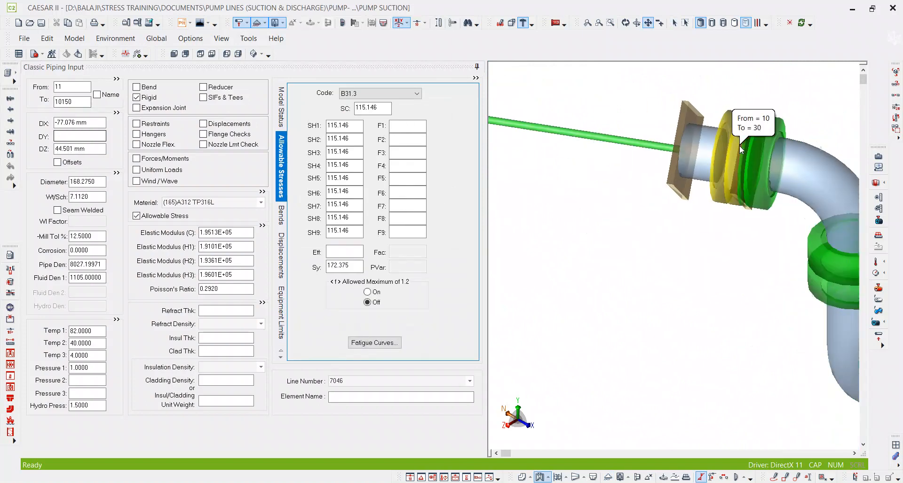
click(686, 23)
scroll(729, 137, up, 2)
drag(703, 310, 553, 109)
scroll(727, 140, up, 5)
drag(740, 221, 704, 173)
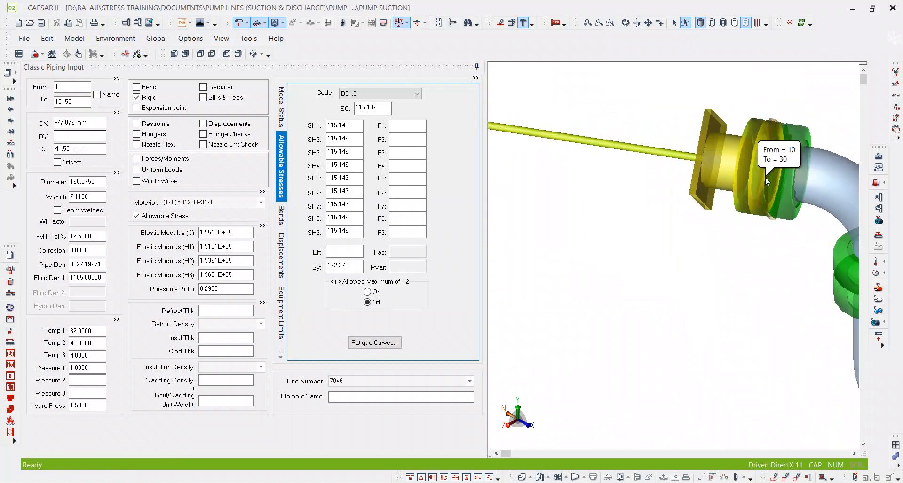
click(725, 239)
drag(711, 237, 565, 113)
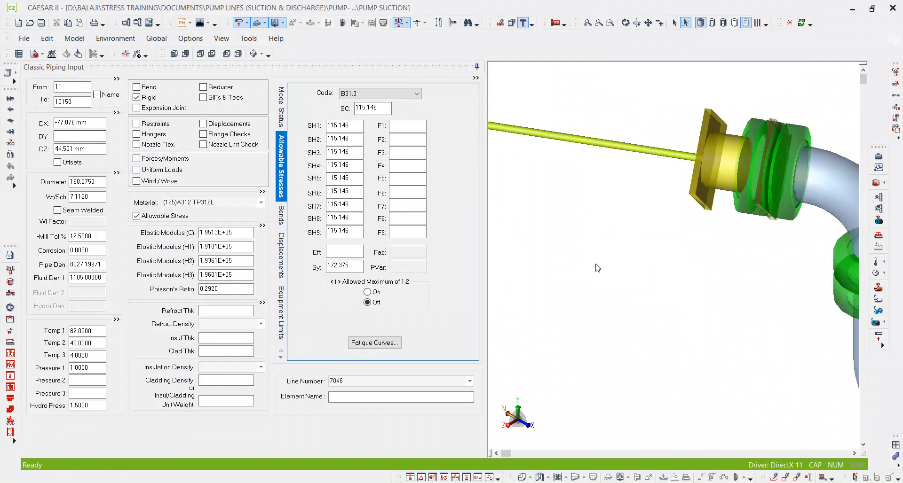
scroll(595, 264, down, 3)
middle_drag(596, 264, 774, 245)
drag(709, 342, 584, 94)
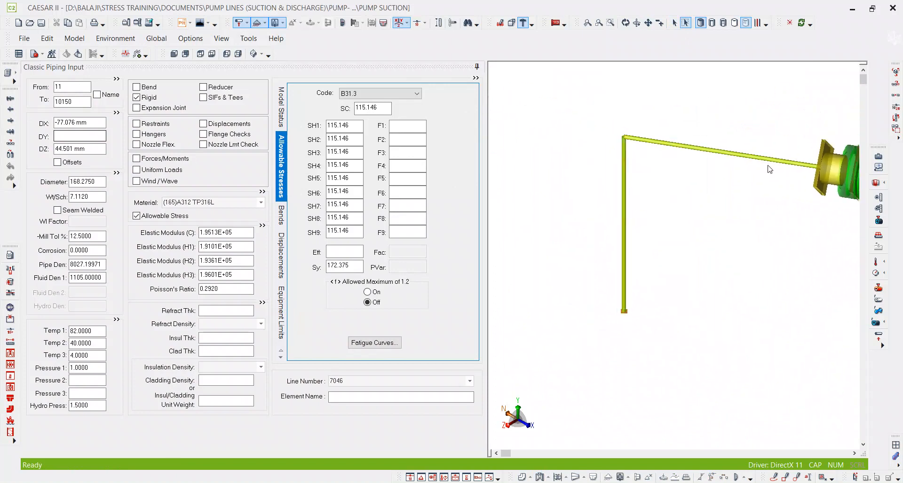
right_click(746, 158)
click(781, 205)
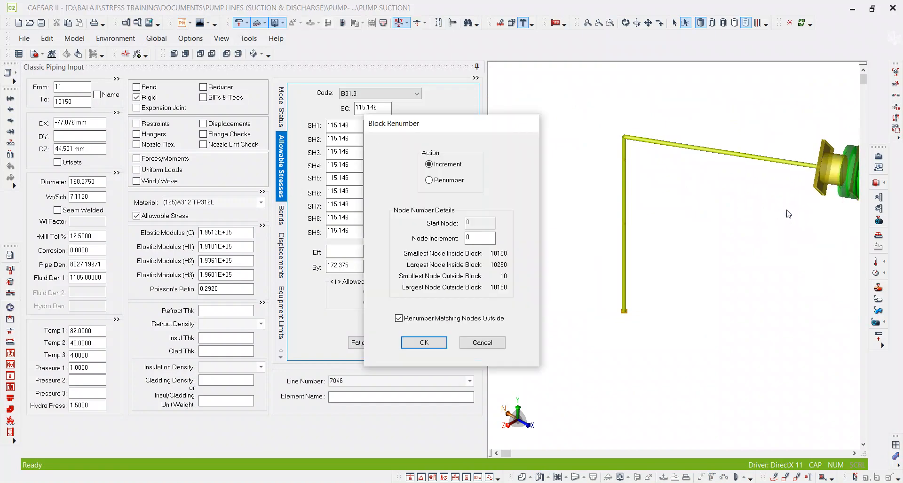
click(441, 183)
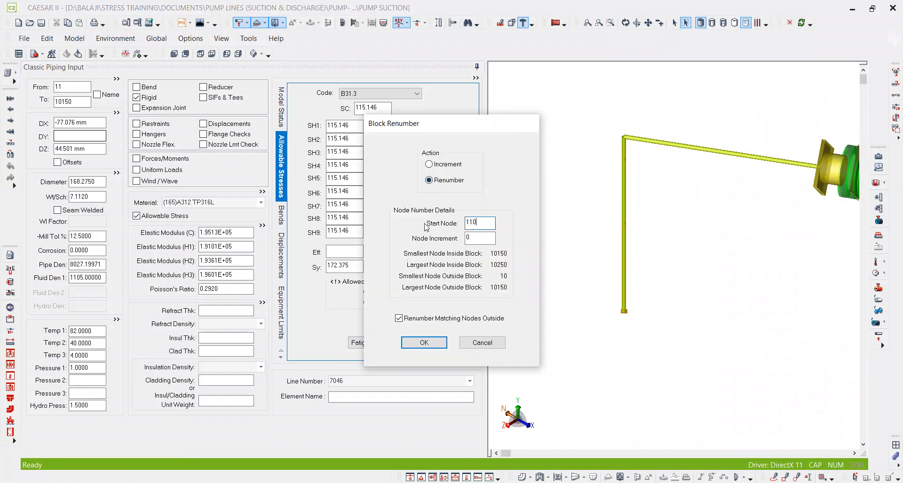
key(Tab)
key(Return)
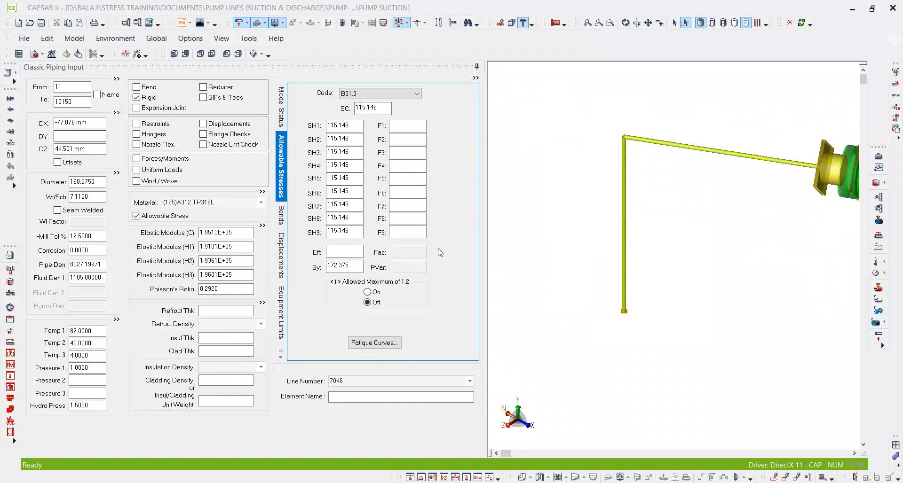
key(Return)
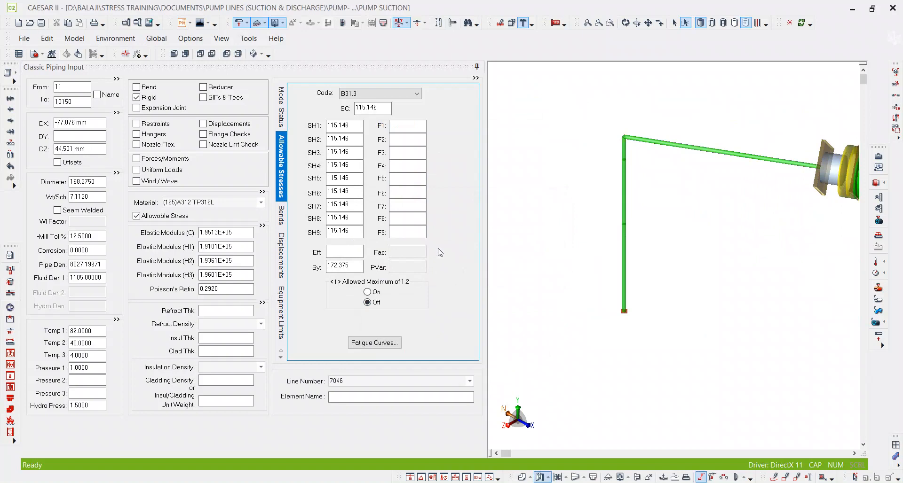
Examine the restraint links of renumbered nozzle element 11010–11030 and flange element 10–30, and the nodes of flange element 11–11010.
scroll(793, 156, up, 5)
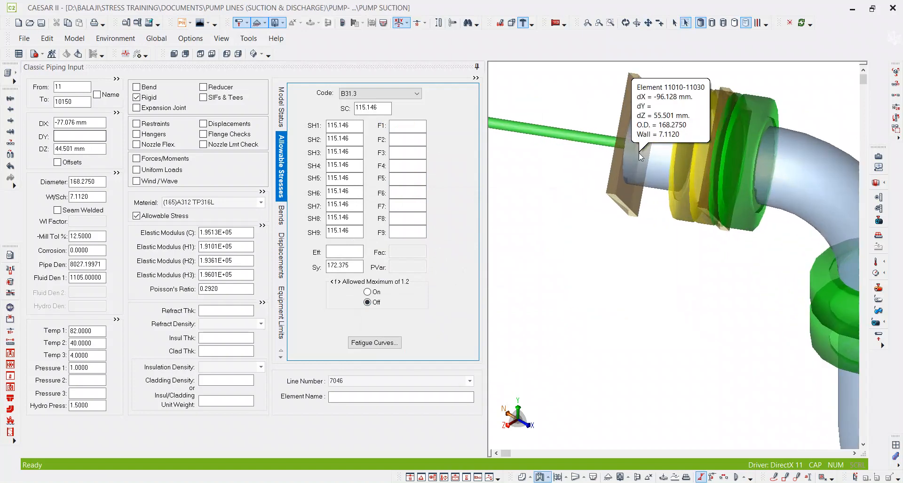
click(633, 157)
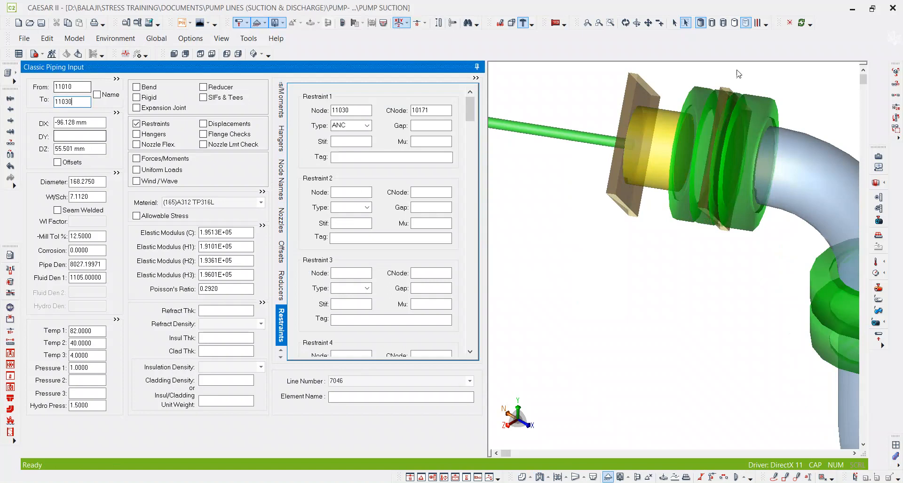
click(694, 111)
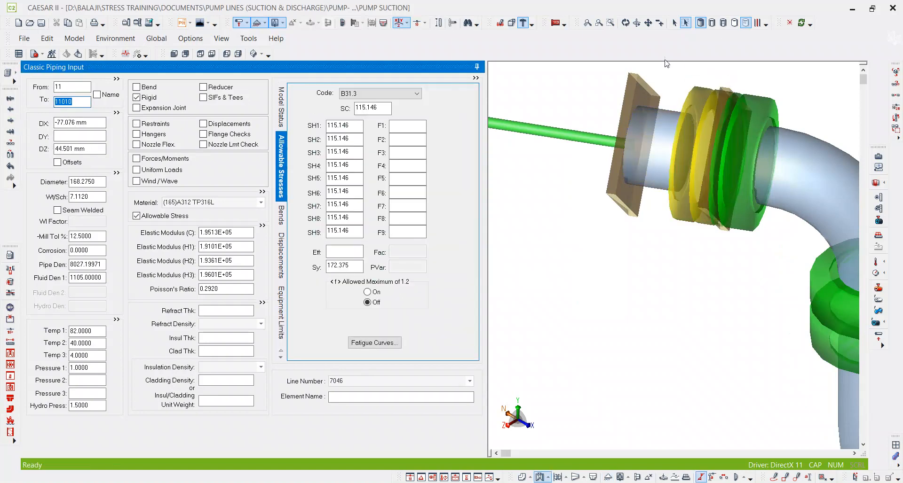
middle_drag(638, 151, 696, 137)
scroll(696, 137, down, 2)
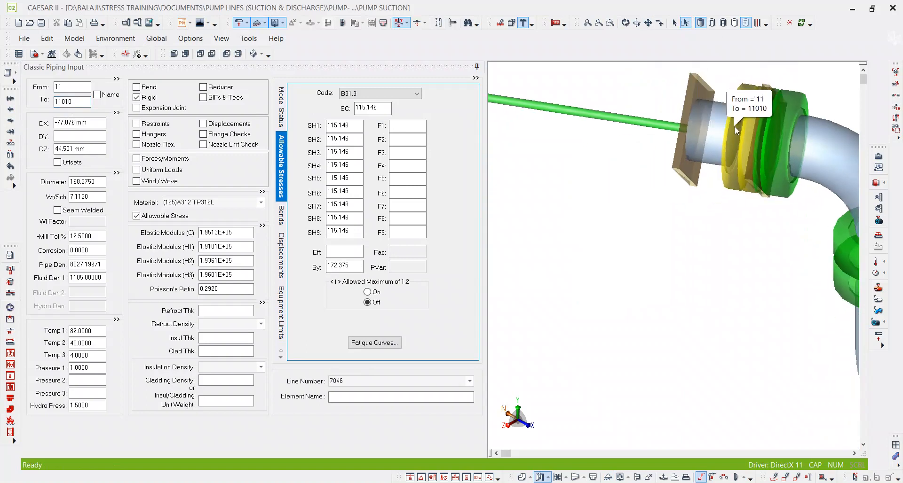
click(763, 130)
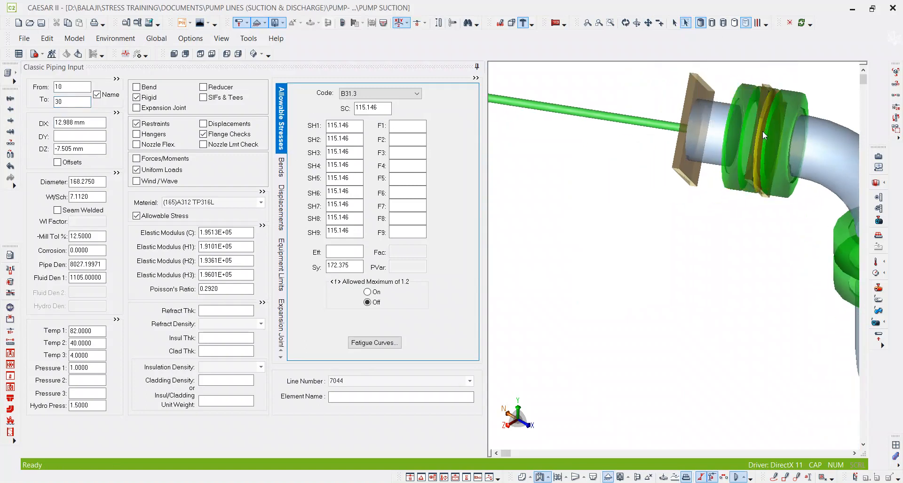
double_click(157, 123)
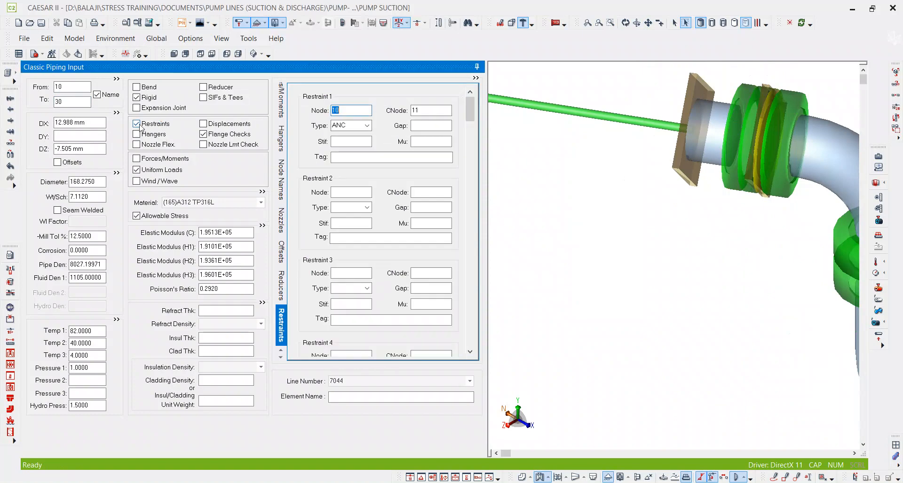
click(729, 131)
click(711, 138)
Examine the restraint data of the lowest vertical rigid element 11090–11110, and view the whole suction model.
scroll(742, 157, down, 5)
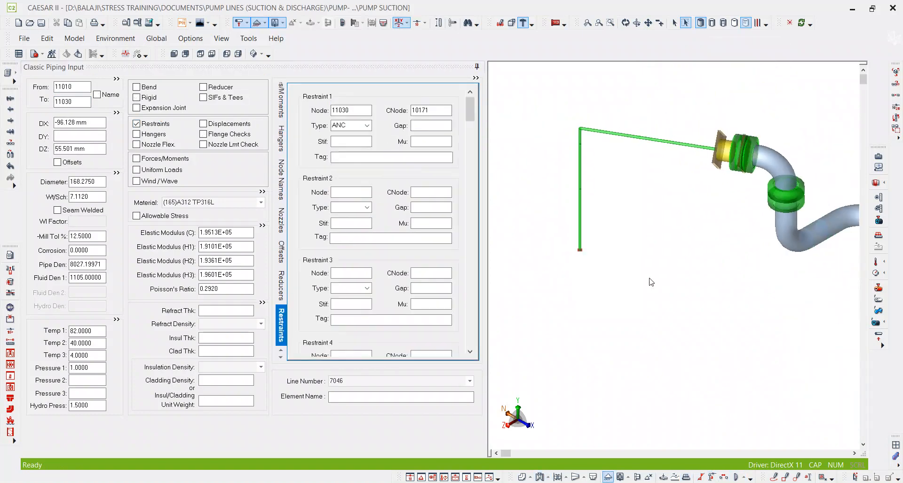
scroll(576, 218, up, 2)
click(583, 240)
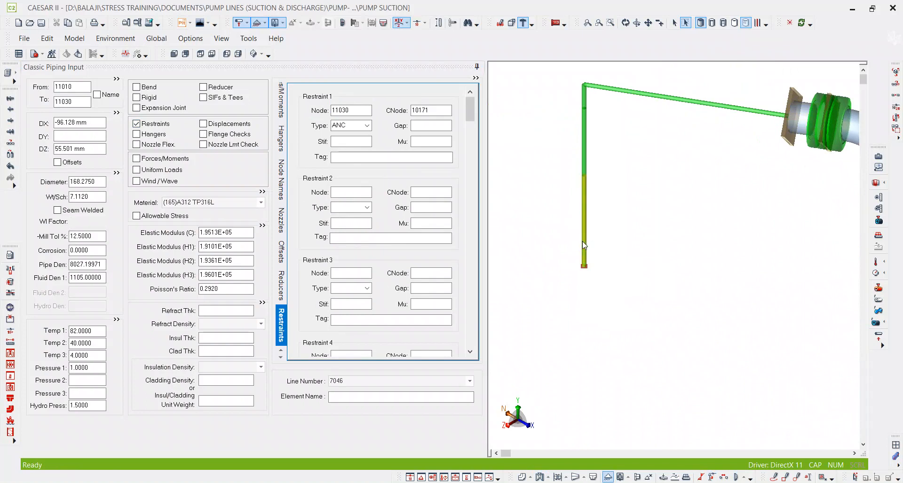
double_click(159, 125)
scroll(705, 181, down, 3)
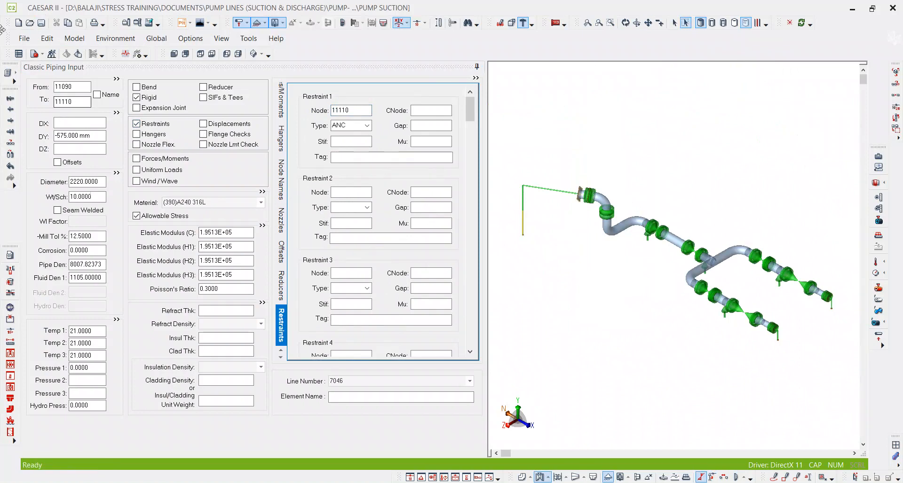
Open the PUMP DISCHARGE job.
click(29, 22)
click(328, 151)
double_click(328, 151)
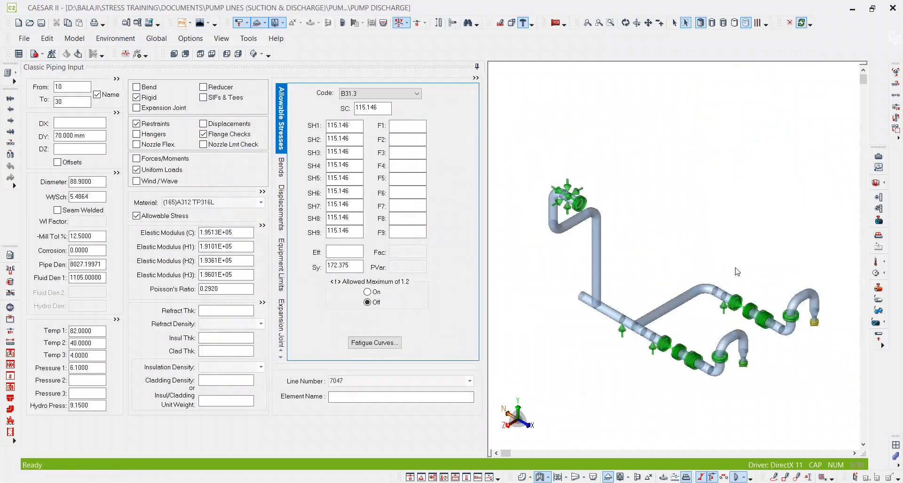
Check the restraint of nozzle flange element 10–30, and add an element from node 11 to 12010 after the last discharge element.
scroll(799, 284, up, 6)
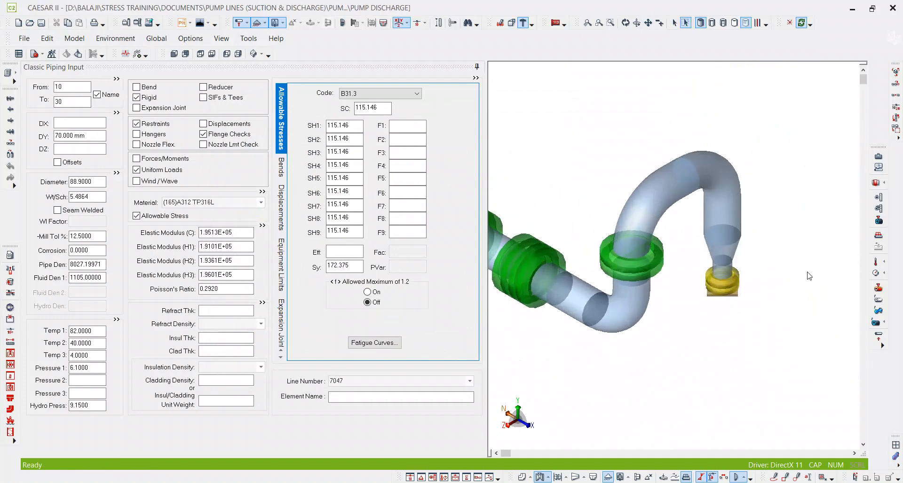
double_click(140, 124)
click(67, 101)
double_click(68, 103)
key(ctrl+End)
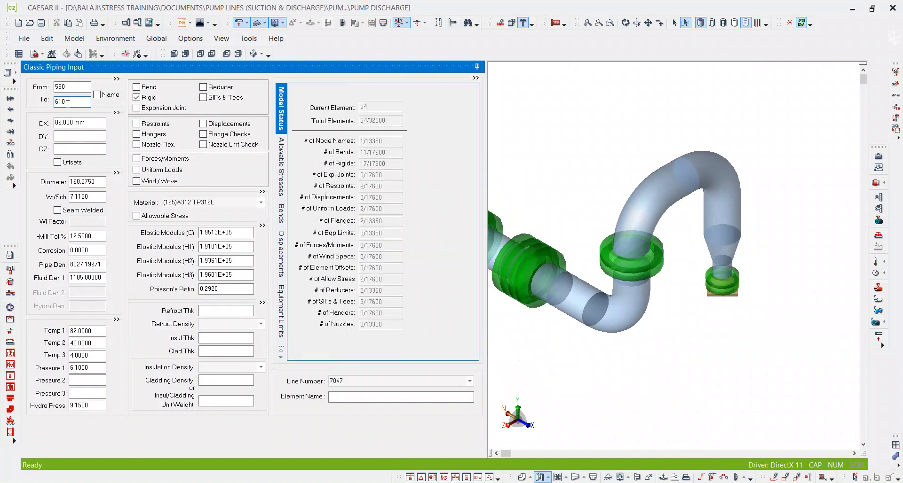
key(Page_Down)
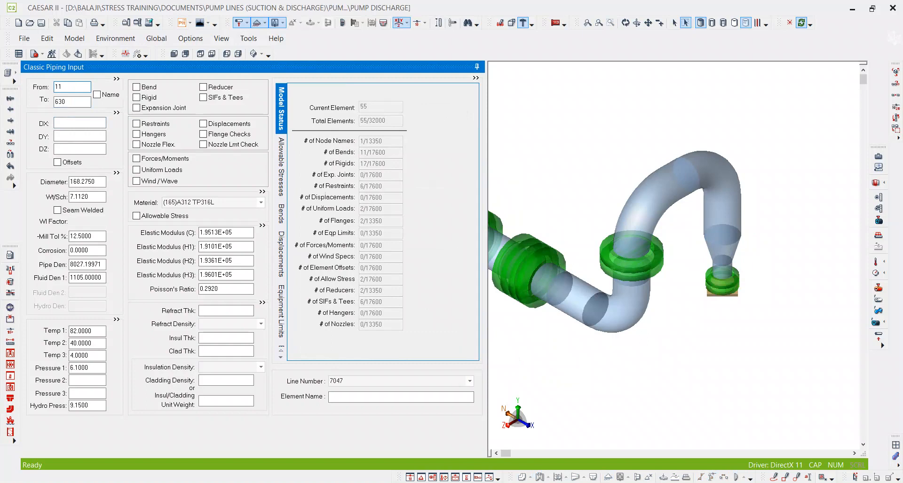
key(Tab)
text(12)
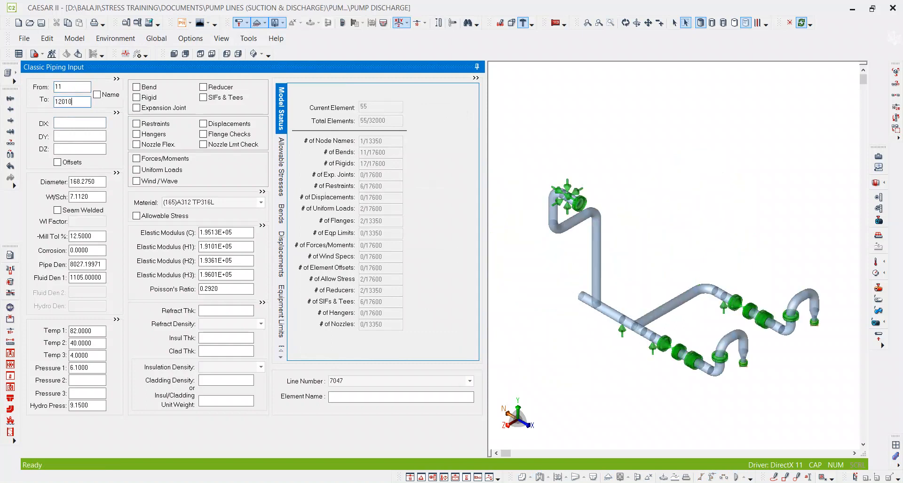
Consult the pump vendor drawing for the discharge nozzle flange, and return to the new element 11–12010 in CAESAR II.
middle_drag(696, 280, 682, 262)
scroll(683, 263, up, 5)
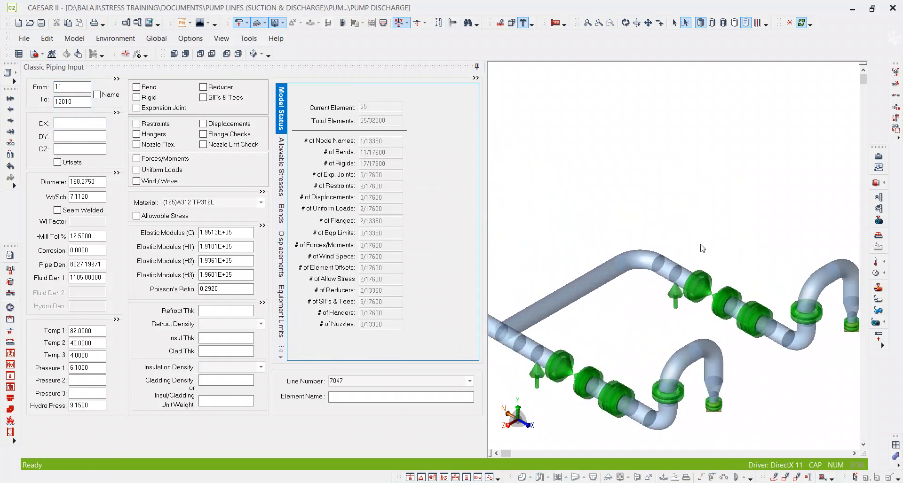
scroll(612, 142, down, 4)
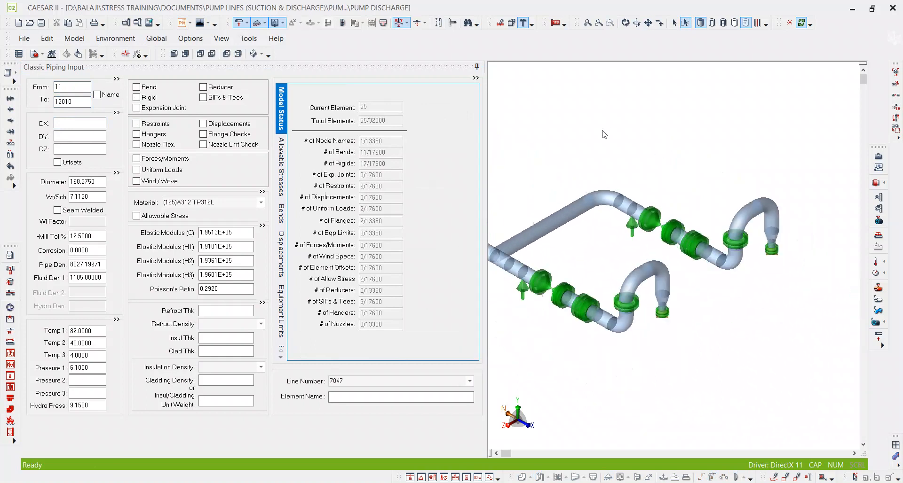
click(92, 136)
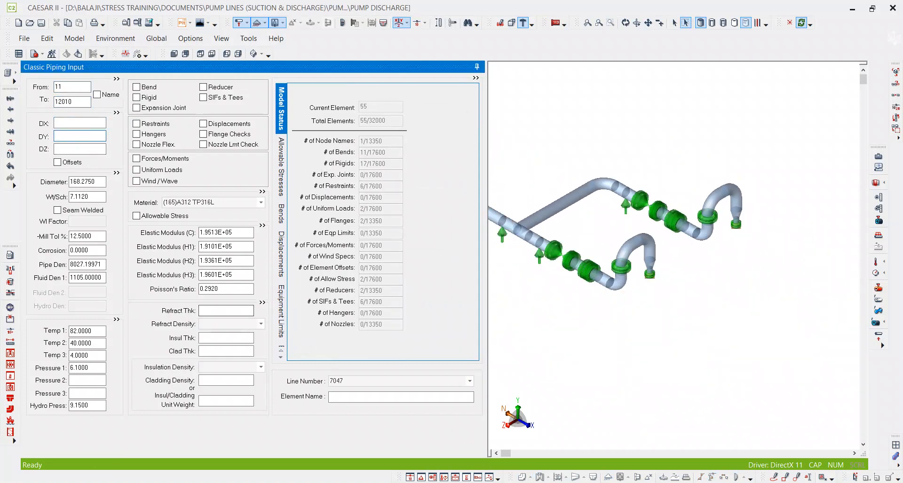
key(alt+Tab)
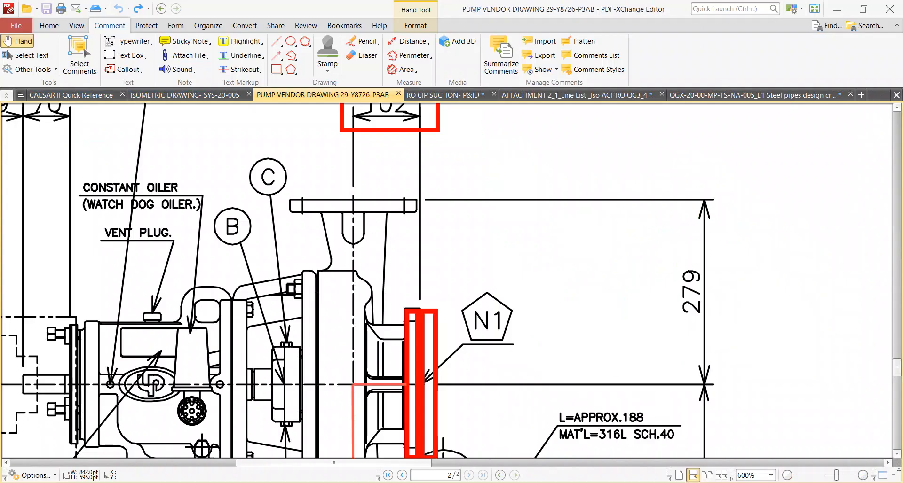
key(alt+Tab)
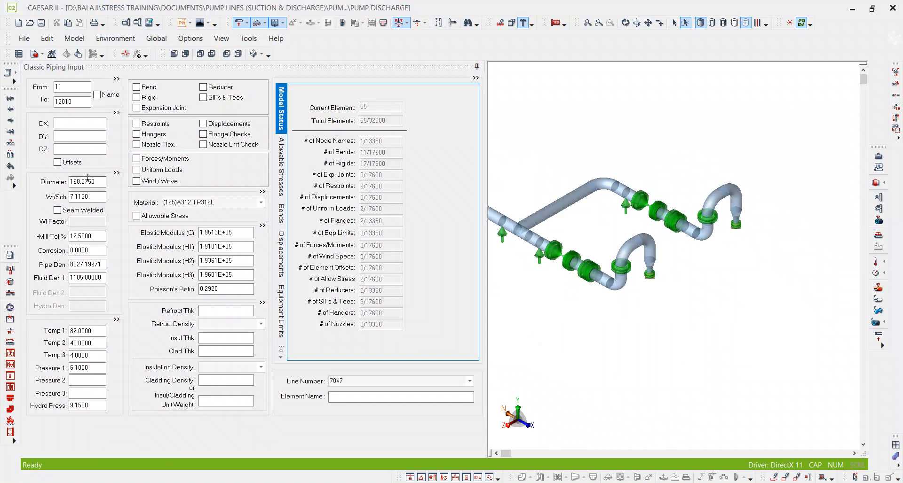
Set the diameter of element 11–12010 to nominal size 3 and its wall thickness to schedule 40S.
drag(99, 181, 0, 193)
text(3)
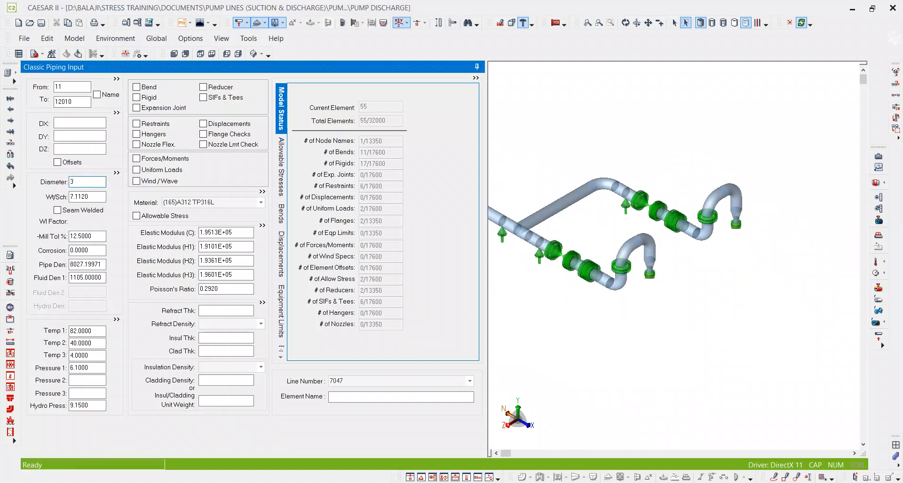
key(Tab)
text(40S)
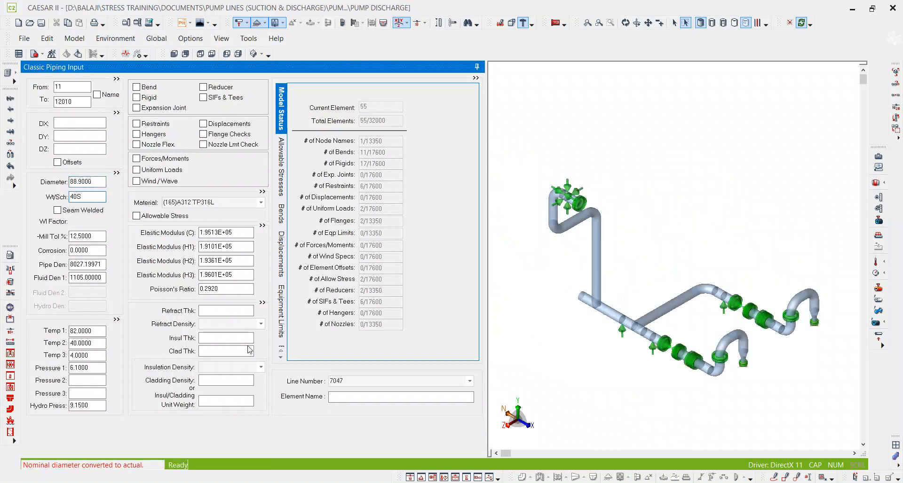
key(Tab)
Switch to Pipedata-Pro and look up the dimensions of the 3" ASME B16.5 slip-on flange.
key(alt+Tab)
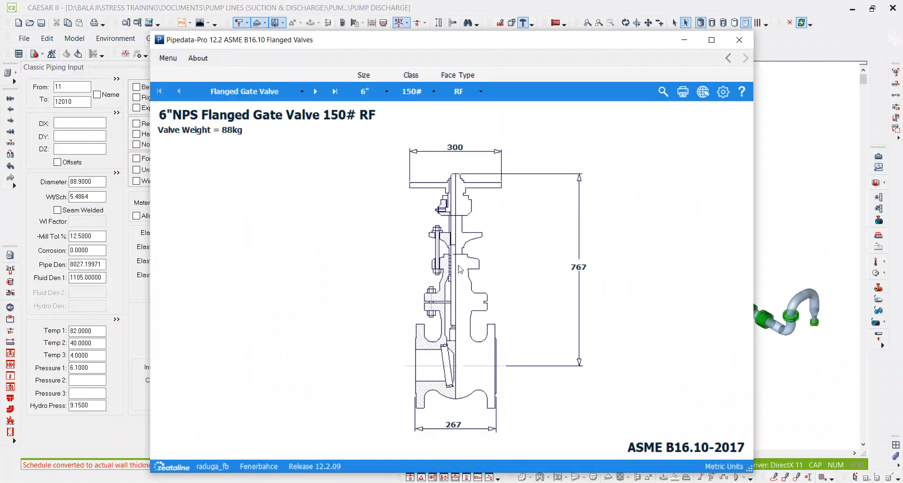
click(209, 92)
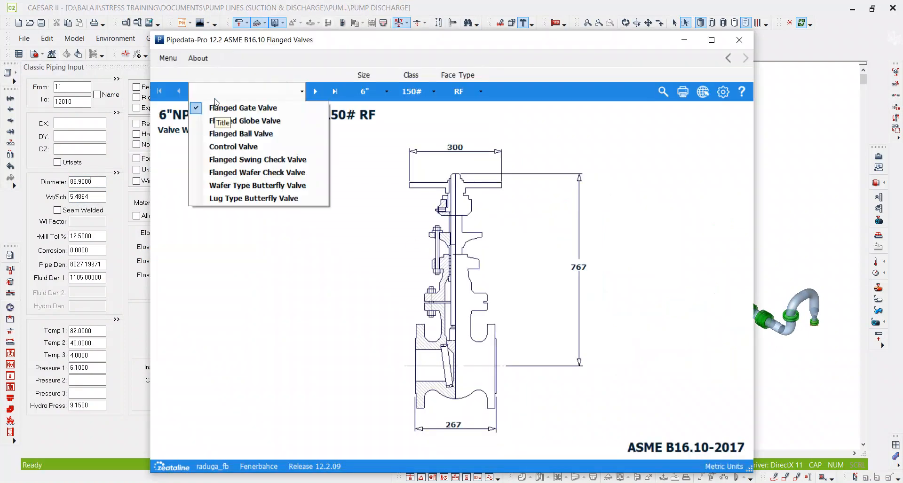
click(172, 59)
mouse_move(187, 82)
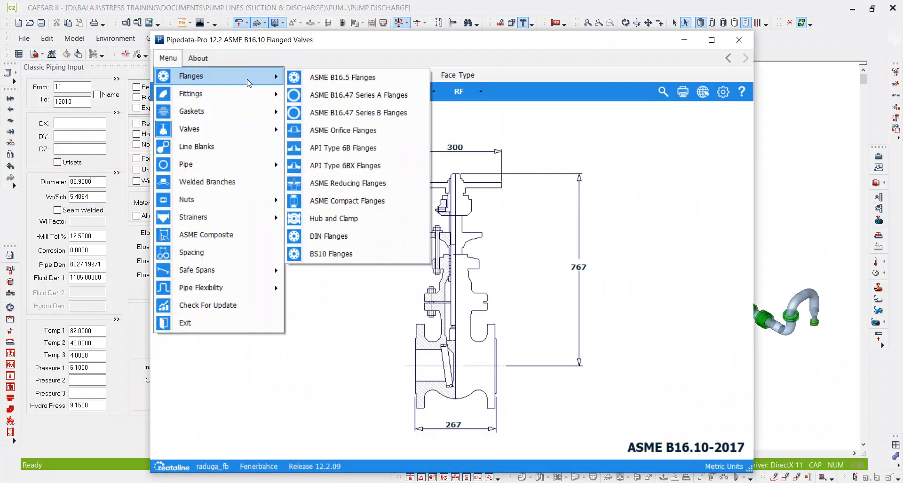
click(355, 82)
click(302, 94)
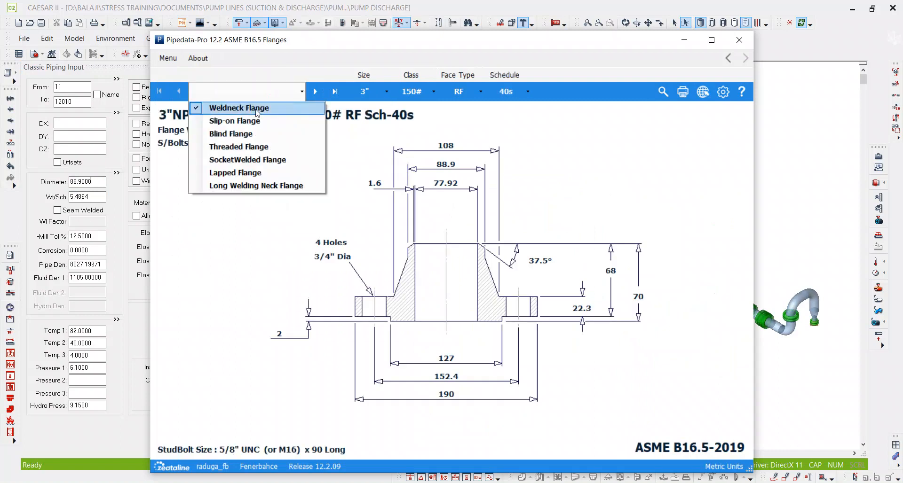
click(258, 122)
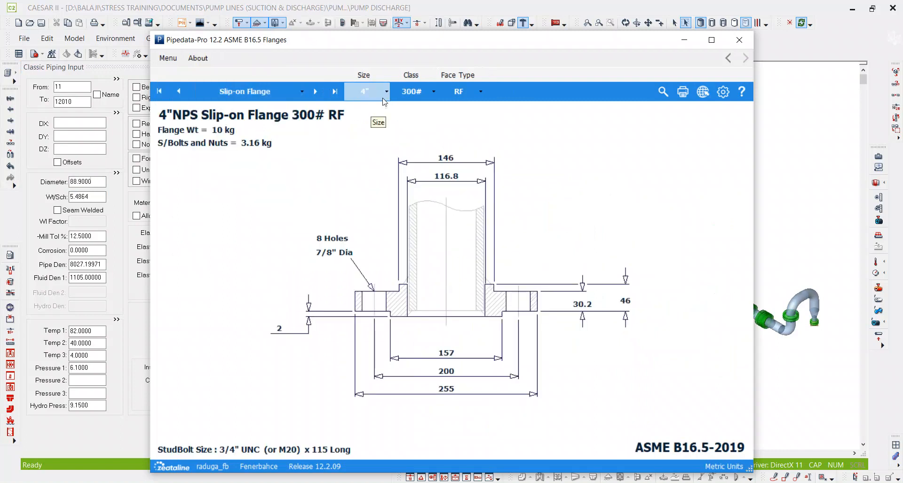
click(376, 98)
click(374, 198)
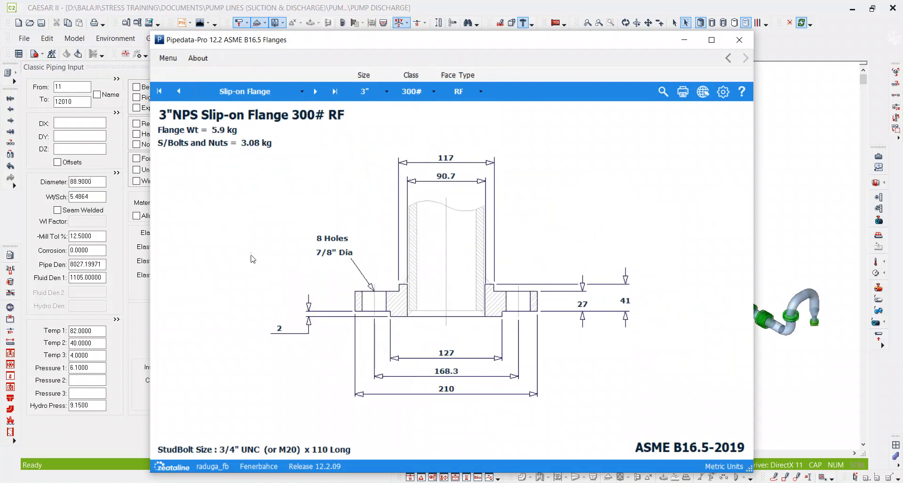
Set DY of element 11–12010 to -41 mm and make it rigid with a weight of 90.
click(91, 134)
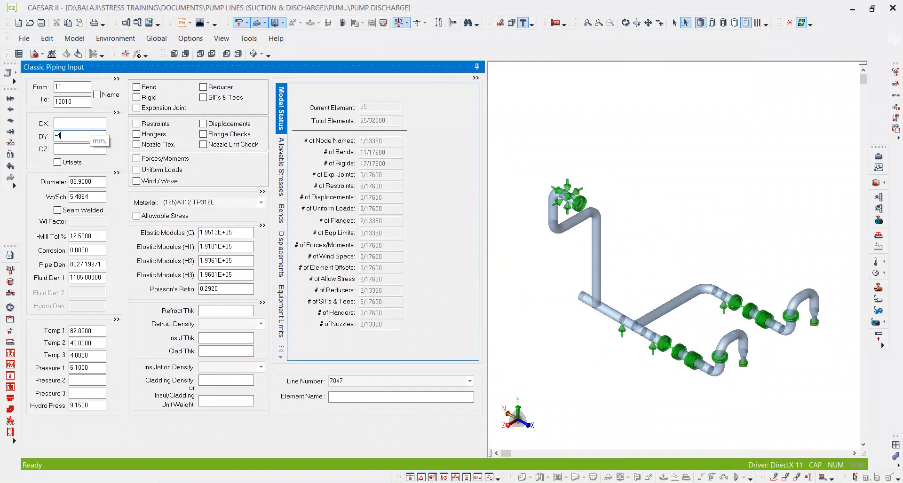
key(Tab)
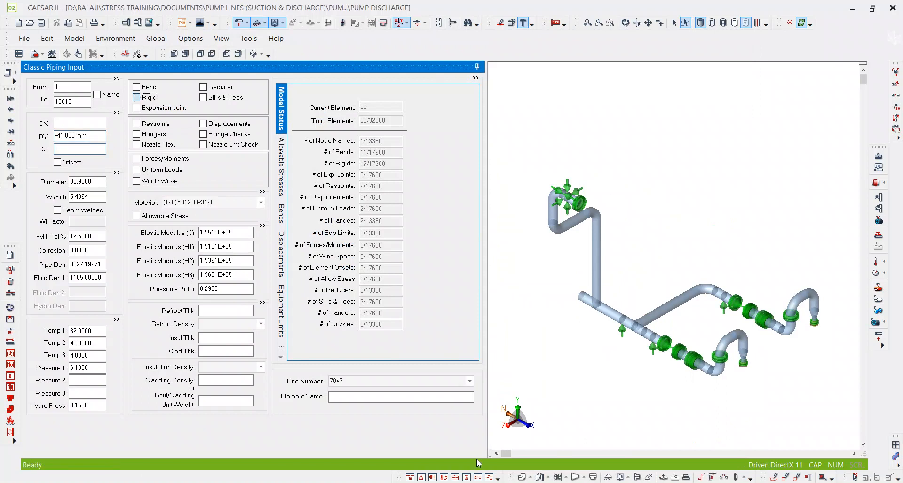
click(466, 482)
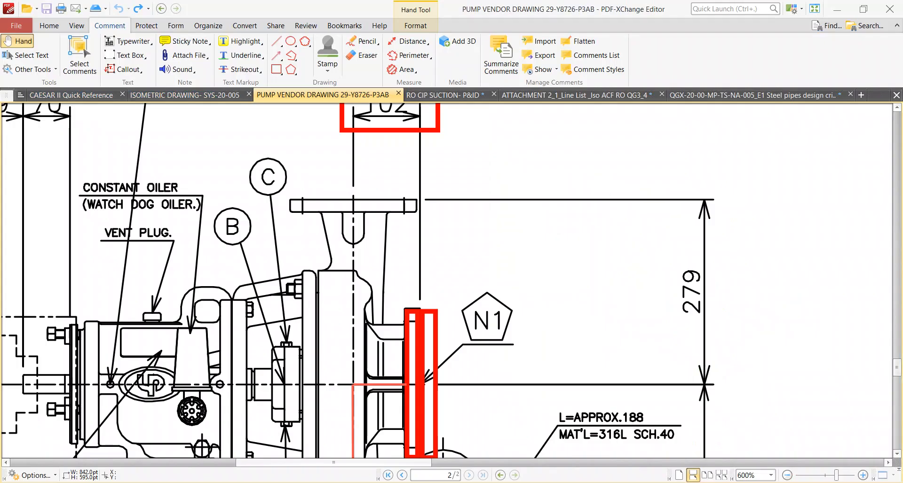
click(409, 482)
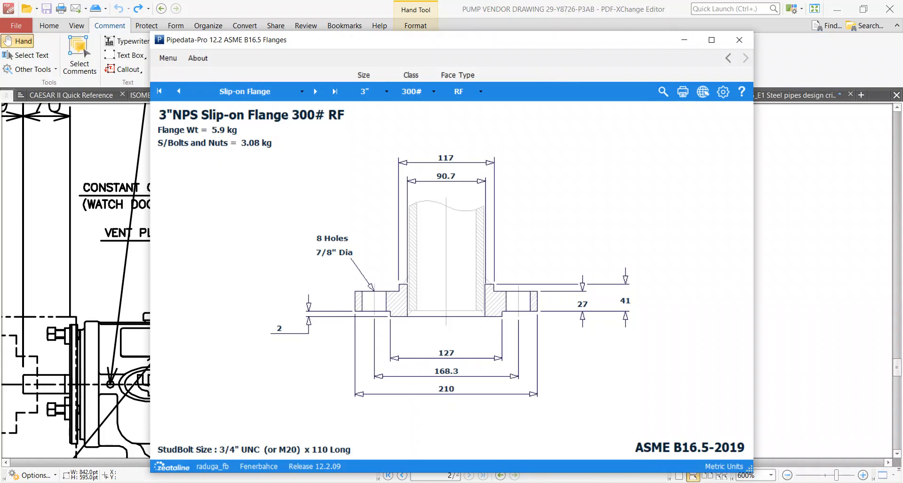
key(alt+Tab)
click(376, 121)
text(90)
key(Return)
middle_click(532, 173)
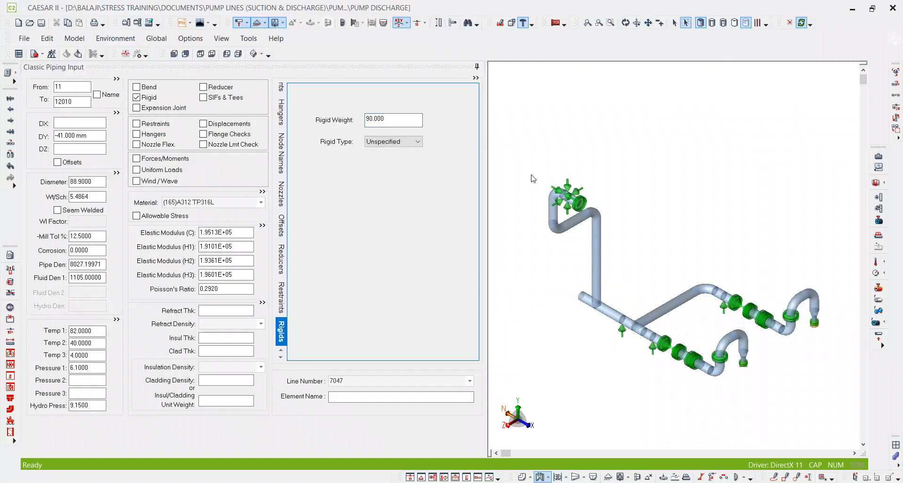
Add element 12010–12030 after the nozzle flange element, and switch to the pump vendor drawing in PDF-XChange Editor.
double_click(71, 102)
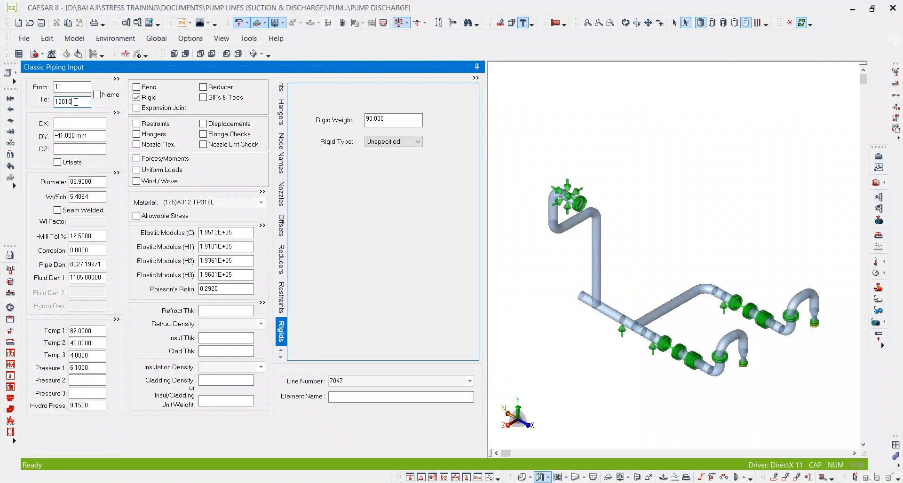
key(alt+c)
key(alt+Tab)
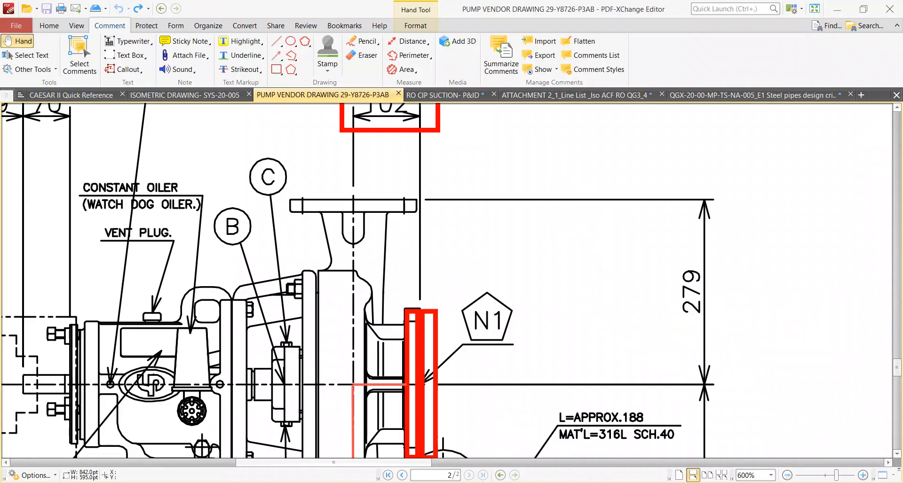
Draw a vertical markup line from the discharge flange face to the pump's horizontal centreline, aligning its lower end with the existing markup lines.
ctrl+scroll(475, 261, down, 1)
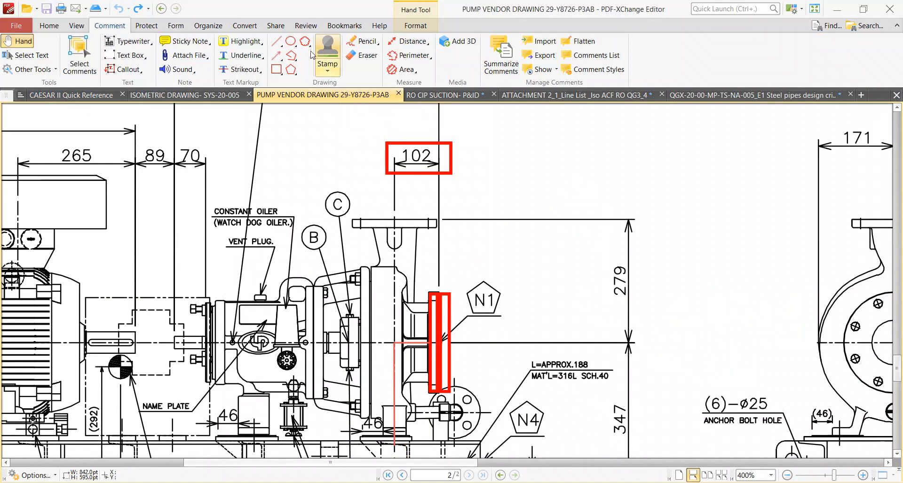
click(276, 42)
drag(394, 220, 394, 344)
ctrl+scroll(409, 301, down, 3)
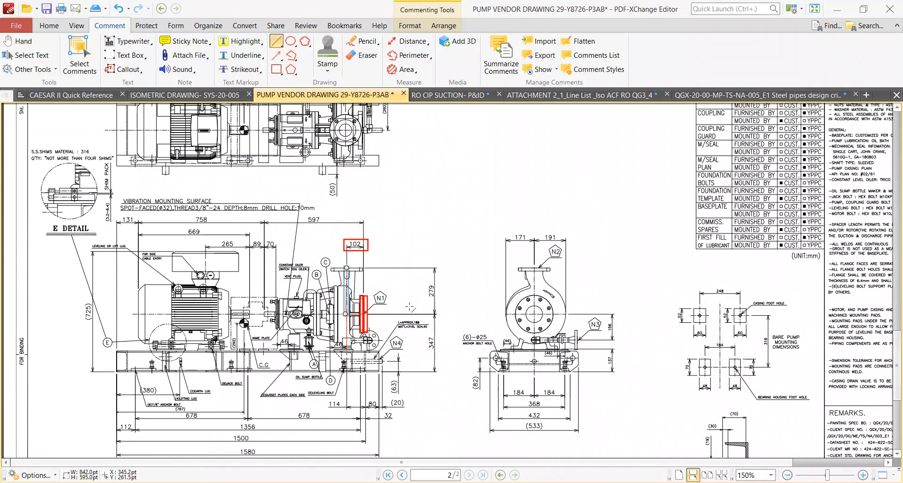
ctrl+scroll(358, 340, up, 4)
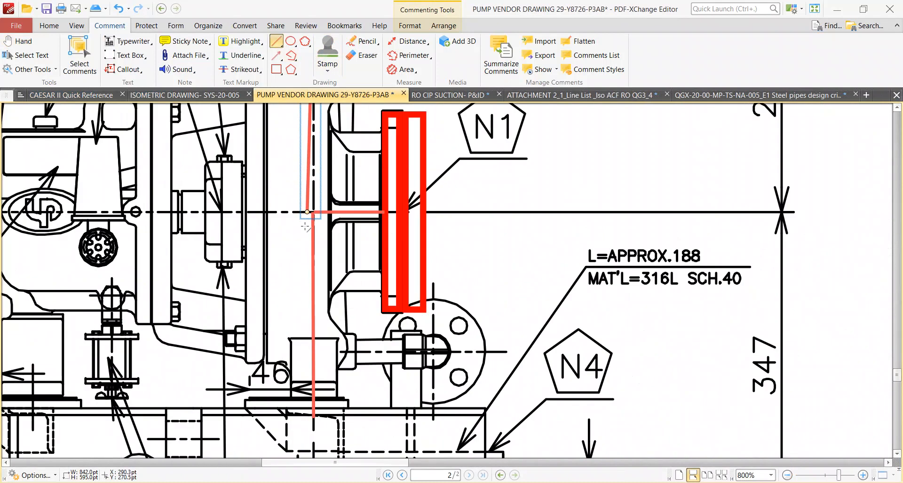
drag(306, 214, 315, 214)
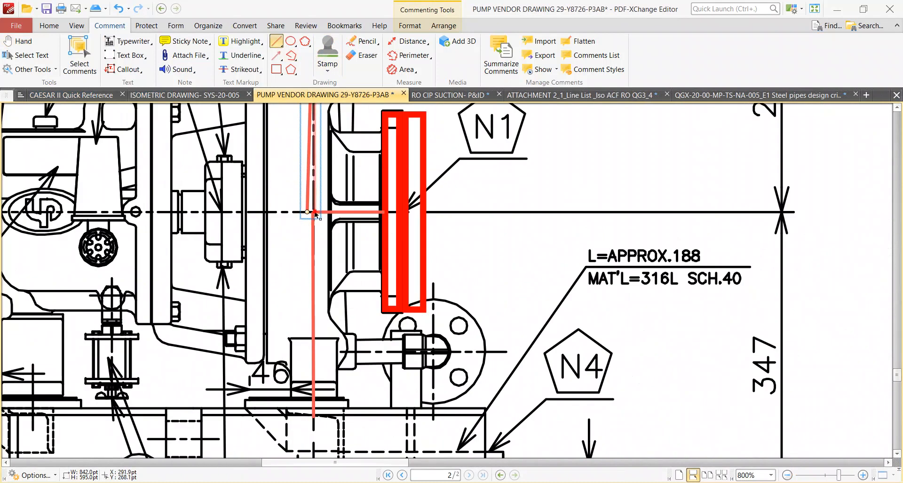
ctrl+scroll(423, 269, down, 2)
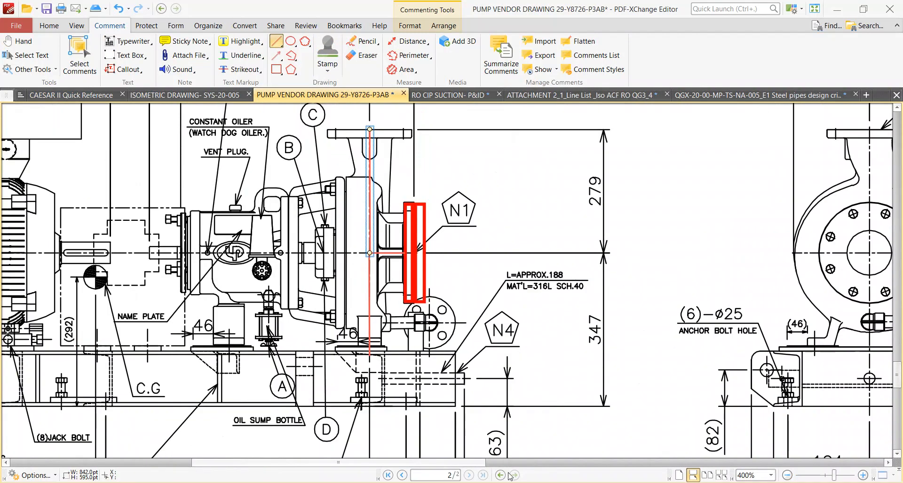
Compare element 12010–12030 in CAESAR II with the vendor drawing's vertical dimension from discharge flange to pump centreline, and return to the element input.
key(alt+Tab)
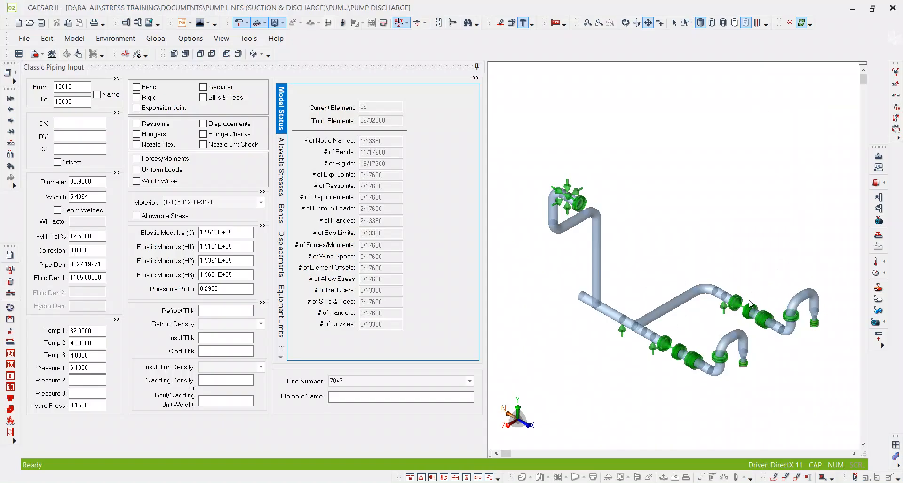
middle_drag(743, 307, 651, 270)
scroll(702, 277, up, 2)
scroll(701, 277, up, 1)
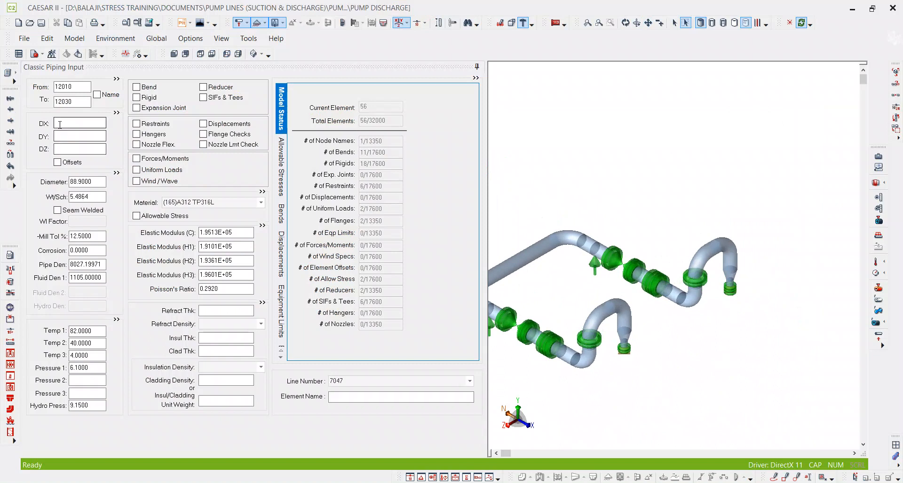
click(79, 136)
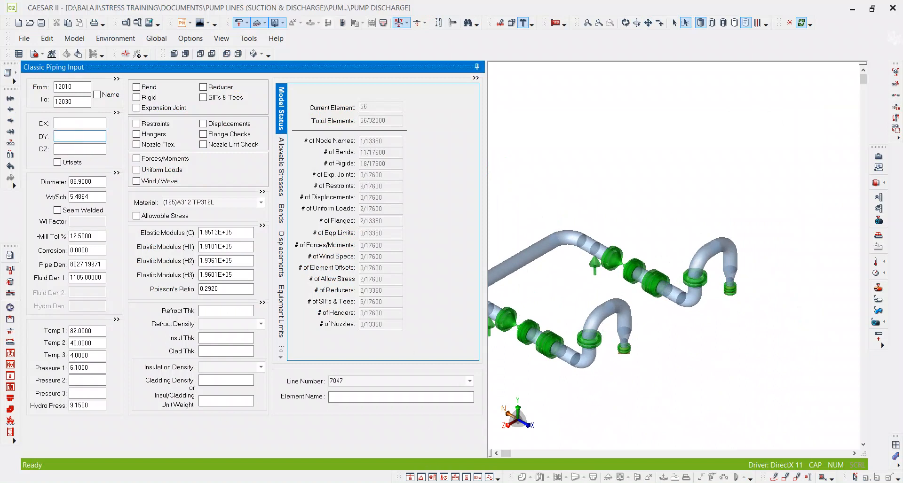
key(alt+Tab)
scroll(482, 258, up, 3)
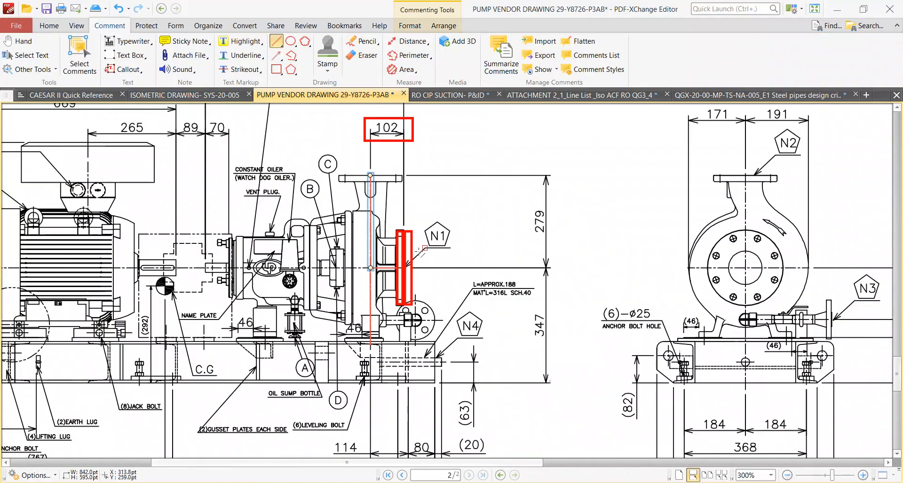
ctrl+scroll(529, 323, up, 3)
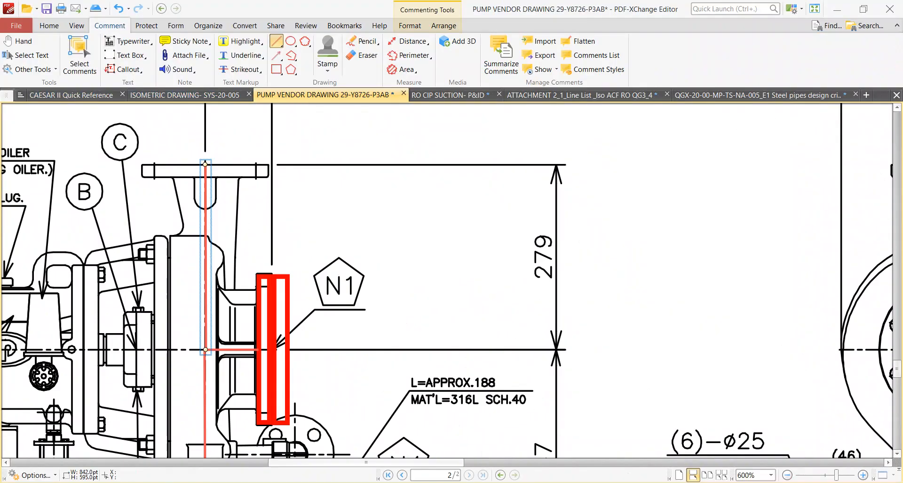
mouse_move(506, 482)
click(505, 445)
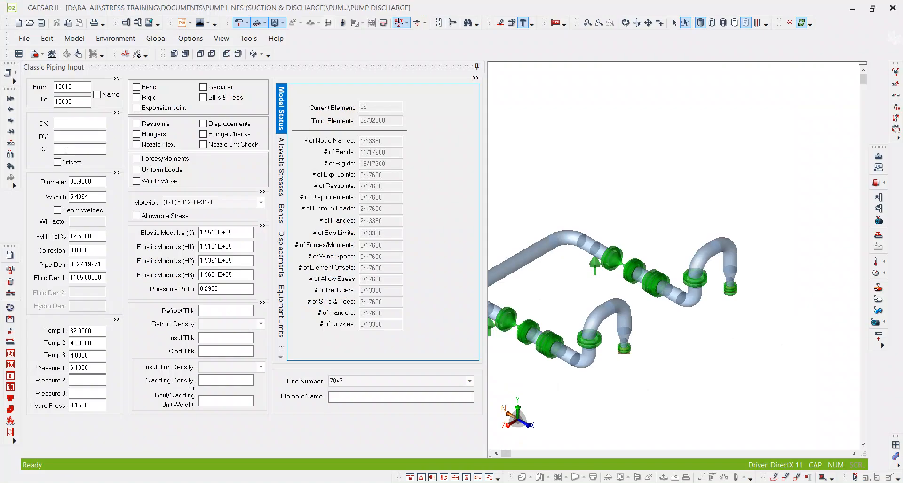
Set DY of element 12010–12030 to -279+41 mm and make the element rigid.
click(75, 136)
text(-279+41)
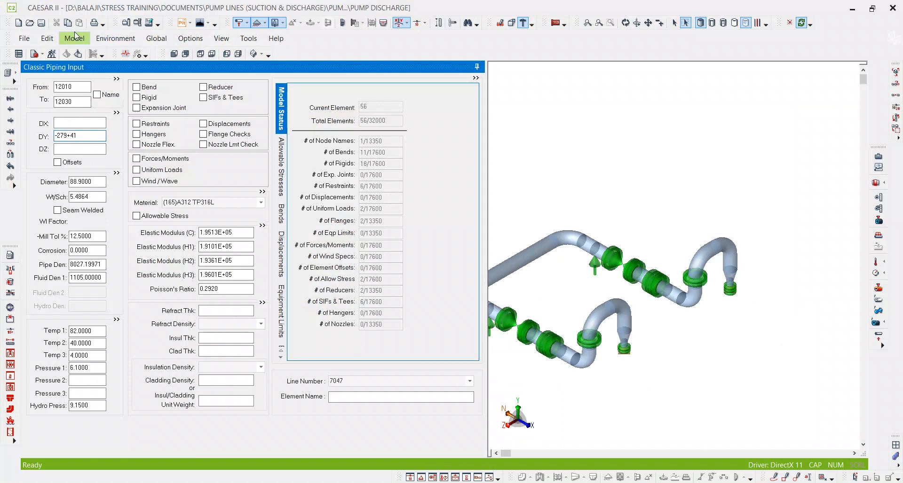
key(Tab)
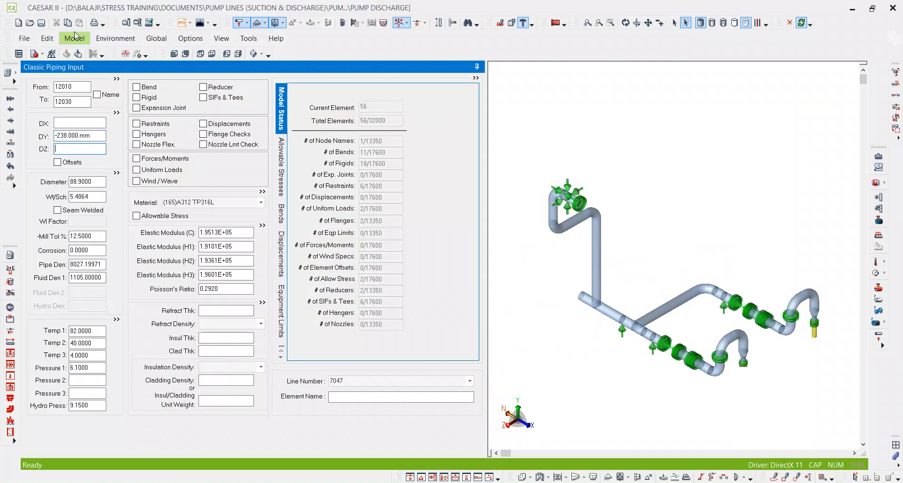
scroll(760, 283, up, 5)
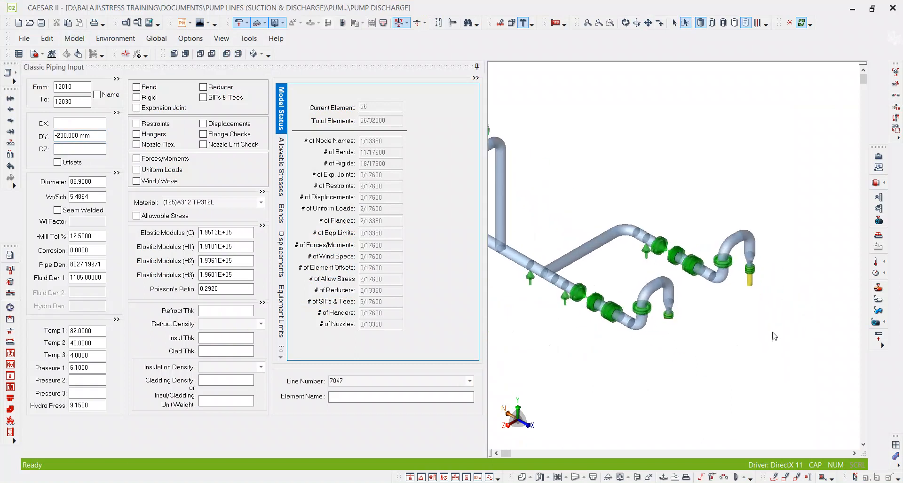
click(149, 98)
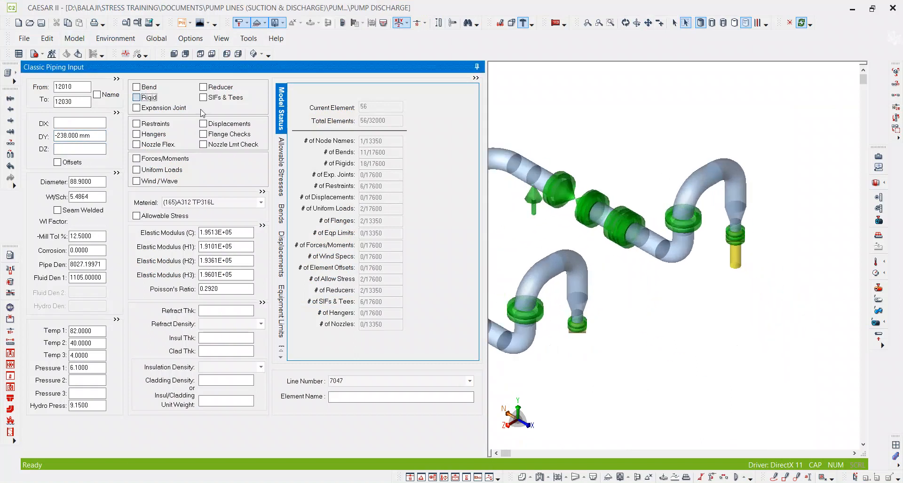
middle_drag(616, 292, 536, 212)
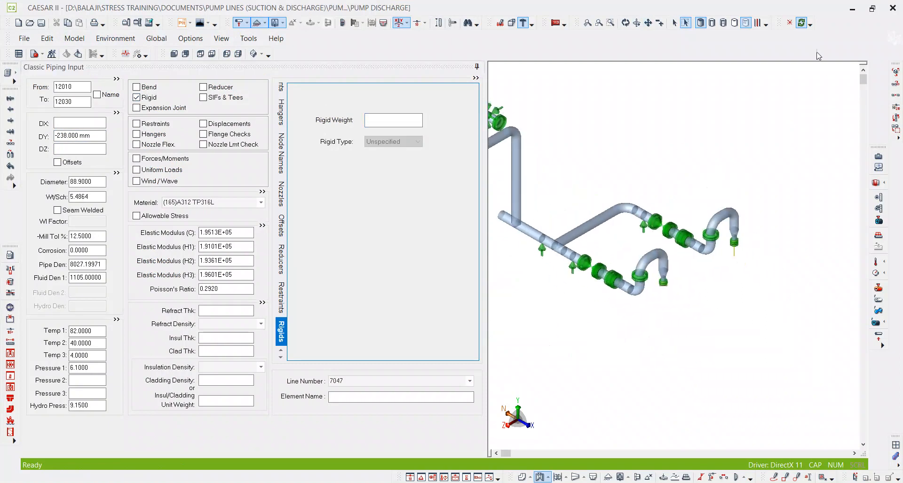
Turn off the automatic reset of the 3D view on refresh, and inspect the rigid element below the discharge flange.
click(800, 25)
scroll(741, 254, up, 8)
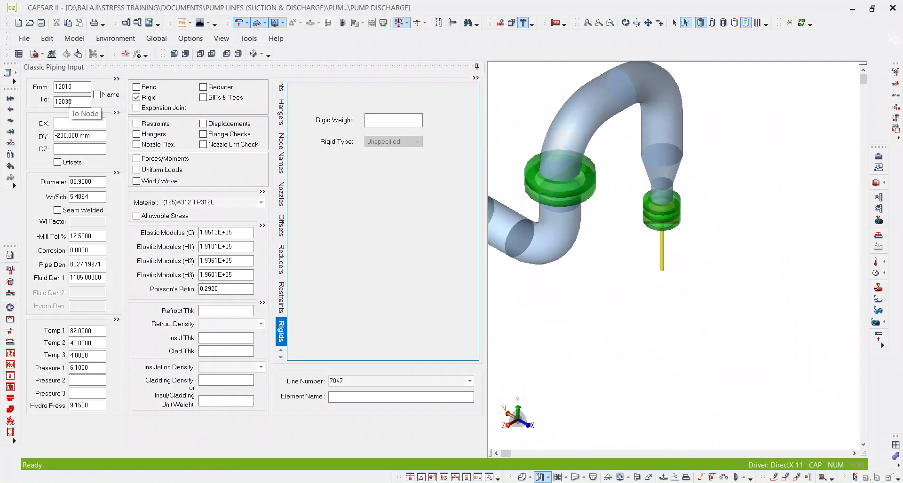
scroll(680, 284, down, 5)
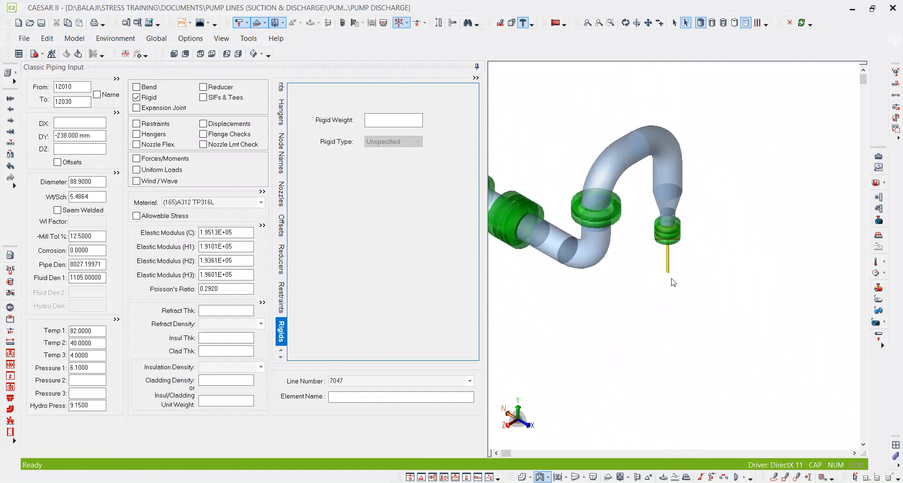
scroll(671, 286, down, 3)
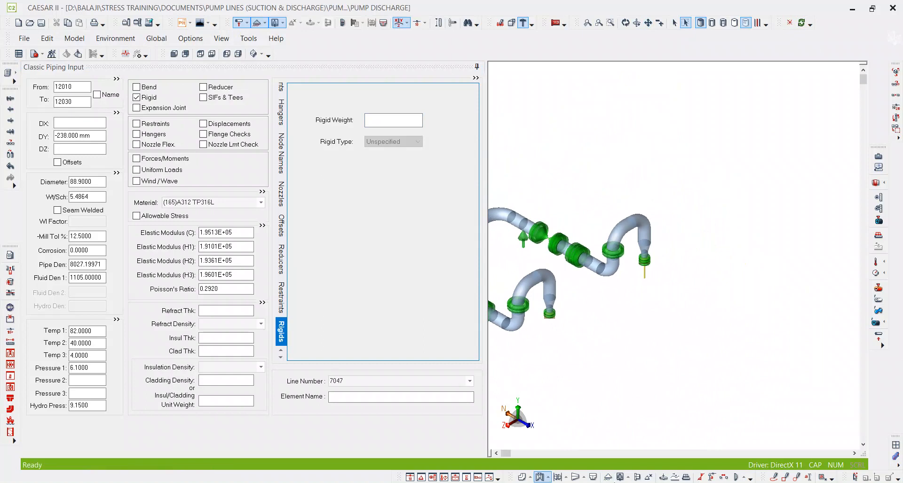
click(772, 478)
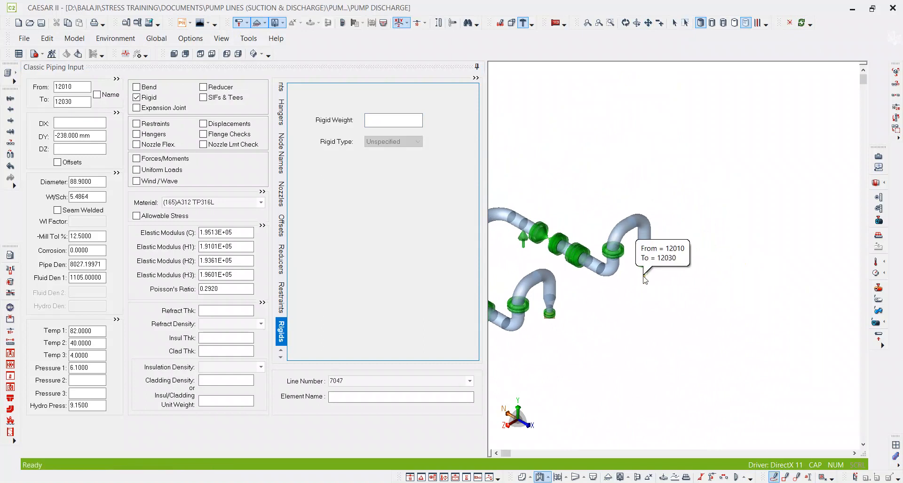
mouse_move(644, 277)
mouse_down()
mouse_move(611, 256)
mouse_move(531, 134)
mouse_up()
middle_drag(733, 324, 774, 341)
scroll(631, 289, up, 3)
scroll(767, 358, down, 1)
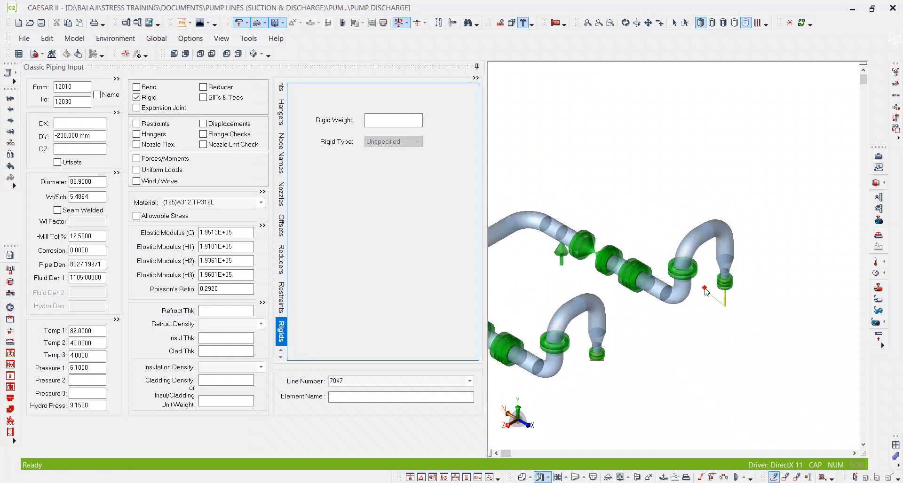
scroll(743, 301, up, 3)
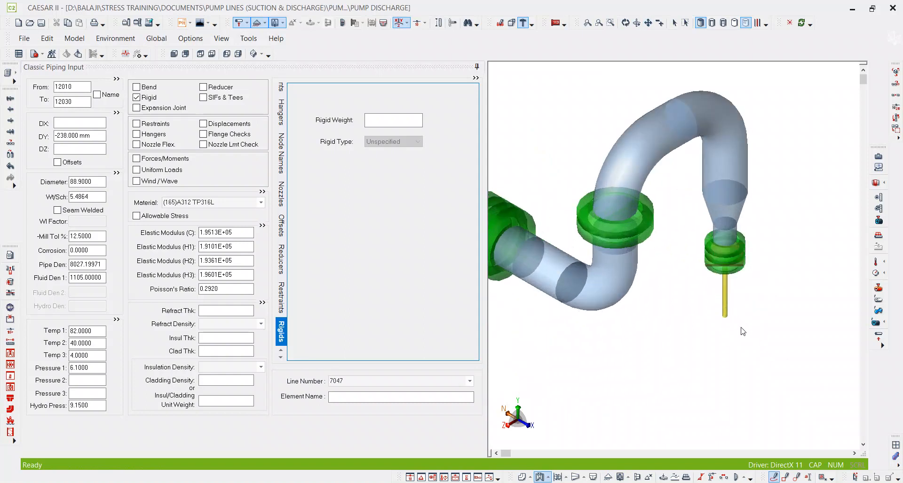
Add element 12030–12050, consult the vendor drawing for the vertical line below the pump centreline, and return to CAESAR II.
click(76, 103)
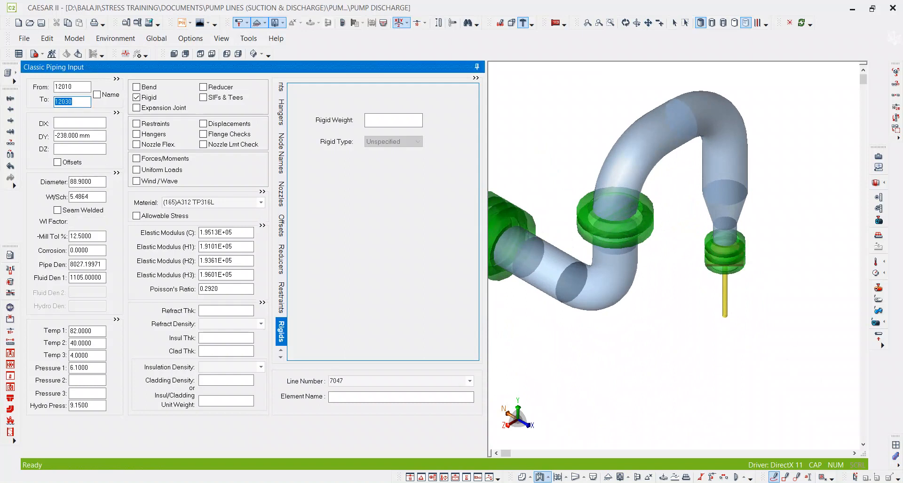
key(alt+c)
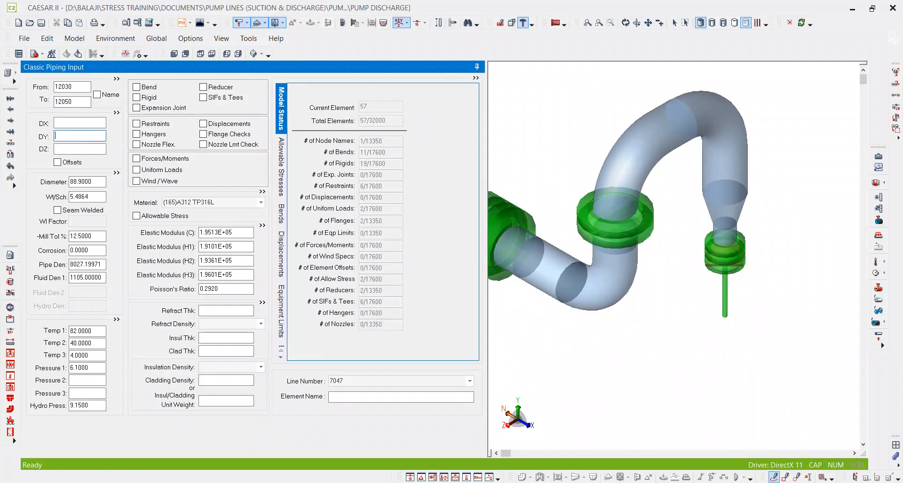
key(alt+Tab)
scroll(524, 256, down, 6)
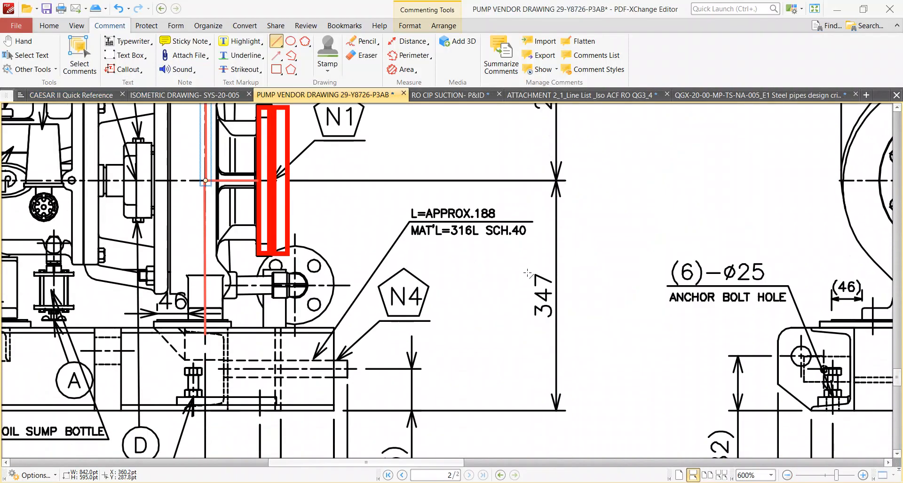
key(h)
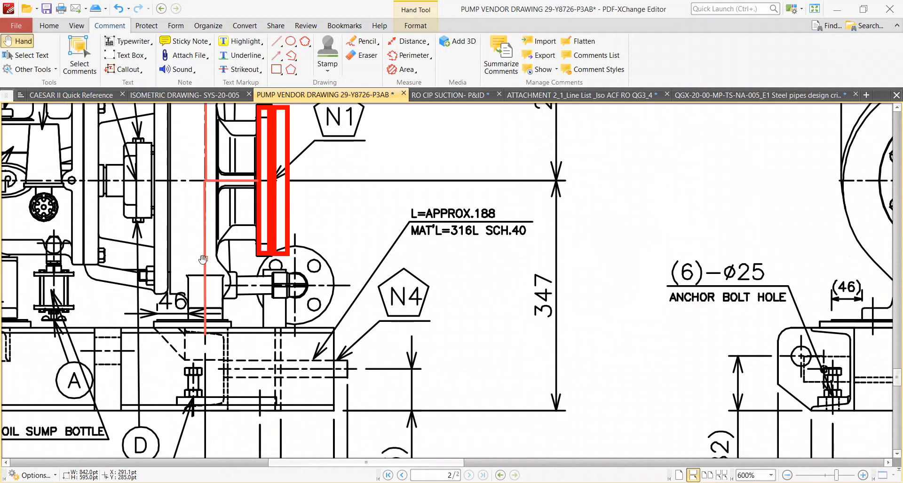
click(204, 260)
ctrl+scroll(498, 333, down, 1)
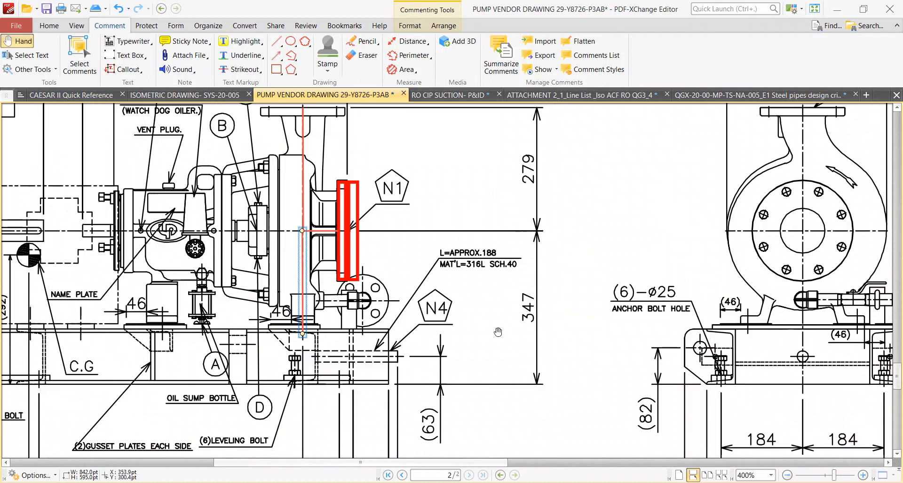
key(alt+Tab)
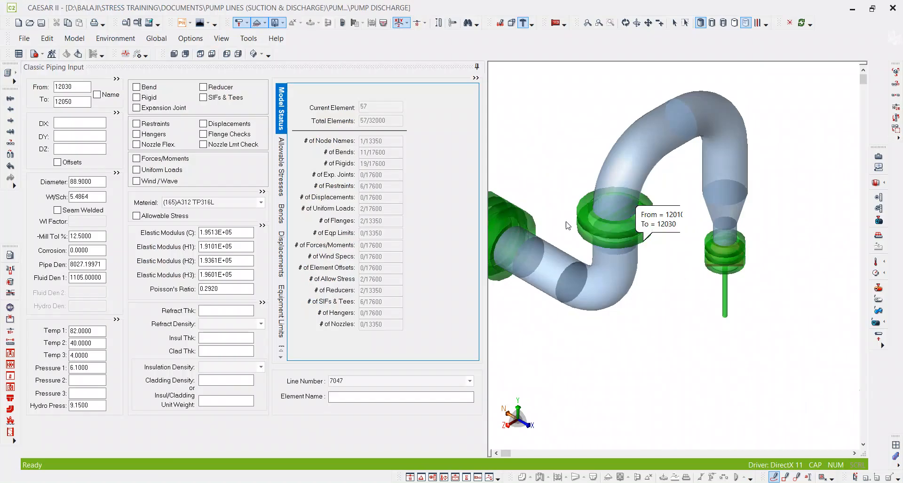
Set DY of element 12030–12050 to -221 mm, make it rigid and add an ANC restraint at node 12050.
text(-22)
key(Tab)
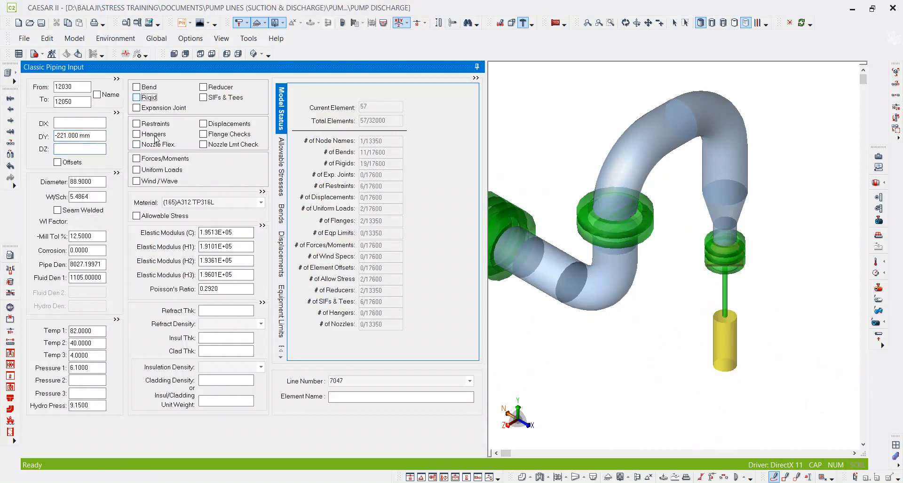
key(space)
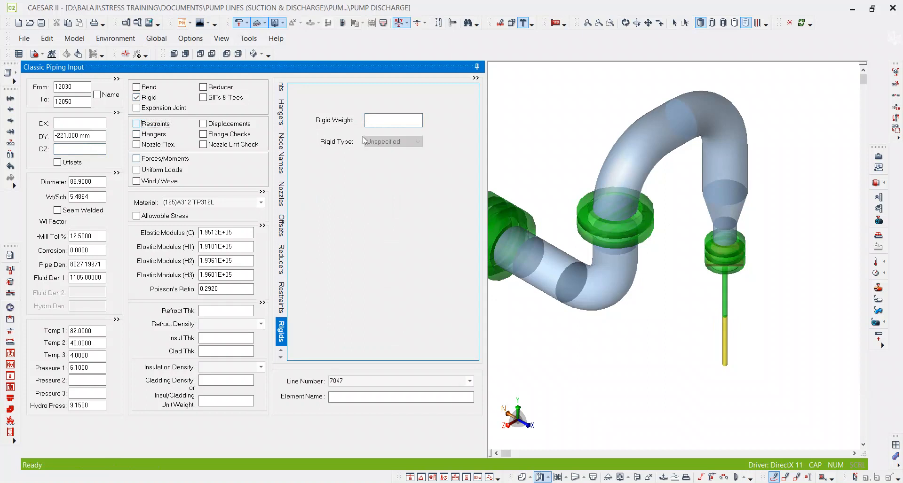
click(348, 124)
text(ANC)
click(349, 142)
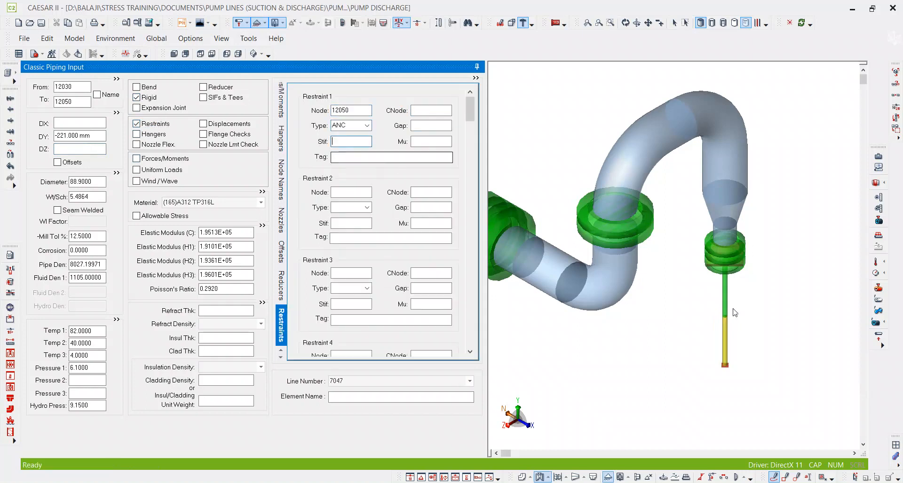
Compare the two pump discharge nozzles in the 3D model and examine the rigid elements below the flange.
scroll(720, 284, down, 5)
scroll(725, 284, up, 5)
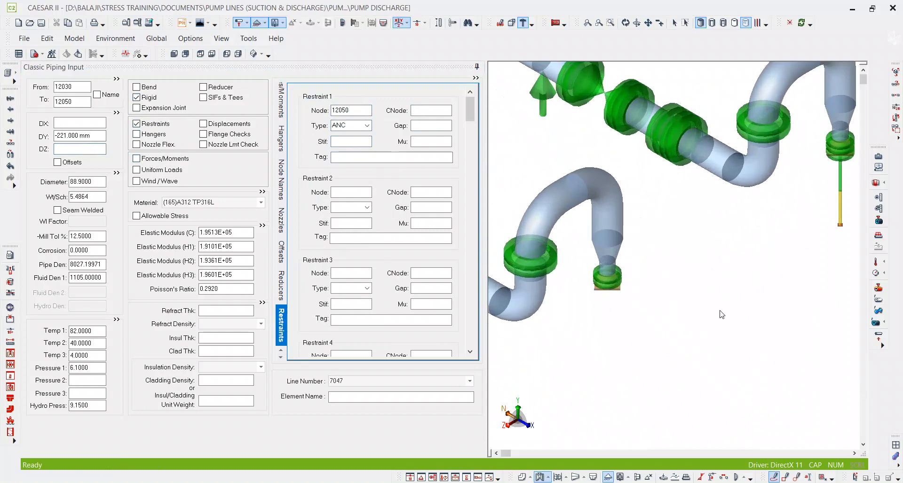
scroll(604, 283, up, 4)
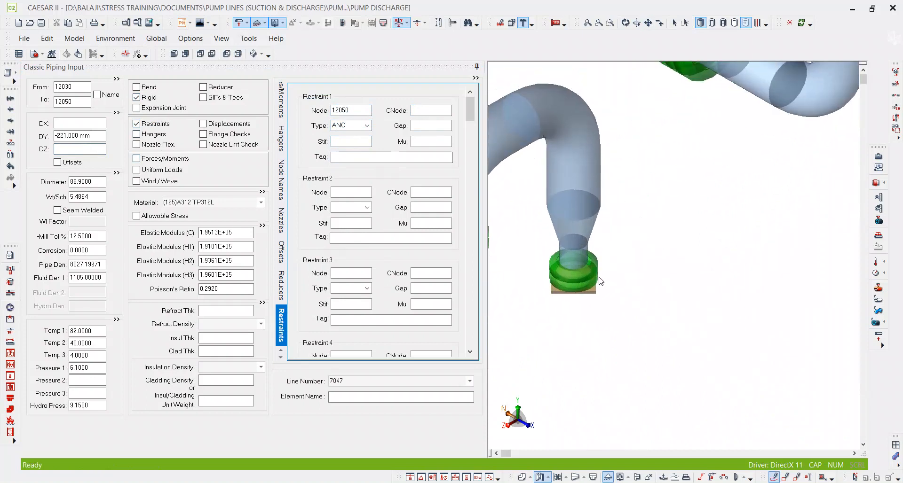
scroll(602, 279, down, 4)
scroll(807, 143, up, 5)
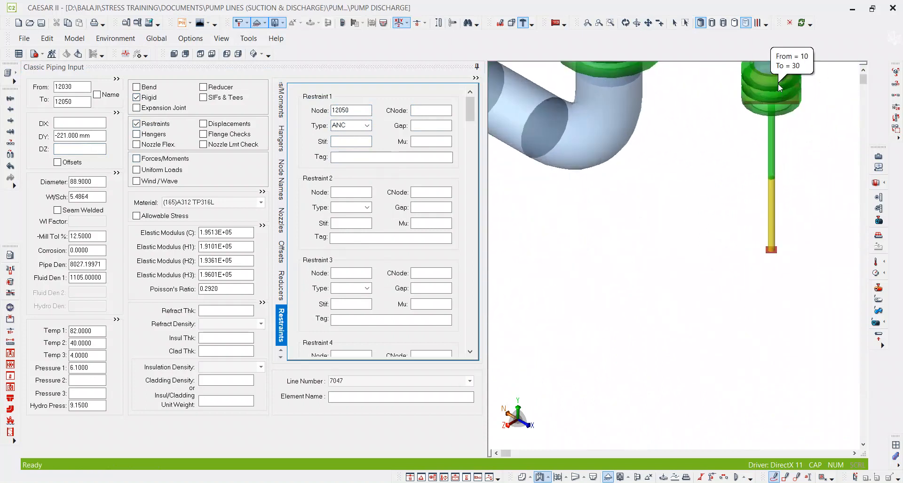
click(778, 84)
middle_drag(772, 121, 771, 123)
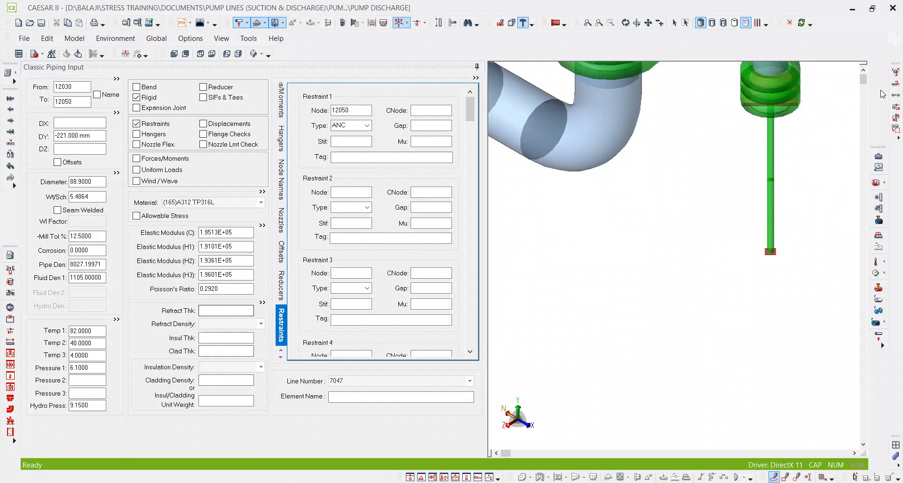
click(686, 24)
scroll(730, 212, down, 1)
middle_drag(728, 214, 697, 219)
drag(772, 286, 721, 139)
middle_drag(747, 151, 729, 160)
scroll(729, 160, down, 1)
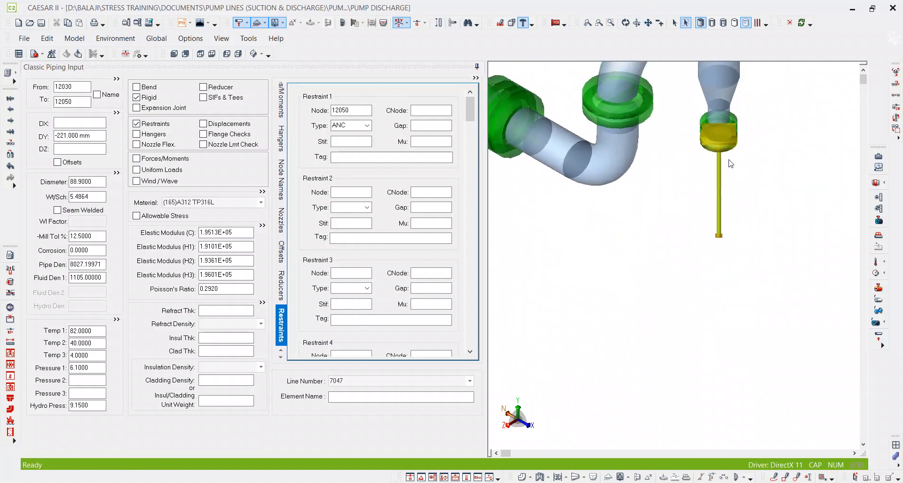
scroll(729, 160, up, 2)
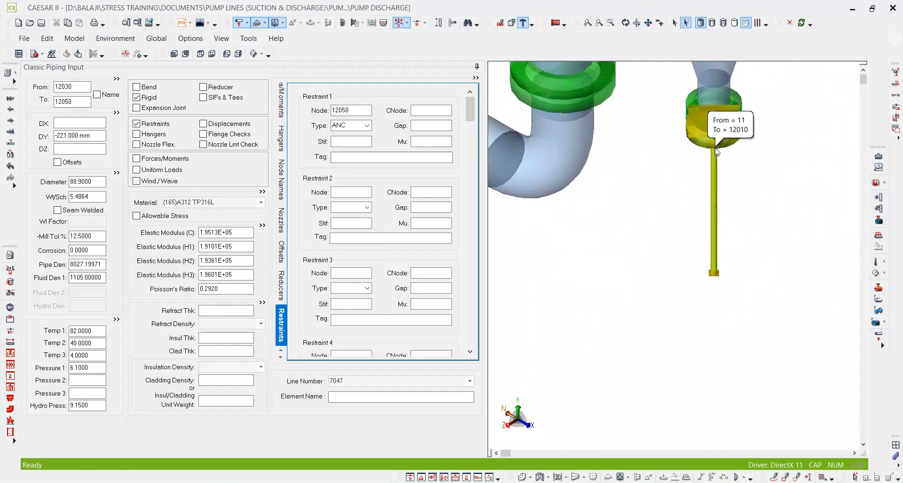
scroll(715, 148, down, 1)
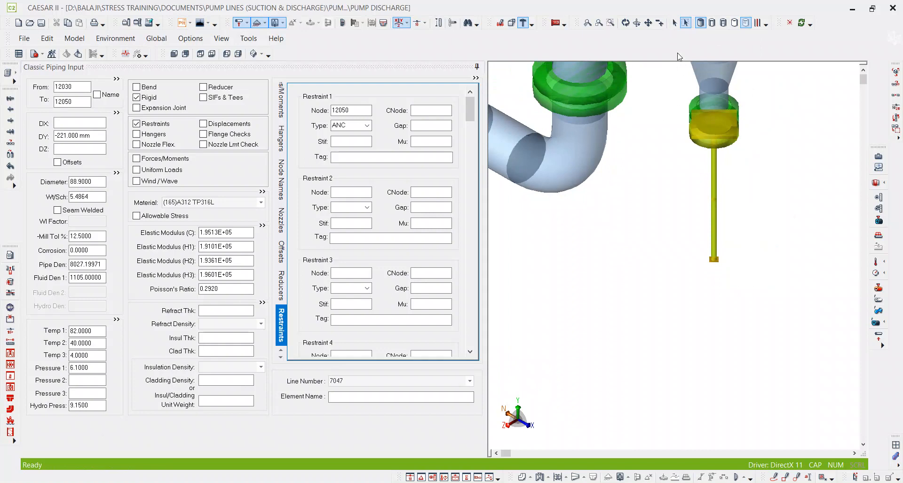
Select flange element 1010–1030 at the other pump nozzle and set its anchor's CNode to 1011.
click(679, 22)
middle_drag(599, 285, 725, 220)
scroll(724, 220, down, 2)
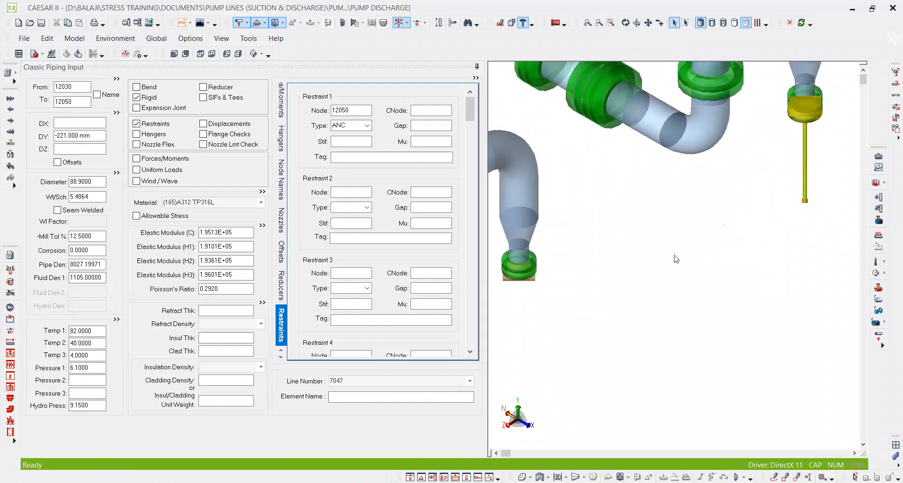
click(518, 276)
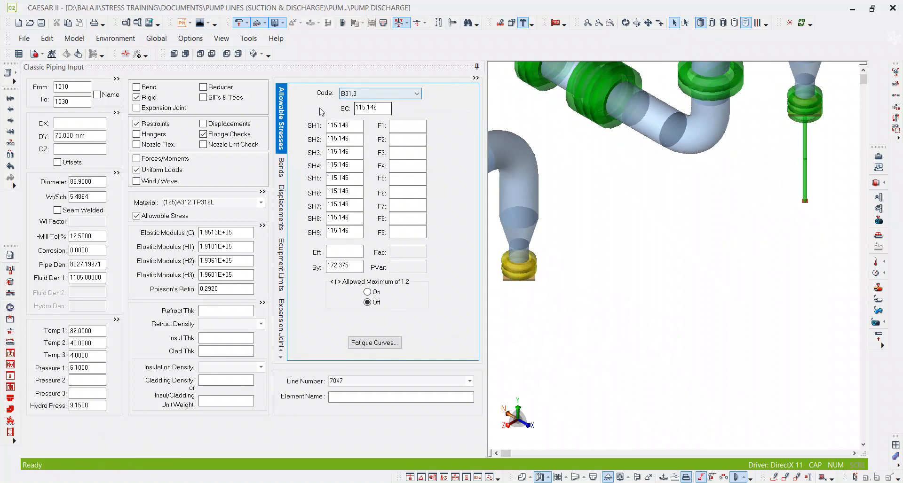
click(171, 125)
click(438, 110)
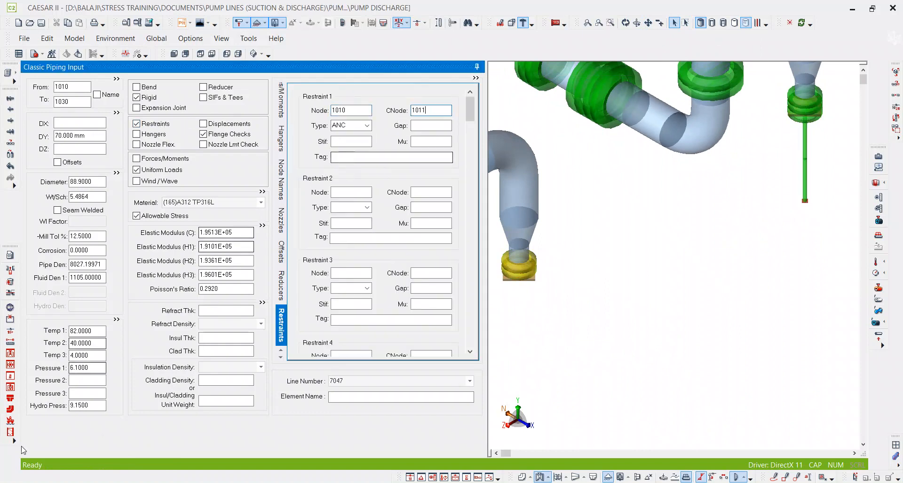
Open the list of all elements in the model.
click(17, 73)
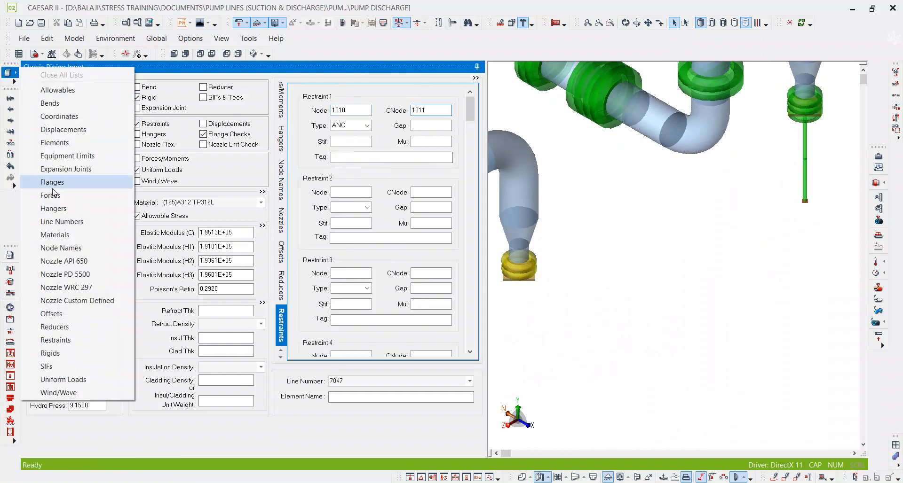
click(116, 158)
scroll(196, 303, down, 10)
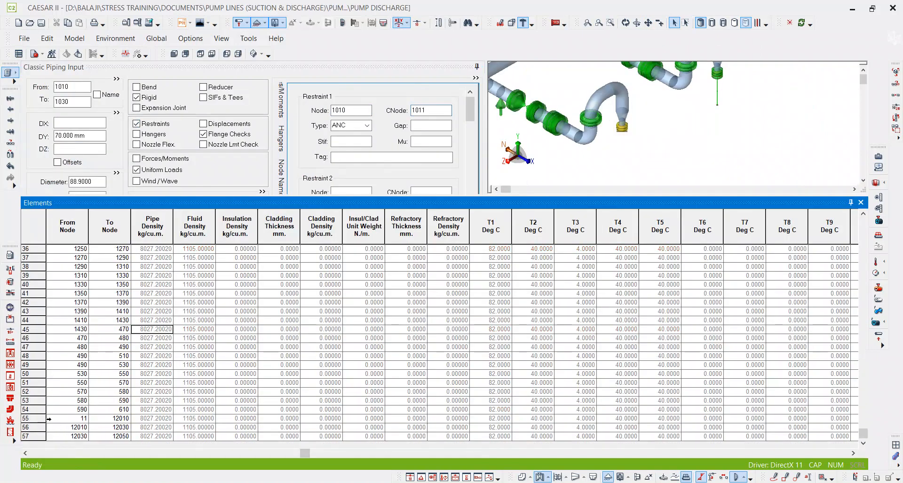
Try to duplicate the three rigid elements from node 11 to 12050, inserting the identical copy at the end of the input.
drag(39, 418, 38, 437)
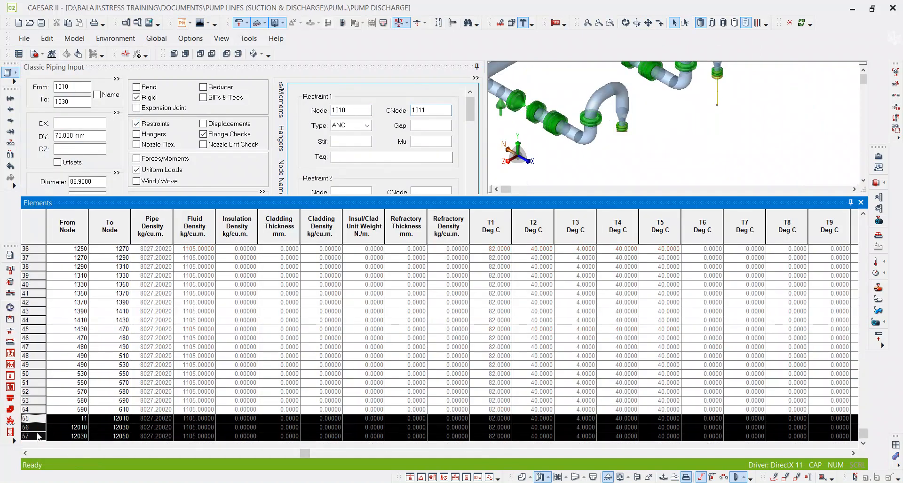
right_click(39, 431)
mouse_move(101, 329)
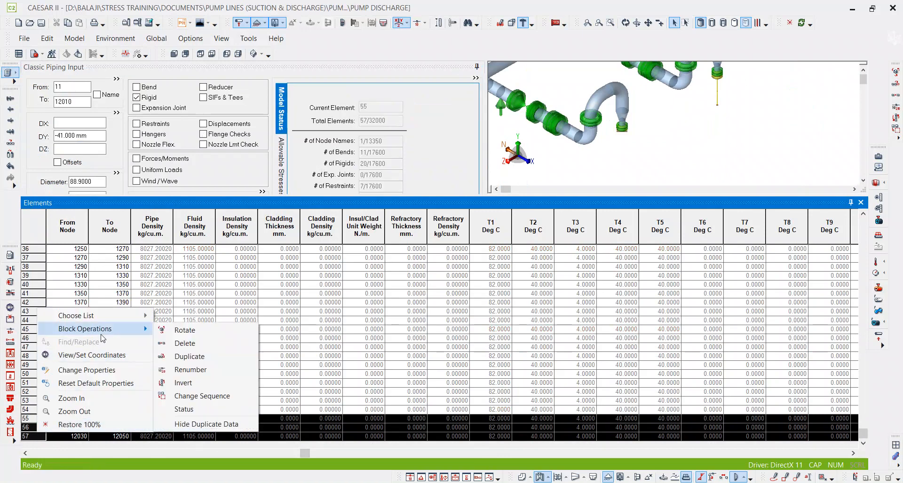
click(189, 356)
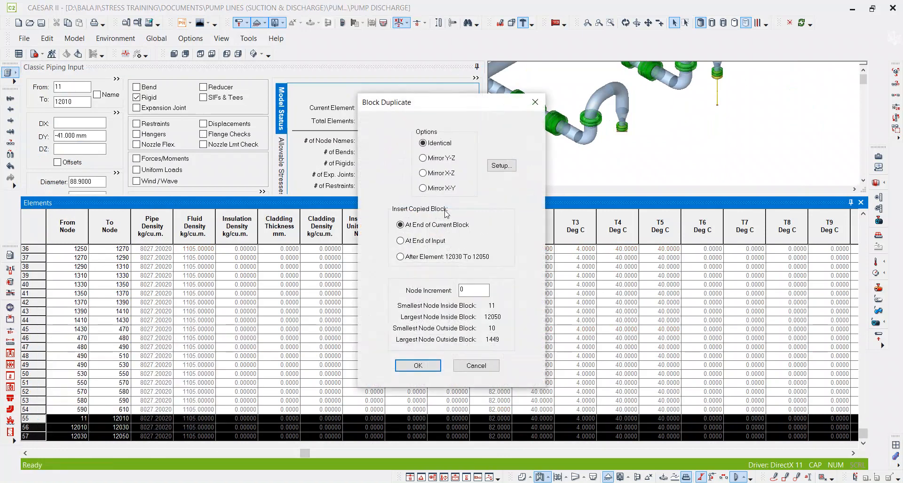
click(434, 242)
double_click(463, 287)
click(414, 372)
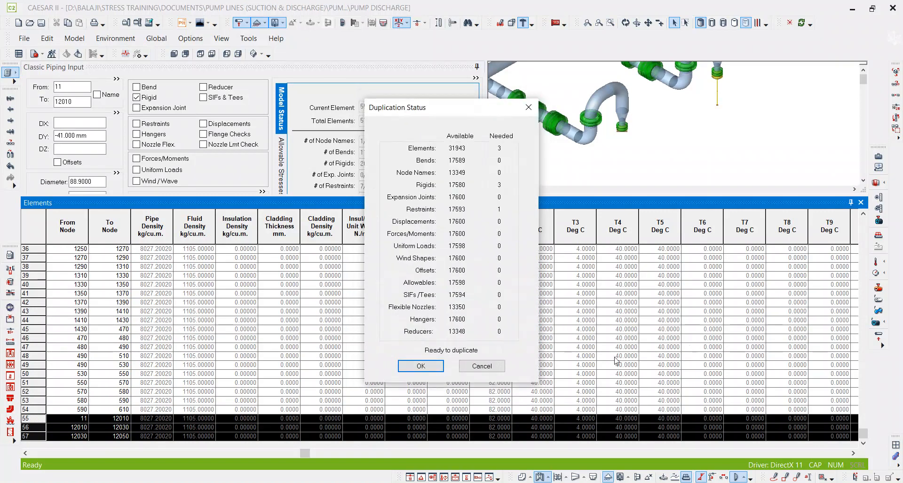
click(426, 367)
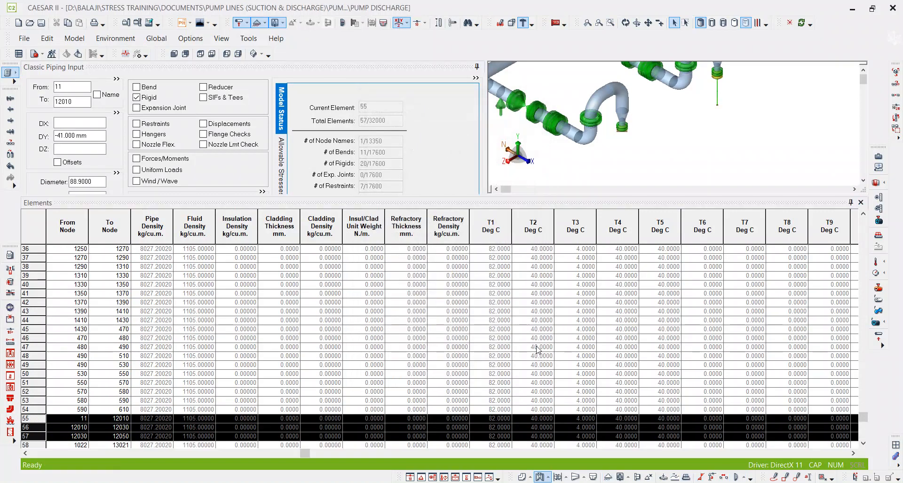
scroll(538, 351, down, 1)
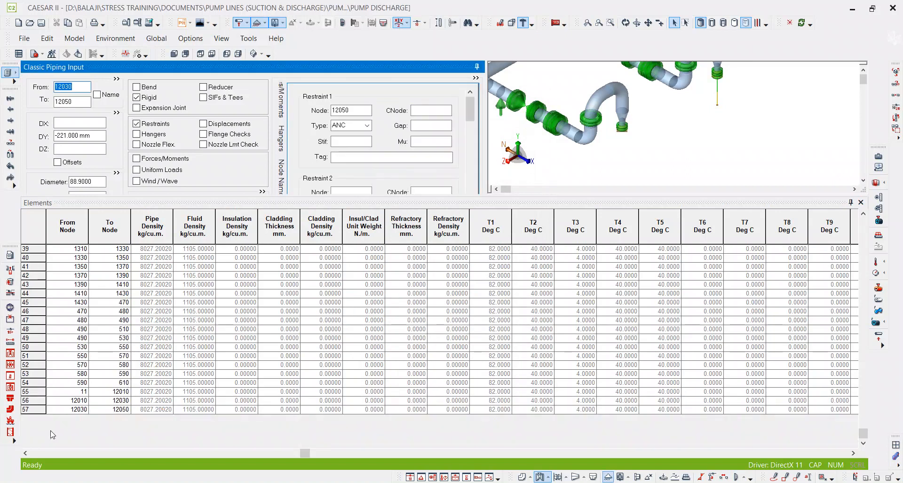
Duplicate elements 11–12010, 12010–12030 and 12030–12050 as an identical block at the end of the input, with a node increment of 1000.
click(59, 394)
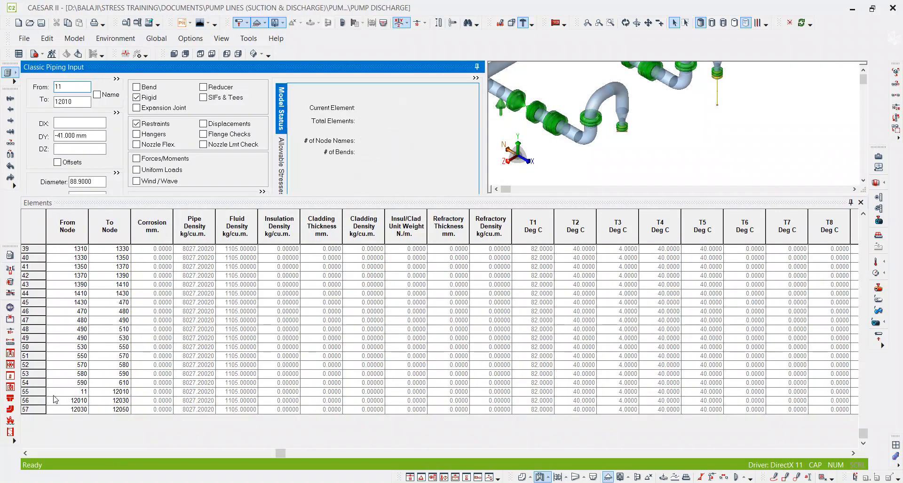
click(37, 393)
shift+click(38, 410)
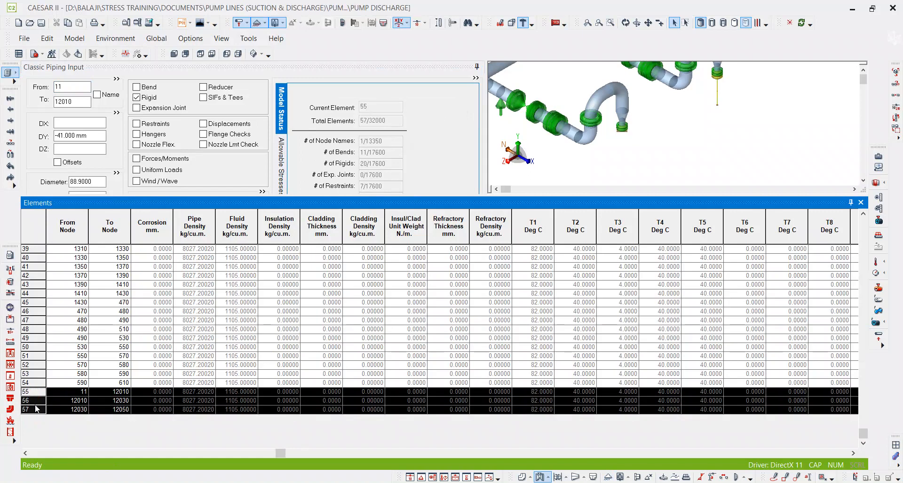
right_click(36, 404)
mouse_move(92, 301)
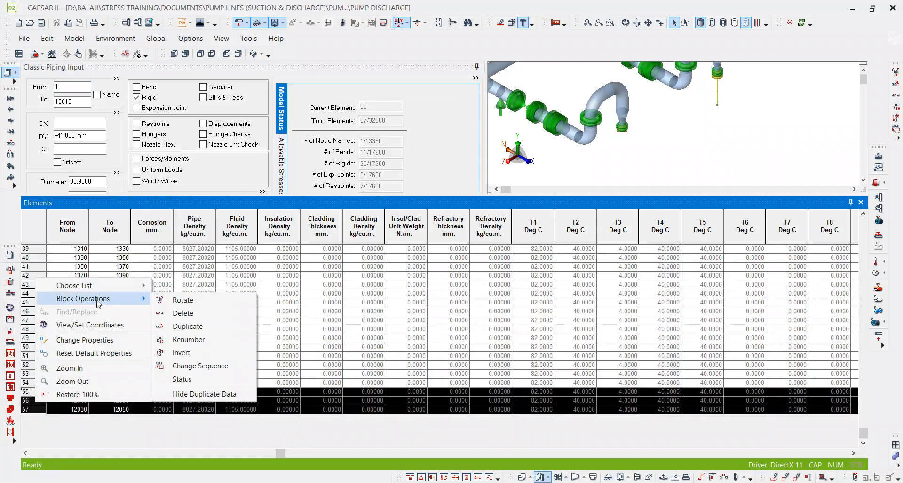
click(186, 324)
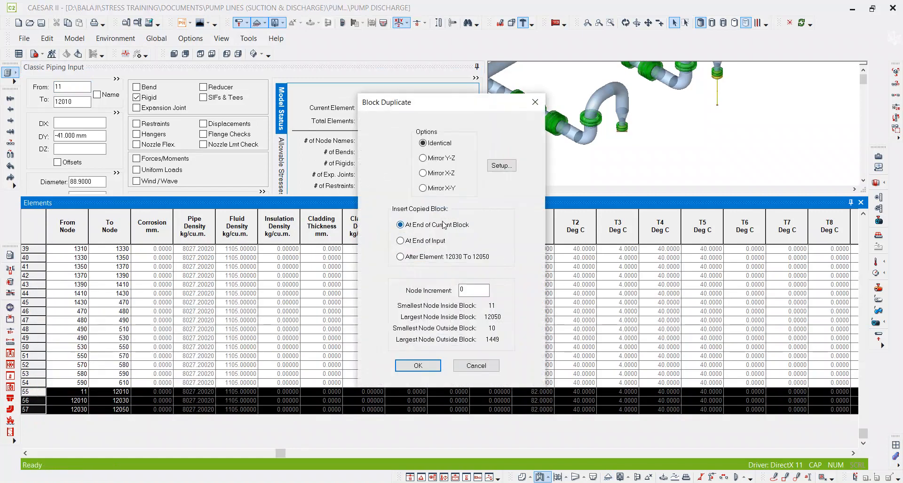
click(430, 242)
key(Tab)
text(100)
click(416, 372)
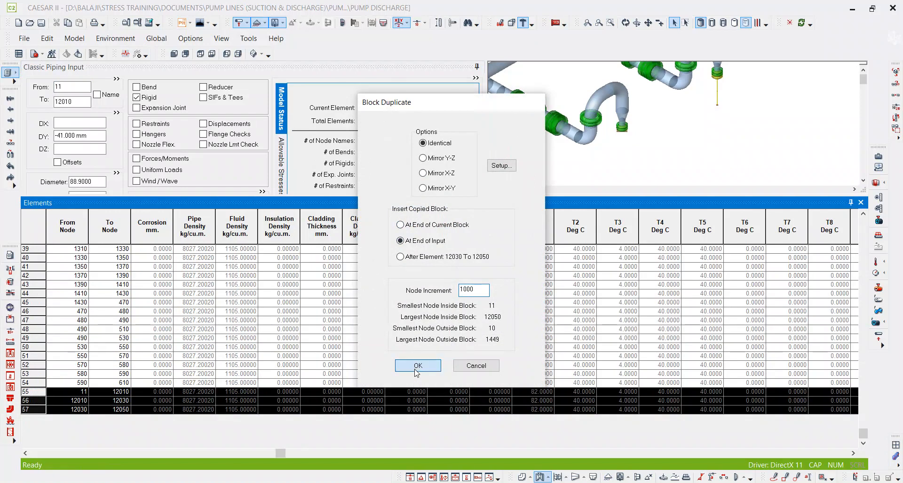
click(419, 368)
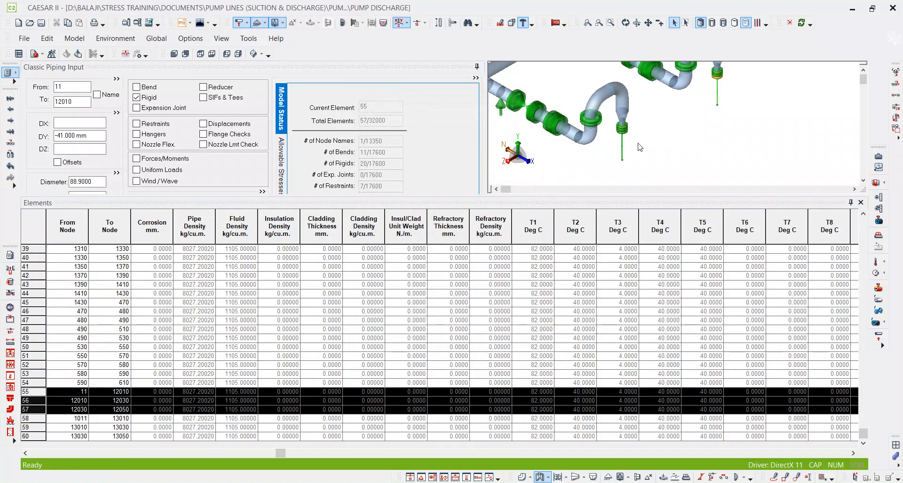
Close the element list and inspect the rigid pump elements below both discharge nozzles in the 3D model.
scroll(633, 143, up, 5)
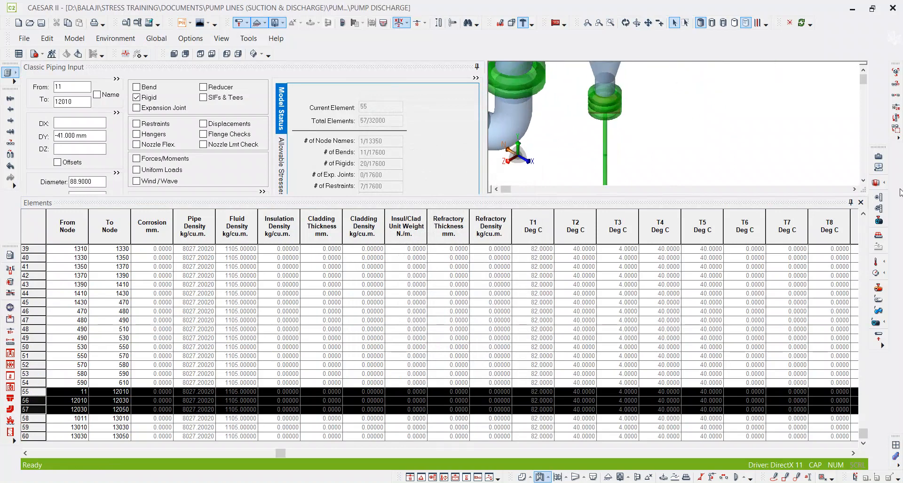
click(861, 203)
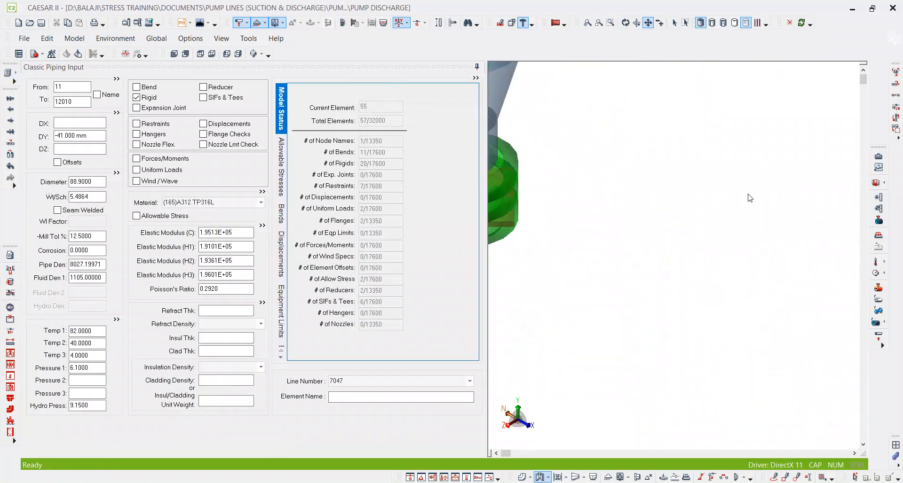
scroll(754, 195, down, 5)
scroll(747, 394, up, 3)
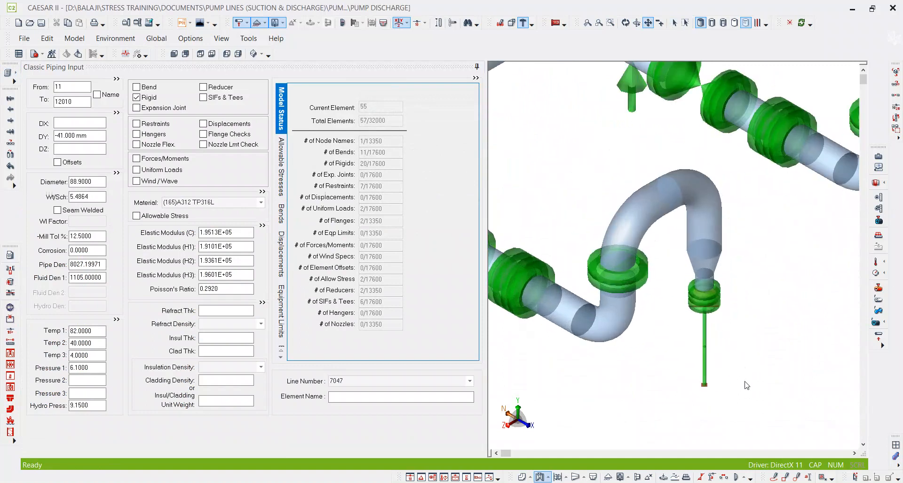
scroll(660, 285, down, 5)
middle_drag(596, 184, 695, 277)
scroll(695, 276, down, 1)
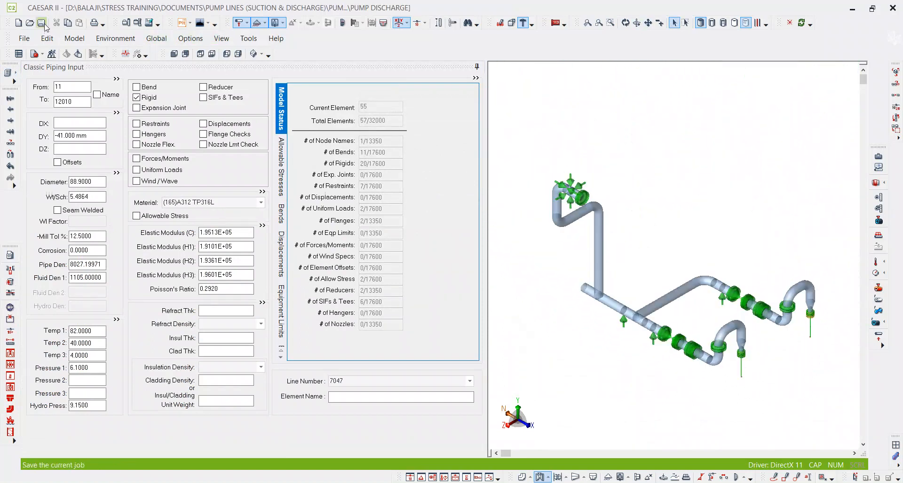
Display the Temp 1 values by colour on the 3D model.
click(876, 262)
click(874, 271)
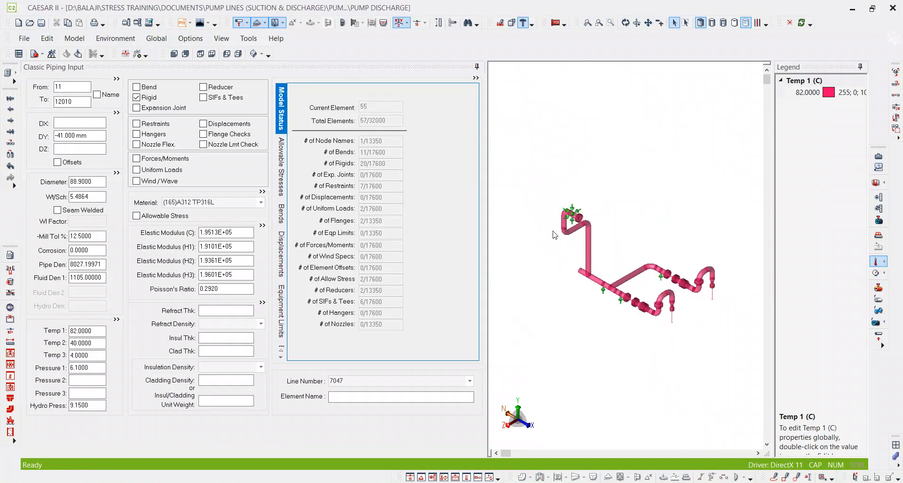
scroll(556, 234, up, 1)
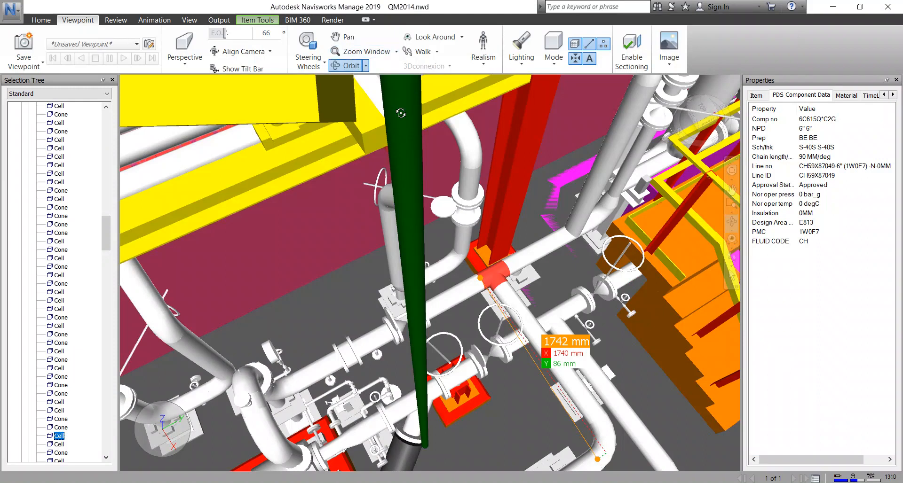
Switch to the Navisworks Manage plant model and examine the piping around the pumps and up to the overhead pipe rack.
scroll(540, 194, down, 4)
shift+middle_drag(564, 202, 567, 181)
middle_drag(463, 245, 524, 341)
shift+middle_drag(466, 292, 459, 243)
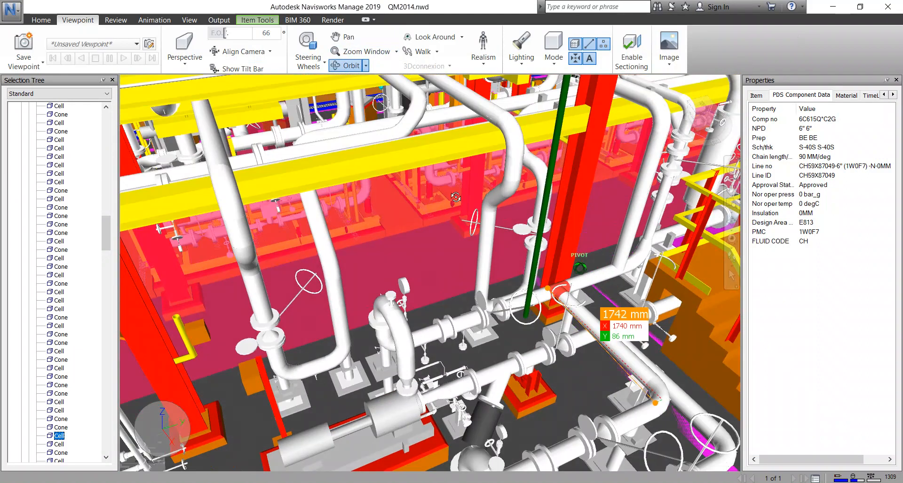
scroll(445, 143, up, 1)
middle_drag(445, 143, 470, 213)
middle_drag(426, 312, 358, 308)
shift+middle_drag(358, 308, 391, 291)
scroll(602, 188, up, 1)
middle_drag(602, 187, 515, 336)
middle_drag(202, 325, 546, 204)
scroll(480, 205, down, 5)
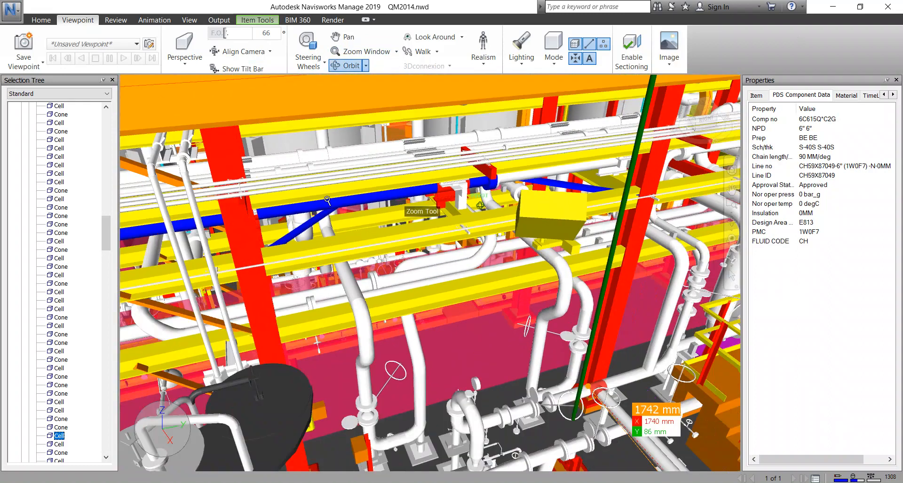
Follow the highlighted 6-inch line in the Navisworks model from the overhead rack to the area around the vessel.
middle_drag(264, 233, 444, 190)
shift+middle_drag(286, 289, 372, 215)
scroll(411, 324, up, 3)
middle_drag(423, 272, 462, 327)
middle_drag(451, 395, 448, 355)
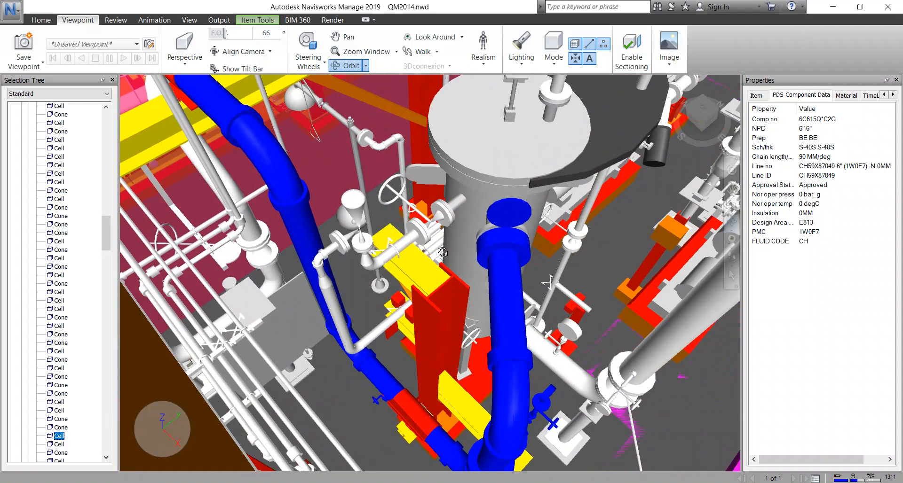
scroll(442, 252, down, 3)
shift+middle_drag(442, 252, 454, 278)
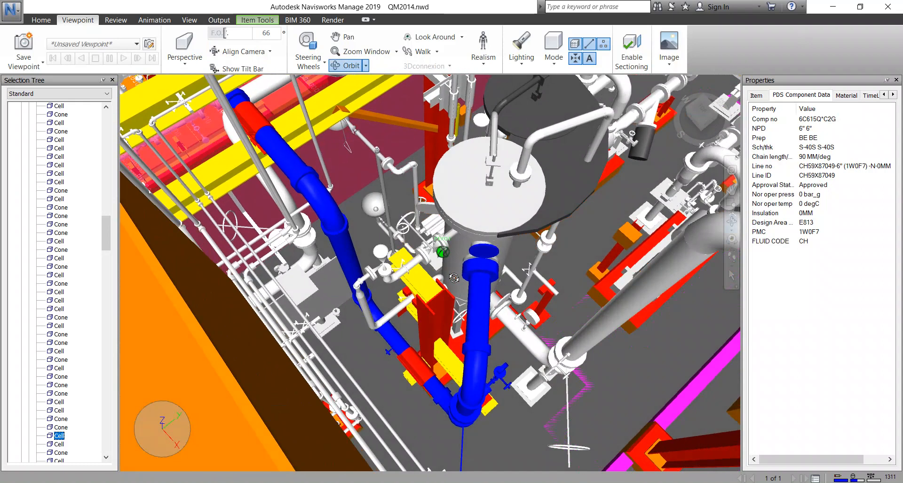
Examine the pumps, their connected piping and the stair area below the pipe rack in the plant model.
click(41, 20)
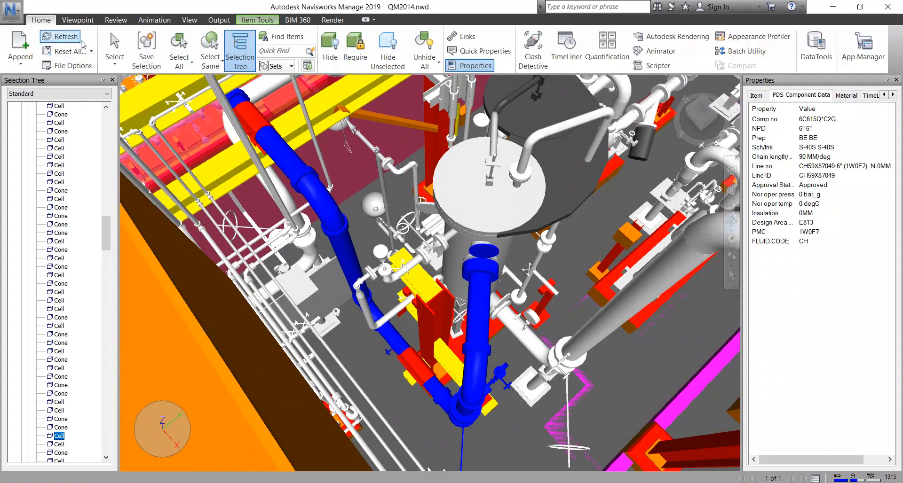
click(120, 56)
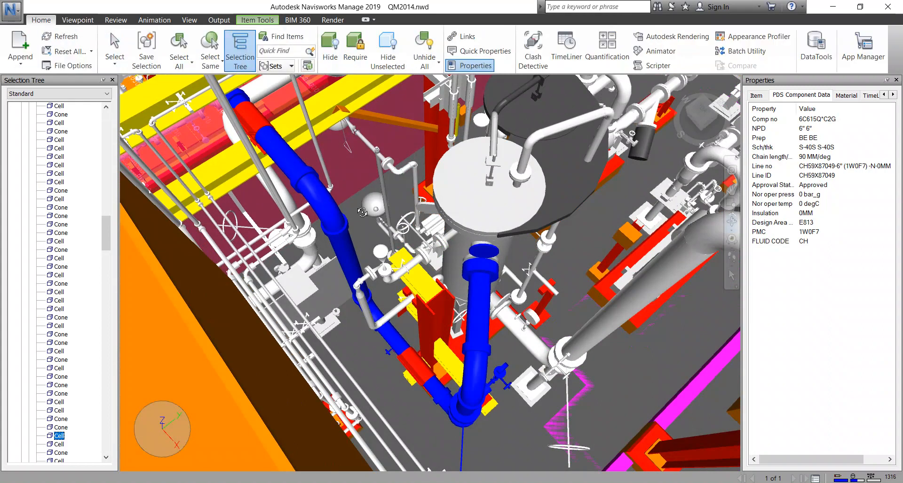
middle_drag(351, 238, 272, 266)
scroll(273, 266, down, 5)
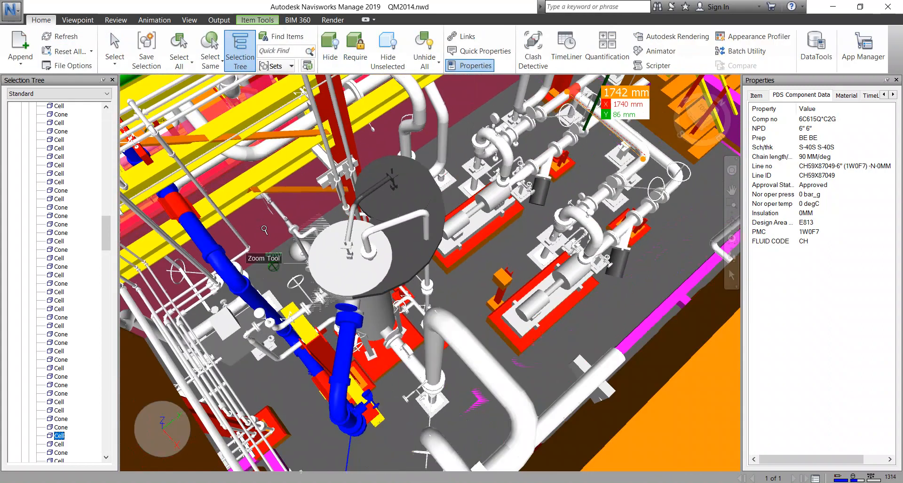
scroll(409, 284, up, 6)
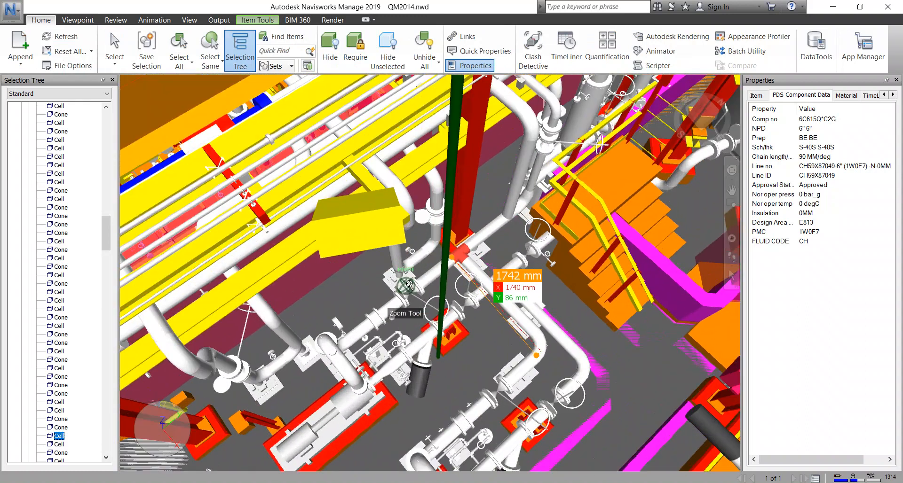
scroll(409, 285, up, 2)
middle_drag(513, 183, 449, 305)
middle_drag(498, 257, 400, 324)
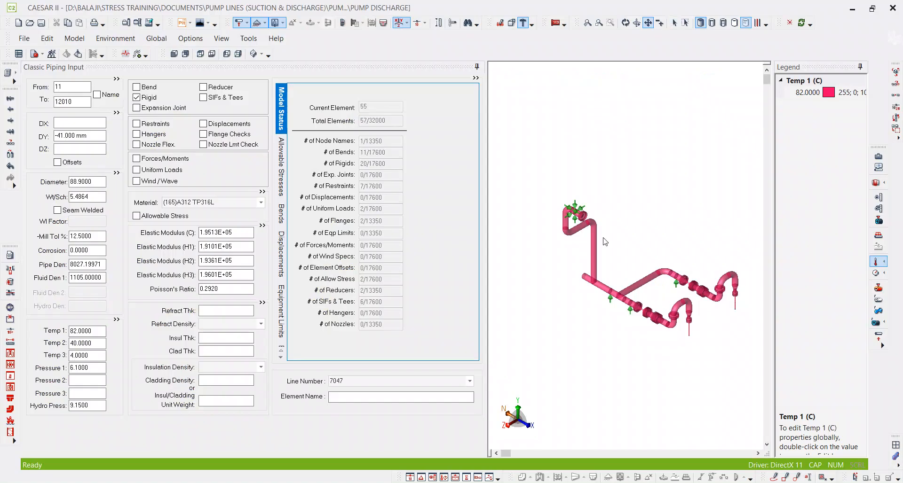
Return to CAESAR II, display the Temp 3 values by colour on the piping model, and turn the temperature display off.
scroll(605, 241, up, 5)
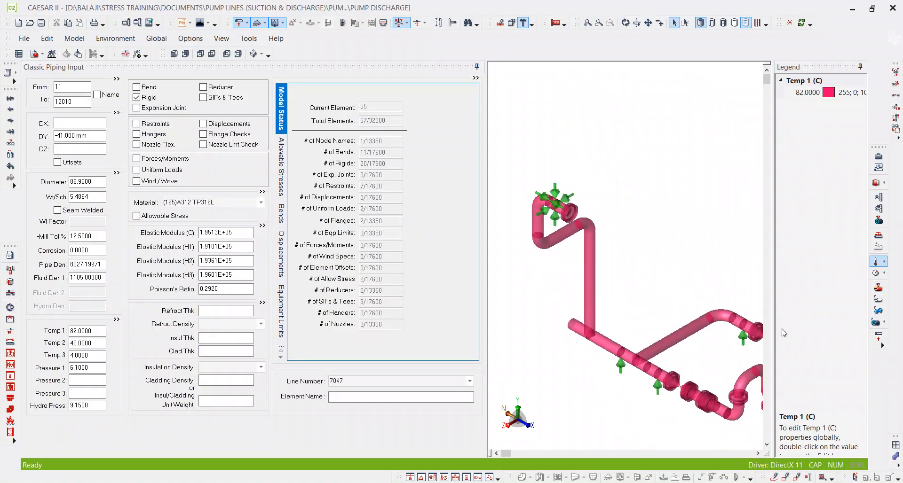
scroll(622, 270, down, 3)
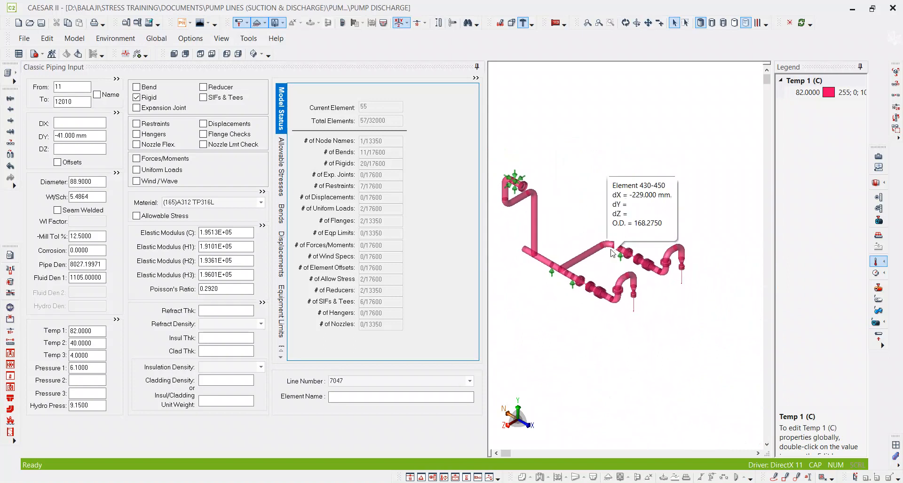
scroll(564, 262, up, 2)
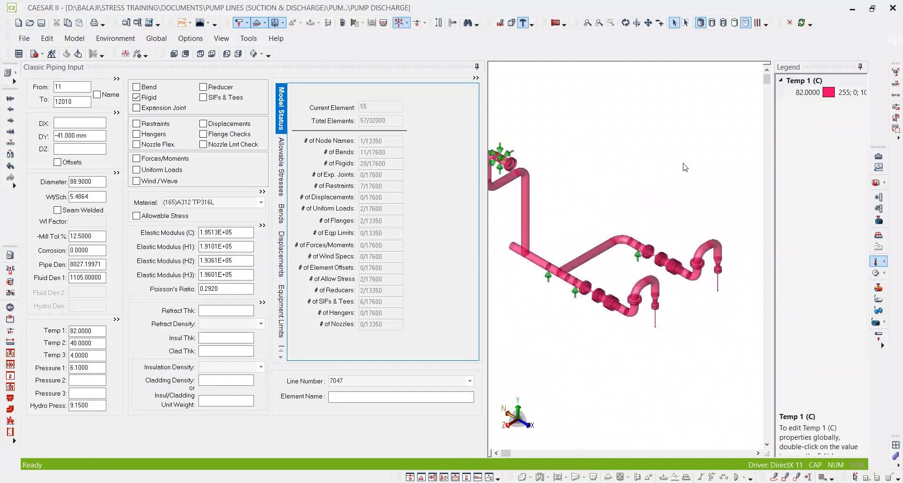
click(879, 262)
click(880, 263)
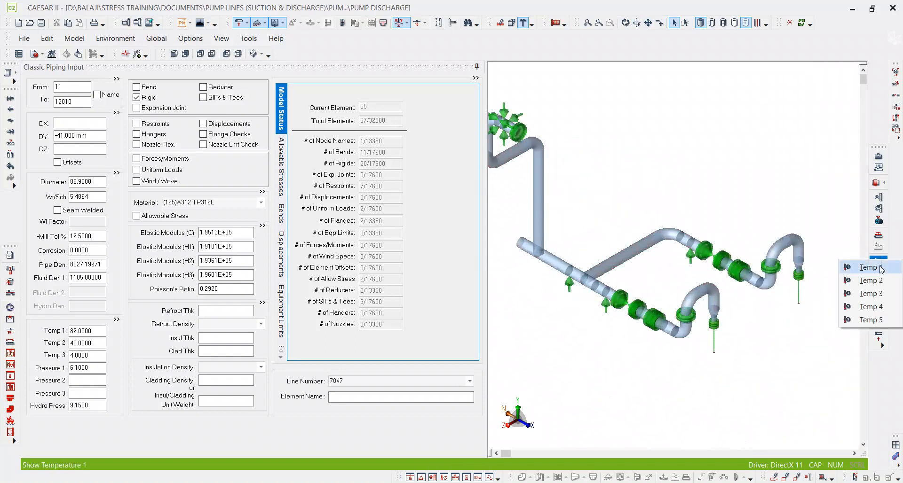
click(870, 294)
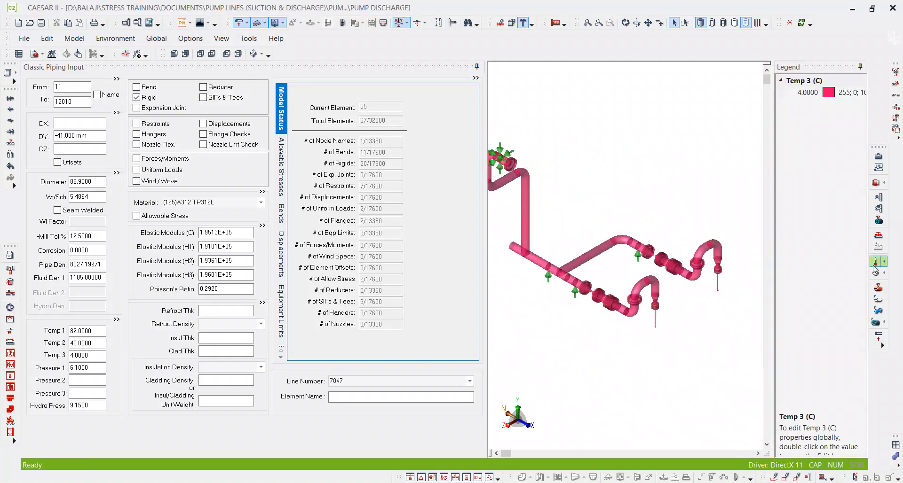
click(874, 263)
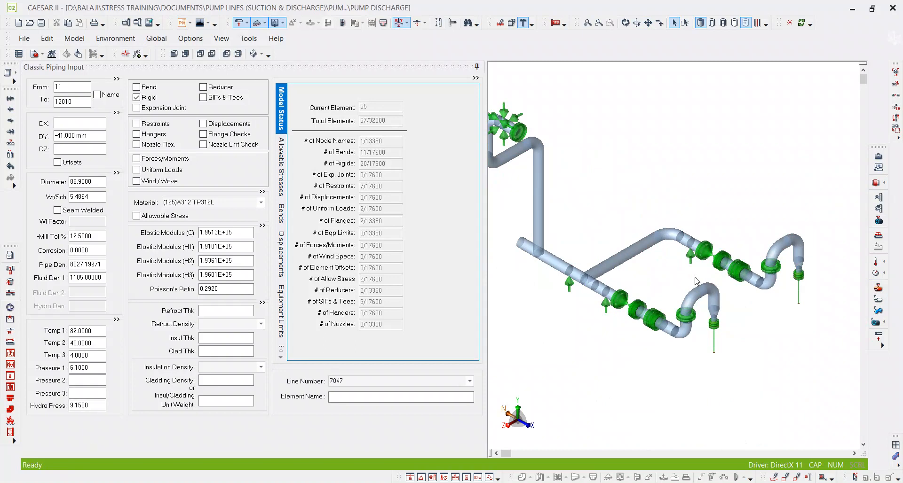
Select flange element 10–30 at the far discharge nozzle and display the Temp 4 values by colour on the model.
middle_drag(761, 272, 699, 247)
scroll(739, 250, up, 5)
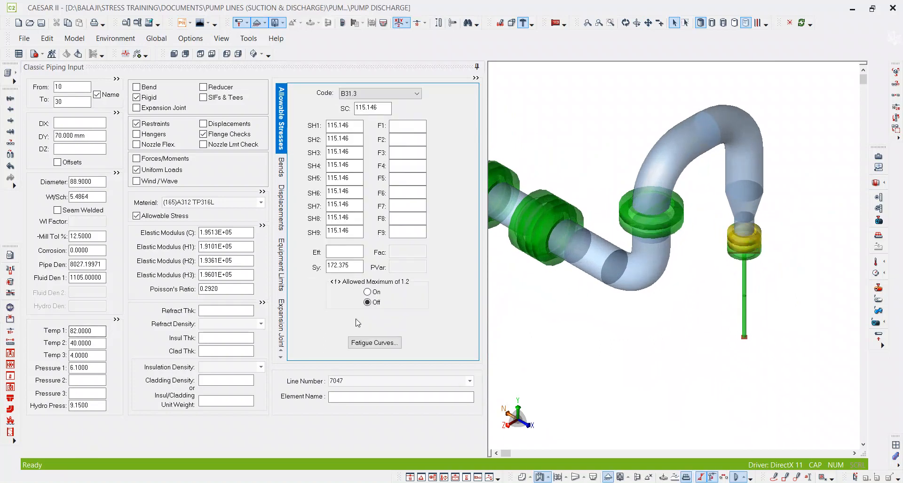
click(879, 263)
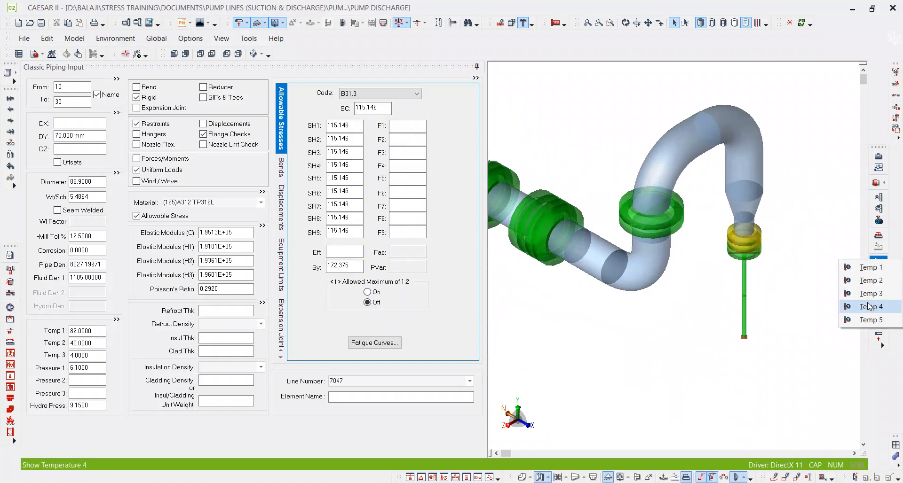
click(869, 306)
scroll(736, 298, down, 5)
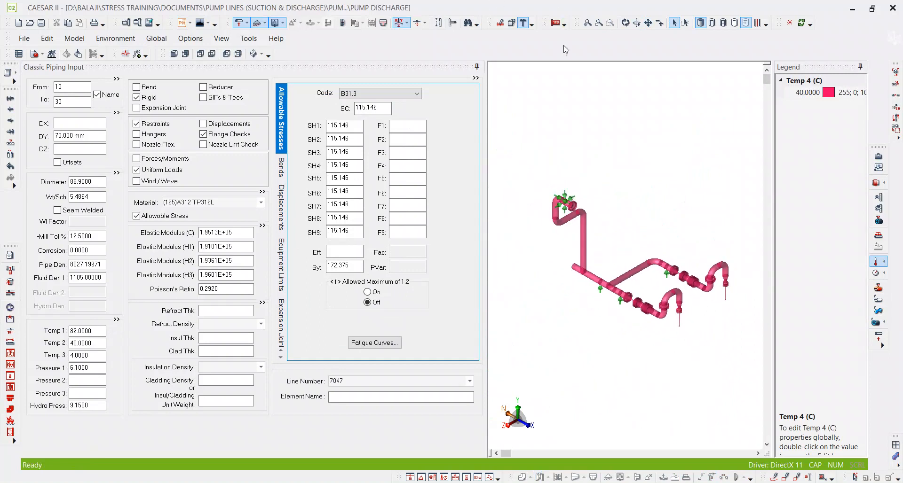
middle_drag(722, 284, 644, 263)
Replace the temperature display with the Temp 5 values by colour, and turn the display off.
click(879, 262)
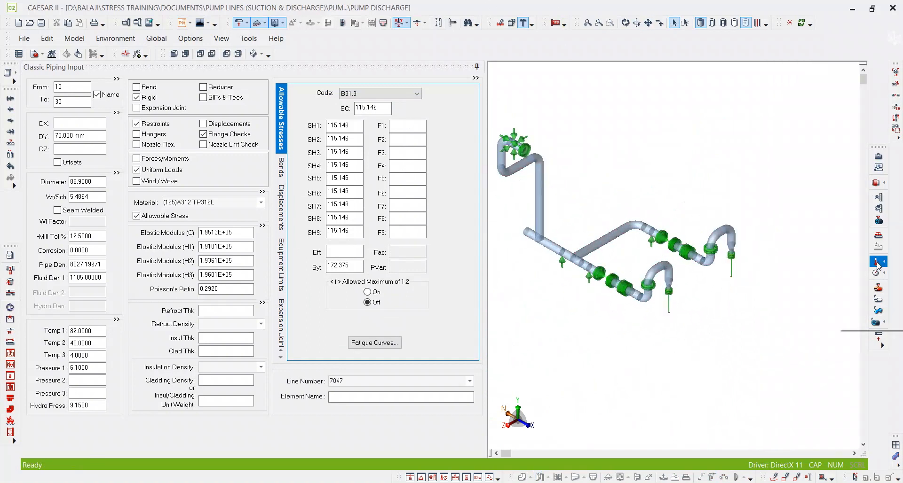
click(870, 322)
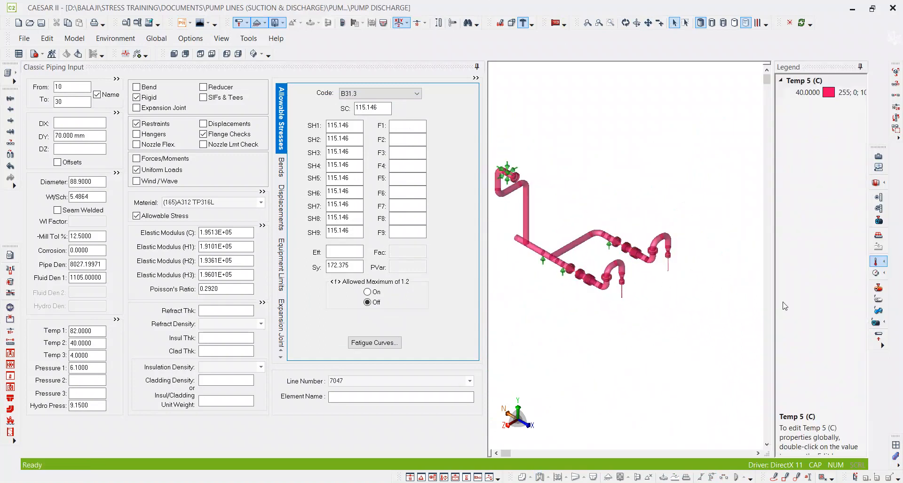
click(873, 264)
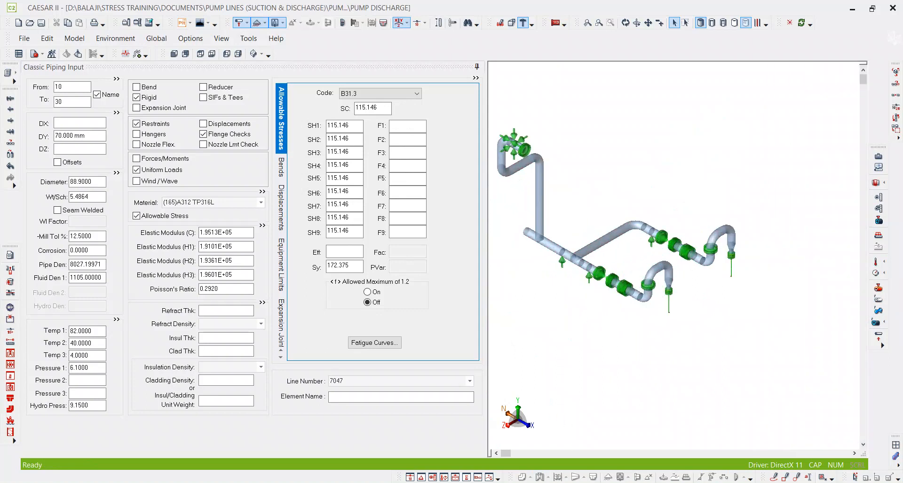
mouse_move(446, 482)
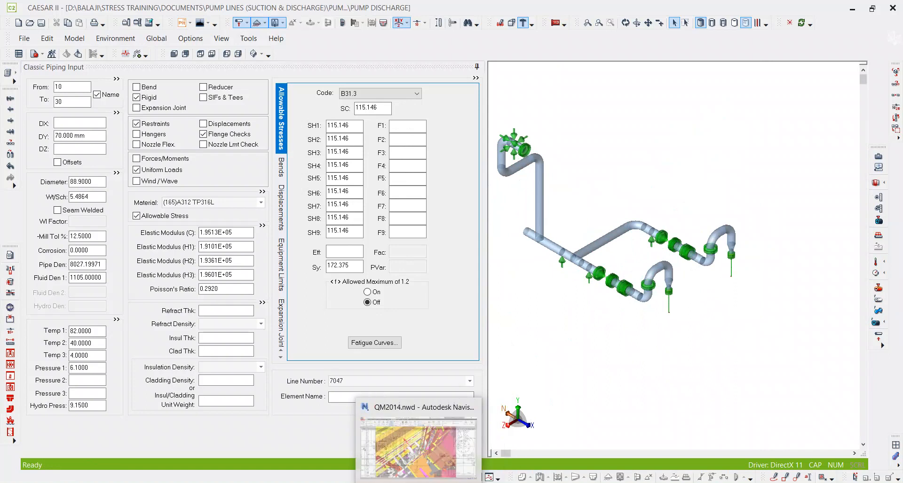
click(390, 482)
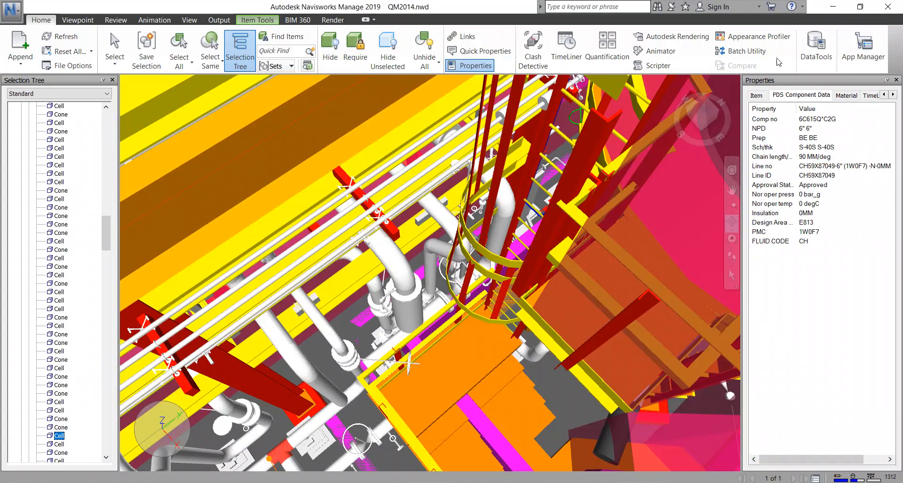
click(832, 7)
Annotate the far pump nozzle with freehand S and W, the near one with W and S, and underline the far nozzle.
mouse_move(728, 232)
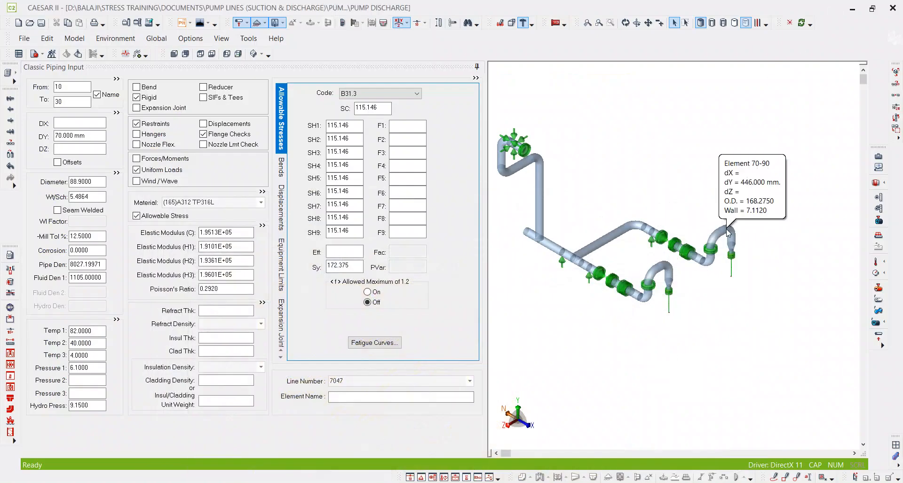
scroll(746, 277, up, 1)
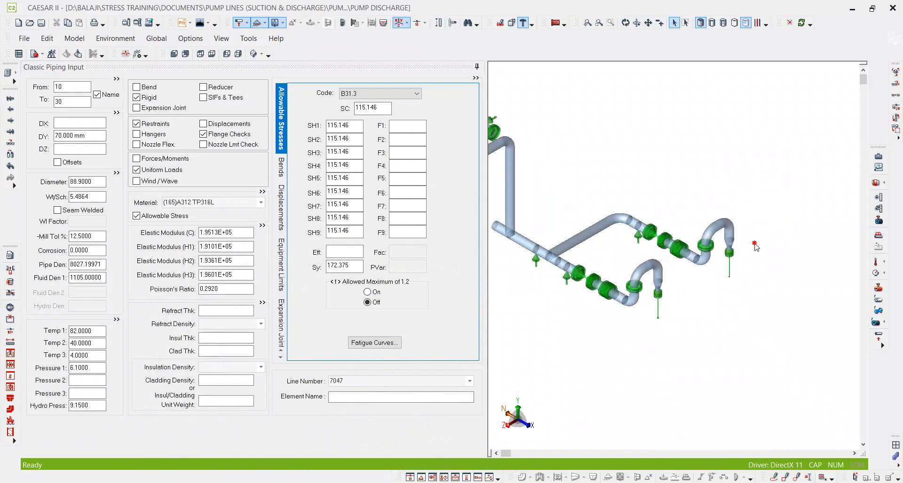
click(774, 477)
drag(743, 240, 745, 258)
drag(639, 327, 647, 320)
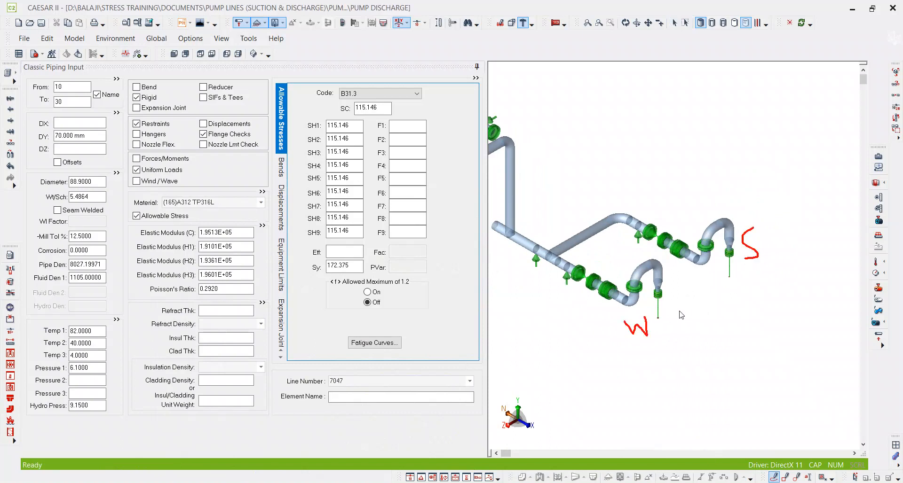
mouse_move(781, 245)
mouse_down()
mouse_move(792, 258)
mouse_move(803, 237)
mouse_up()
drag(678, 342, 648, 367)
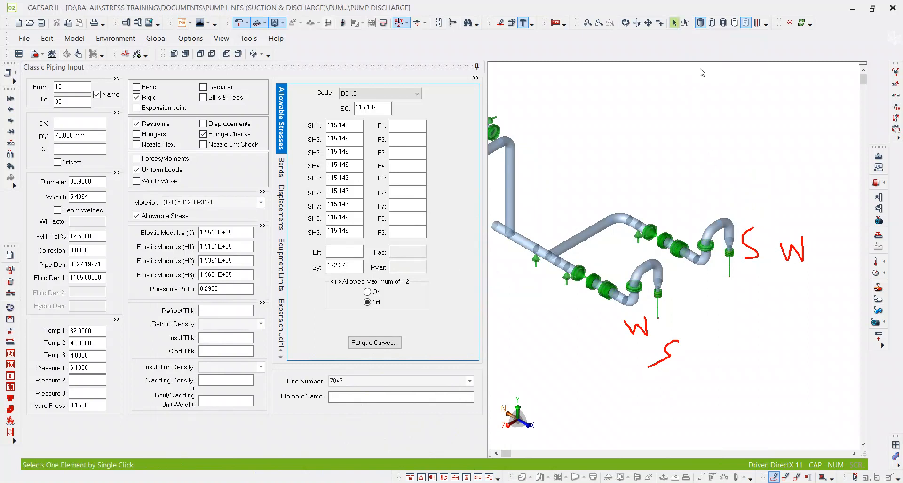
drag(700, 272, 771, 291)
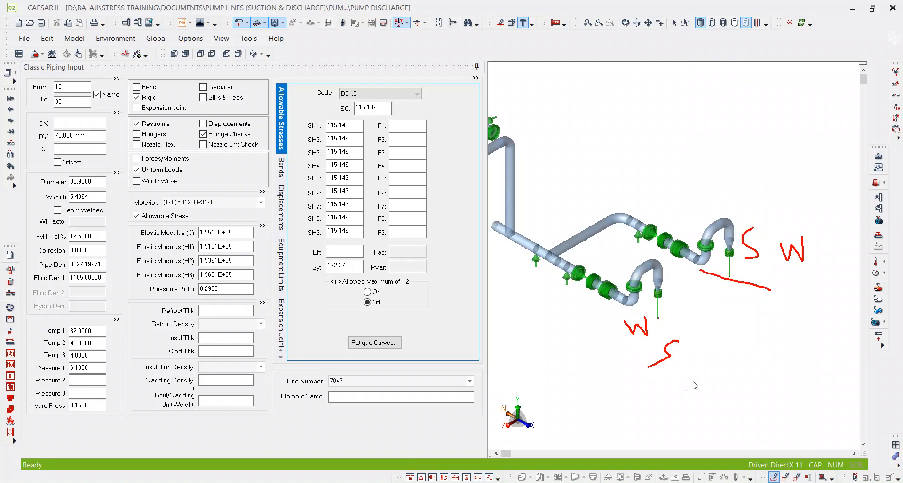
Select flange element 10–30 at the far discharge nozzle in the 3D model.
scroll(748, 277, up, 3)
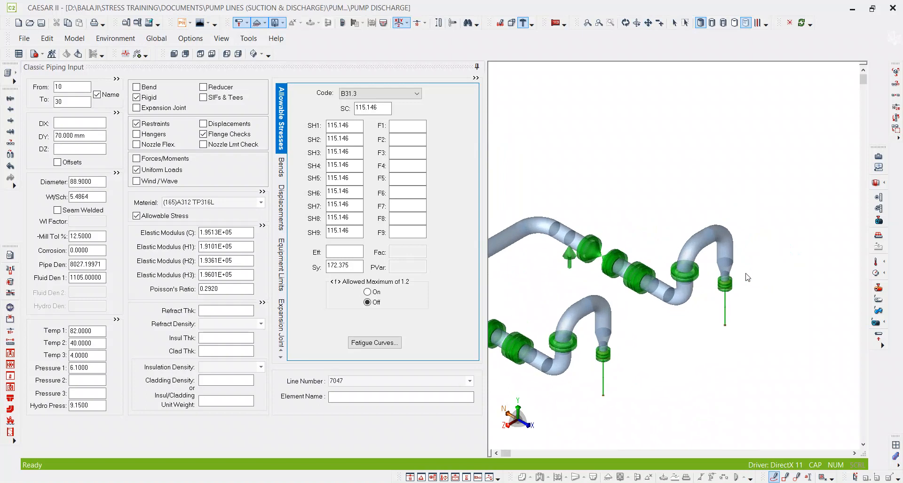
click(674, 22)
click(723, 285)
scroll(755, 201, down, 2)
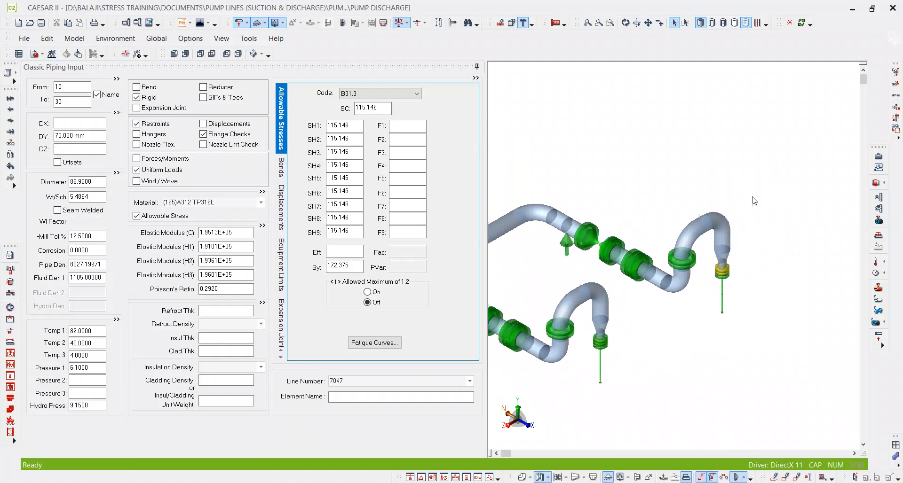
scroll(704, 250, down, 4)
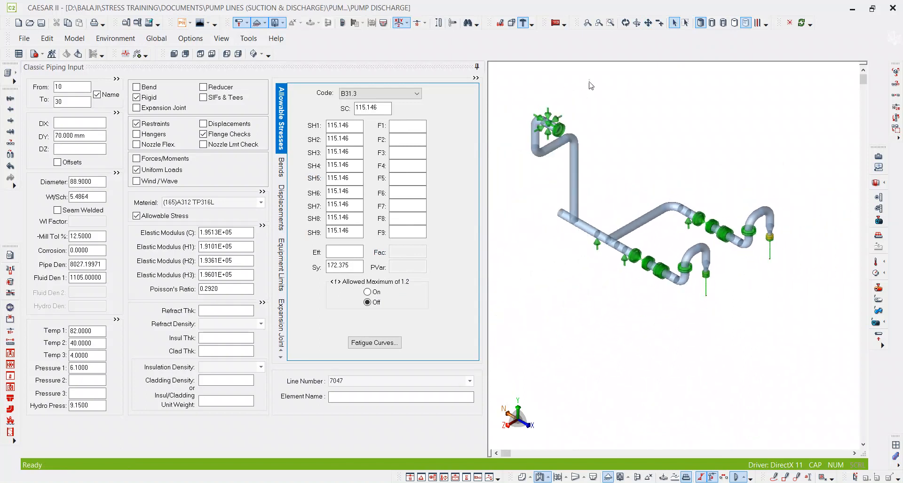
Trace both discharge branches from their pump nozzles to the common header with freehand annotation lines.
click(625, 23)
drag(555, 113, 706, 251)
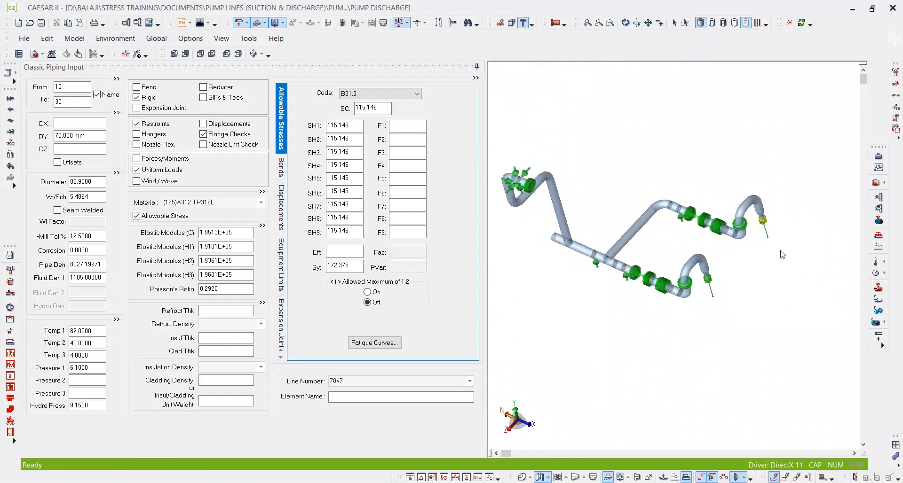
mouse_move(778, 216)
mouse_down()
mouse_move(746, 189)
mouse_move(739, 238)
mouse_move(660, 223)
mouse_move(626, 257)
mouse_up()
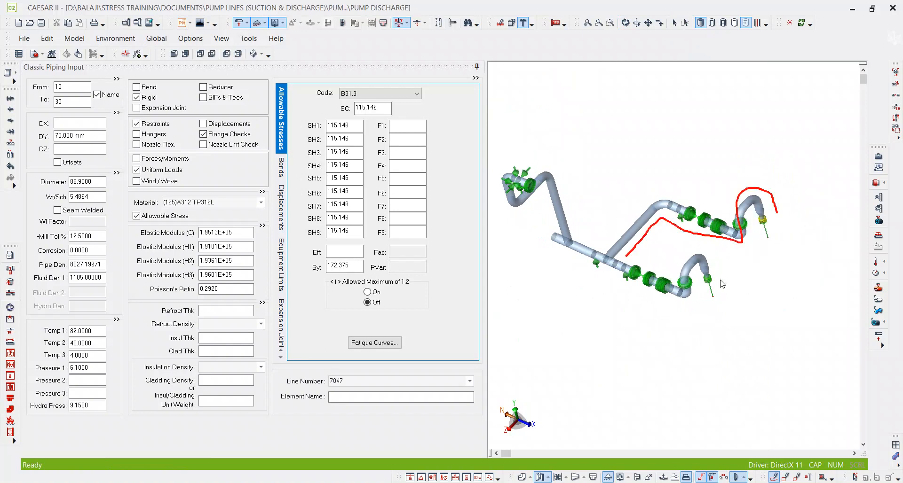
mouse_move(712, 282)
mouse_down()
mouse_move(683, 258)
mouse_move(678, 293)
mouse_move(607, 266)
mouse_up()
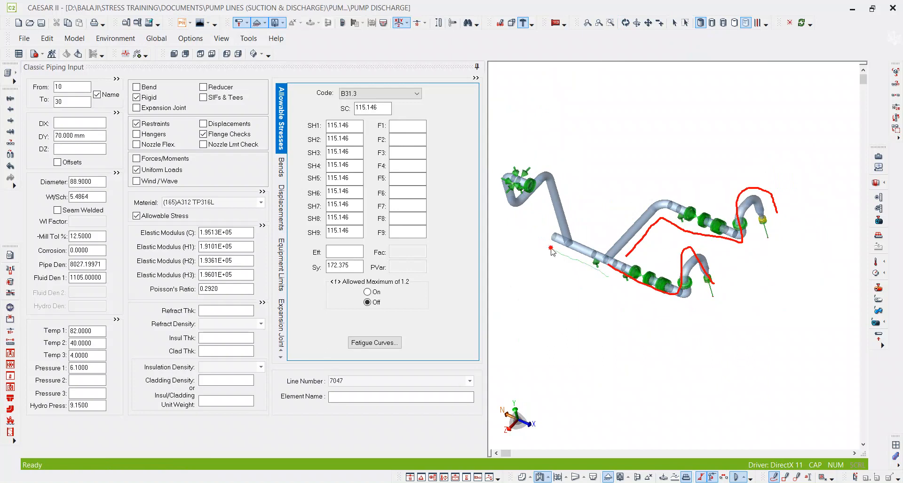
Open the full operating conditions of element 10–30 and set Temperature 4 to 21.
scroll(767, 216, up, 3)
scroll(768, 217, up, 5)
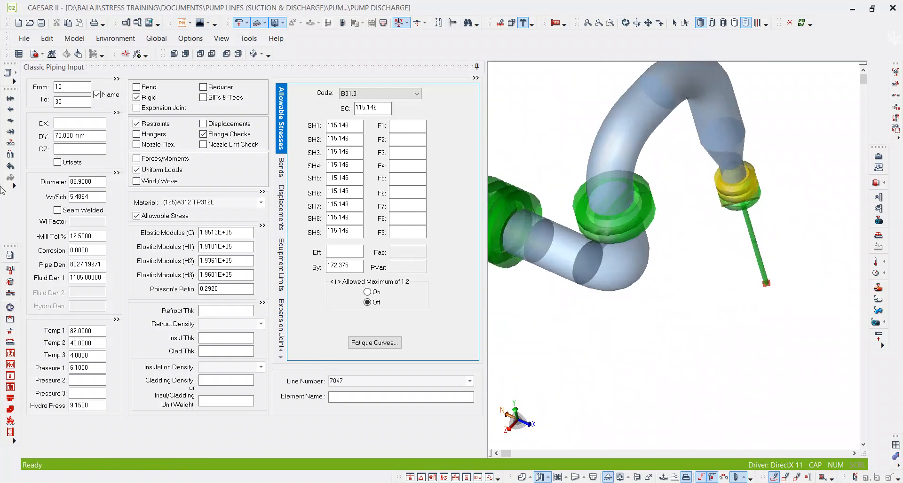
click(116, 320)
double_click(195, 329)
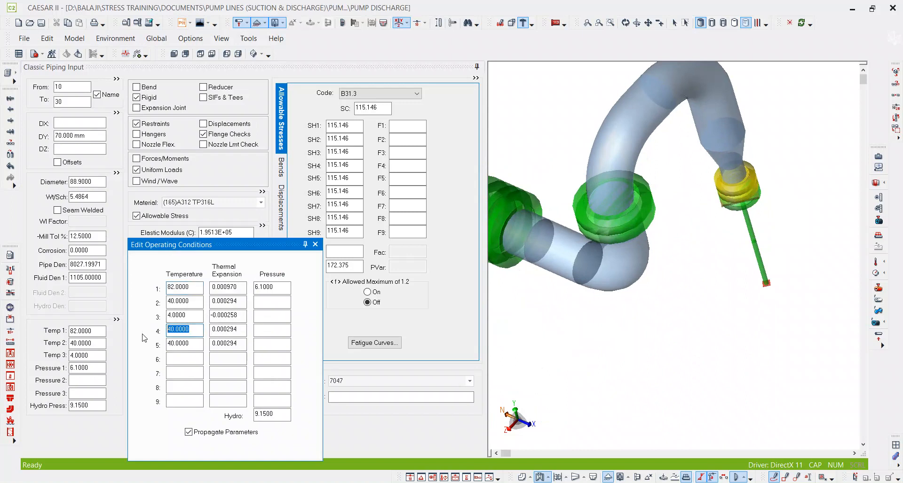
text(21)
key(Tab)
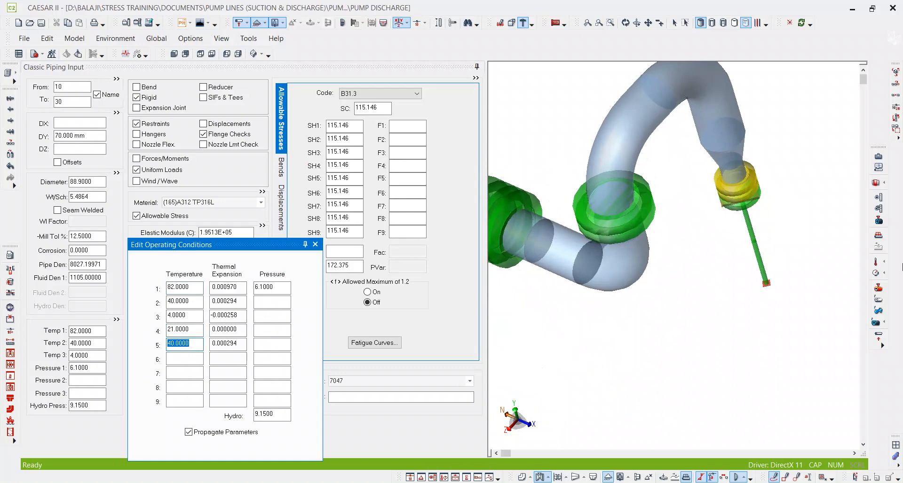
Color the 3D model by Temperature 4 and examine the far discharge branch around its valve and flanges.
click(877, 262)
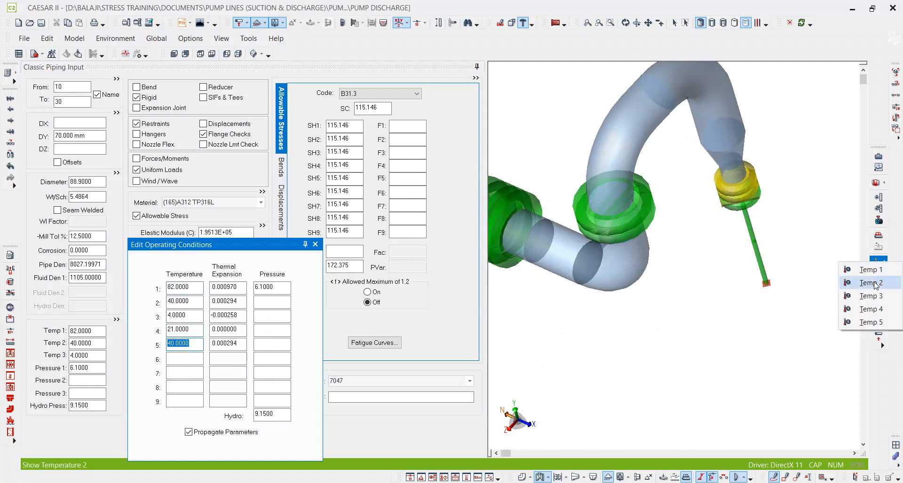
click(867, 314)
scroll(760, 290, down, 4)
scroll(649, 281, down, 2)
middle_drag(649, 281, 740, 260)
scroll(686, 232, up, 3)
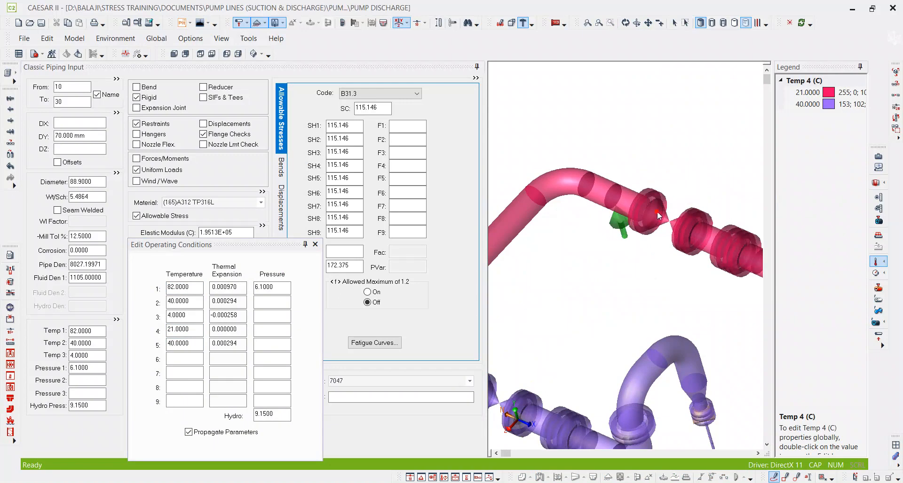
middle_drag(673, 174, 648, 171)
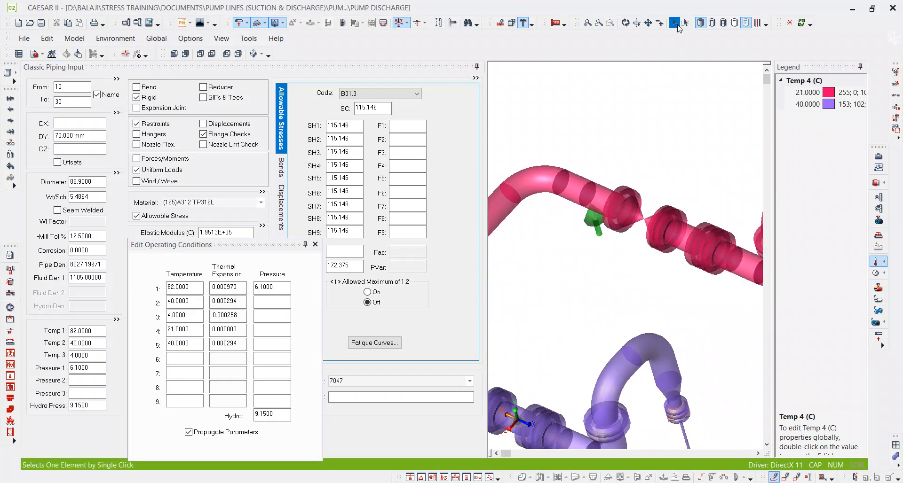
Set Temperature 4 to 40 from flange element 370–390 onward, downstream of the far discharge branch's valve.
click(677, 26)
scroll(611, 148, down, 3)
scroll(600, 192, up, 4)
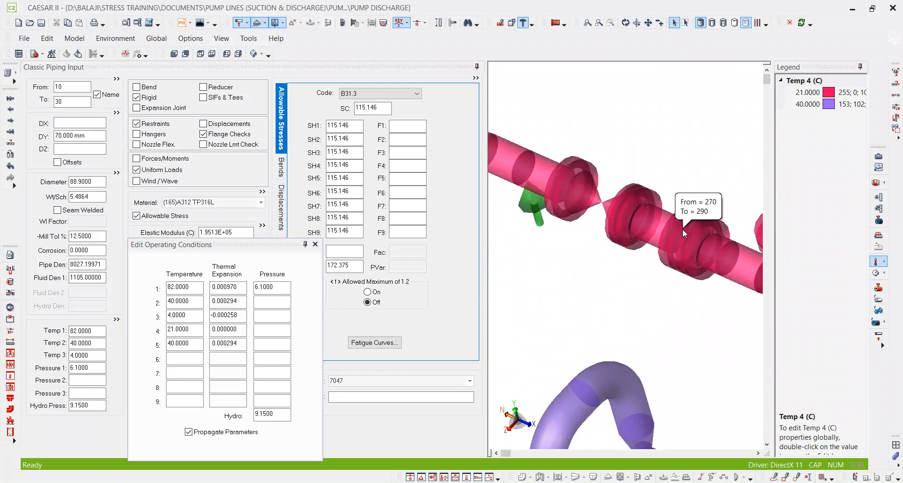
click(589, 183)
scroll(611, 155, down, 3)
scroll(645, 168, up, 3)
click(645, 169)
double_click(186, 332)
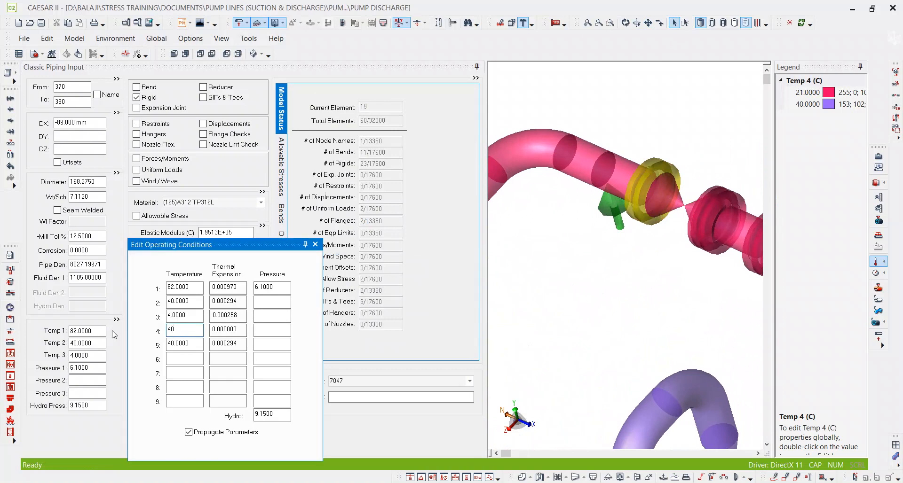
key(Tab)
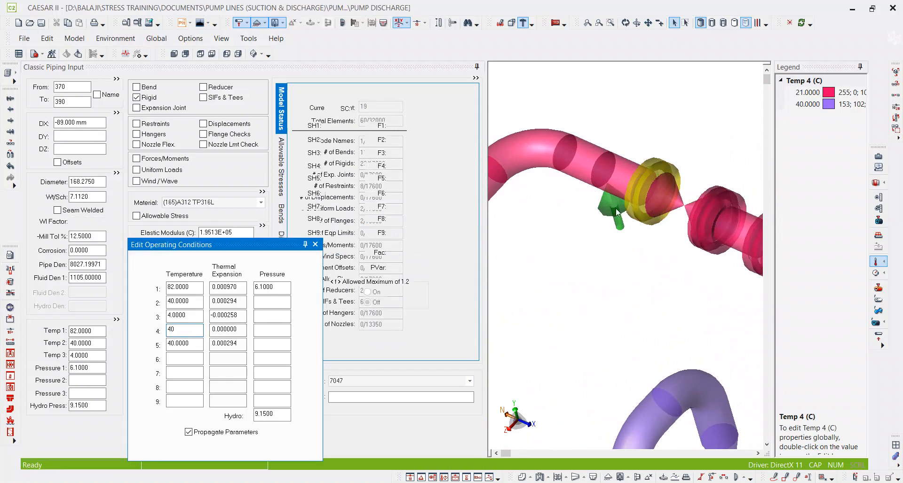
scroll(638, 205, down, 3)
scroll(642, 221, down, 5)
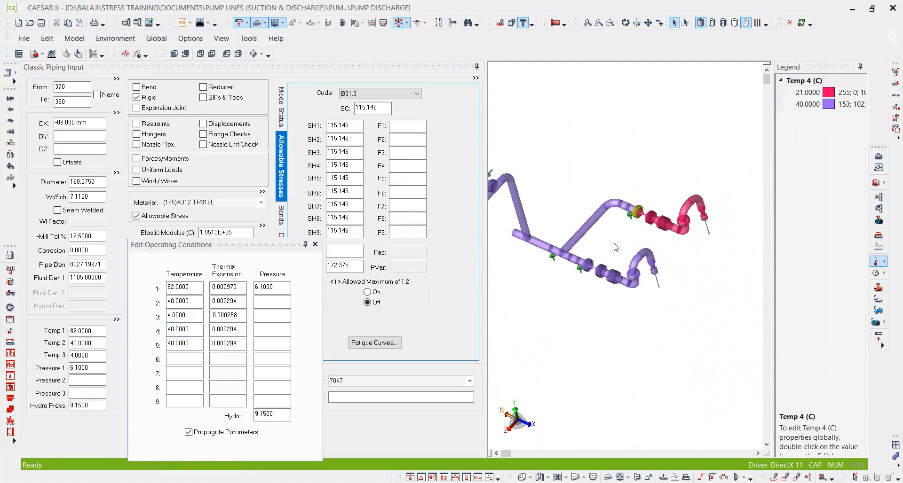
scroll(643, 227, up, 4)
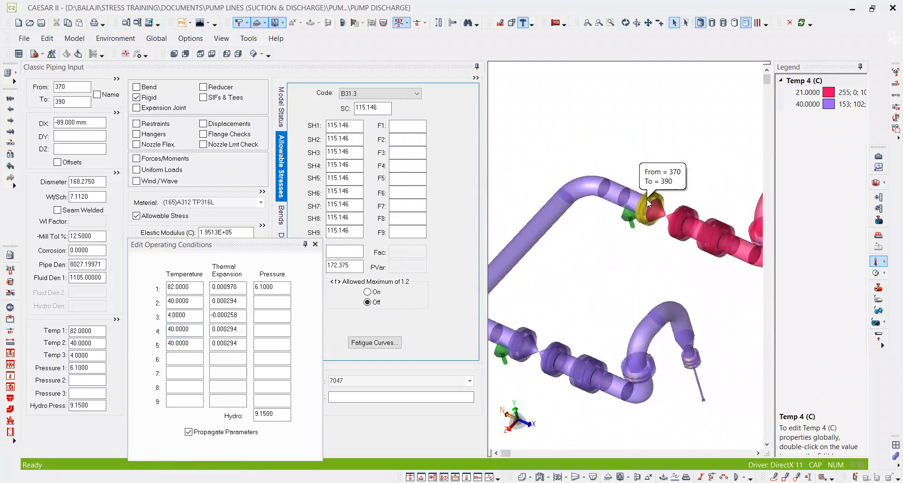
scroll(589, 254, down, 3)
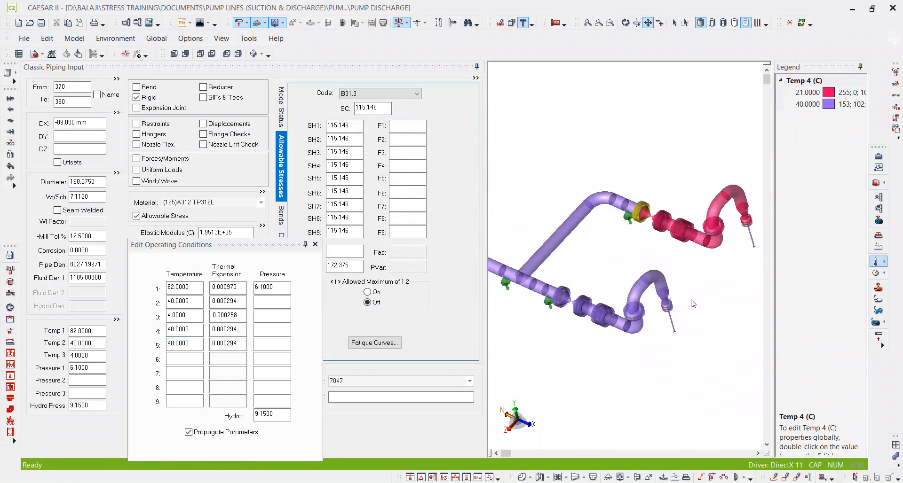
scroll(690, 292, down, 1)
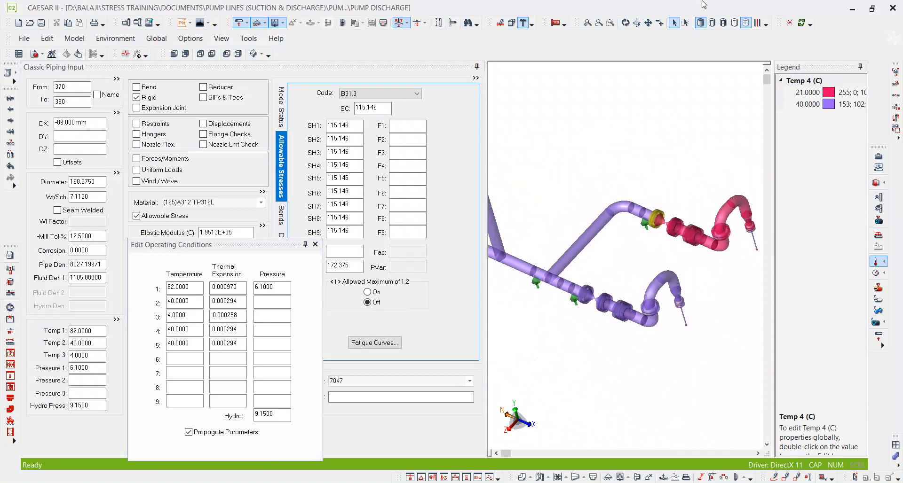
Collapse the temperature legend and circle the pipe between flange 370–390 and the common header with a freehand annotation.
click(675, 22)
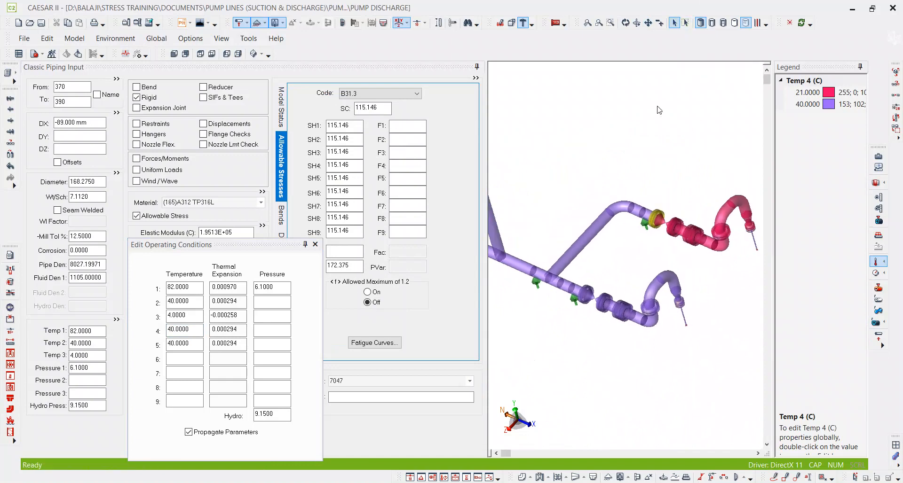
click(861, 69)
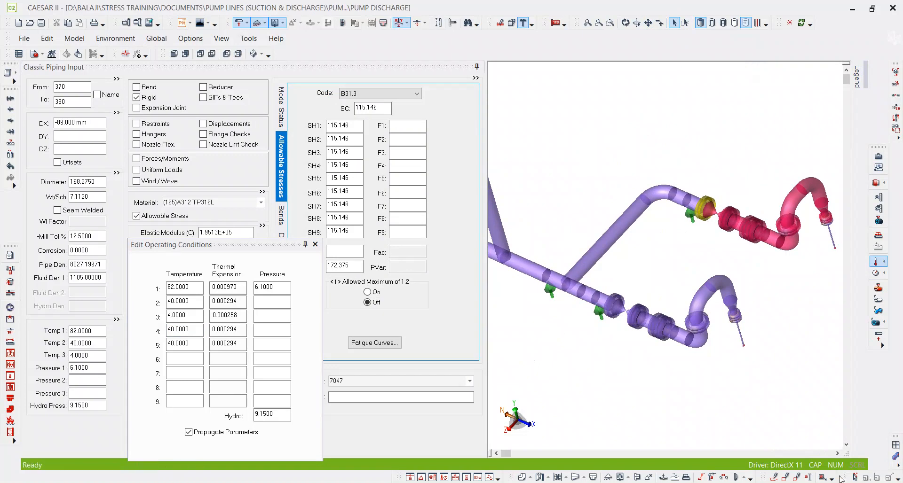
click(773, 478)
drag(701, 195, 648, 179)
mouse_move(589, 227)
mouse_down()
mouse_move(562, 271)
mouse_move(612, 259)
mouse_move(698, 199)
mouse_up()
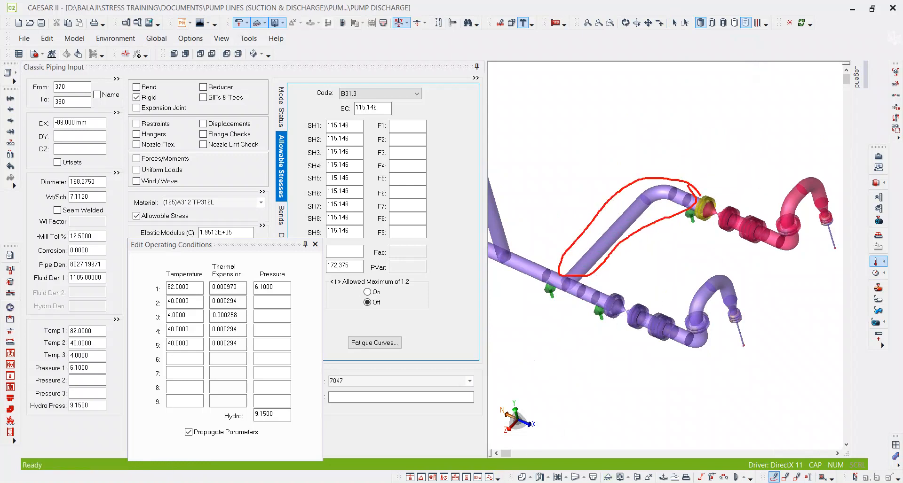
Switch to Calculator, compute the average of 40 and 21, and return to the piping model.
click(652, 482)
drag(607, 147, 266, 119)
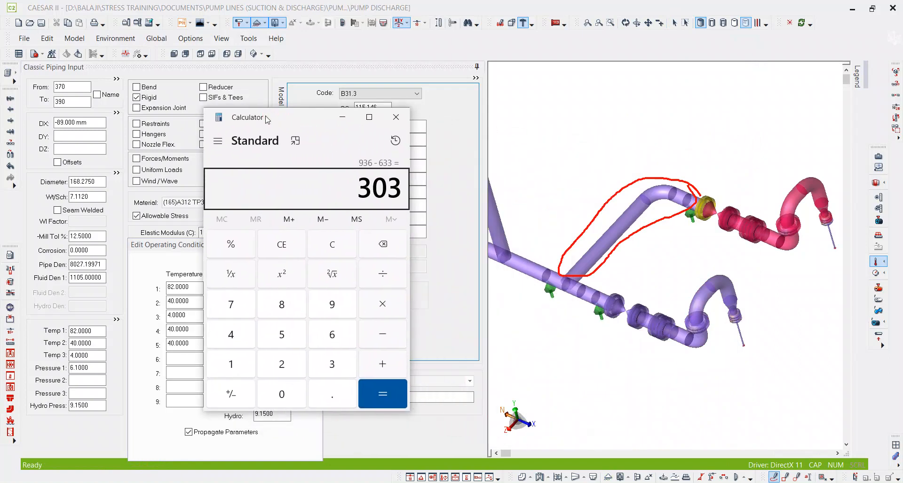
key(Escape)
text(40 + 21)
key(Return)
text(/2)
key(Return)
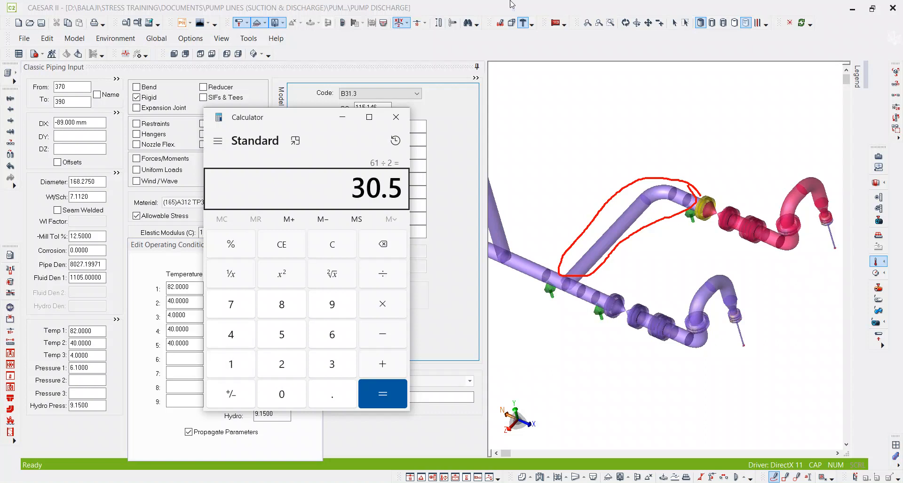
click(722, 111)
Set Temperature 4 to 21 and Temperature 5 to 40 for rigid pump element 11–12010 below the far discharge nozzle.
scroll(681, 142, down, 2)
scroll(708, 196, up, 2)
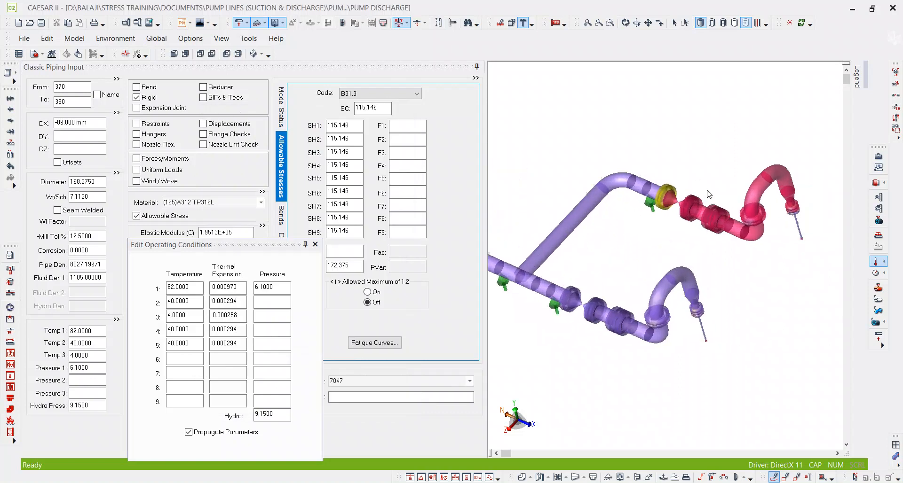
middle_drag(711, 199, 646, 187)
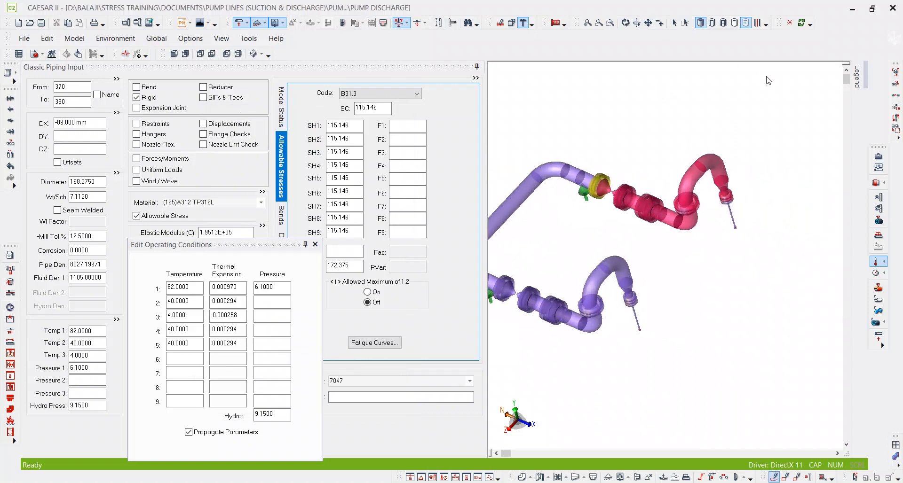
click(673, 23)
scroll(722, 275, up, 5)
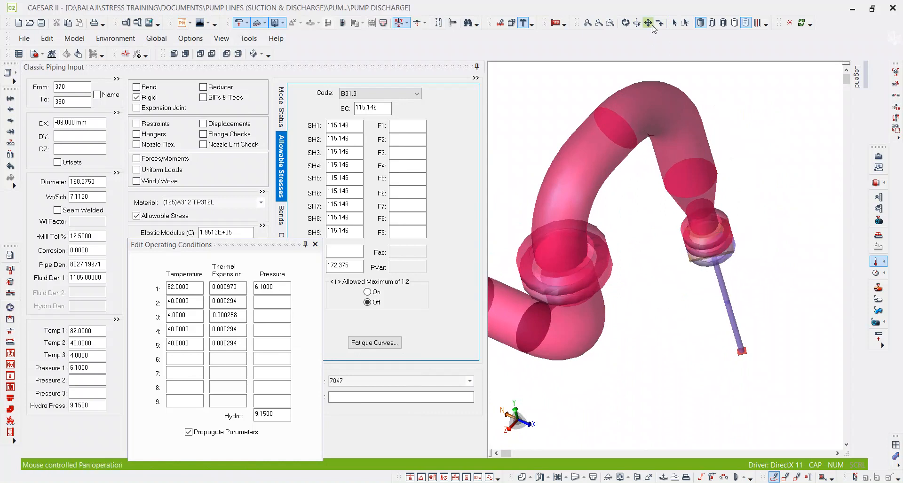
click(674, 22)
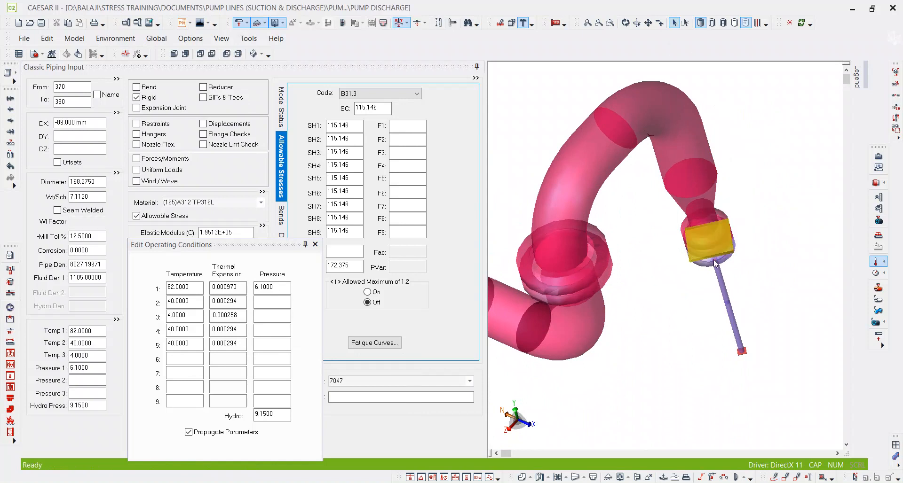
click(728, 264)
middle_drag(727, 263, 713, 237)
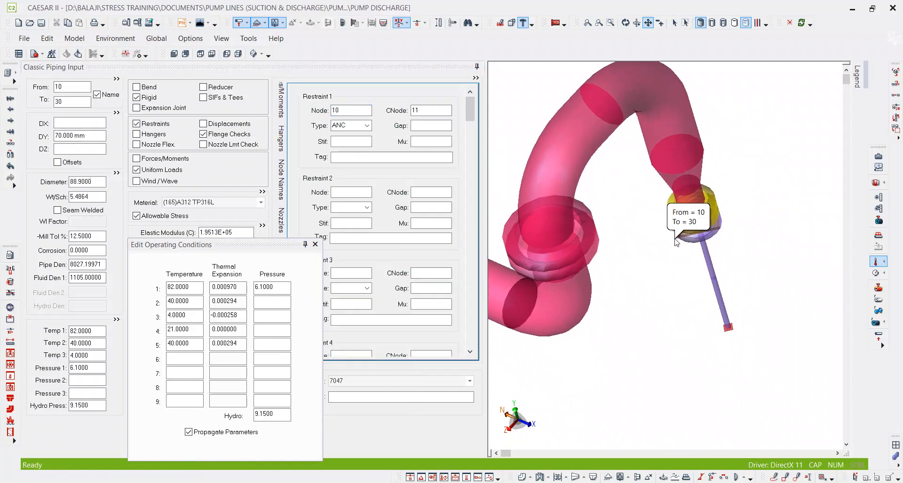
click(709, 241)
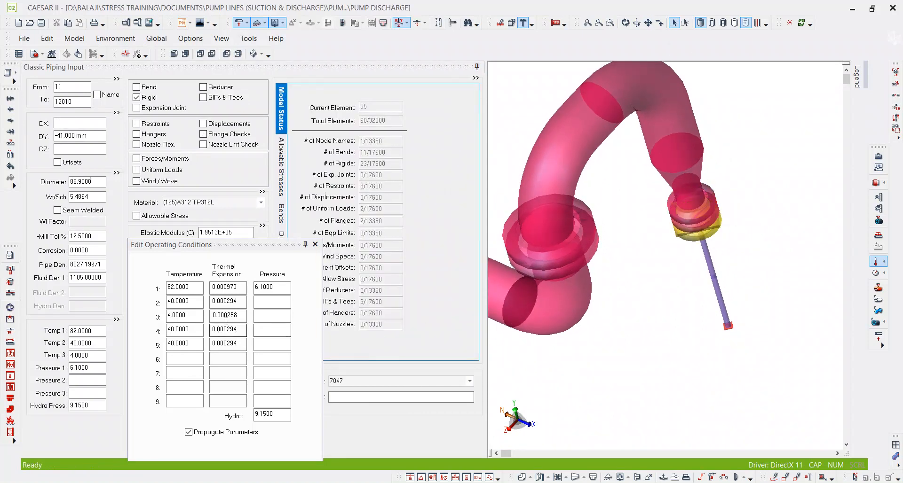
click(178, 329)
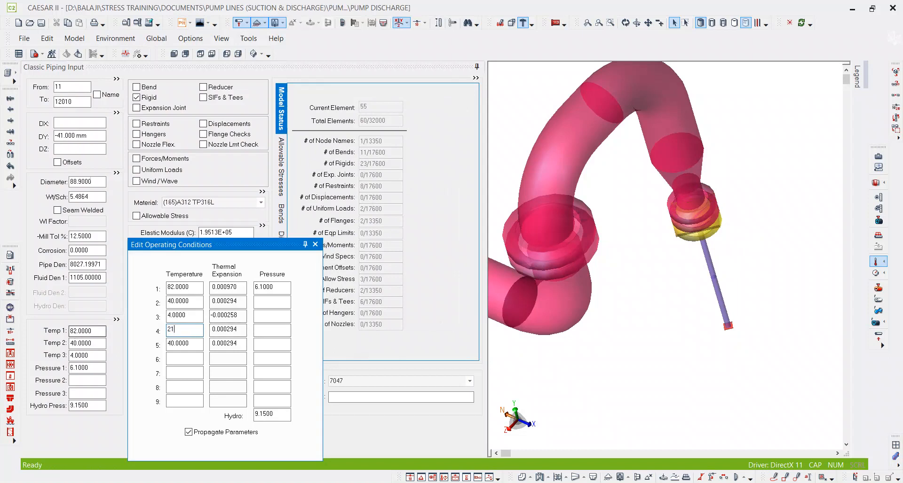
click(78, 335)
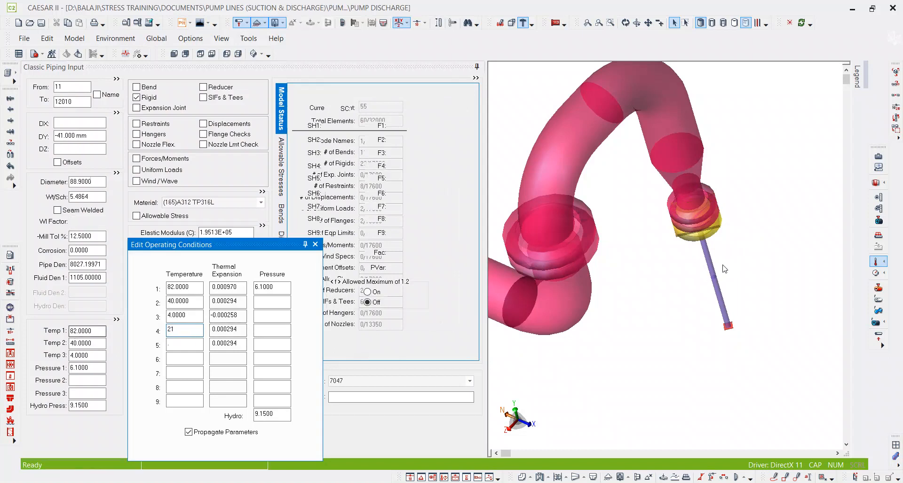
click(201, 347)
text(40)
key(Tab)
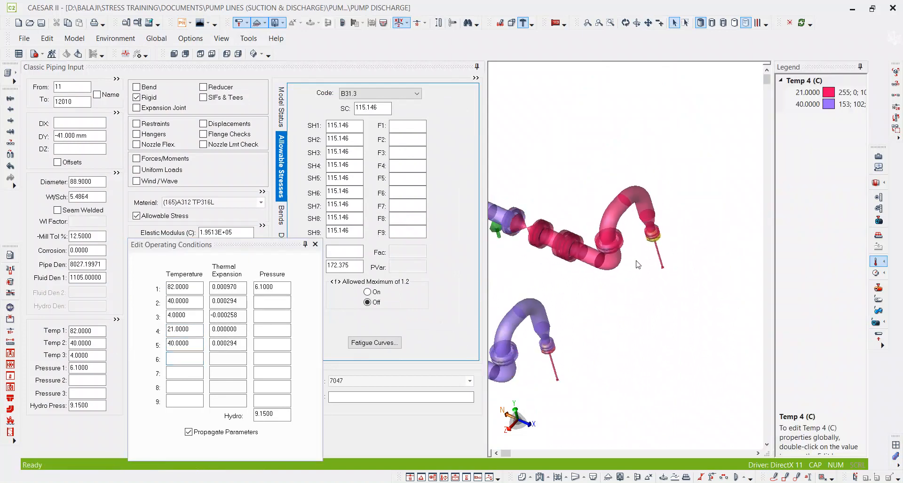
Set Temperature 4 to 40 from rigid pump element 1011–13010 onward, below the near discharge nozzle.
scroll(623, 291, up, 5)
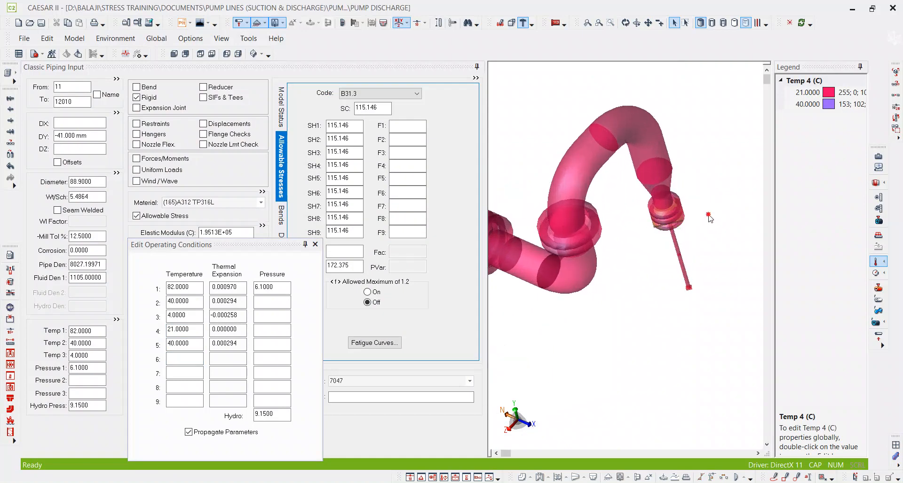
scroll(708, 221, down, 5)
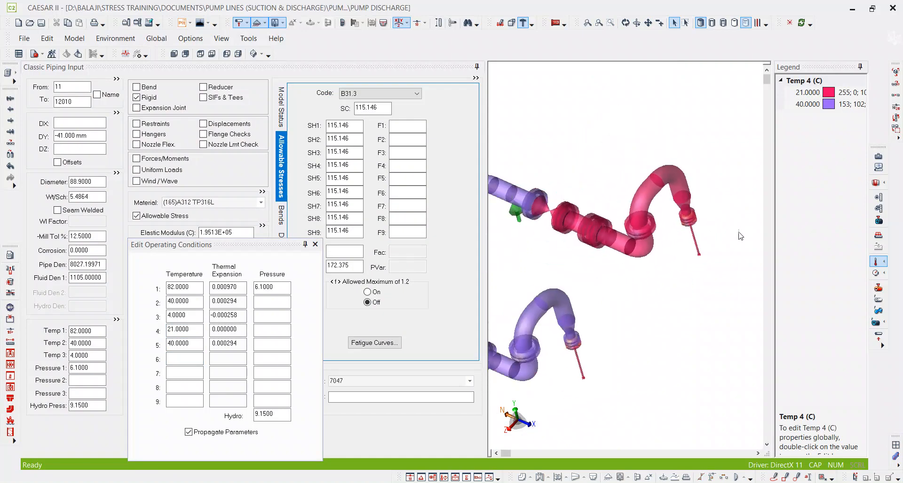
scroll(570, 317, up, 8)
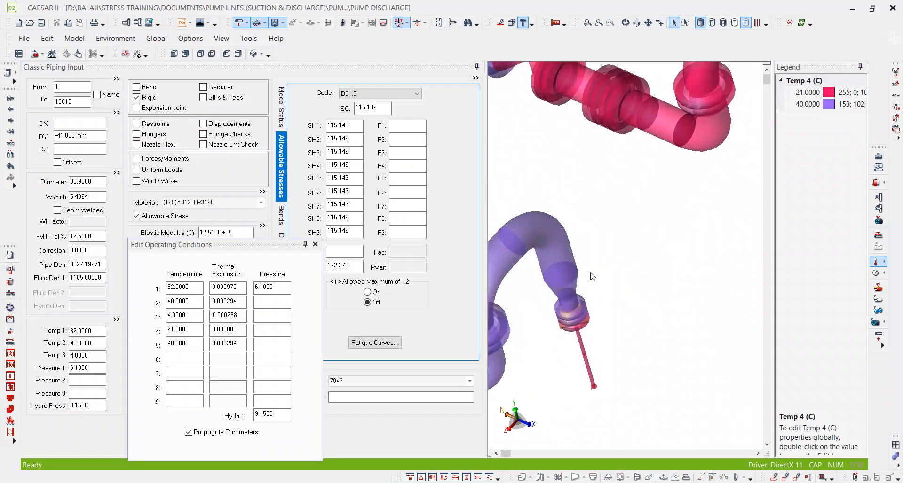
scroll(571, 317, up, 1)
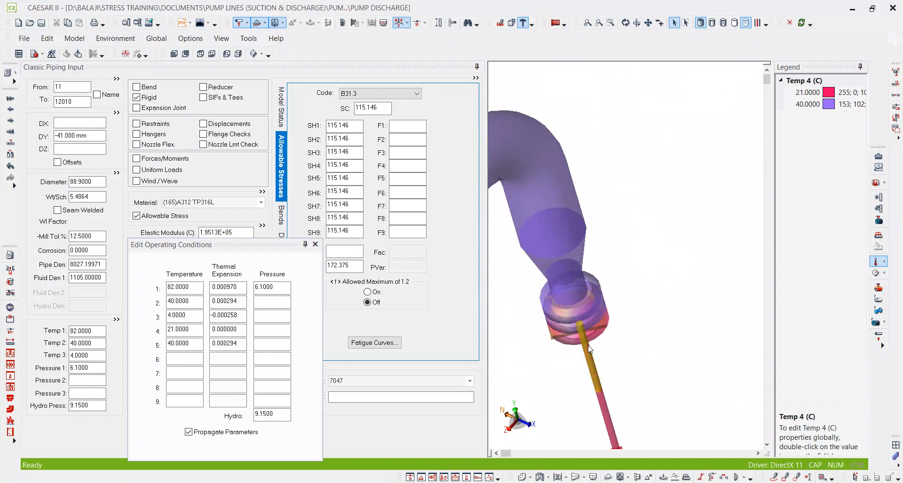
click(593, 354)
middle_drag(617, 358, 619, 312)
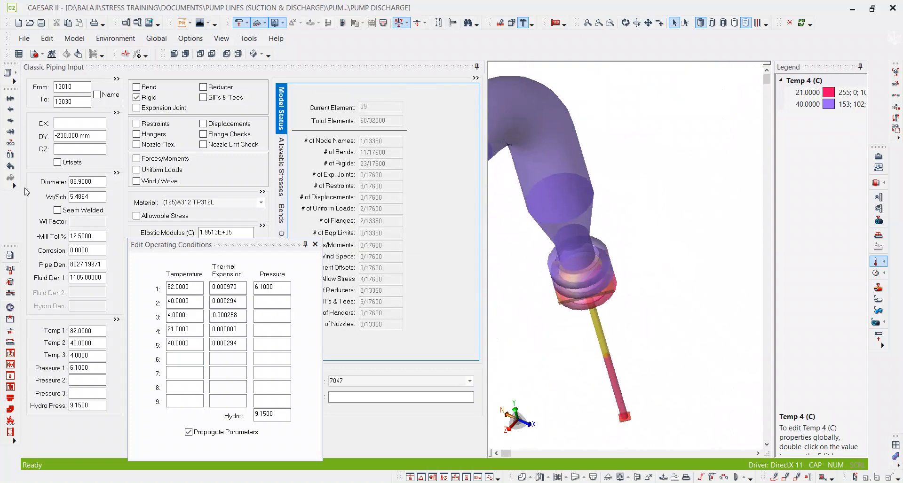
click(78, 99)
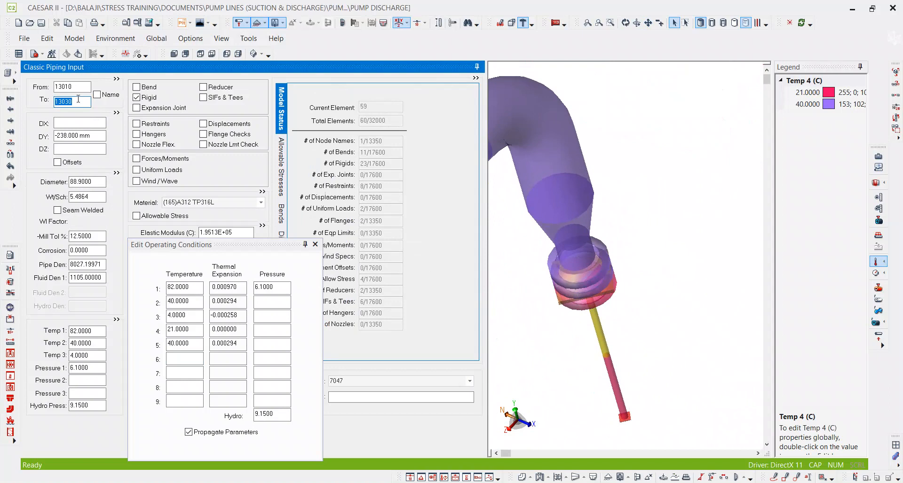
key(Page_Up)
click(193, 330)
drag(194, 332, 151, 337)
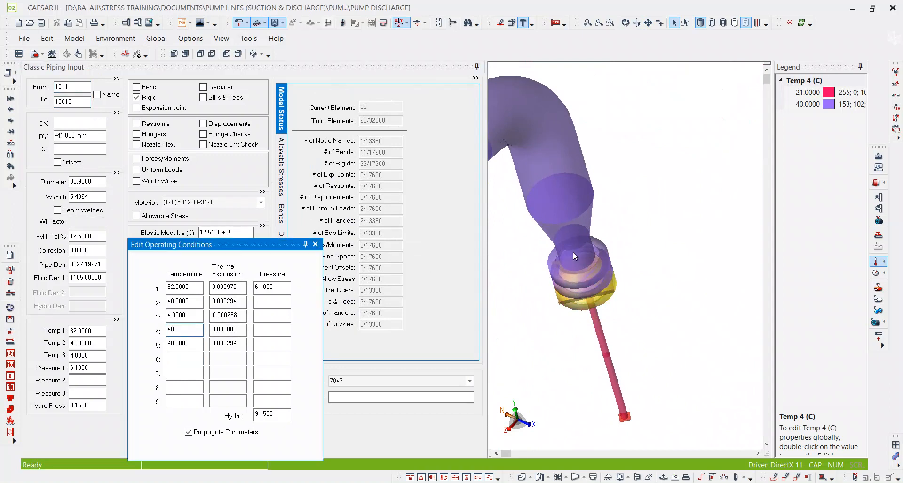
click(611, 261)
scroll(642, 295, down, 6)
scroll(644, 299, down, 2)
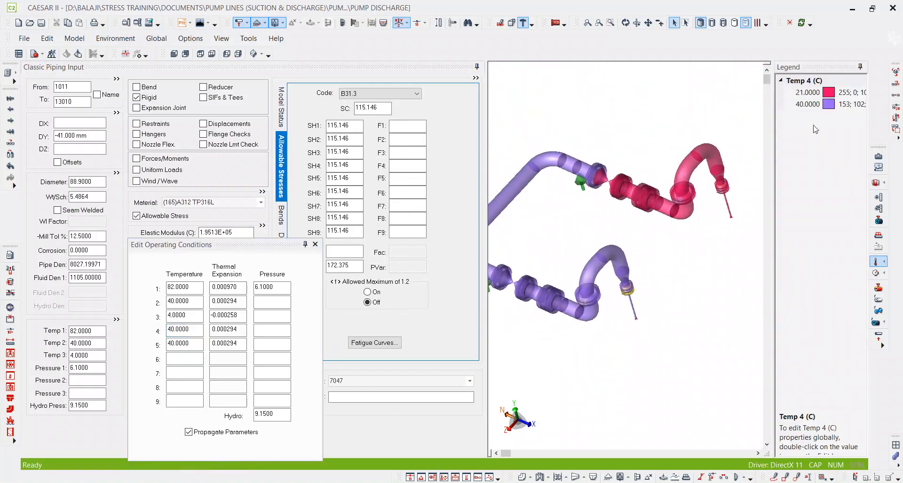
Color the 3D model by Temperature 5 and examine both discharge branches down to the near pump nozzle.
click(877, 262)
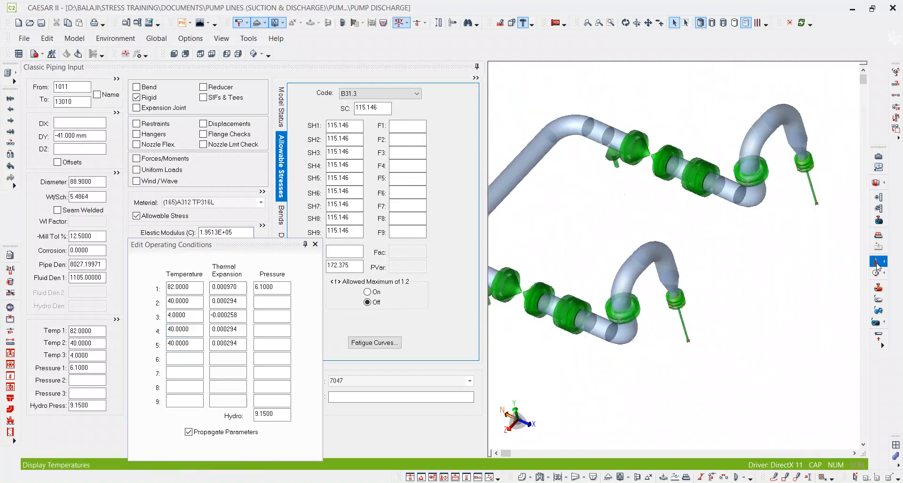
click(876, 267)
click(860, 334)
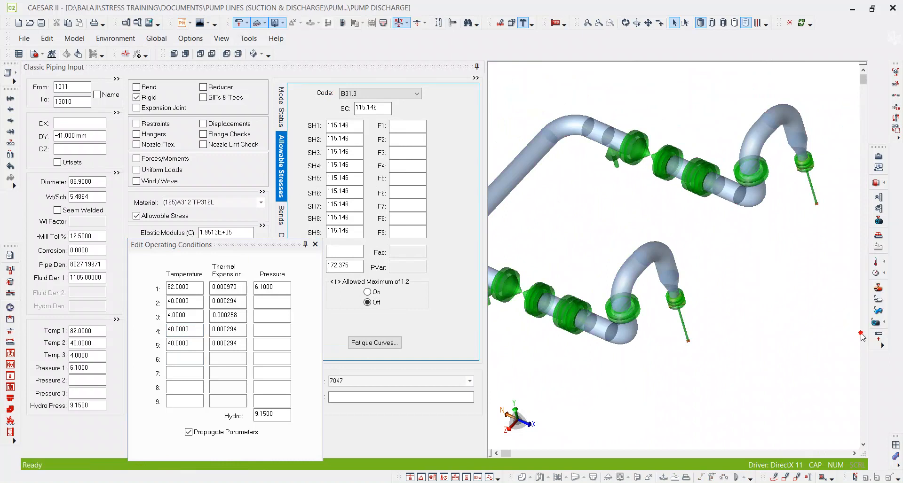
click(879, 263)
click(871, 323)
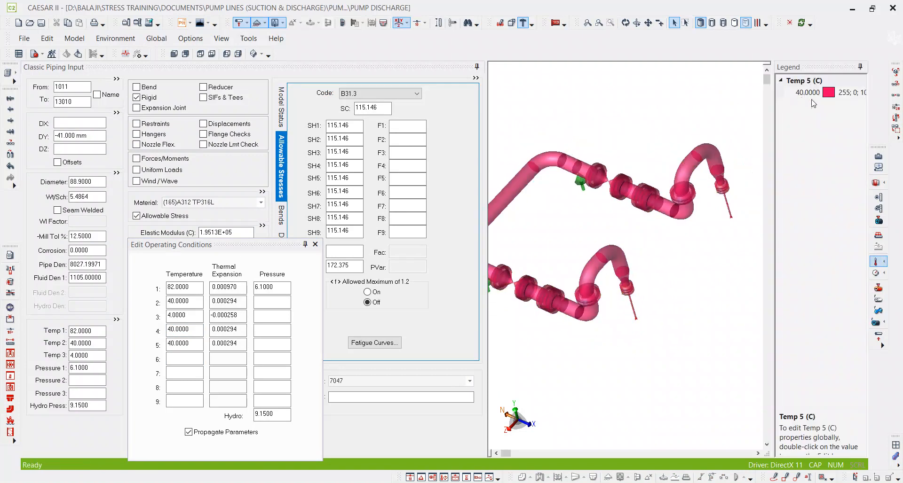
scroll(724, 165, up, 1)
scroll(673, 236, up, 1)
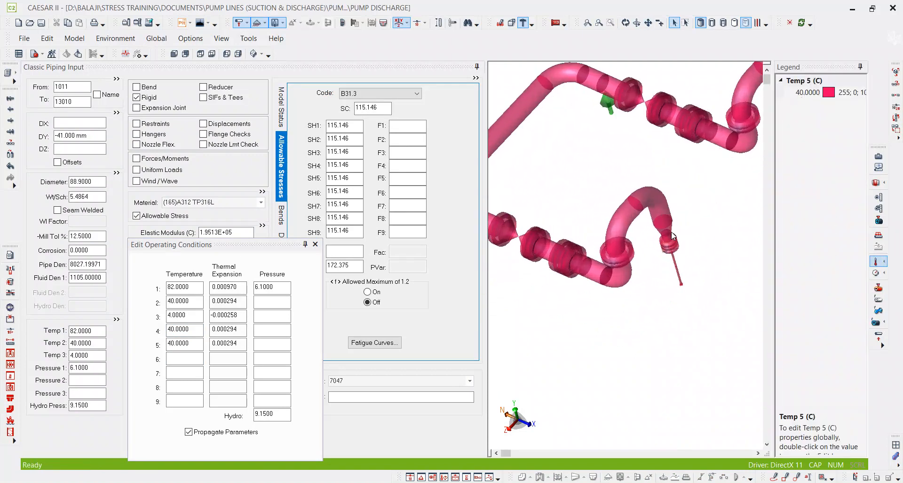
Set Temperature 5 to 21 from rigid element 1010–1030 at the near discharge nozzle onward.
scroll(673, 235, up, 2)
click(670, 255)
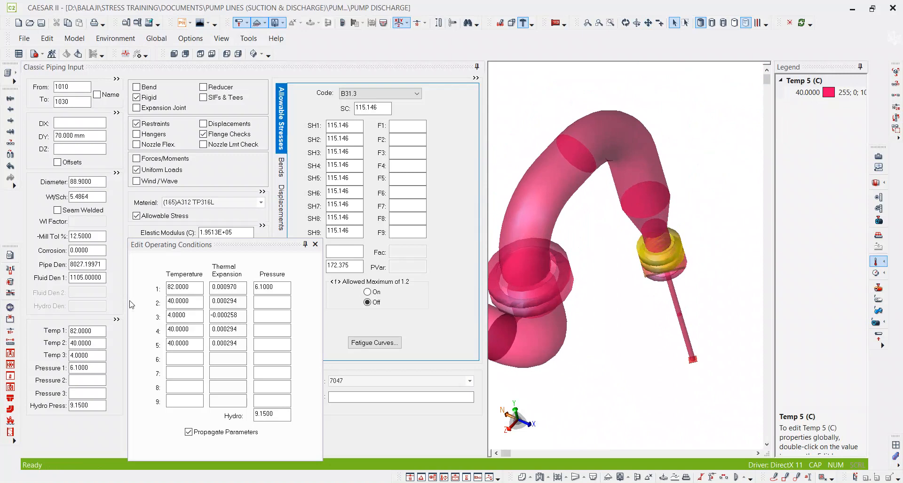
click(185, 343)
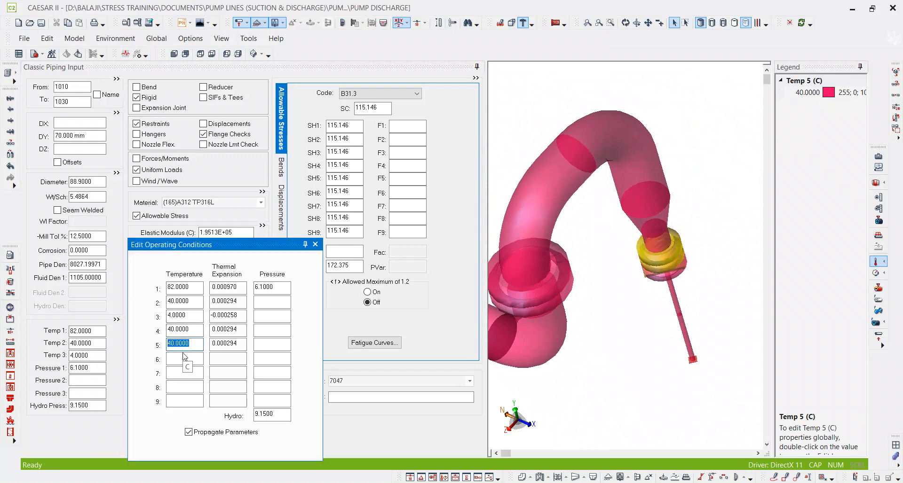
key(Return)
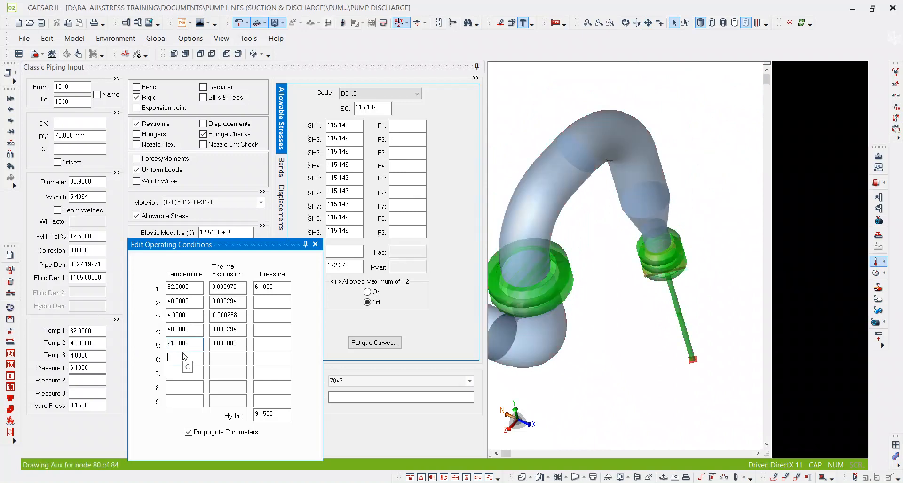
scroll(644, 263, down, 4)
scroll(574, 256, up, 5)
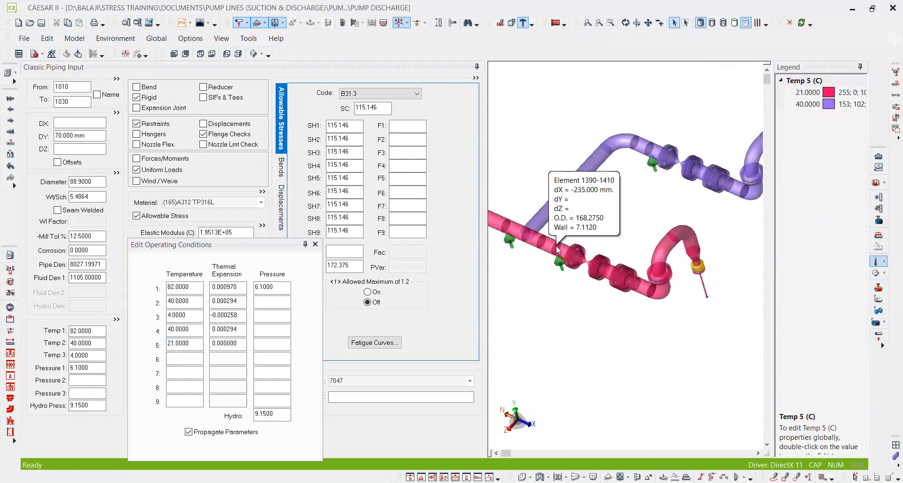
Set Temperature 5 to 40 from rigid element 1370–1390 onward, where the near branch meets the header.
click(571, 256)
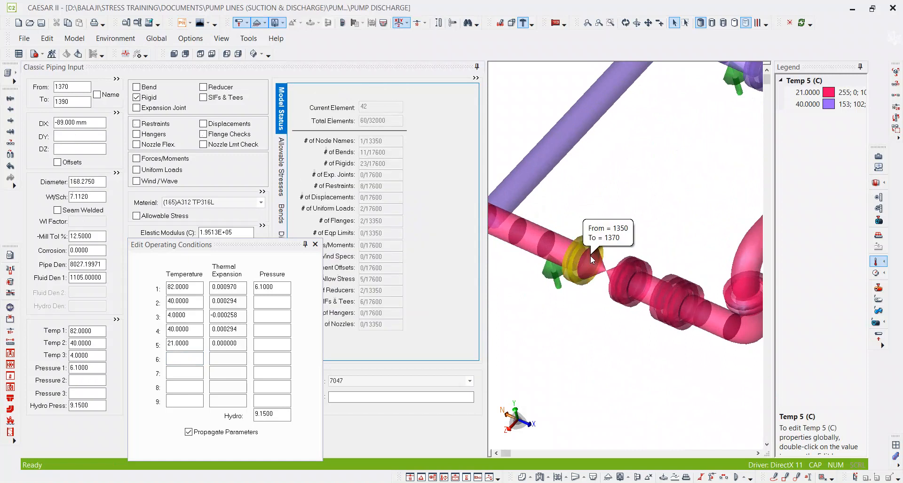
drag(191, 349, 151, 346)
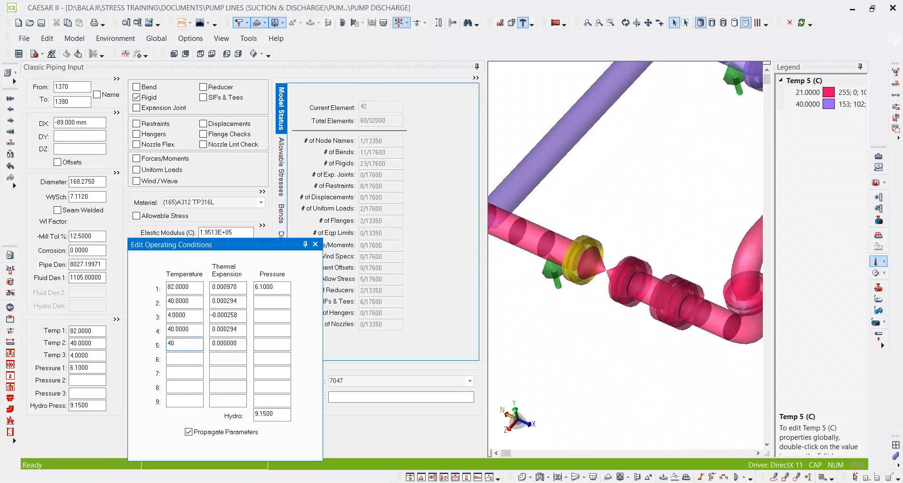
text(40)
key(Tab)
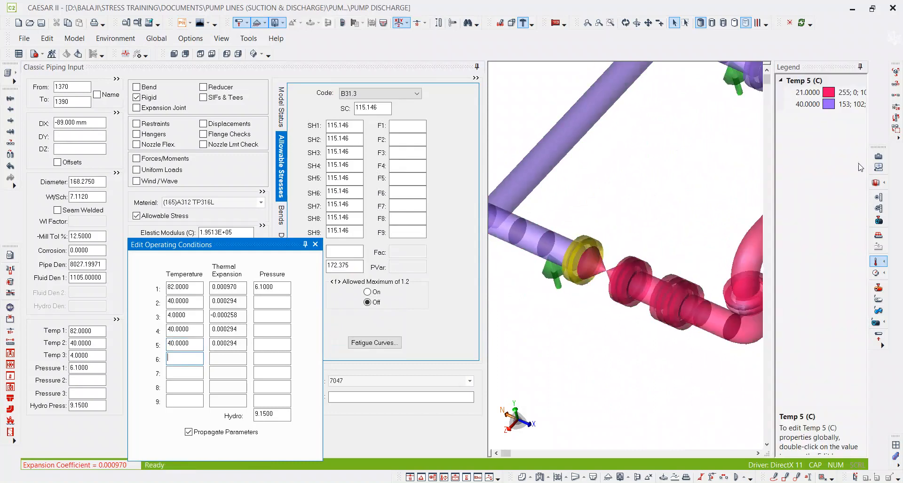
middle_drag(575, 244, 735, 247)
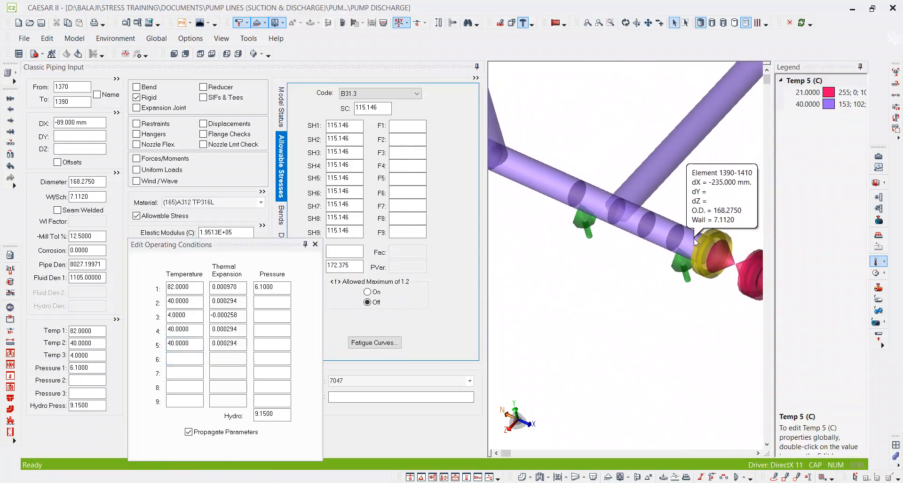
Undo the last Temperature 5 change on rigid element 1370–1390.
click(73, 102)
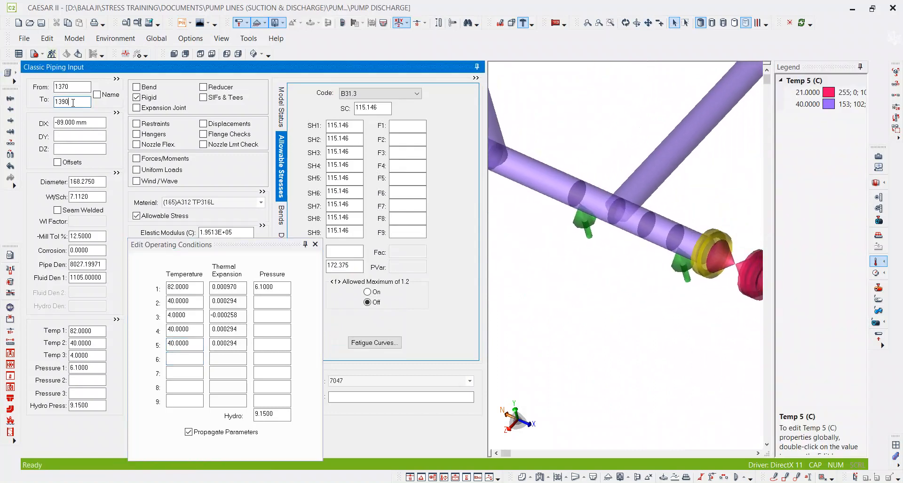
key(ctrl+Home)
scroll(631, 227, down, 5)
middle_drag(728, 195, 597, 218)
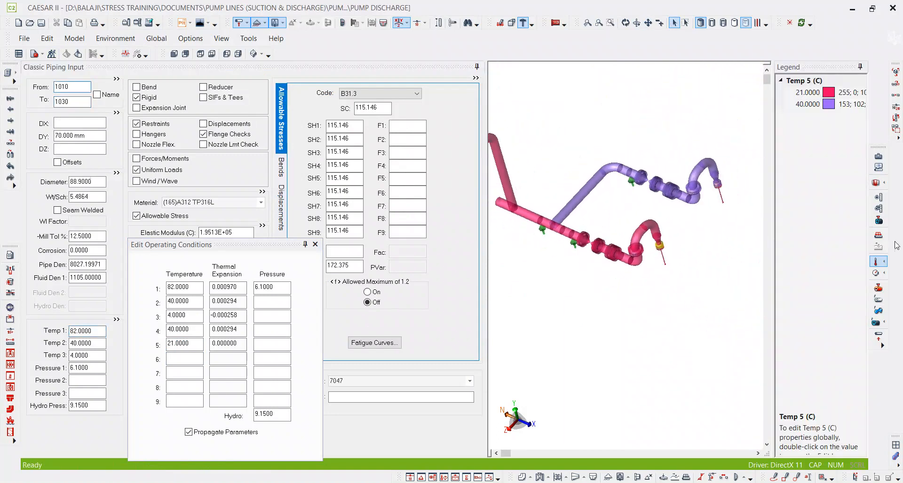
Trace the flow path through the far discharge branch into the header with a freehand markup line, and return to selection mode.
click(774, 477)
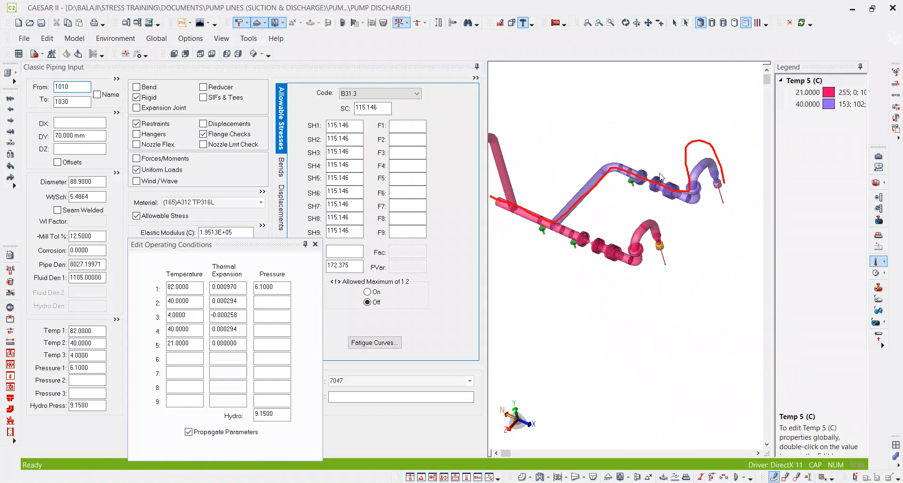
mouse_move(540, 217)
mouse_down()
mouse_move(492, 197)
mouse_move(539, 216)
mouse_up()
click(673, 23)
Reapply a Temperature 5 of 40 from rigid element 1370–1390 onward, covering the header side of the near branch.
scroll(575, 233, up, 5)
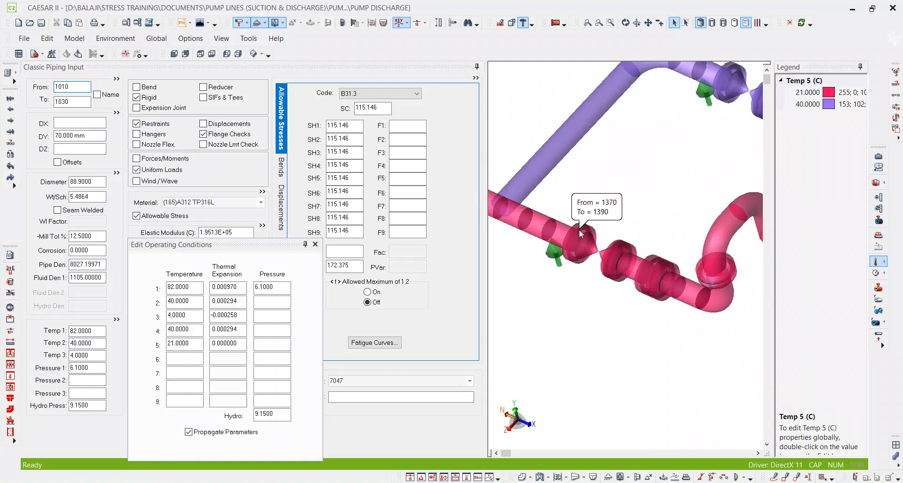
click(580, 230)
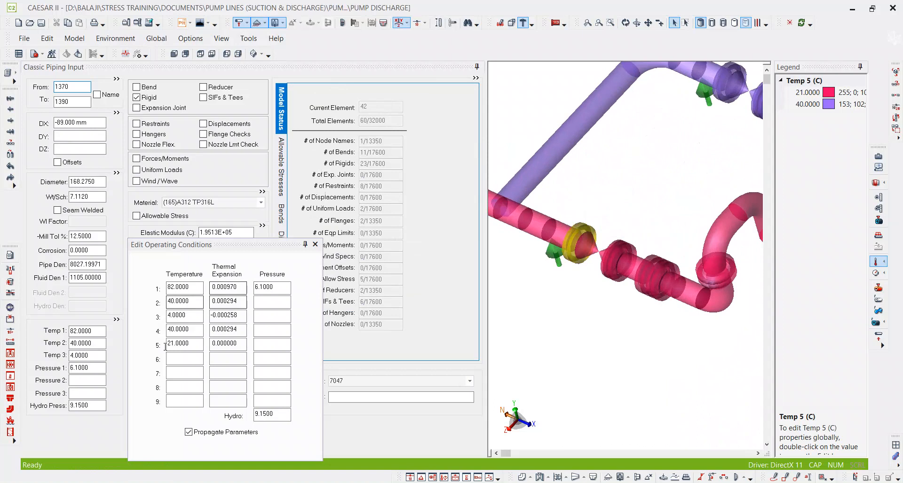
drag(190, 345, 134, 351)
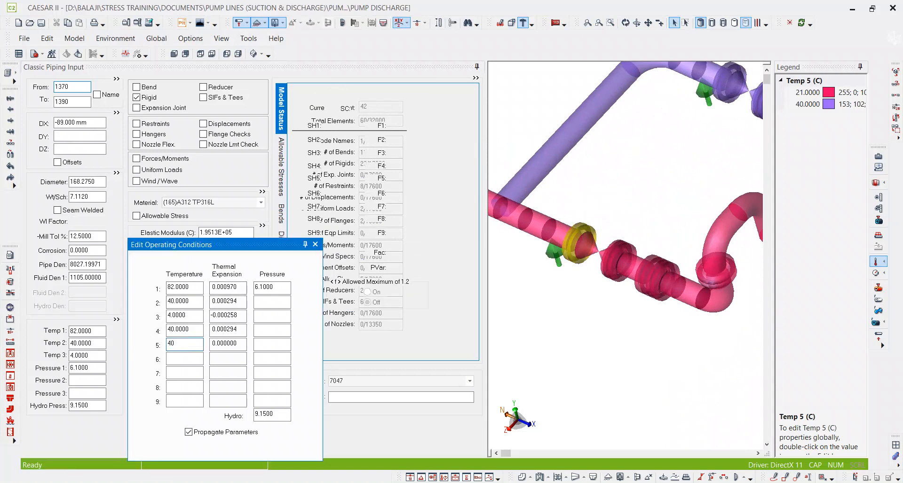
middle_drag(696, 191, 623, 187)
scroll(623, 186, down, 4)
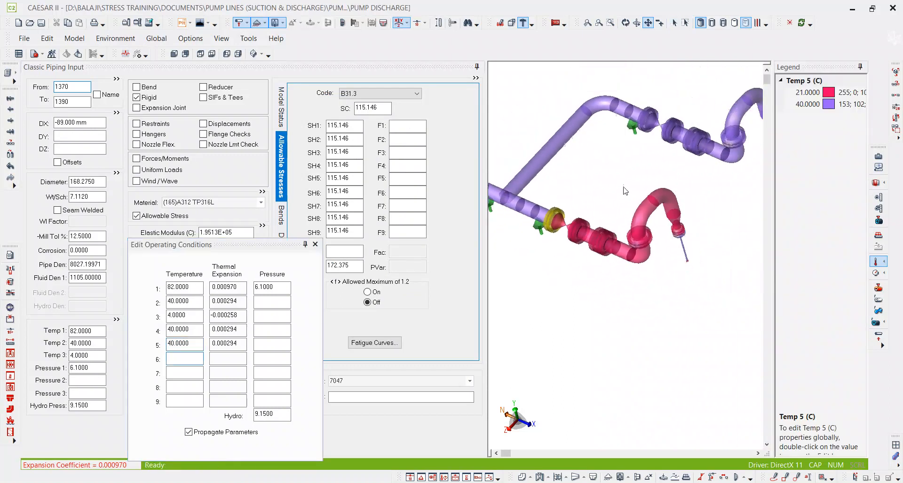
Set Temperature 5 to 21 from rigid pump element 1011–13010 onward, below the near discharge nozzle.
scroll(725, 179, up, 5)
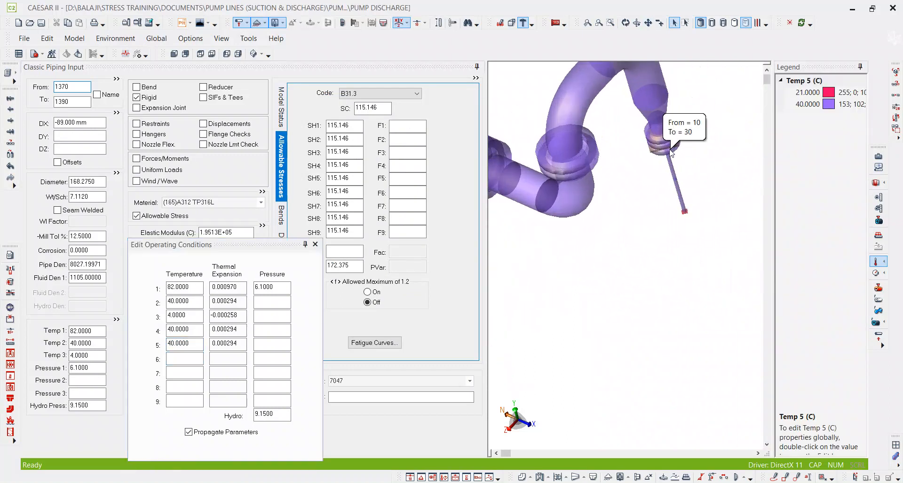
scroll(694, 190, down, 4)
scroll(696, 189, up, 4)
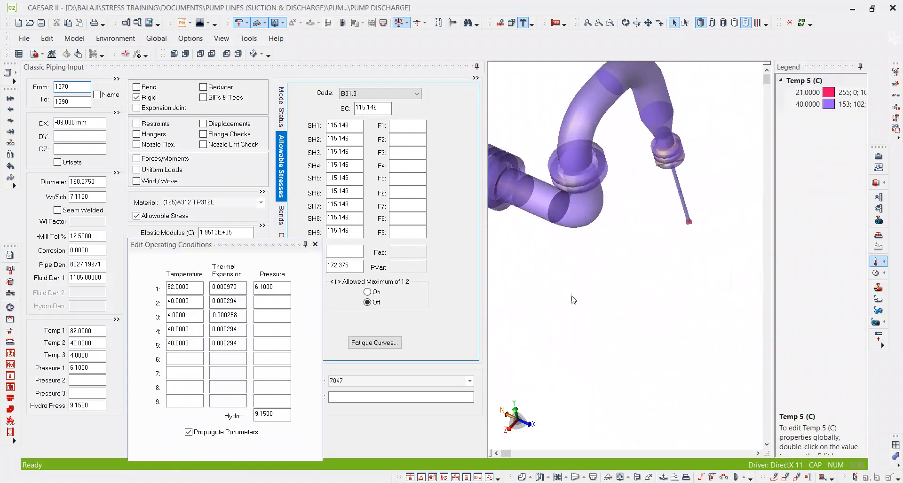
middle_drag(522, 332, 716, 209)
scroll(651, 272, up, 4)
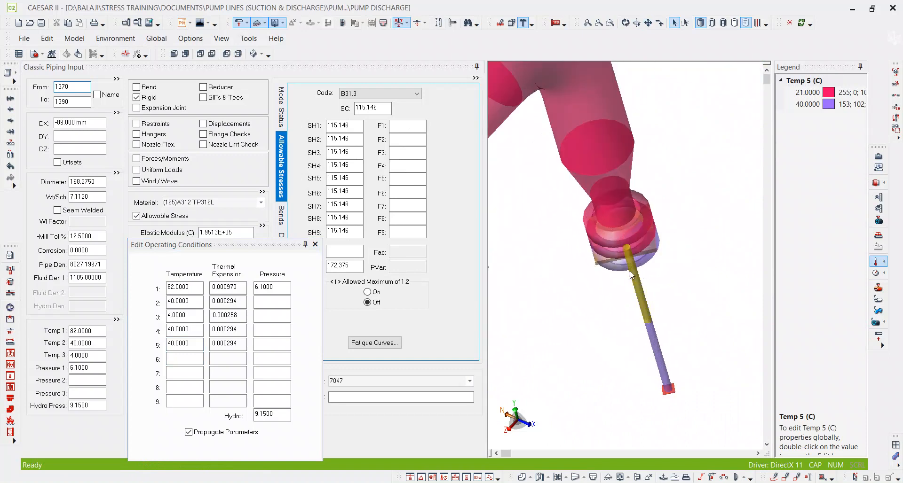
click(656, 270)
click(81, 102)
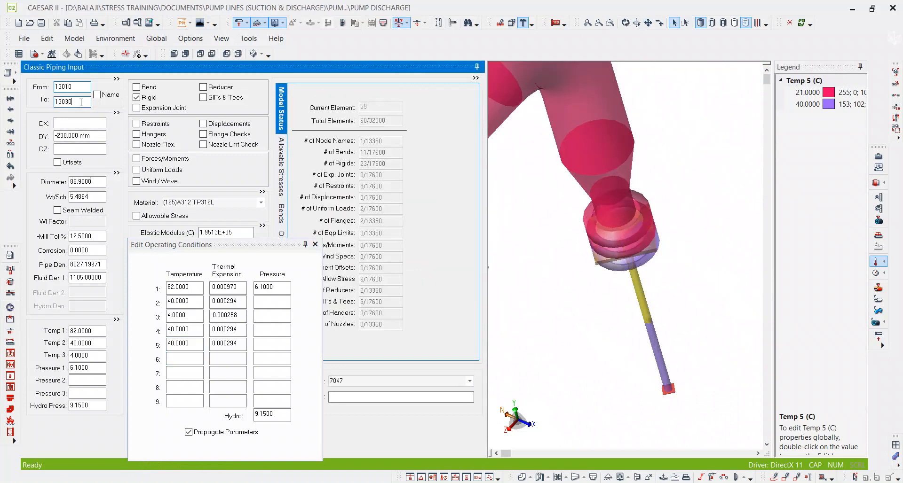
key(Page_Up)
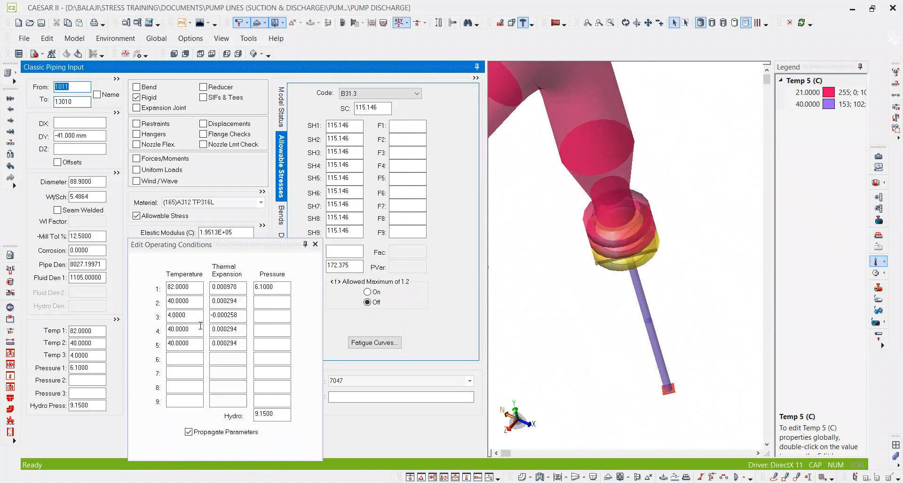
click(180, 344)
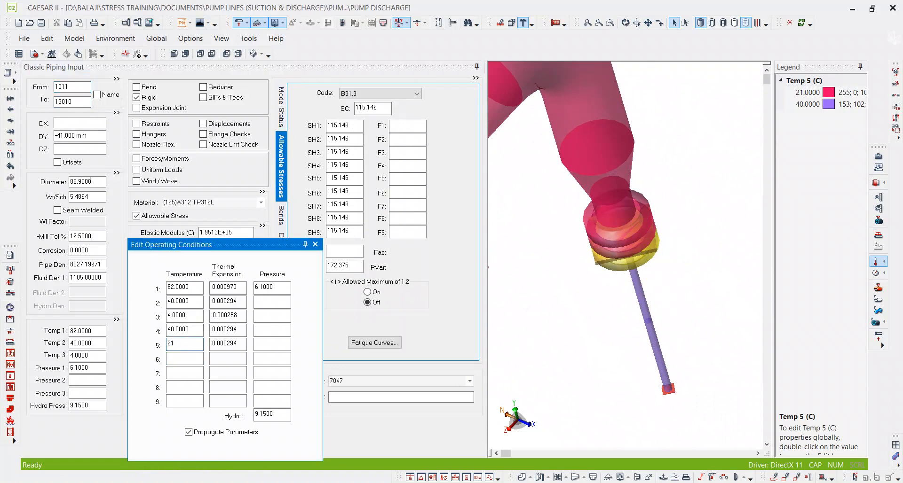
key(Return)
scroll(692, 240, down, 6)
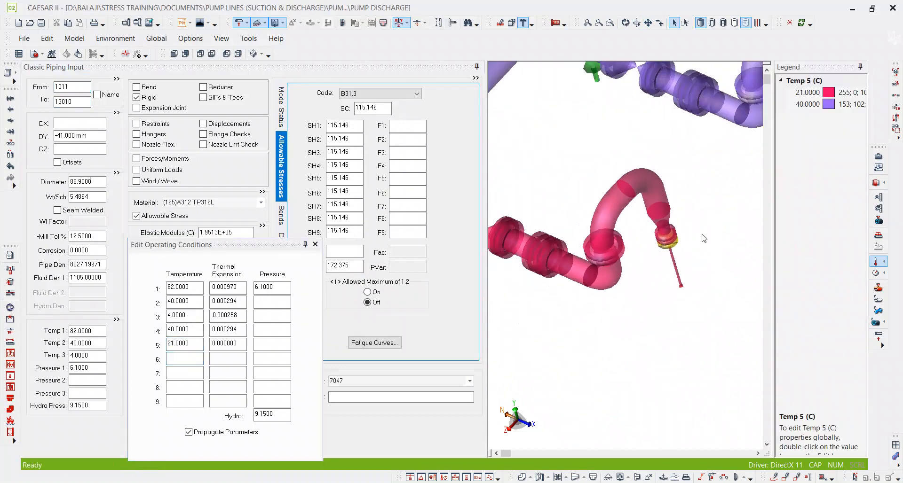
Check the Temperature 5 colors over both branches, turn off the color display, and show the whole model in isometric view.
middle_drag(699, 238, 608, 261)
scroll(690, 170, up, 5)
scroll(690, 170, down, 5)
scroll(715, 174, down, 4)
middle_drag(611, 213, 653, 305)
scroll(652, 305, down, 2)
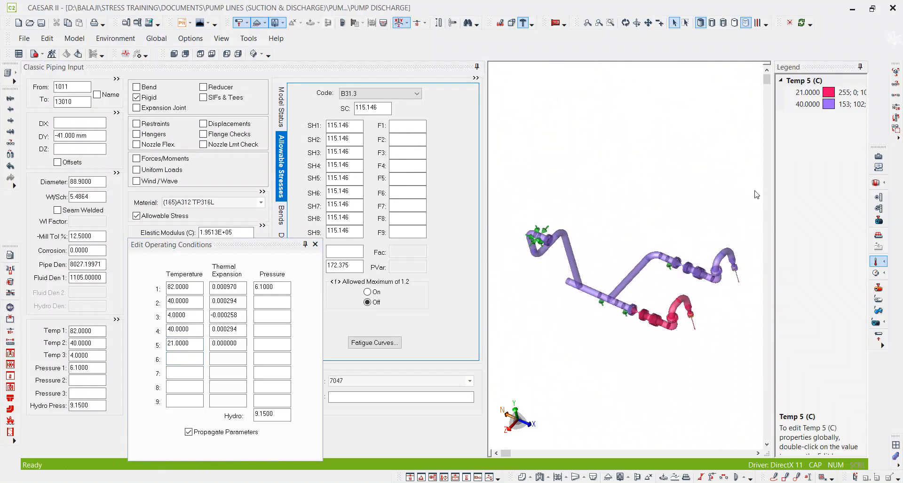
click(861, 67)
click(876, 262)
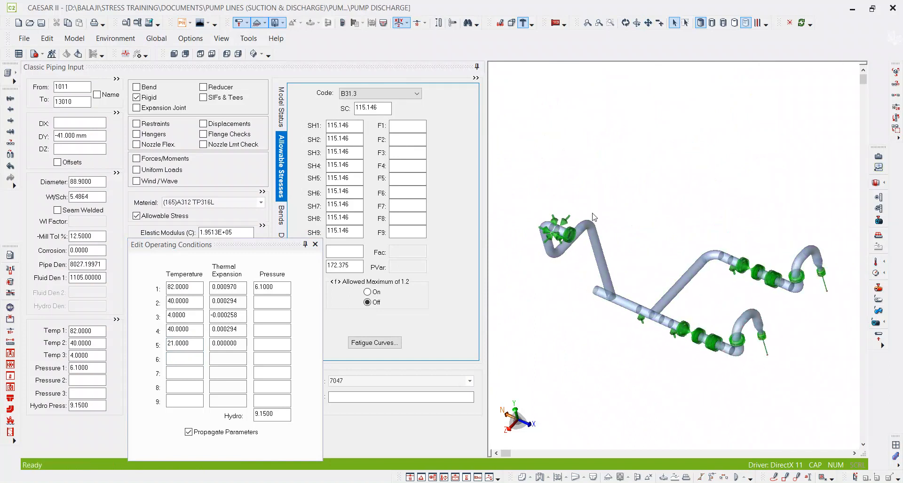
click(254, 54)
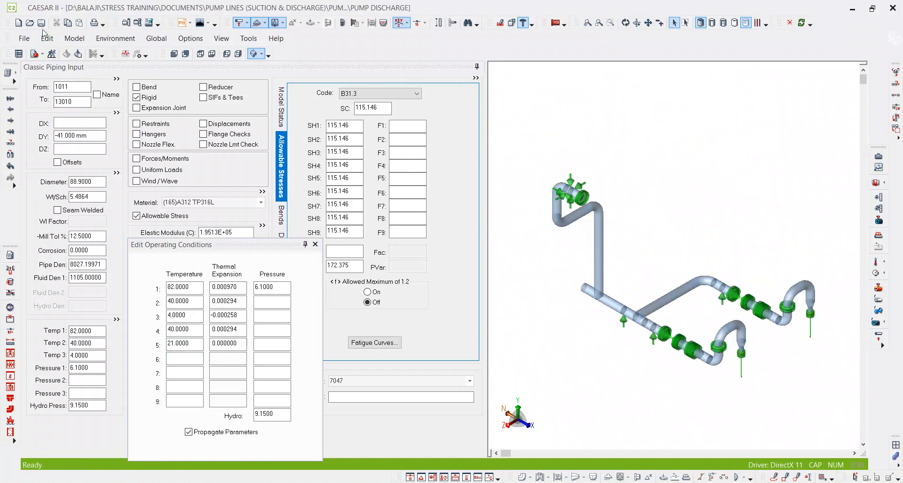
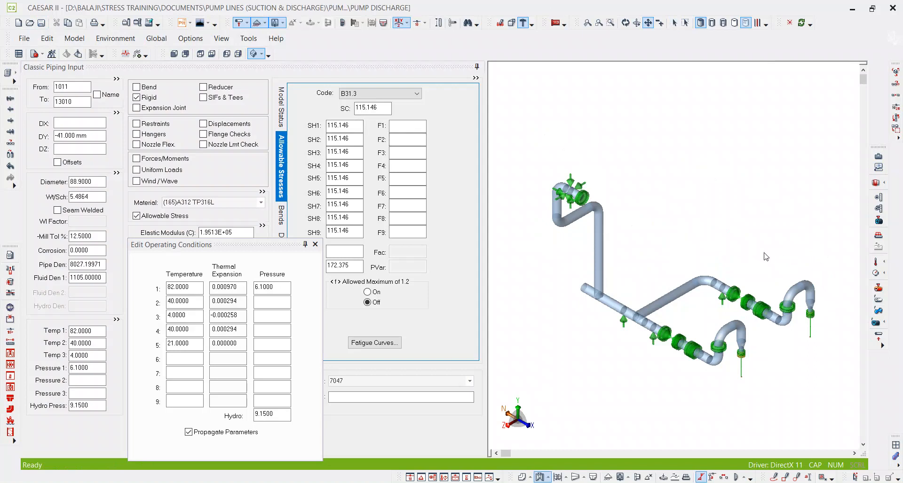
Review the model's colour-coded property displays from insulation density to corrosion.
middle_drag(768, 258, 731, 222)
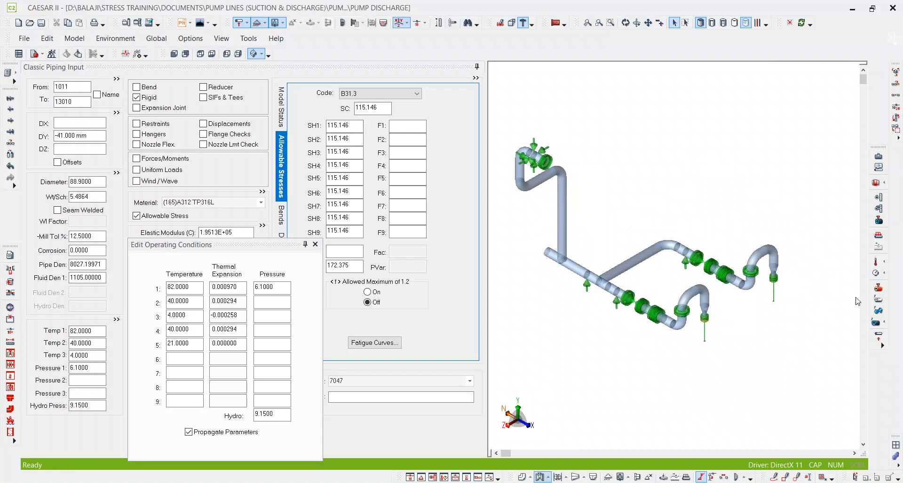
click(876, 322)
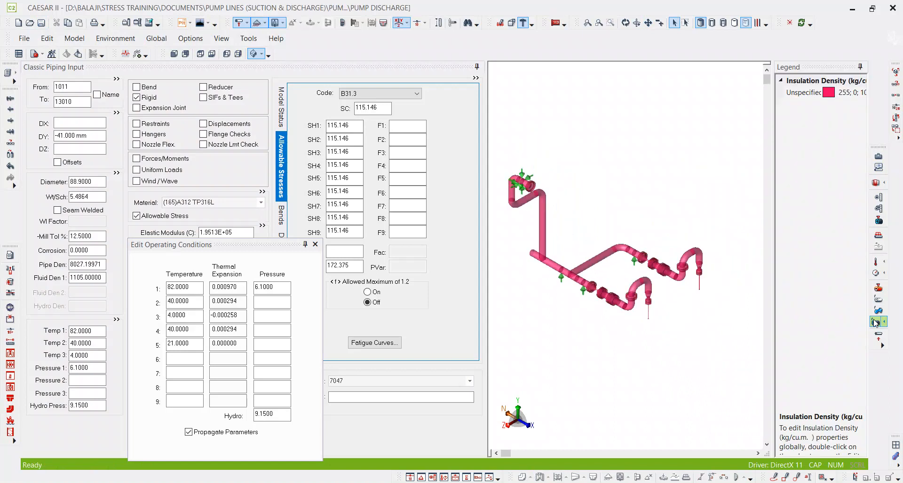
click(876, 323)
click(878, 311)
click(878, 311)
click(878, 301)
click(878, 301)
click(878, 289)
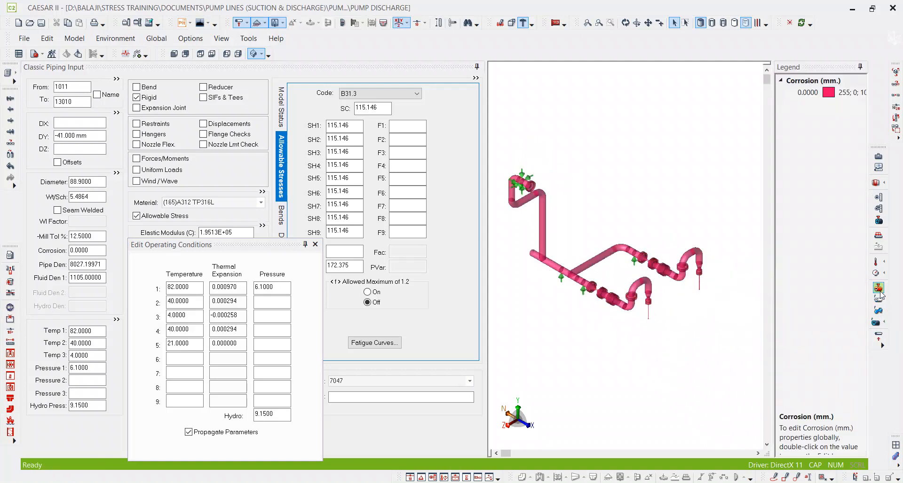
click(879, 291)
Check the Pressure 1 and Hydro pressure displays on the piping model.
click(878, 274)
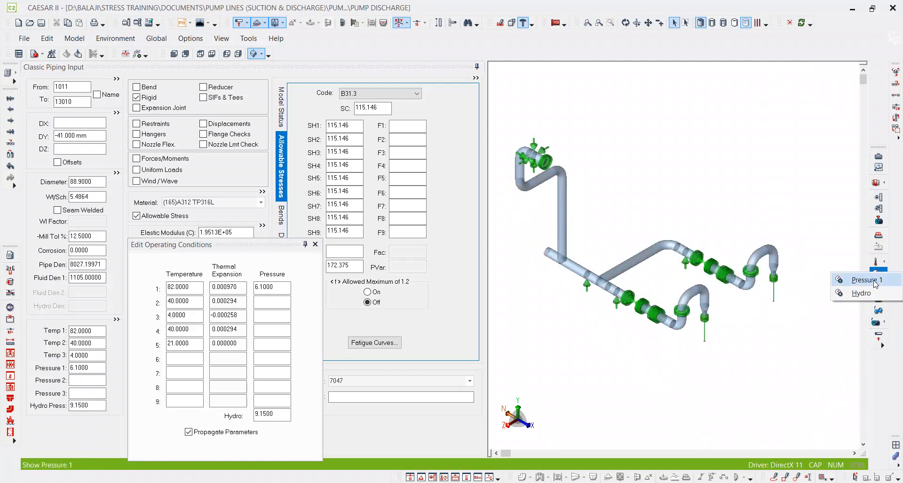
click(873, 282)
click(876, 273)
click(884, 273)
click(881, 300)
click(874, 275)
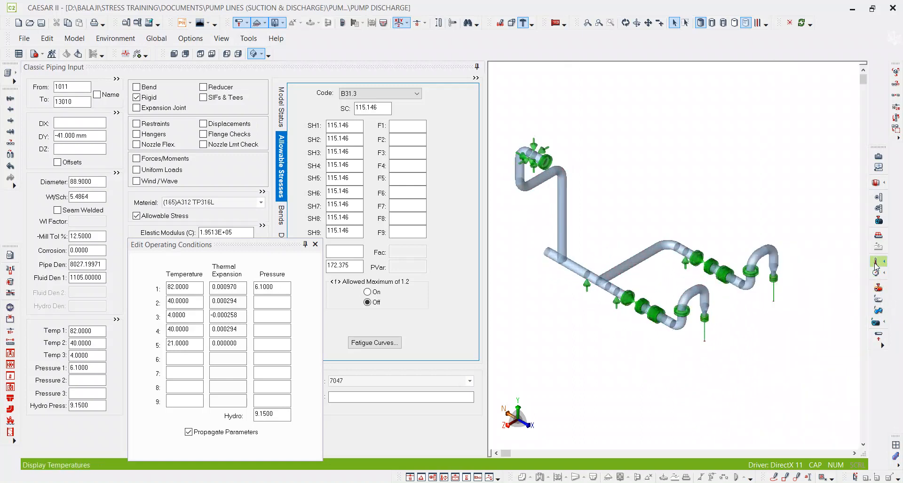
Check the temperature distribution on the piping model for Temp 1, Temp 2 and Temp 3.
click(879, 263)
click(870, 272)
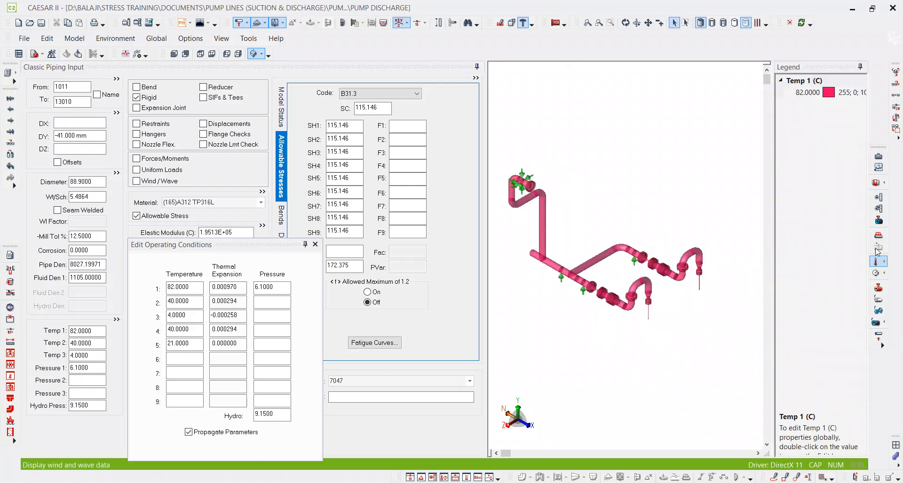
click(877, 262)
click(877, 261)
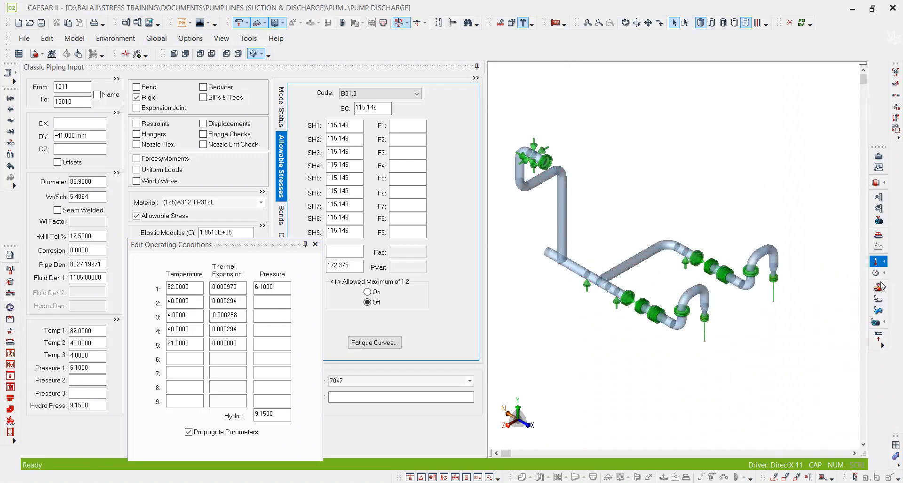
click(871, 282)
click(875, 271)
click(877, 263)
click(871, 292)
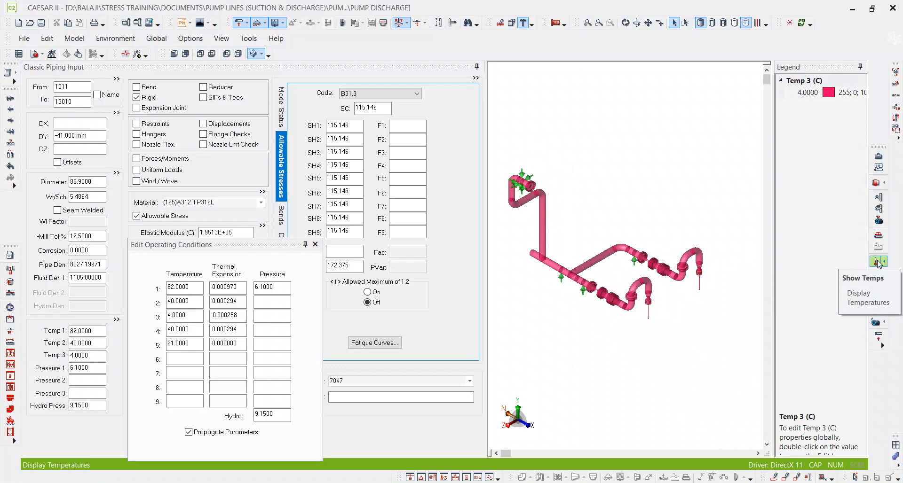
click(877, 262)
Check which pump branch is assigned each temperature in the Temp 4 and Temp 5 displays.
click(878, 263)
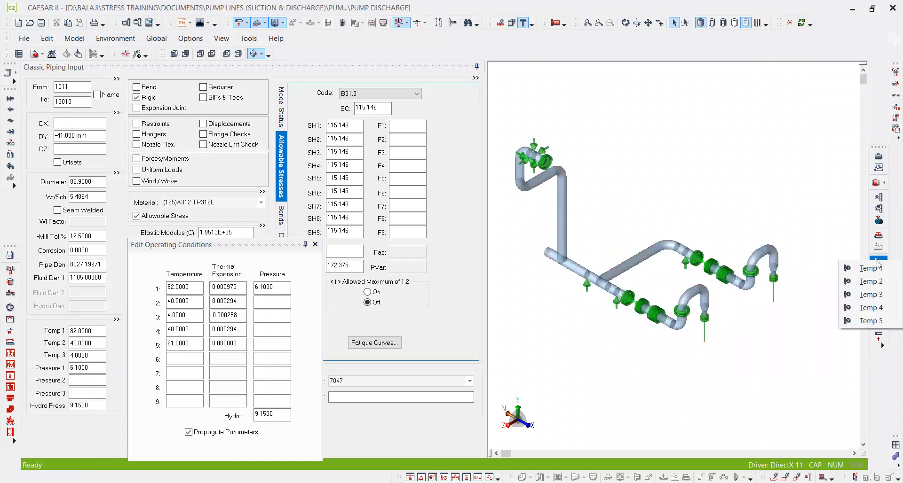
click(873, 309)
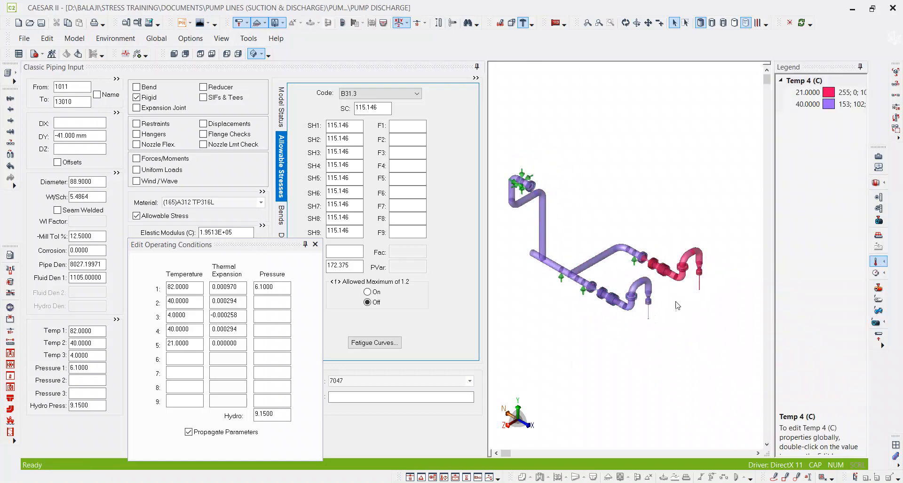
click(879, 262)
click(879, 262)
click(875, 321)
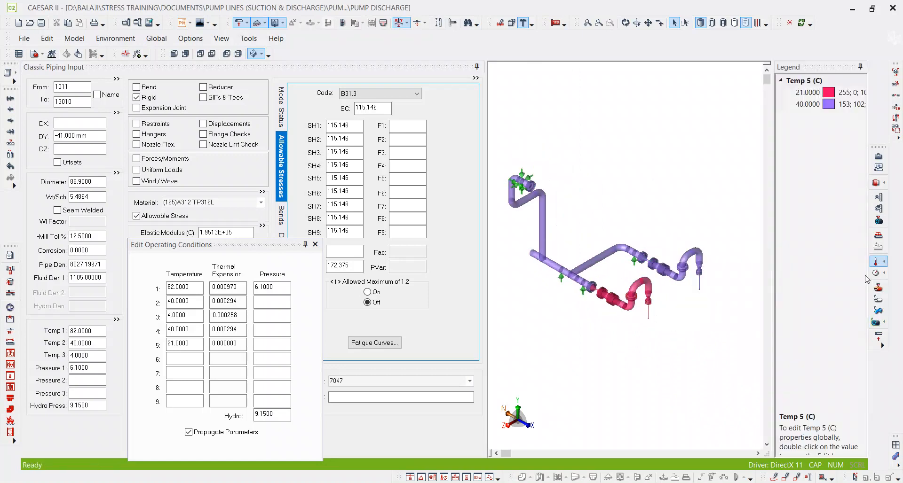
click(877, 262)
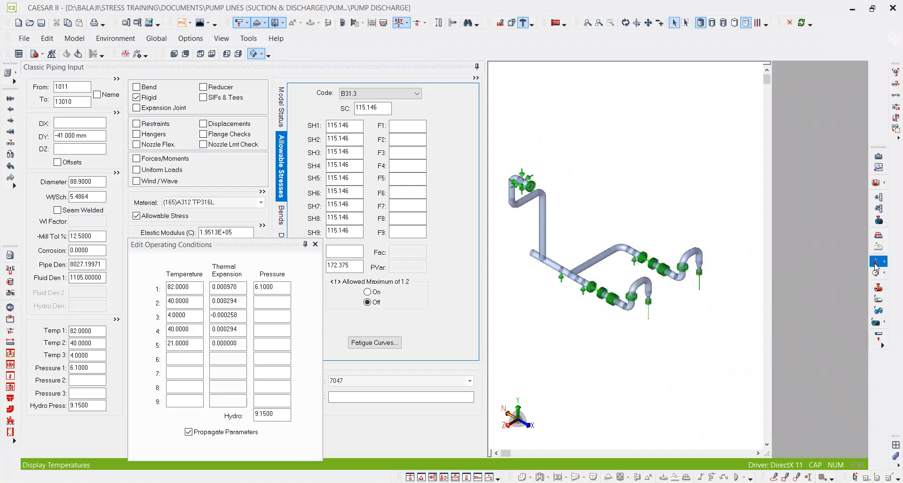
Review the uniform loads, mill tolerance and wall thickness displays of the piping model.
click(877, 240)
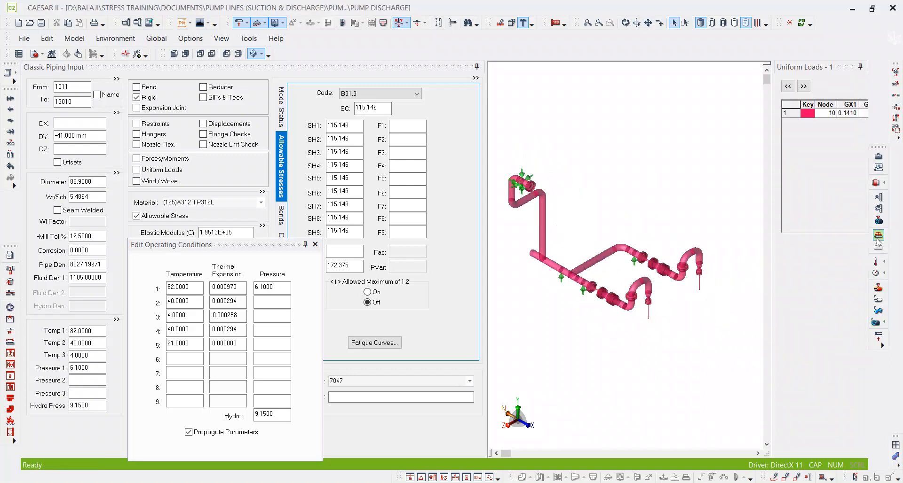
click(878, 238)
click(878, 221)
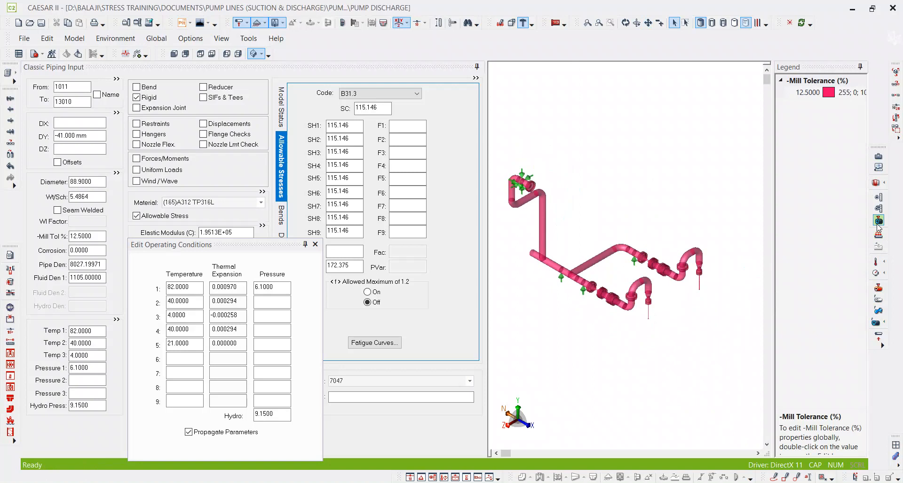
click(878, 209)
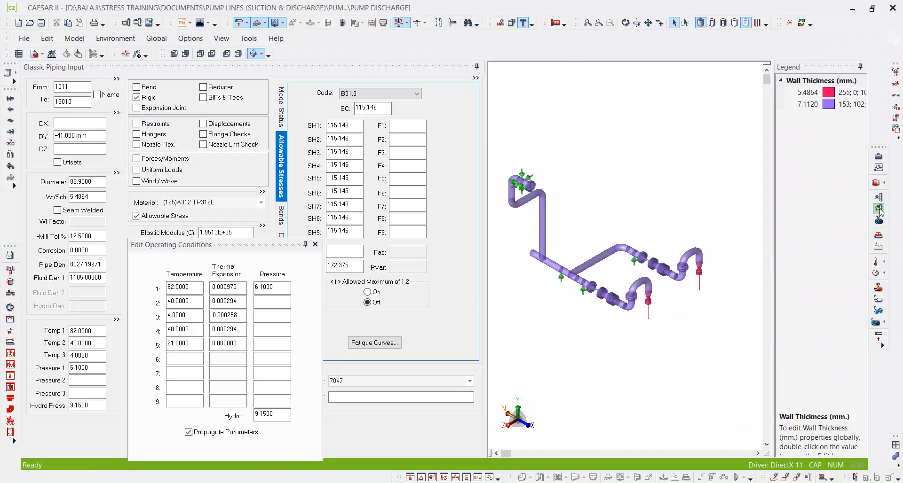
scroll(684, 301, up, 3)
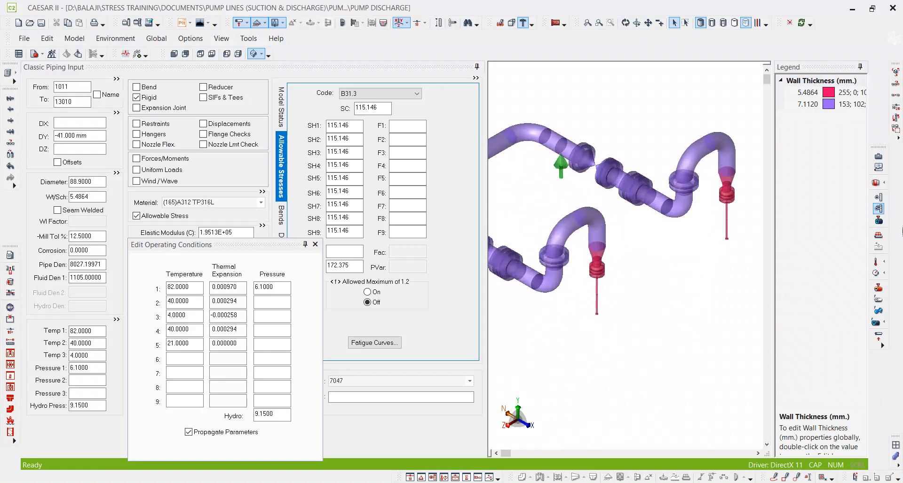
click(878, 209)
Review the pipe diameter, insulation thickness, piping code and material displays of the model.
click(879, 197)
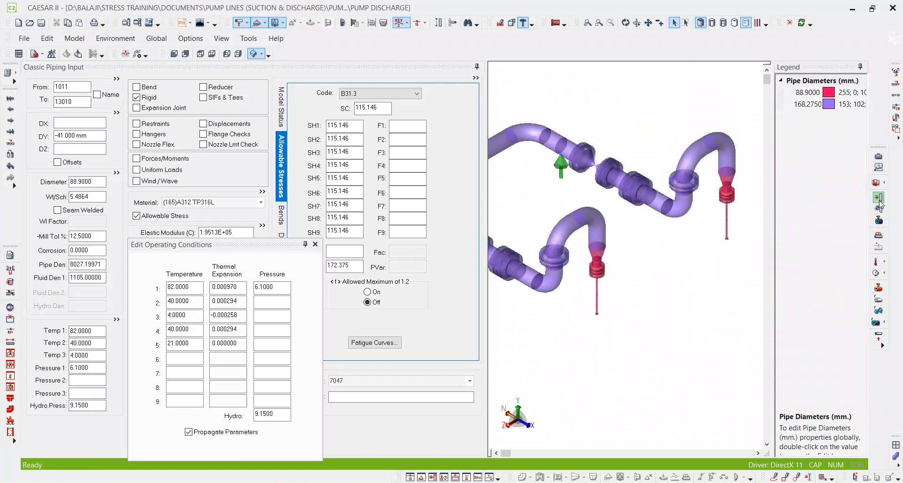
click(879, 200)
click(878, 183)
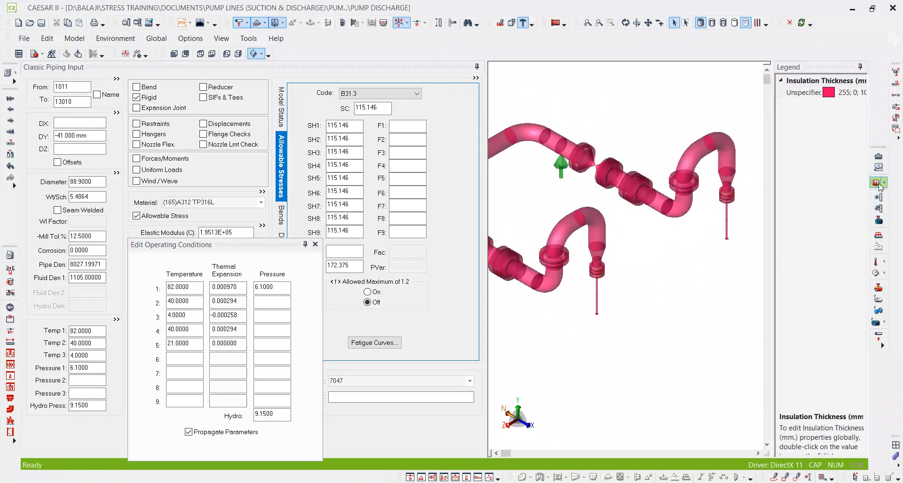
click(878, 168)
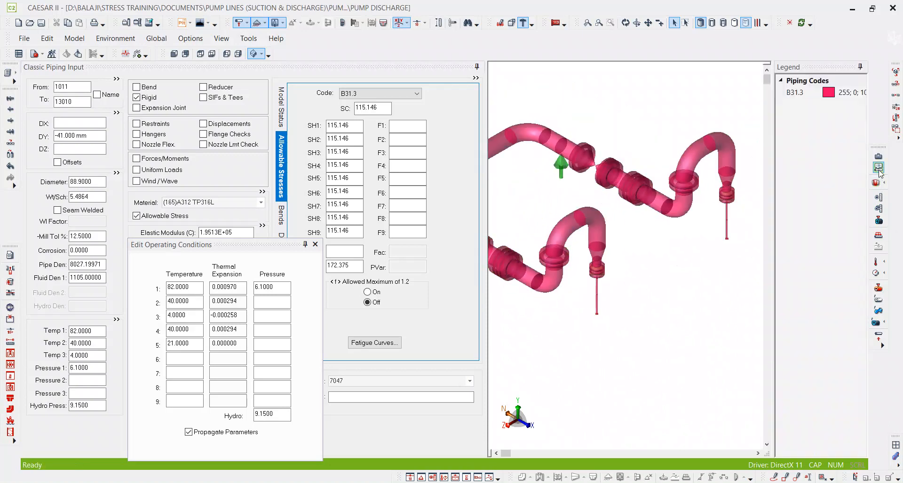
click(878, 157)
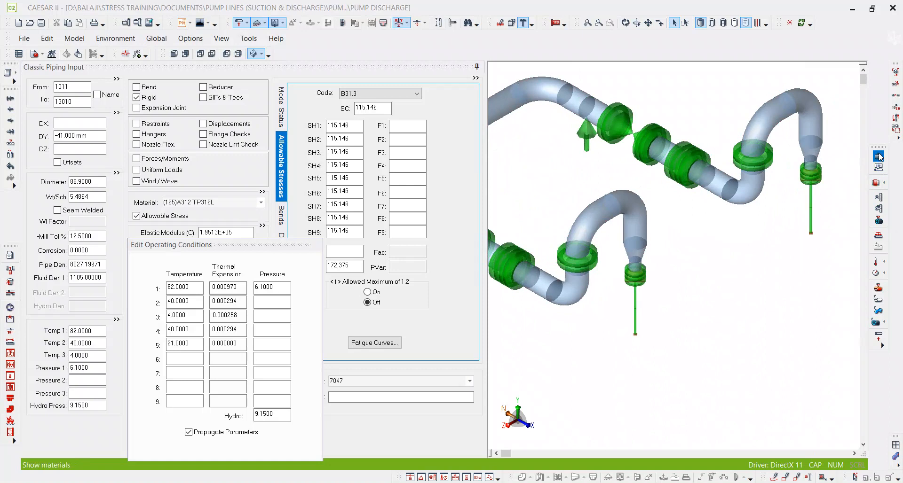
scroll(645, 287, down, 2)
scroll(645, 288, down, 3)
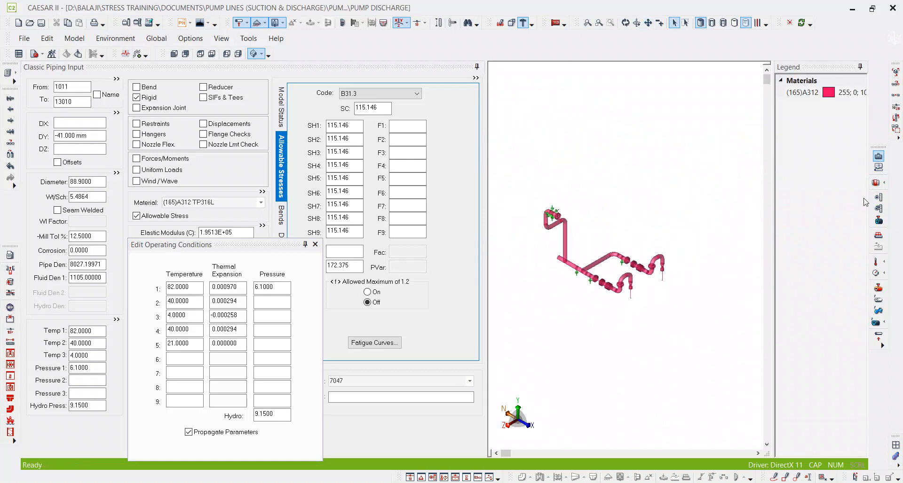
click(878, 157)
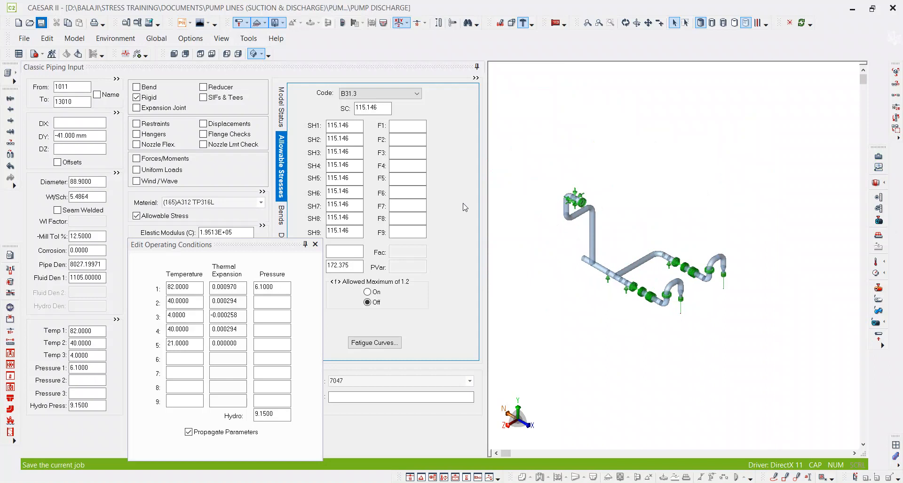
Run the error checker and go to element 1430 to 470, which has the bend-angle error.
click(316, 244)
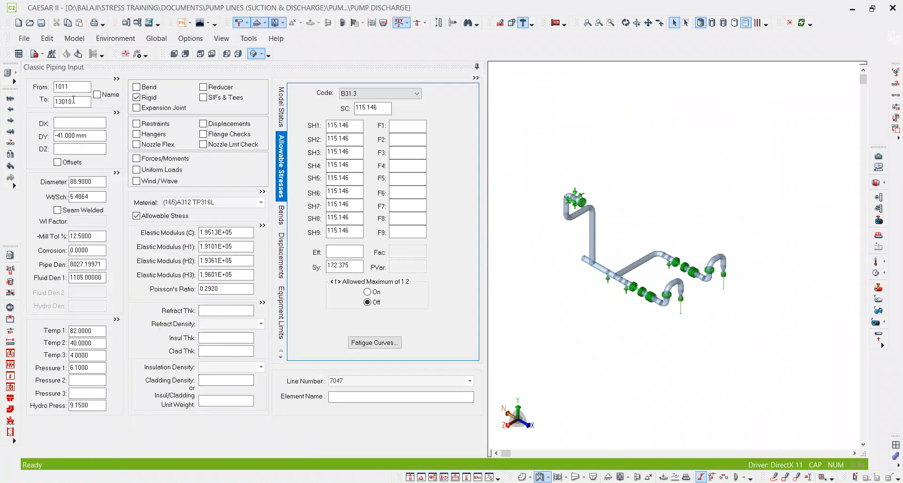
click(34, 55)
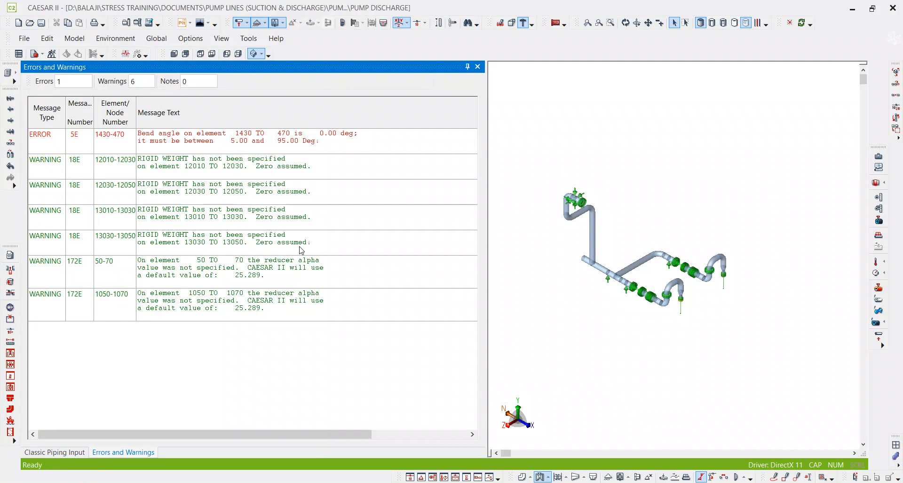
double_click(49, 146)
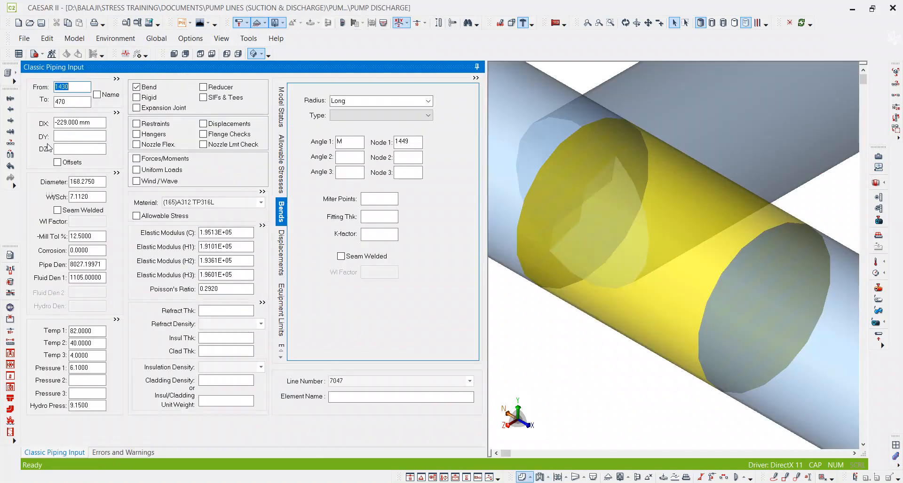
click(123, 453)
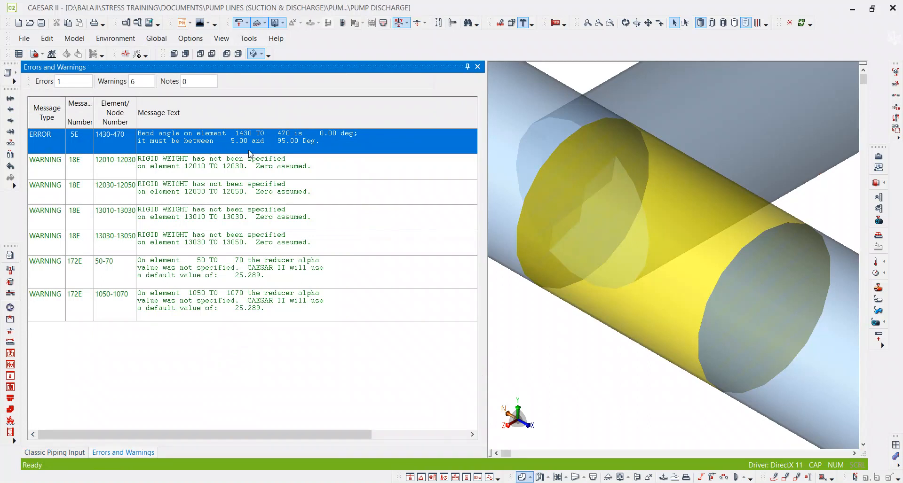
click(477, 66)
Delete the bend from element 1430 to 470 and confirm the removal of its data.
scroll(645, 209, down, 2)
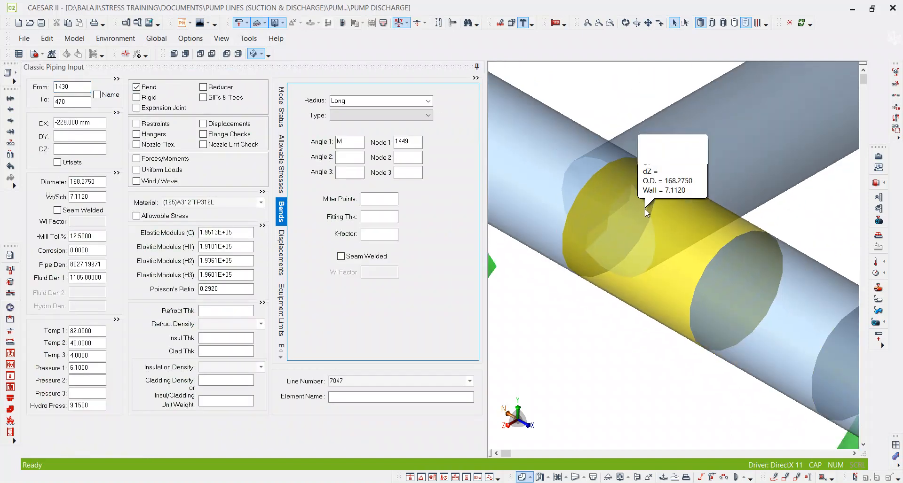
scroll(656, 242, down, 3)
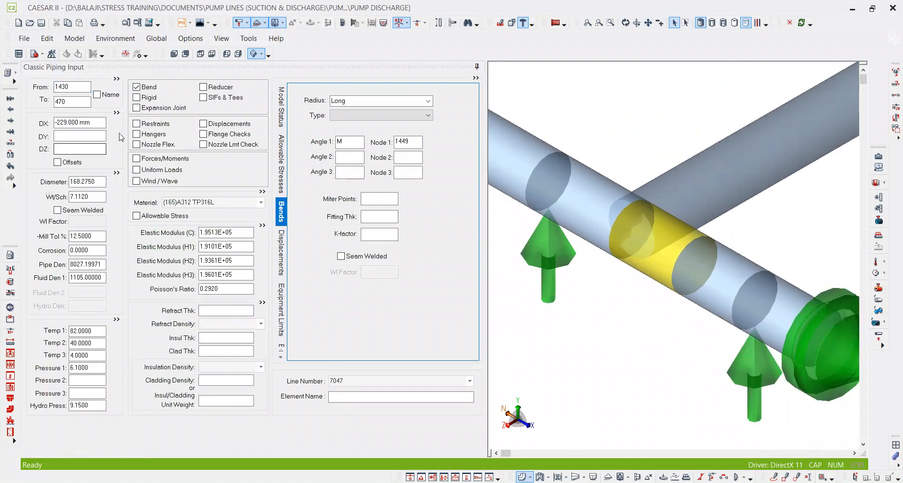
double_click(144, 88)
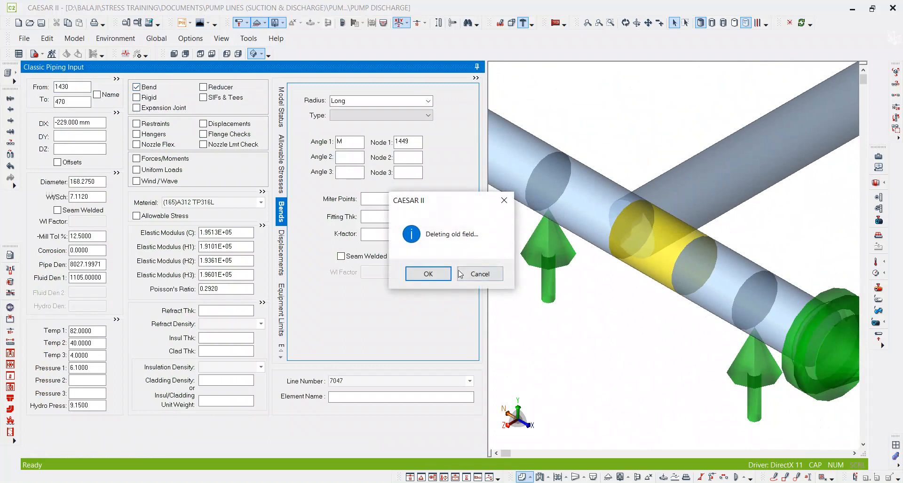
click(429, 276)
click(630, 221)
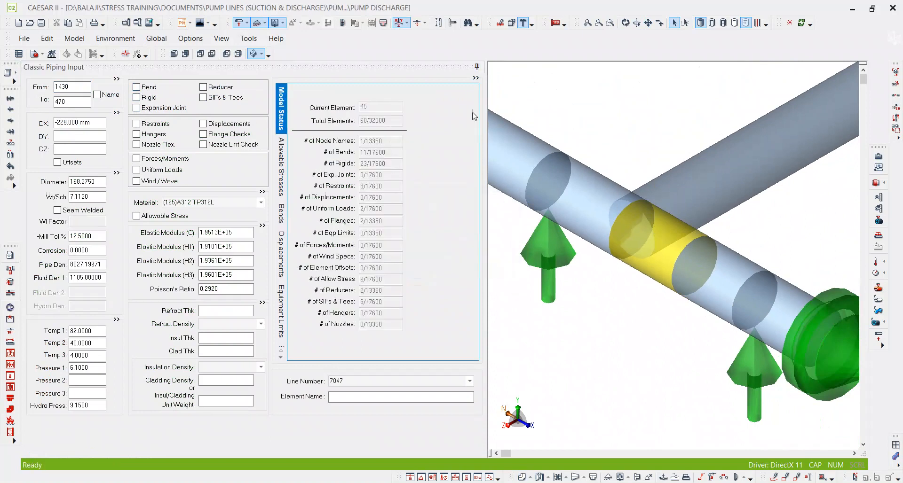
Show the tees on the model and inspect the tee at node 470 and the bend on element 430 to 450.
click(383, 24)
scroll(653, 179, down, 5)
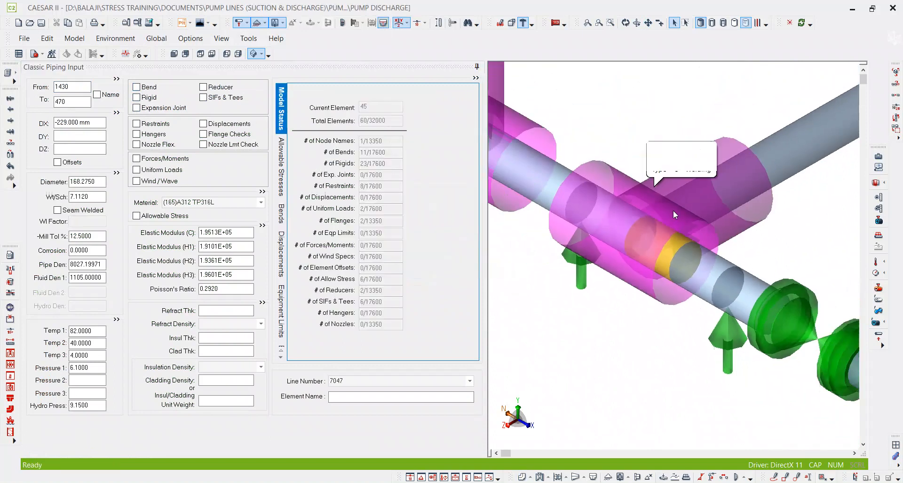
scroll(667, 242, up, 5)
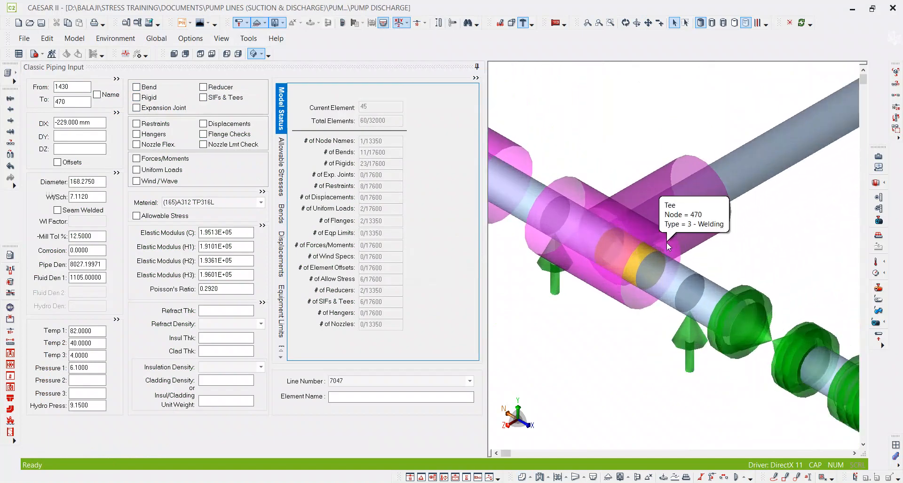
scroll(667, 242, down, 5)
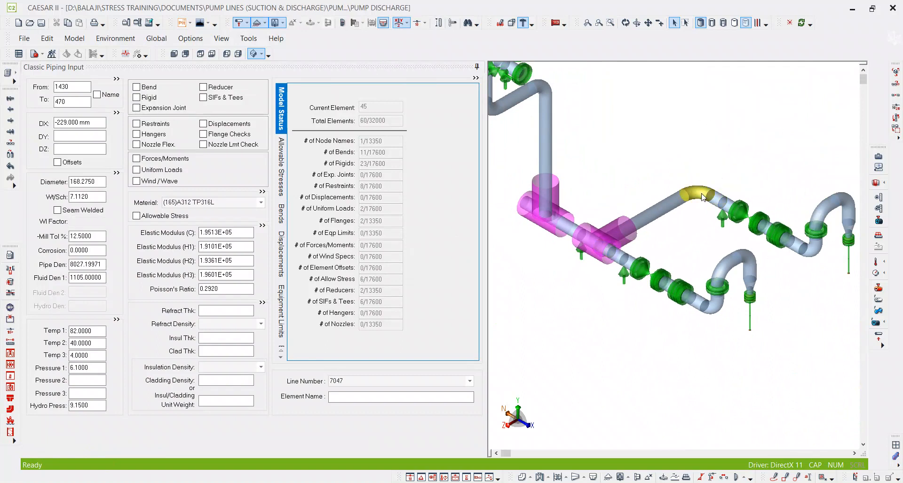
click(698, 219)
scroll(616, 235, up, 5)
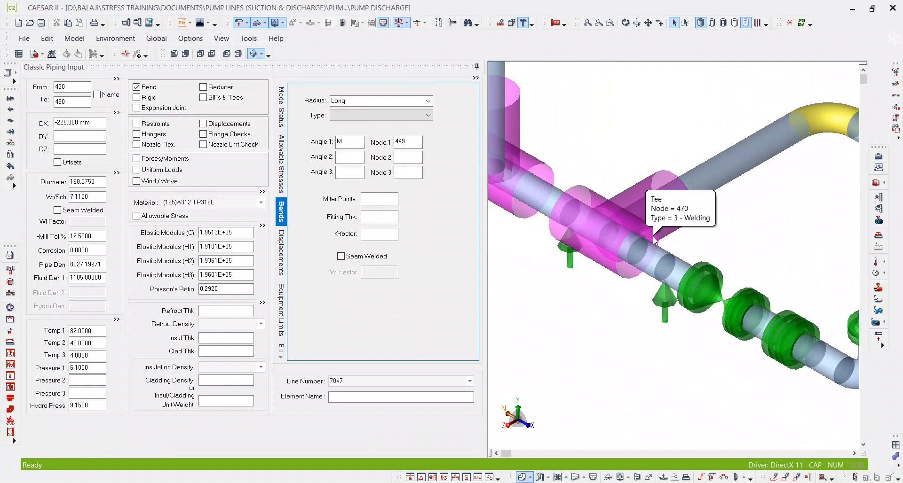
scroll(655, 240, down, 4)
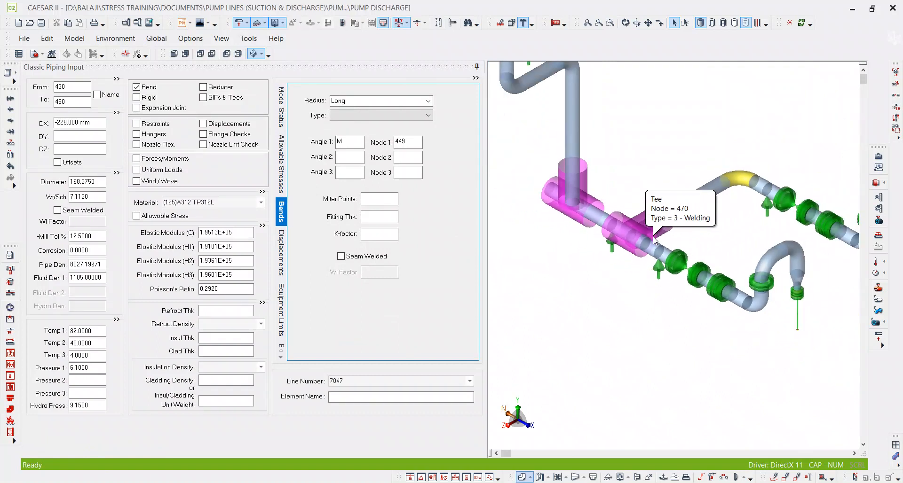
Recheck the discharge model for errors, review the remaining warnings, close the list and return to the first element, 10 to 30.
scroll(655, 240, up, 2)
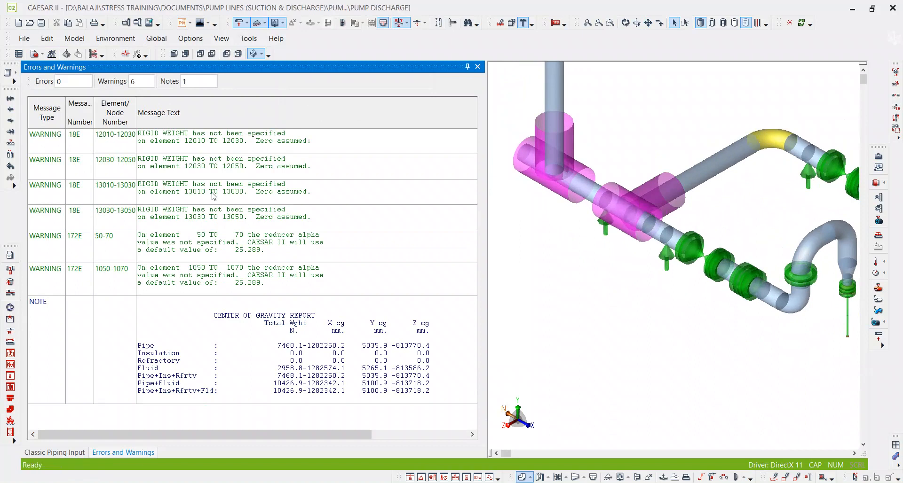
click(57, 82)
click(478, 67)
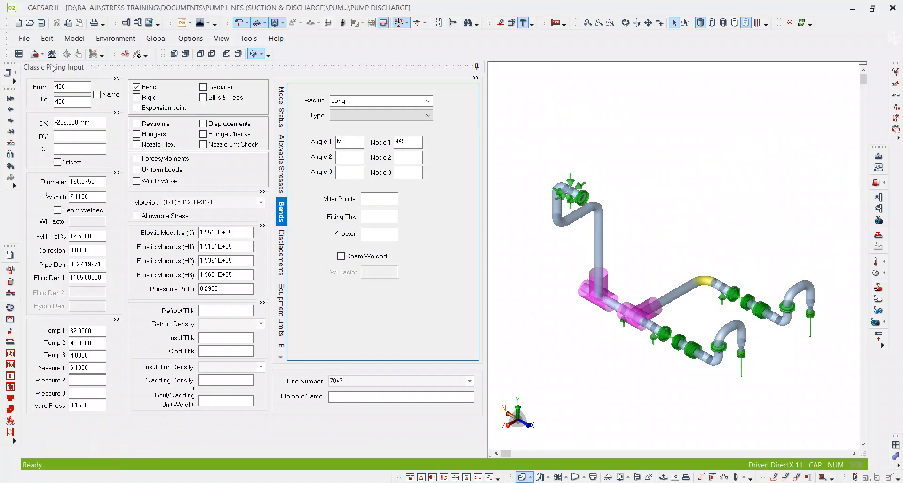
click(74, 101)
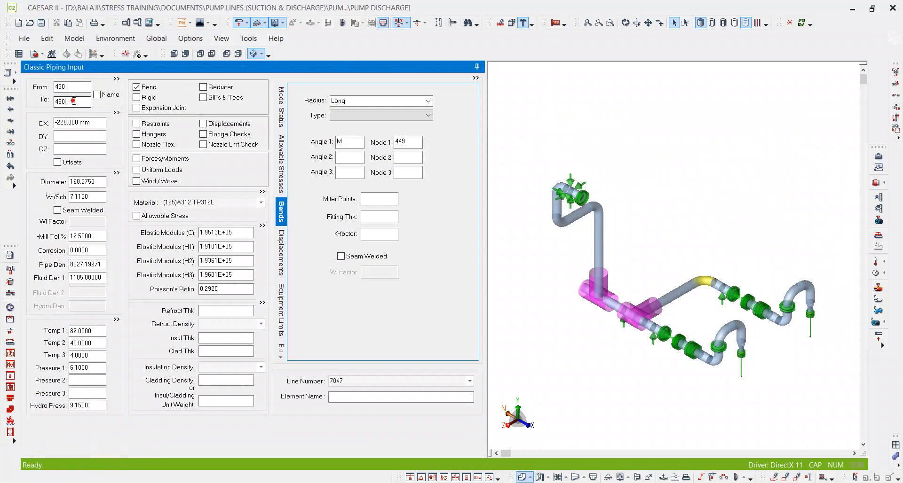
double_click(74, 101)
key(ctrl+Home)
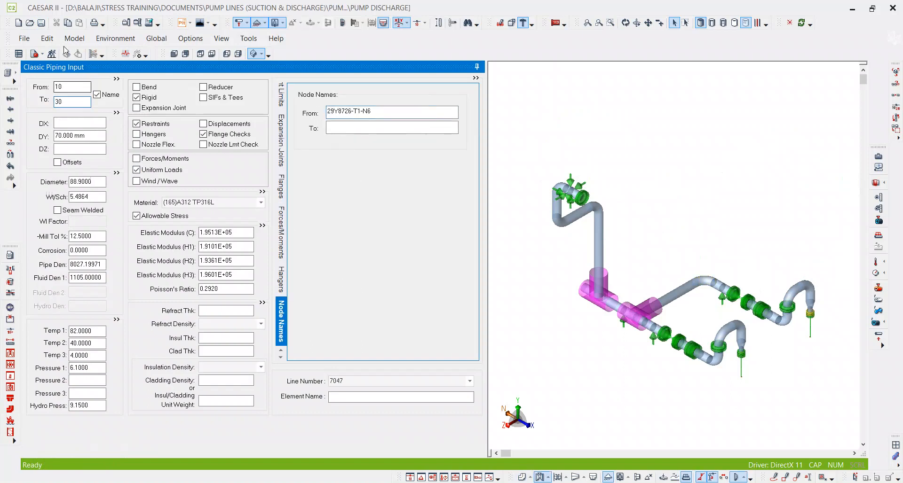
Open the PUMP SUCTION file to view its model, and return to the PUMP DISCHARGE file.
click(29, 23)
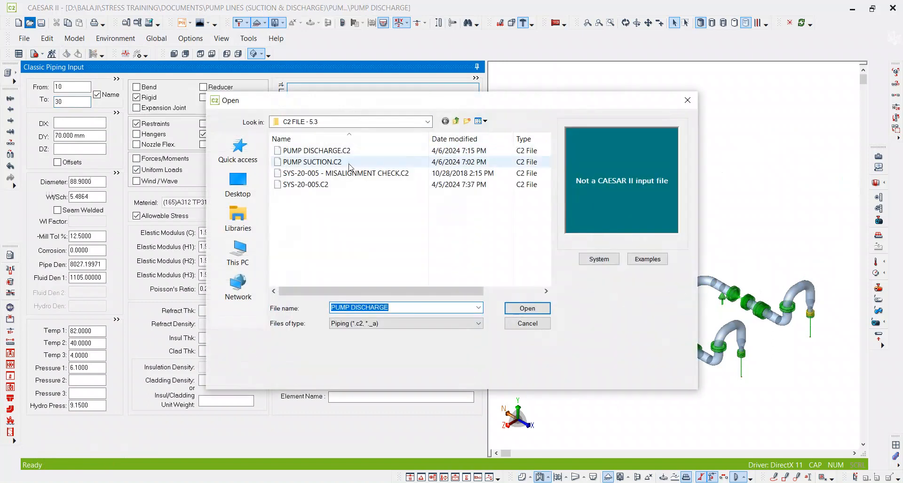
double_click(342, 164)
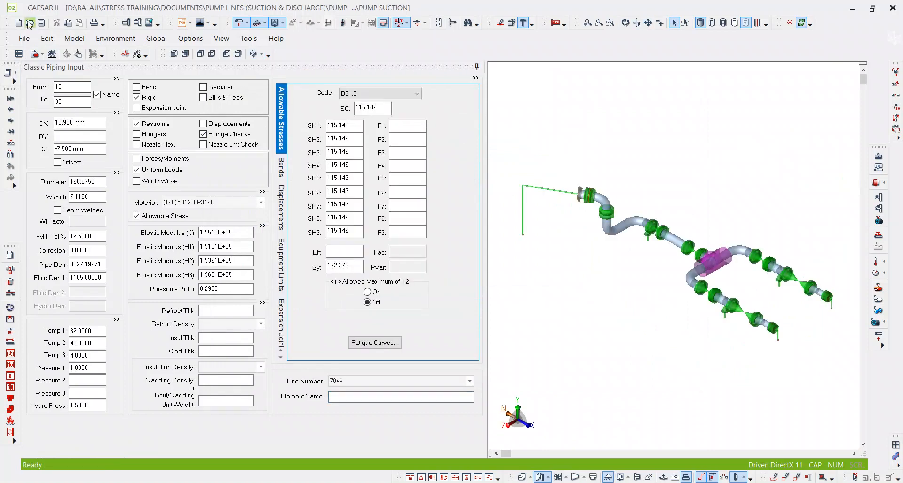
key(ctrl+o)
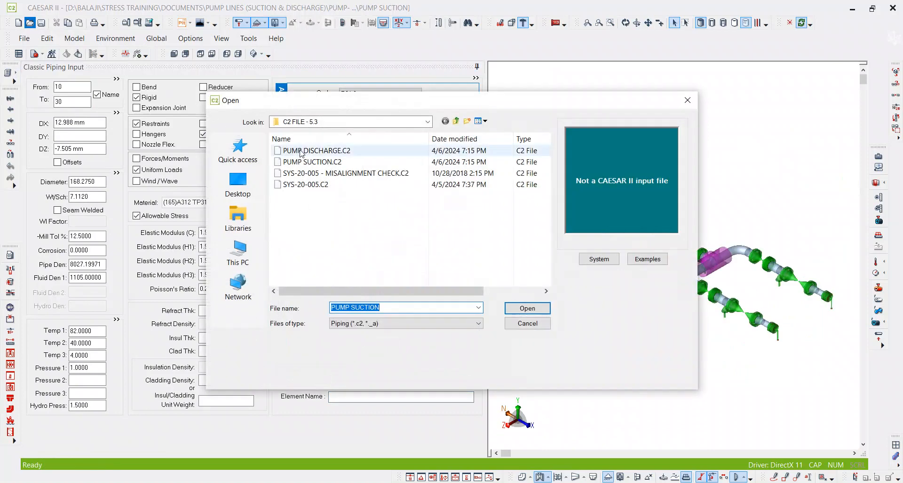
double_click(327, 150)
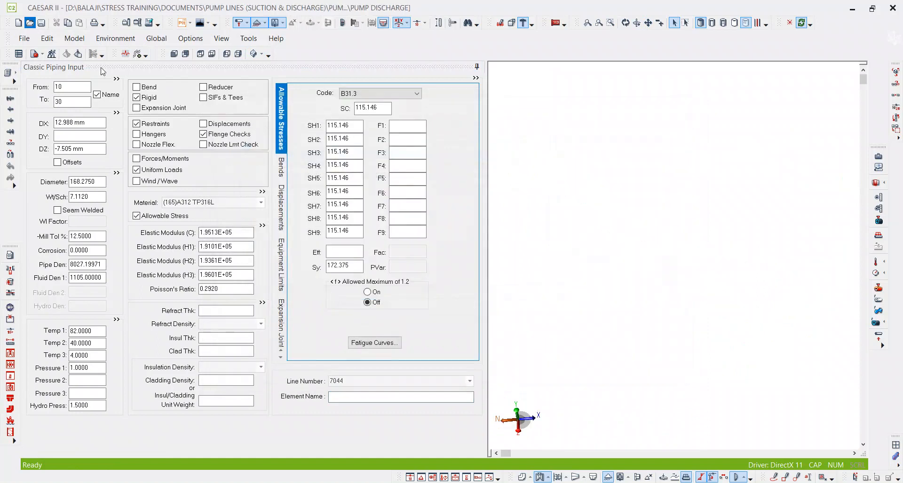
Duplicate PUMP SUCTION.C2 in the C2 FILE - 5.3 folder.
click(30, 23)
double_click(291, 162)
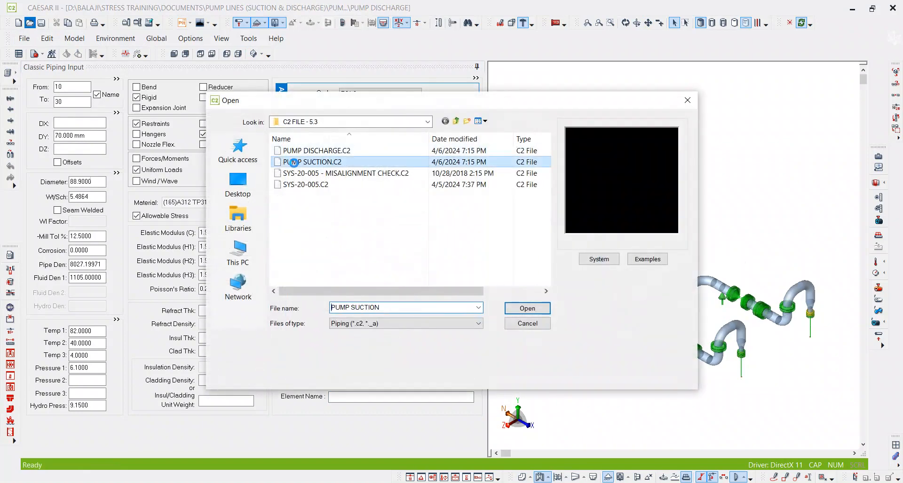
Try to rename the copied suction file as PUMP SUCTION -DISCHARGE and decline the file-extension change.
key(F2)
click(354, 196)
key(BackSpace)
key(BackSpace)
key(BackSpace)
key(BackSpace)
key(BackSpace)
key(BackSpace)
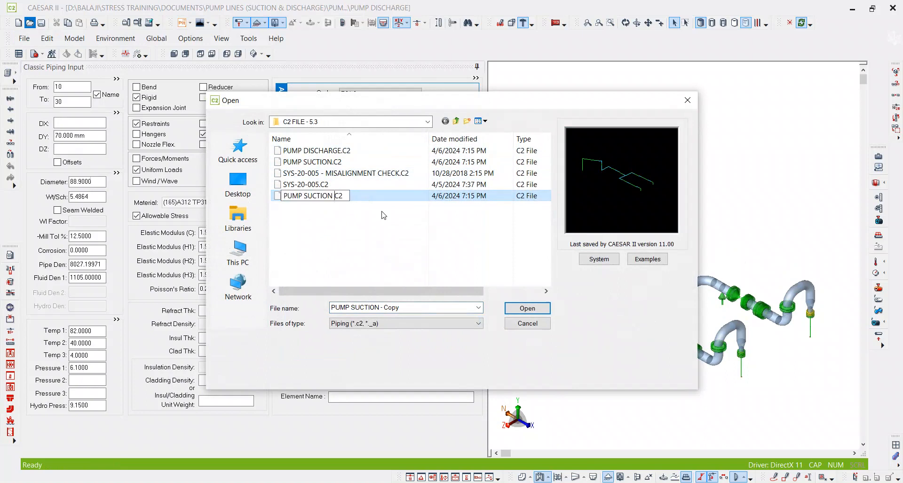
text(-)
text(DISCHAAA)
key(BackSpace)
key(BackSpace)
key(BackSpace)
text(ARGE)
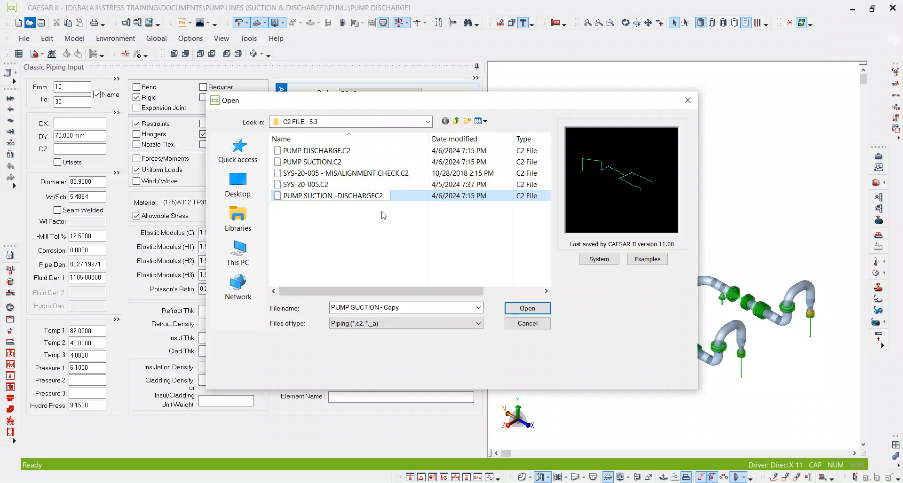
key(Return)
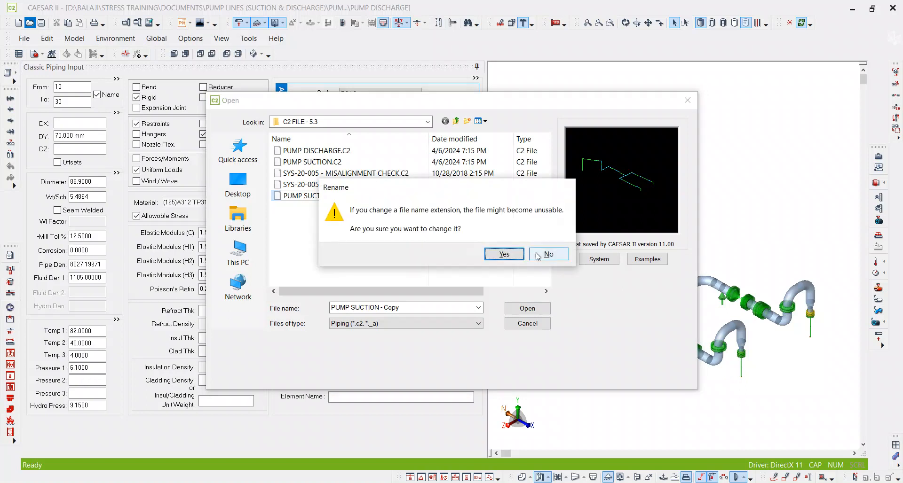
click(537, 255)
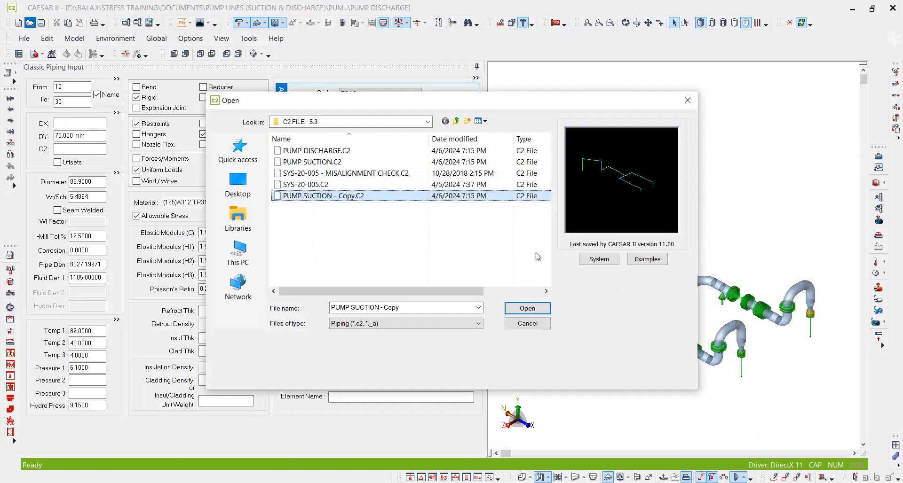
Rename the copied suction file as PUMP SUCTION -DISCHARGE.C2 and open it.
click(350, 198)
click(338, 197)
key(Delete)
key(Delete)
key(Delete)
key(Delete)
text(DISCHARGE)
click(383, 233)
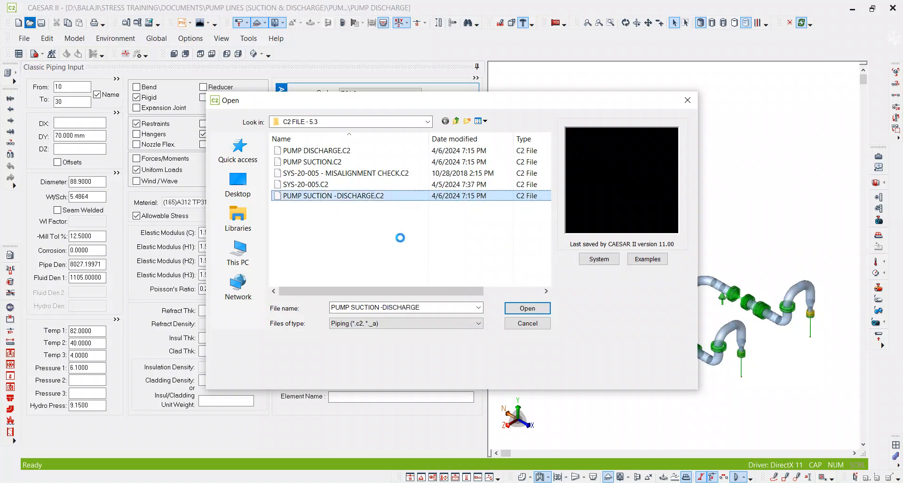
double_click(351, 196)
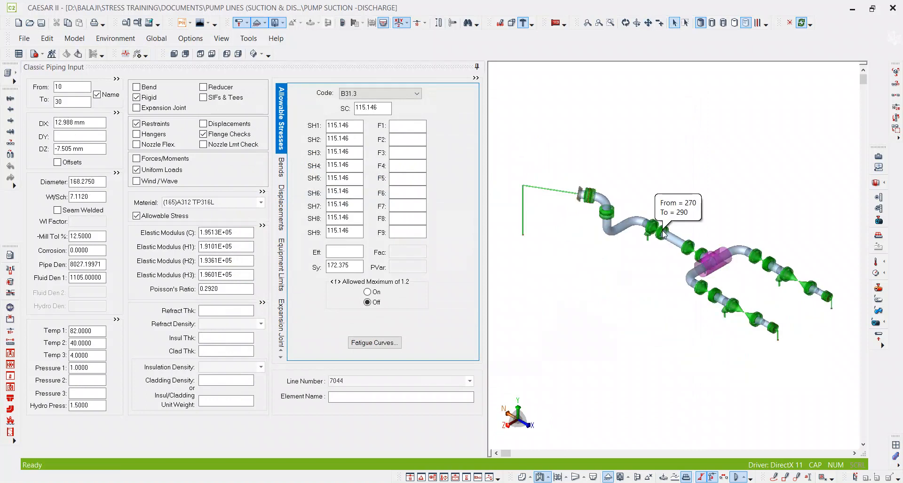
Examine the suction model's branches and its Elements list, checking the last element and element 1271 to 10005, and close the list.
middle_drag(647, 275, 614, 226)
scroll(720, 306, up, 3)
middle_drag(730, 299, 652, 273)
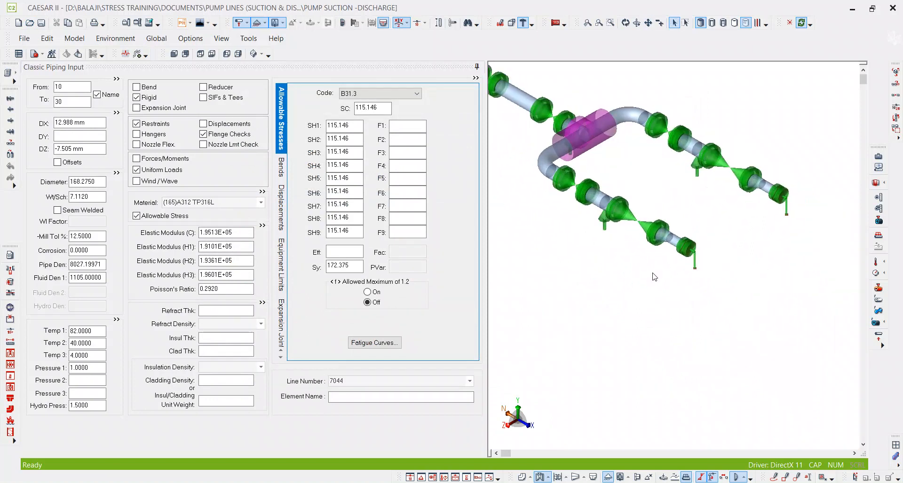
middle_click(652, 273)
middle_click(652, 273)
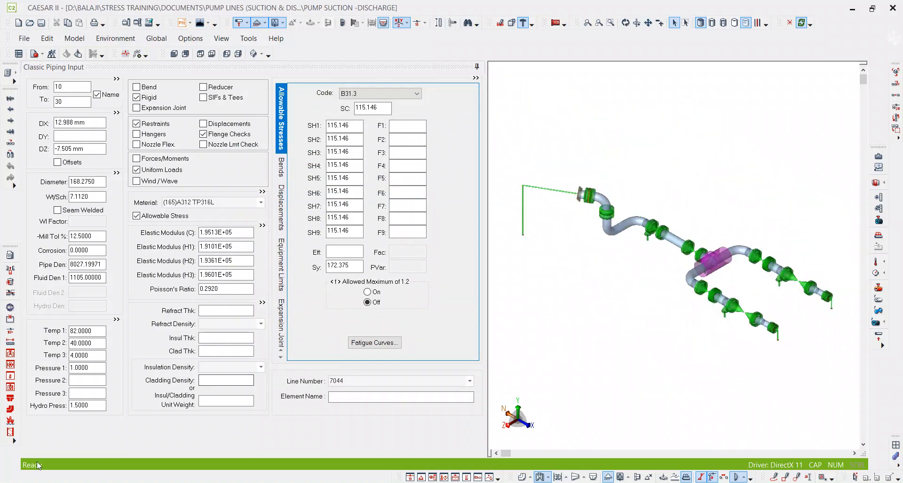
click(14, 73)
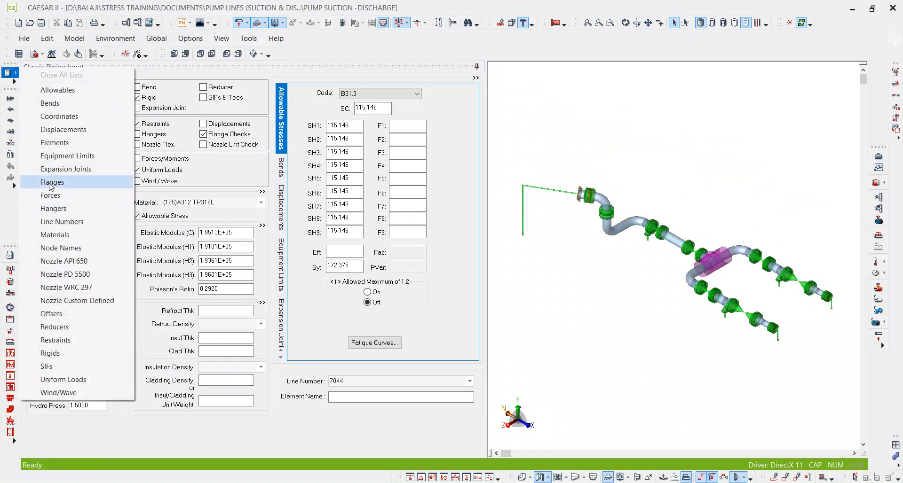
click(72, 140)
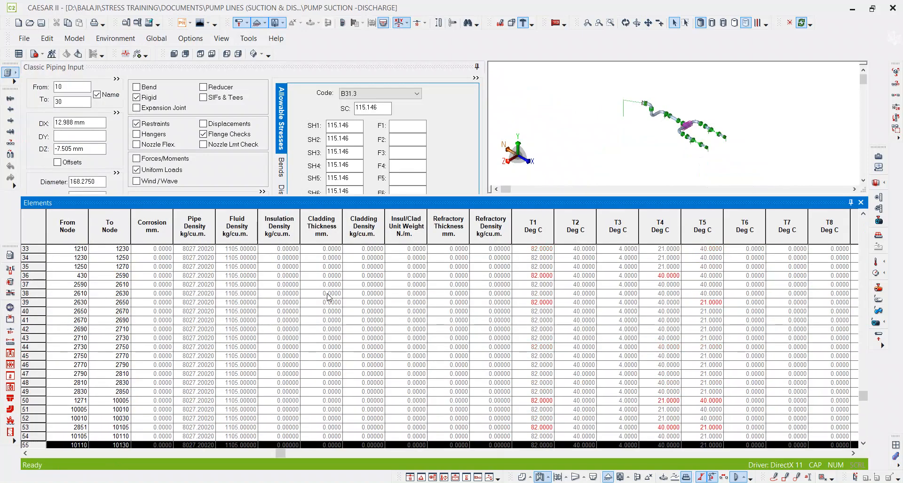
click(111, 435)
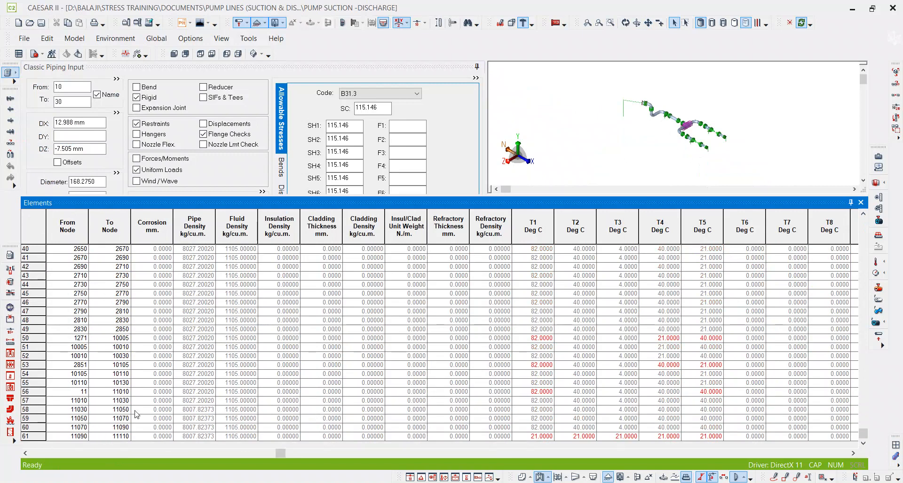
scroll(99, 347, up, 2)
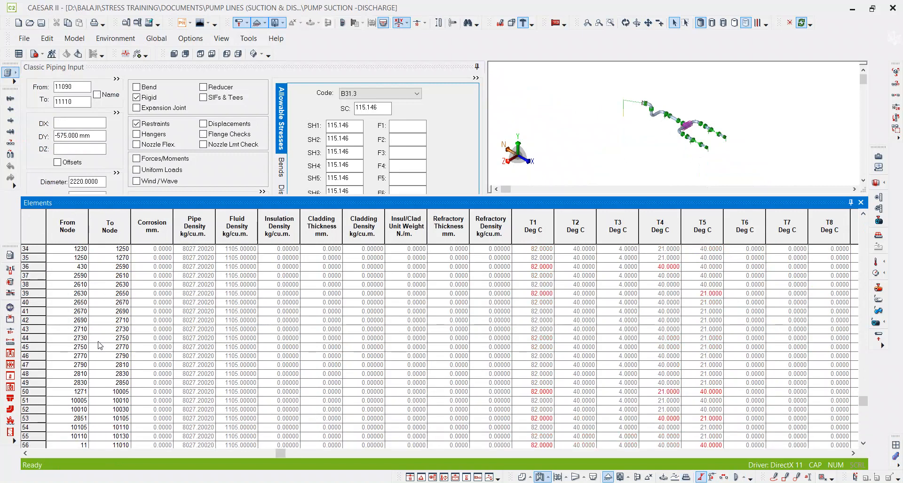
click(70, 392)
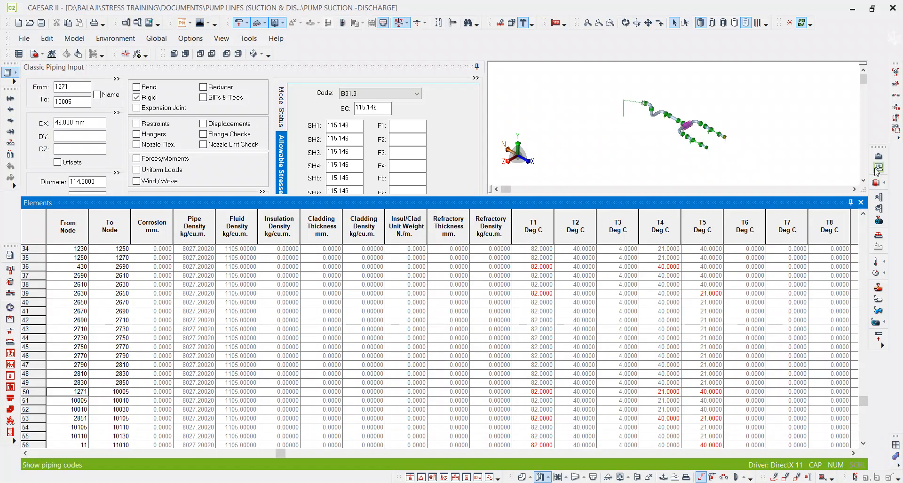
click(861, 203)
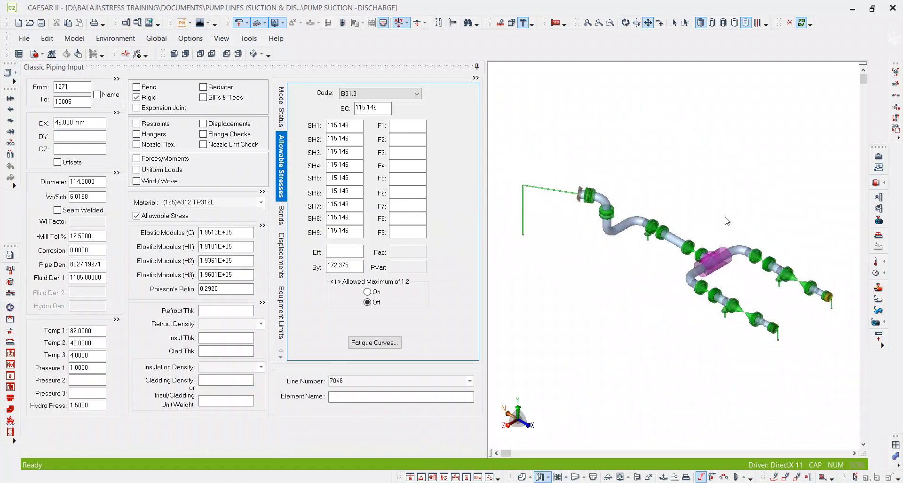
Circle the vertical pump elements at the ends of both suction branches with freehand annotations.
scroll(668, 268, up, 5)
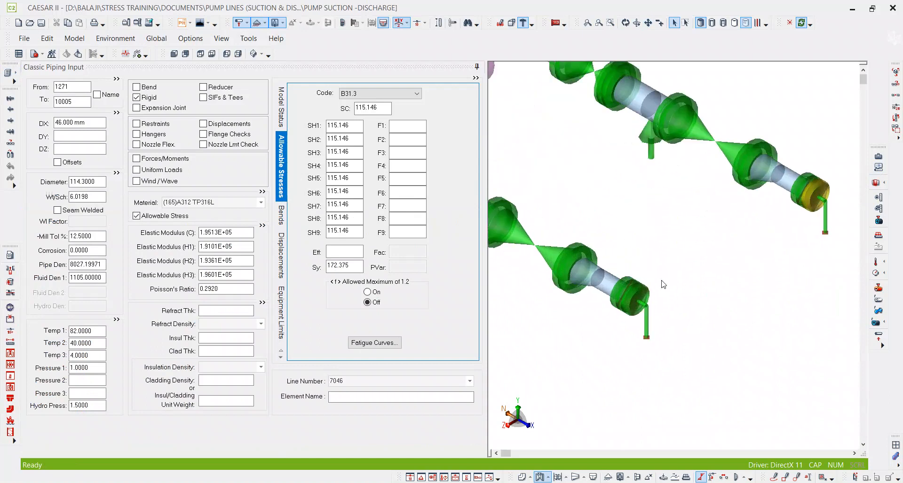
scroll(644, 198, up, 2)
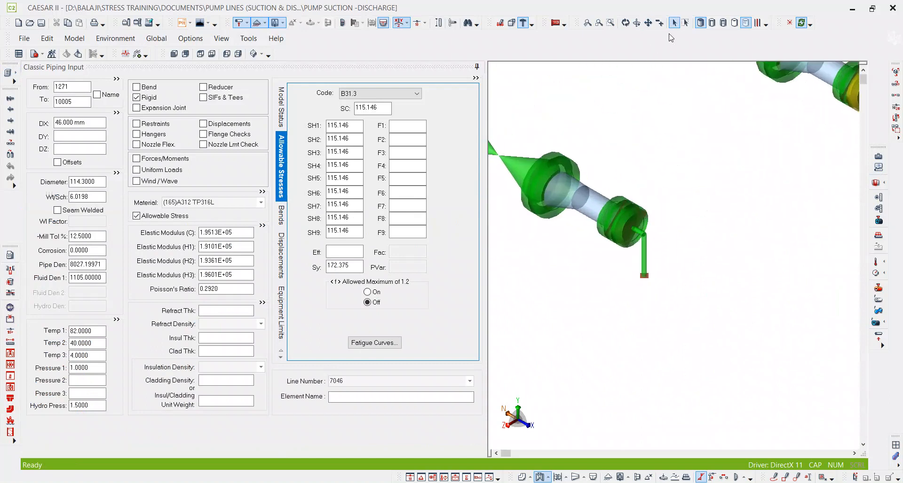
click(805, 26)
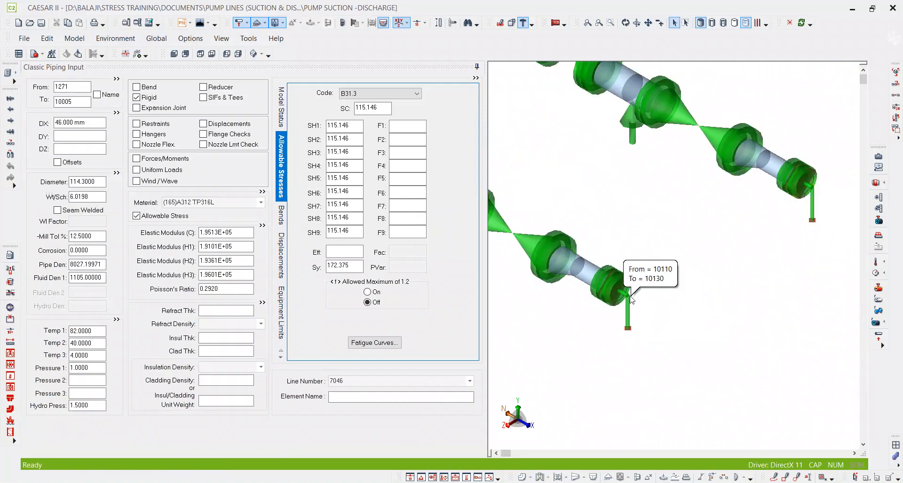
click(773, 477)
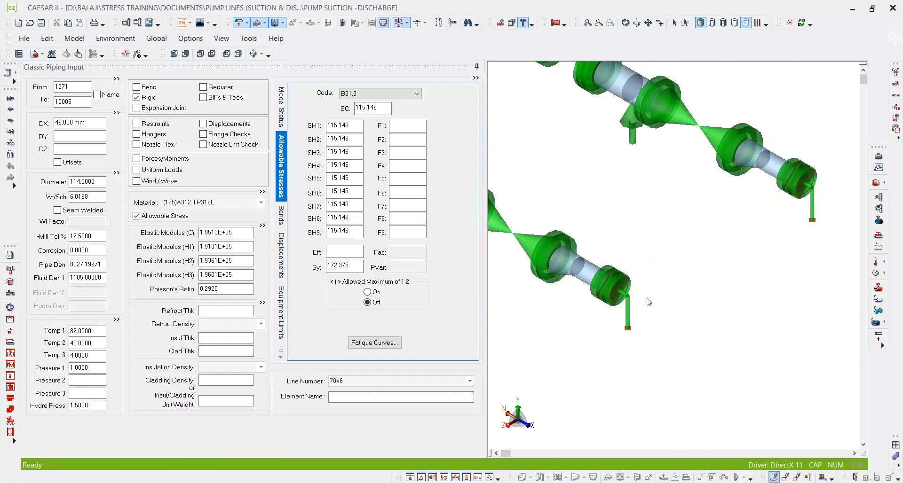
mouse_move(617, 338)
mouse_down()
mouse_move(647, 288)
mouse_move(626, 294)
mouse_up()
mouse_move(805, 193)
mouse_down()
mouse_move(812, 233)
mouse_move(822, 207)
mouse_move(808, 186)
mouse_up()
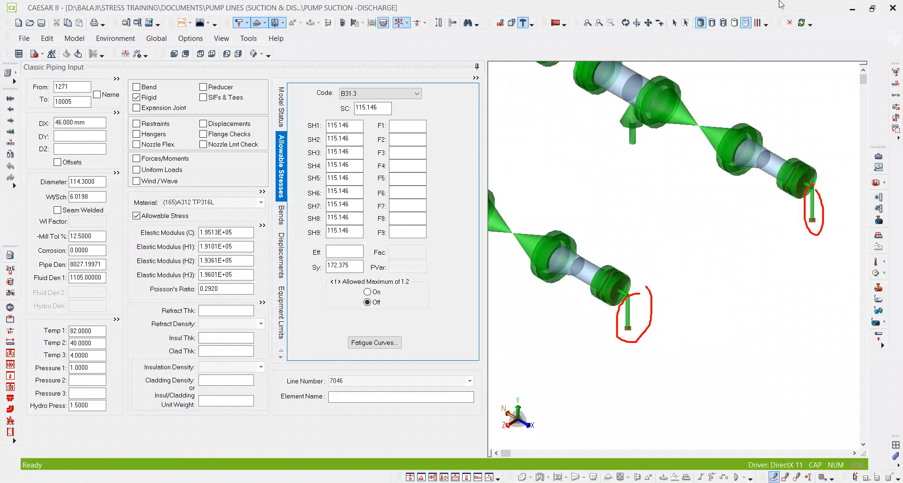
Duplicate PUMP DISCHARGE.C2 in the C2 FILE - 5.3 folder.
click(30, 22)
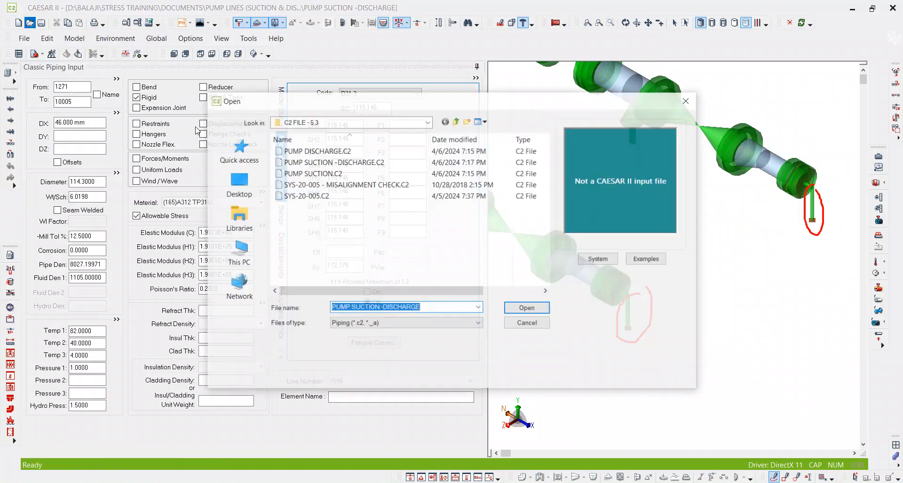
click(303, 151)
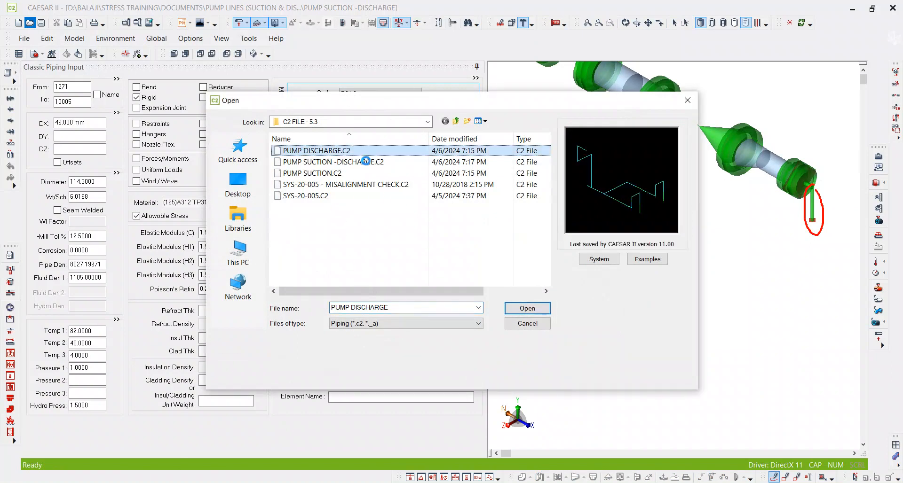
key(ctrl+c)
key(ctrl+v)
Rename the copied discharge file as PUMP DISCHARGE -TO IMPORT.C2 and open it.
key(F2)
click(352, 207)
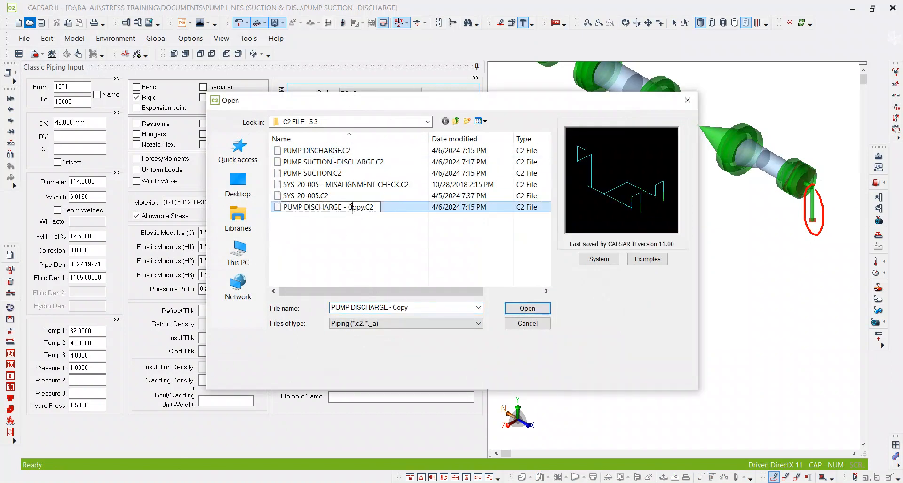
key(Delete)
key(Delete)
key(BackSpace)
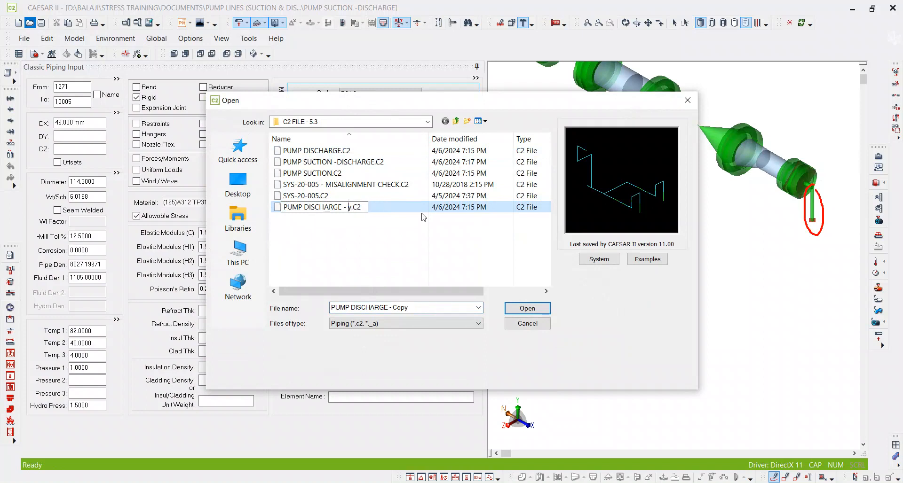
key(Delete)
key(BackSpace)
text(TO IMPORT)
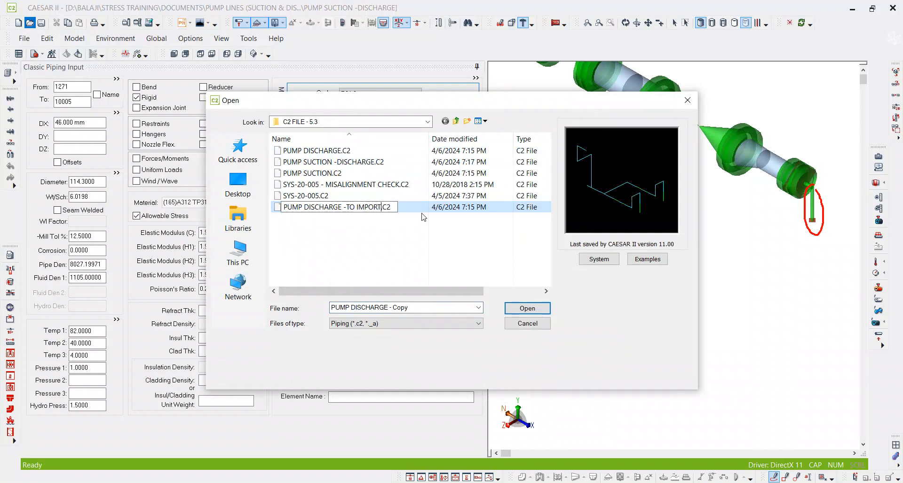
click(360, 210)
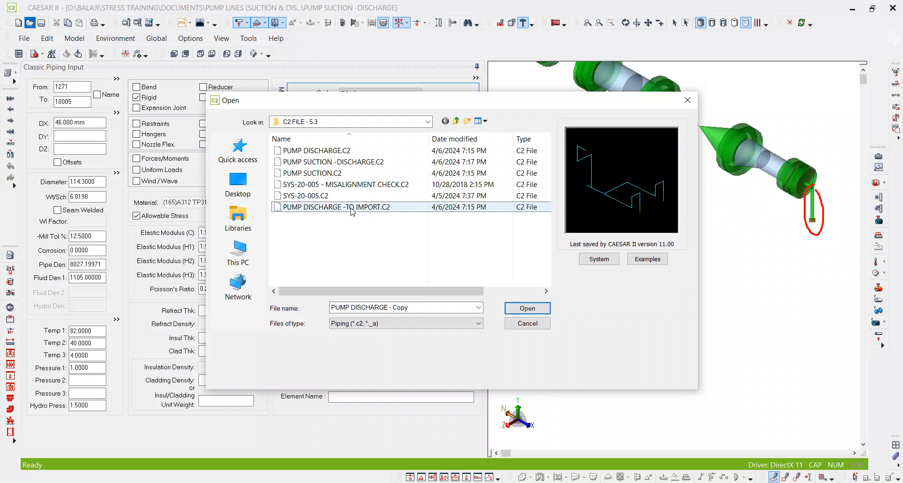
double_click(352, 208)
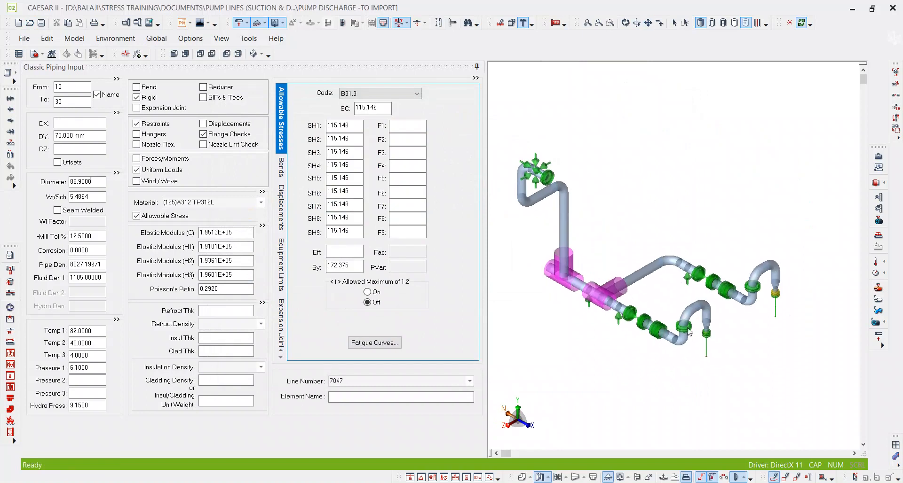
Delete the lower vertical rigid element from node 13030 to 13050 at the end of the front discharge branch.
scroll(719, 355, up, 3)
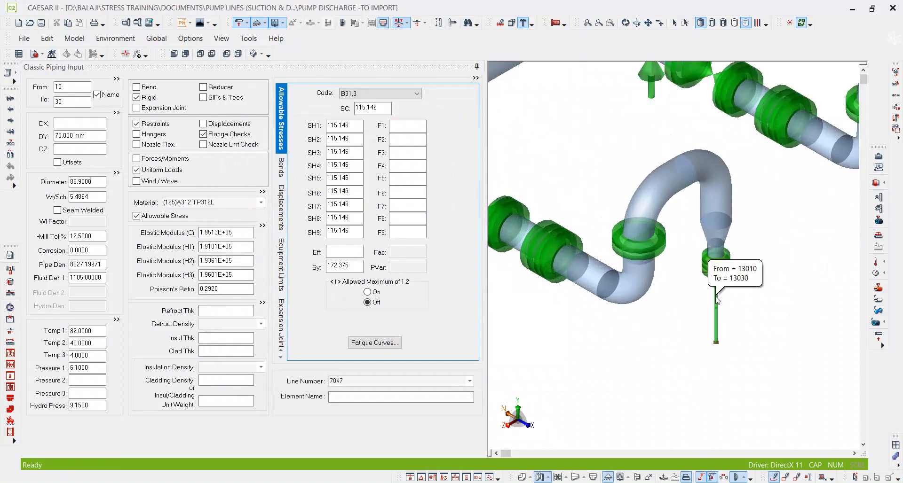
scroll(734, 291, up, 2)
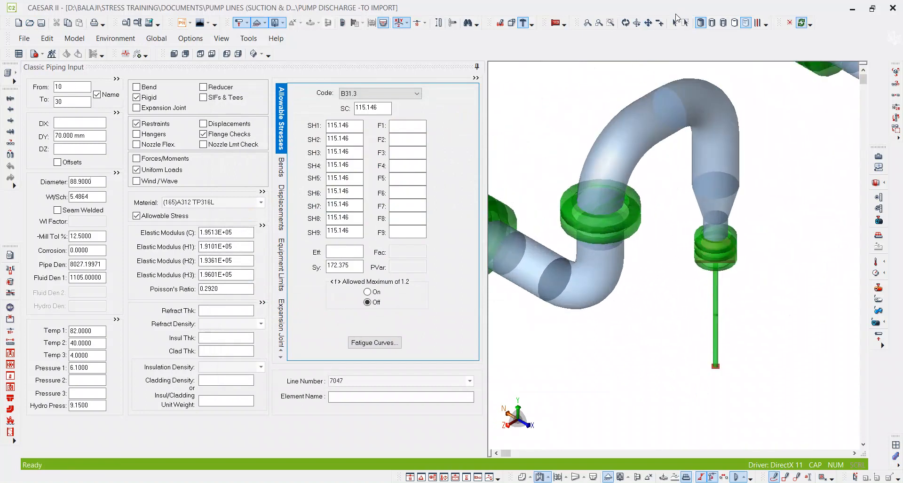
click(674, 23)
click(714, 335)
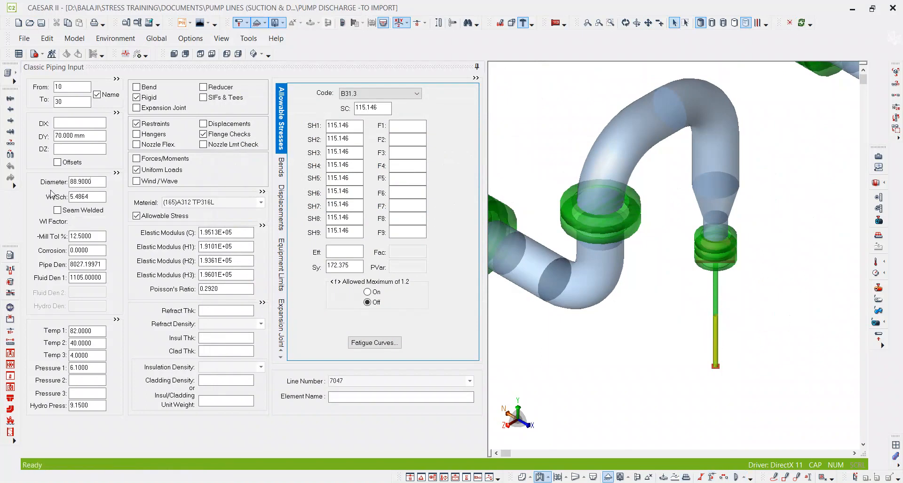
click(73, 103)
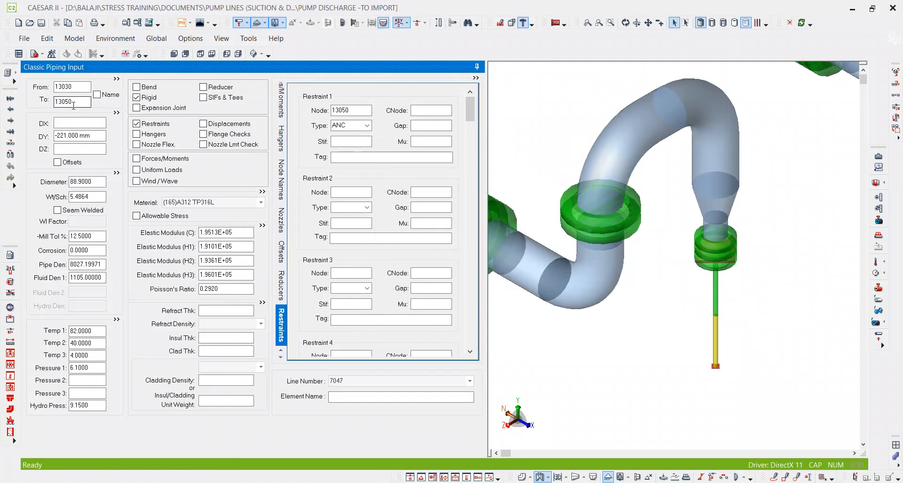
key(alt+d)
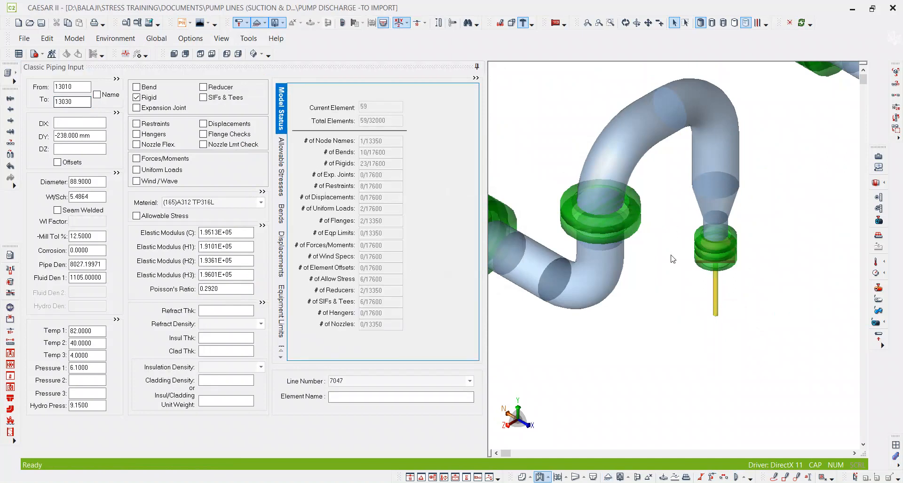
Delete the matching vertical rigid element from node 12030 to 12050 on the other branch and save the model.
middle_drag(671, 257, 617, 253)
scroll(617, 252, down, 5)
scroll(794, 187, up, 2)
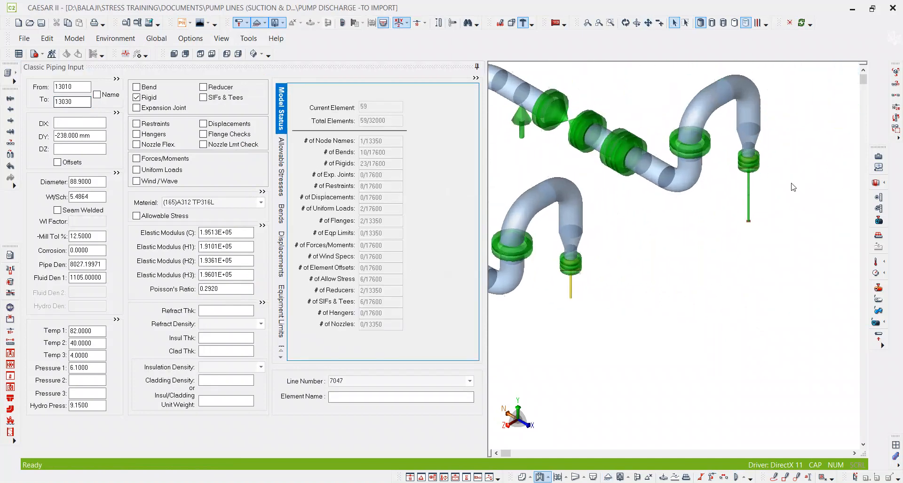
click(749, 221)
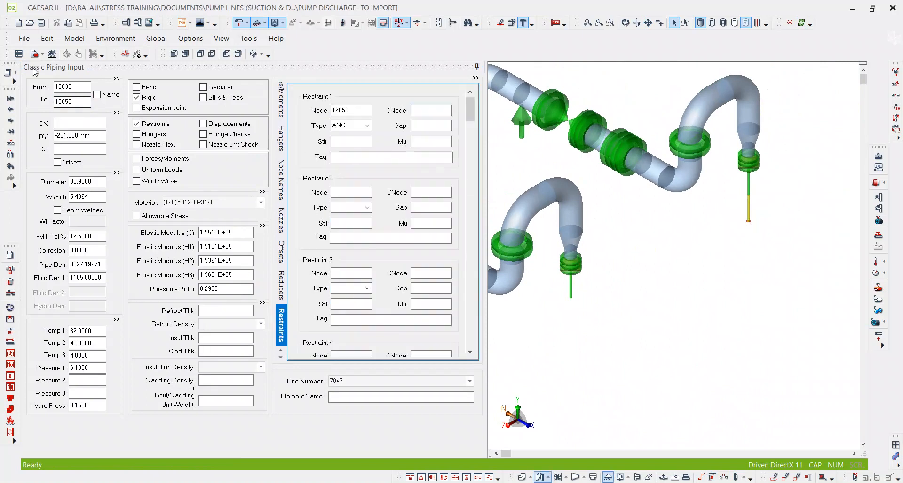
click(82, 103)
key(alt+d)
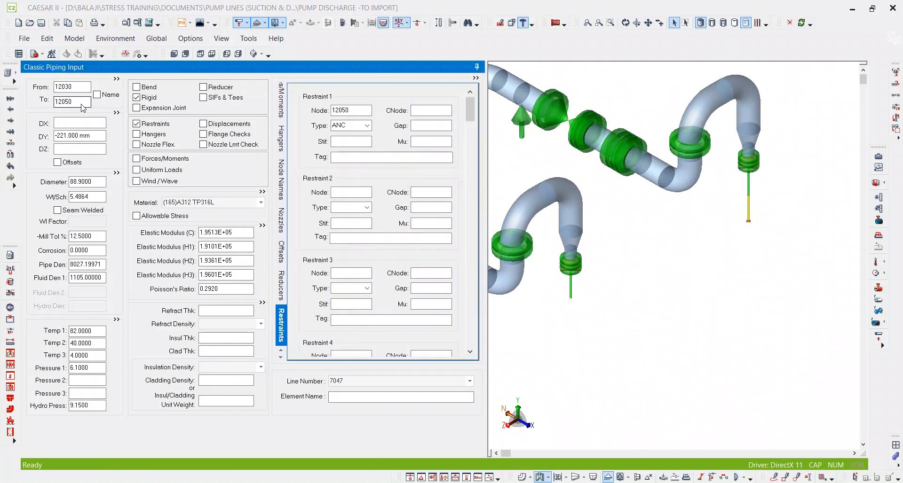
key(Return)
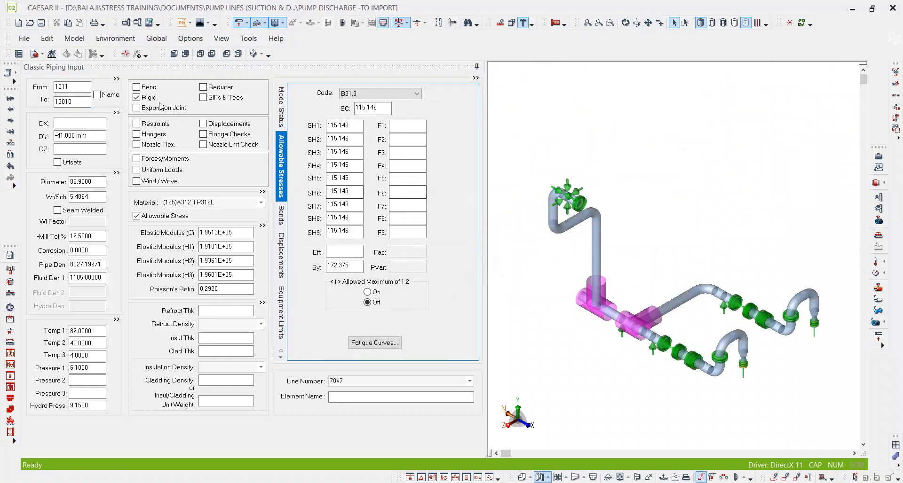
click(41, 23)
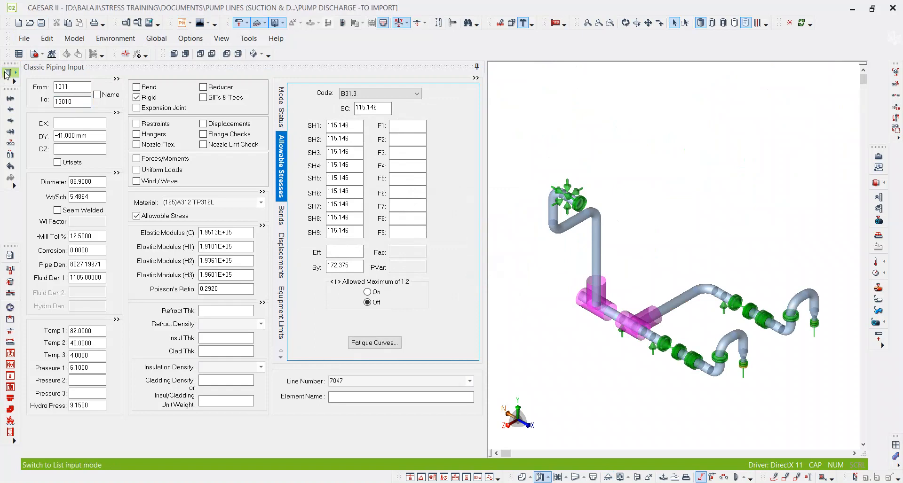
Select the bend element from node 70 to 90 near the pump connection and open the model's Elements list.
scroll(762, 271, up, 5)
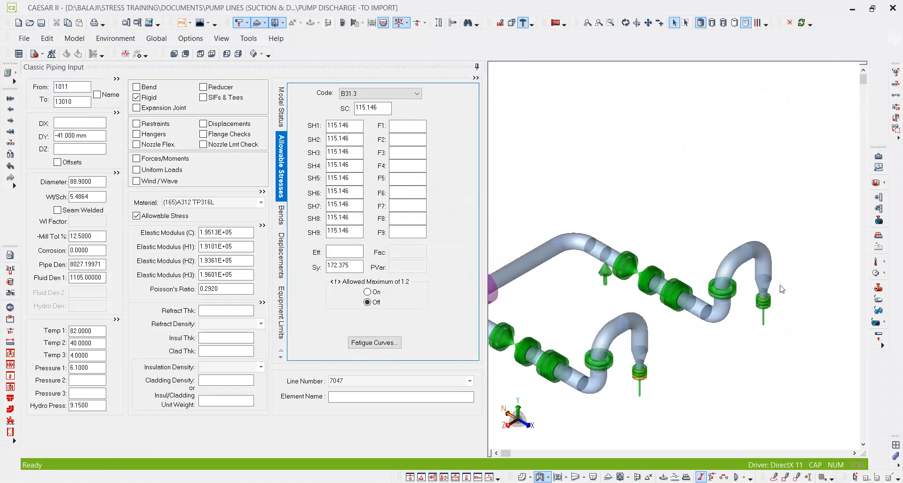
click(761, 269)
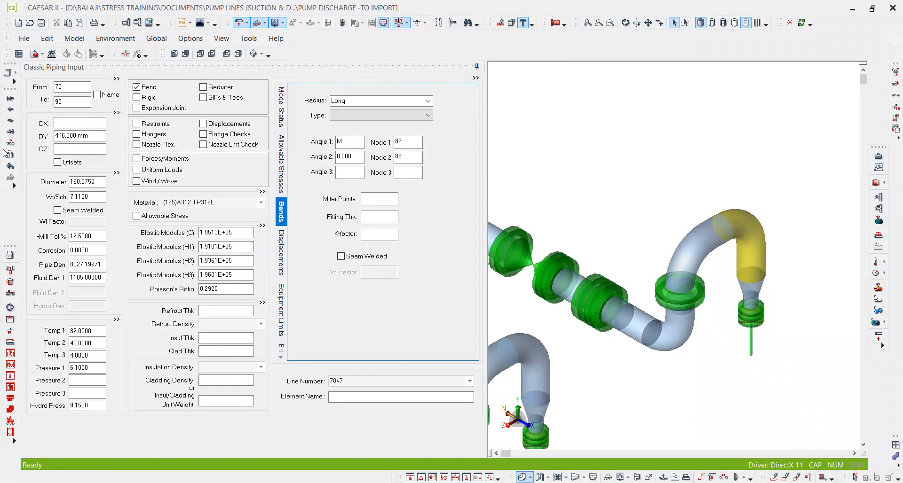
click(16, 73)
click(64, 142)
scroll(68, 283, up, 11)
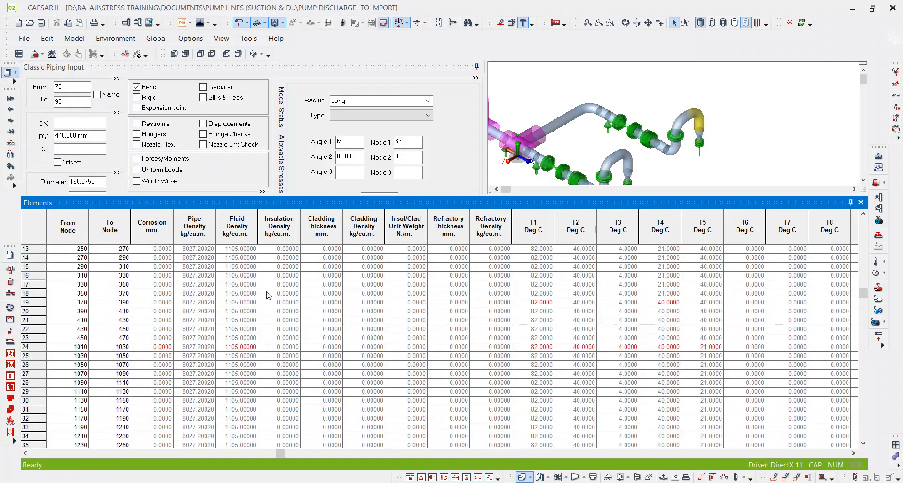
Renumber the block of elements in rows 1 to 54 from start node 5000 with increment 20, and close the list.
click(63, 257)
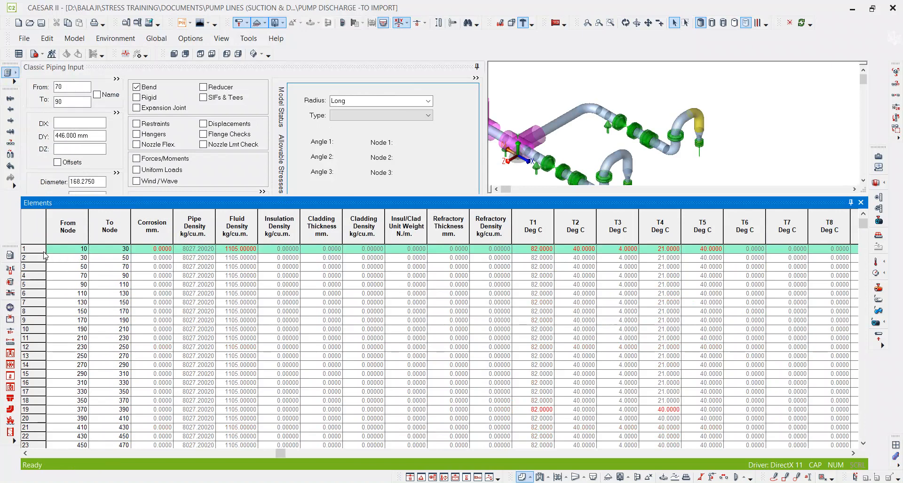
drag(63, 258, 78, 405)
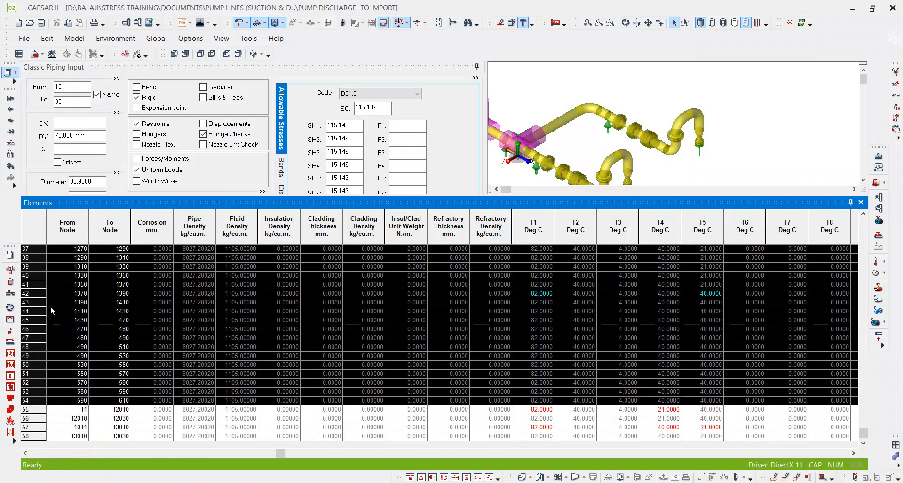
right_click(39, 295)
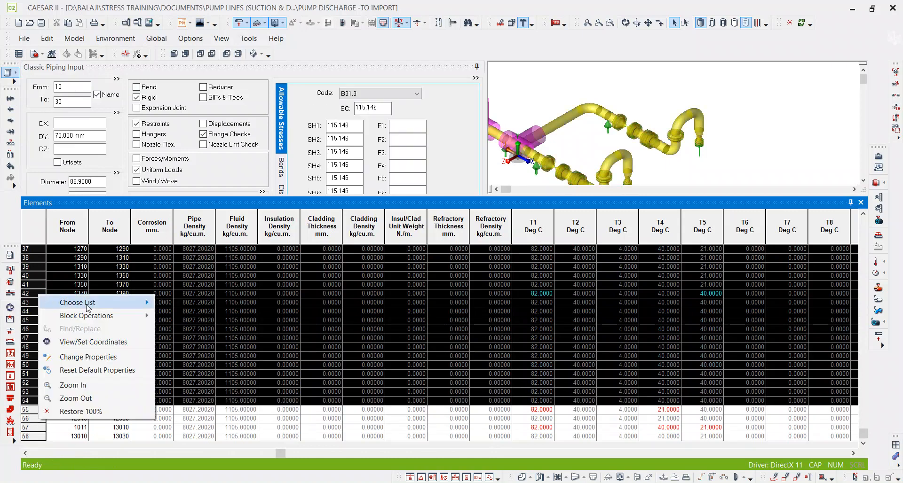
mouse_move(101, 317)
click(190, 357)
click(449, 181)
key(Tab)
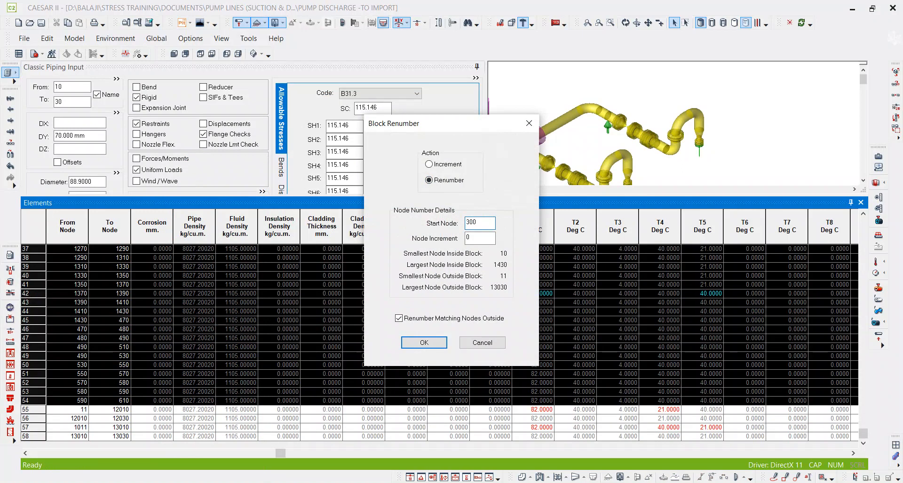
drag(485, 224, 448, 221)
text(500)
key(Tab)
key(Return)
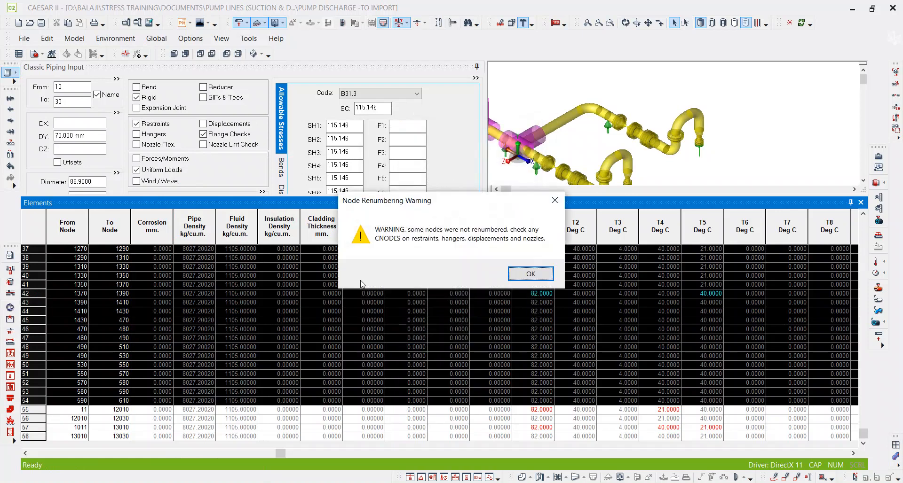
click(522, 273)
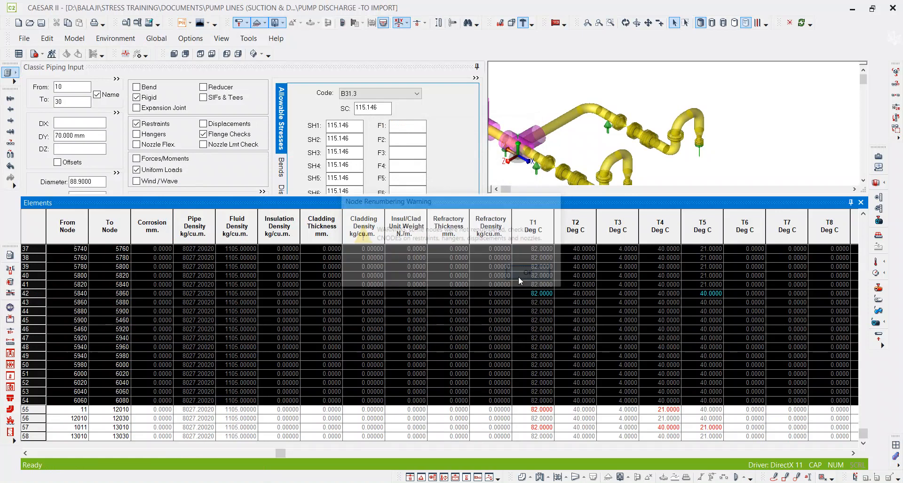
click(861, 203)
Check the node numbers of the pump-end elements on both discharge branches after renumbering, including the vertical element from 13010 to 13030.
scroll(718, 256, up, 6)
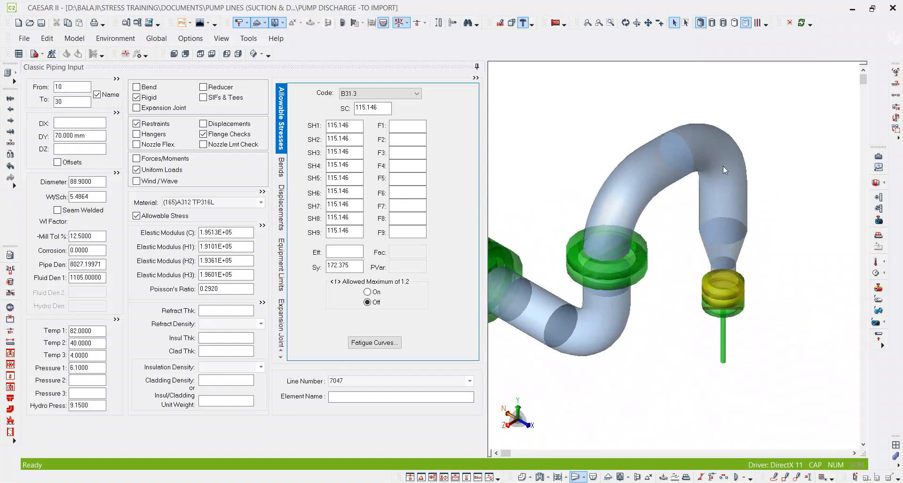
click(81, 101)
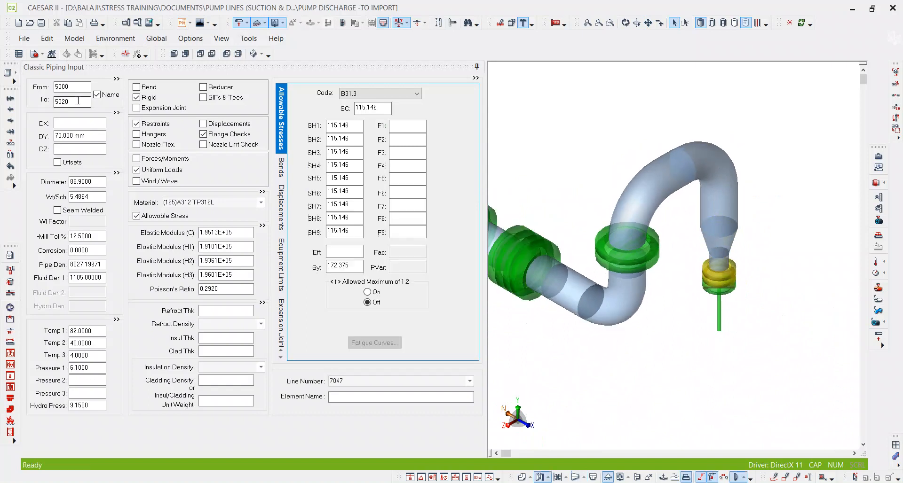
click(77, 101)
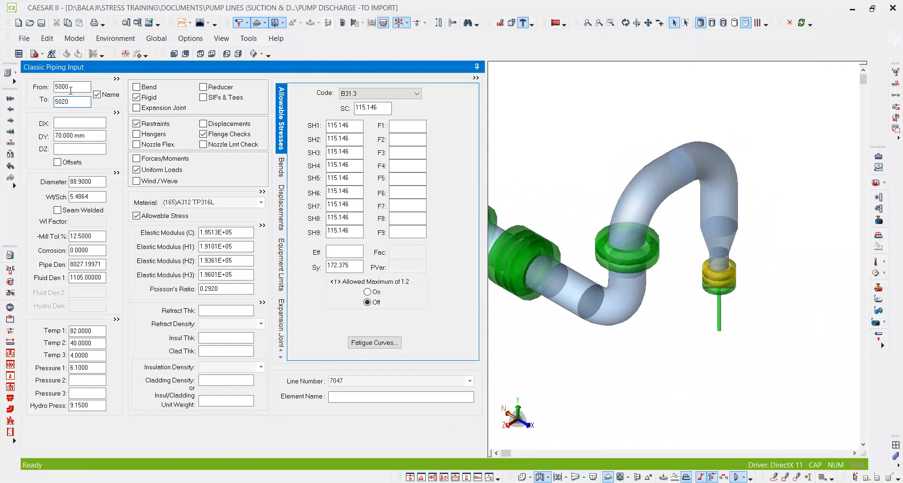
scroll(726, 240, down, 3)
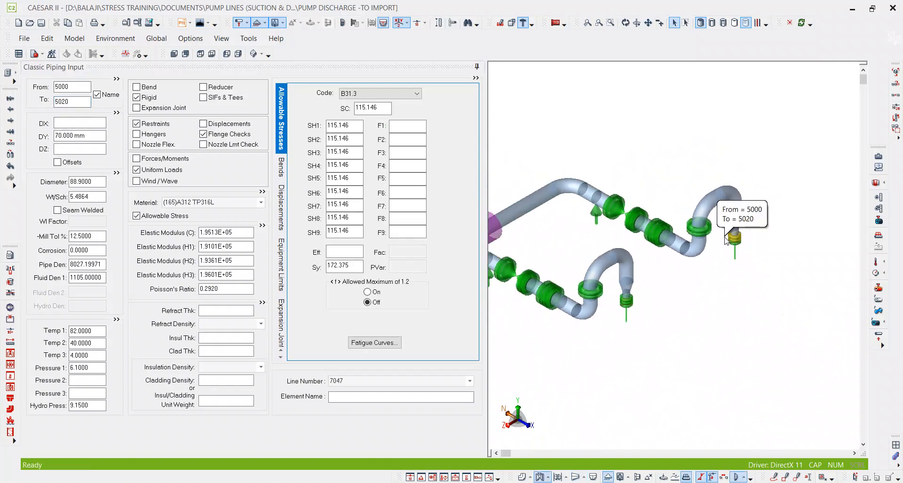
scroll(726, 240, down, 2)
scroll(726, 240, down, 2)
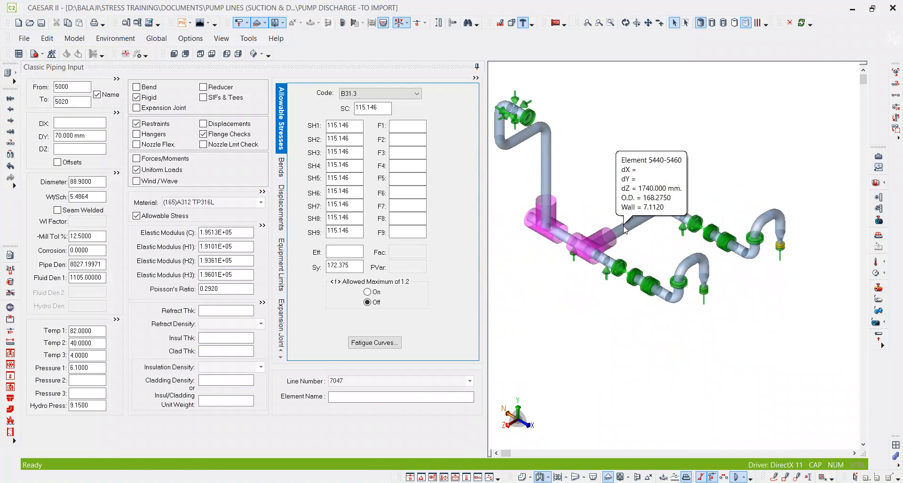
scroll(715, 269, up, 5)
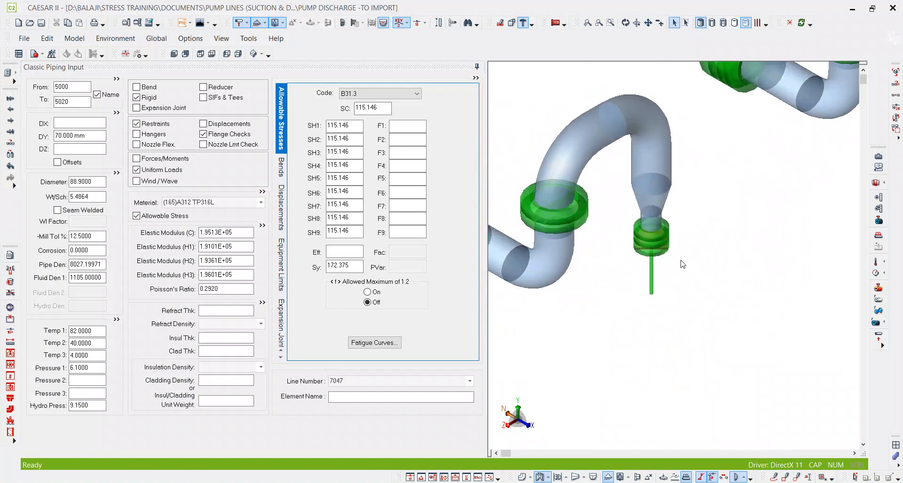
scroll(684, 264, up, 2)
click(637, 292)
scroll(621, 297, up, 2)
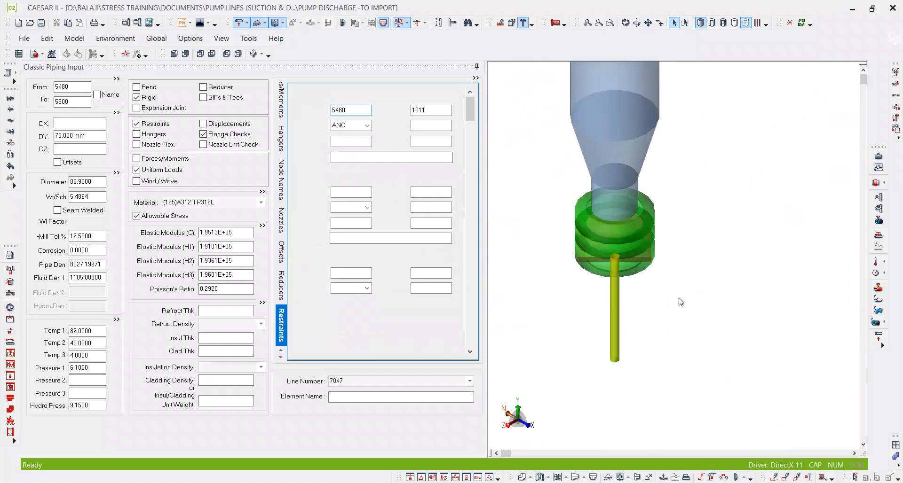
click(681, 302)
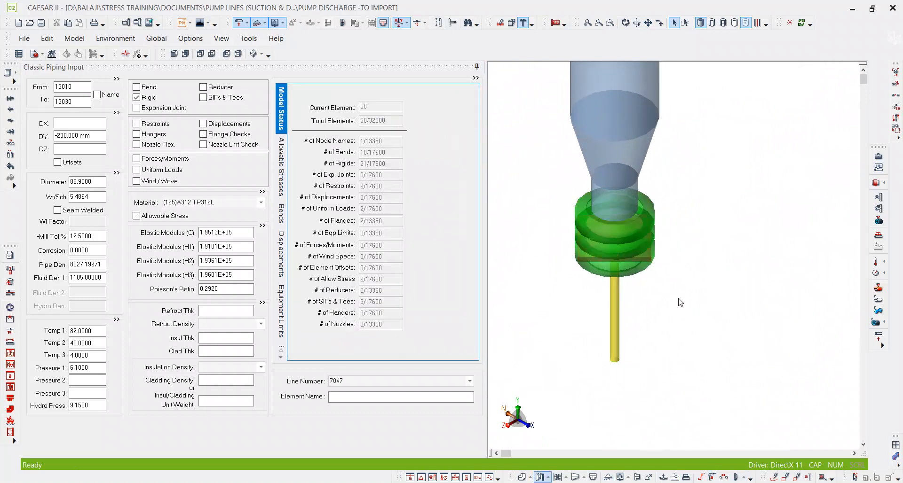
middle_click(679, 299)
middle_click(679, 299)
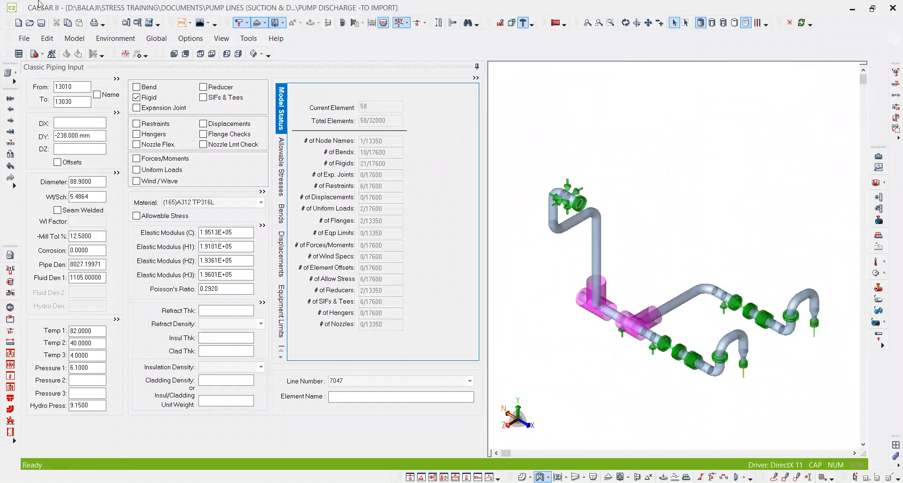
Open PUMP SUCTION -DISCHARGE.C2 from the C2 FILE - 5.3 folder and look over the options for including other input files.
click(28, 22)
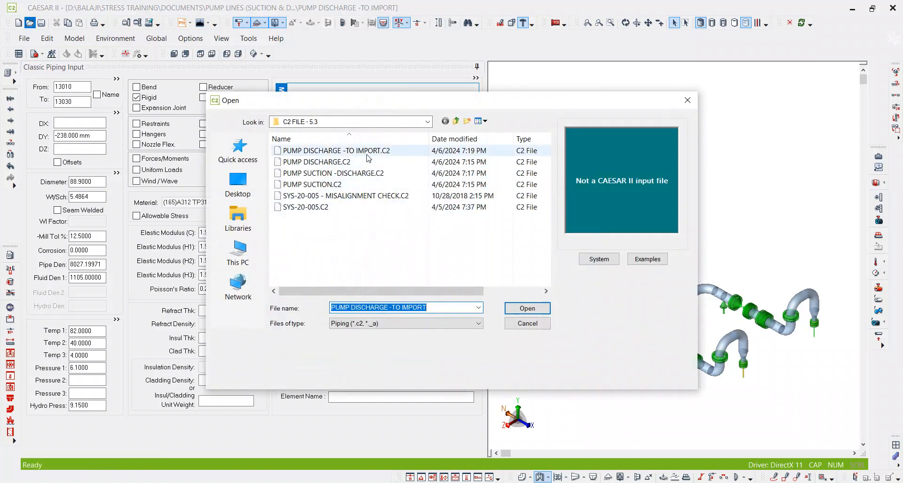
double_click(369, 174)
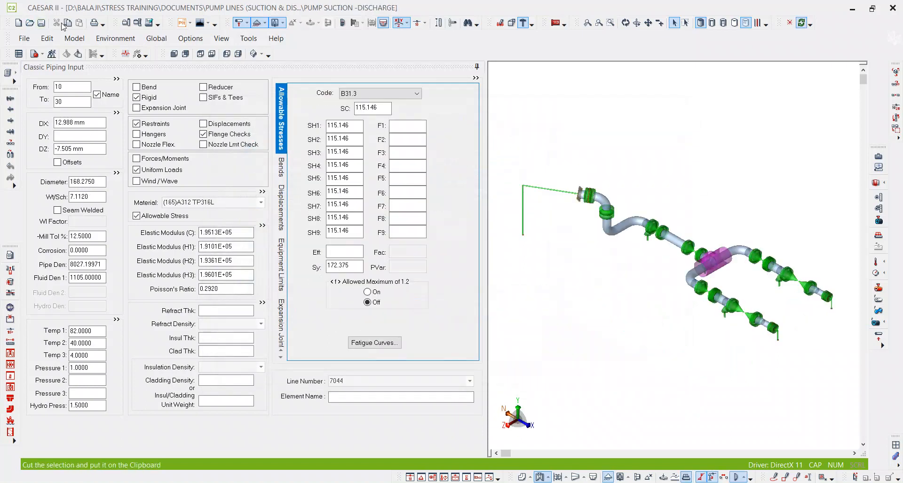
click(108, 40)
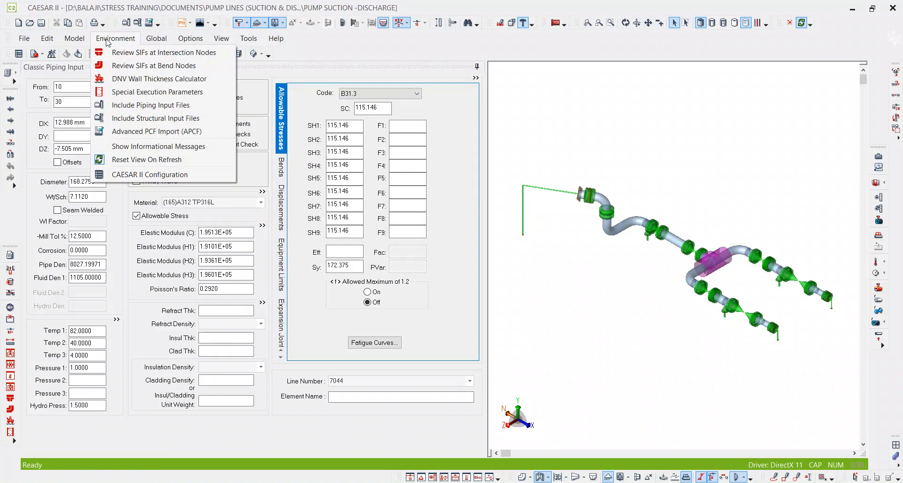
click(107, 41)
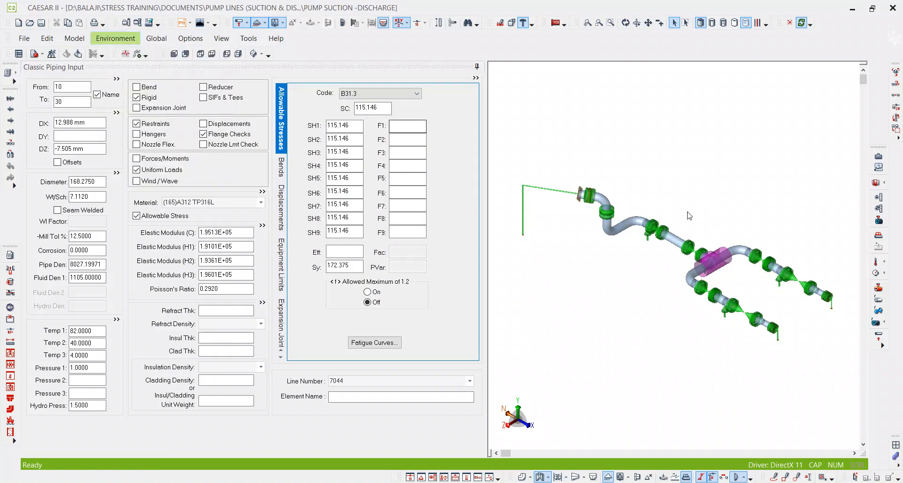
Examine the short rigid element from node 10105 to 10110 at the suction branch's pump end and its connection to the vertical element.
middle_drag(677, 216, 623, 181)
scroll(725, 282, up, 5)
scroll(662, 254, up, 4)
click(656, 247)
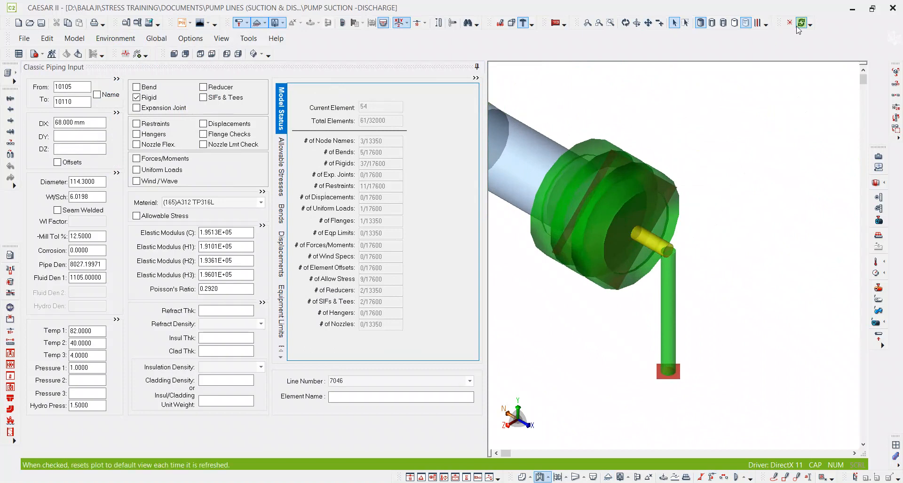
middle_drag(743, 157, 715, 185)
scroll(704, 195, down, 1)
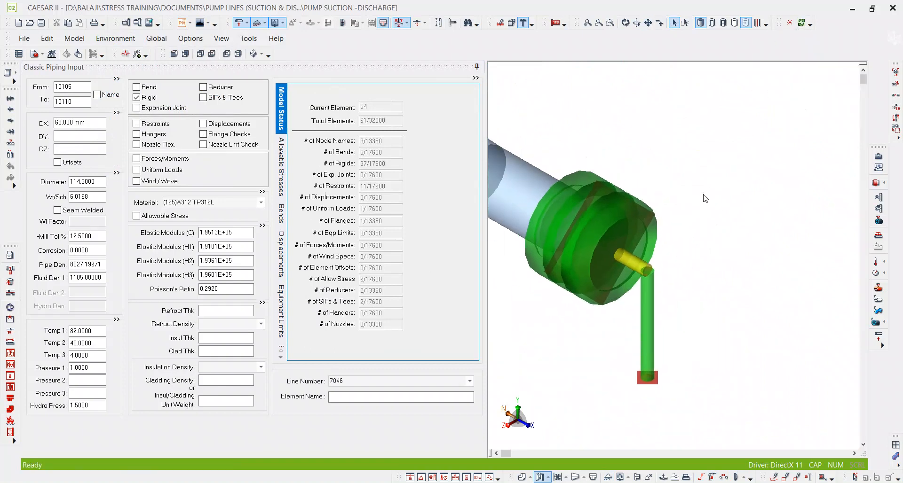
scroll(635, 252, up, 1)
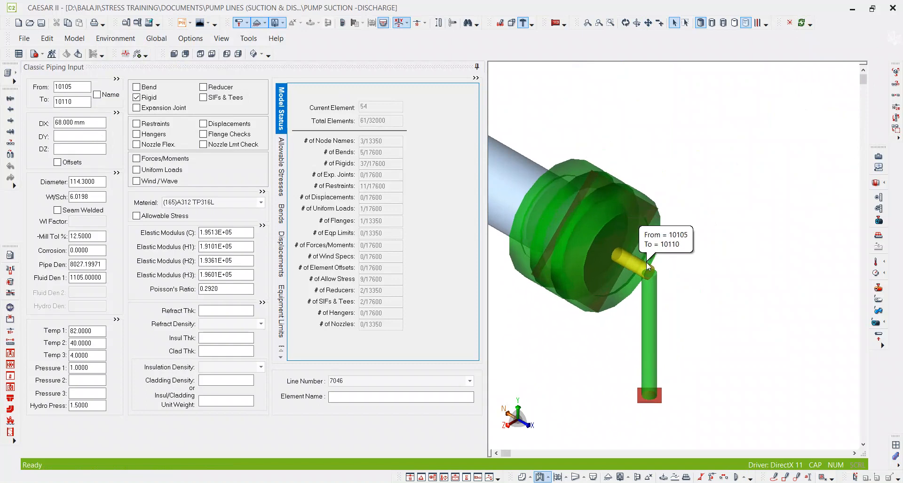
Add PUMP DISCHARGE -TO IMPORT.C2 from the C2 FILE - 5.3 folder to the list of included piping files.
scroll(648, 267, down, 3)
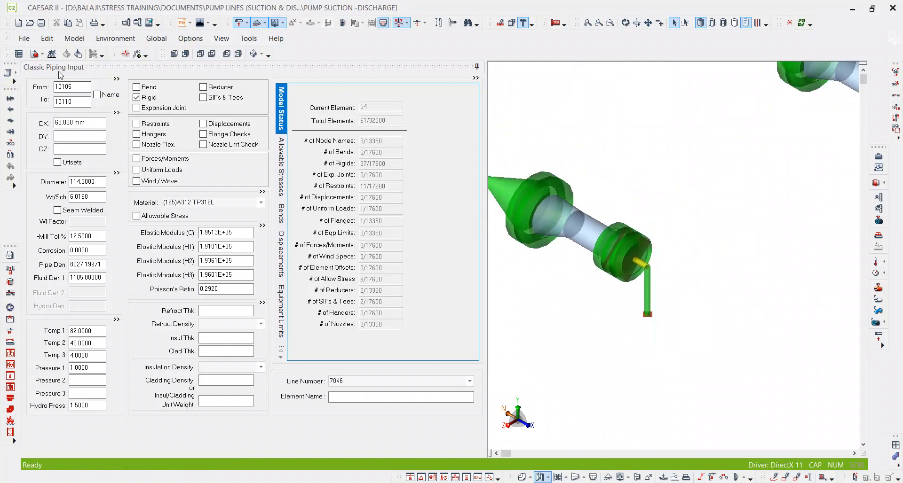
click(101, 40)
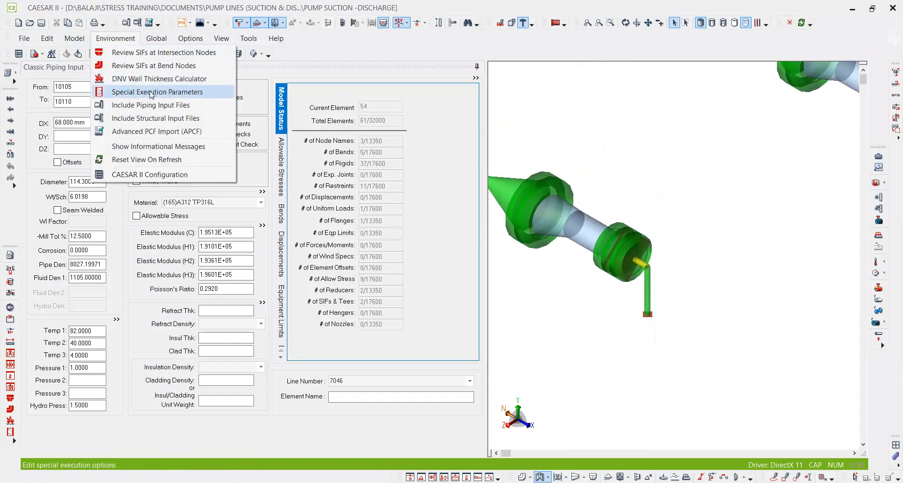
click(50, 117)
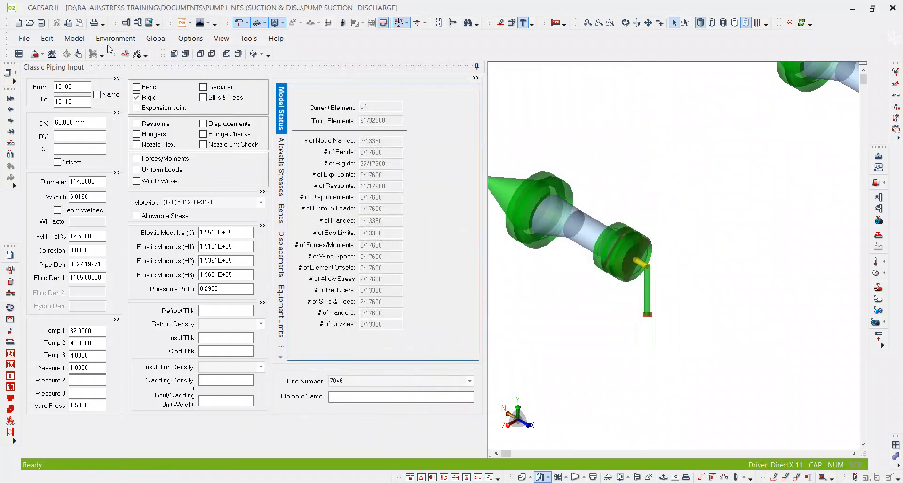
click(113, 39)
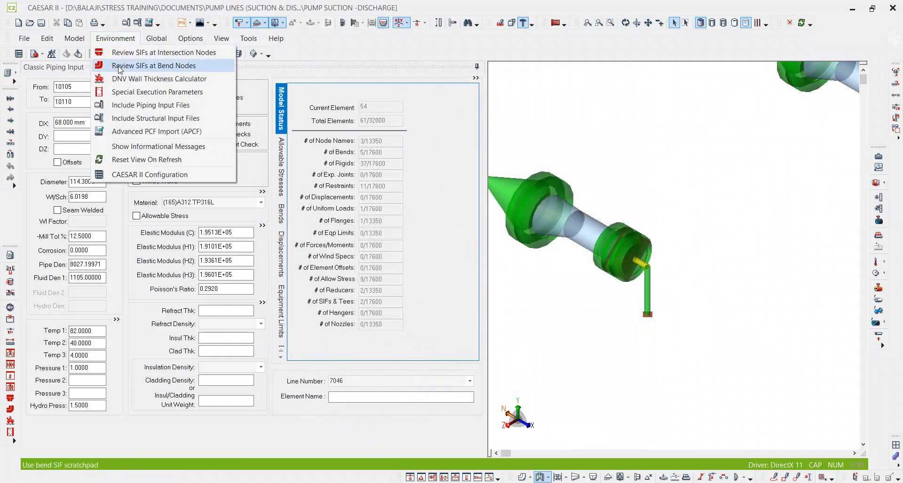
click(149, 105)
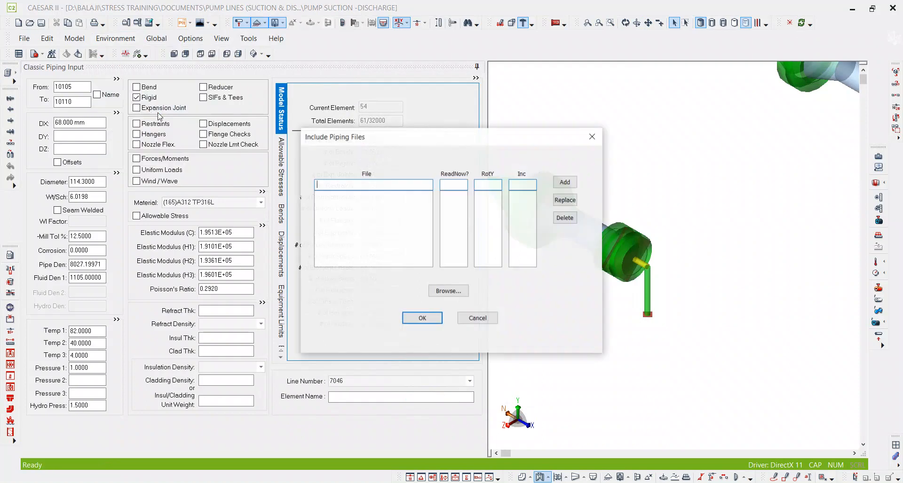
click(458, 291)
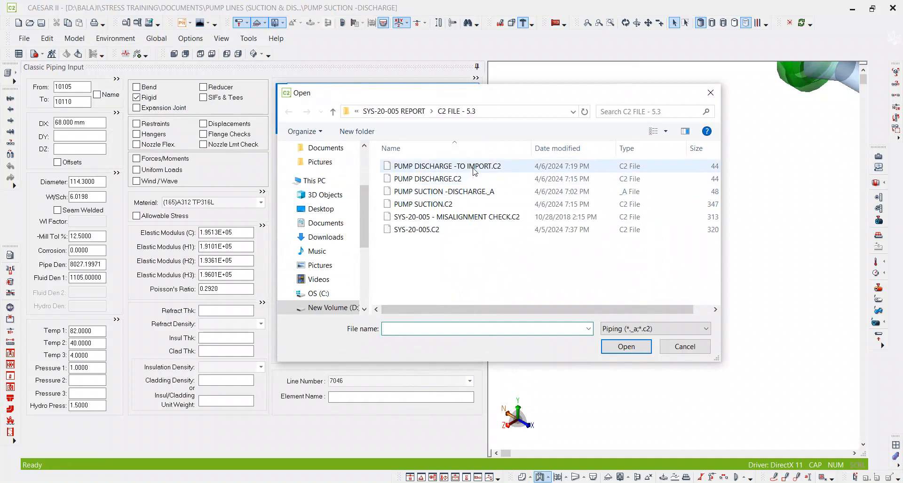
double_click(451, 167)
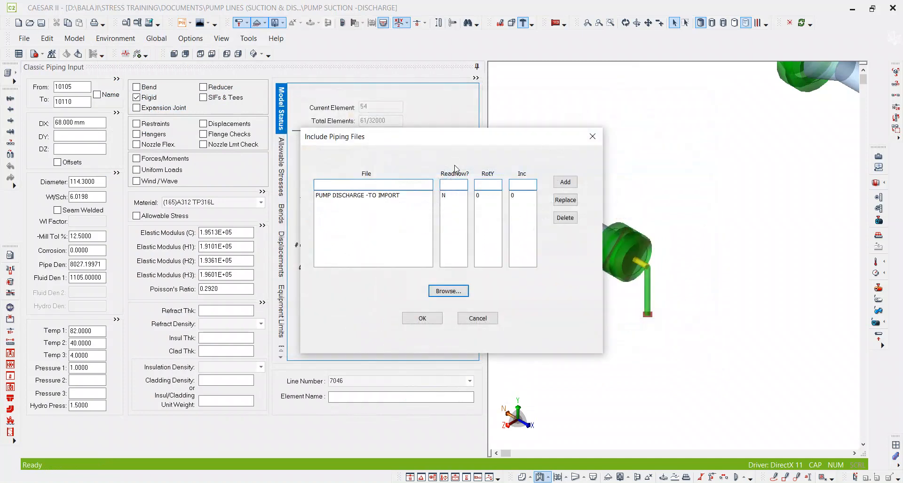
Set ReadNow to Y for the PUMP DISCHARGE -TO IMPORT file and confirm the inclusion.
click(446, 197)
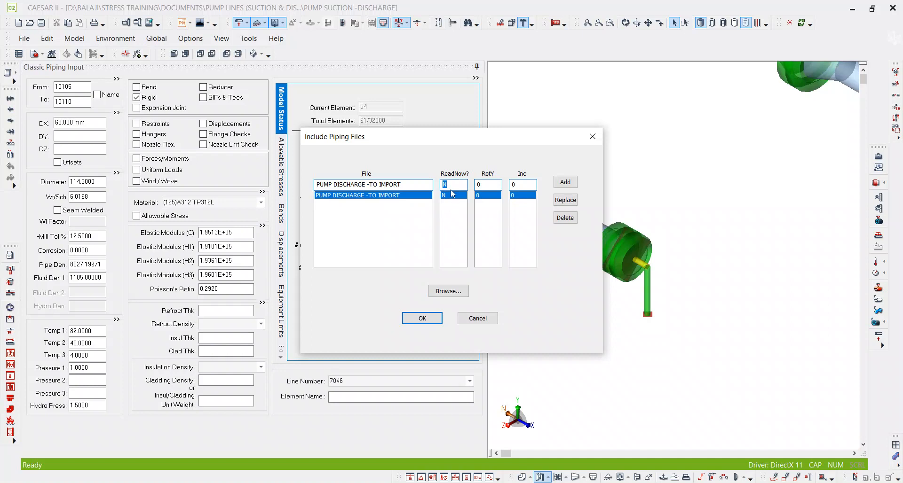
text(Y)
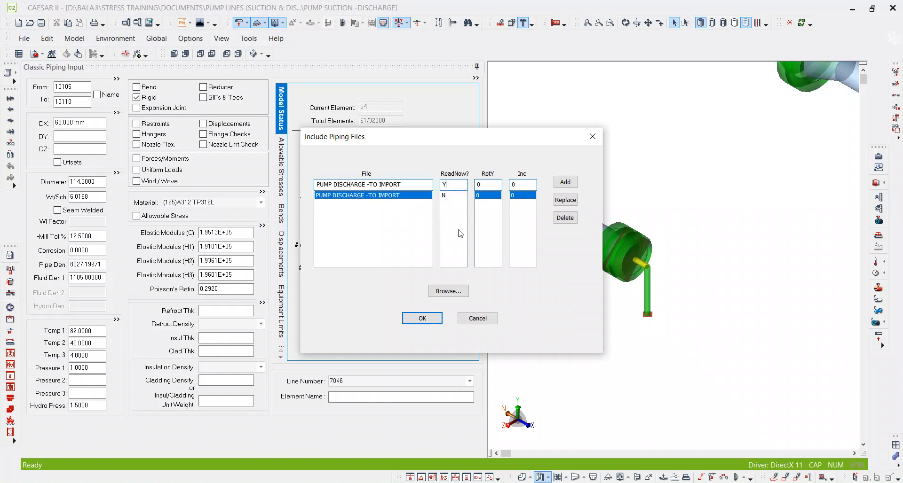
click(421, 319)
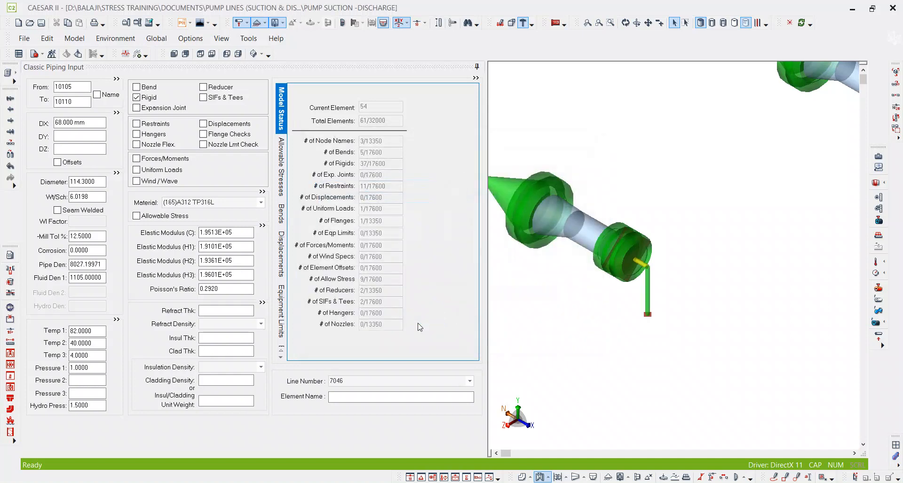
Inspect where the included discharge piping lies in the model and check the nodes of its first branch's vertical rigid element.
middle_click(692, 248)
middle_click(691, 248)
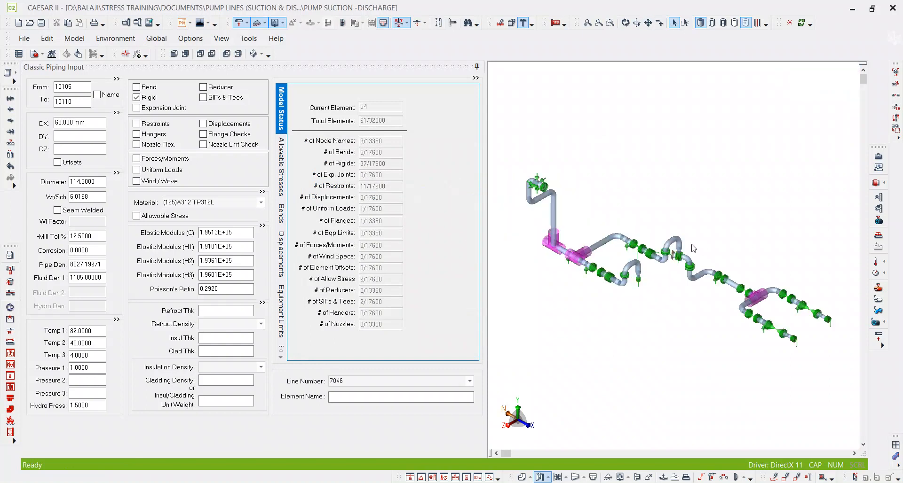
middle_drag(763, 271, 719, 185)
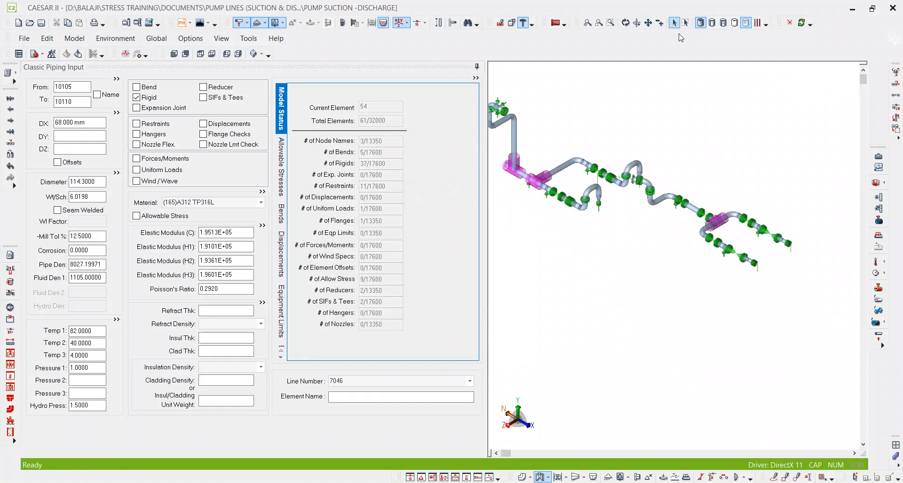
scroll(608, 210, up, 3)
scroll(607, 211, up, 2)
scroll(682, 141, up, 2)
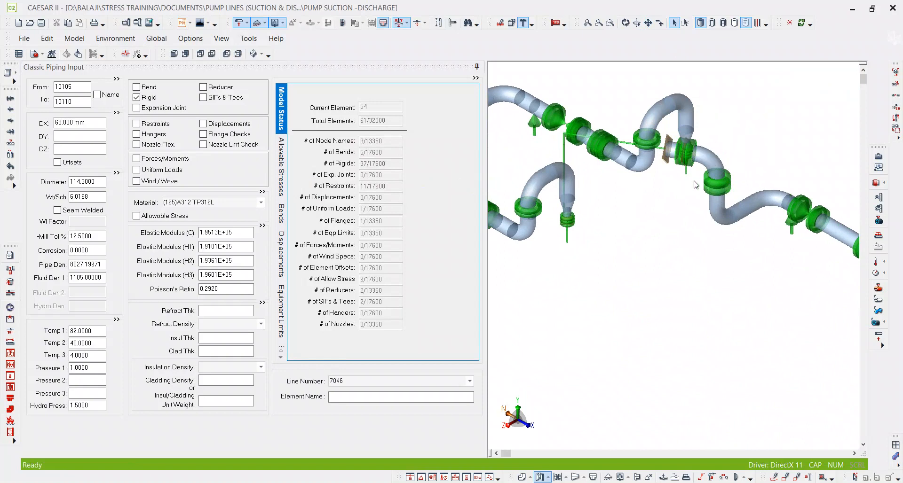
scroll(681, 162, up, 5)
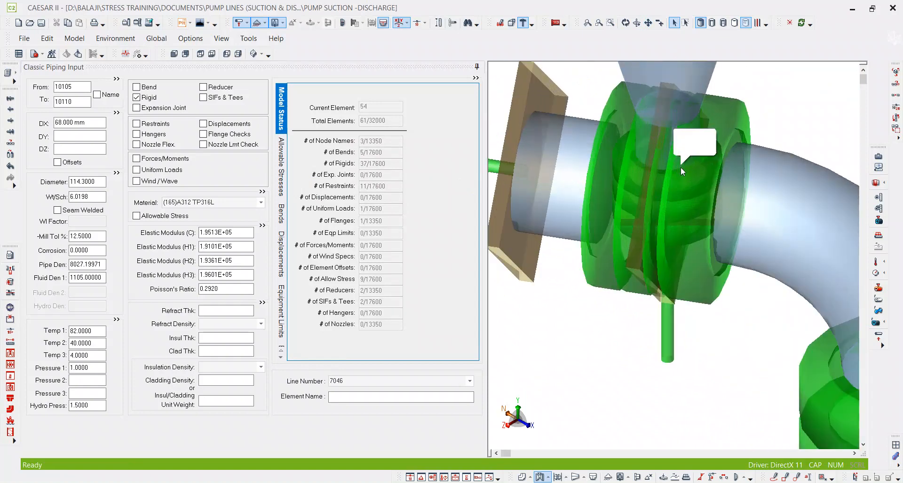
scroll(693, 202, down, 6)
scroll(651, 181, up, 5)
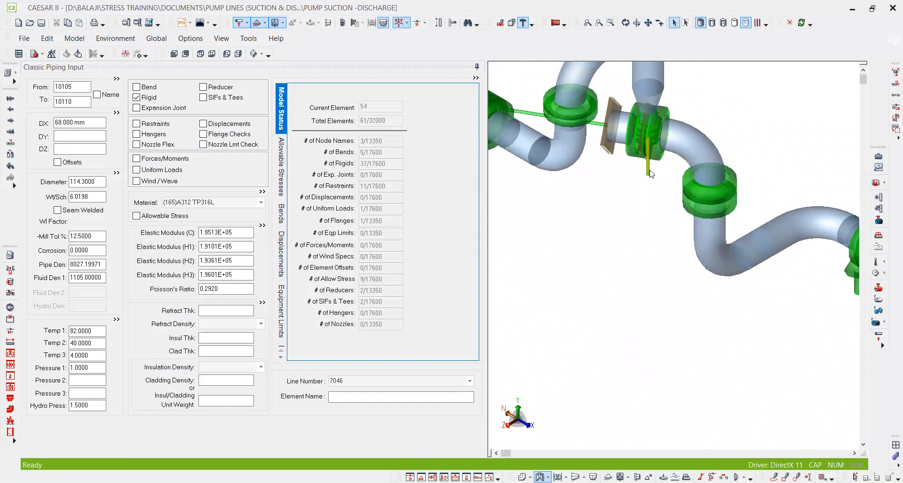
click(684, 162)
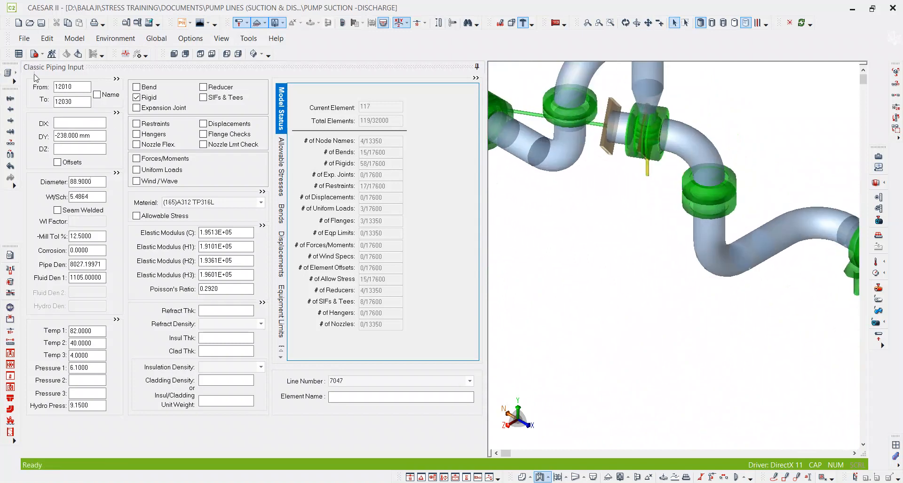
Check the To node of the short horizontal rigid element starting at node 10005 on the suction branch's pump end.
scroll(594, 167, down, 2)
scroll(594, 167, down, 2)
middle_drag(678, 253, 567, 221)
scroll(809, 239, up, 6)
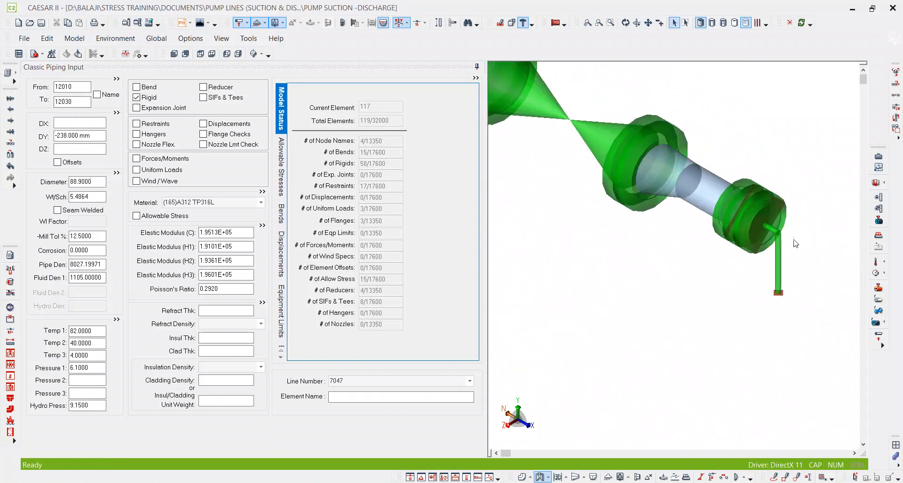
scroll(798, 246, up, 3)
click(759, 225)
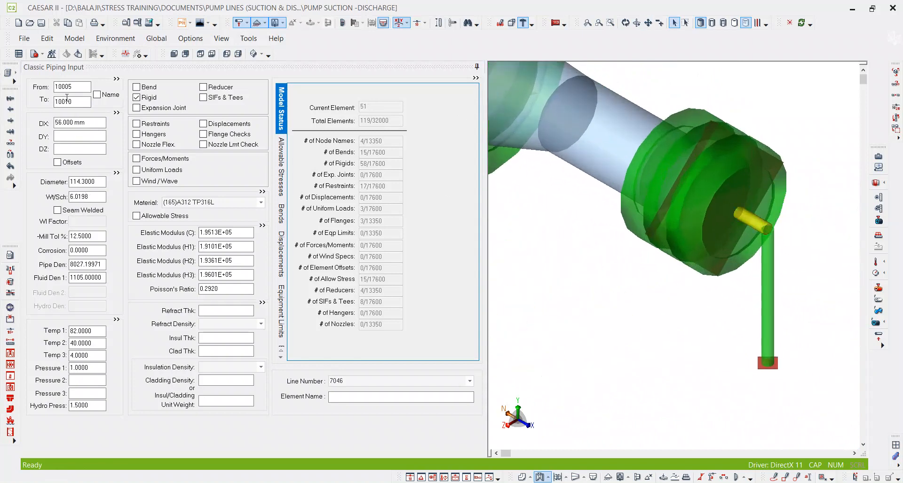
click(79, 103)
Set the To node of the vertical discharge element starting at 12010 to 10010, joining it to the suction pump end.
middle_drag(564, 209, 717, 265)
scroll(718, 264, down, 7)
middle_drag(531, 154, 711, 210)
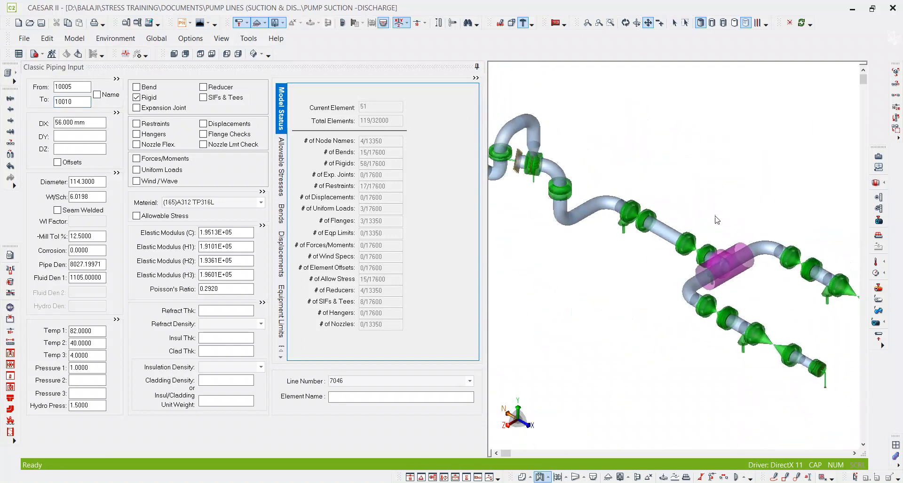
scroll(536, 185, up, 5)
click(535, 184)
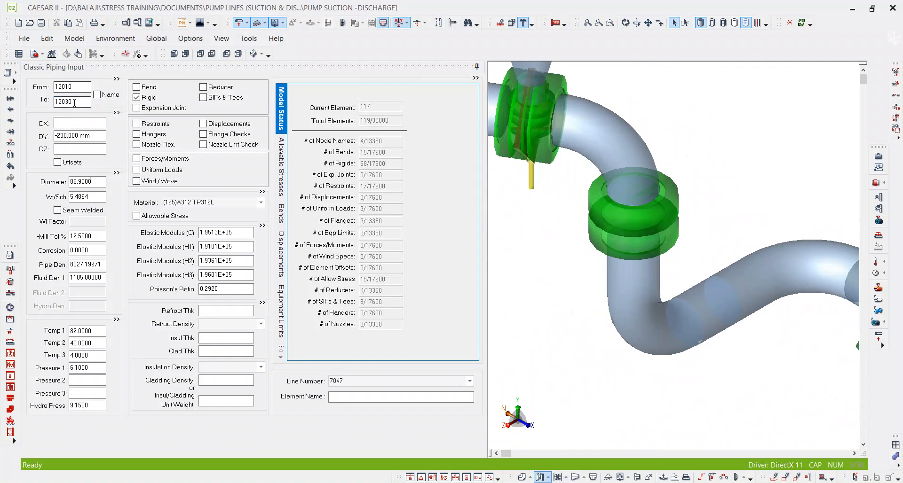
drag(79, 102, 36, 117)
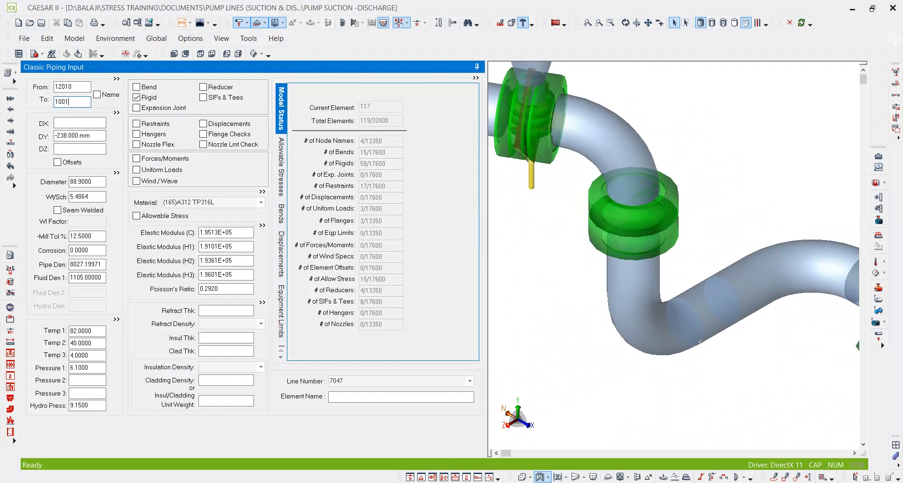
key(Tab)
Examine the combined model around the reconnected pump end and the discharge piping still overlapping the suction line.
scroll(555, 190, down, 5)
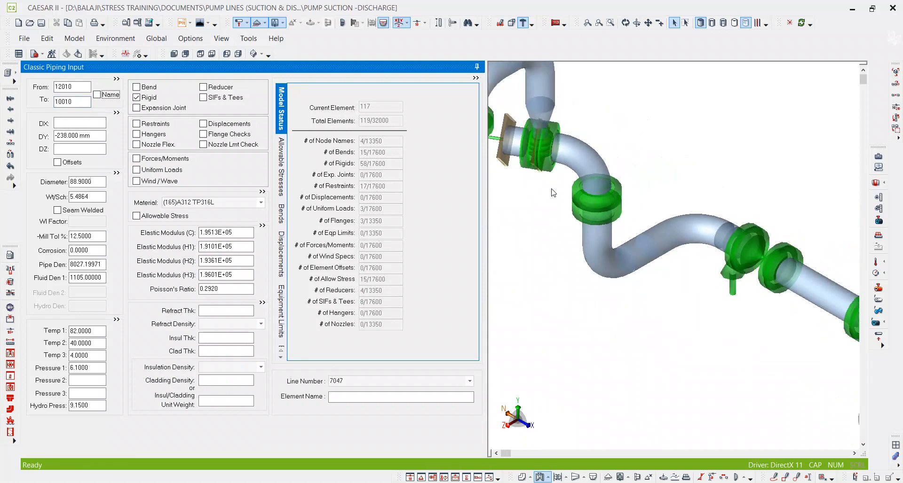
scroll(554, 190, down, 1)
middle_drag(659, 219, 567, 170)
scroll(730, 221, up, 3)
scroll(731, 223, up, 2)
scroll(663, 144, down, 4)
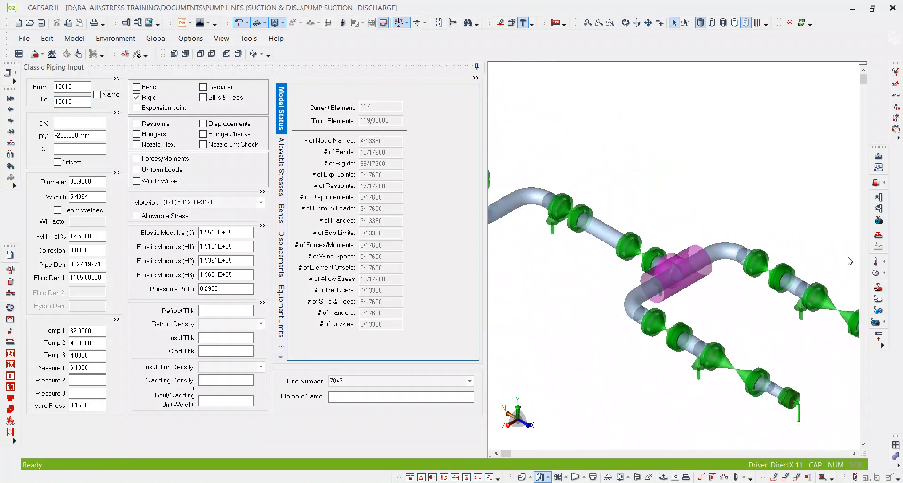
scroll(592, 174, up, 4)
scroll(583, 173, down, 5)
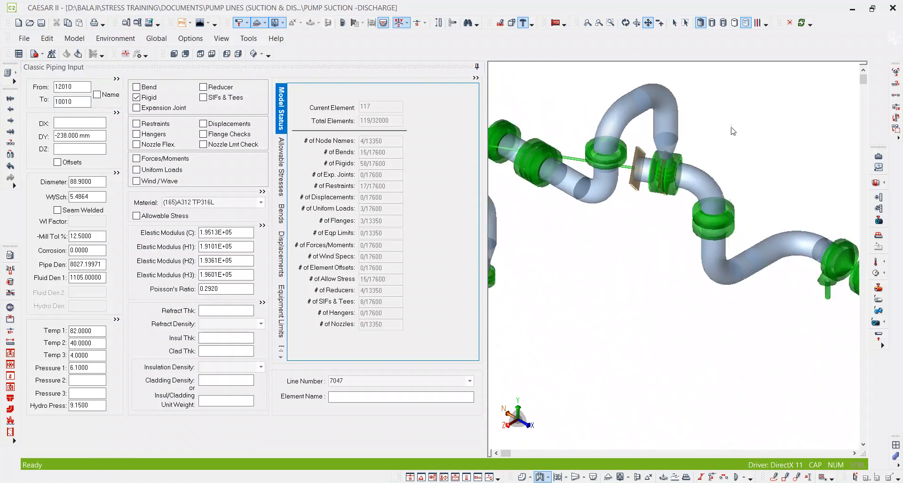
scroll(685, 215, down, 1)
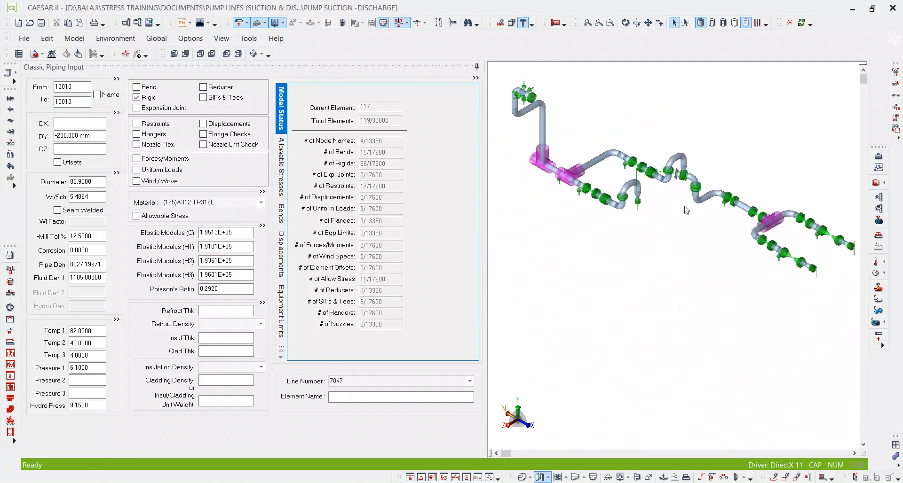
middle_drag(686, 216, 645, 200)
scroll(643, 144, up, 6)
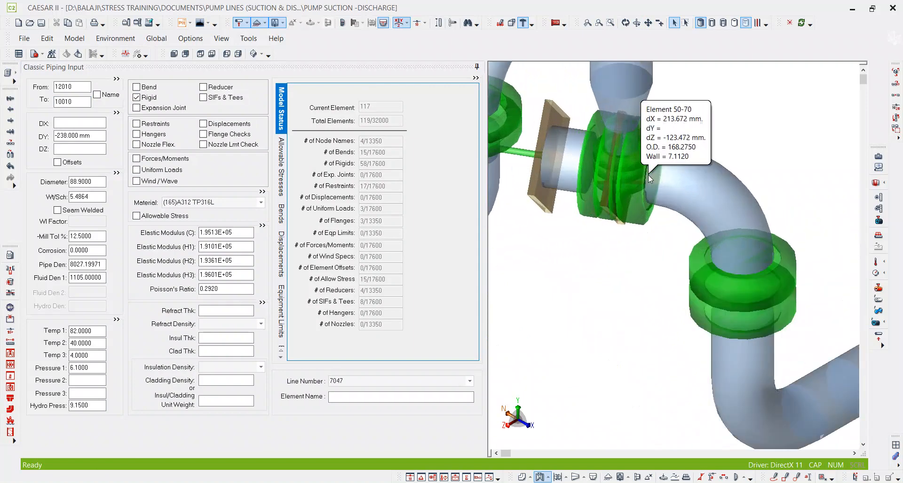
click(624, 89)
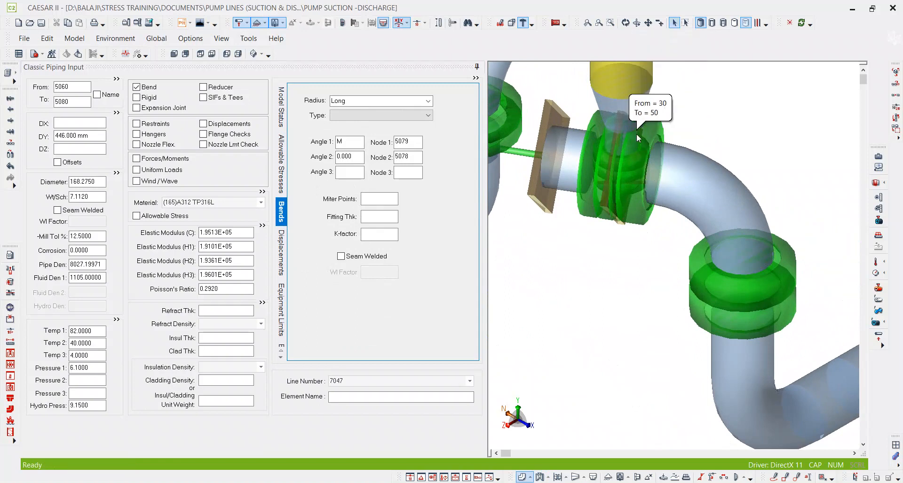
Locate the vertical rigid element at the second discharge branch's pump end and check its From and To nodes.
scroll(696, 150, down, 5)
middle_drag(645, 263, 676, 226)
scroll(571, 270, up, 5)
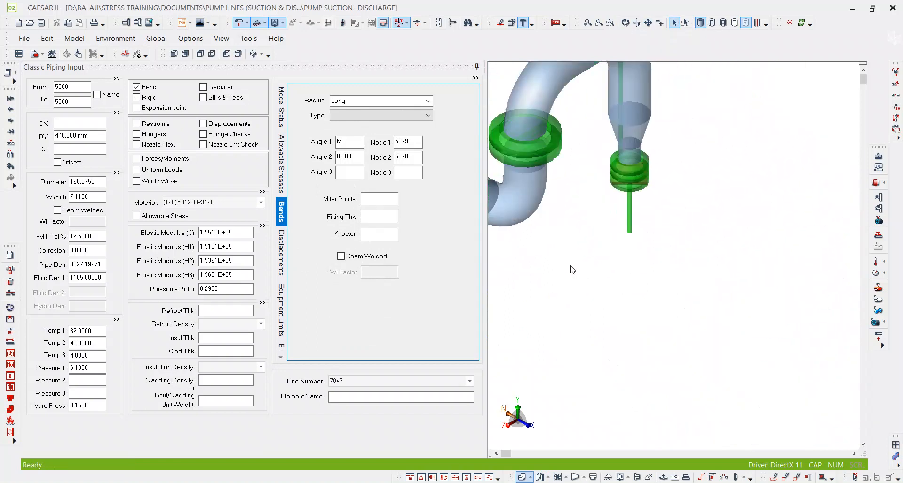
click(645, 232)
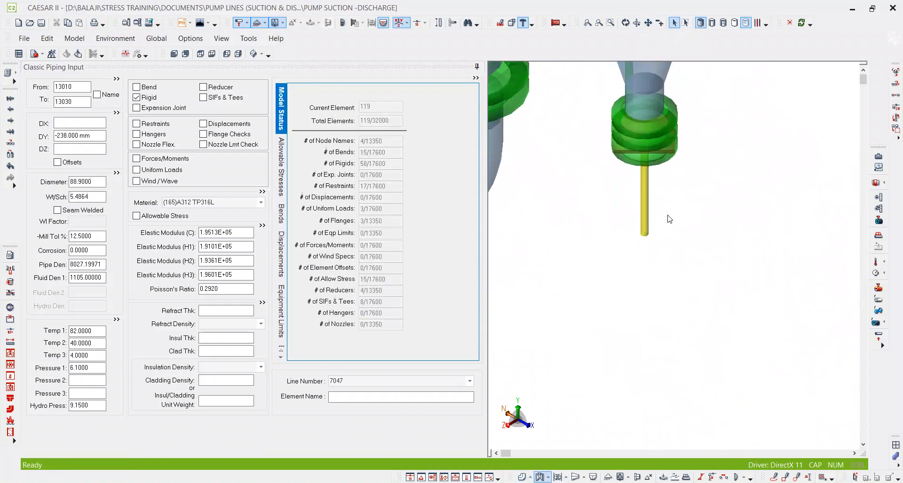
click(85, 101)
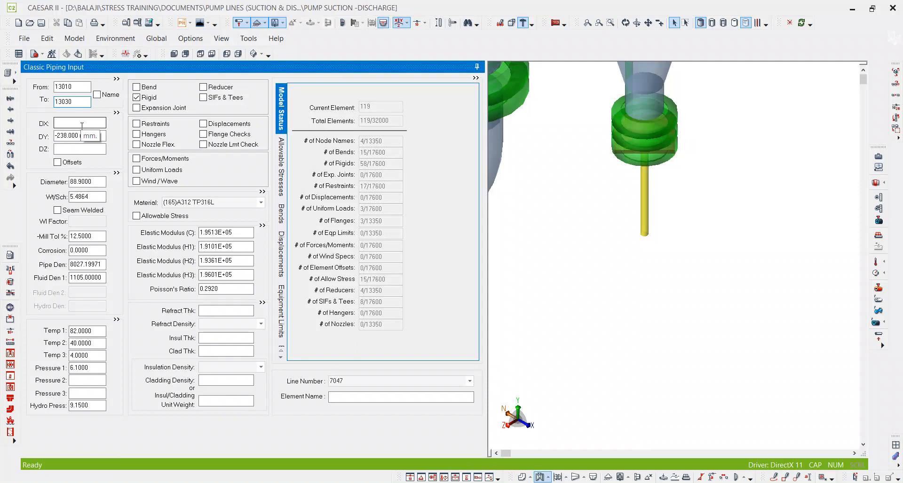
Check the To node of the short horizontal rigid element at the other suction branch's pump end, starting at node 10105.
middle_drag(654, 276, 520, 189)
scroll(605, 236, down, 6)
scroll(599, 230, up, 8)
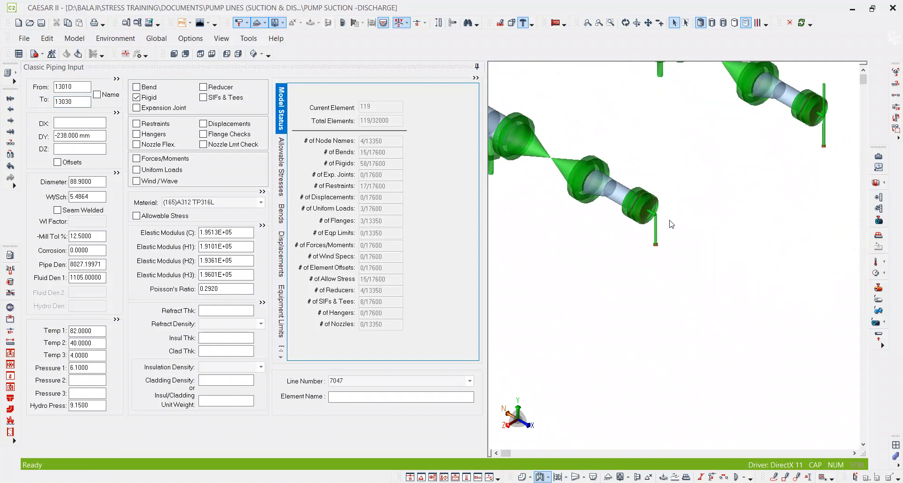
scroll(668, 225, up, 5)
click(647, 230)
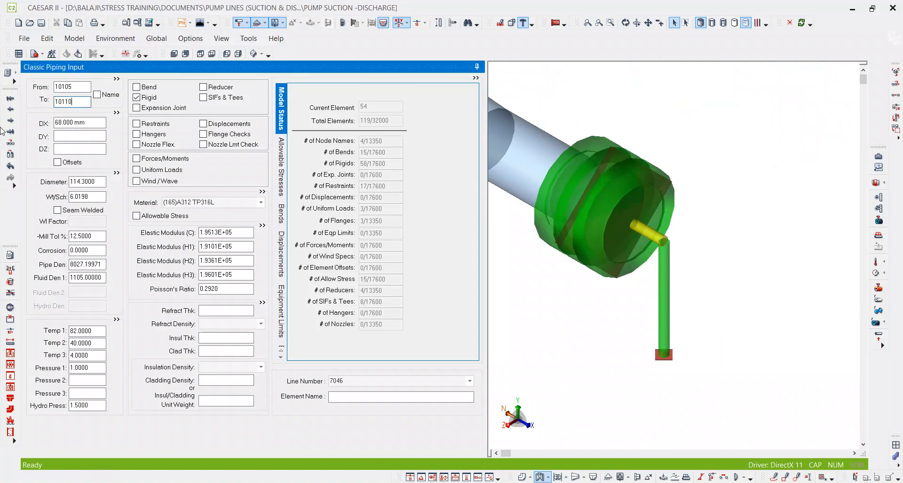
Set the To node of the vertical discharge element starting at 13010 to 10110, joining the second discharge branch to its pump.
scroll(743, 240, down, 4)
scroll(742, 236, down, 5)
middle_drag(589, 165, 627, 175)
scroll(545, 165, up, 6)
scroll(543, 149, up, 2)
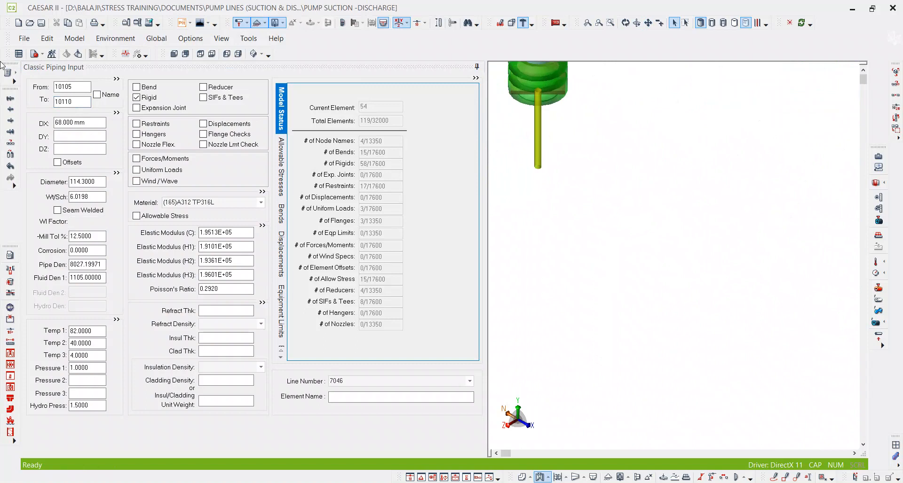
drag(87, 104, 31, 106)
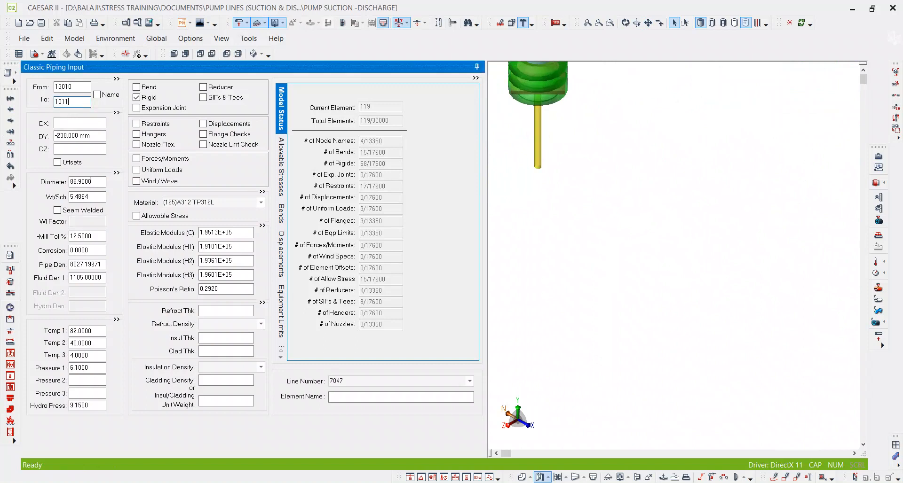
key(Tab)
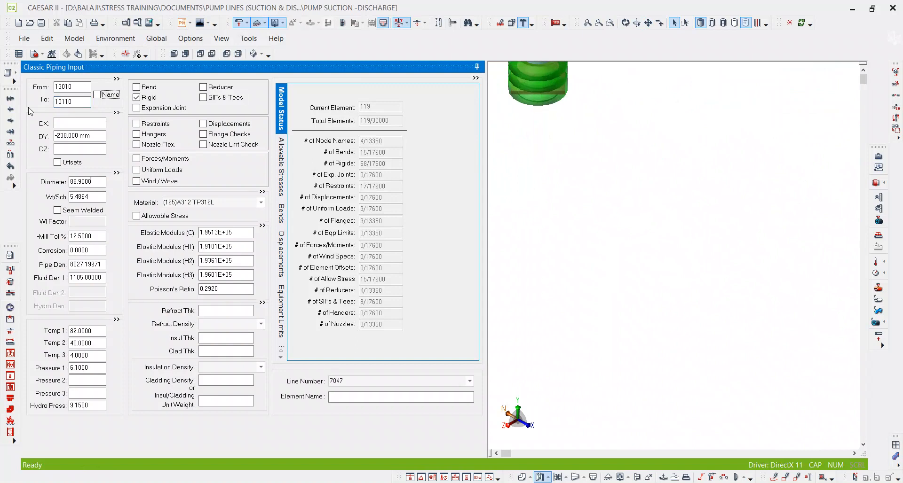
Examine the overlapping pump end and step back from the discharge reducer 5040-5060 towards the start of its branch.
middle_click(612, 198)
middle_click(613, 198)
scroll(645, 258, up, 8)
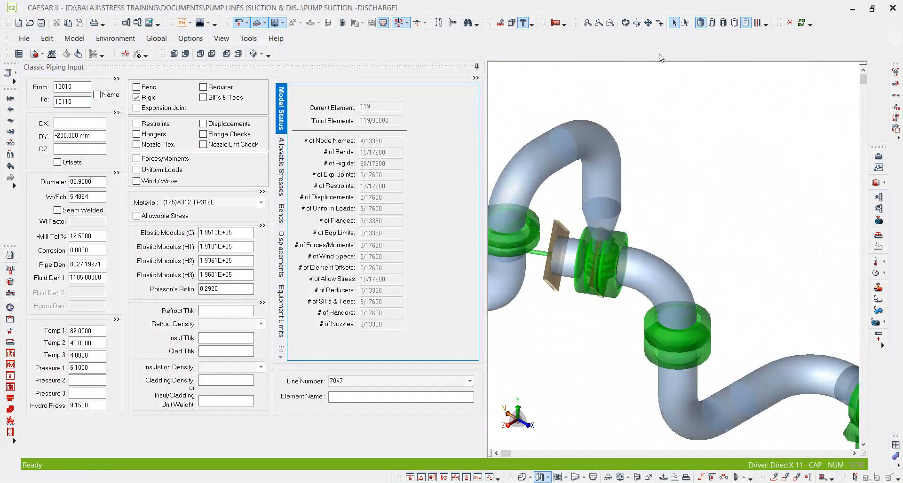
click(626, 22)
mouse_move(678, 230)
mouse_down()
mouse_move(700, 244)
mouse_move(679, 232)
mouse_move(671, 188)
mouse_move(706, 201)
mouse_up()
scroll(607, 267, up, 5)
drag(632, 277, 627, 271)
click(609, 203)
click(85, 100)
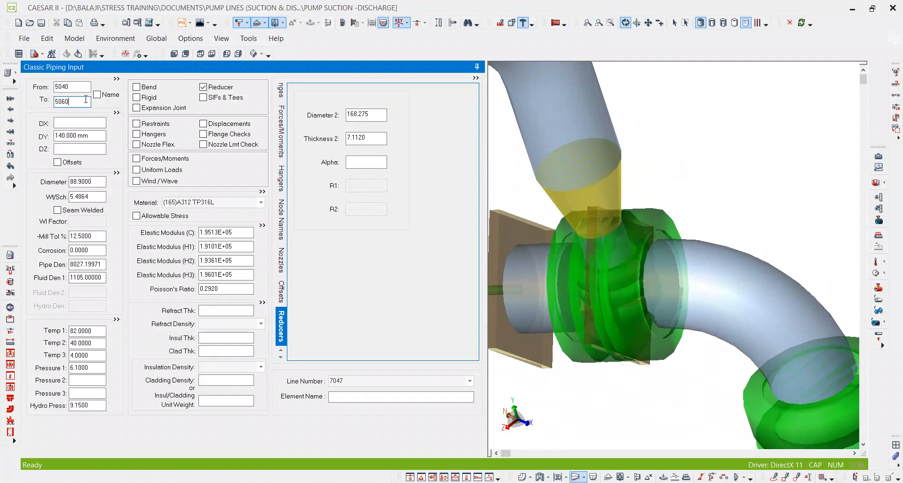
key(Page_Up)
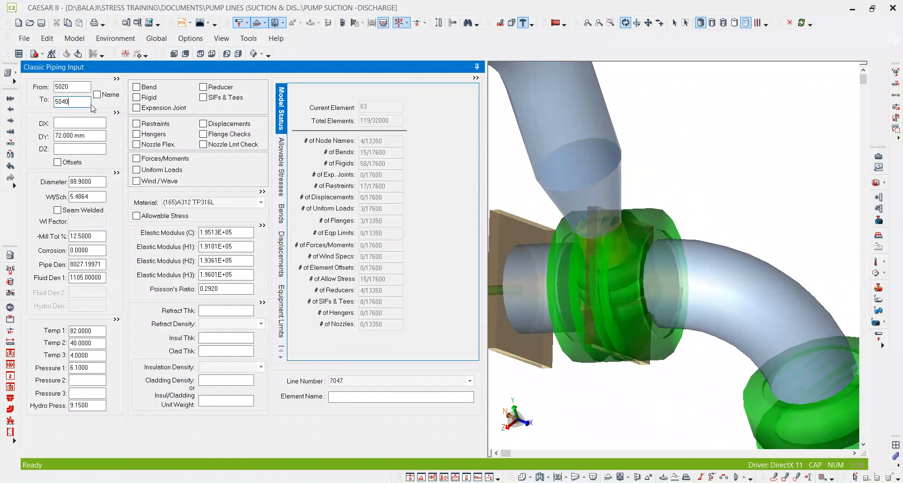
key(Page_Up)
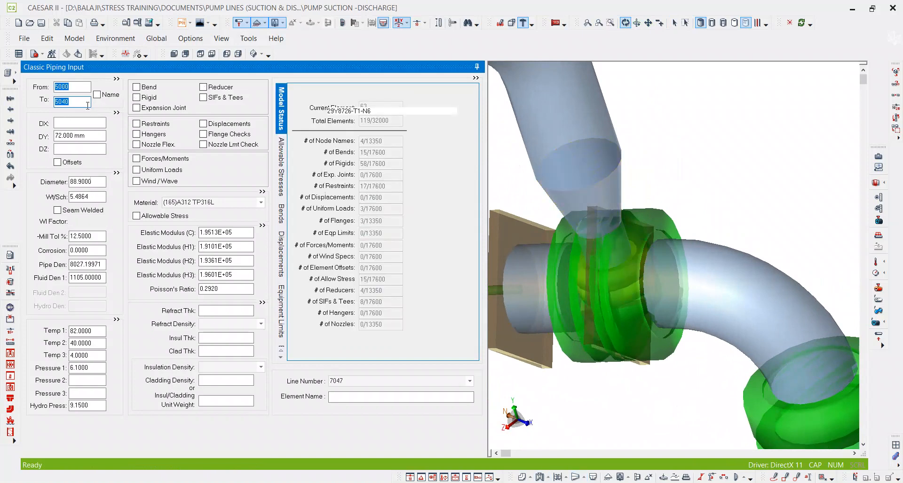
key(Page_Up)
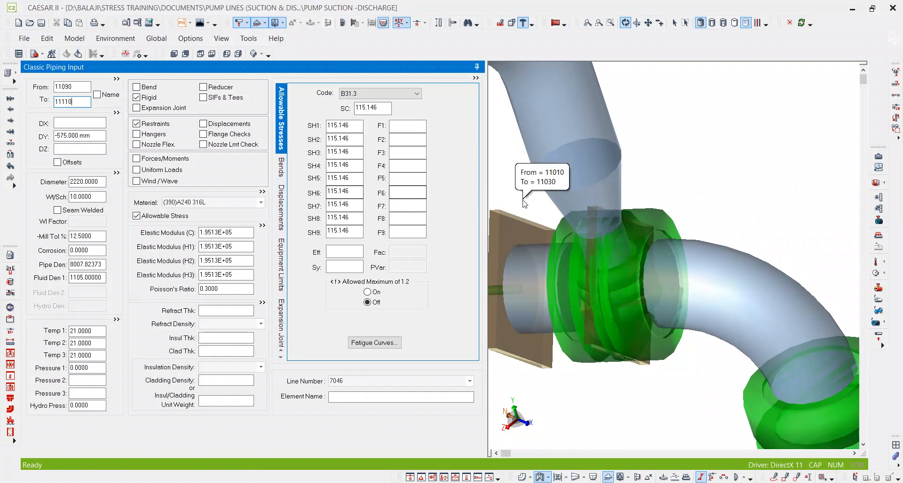
Find the discharge element at node 5000 and check the connecting node of its anchor restraint.
key(ctrl+f)
text(5000)
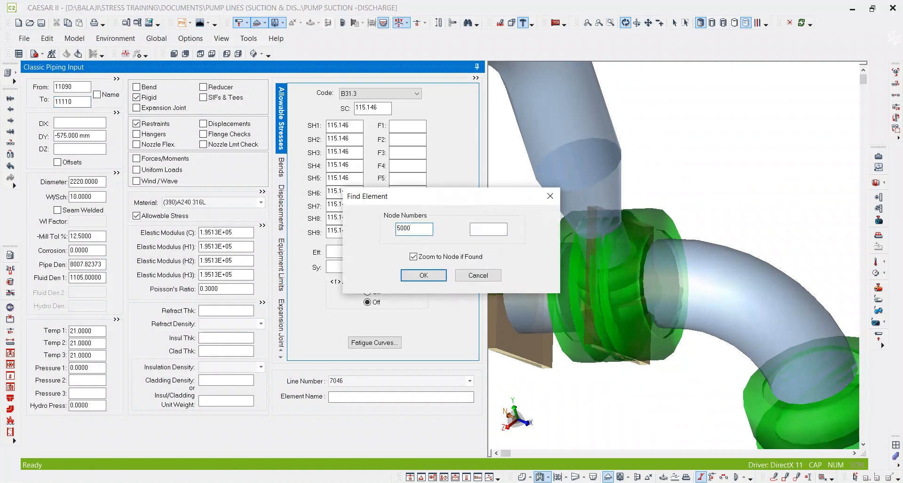
key(Return)
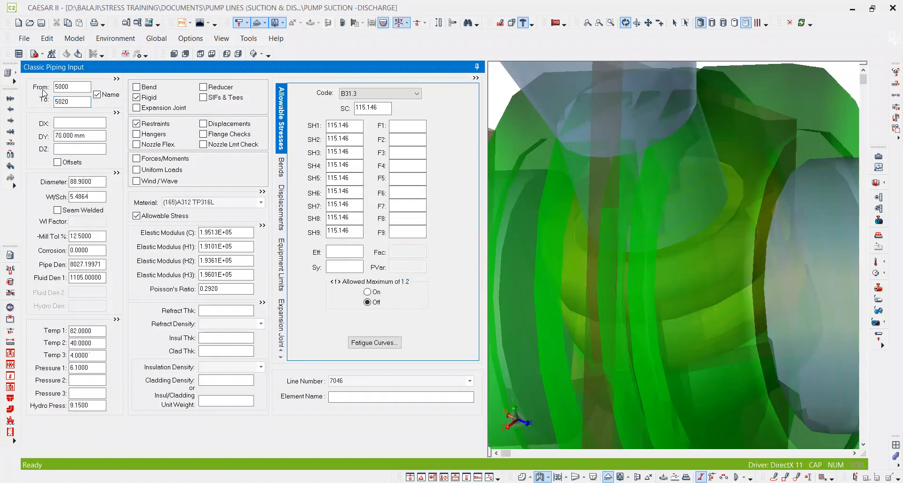
click(136, 124)
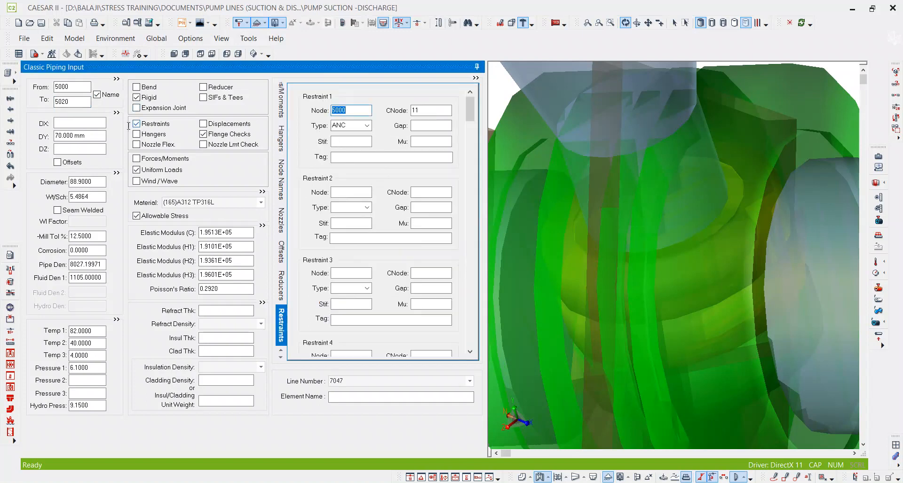
Check the anchor restraint's connecting node and the node name on the suction element starting at node 10.
scroll(701, 171, down, 6)
scroll(634, 167, down, 4)
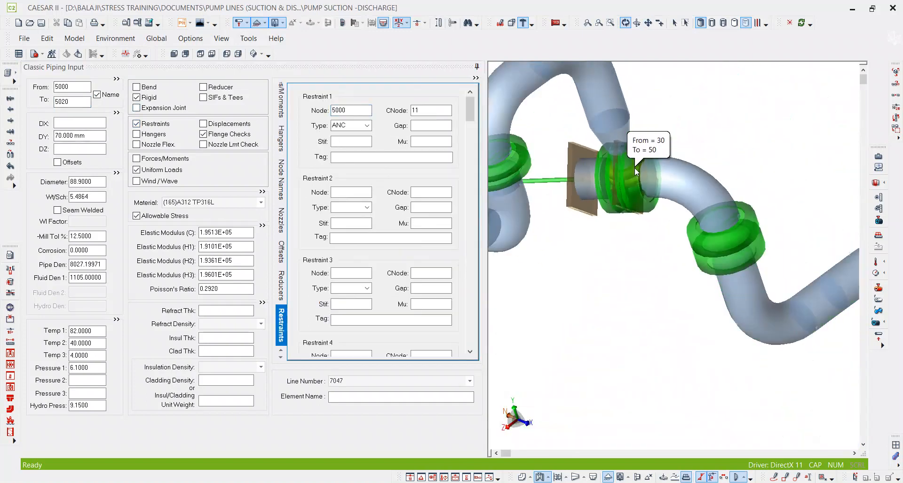
scroll(634, 168, up, 4)
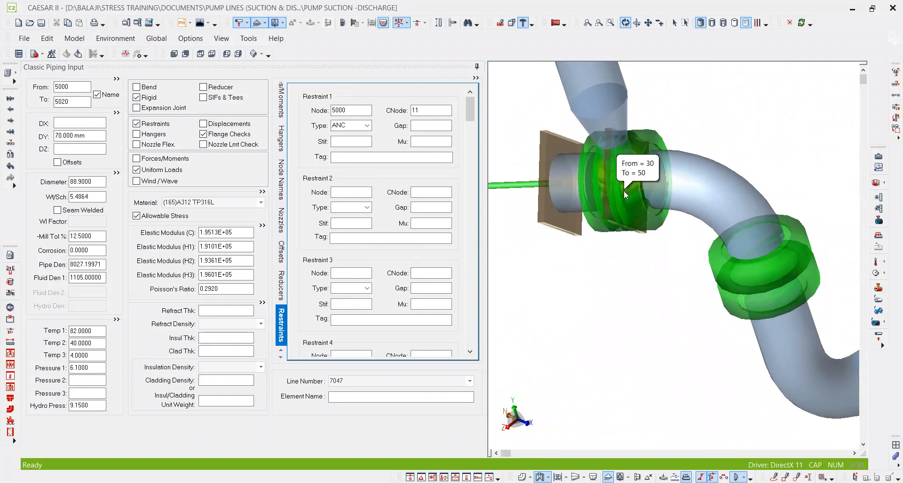
scroll(631, 197, down, 5)
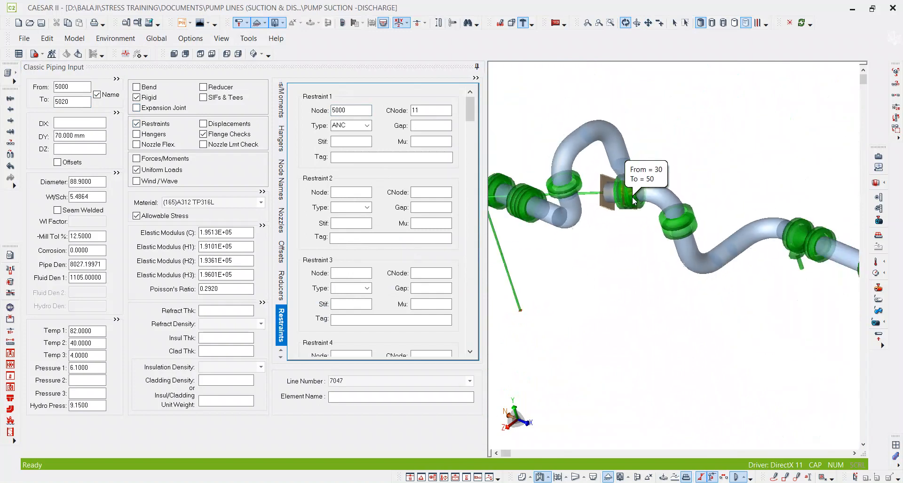
scroll(635, 202, up, 8)
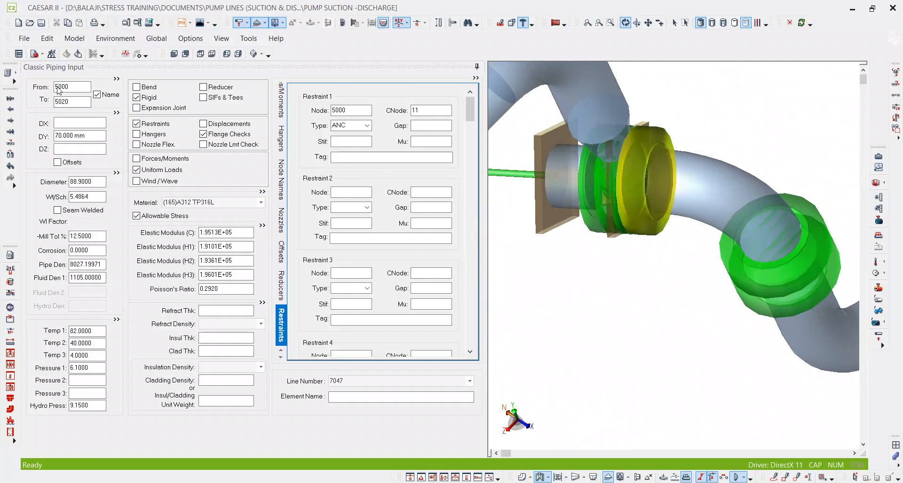
click(76, 102)
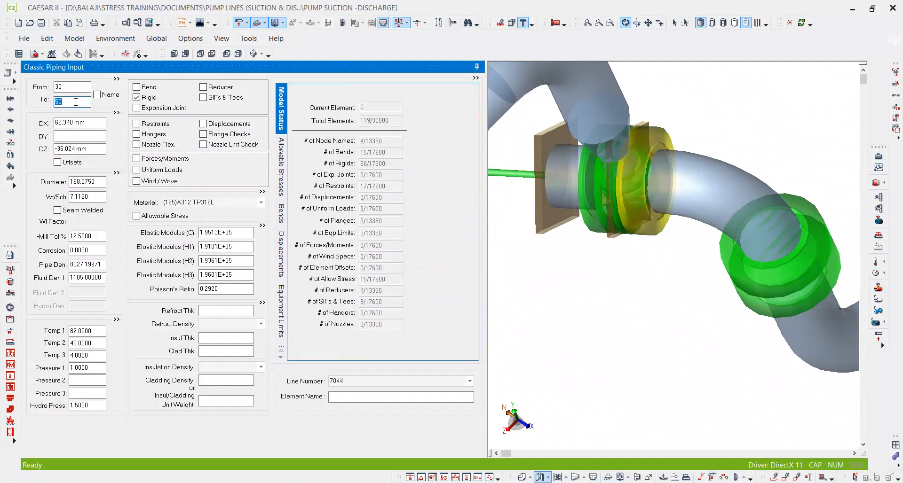
key(Page_Up)
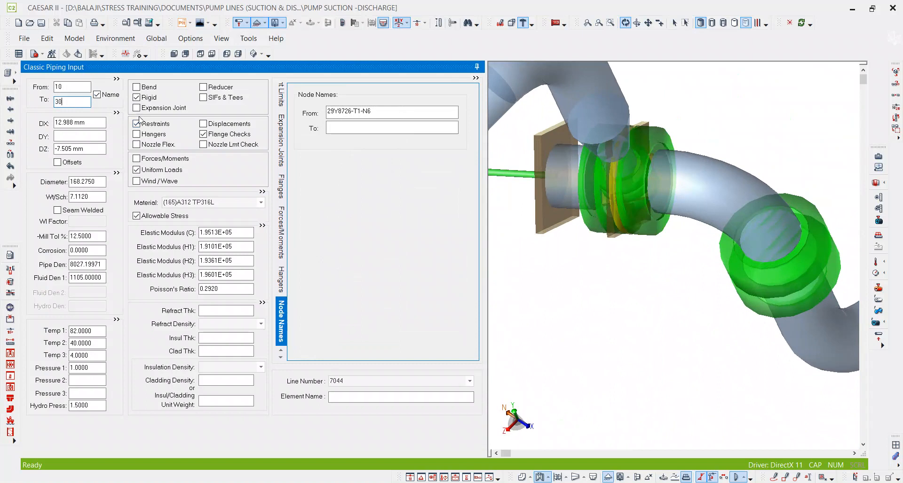
double_click(153, 124)
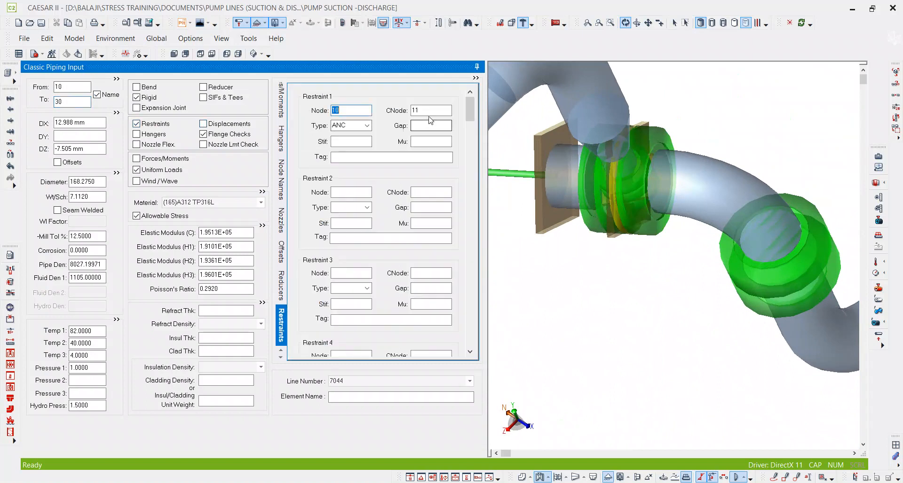
scroll(577, 145, down, 5)
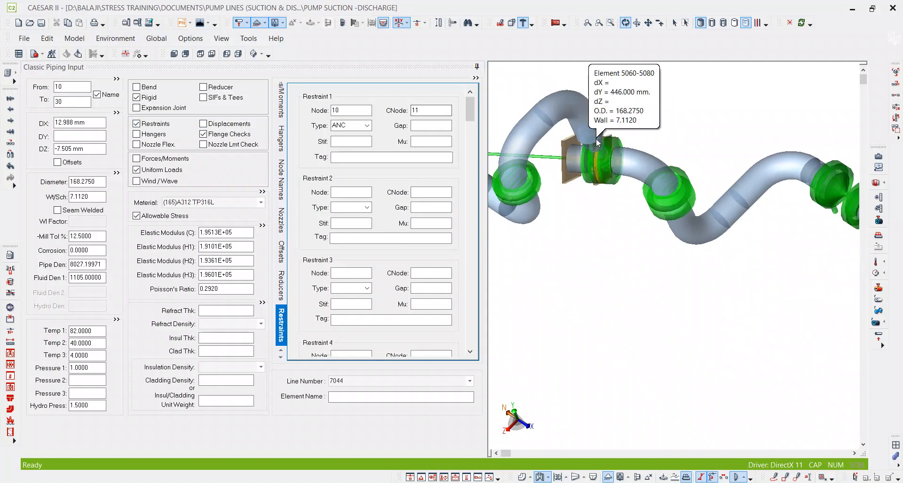
scroll(597, 139, up, 2)
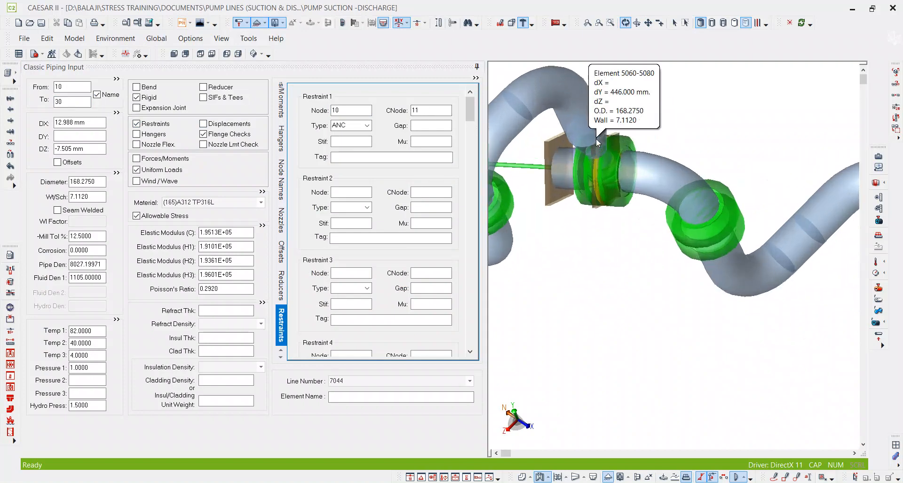
click(60, 99)
click(96, 95)
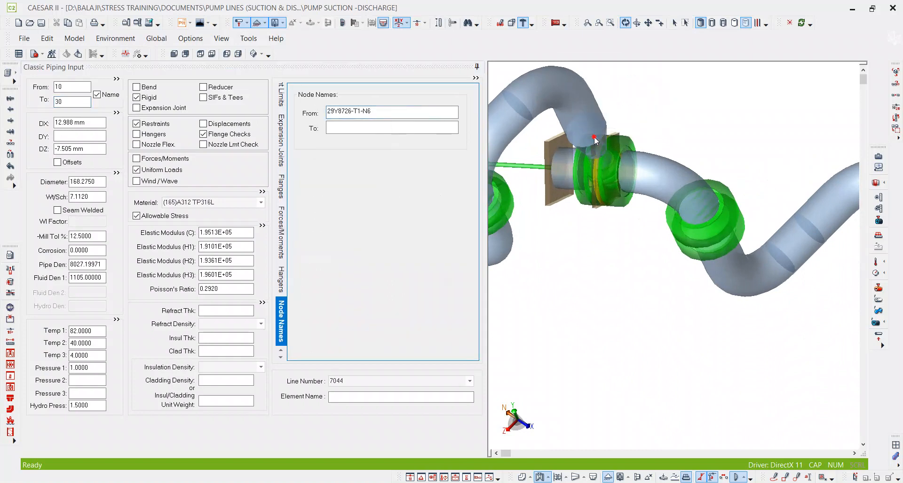
Undo the discharge model import and its branch connections, and save the job with only the suction model.
scroll(595, 140, down, 5)
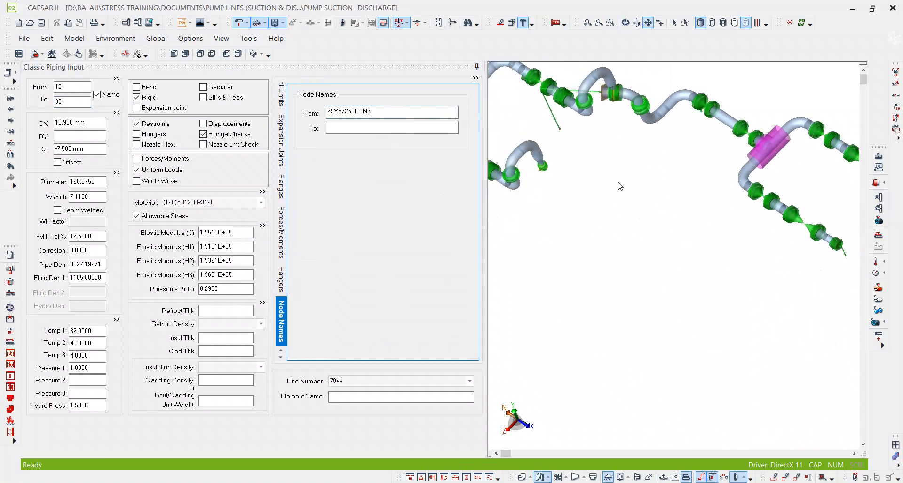
scroll(619, 186, down, 5)
scroll(587, 136, up, 2)
scroll(587, 137, up, 2)
click(74, 105)
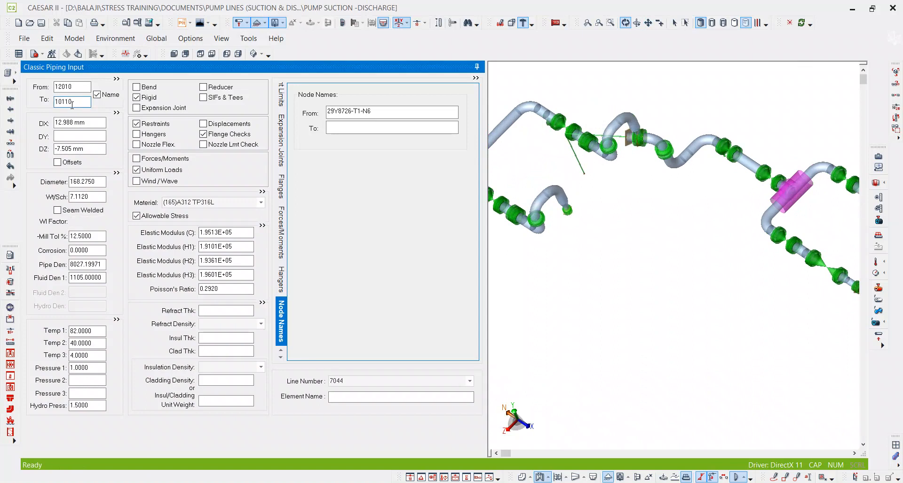
key(ctrl+z)
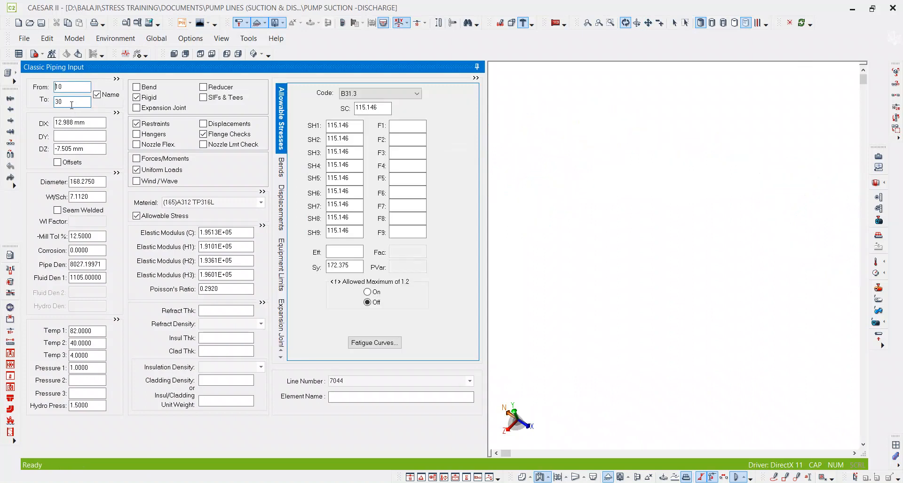
click(720, 232)
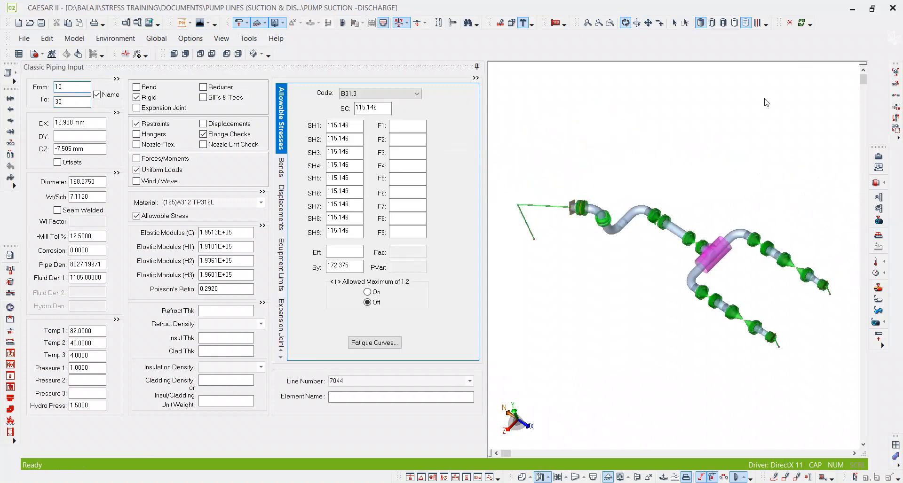
click(254, 53)
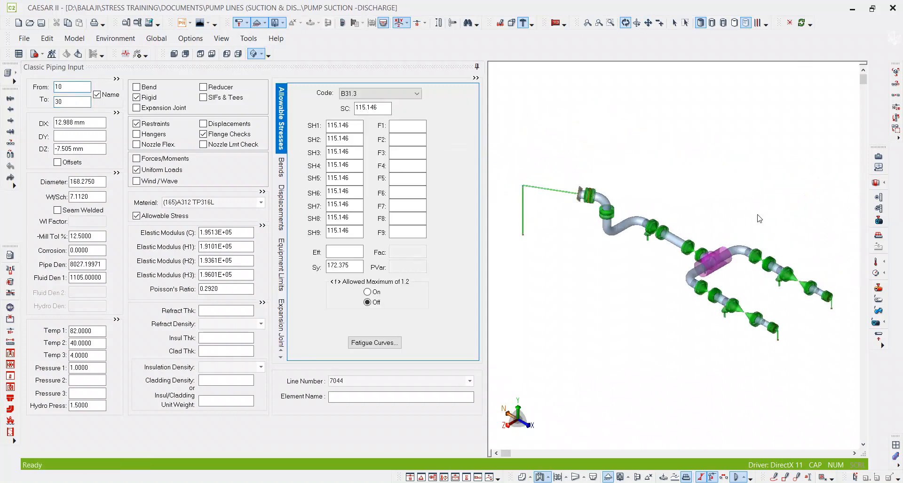
click(41, 23)
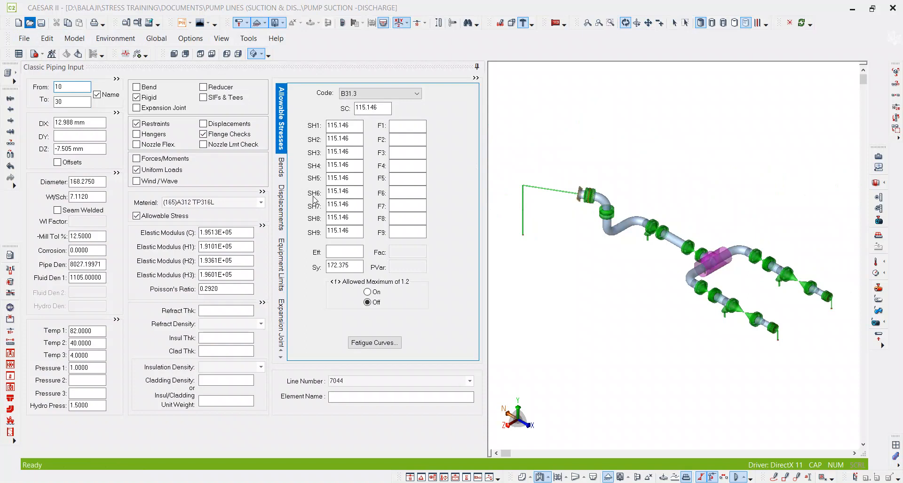
Open the PUMP DISCHARGE -TO IMPORT file for editing.
click(352, 151)
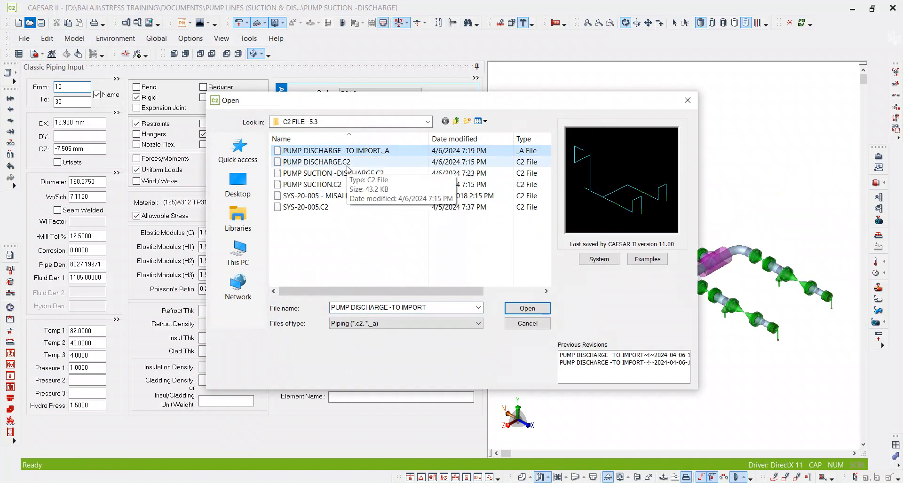
double_click(347, 165)
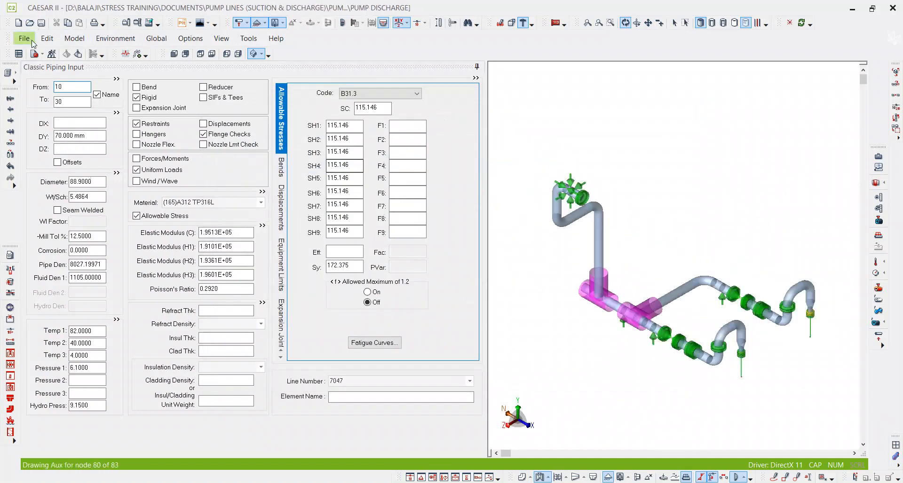
click(29, 22)
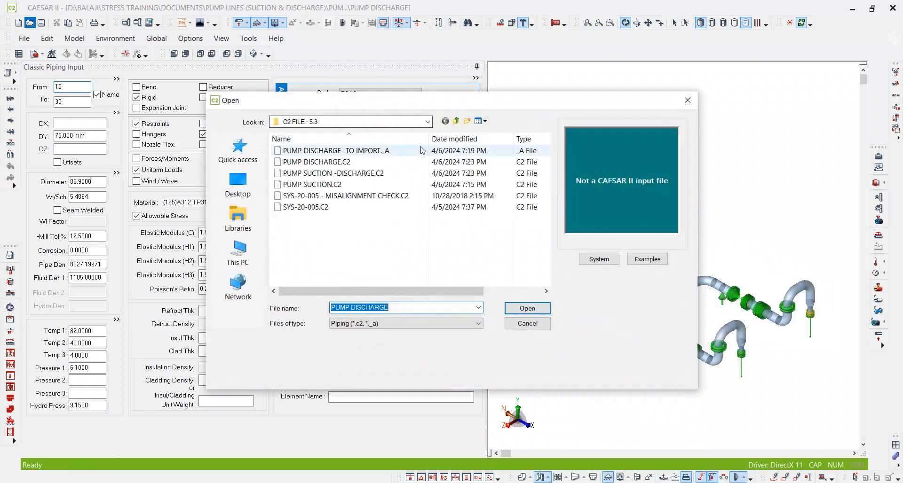
click(371, 151)
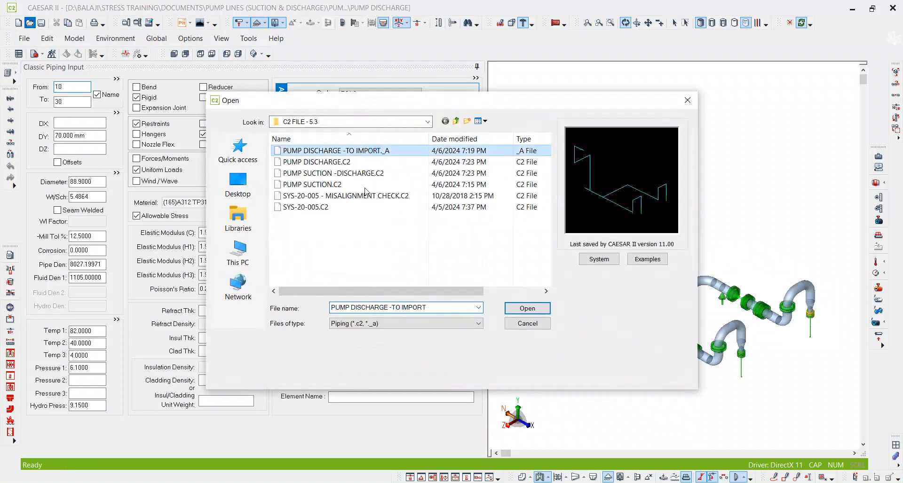
click(533, 310)
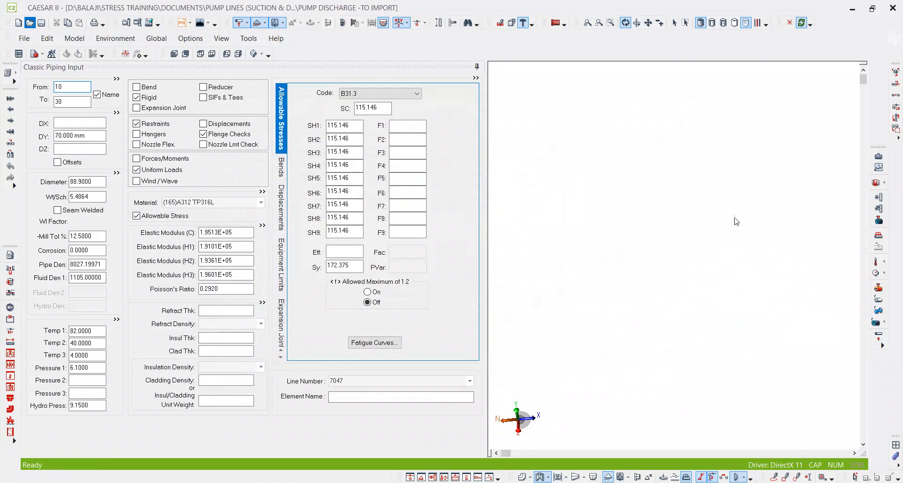
Set the connecting node of the anchor restraint at node 5000, on the rigid element 5000-5020, to 5001.
scroll(776, 268, up, 5)
scroll(776, 268, up, 4)
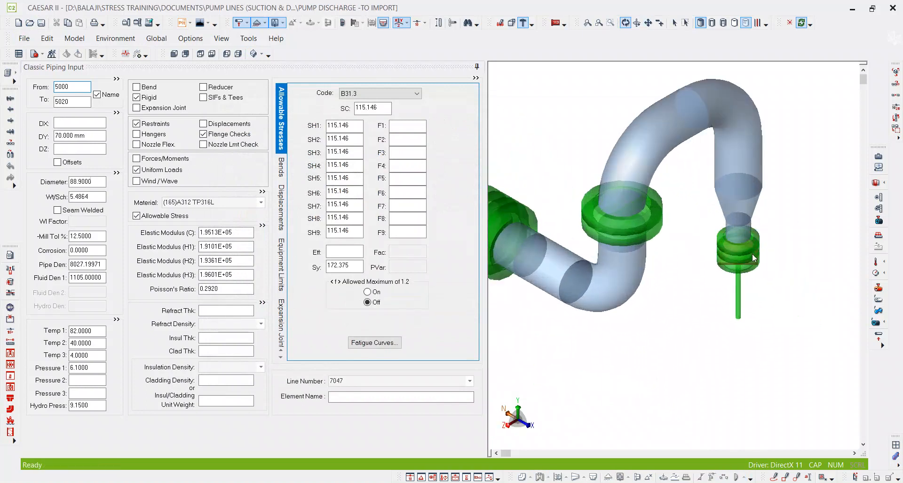
click(752, 254)
click(802, 24)
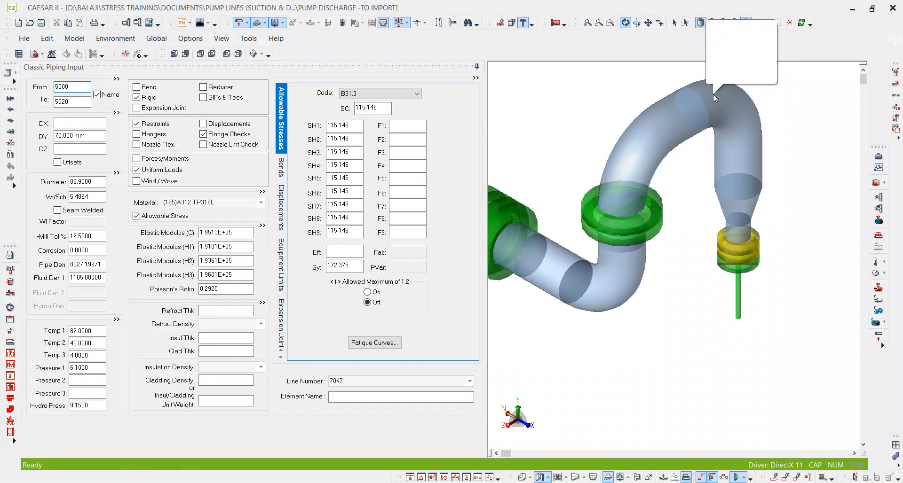
scroll(678, 207, down, 5)
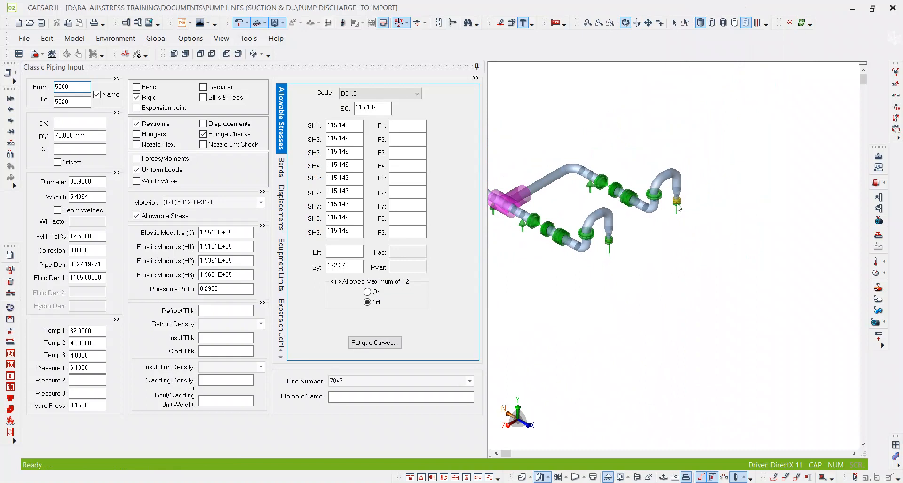
scroll(694, 216, up, 5)
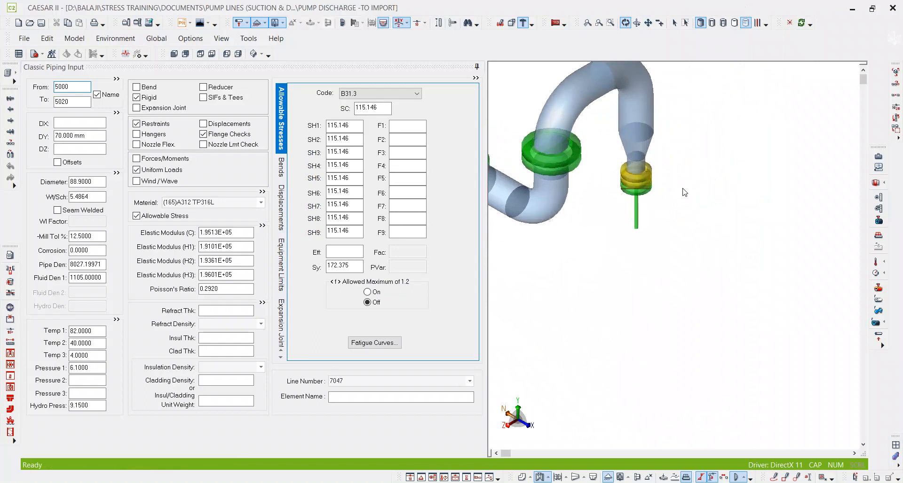
click(648, 23)
scroll(648, 174, up, 3)
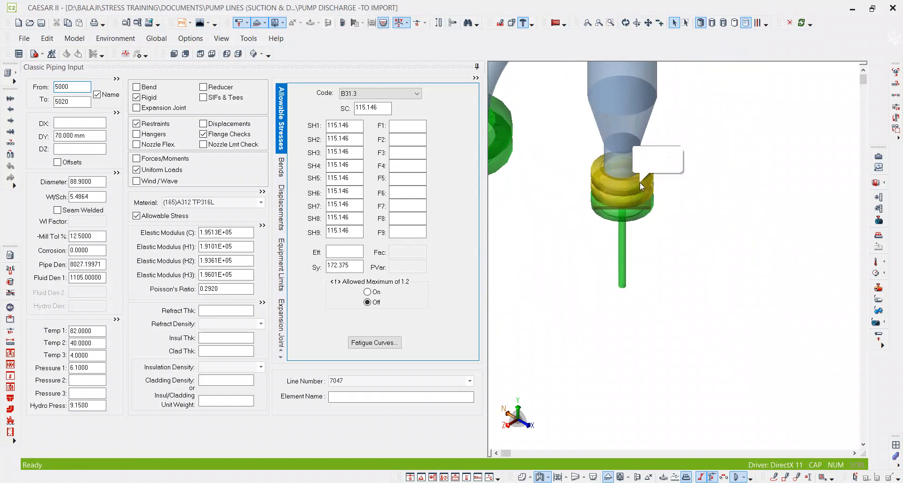
click(137, 123)
double_click(422, 108)
text(5001)
key(Tab)
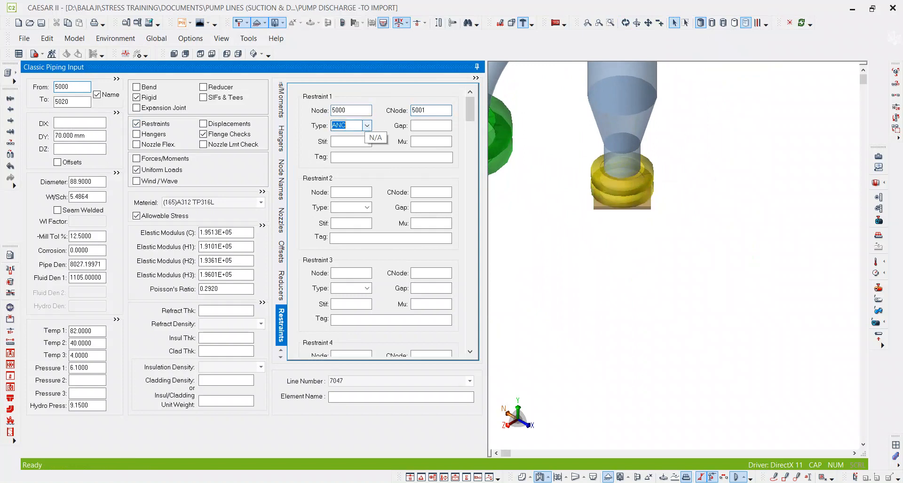
Find the rigid pump element 11-12010 and set its From node to 5001.
scroll(635, 211, down, 10)
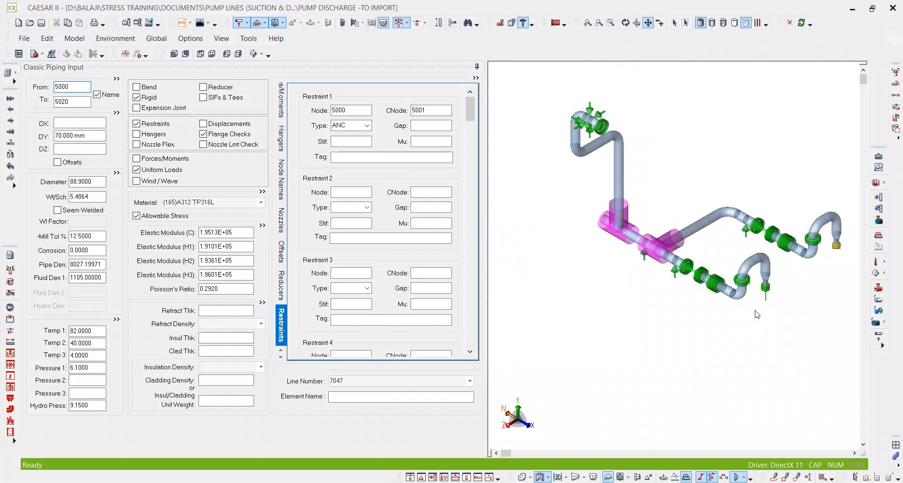
scroll(663, 257, up, 10)
click(612, 267)
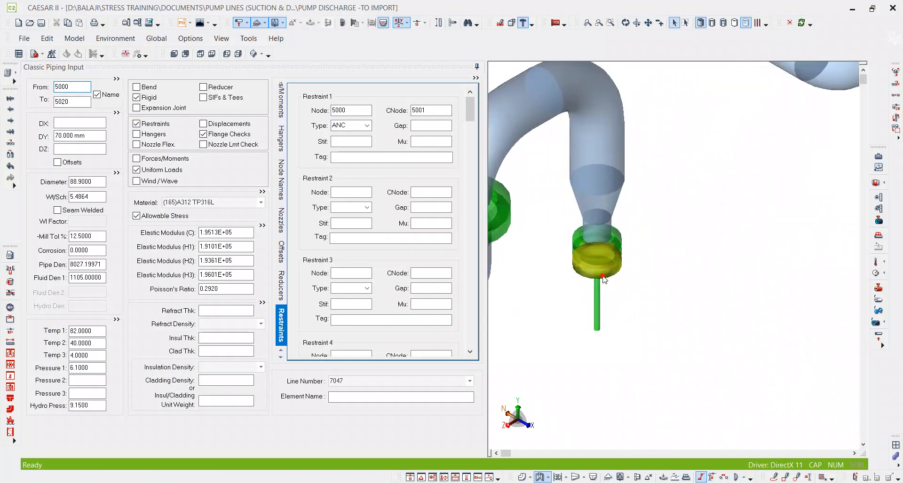
click(87, 103)
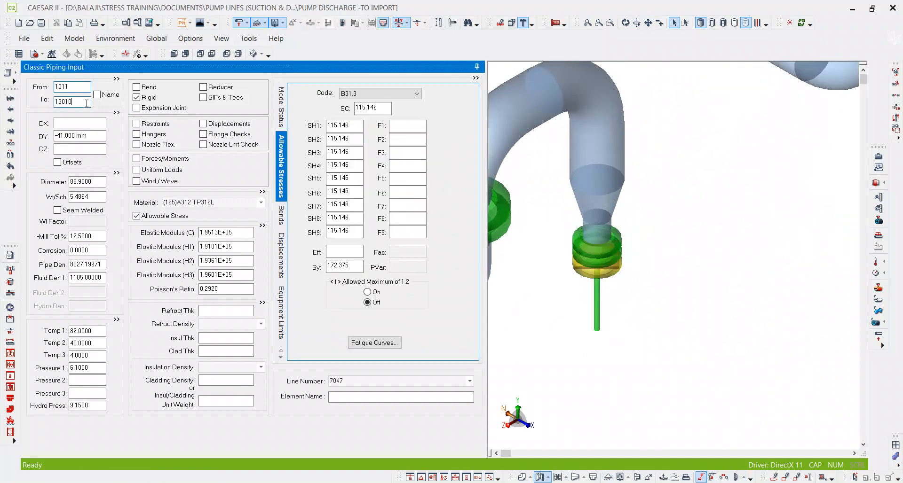
key(ctrl+f)
text(11)
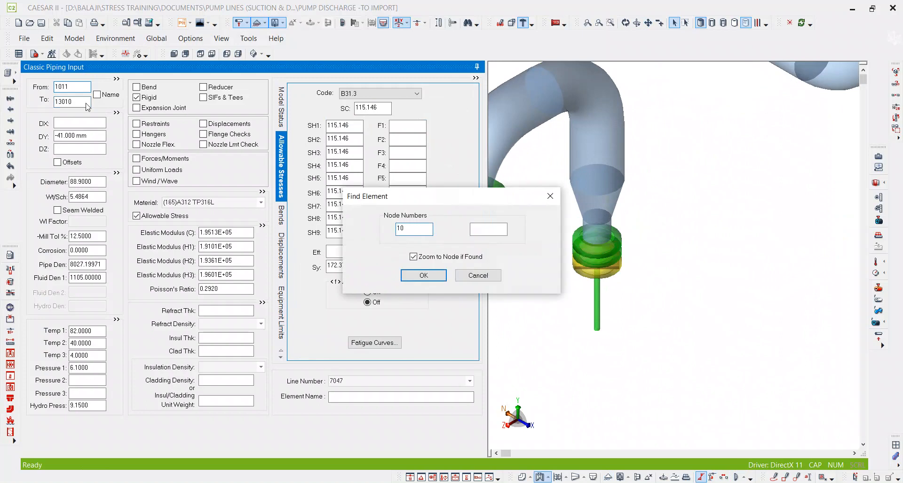
key(Return)
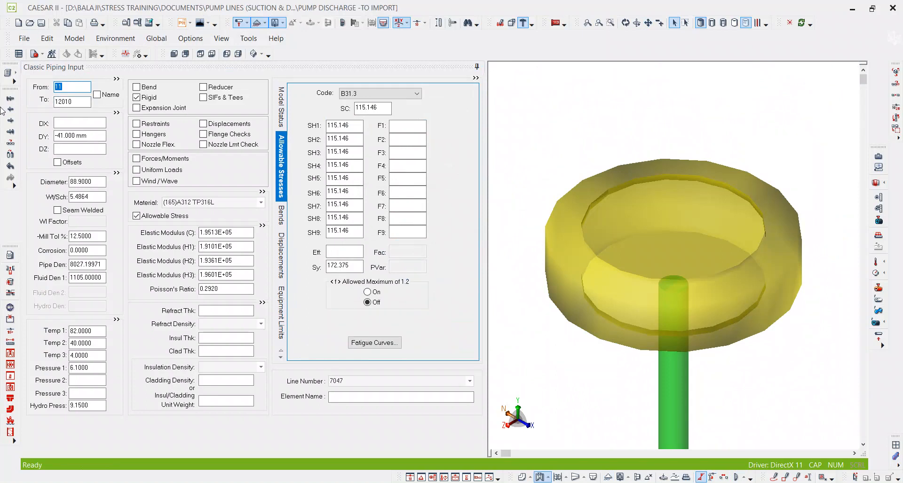
click(87, 100)
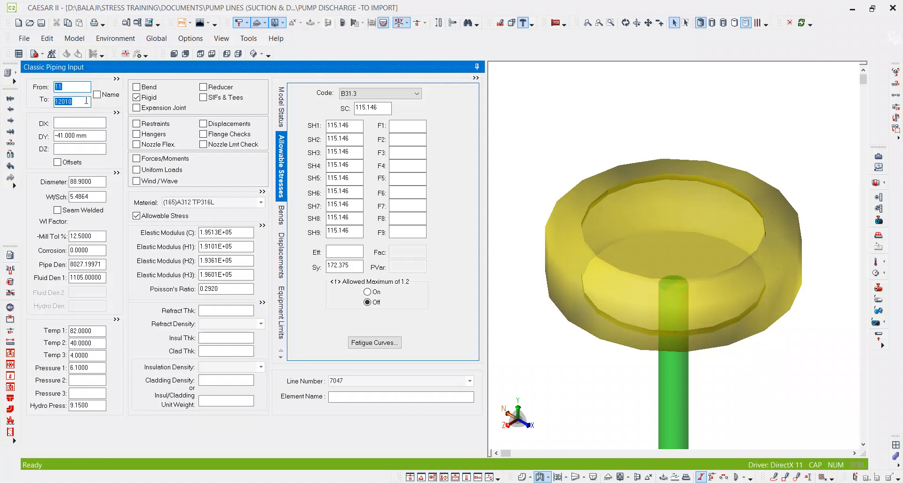
key(Page_Up)
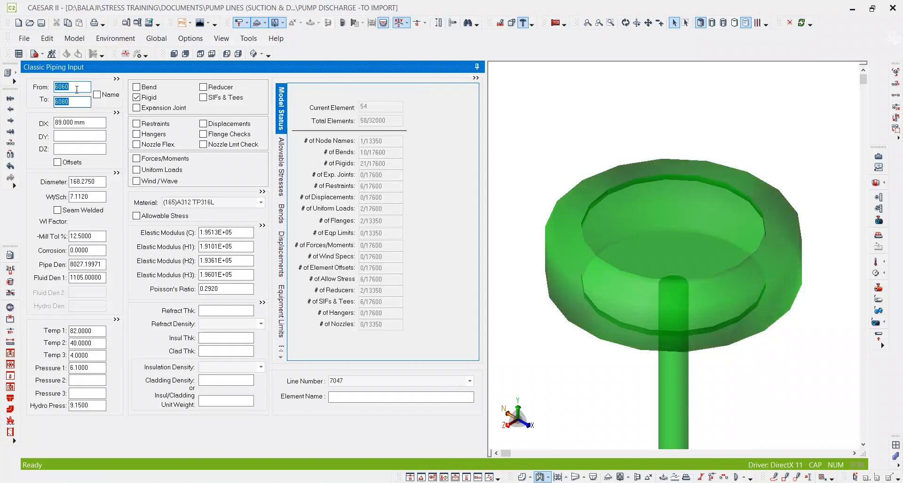
key(Page_Down)
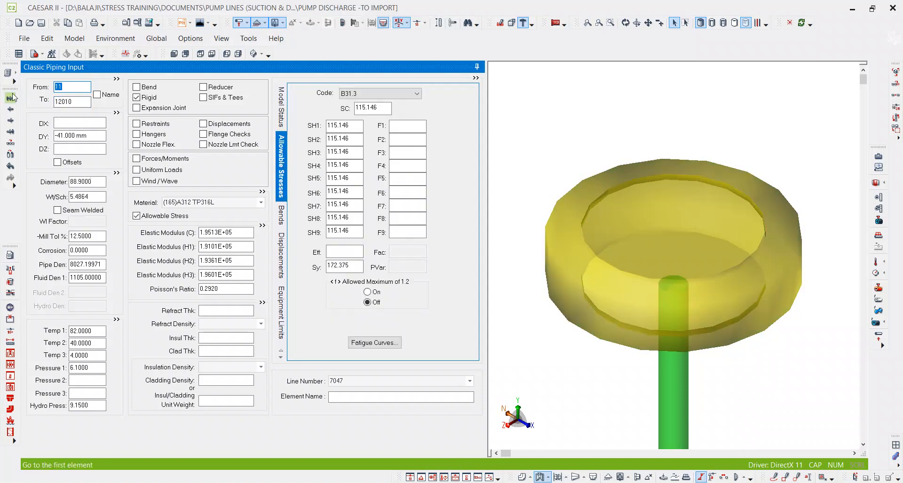
text(500)
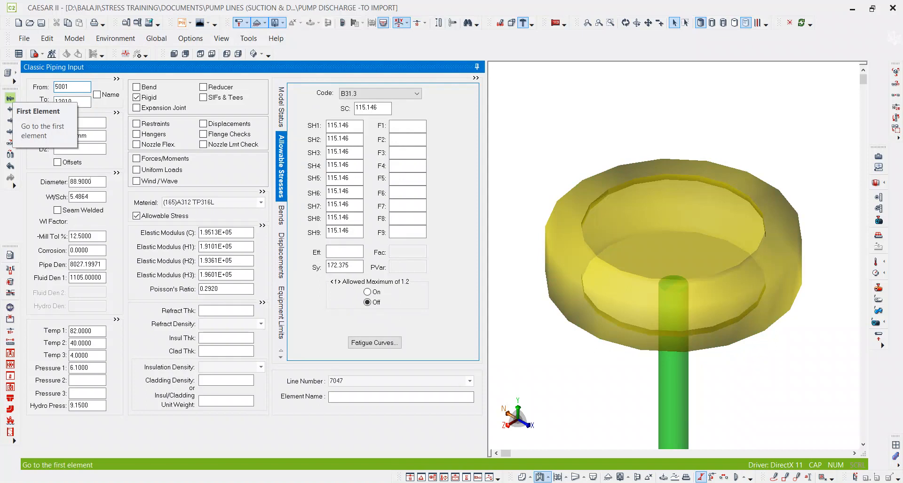
key(Tab)
Set the connecting node of the anchor restraint at node 5480, on the rigid element 5480-5500, to 5481.
middle_click(637, 163)
middle_click(637, 163)
scroll(675, 285, up, 10)
scroll(608, 233, up, 5)
click(609, 232)
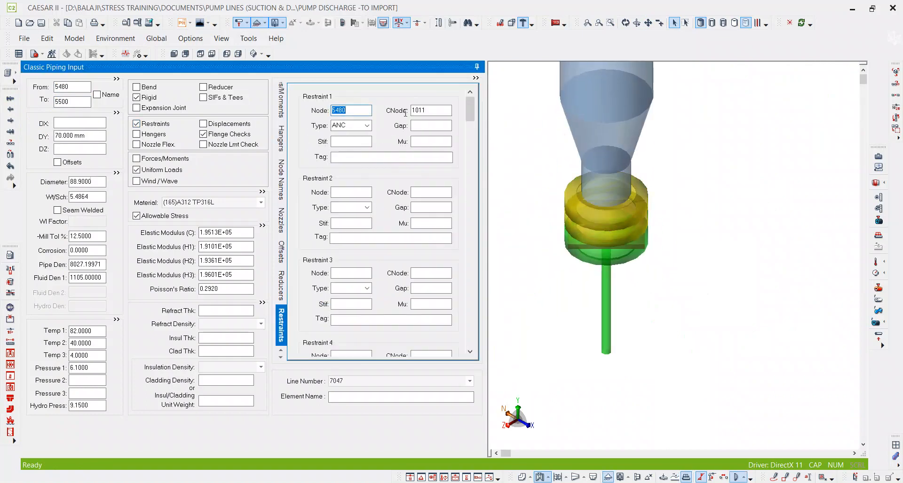
drag(432, 110, 386, 113)
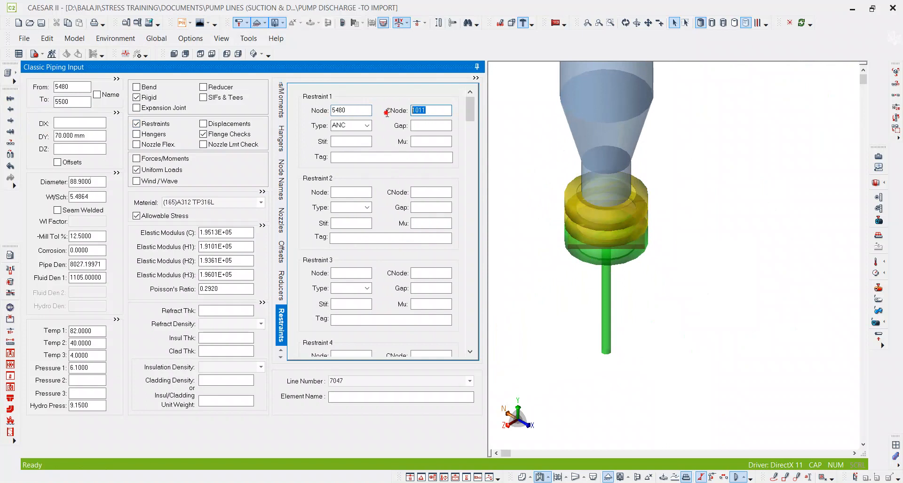
text(518)
key(Tab)
drag(429, 112, 385, 110)
text(5481)
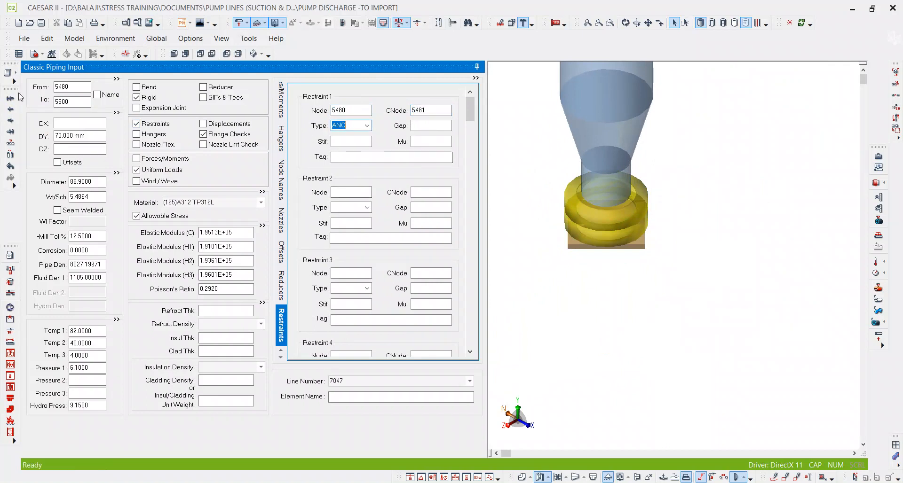
Set the From node of the rigid element 1011-13010 to 5481 and save the discharge model.
click(86, 100)
key(ctrl+f)
text(1011)
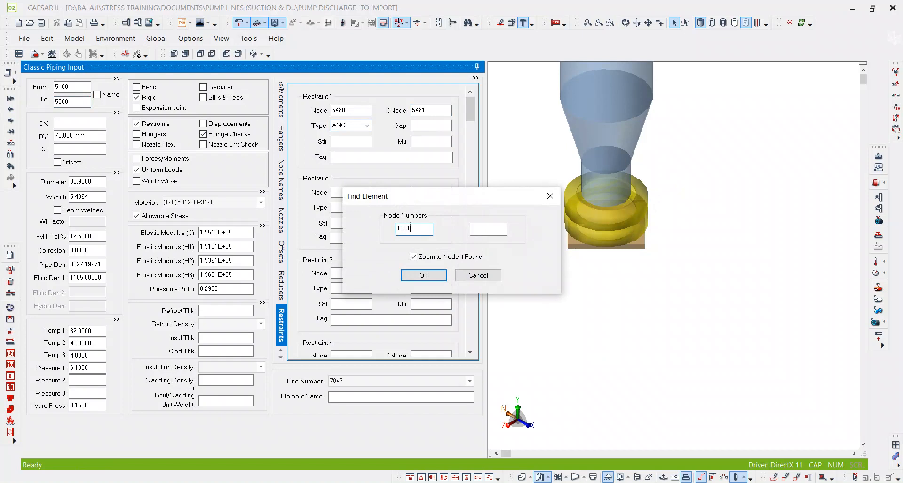
key(Return)
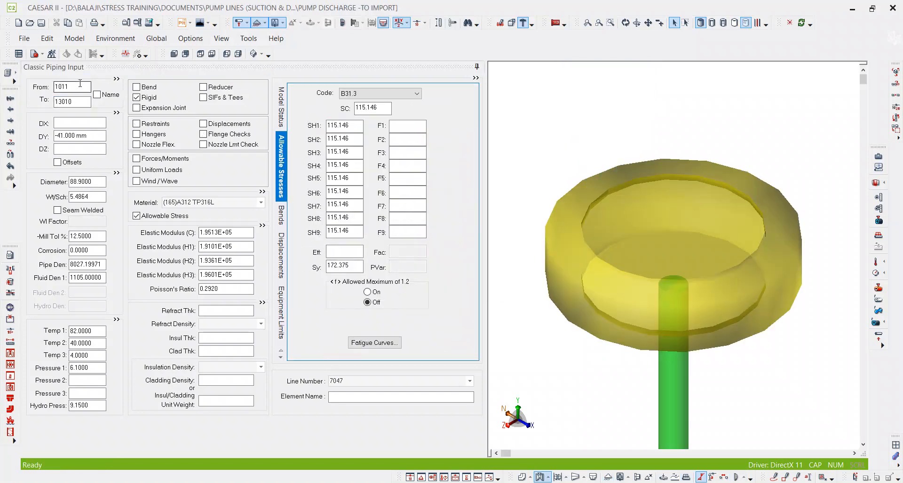
click(70, 86)
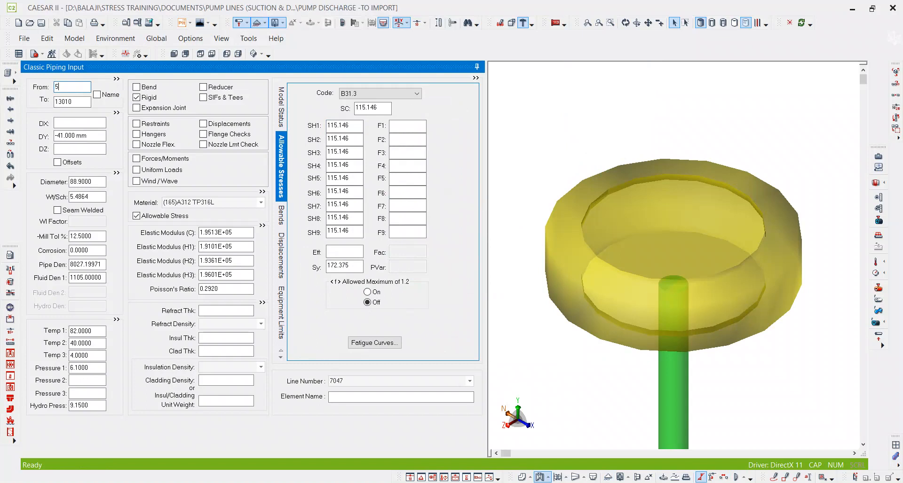
key(Tab)
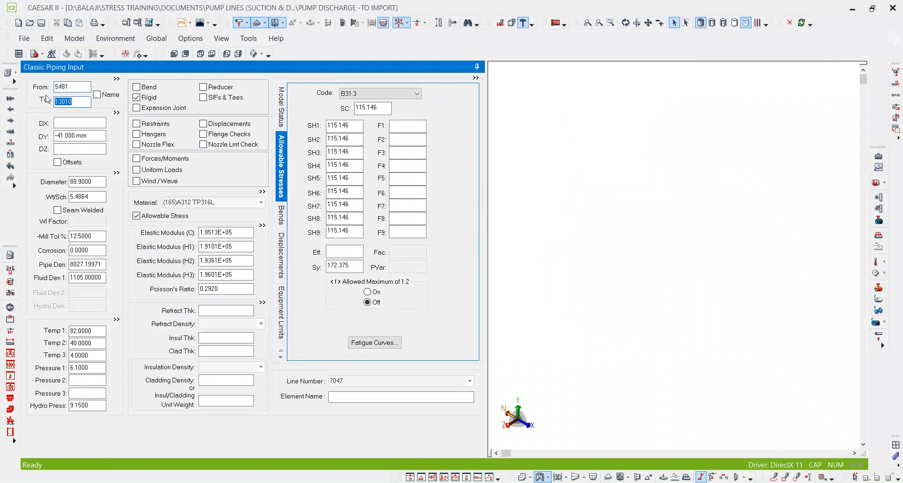
middle_click(610, 157)
middle_click(610, 158)
scroll(684, 245, up, 10)
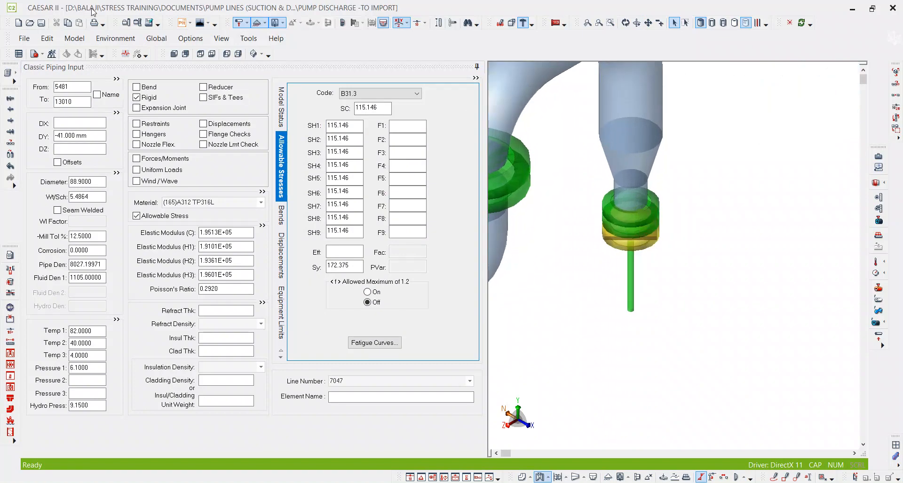
click(42, 23)
Check the From and To node numbers of the pump elements in the element list.
click(17, 72)
click(56, 143)
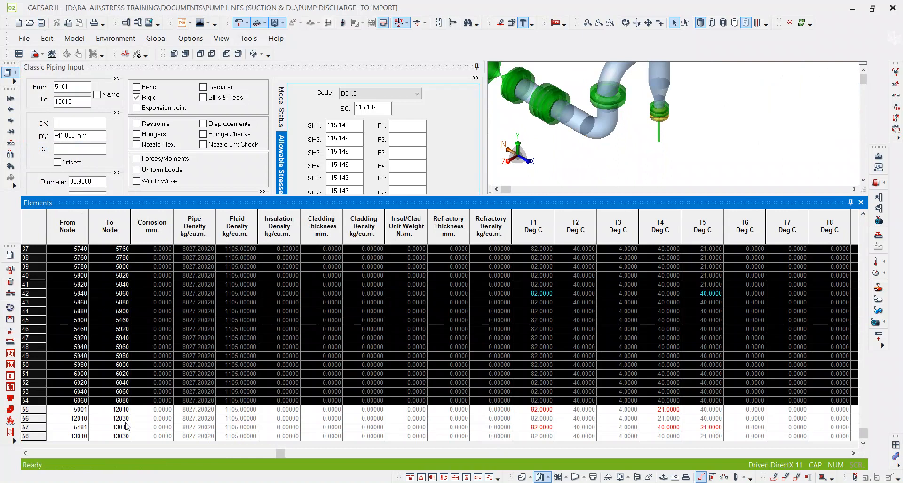
click(61, 420)
click(125, 413)
scroll(124, 395, up, 5)
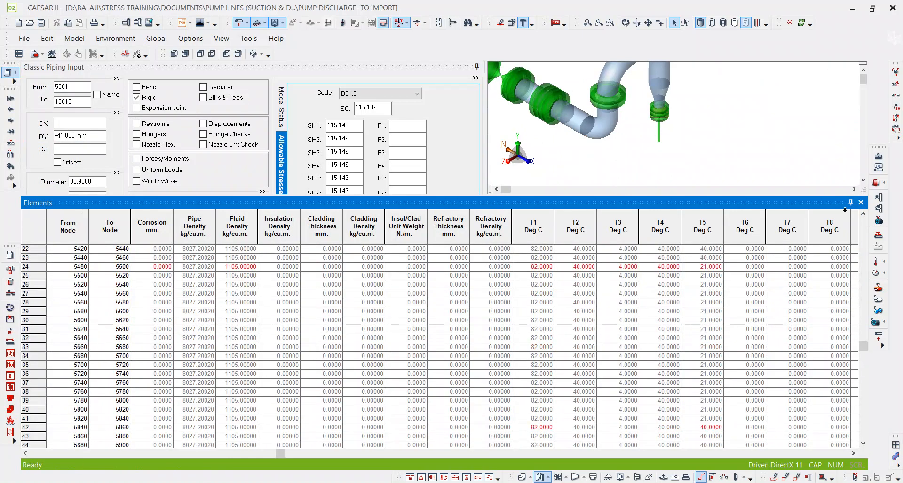
click(861, 203)
Open the PUMP SUCTION -DISCHARGE file for editing.
click(30, 22)
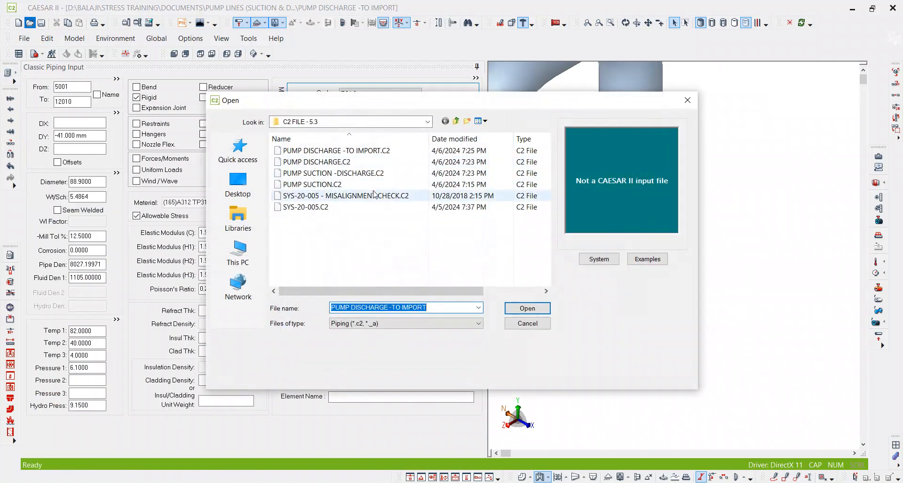
click(337, 174)
double_click(337, 173)
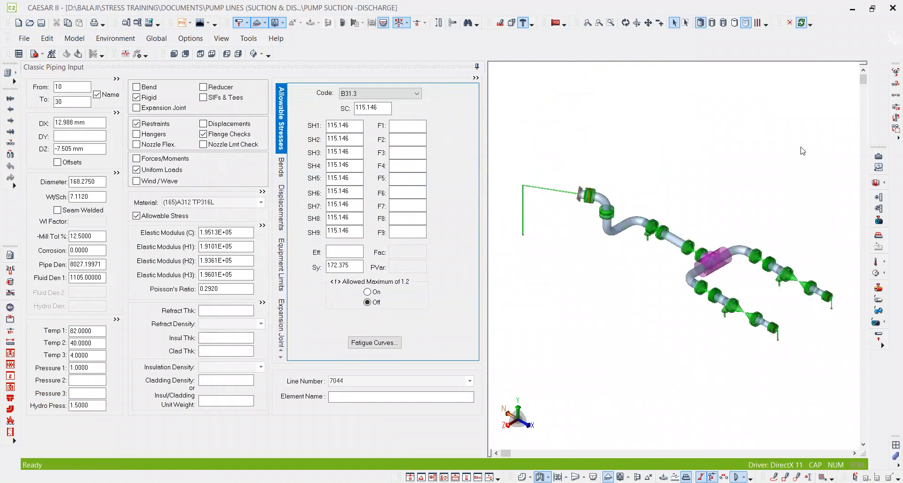
Include the PUMP DISCHARGE -TO IMPORT piping file in the suction model.
click(109, 39)
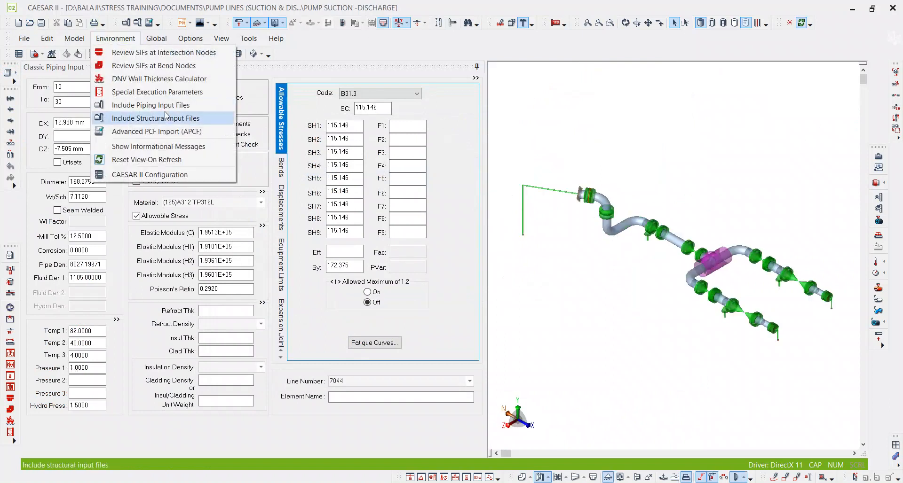
click(156, 110)
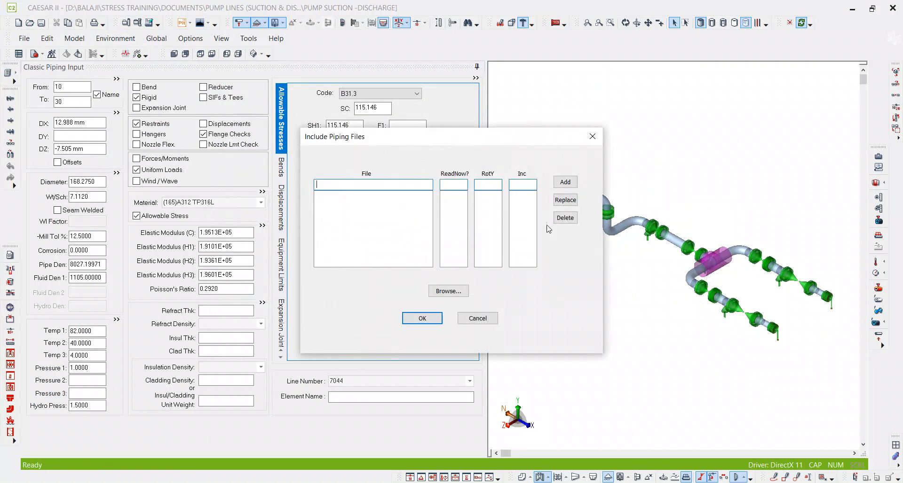
click(449, 291)
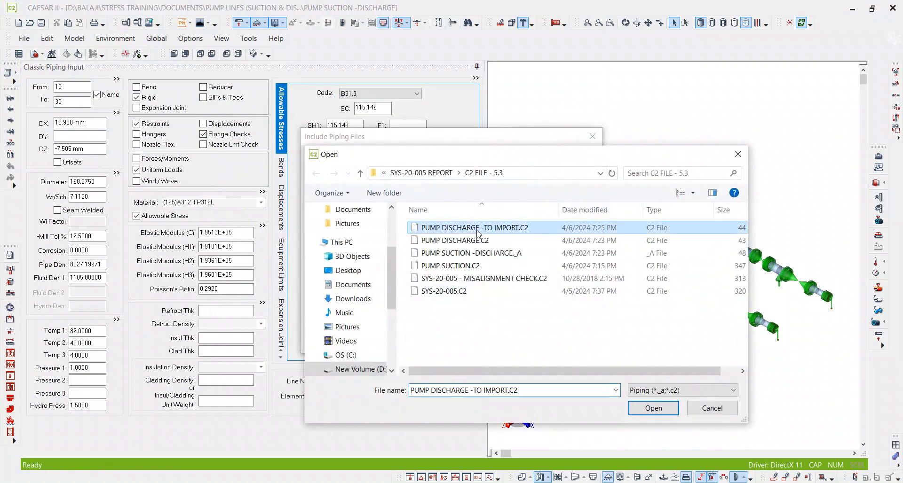
double_click(477, 231)
click(447, 201)
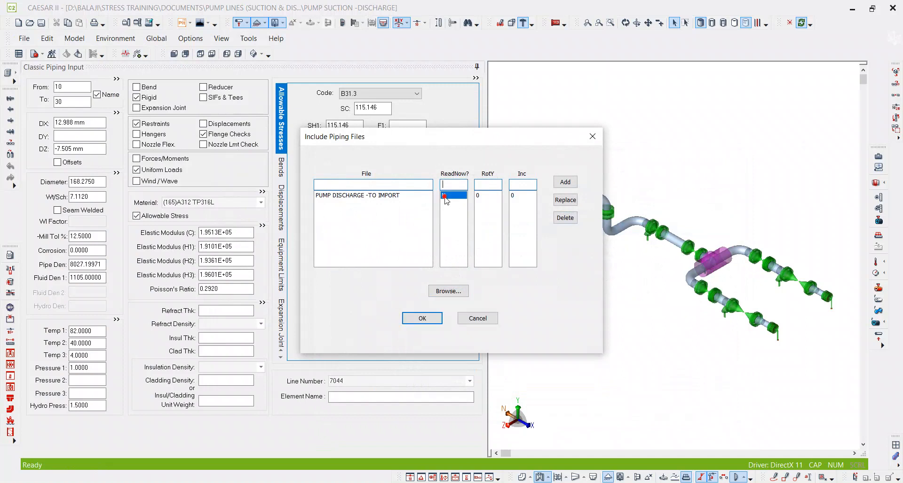
click(423, 319)
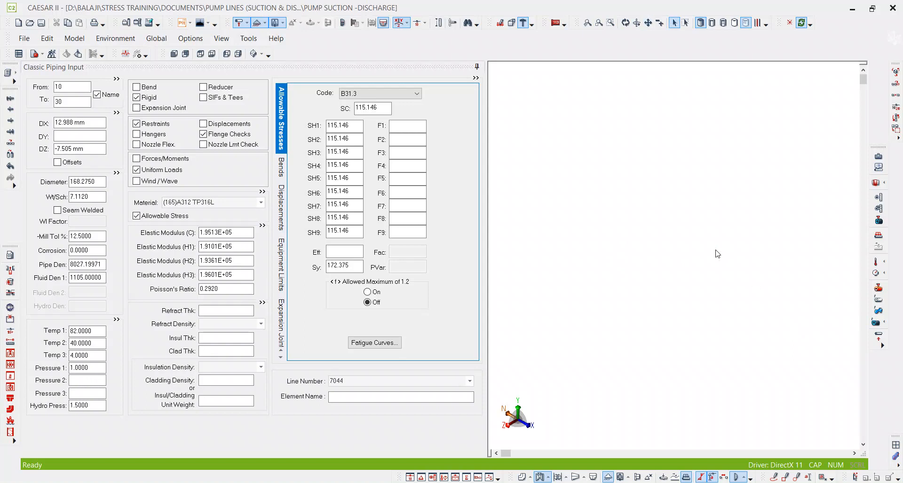
key(ctrl+f)
text(5000)
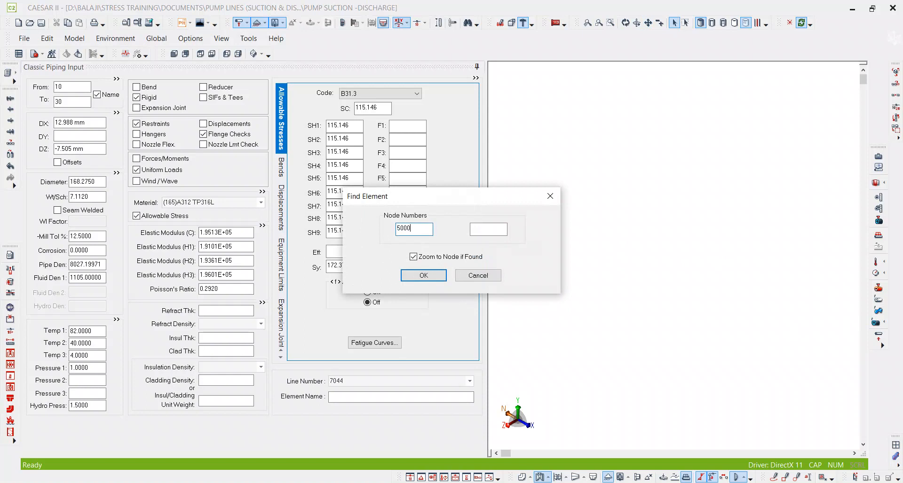
key(Return)
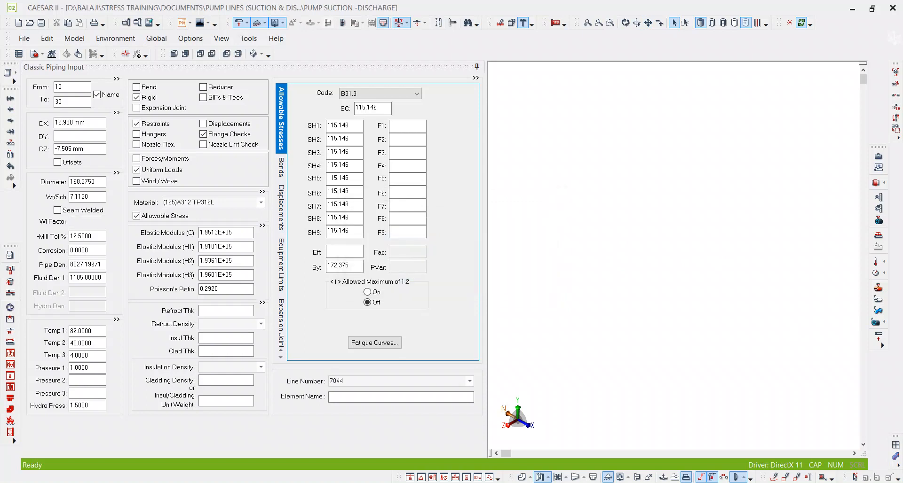
scroll(711, 224, down, 8)
scroll(718, 215, up, 5)
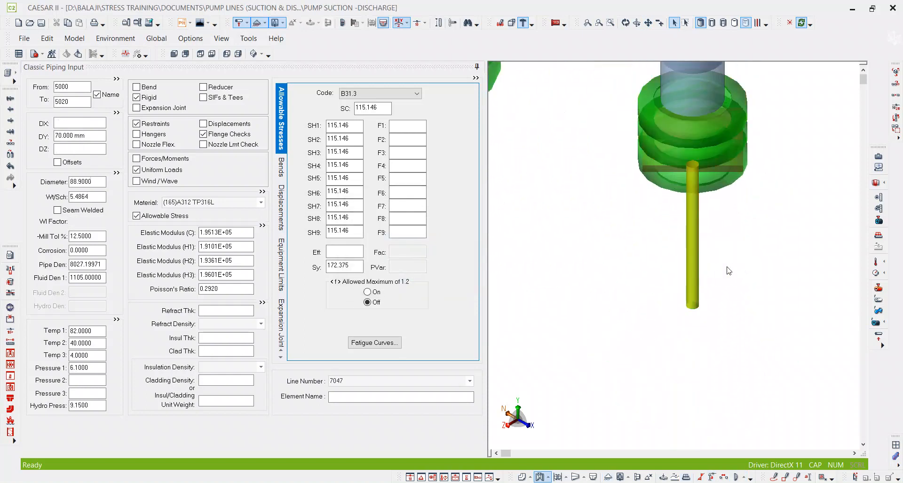
click(694, 202)
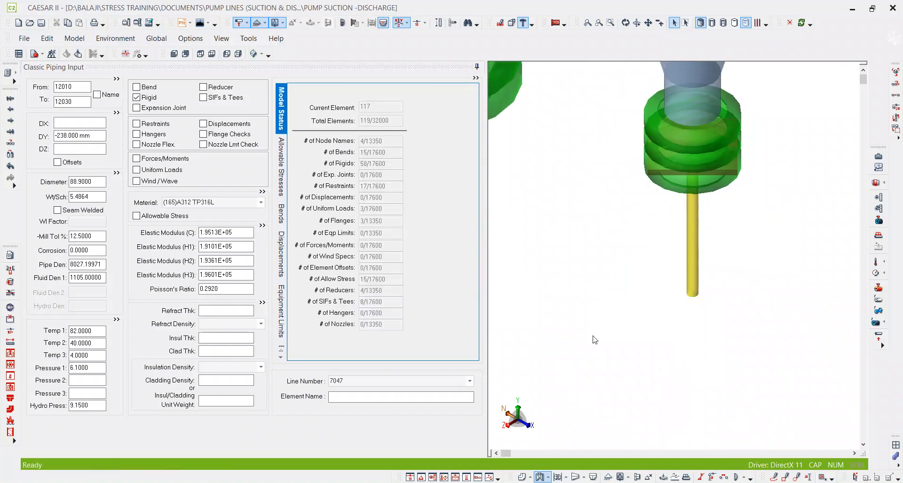
click(774, 478)
drag(696, 298, 698, 364)
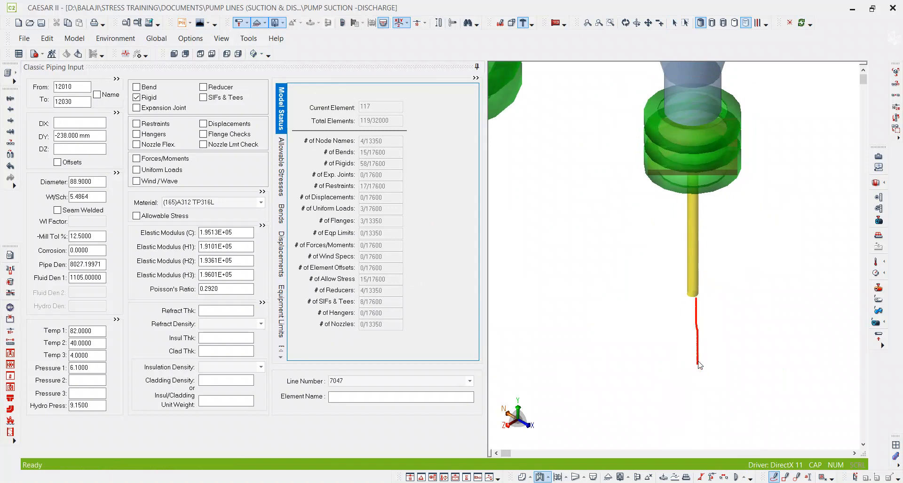
drag(702, 367, 705, 370)
mouse_move(695, 301)
mouse_down()
mouse_move(619, 272)
mouse_move(508, 192)
mouse_up()
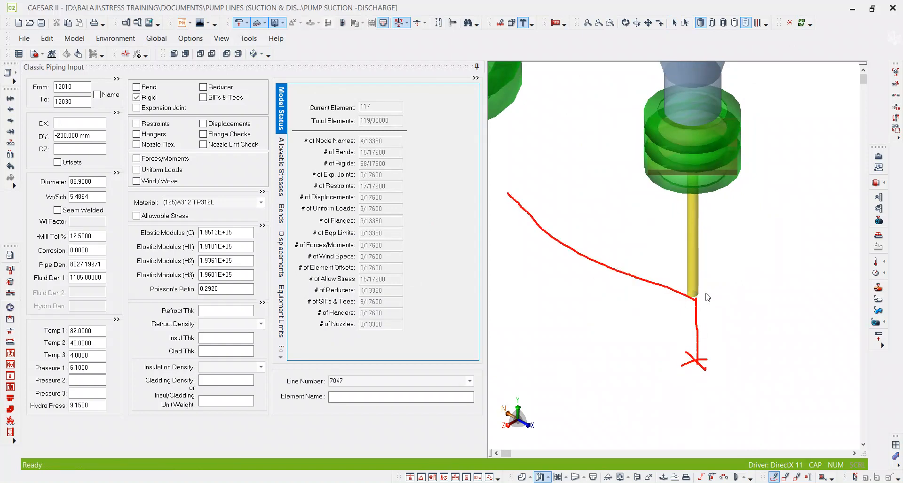
mouse_move(688, 288)
mouse_down()
mouse_move(695, 324)
mouse_move(694, 285)
mouse_up()
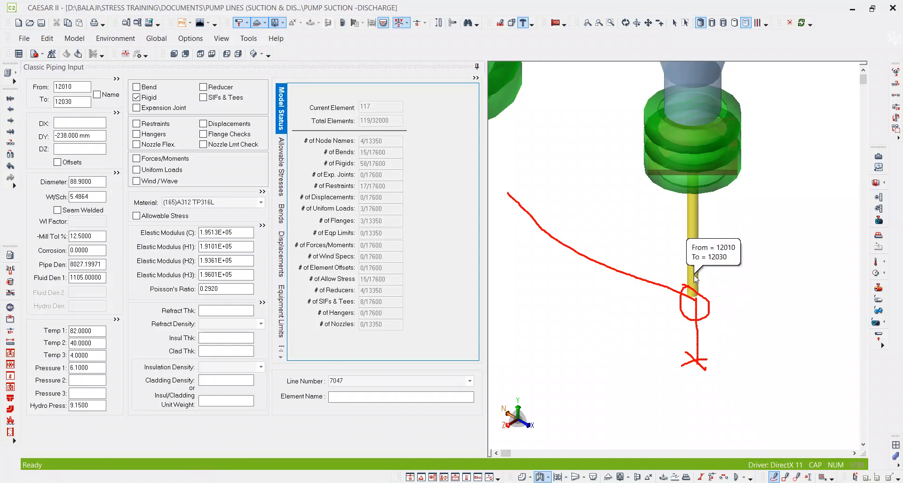
mouse_move(690, 306)
mouse_down()
mouse_move(702, 283)
mouse_move(710, 302)
mouse_up()
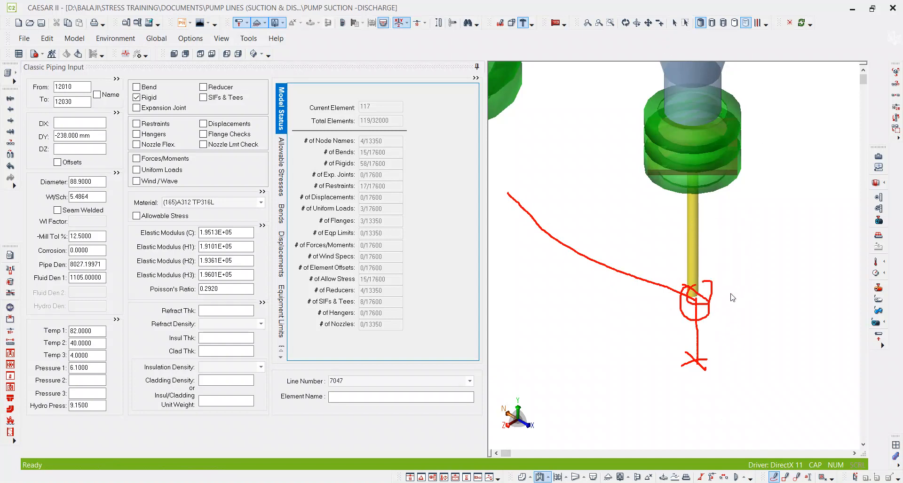
Clear the freehand annotation and find node 10 in the combined model.
key(Escape)
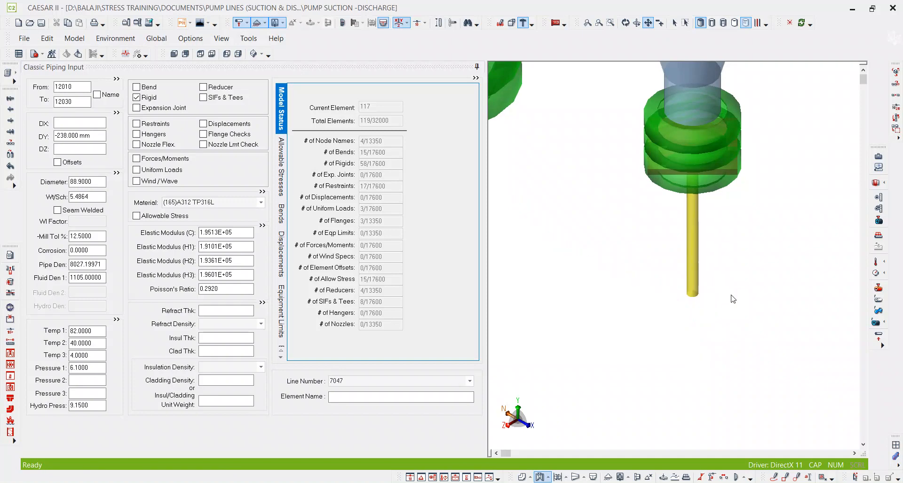
scroll(733, 297, down, 2)
scroll(733, 298, down, 2)
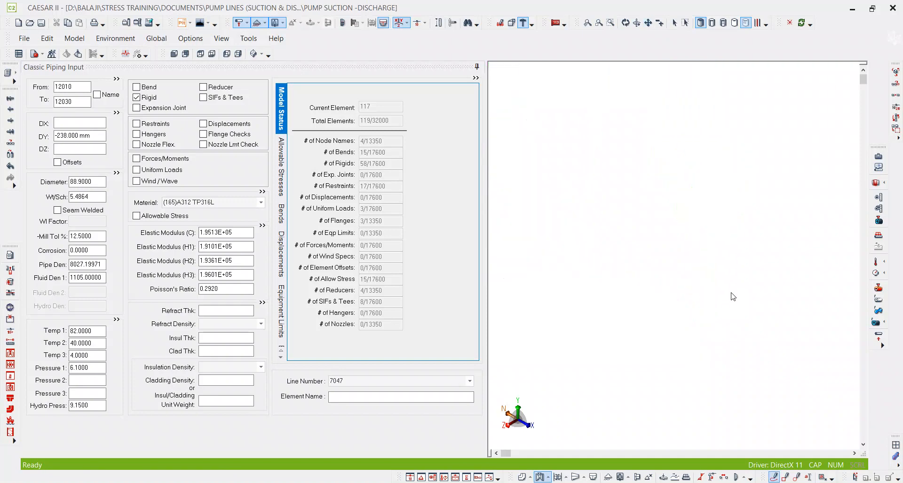
key(ctrl+f)
text(10)
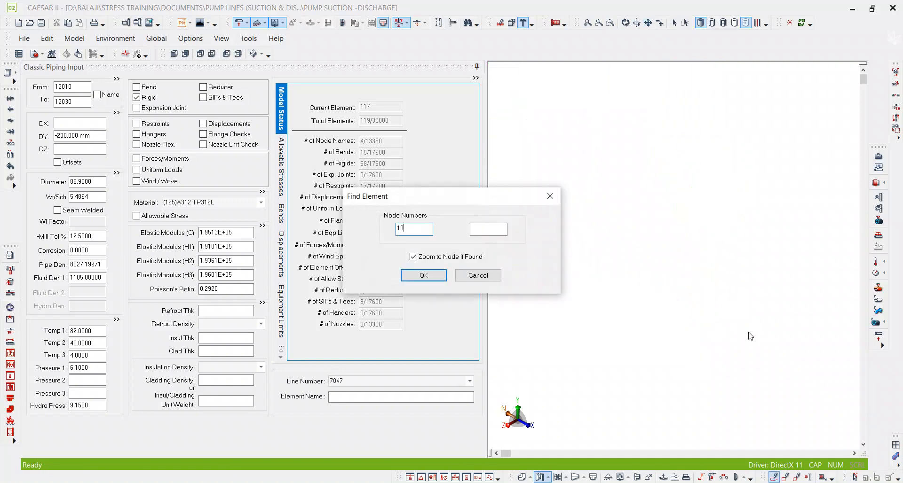
key(Return)
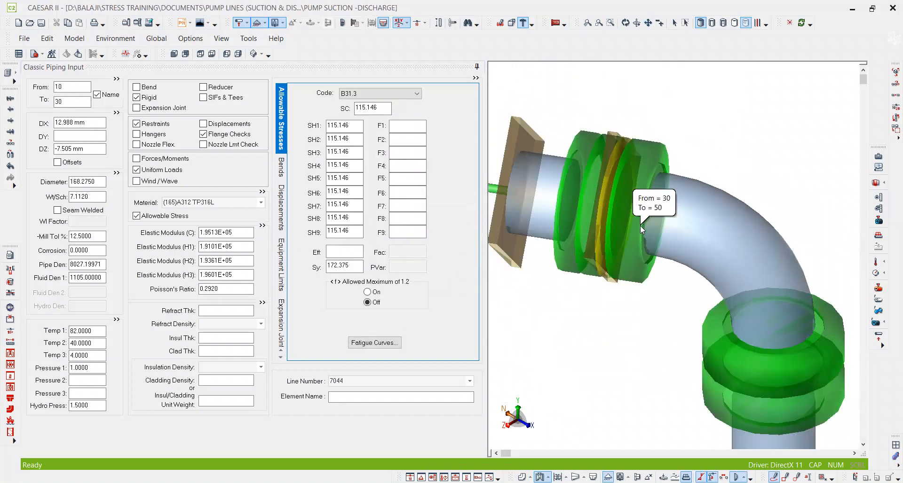
scroll(670, 250, down, 12)
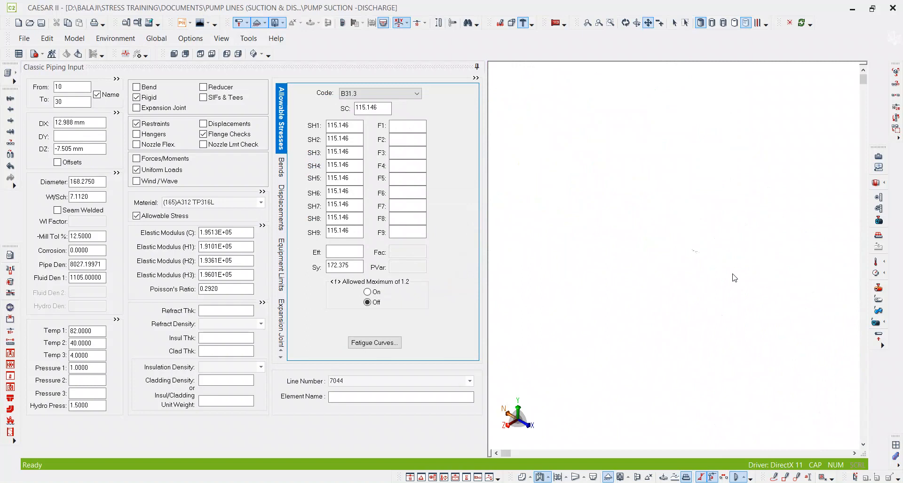
scroll(630, 230, up, 6)
scroll(628, 229, up, 5)
scroll(715, 230, up, 1)
scroll(712, 225, down, 2)
middle_drag(741, 330, 611, 254)
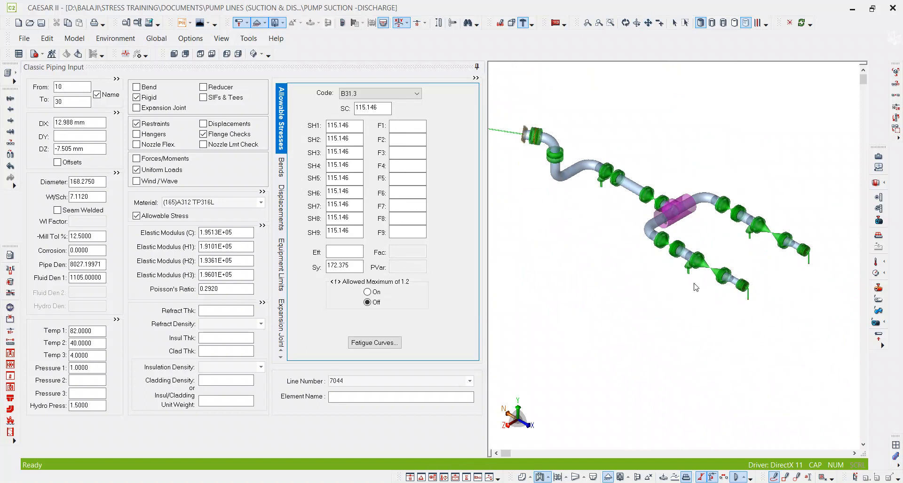
scroll(654, 186, up, 1)
middle_drag(797, 287, 699, 272)
scroll(699, 235, up, 5)
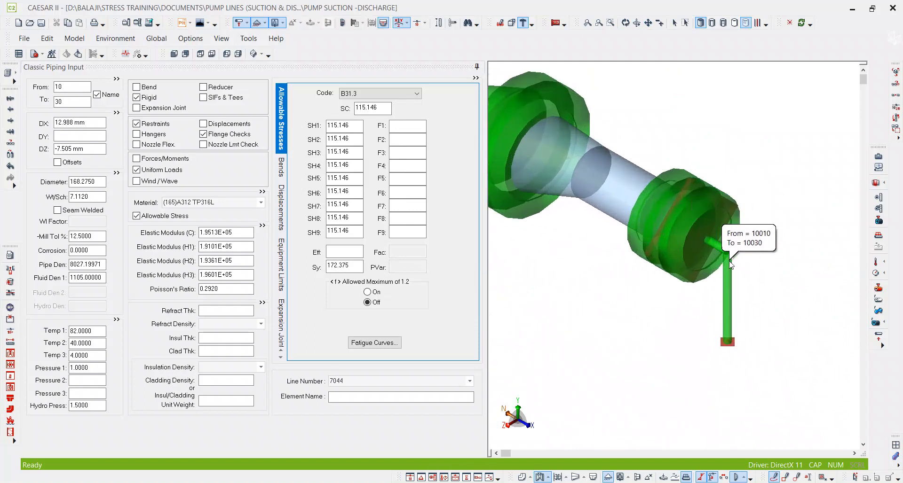
scroll(740, 243, up, 1)
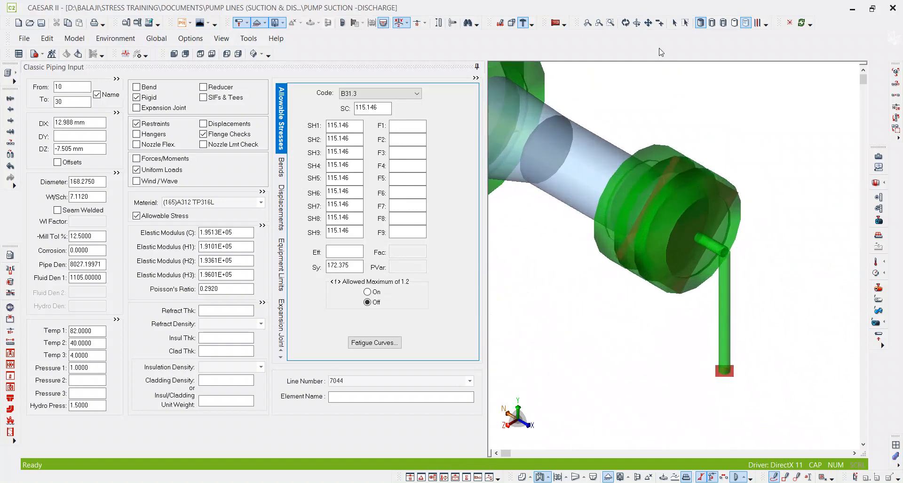
click(675, 23)
click(710, 242)
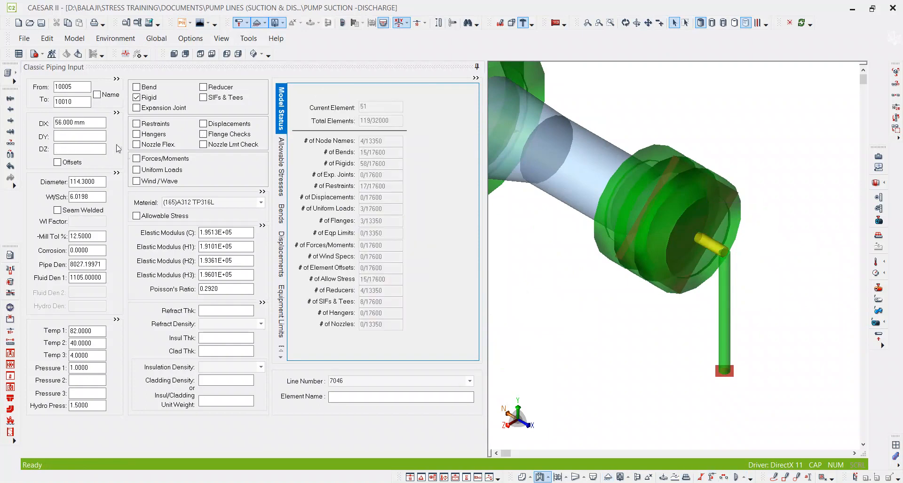
click(43, 92)
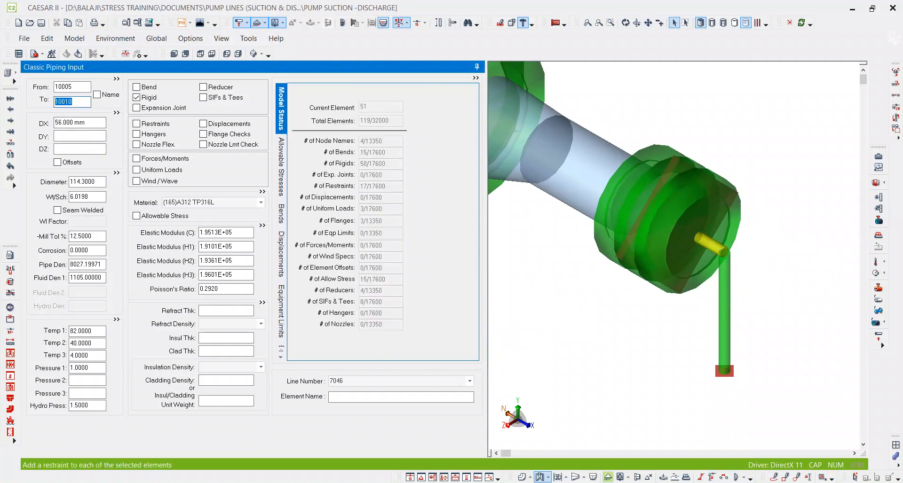
click(774, 478)
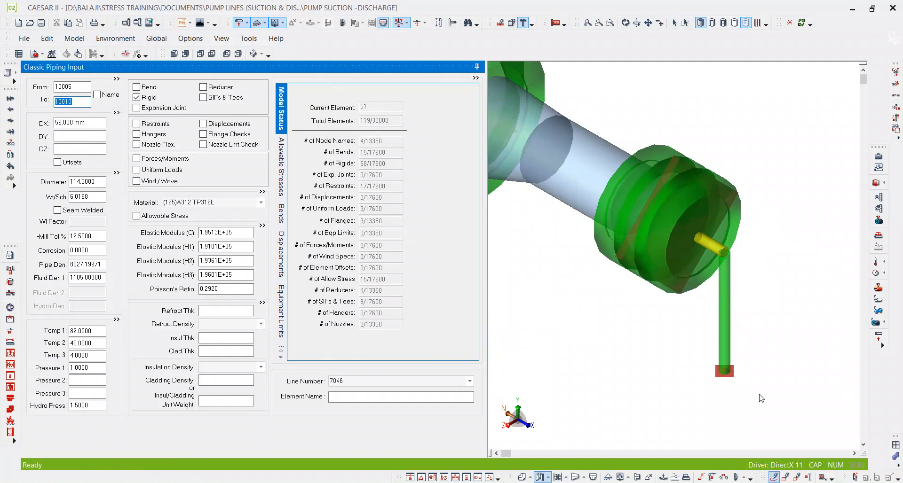
mouse_move(721, 182)
mouse_down()
mouse_move(716, 93)
mouse_move(730, 91)
mouse_up()
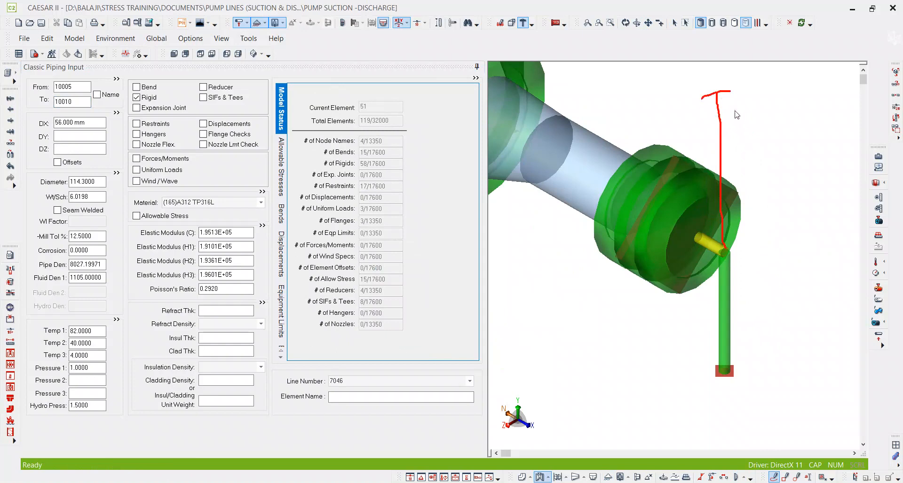
mouse_move(728, 242)
mouse_down()
mouse_move(720, 263)
mouse_move(728, 239)
mouse_up()
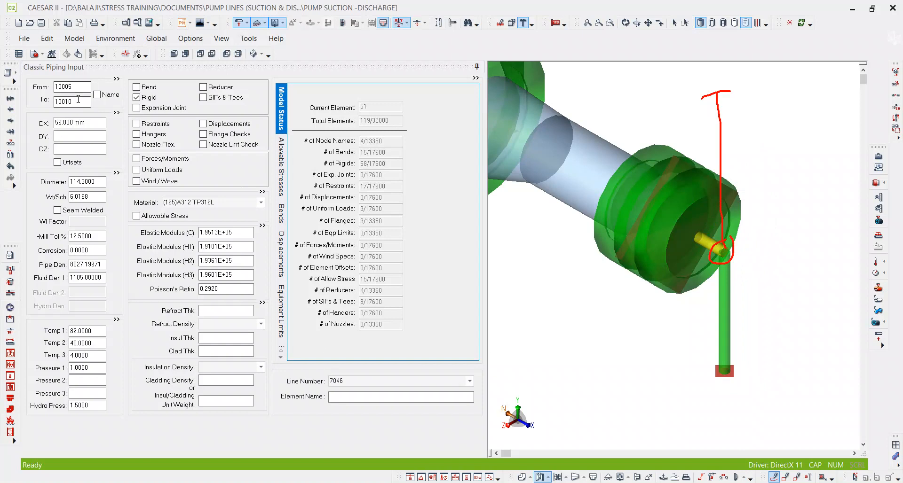
click(78, 101)
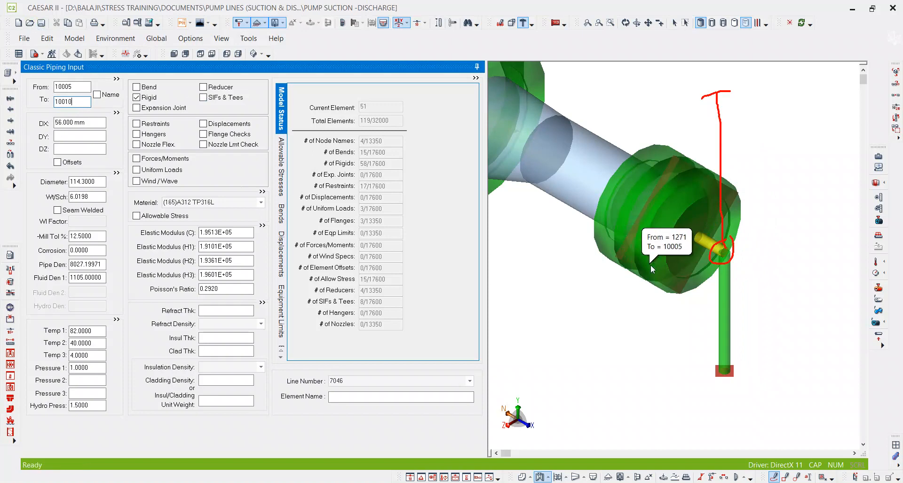
key(ctrl+f)
text(500)
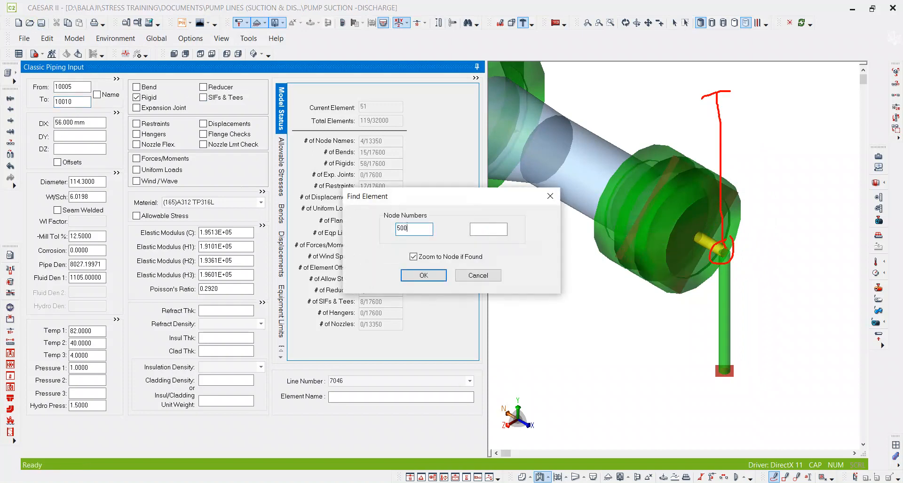
text(0)
key(Return)
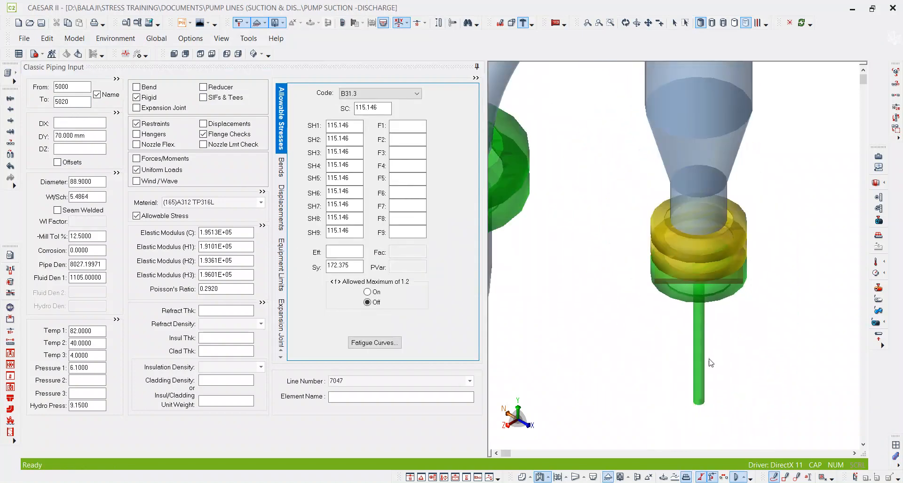
scroll(679, 306, down, 3)
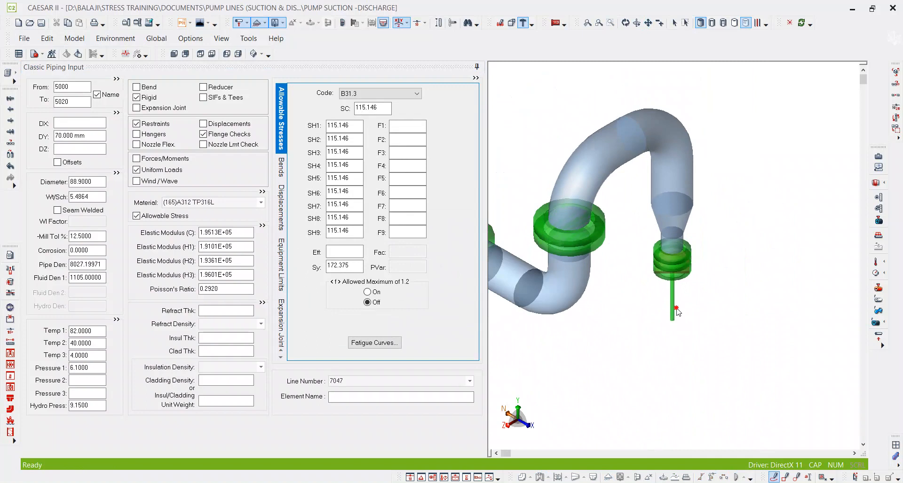
click(672, 296)
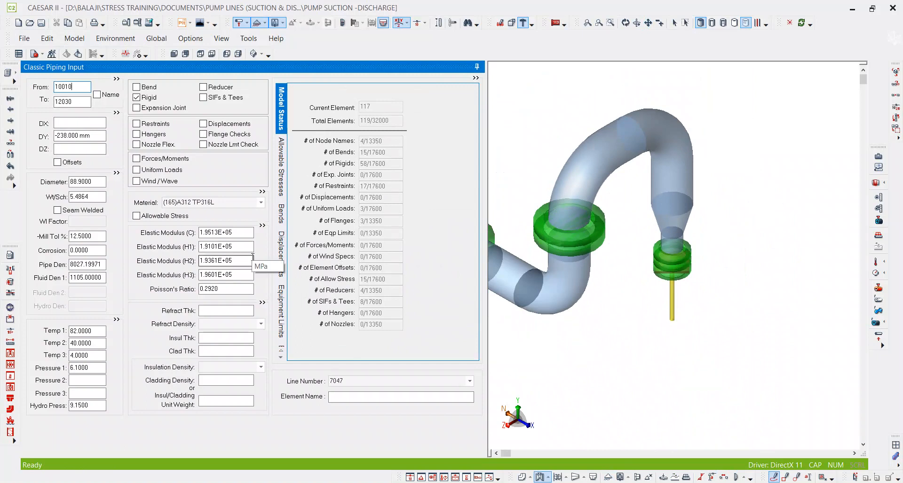
double_click(80, 86)
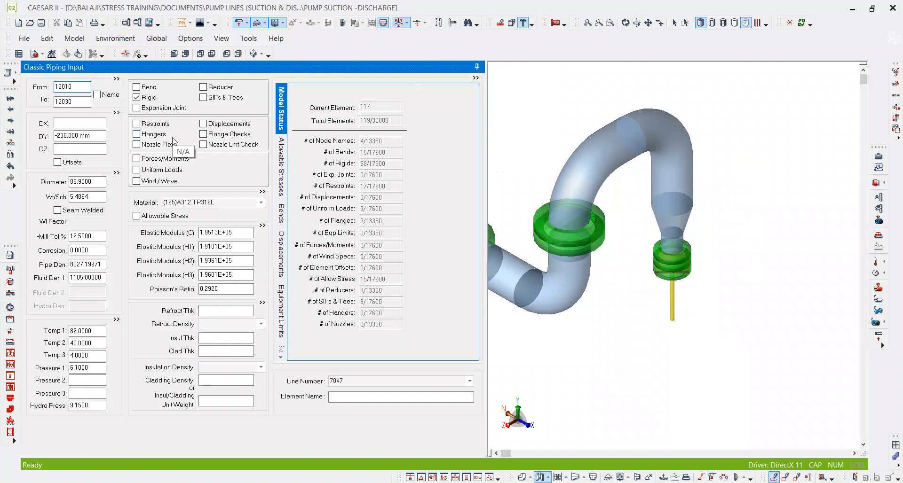
key(Tab)
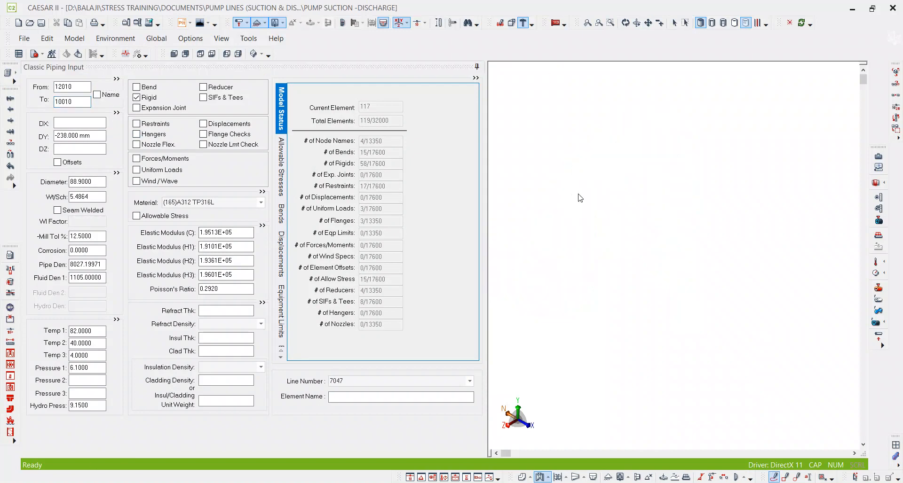
Inspect the combined suction and discharge piping around both pumps from several angles.
middle_drag(705, 261, 636, 228)
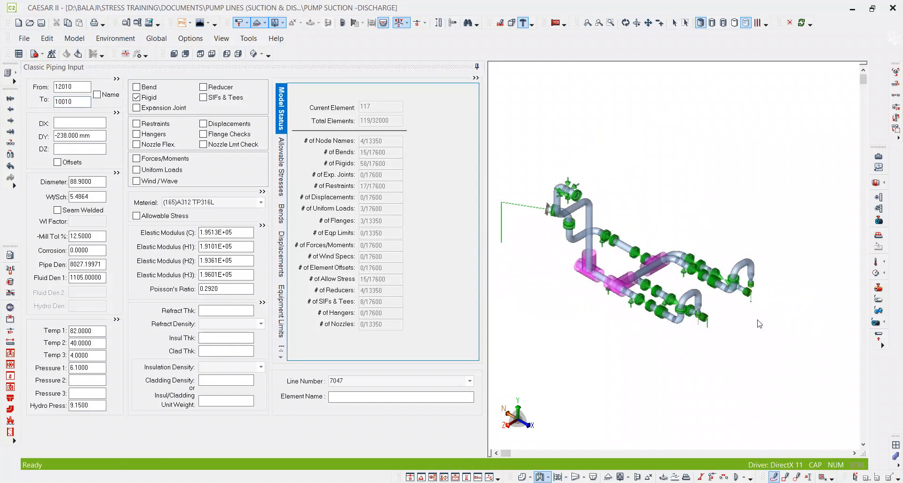
scroll(756, 320, up, 3)
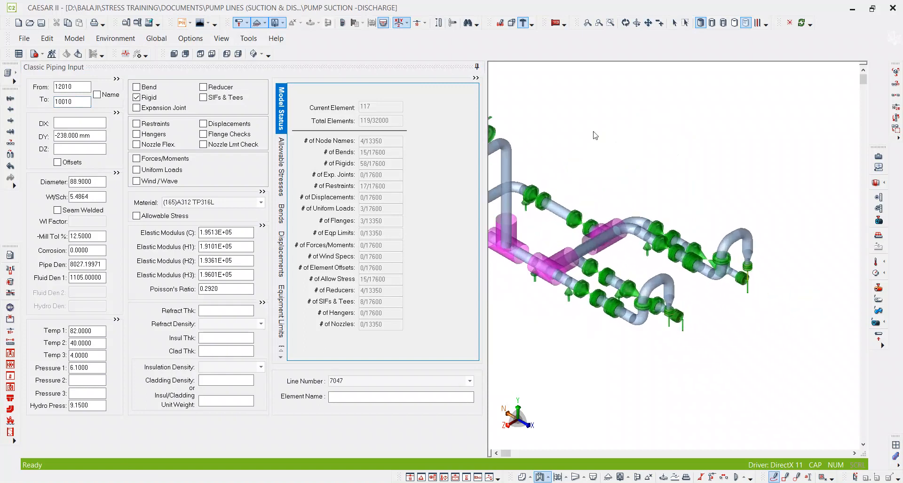
click(626, 23)
drag(694, 326, 634, 302)
scroll(635, 301, up, 1)
scroll(634, 301, up, 4)
middle_drag(689, 345, 637, 304)
scroll(636, 304, down, 3)
mouse_move(655, 304)
mouse_down()
mouse_move(701, 346)
mouse_move(697, 333)
mouse_up()
scroll(650, 253, up, 5)
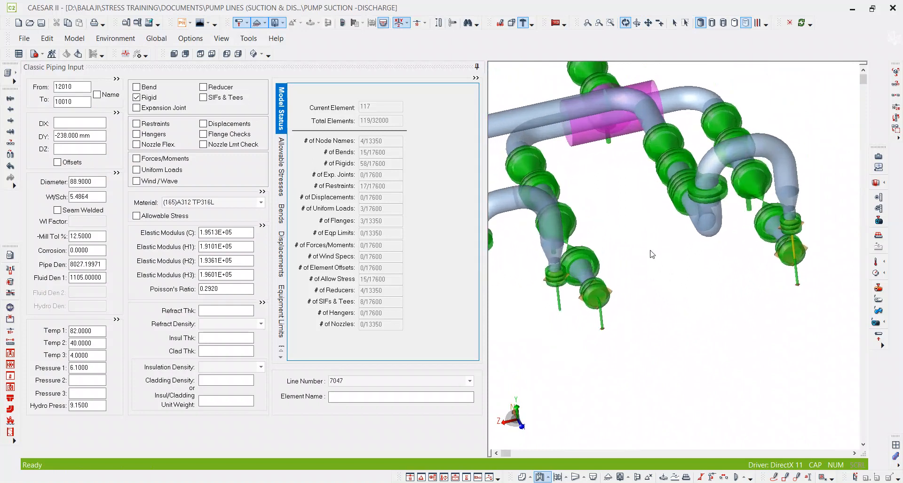
scroll(614, 283, down, 4)
mouse_move(614, 284)
mouse_down()
mouse_move(617, 334)
mouse_move(677, 312)
mouse_move(627, 321)
mouse_move(611, 358)
mouse_move(679, 342)
mouse_move(680, 328)
mouse_move(719, 333)
mouse_up()
drag(591, 360, 591, 381)
scroll(600, 156, up, 3)
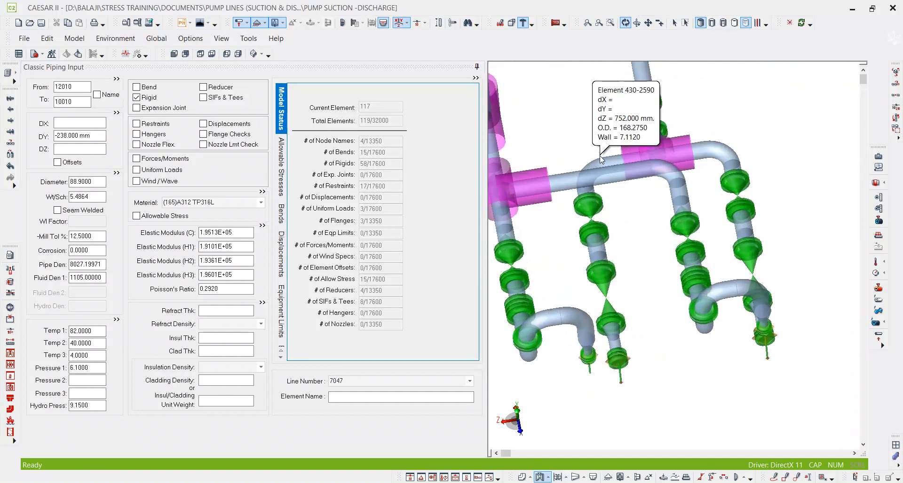
middle_drag(605, 297, 603, 224)
scroll(598, 316, up, 3)
drag(606, 354, 603, 327)
scroll(572, 202, up, 3)
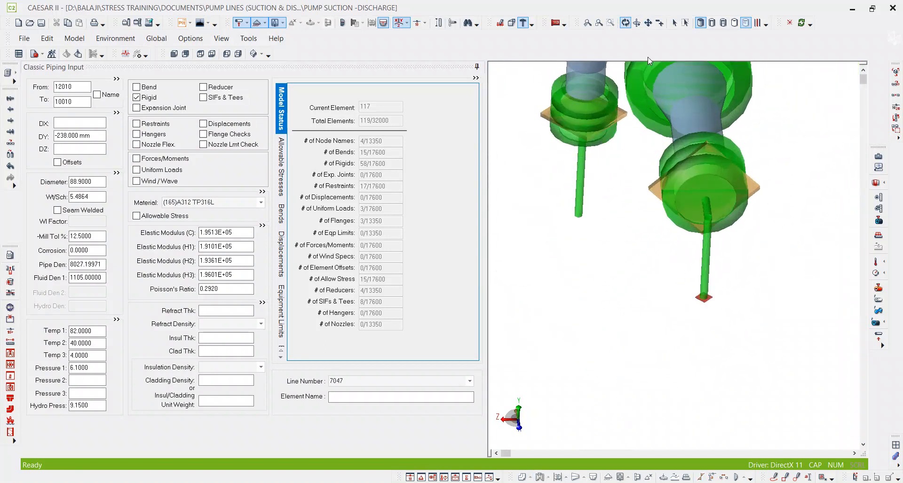
click(675, 23)
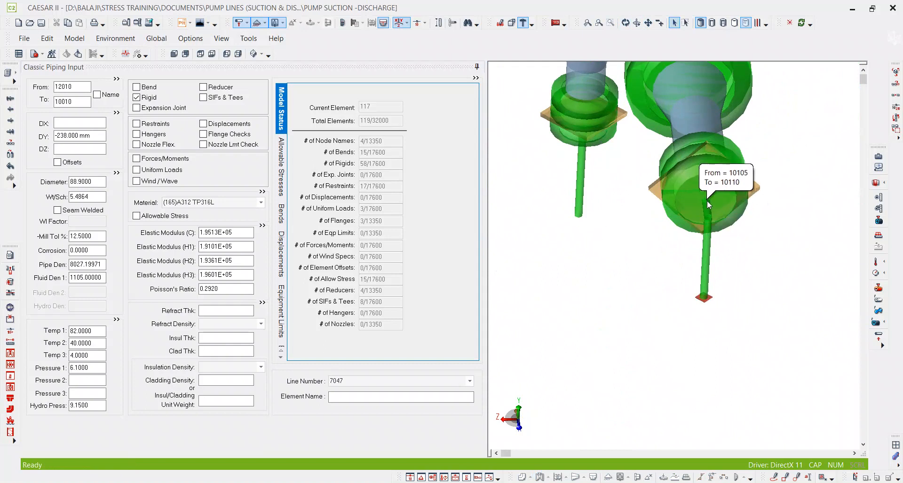
click(78, 103)
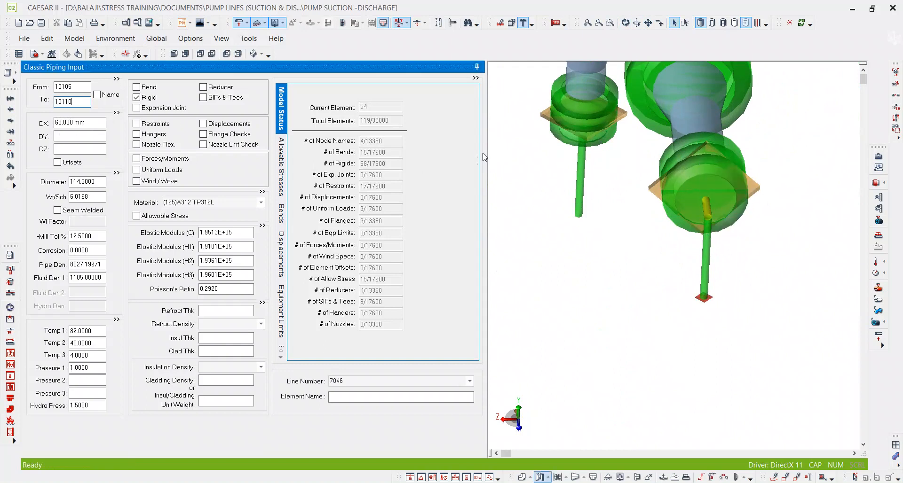
click(579, 178)
drag(83, 103, 31, 102)
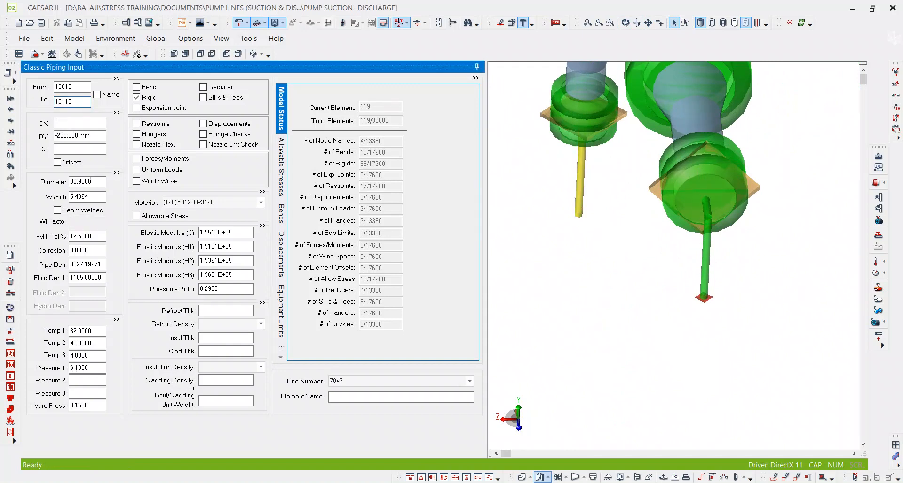
Inspect the second pump's suction and discharge nozzles and select the flange element 5481-13010.
mouse_move(770, 279)
middle_down()
mouse_move(776, 272)
mouse_move(762, 281)
middle_up()
scroll(762, 281, down, 1)
click(760, 304)
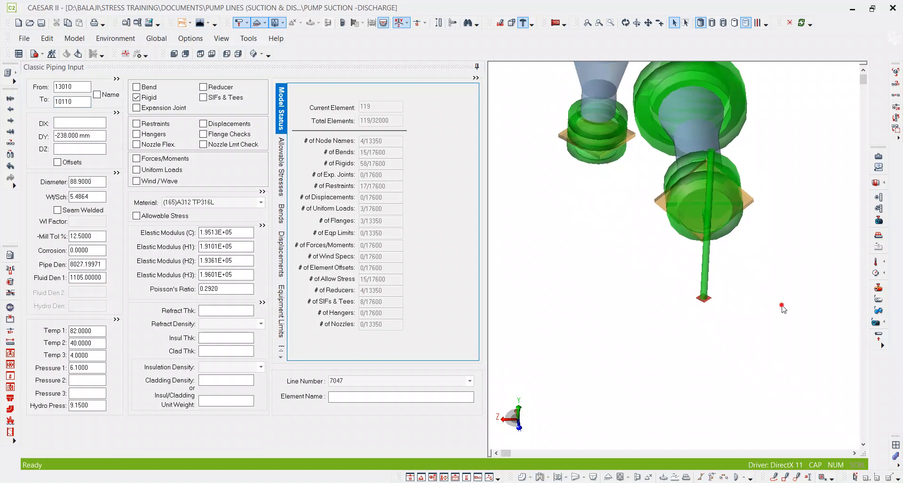
click(625, 23)
mouse_move(661, 351)
mouse_down()
mouse_move(709, 357)
mouse_move(651, 316)
mouse_up()
scroll(714, 340, down, 5)
scroll(653, 263, up, 6)
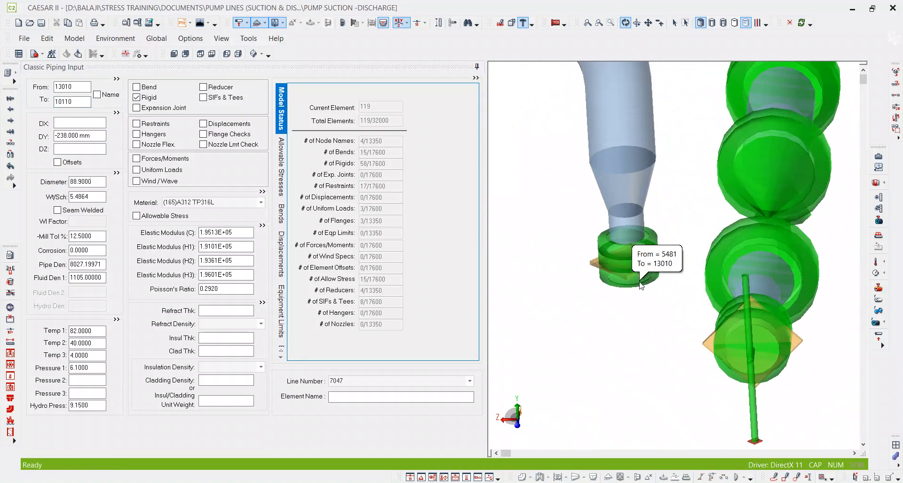
click(674, 23)
click(636, 284)
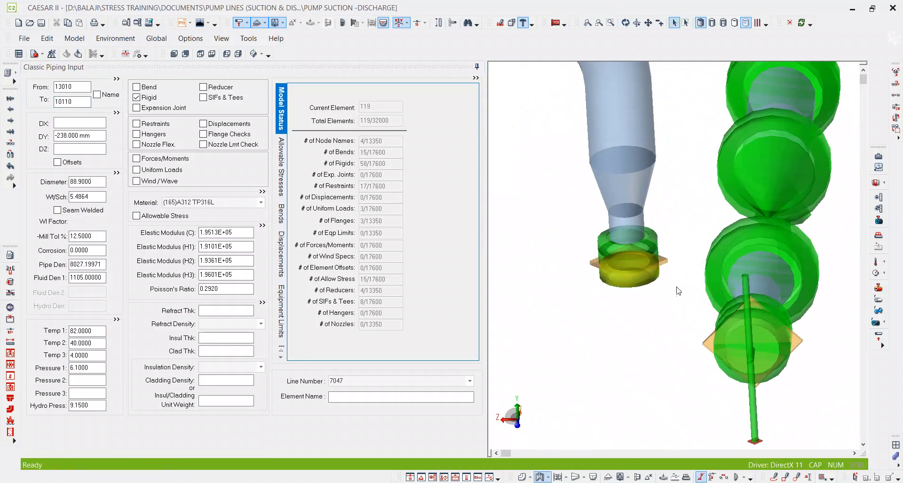
Examine the second pump's discharge nozzle against its suction nozzle in plan view to check their horizontal alignment.
scroll(658, 287, down, 6)
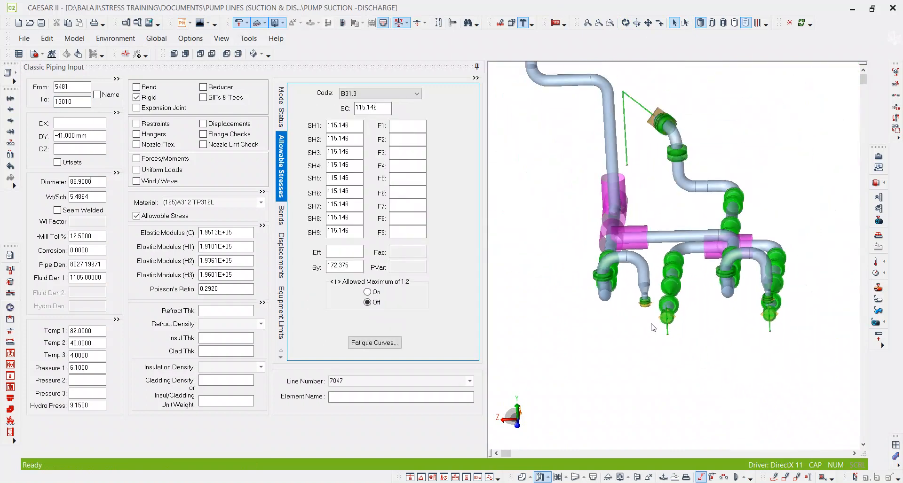
click(625, 22)
drag(663, 275, 680, 395)
scroll(743, 287, up, 4)
middle_drag(742, 286, 747, 344)
scroll(747, 344, down, 1)
scroll(665, 363, down, 2)
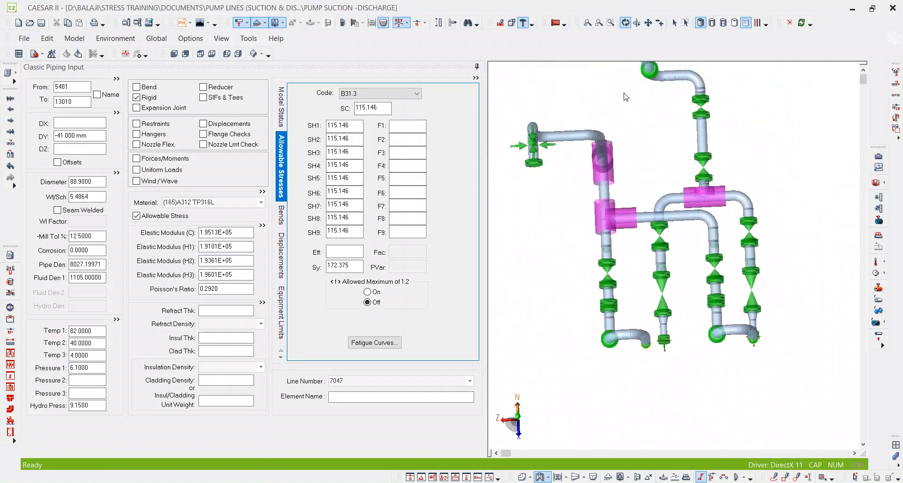
click(774, 478)
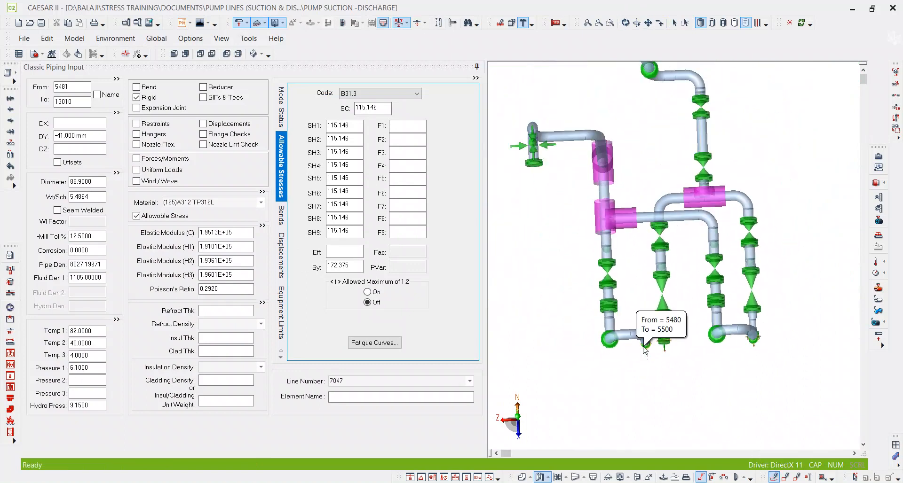
mouse_move(649, 348)
mouse_down()
mouse_move(656, 367)
mouse_move(674, 348)
mouse_up()
scroll(640, 340, up, 5)
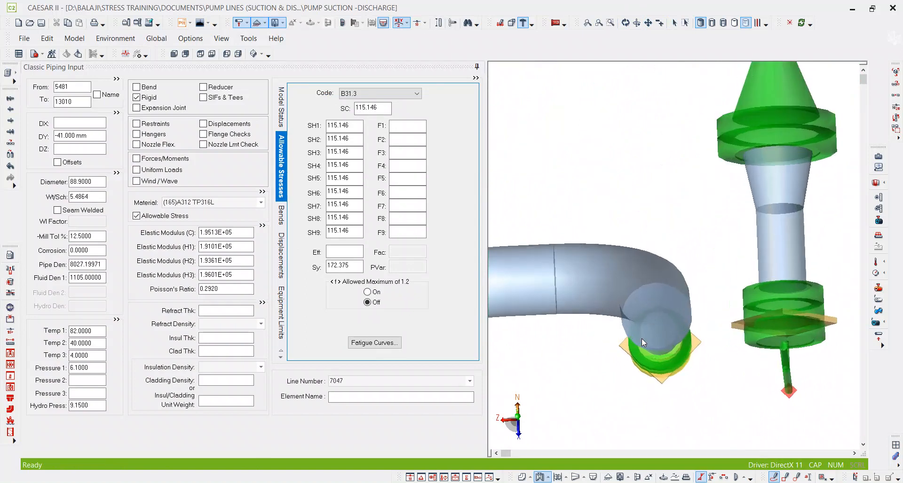
middle_drag(711, 386, 650, 304)
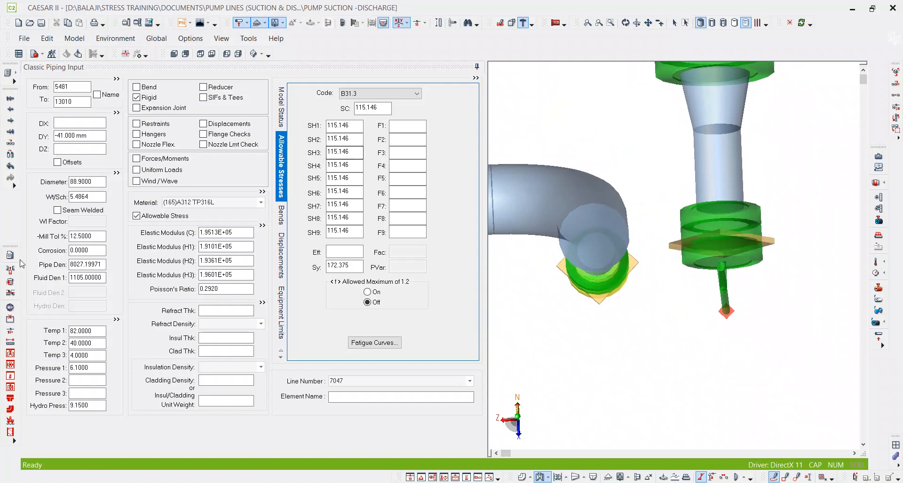
Measure the distance between element nodes 5480 and 10110, then close the distance measurement.
click(10, 342)
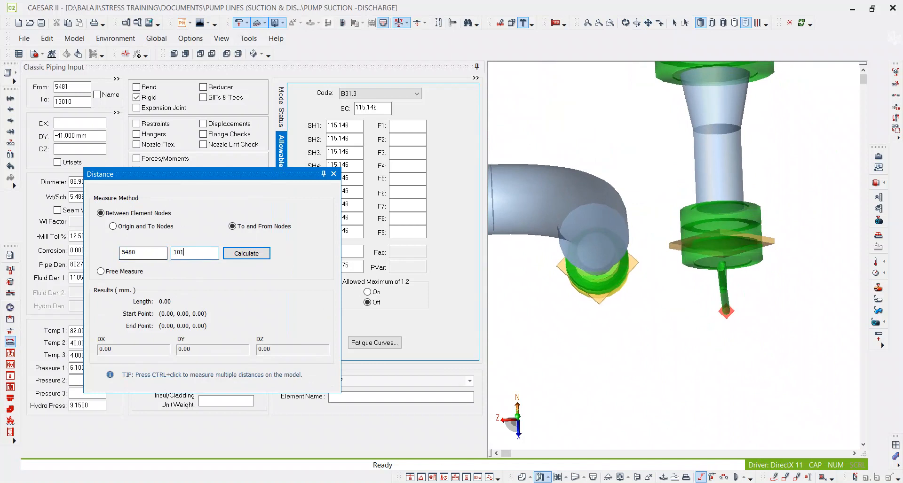
key(Return)
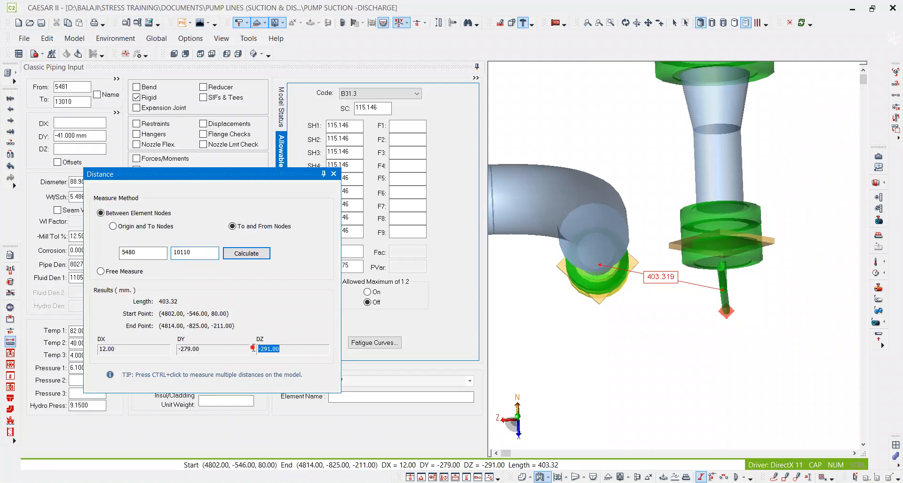
click(333, 174)
Select discharge header element 5440-5460 and adjust its DZ by -291 mm to 1449 mm.
click(674, 23)
scroll(674, 209, down, 3)
scroll(672, 206, down, 3)
middle_drag(674, 70, 636, 185)
scroll(637, 185, up, 2)
click(636, 185)
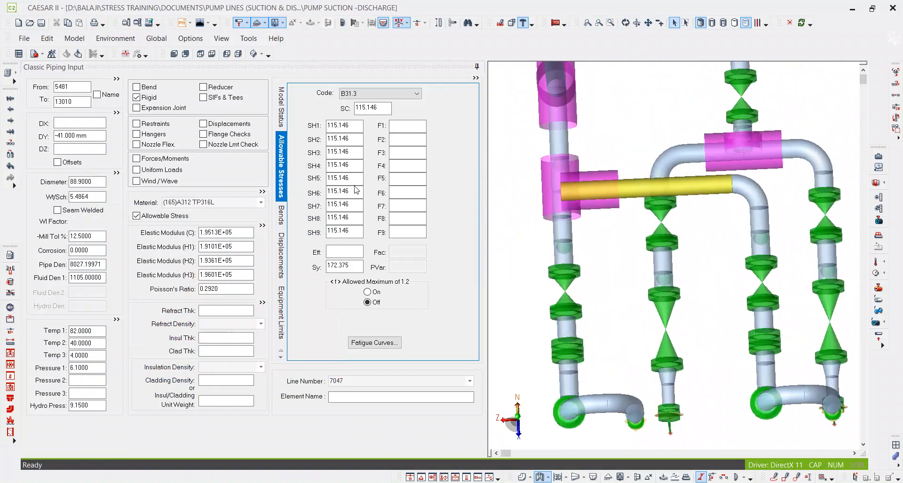
click(55, 148)
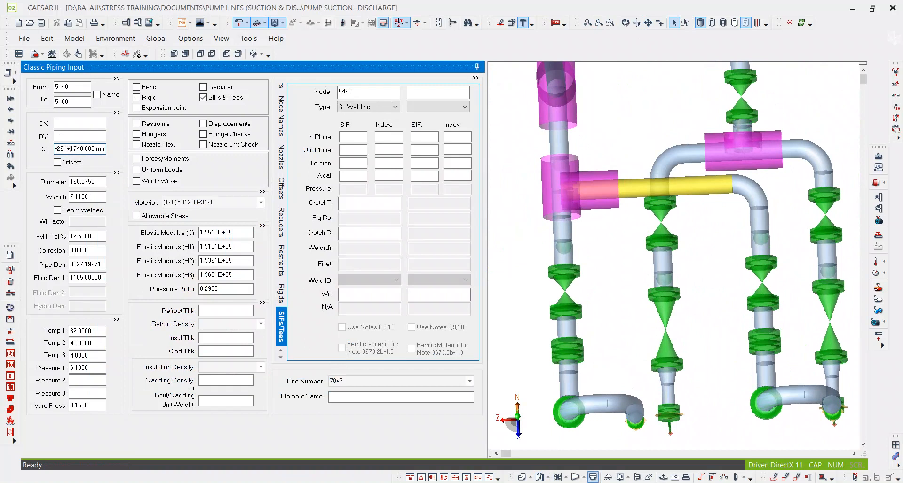
text(-291+)
key(Tab)
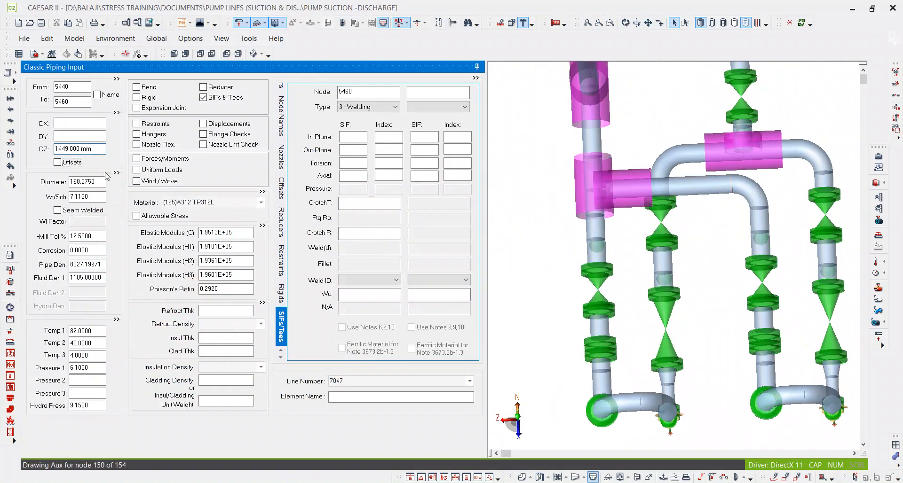
Inspect the alignment of both pumps' discharge and suction nozzles and the whole combined layout from several angles.
middle_drag(624, 311, 596, 241)
scroll(596, 240, down, 2)
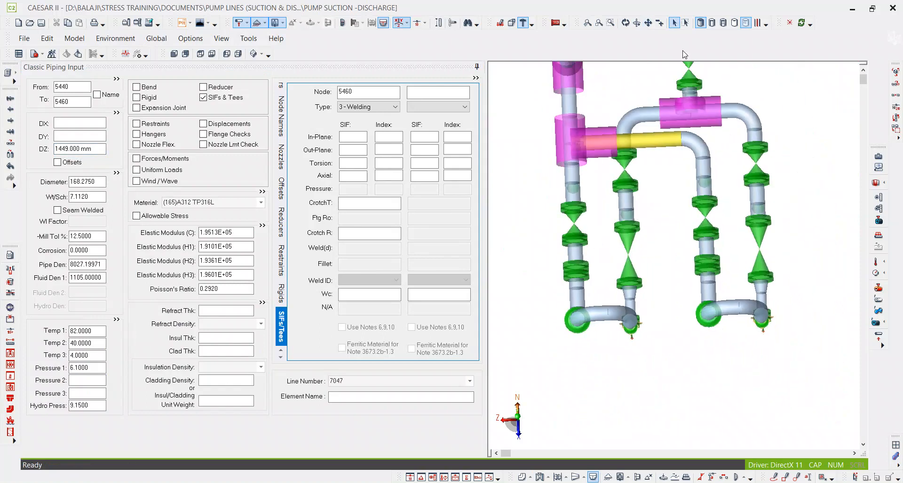
click(625, 22)
drag(679, 287, 643, 226)
scroll(615, 266, up, 6)
drag(532, 376, 655, 390)
scroll(655, 388, down, 5)
drag(722, 259, 750, 292)
scroll(747, 290, down, 4)
drag(641, 285, 649, 305)
scroll(645, 306, up, 2)
scroll(645, 305, up, 4)
drag(639, 335, 579, 293)
scroll(579, 292, down, 5)
drag(695, 363, 600, 353)
drag(700, 310, 713, 341)
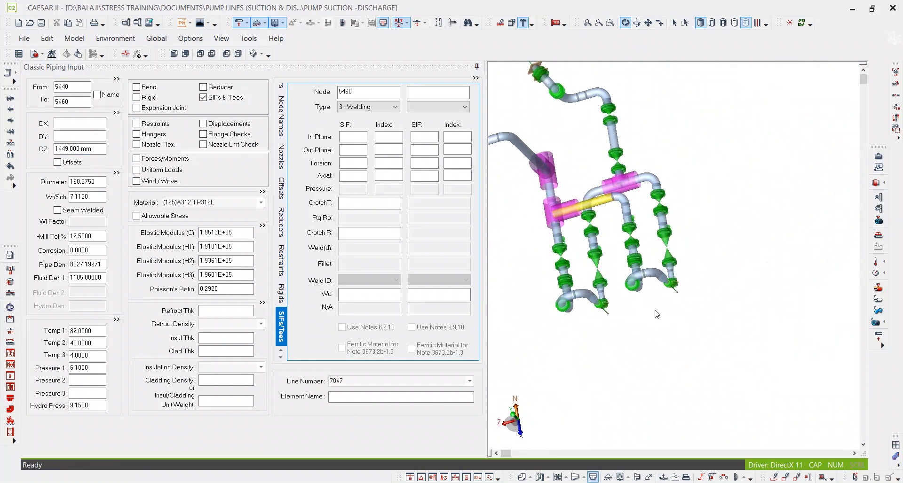
scroll(594, 304, up, 3)
scroll(637, 387, down, 5)
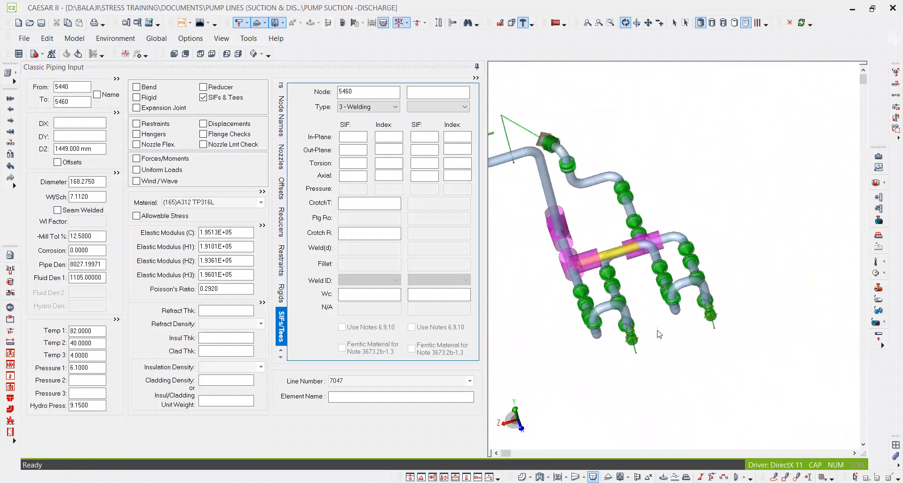
click(254, 54)
drag(701, 291, 632, 345)
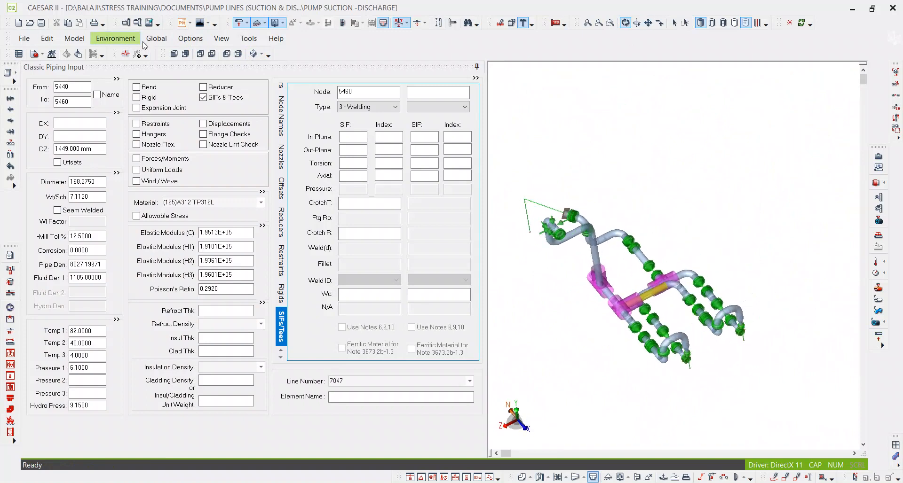
Display Temp 1 colour-coded on the combined model in isometric view and examine both pump branches.
click(255, 53)
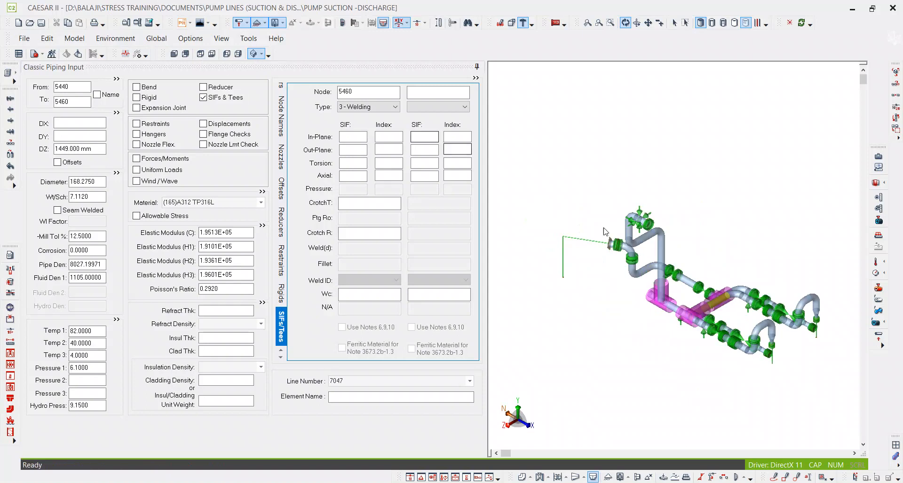
click(870, 262)
click(863, 265)
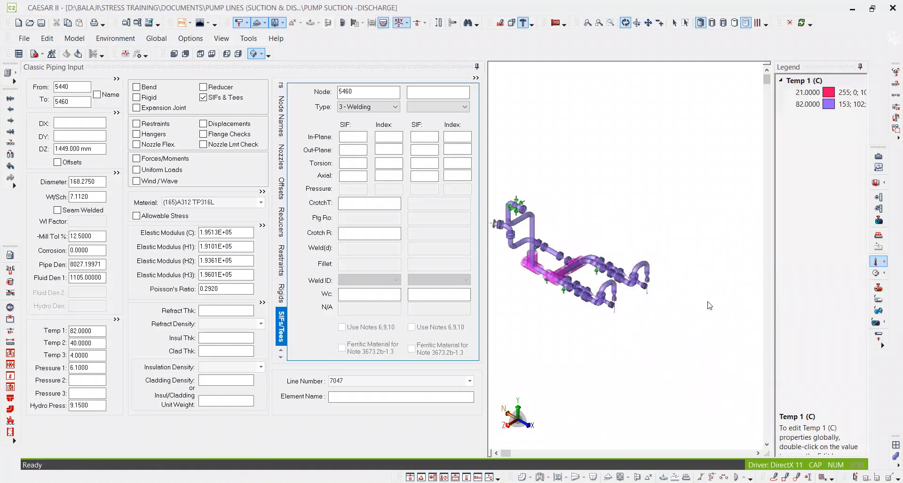
scroll(633, 298, up, 10)
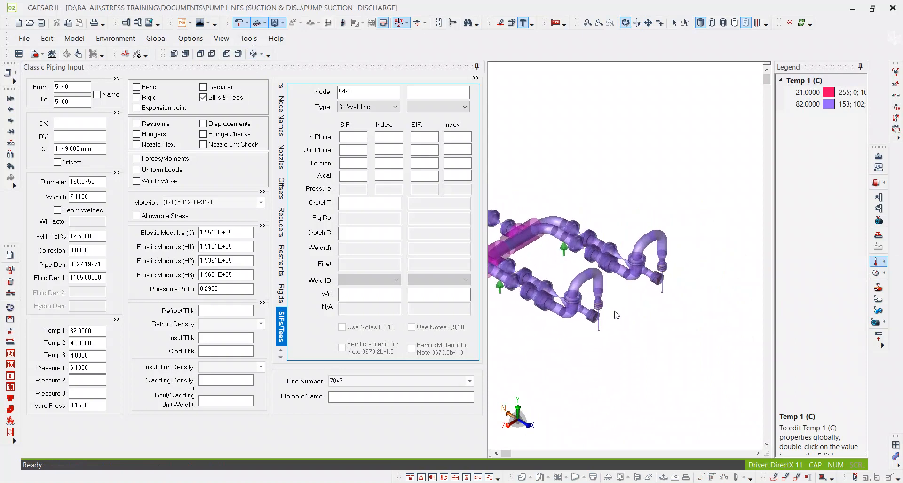
scroll(605, 322, down, 5)
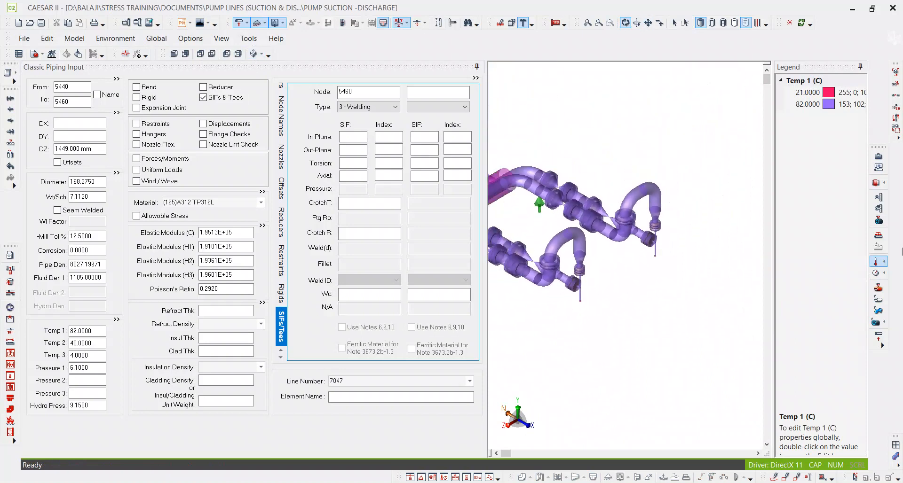
Display Temp 2 colour-coded on the model and examine the suction and discharge piping at both pumps.
click(875, 262)
click(867, 284)
middle_drag(618, 309, 659, 312)
scroll(658, 313, down, 4)
middle_drag(595, 275, 669, 283)
scroll(518, 187, up, 3)
scroll(518, 187, up, 3)
middle_drag(539, 225, 649, 205)
scroll(613, 208, up, 5)
scroll(592, 222, down, 12)
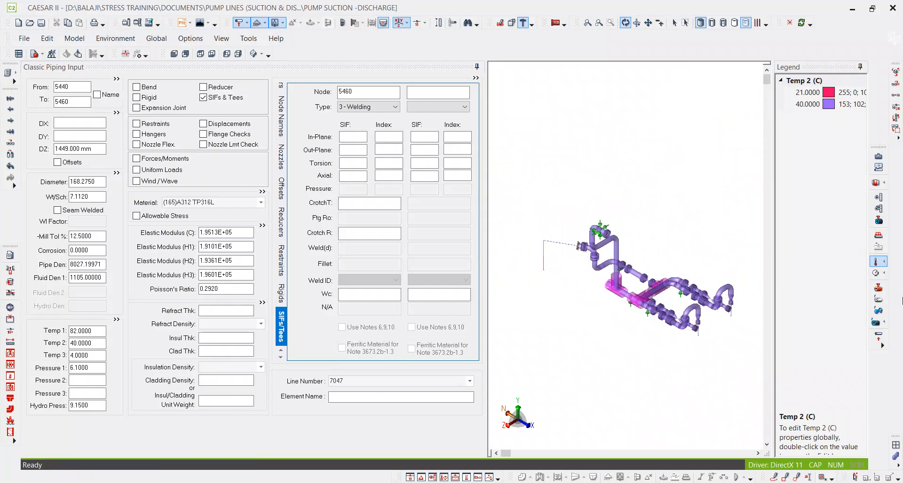
Display Temp 3 colour-coded on the model and examine the piping around the header and pumps.
click(876, 262)
click(872, 299)
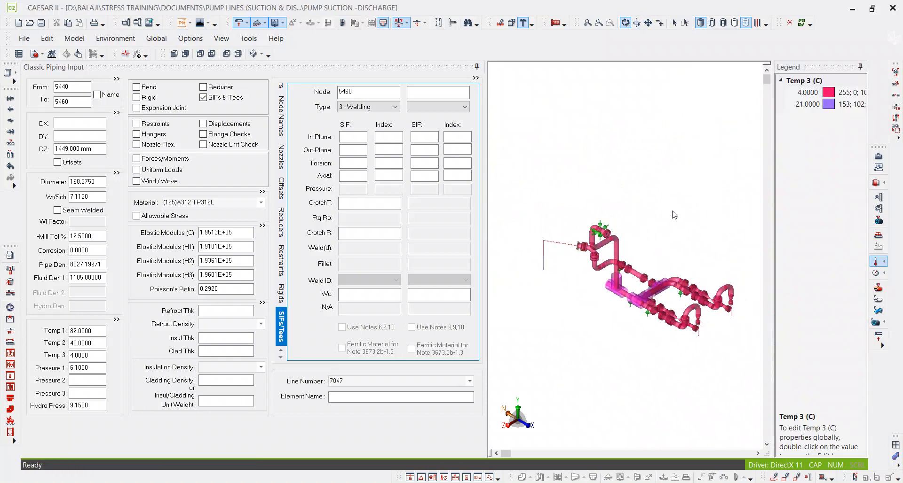
scroll(563, 262, up, 5)
scroll(523, 278, down, 3)
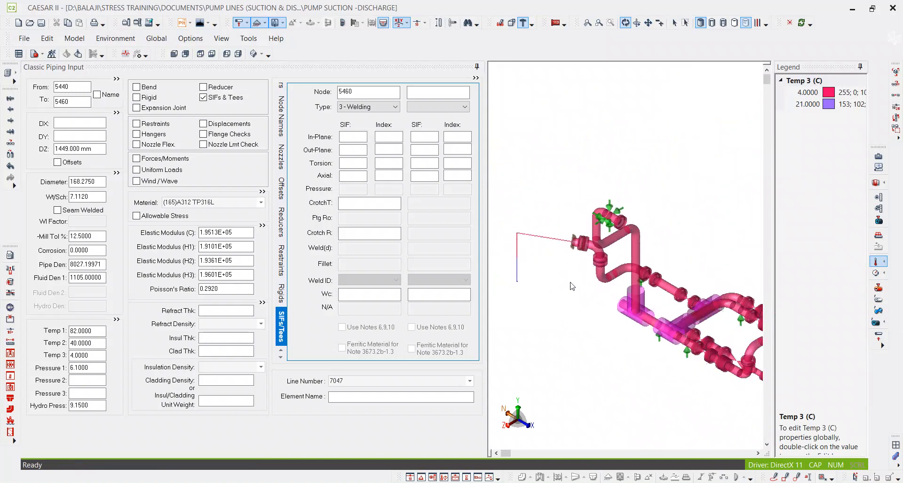
middle_drag(623, 298, 521, 225)
Display Temp 4 colour-coded on the model and examine how the two pumps' branches differ in temperature.
click(876, 262)
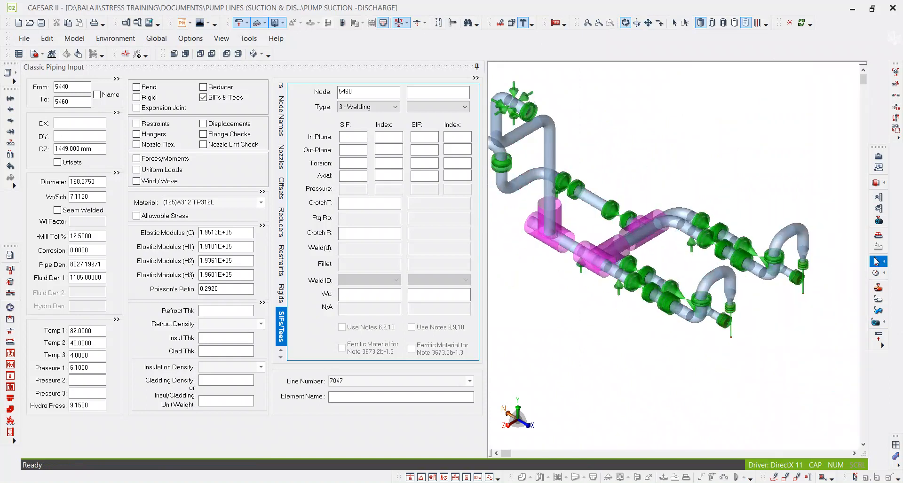
click(868, 308)
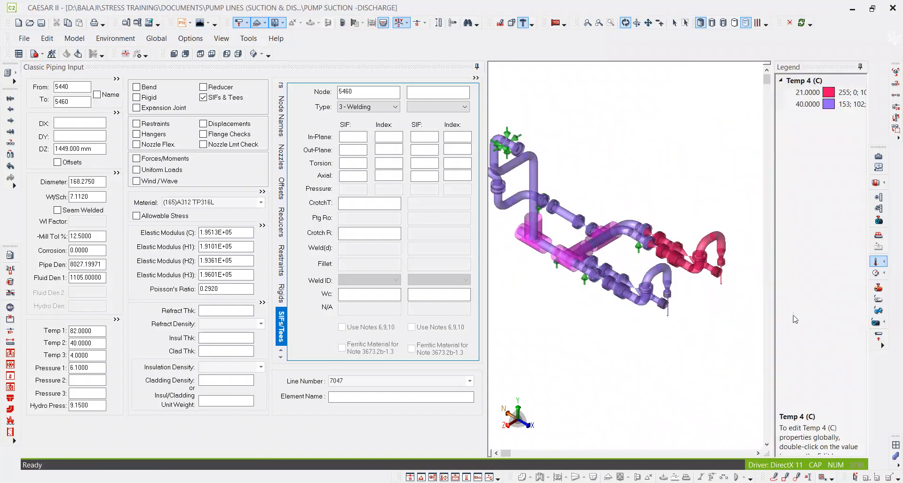
middle_drag(687, 310, 623, 298)
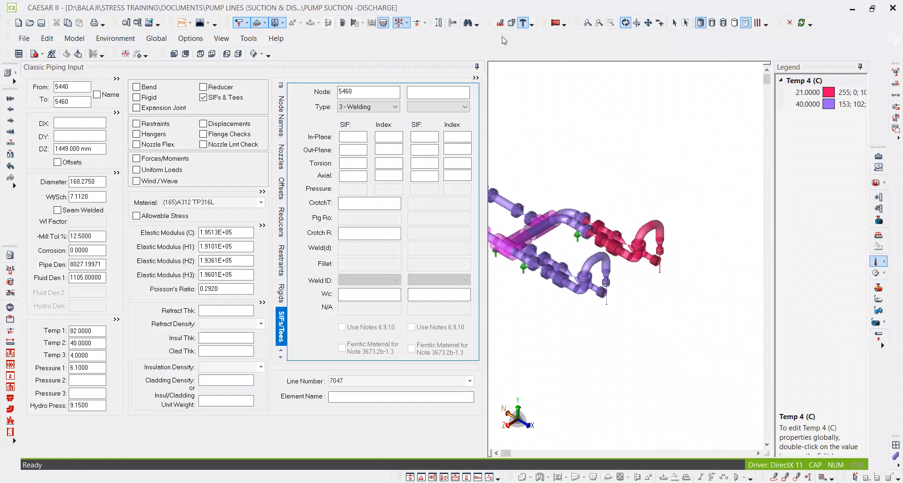
click(625, 24)
drag(621, 130, 620, 137)
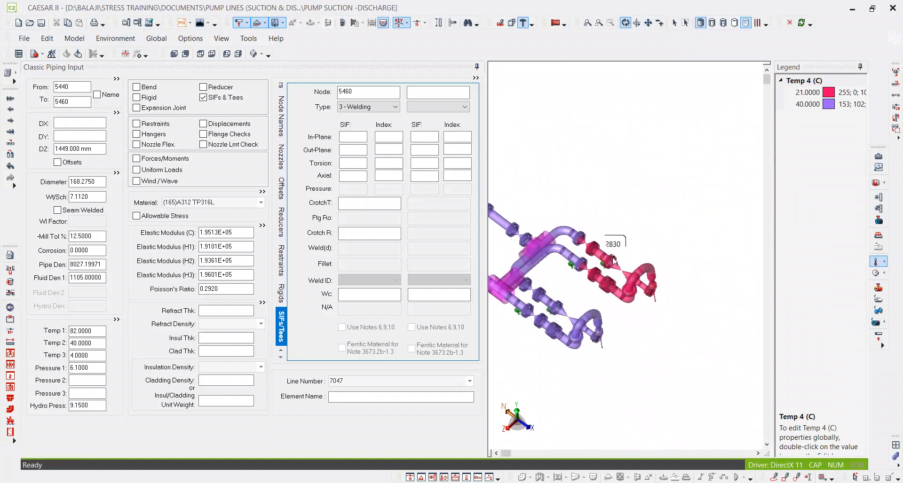
scroll(606, 274, up, 3)
middle_drag(603, 274, 600, 218)
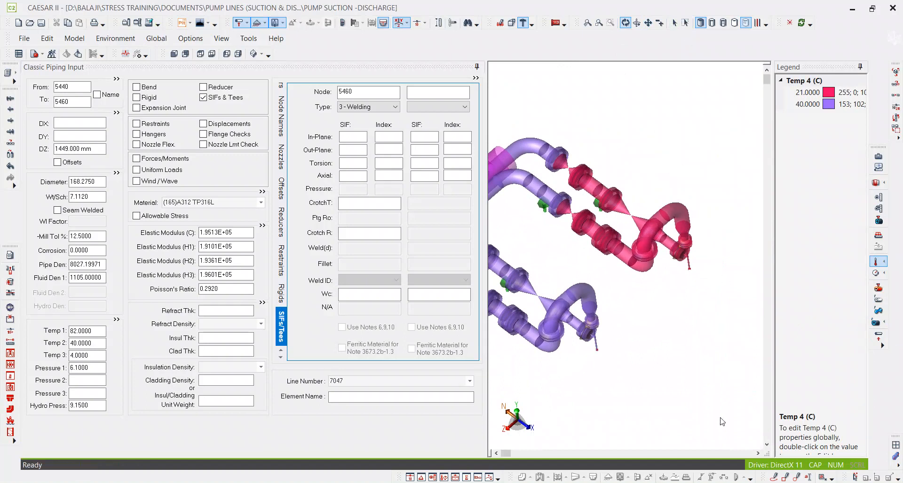
Circle the pump's suction and discharge branches coloured for 21 degrees with a freehand annotation.
click(776, 475)
mouse_move(573, 149)
mouse_down()
mouse_move(558, 207)
mouse_move(637, 281)
mouse_up()
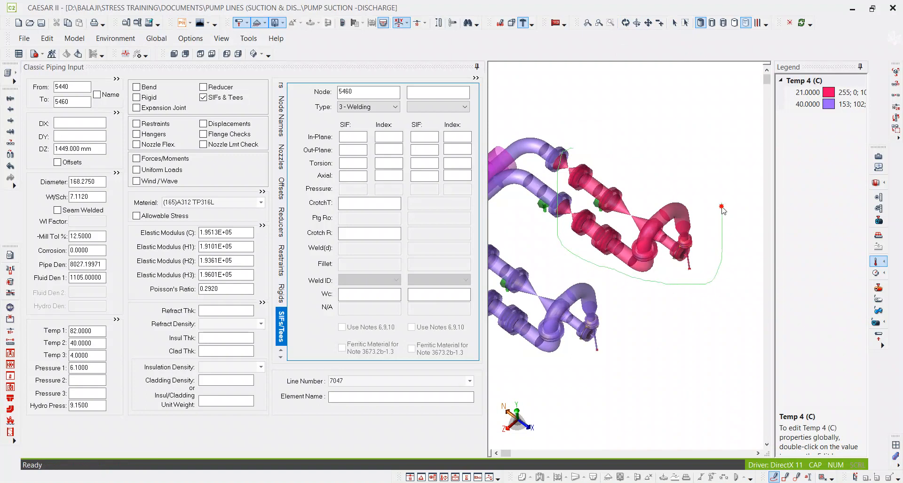
drag(569, 146, 567, 147)
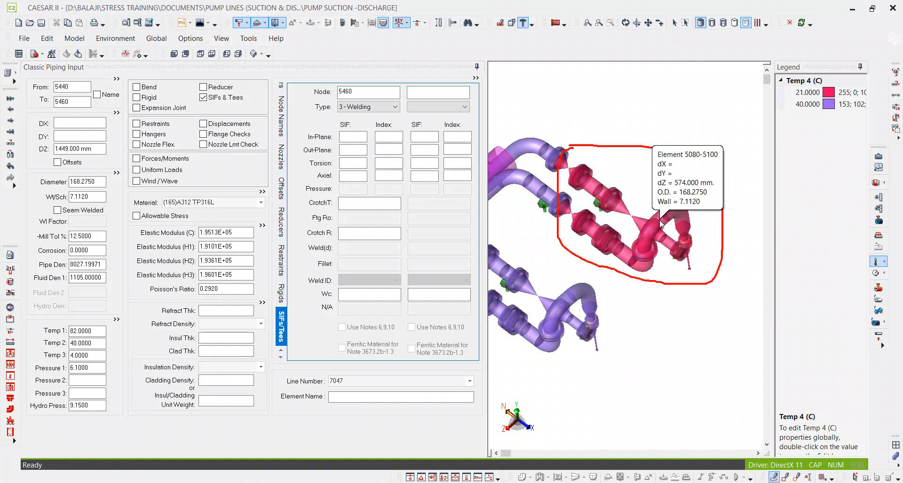
Trace the 40-degree flow path through the suction and discharge lines in freehand annotation, marking where the 21-degree pump branches begin.
scroll(704, 209, down, 1)
mouse_move(659, 221)
middle_down()
mouse_move(704, 208)
mouse_move(720, 227)
middle_up()
scroll(720, 227, down, 1)
middle_drag(625, 238, 656, 242)
scroll(656, 242, down, 1)
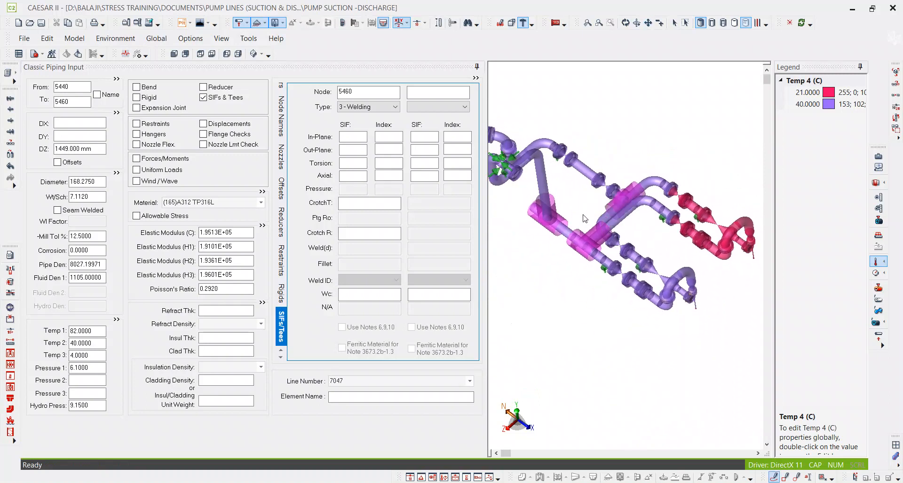
middle_drag(581, 220, 626, 224)
mouse_move(564, 166)
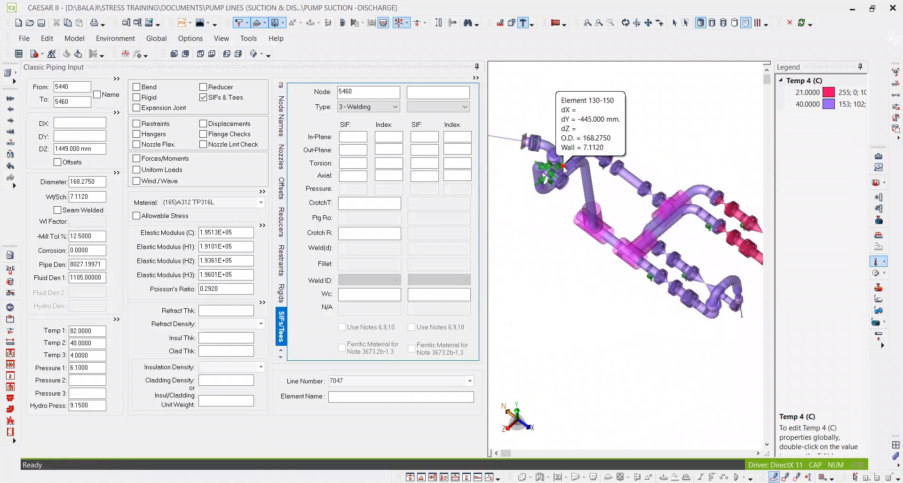
mouse_move(661, 201)
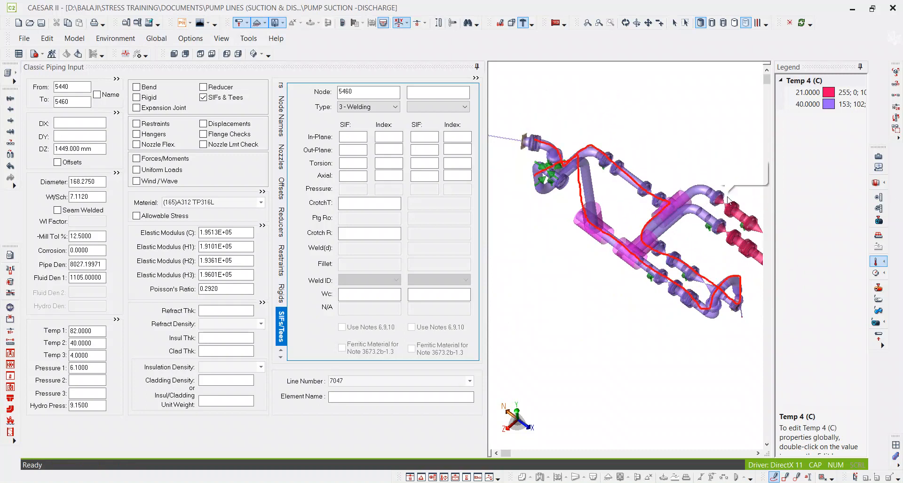
mouse_move(738, 195)
mouse_down()
mouse_move(726, 243)
mouse_move(732, 229)
mouse_move(768, 223)
mouse_move(759, 249)
mouse_move(742, 244)
mouse_up()
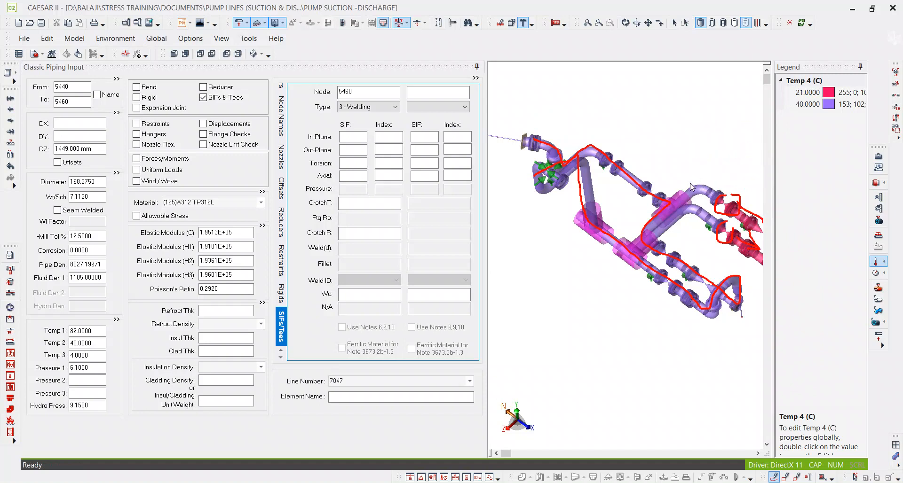
mouse_move(730, 193)
mouse_down()
mouse_move(712, 176)
mouse_move(689, 179)
mouse_move(686, 190)
mouse_up()
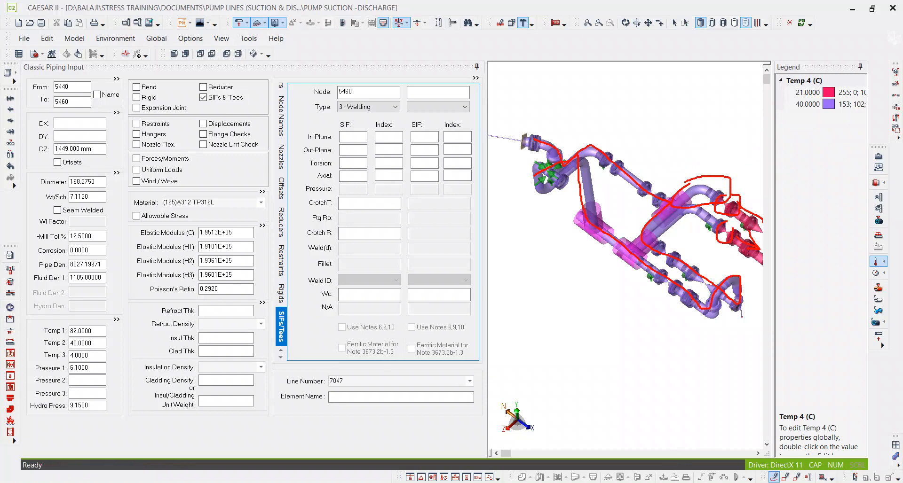
Examine the Temp 4 colouring on the pump branches and display Temp 5 colour-coded on the model.
key(alt+Tab)
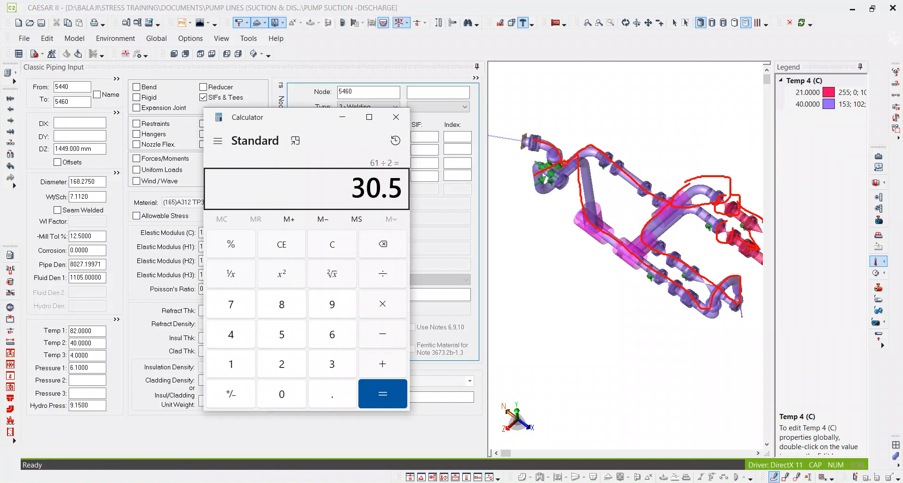
middle_drag(673, 136, 613, 161)
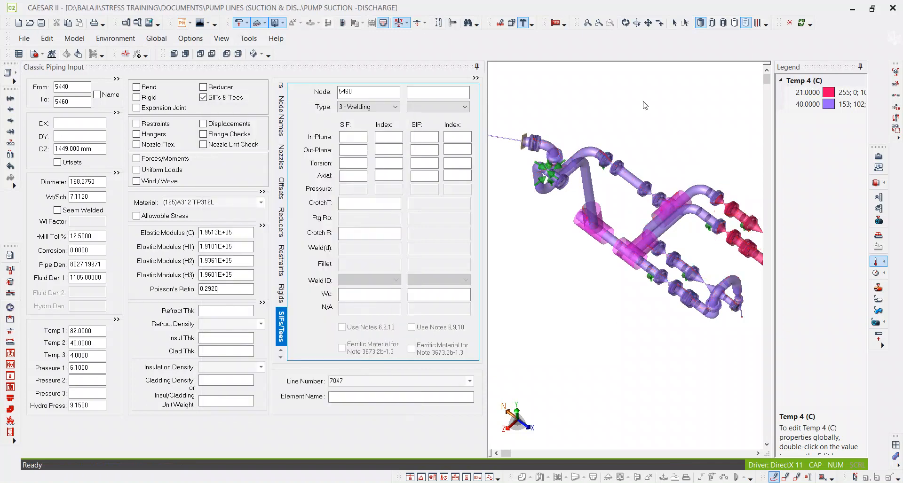
click(674, 22)
scroll(620, 220, up, 5)
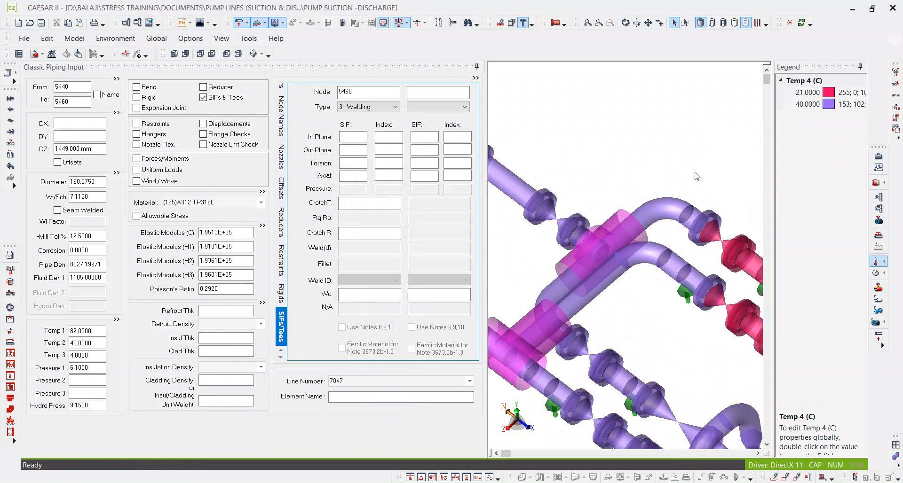
scroll(644, 178, down, 3)
middle_drag(643, 179, 645, 132)
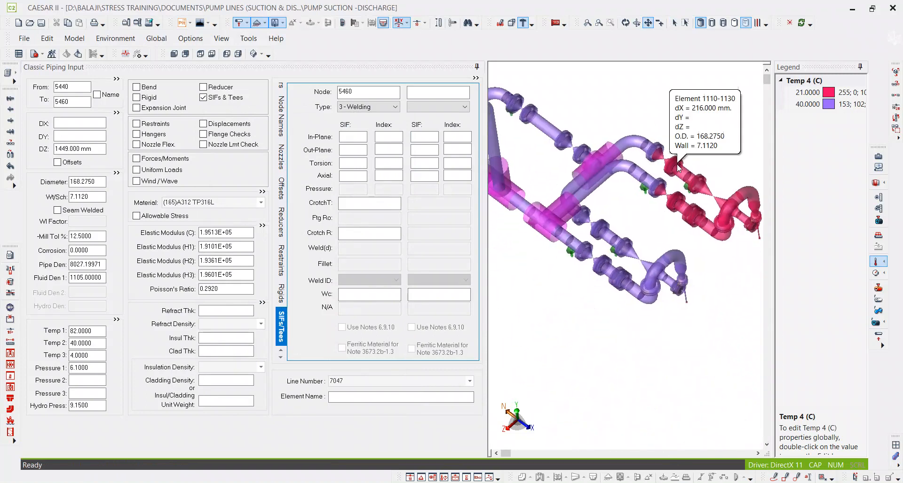
click(877, 261)
click(877, 262)
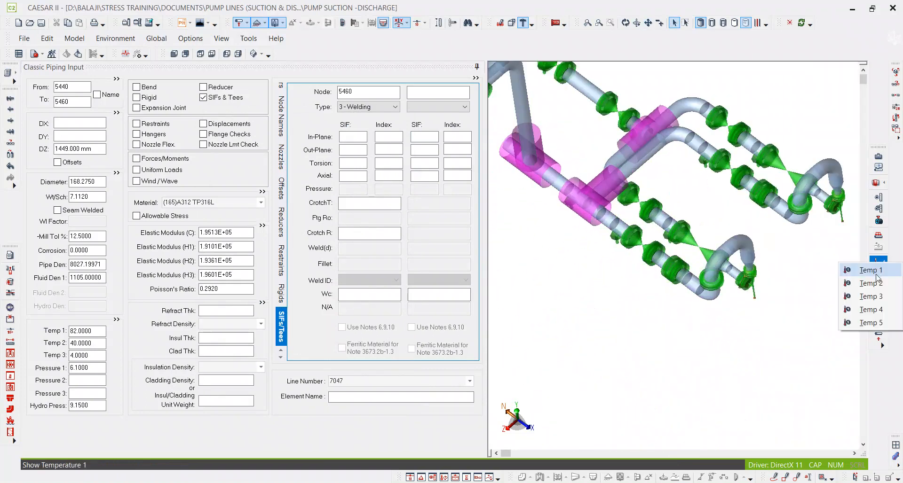
click(870, 325)
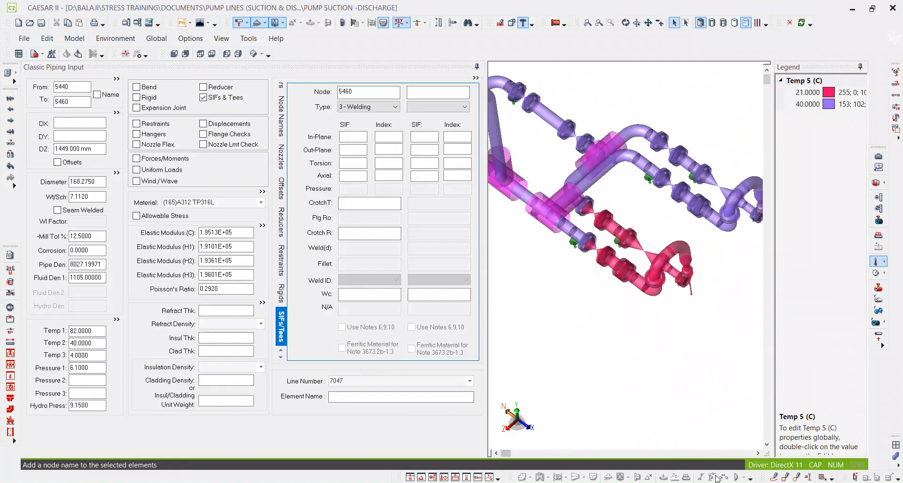
Circle the 21-degree pump's suction and discharge branches with a freehand annotation, and turn off the Temp 5 colour display.
click(776, 478)
mouse_move(585, 202)
mouse_down()
mouse_move(608, 291)
mouse_move(705, 254)
mouse_move(612, 197)
mouse_move(586, 209)
mouse_up()
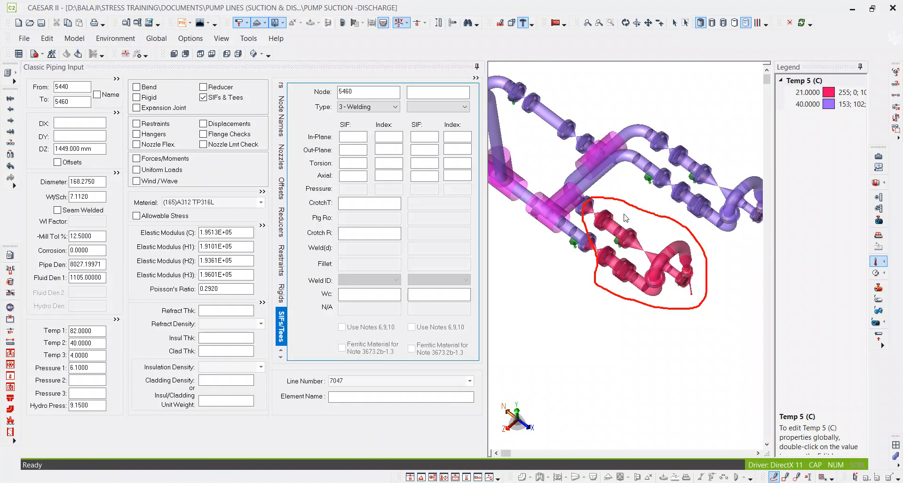
scroll(626, 217, down, 3)
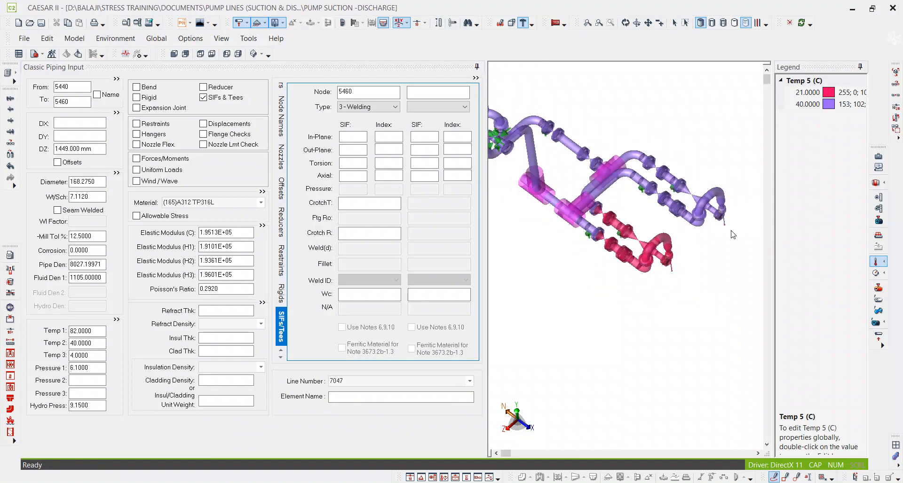
click(875, 262)
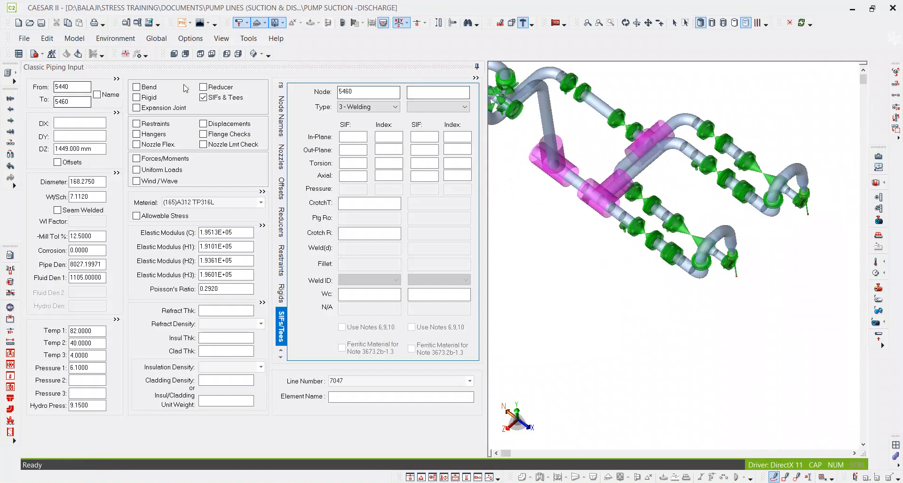
Show the whole piping model and run the error checker on it, closing the errors and warnings list.
click(254, 54)
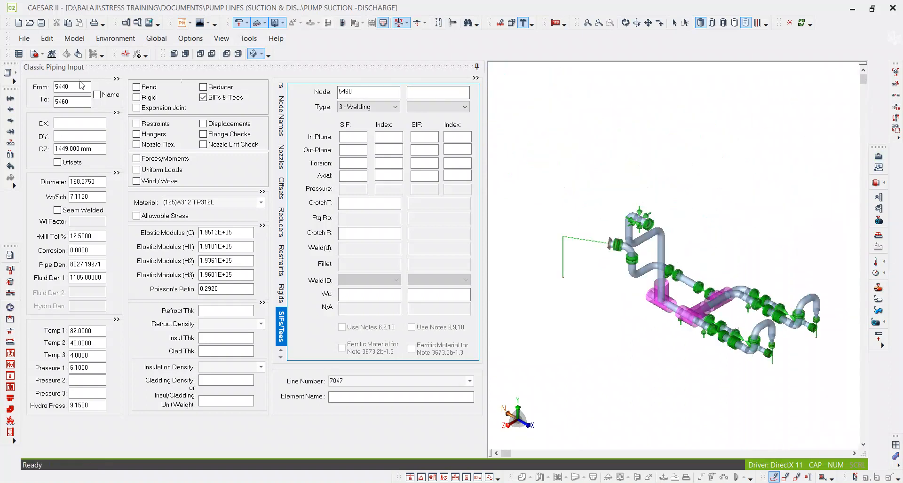
click(34, 53)
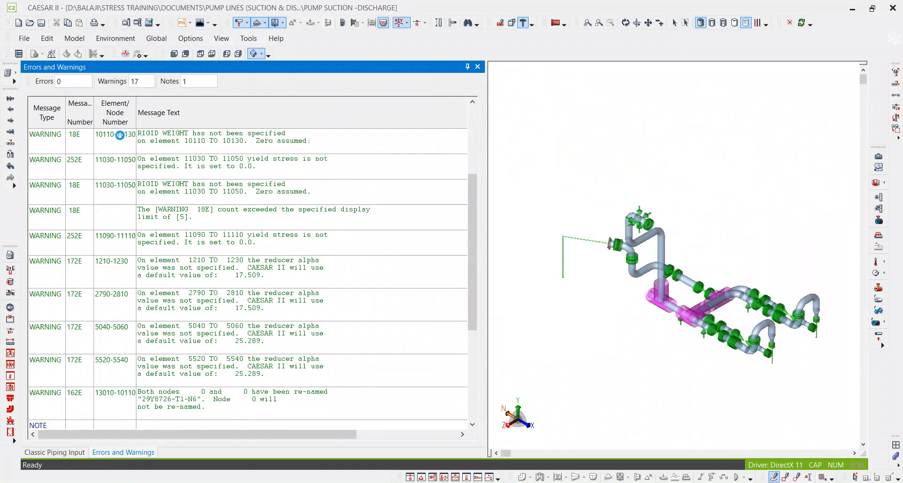
click(477, 67)
Go to the first element, 10 to 30, and enable Wind loading with a wind shape factor of 0.700.
click(79, 104)
double_click(79, 105)
key(ctrl+Home)
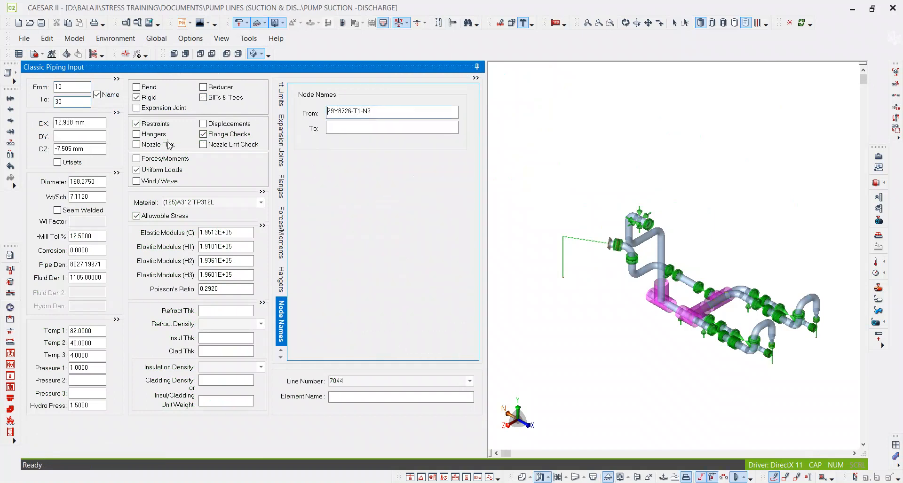
click(164, 180)
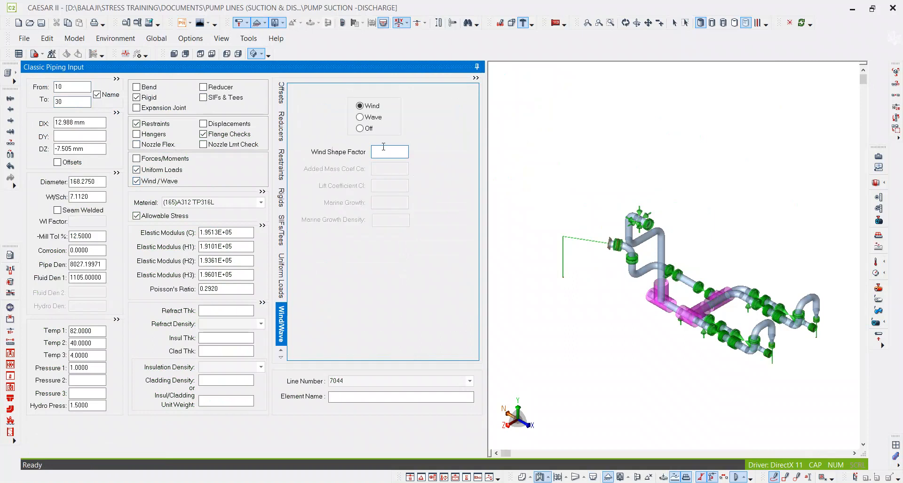
key(Tab)
click(639, 184)
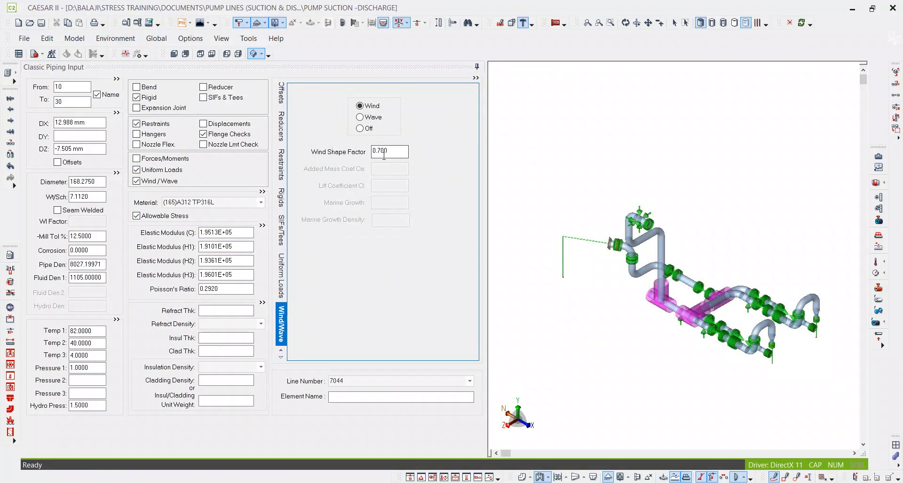
In element 10 to 30's uniform loads, set vector 2 to 0.14 g in UY and clear its UZ value.
double_click(154, 172)
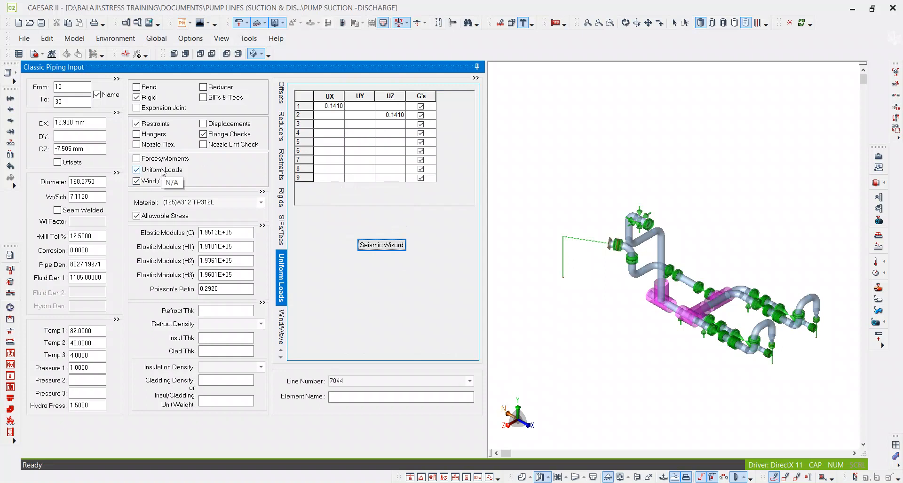
click(357, 117)
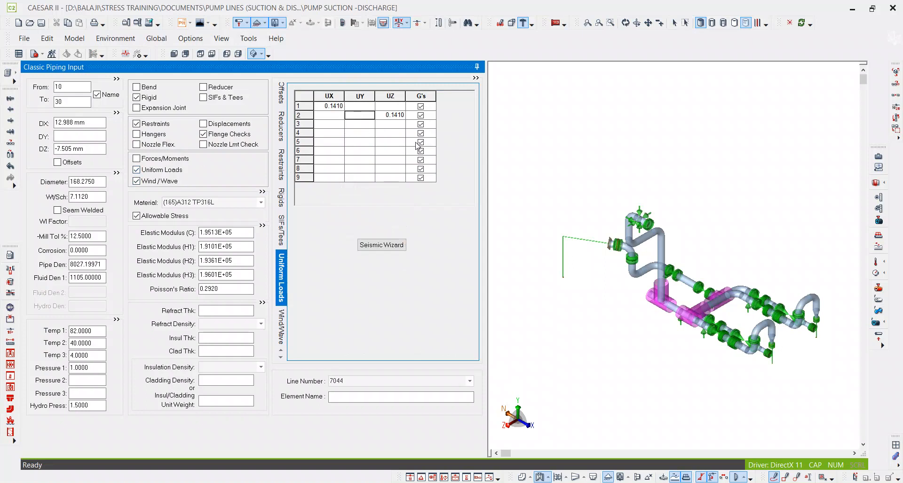
text(0.14)
key(Tab)
key(Delete)
key(Tab)
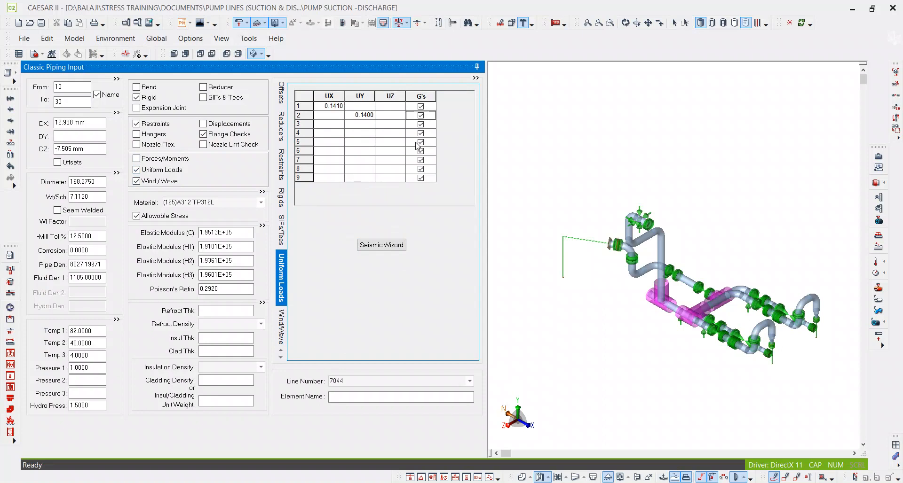
Set uniform load vector 3 of element 10 to 30 to 0.1410 g in UZ.
click(381, 127)
text(0.1410)
key(Tab)
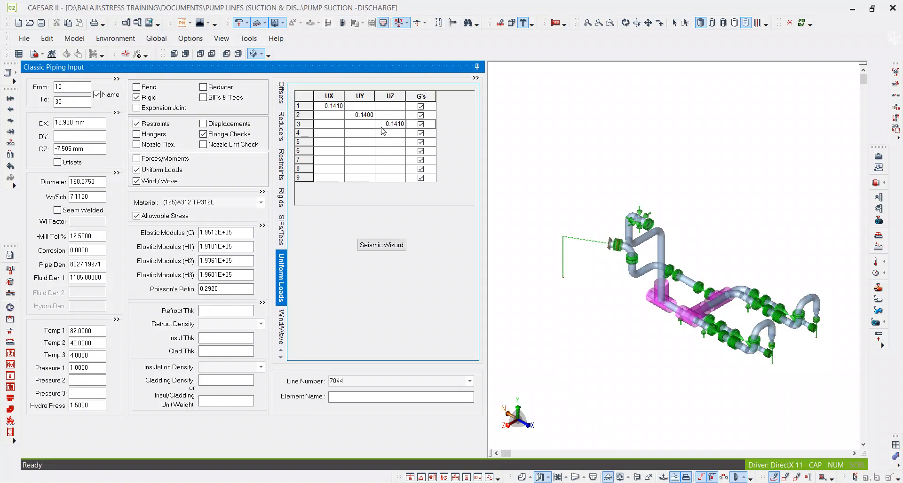
click(694, 253)
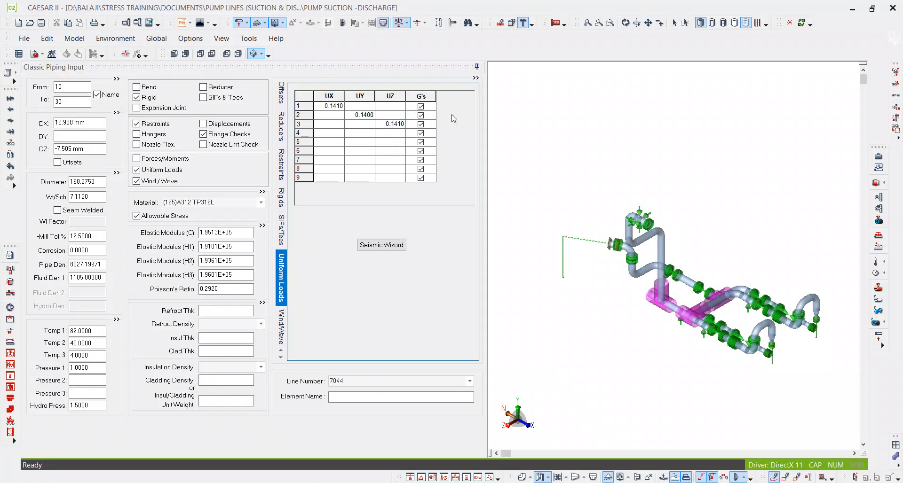
Review the UX, UY and UZ uniform load vectors of element 10 to 30, checking the vertical vector 2.
click(394, 116)
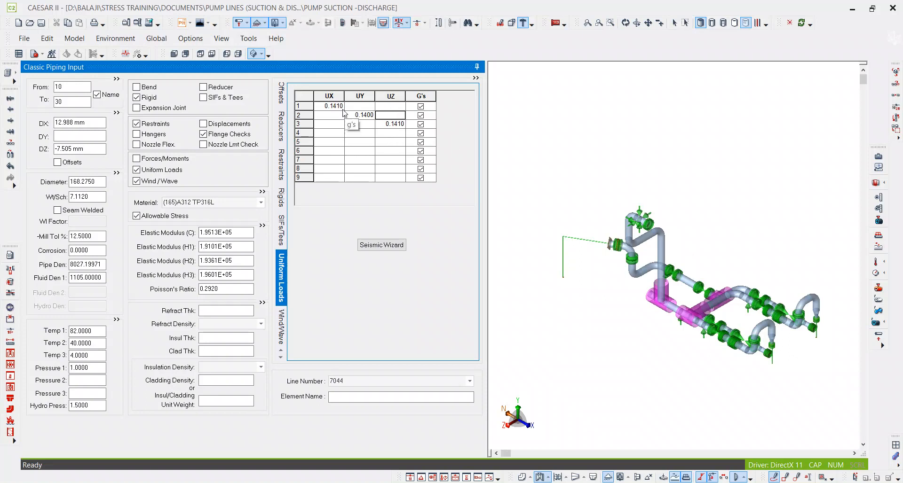
click(336, 92)
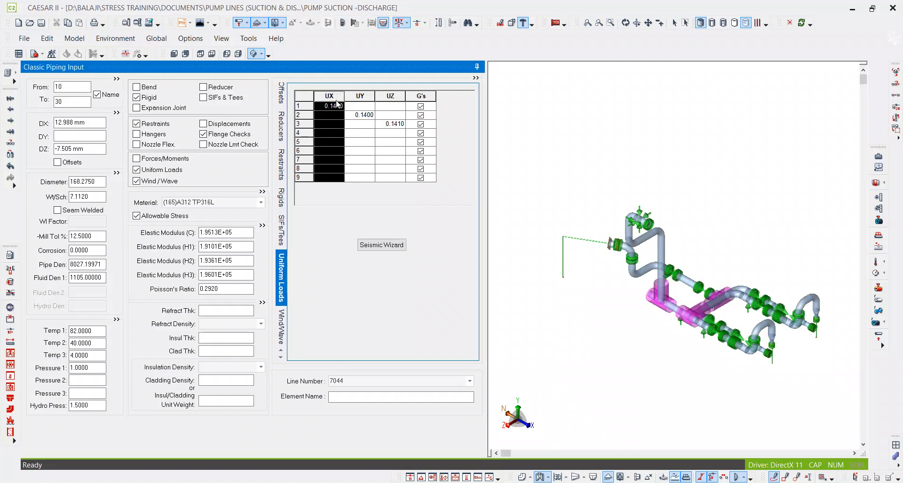
click(360, 96)
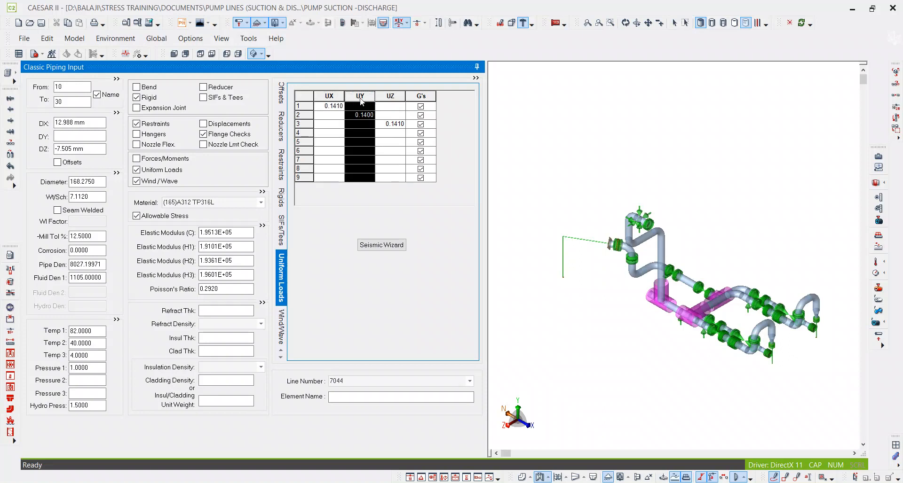
click(391, 96)
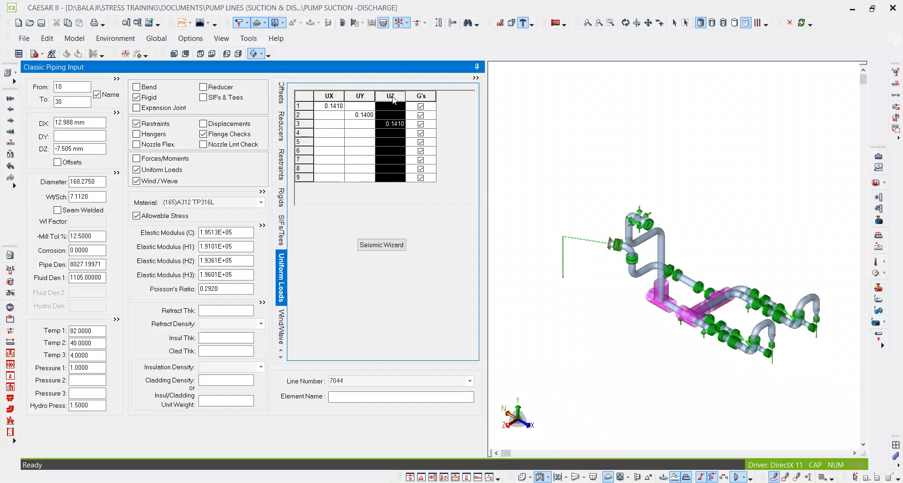
click(357, 97)
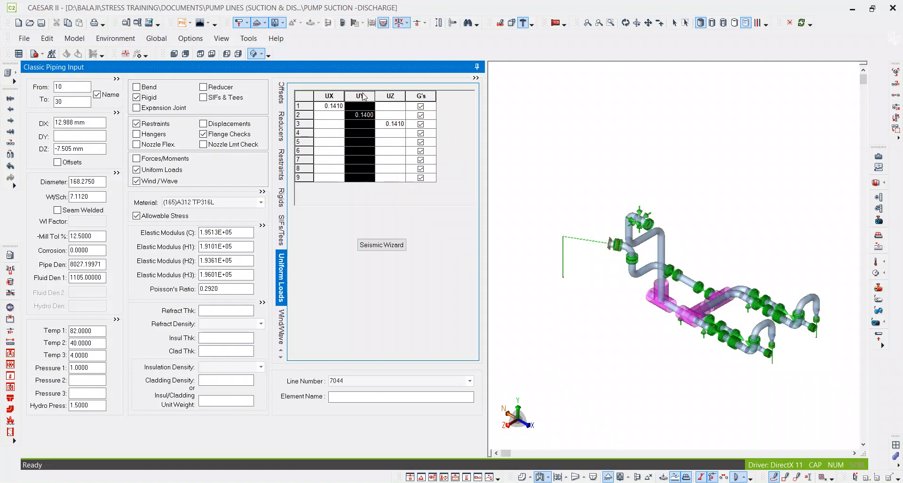
click(390, 114)
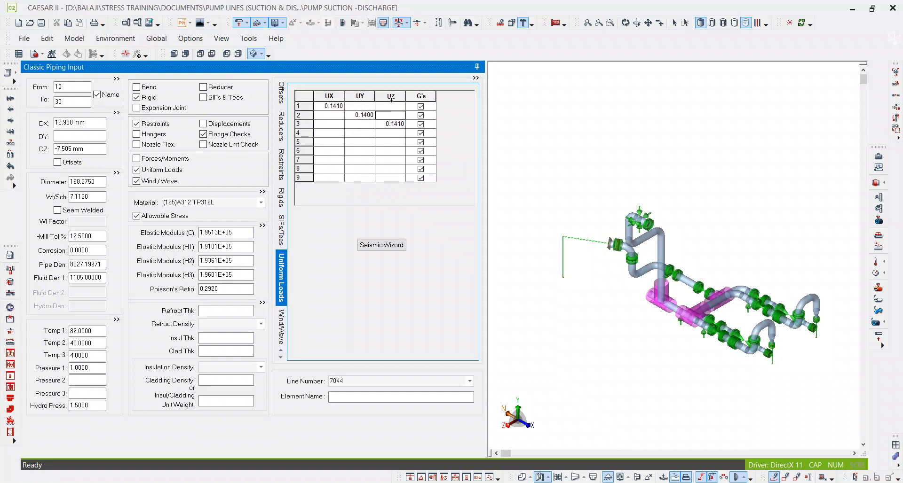
click(297, 115)
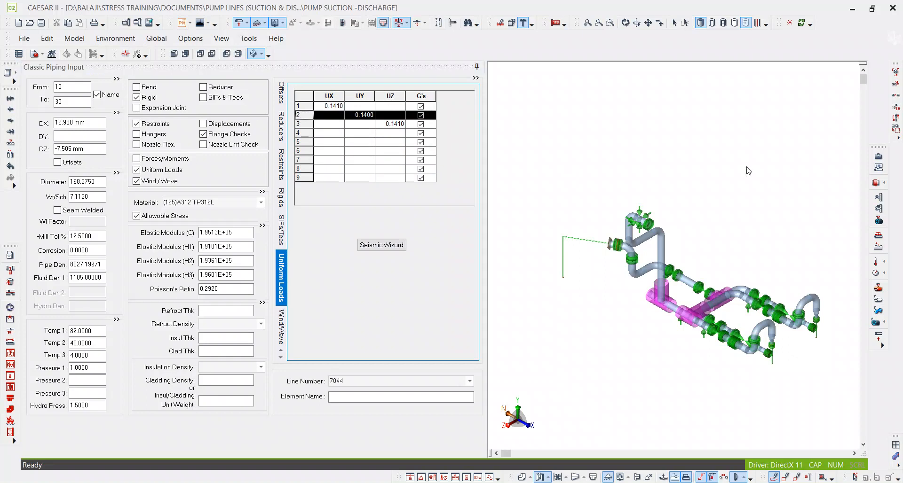
middle_drag(823, 239, 657, 177)
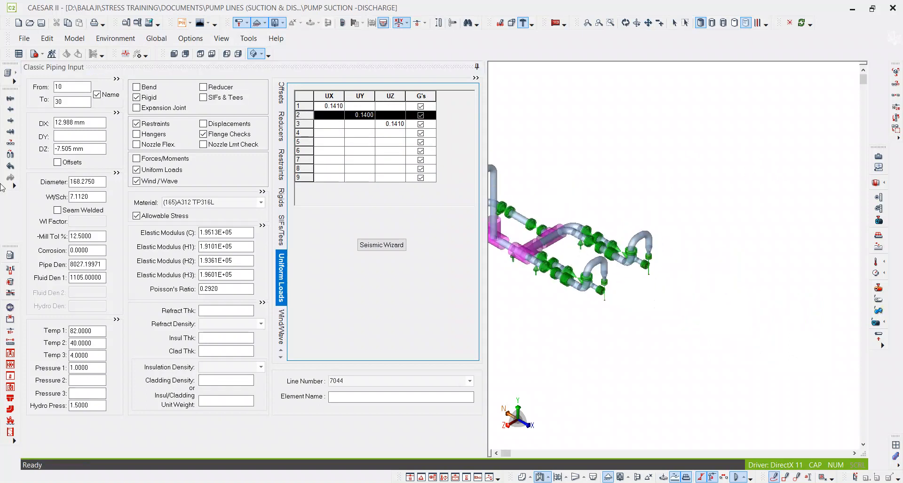
Open the Uniform Loads list and clear the Z2 values of elements 5000 to 5020 and 5480 to 5500.
click(17, 73)
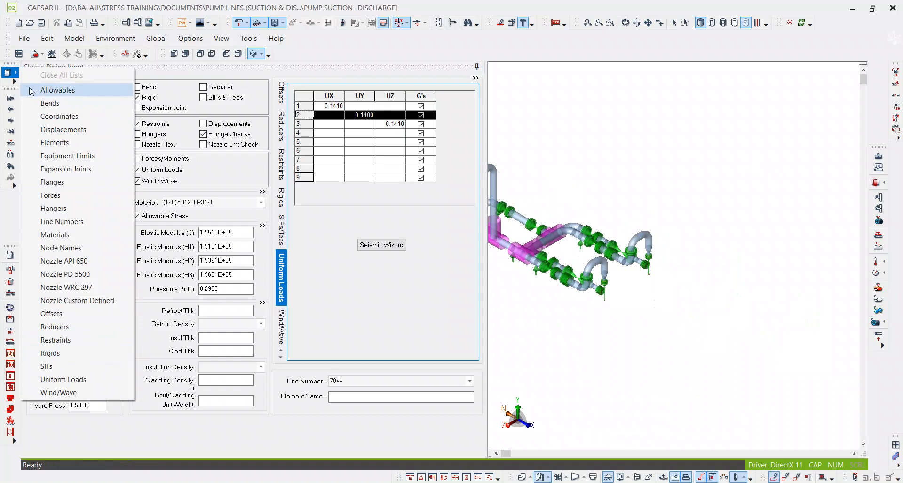
click(74, 382)
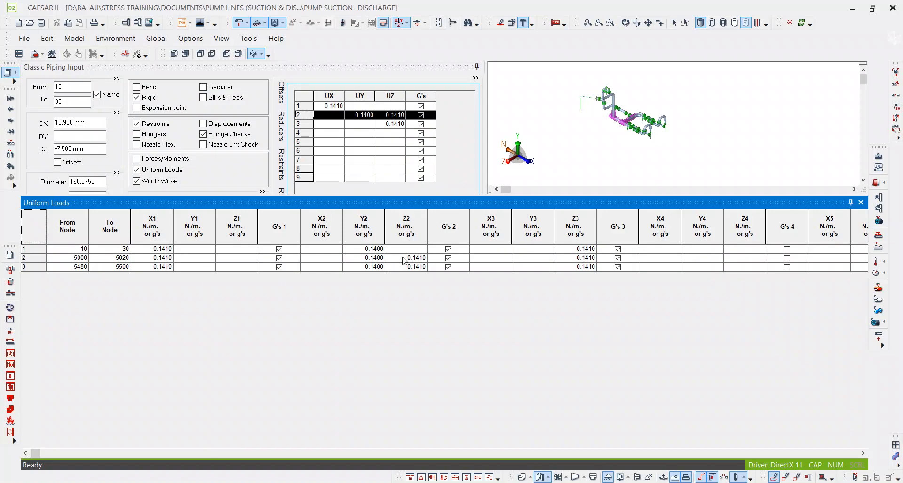
click(408, 258)
drag(409, 257, 432, 259)
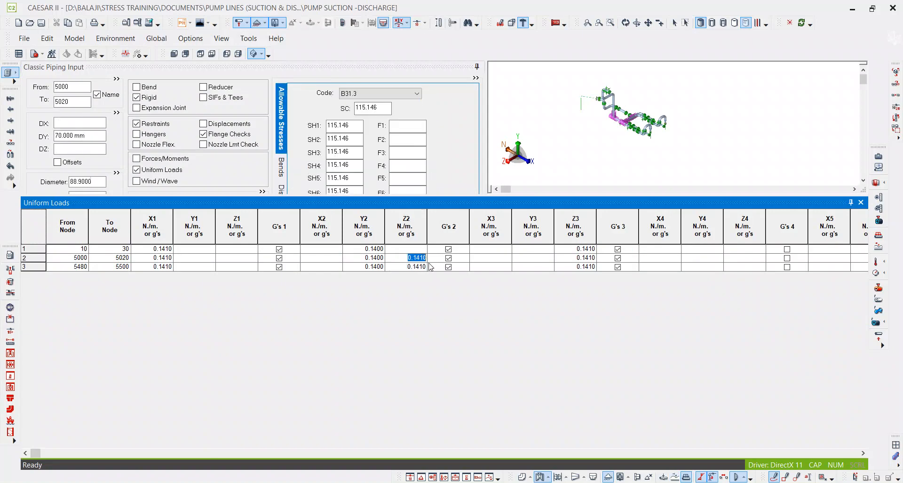
key(Delete)
click(404, 267)
key(Delete)
key(Delete)
key(Delete)
key(Delete)
key(Delete)
key(Delete)
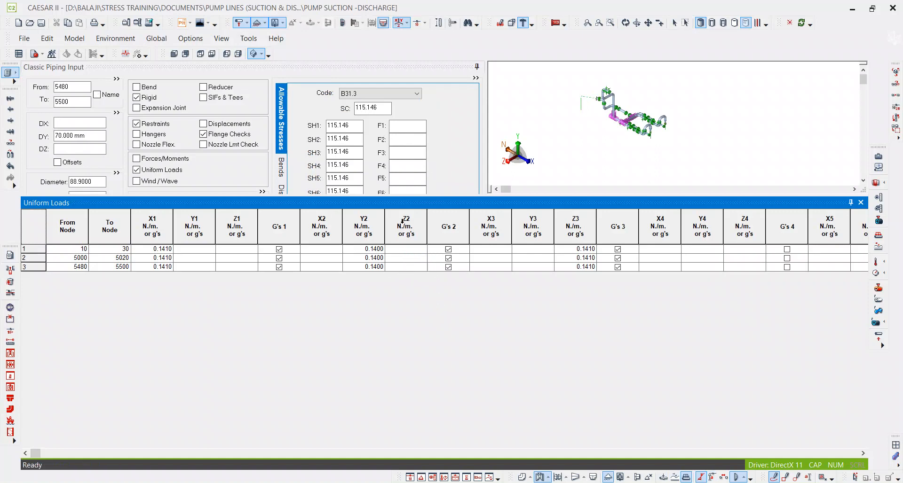
Review the Y2 and Z2 columns of the Uniform Loads list, close it and display uniform loads on the model.
click(423, 222)
click(372, 218)
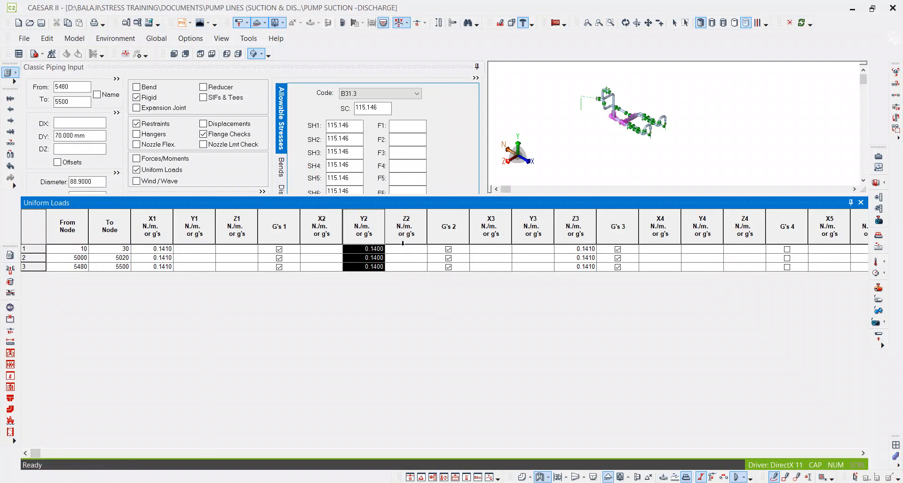
click(401, 251)
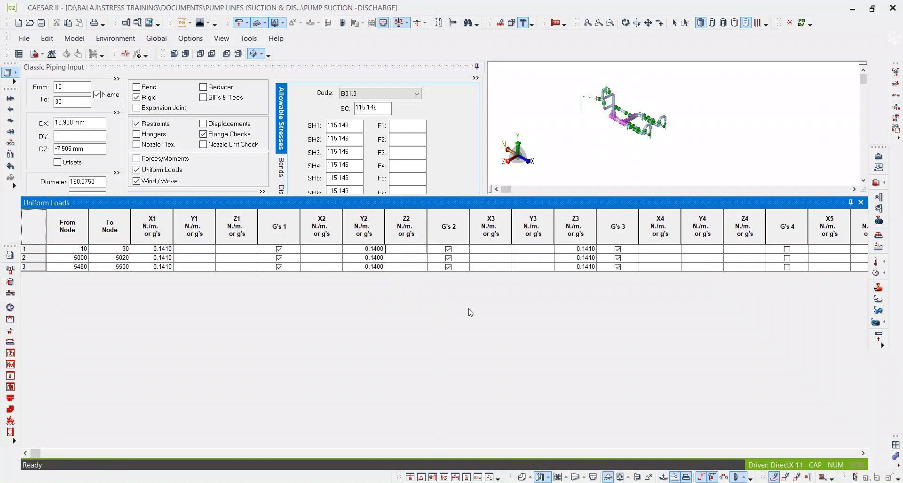
click(851, 203)
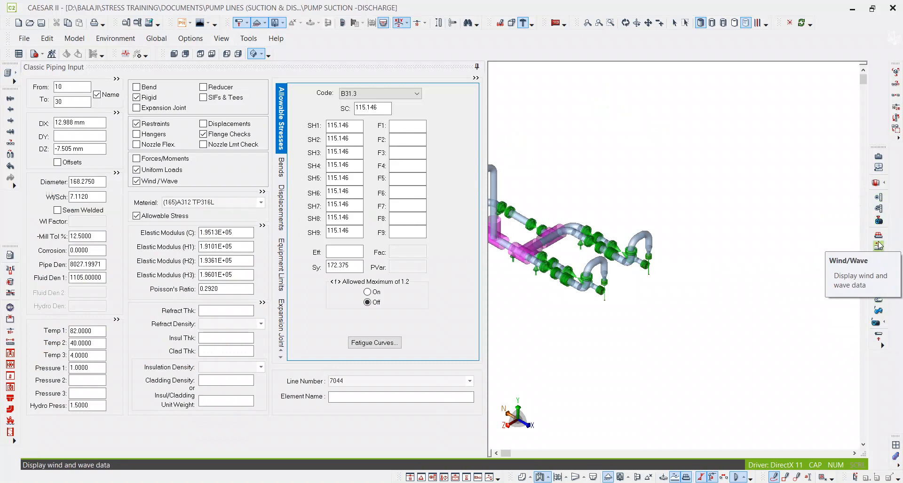
click(879, 235)
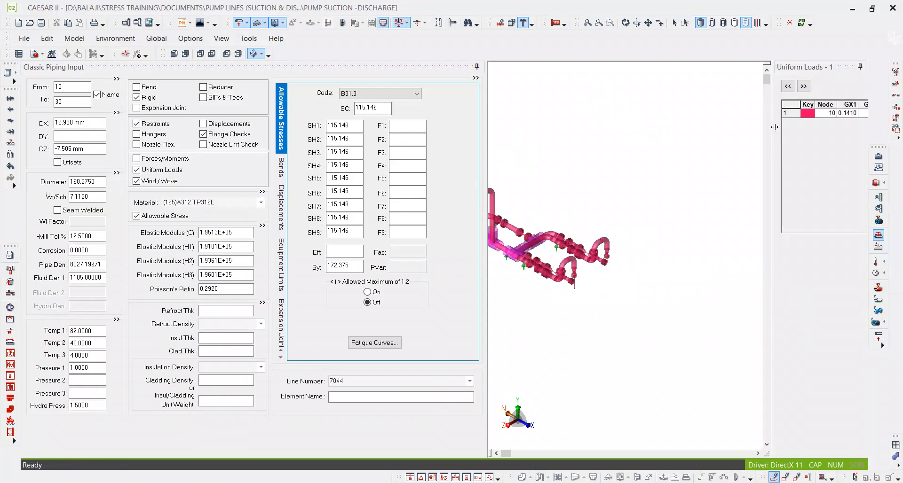
Review the three uniform load vectors for node 10 on the model, checking GX1, GY2 and GZ3, and close the display.
drag(772, 121, 660, 120)
click(733, 108)
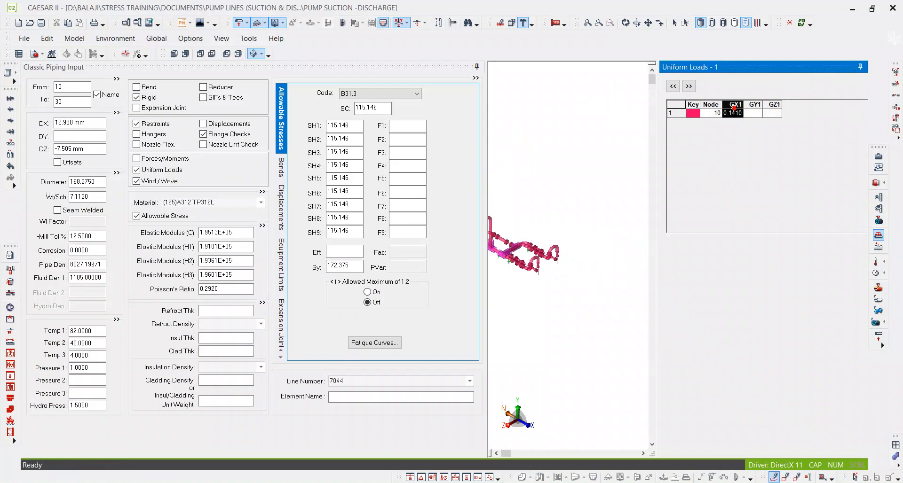
click(689, 87)
click(755, 106)
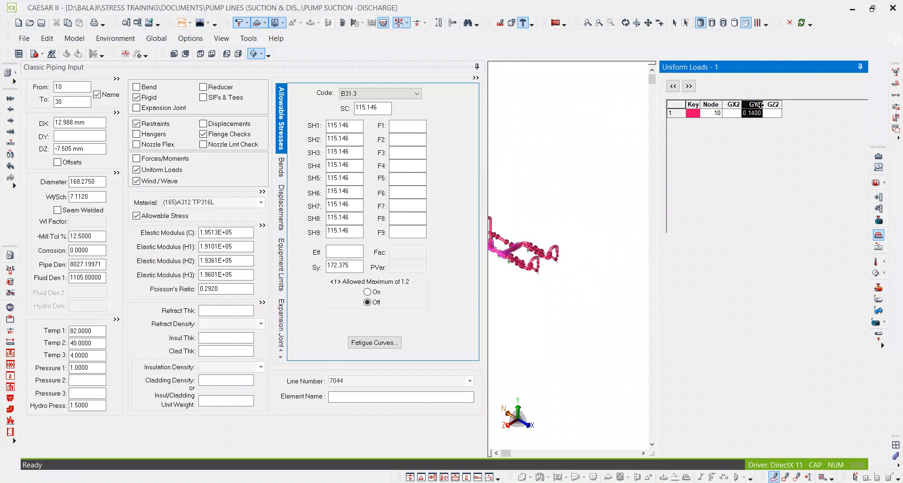
click(689, 87)
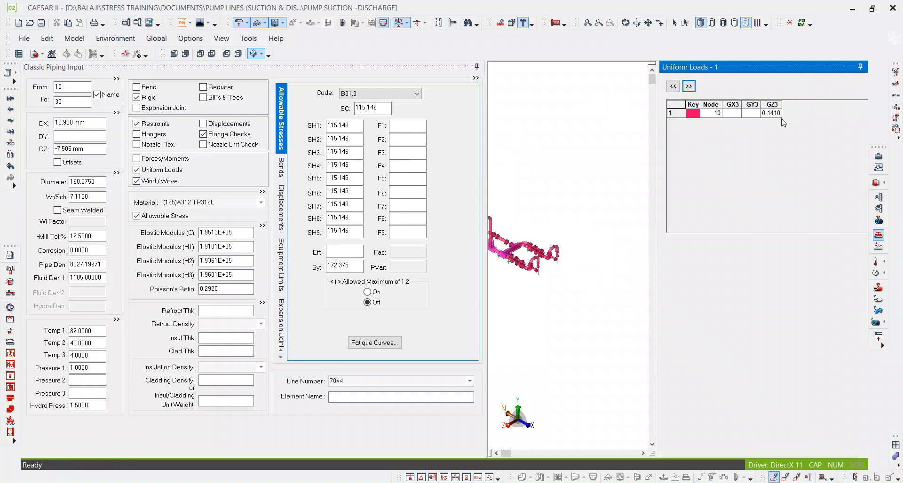
click(777, 105)
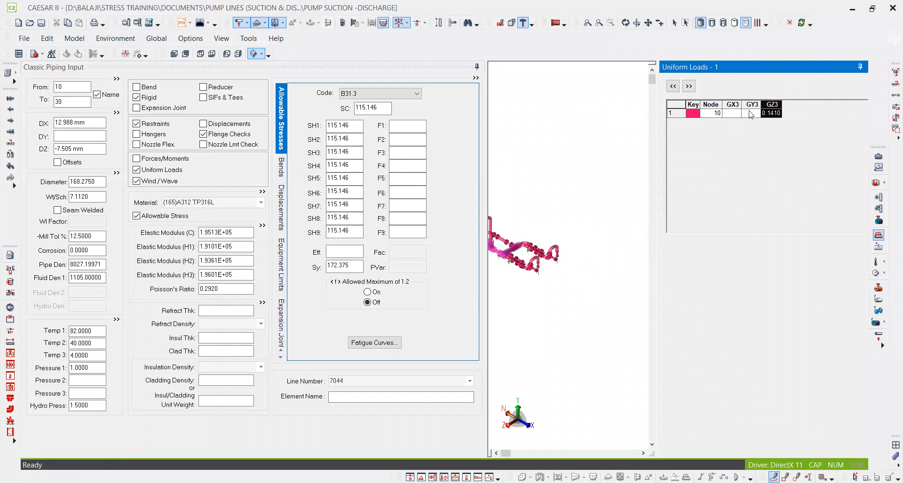
click(860, 67)
Display the wind/wave loads on the model, check which elements they cover and turn the display off.
click(879, 248)
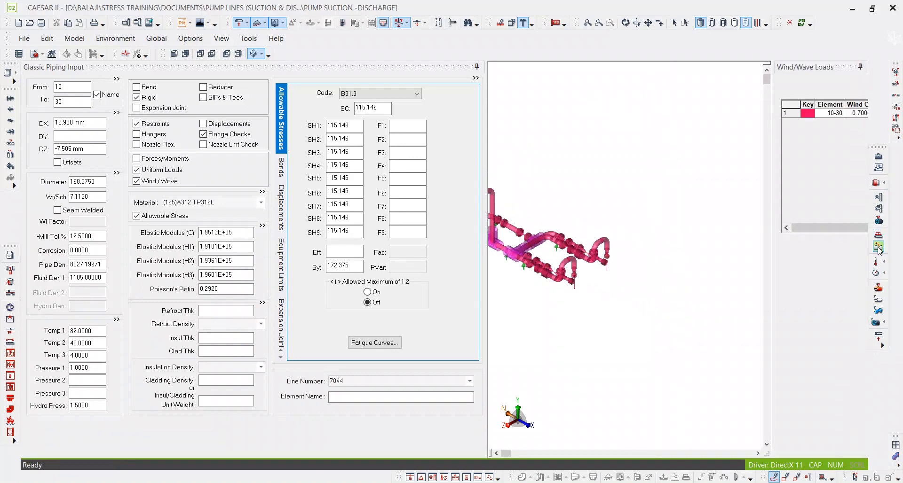
scroll(520, 195, up, 5)
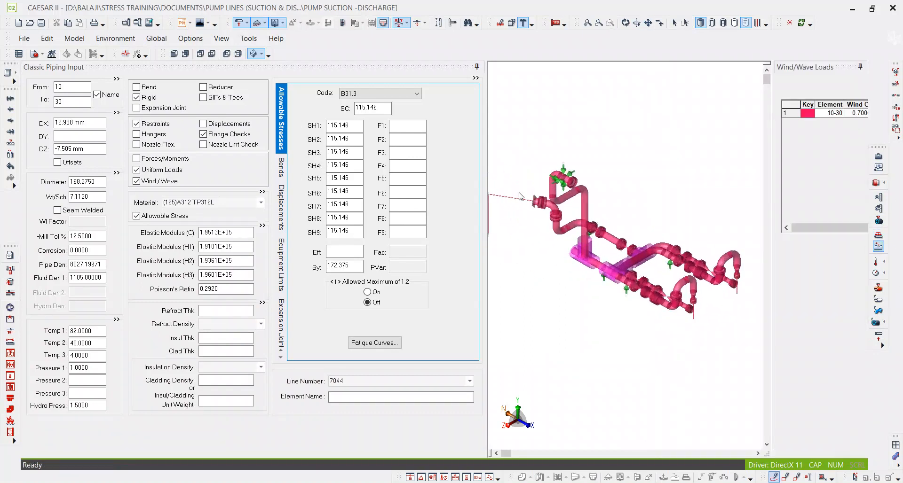
scroll(581, 198, down, 4)
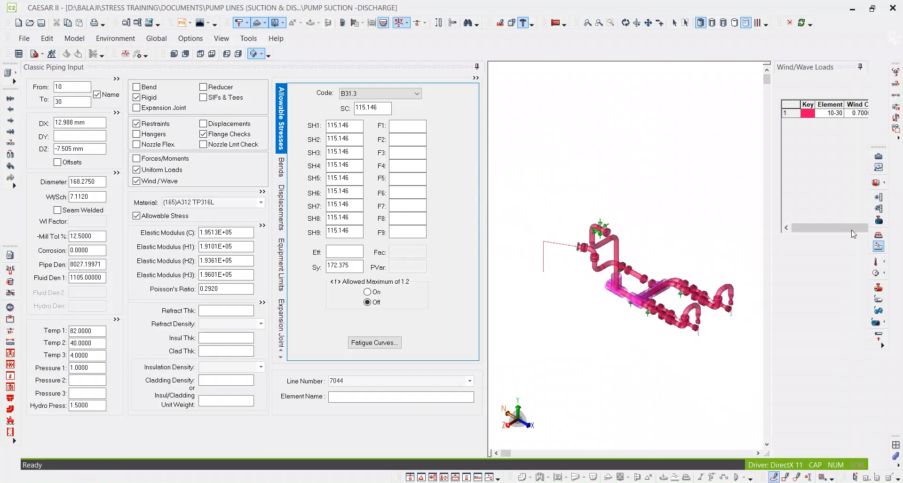
click(878, 248)
Save the model, run the error checker and open the static analysis load case editor.
click(39, 23)
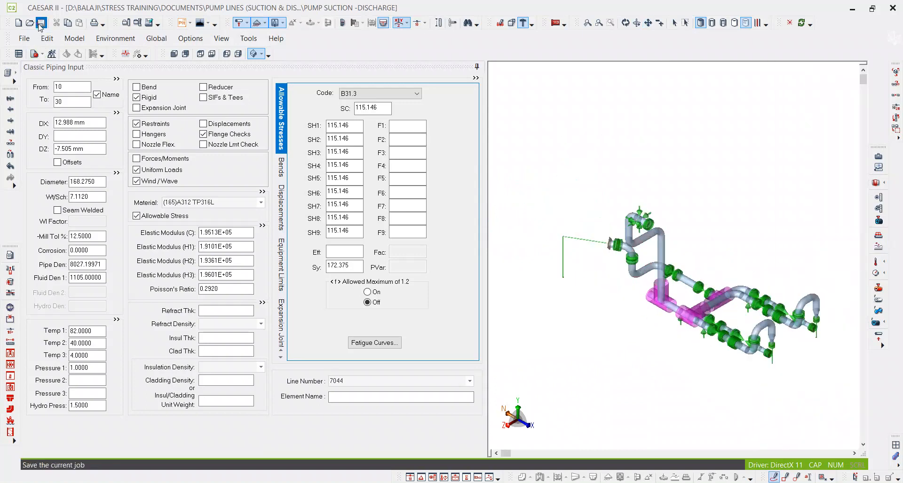
click(35, 54)
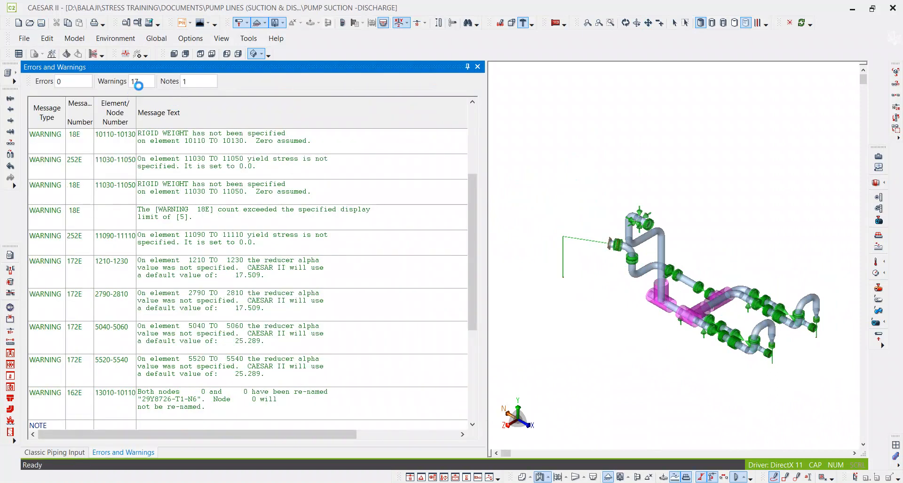
click(68, 54)
click(554, 301)
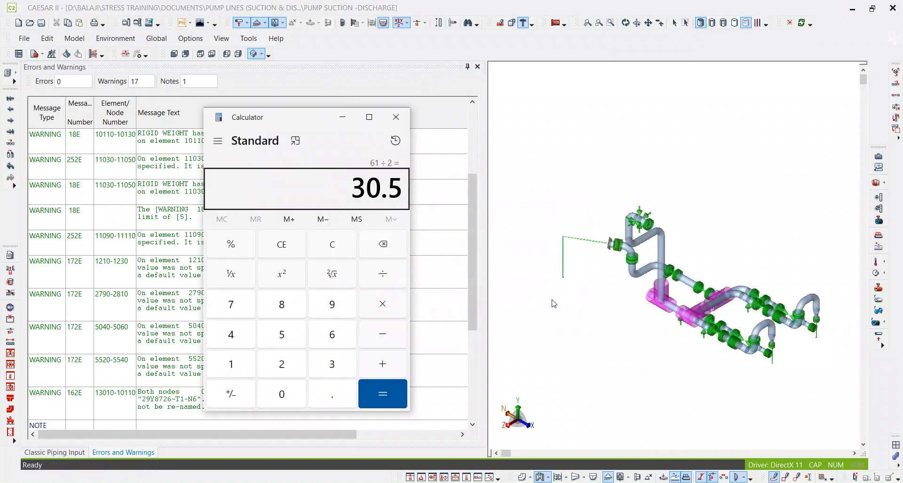
click(397, 117)
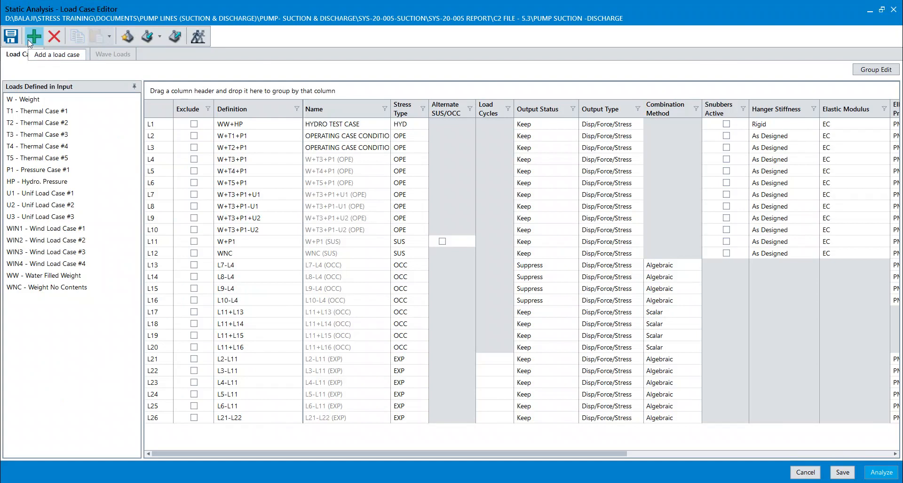
Review the recommended load cases and accept them in place of the existing ones.
click(131, 35)
scroll(576, 249, down, 3)
scroll(574, 266, up, 4)
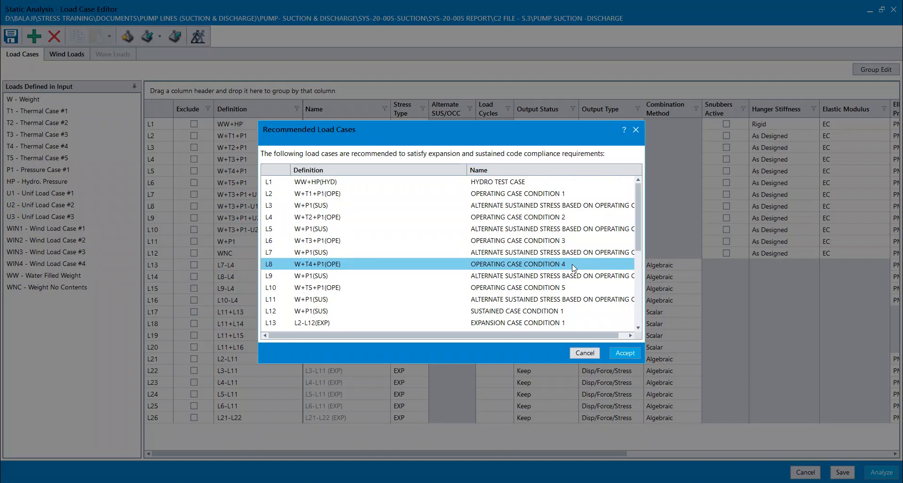
click(624, 354)
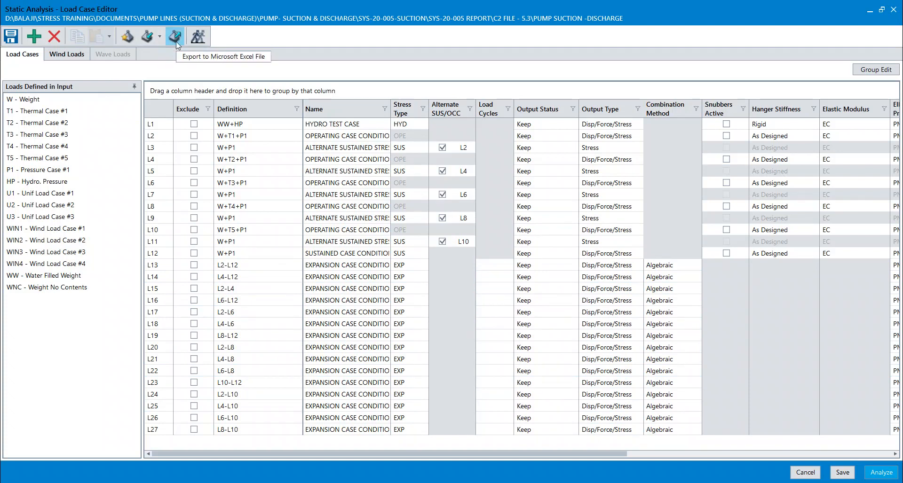
Start importing load cases from another CAESAR II file and browse up to the DOCUMENTS folder.
click(148, 42)
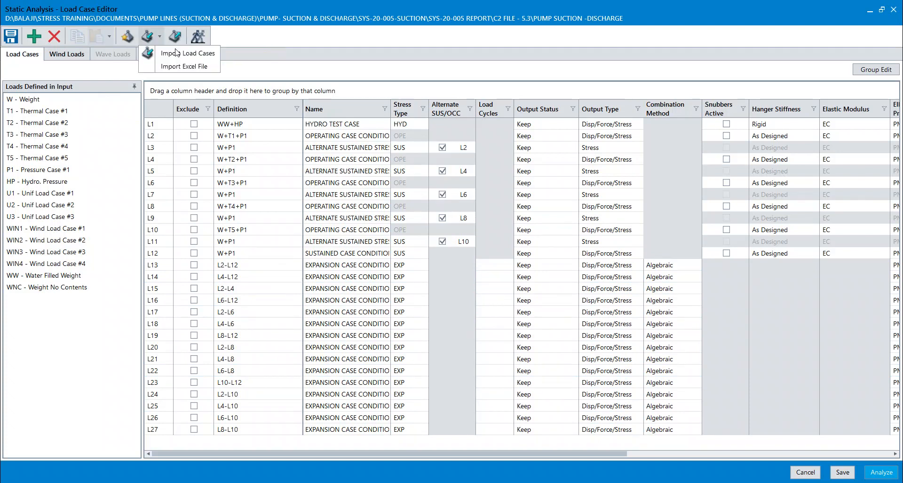
click(201, 55)
click(538, 290)
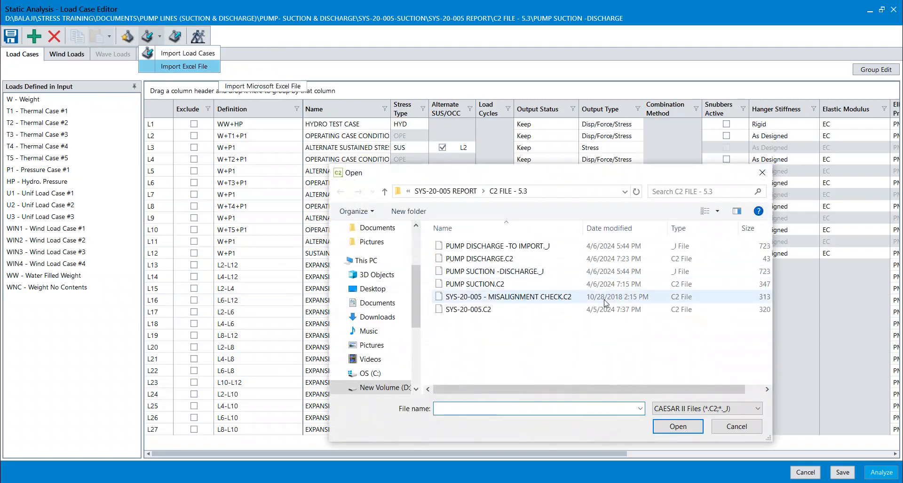
click(471, 192)
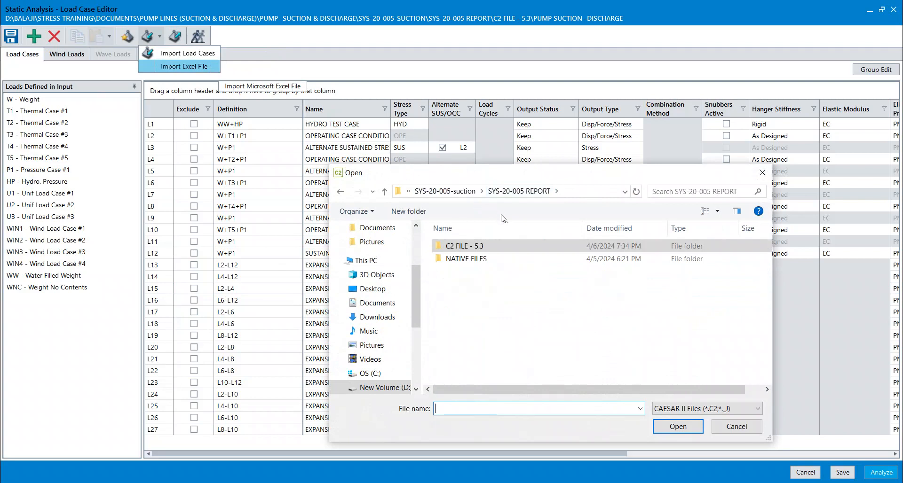
click(456, 192)
click(447, 191)
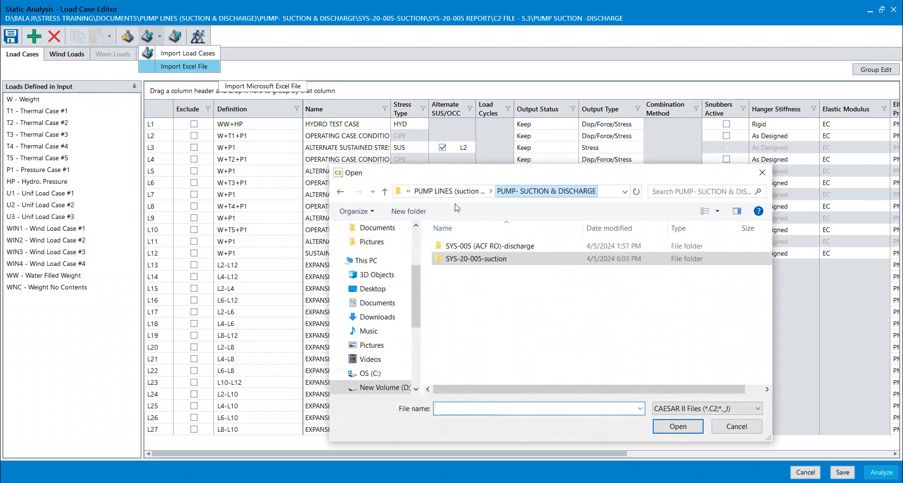
click(476, 192)
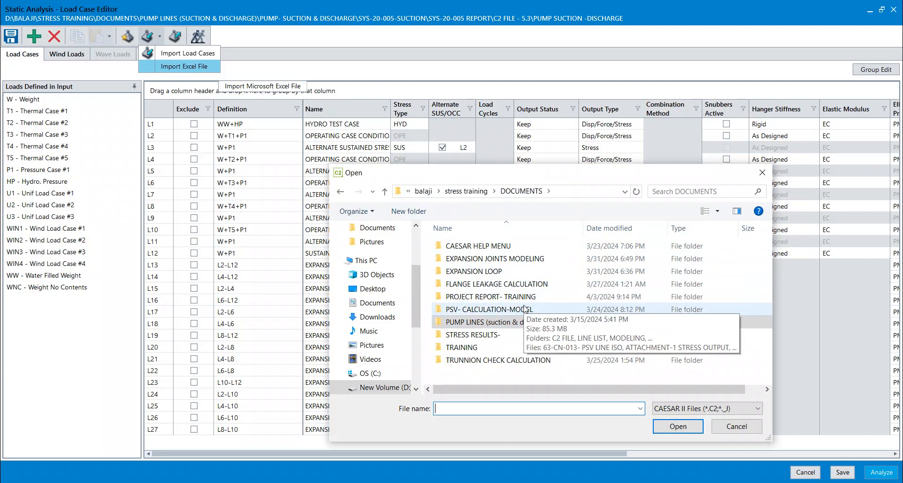
Import the load cases from the file in STRESS RESULTS-, C2 FILE -SUSTAINED EXP FAIL, CII FILE_ACTUAL ROUTING.
click(487, 334)
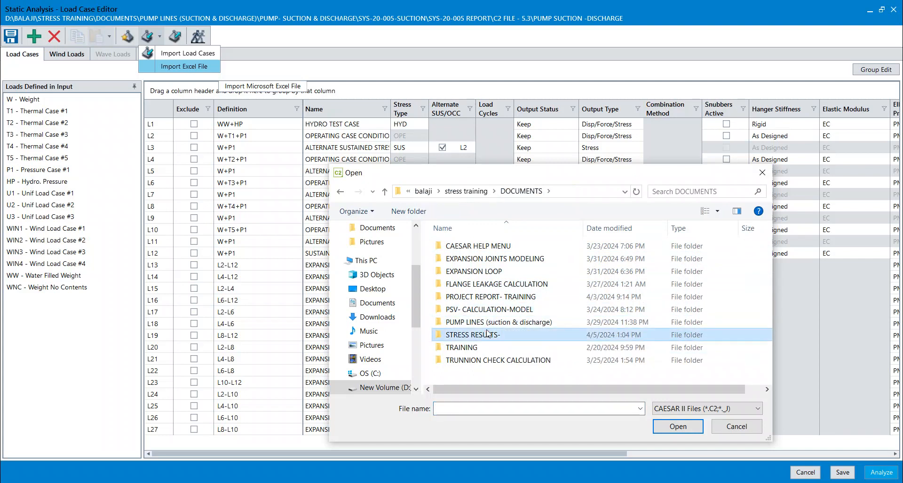
double_click(486, 334)
double_click(504, 249)
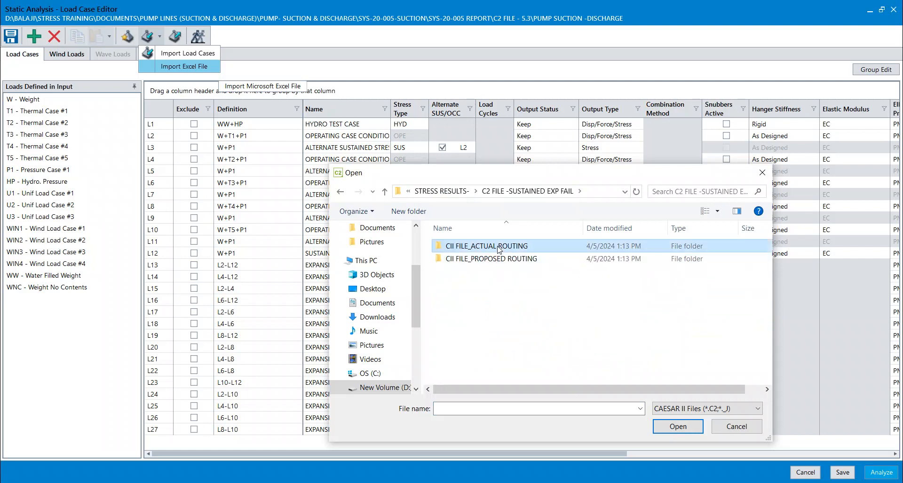
double_click(499, 248)
double_click(477, 247)
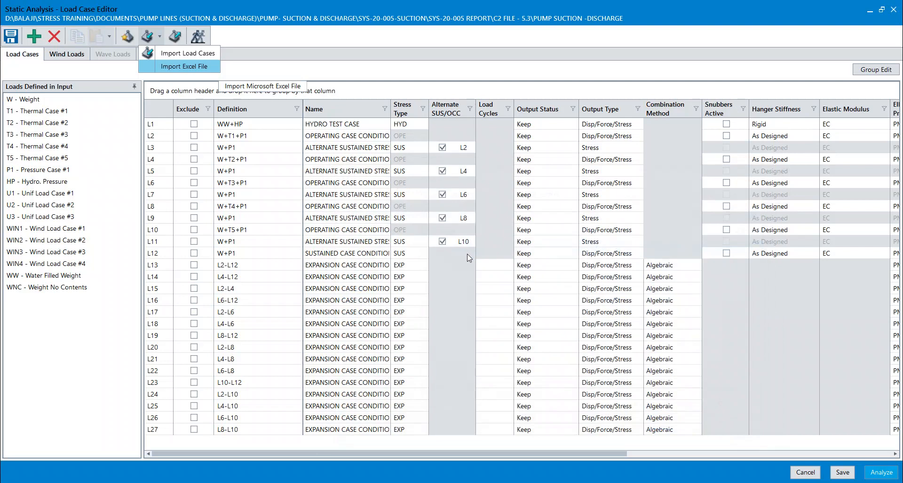
click(467, 254)
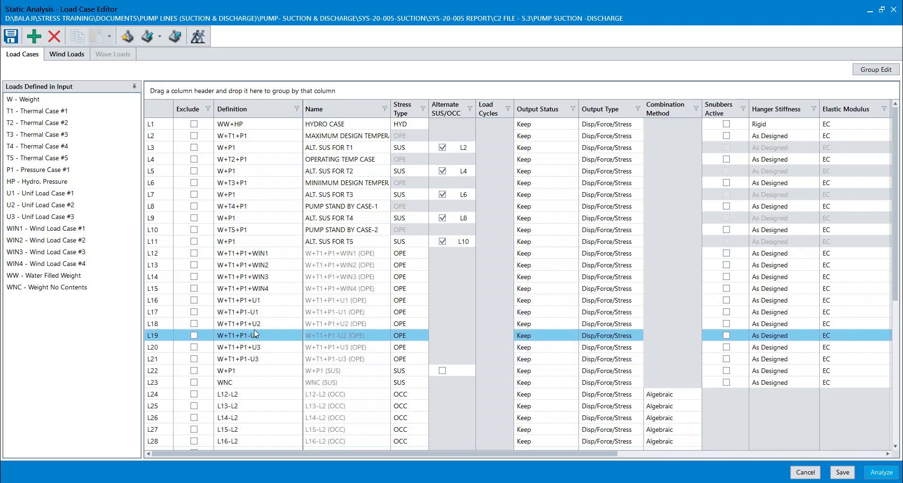
Review the imported load case definitions, including WNC case L23, and the ASCE 7 parameters of wind case 1.
scroll(261, 323, down, 5)
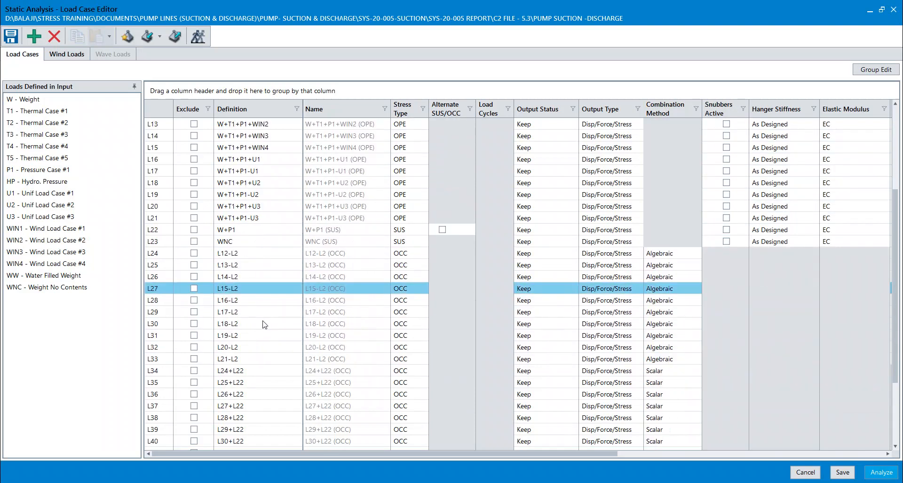
double_click(236, 207)
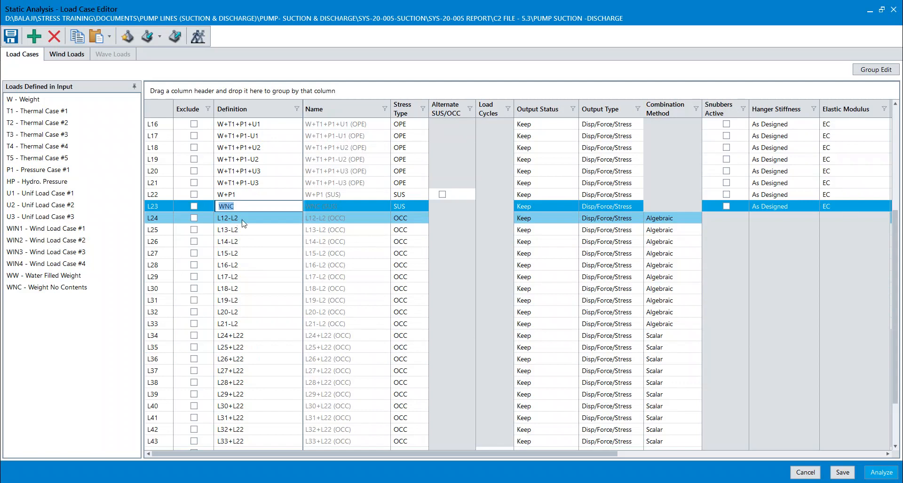
click(254, 205)
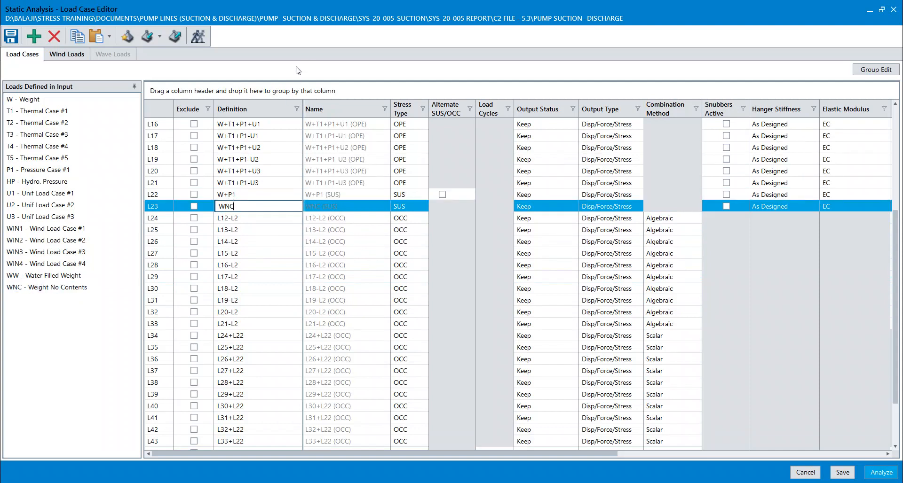
click(57, 55)
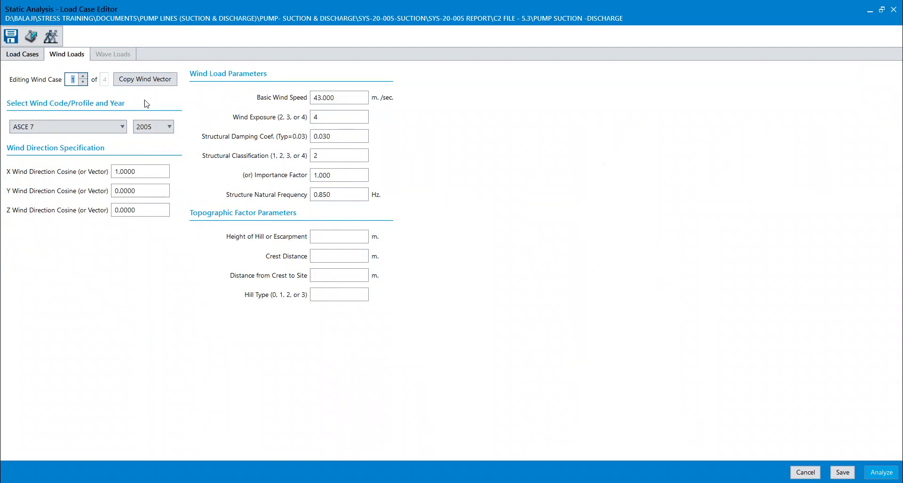
click(26, 58)
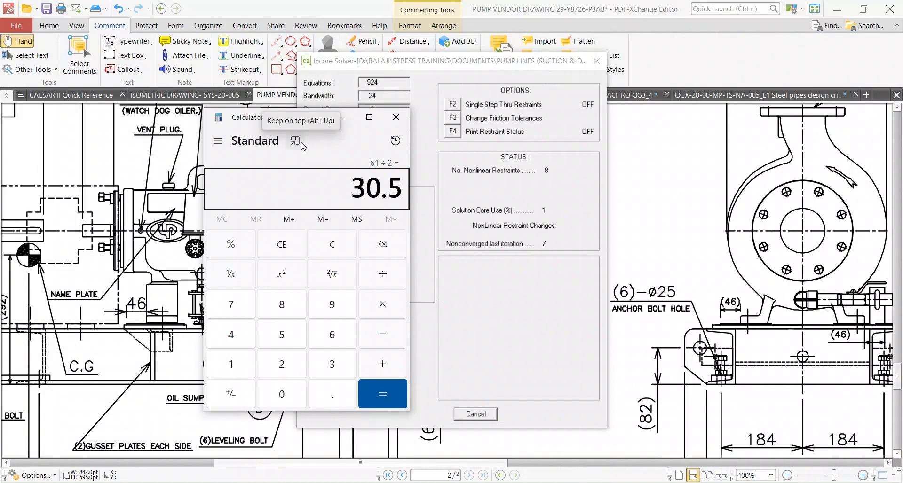
Return to the CAESAR II main window, ignore the configuration warning and open the static analysis results.
click(343, 118)
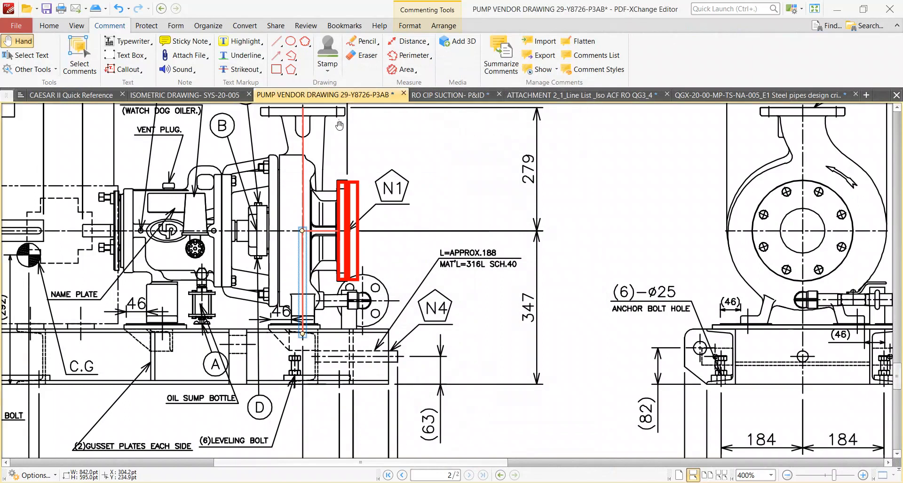
click(844, 13)
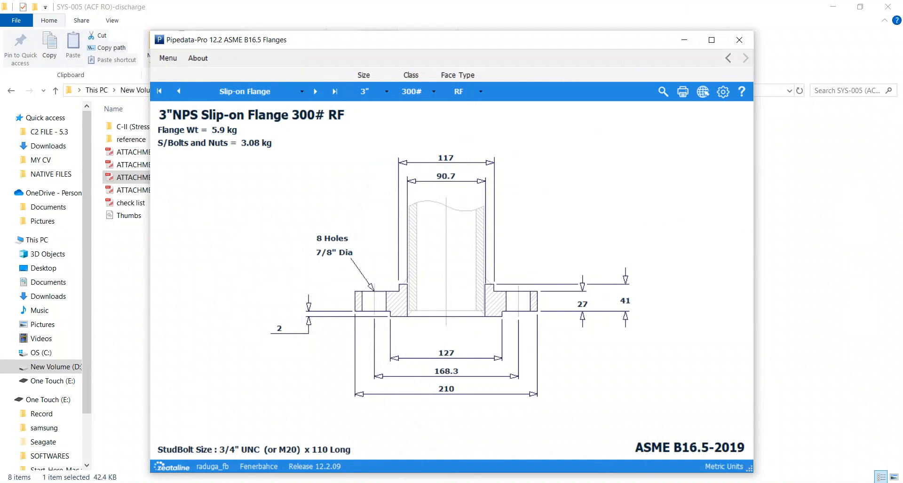
mouse_move(475, 482)
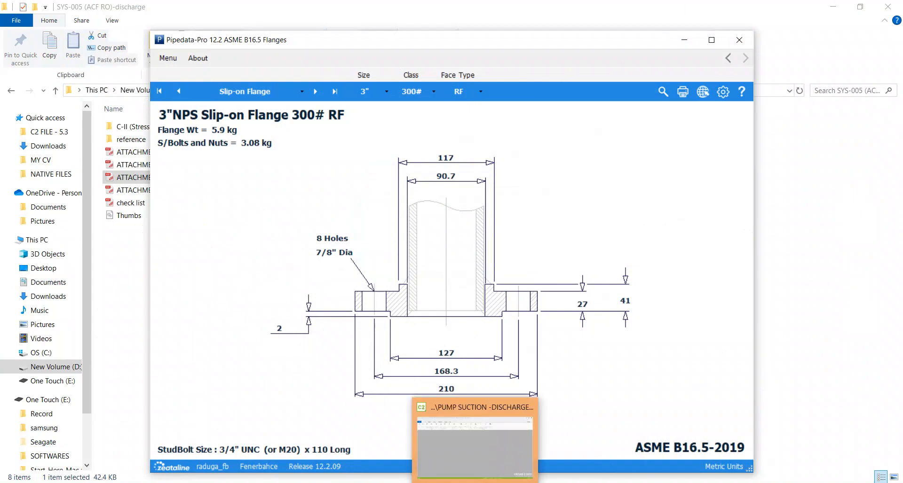
click(475, 447)
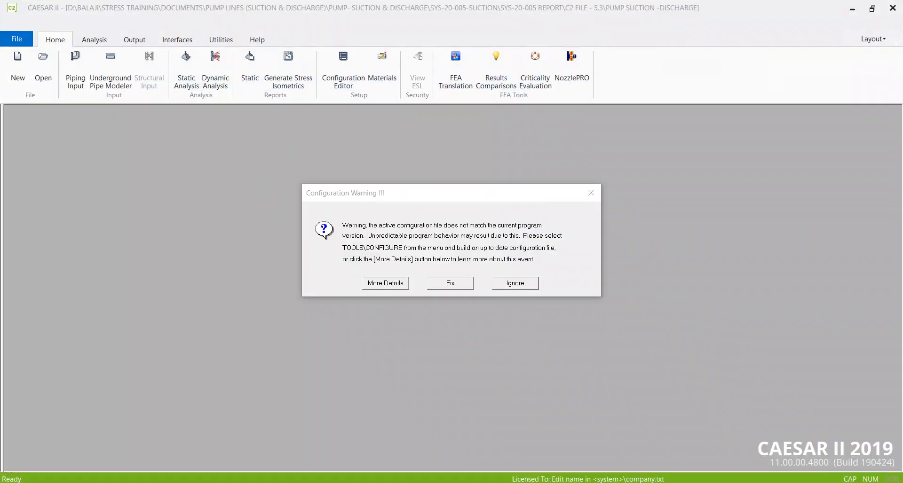
click(500, 287)
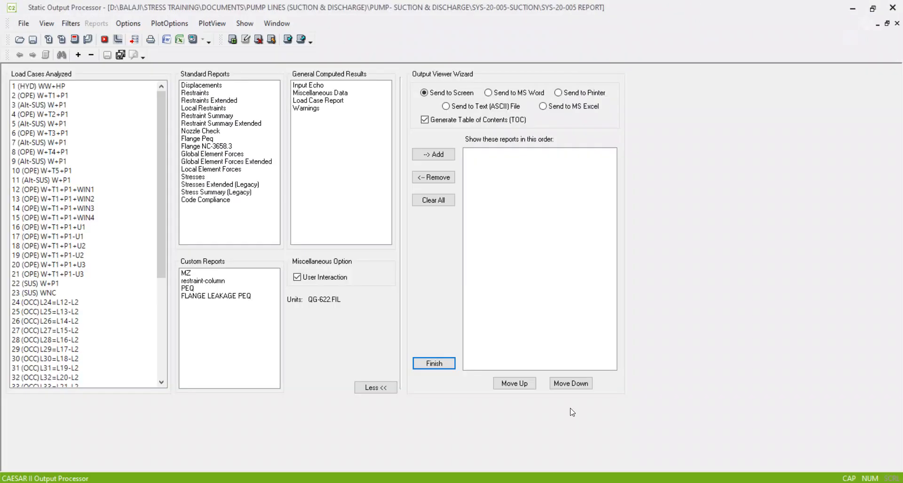
Review the list of analyzed load cases and bring up the open File Explorer folders.
scroll(83, 328, down, 6)
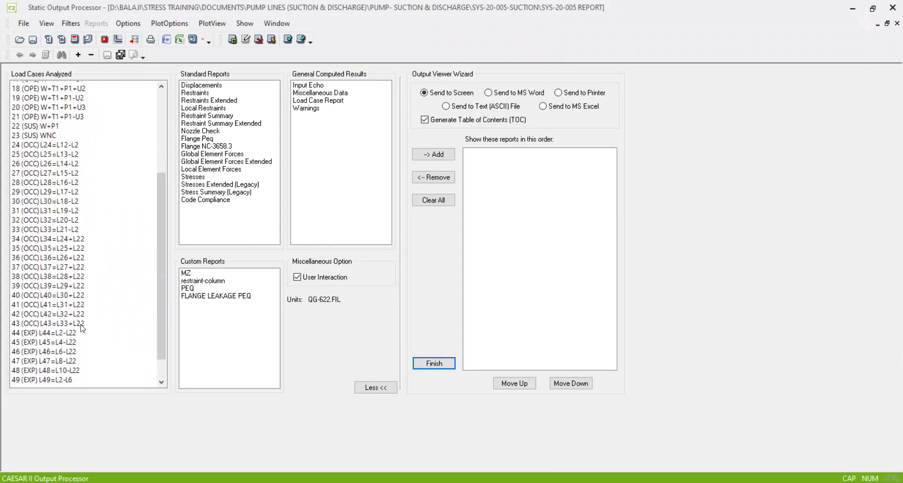
scroll(82, 328, up, 6)
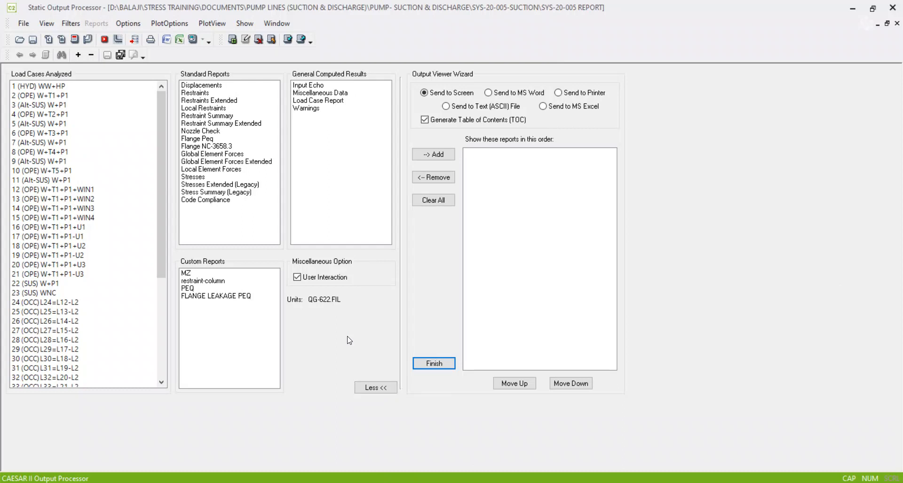
mouse_move(359, 482)
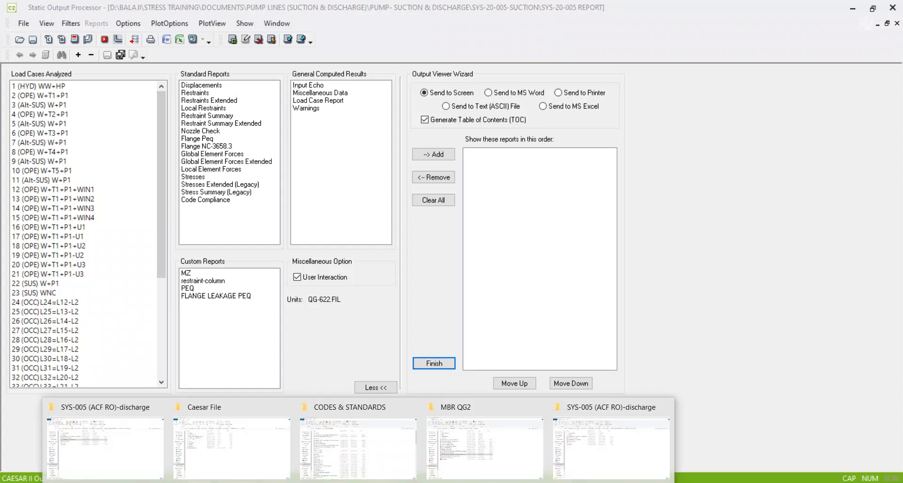